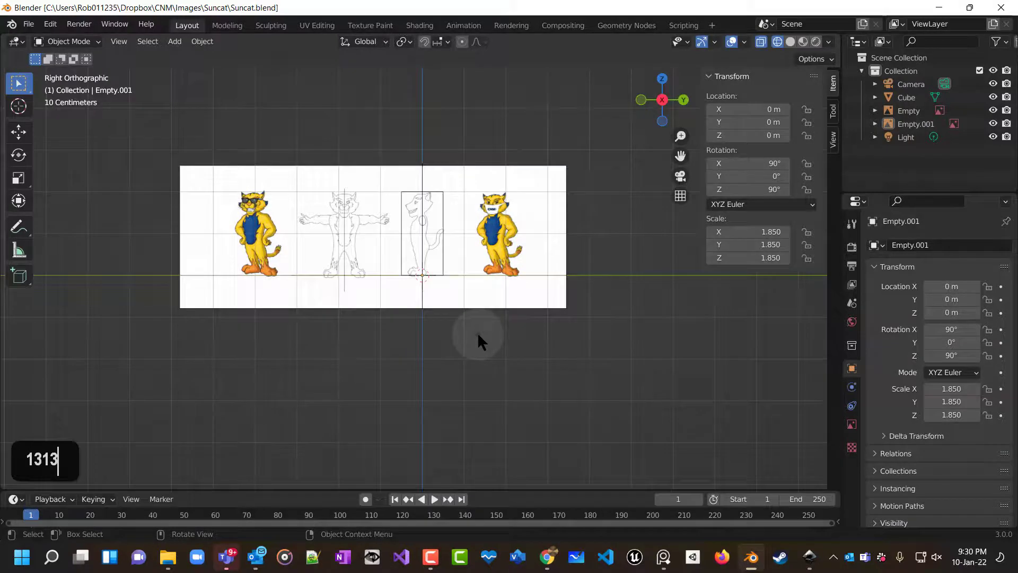
key("KP_1")
key("KP_1")
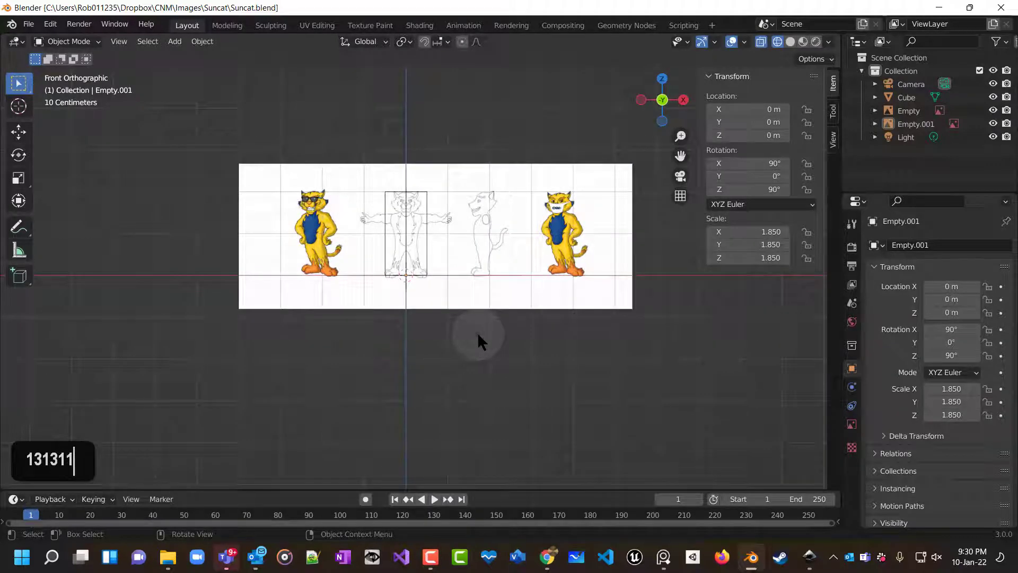
key("KP_3")
key("KP_1")
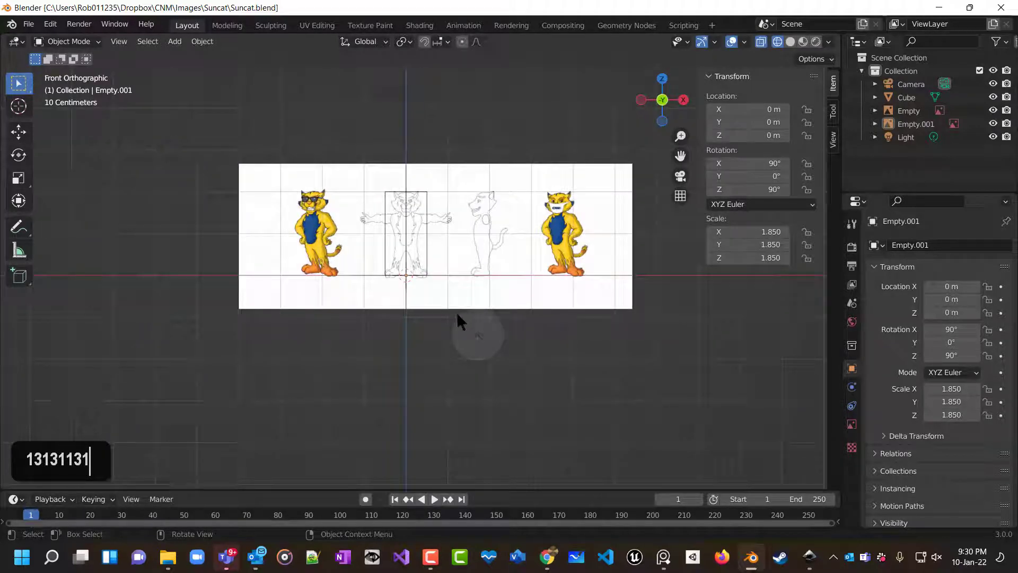
Save a copy of the file as Suncat1ReferenceImagesComplete.blend in the Suncat folder.
left_click(29, 24)
left_click(64, 125)
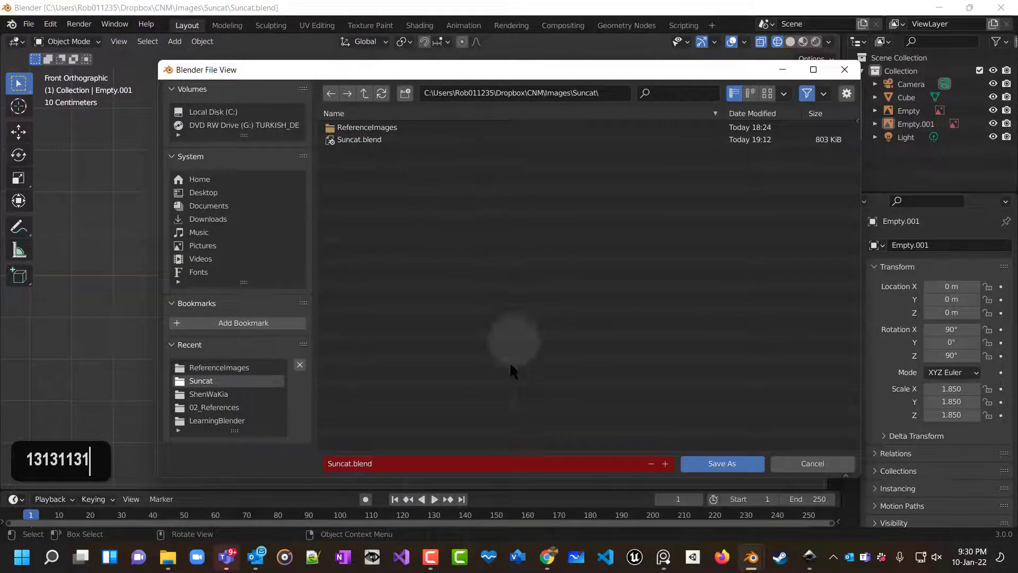
left_click(342, 465)
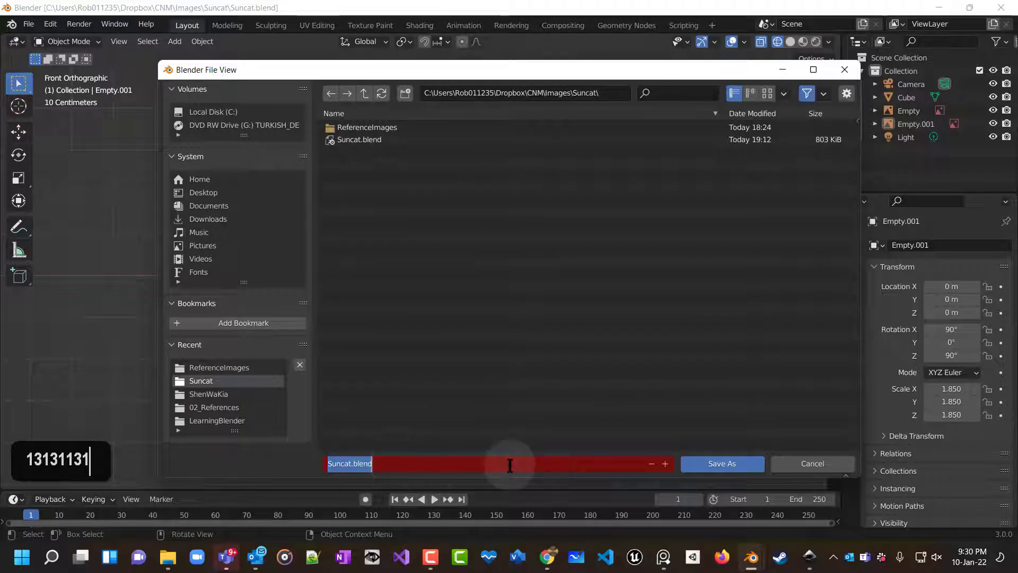
key("End")
key("Left")
key("Left")
key("Left")
key("Left")
key("Left")
key("Left")
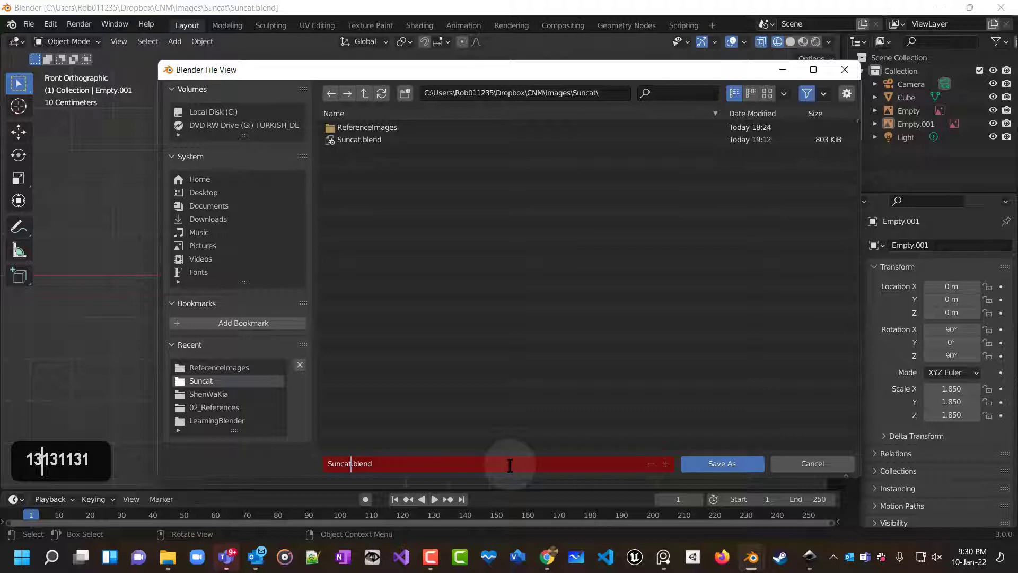
type("2")
key("Return")
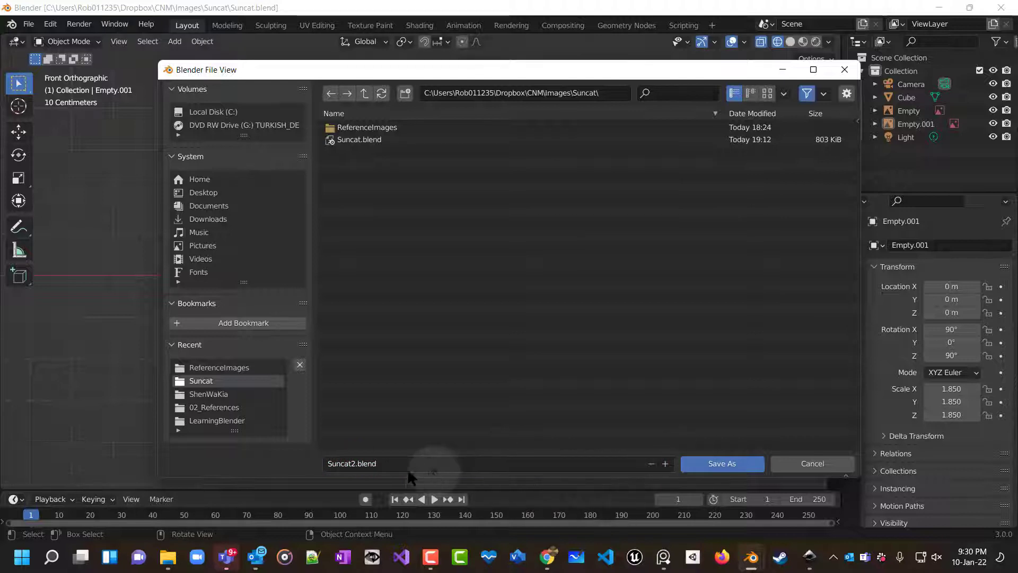
left_click(355, 464)
left_click(355, 464)
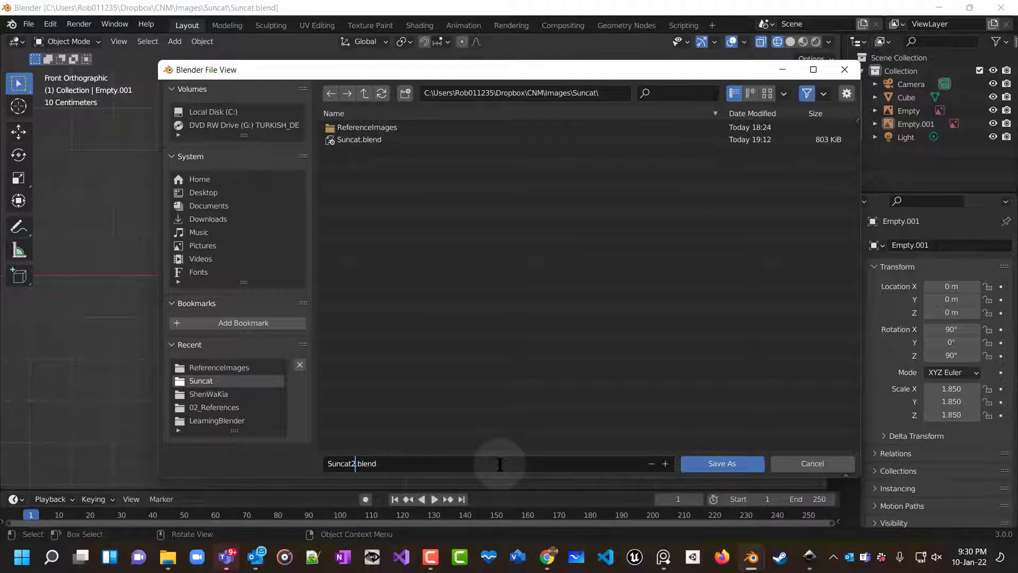
key("shift")
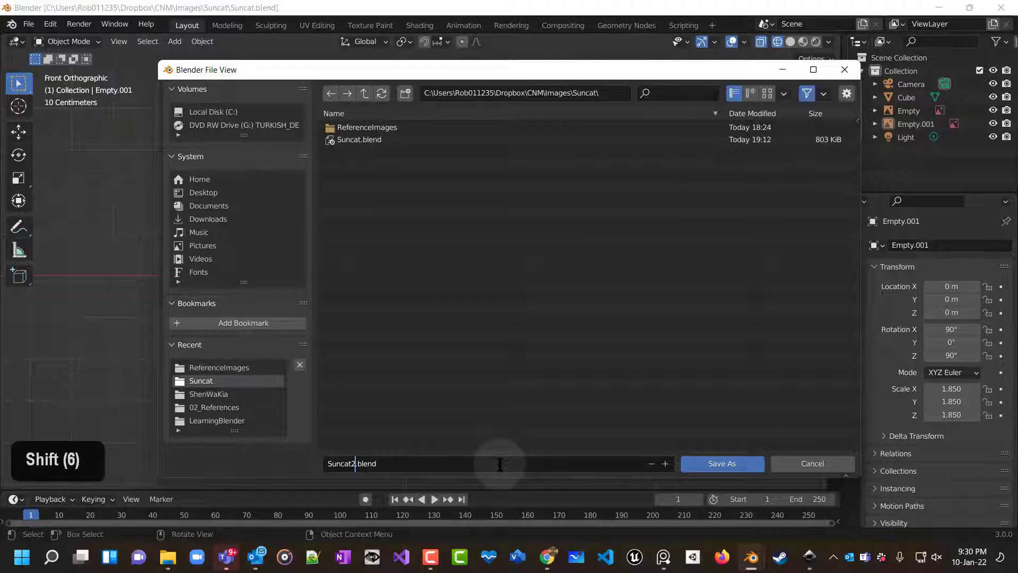
key("BackSpace")
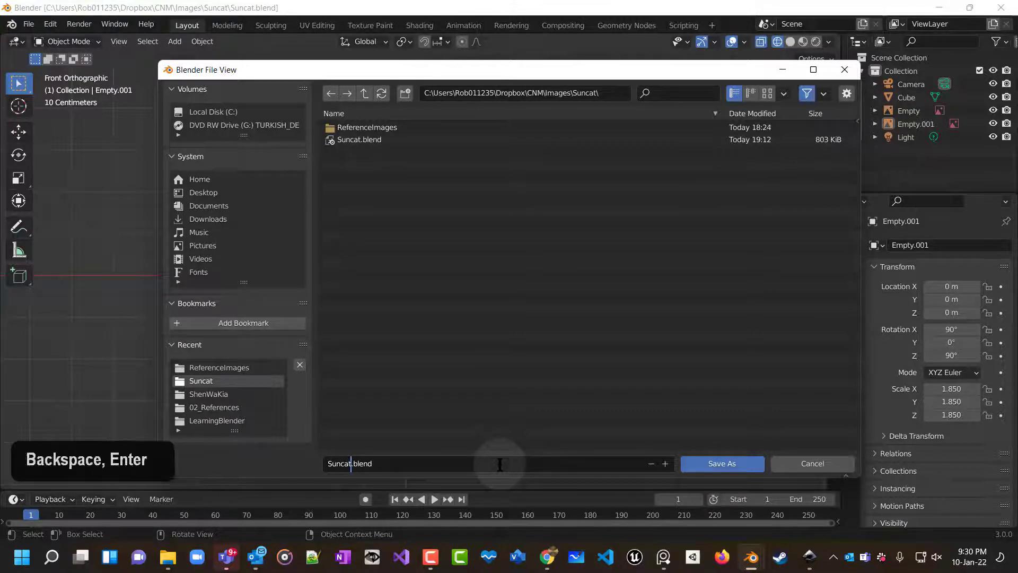
type("1Refe")
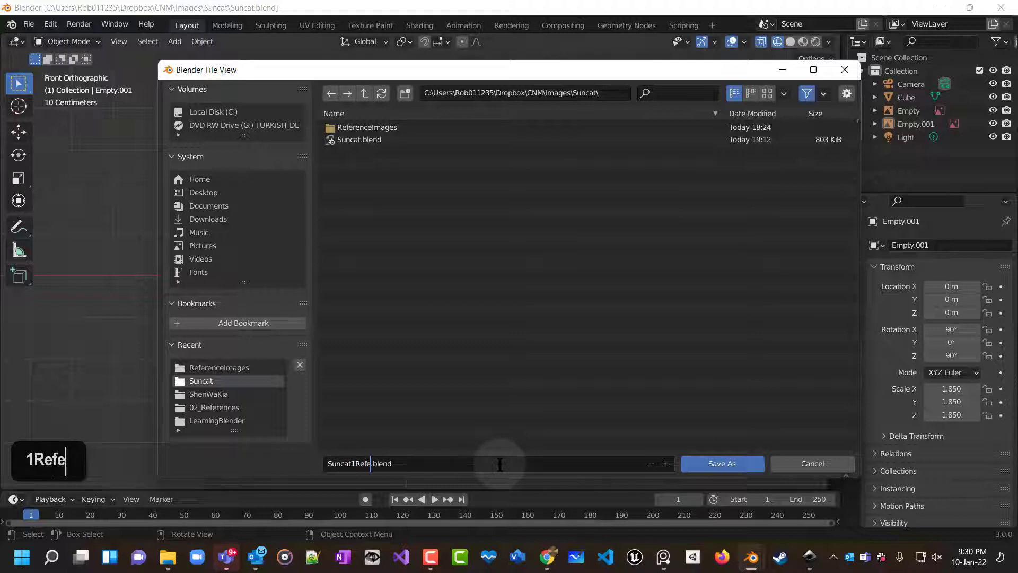
type("renceImages")
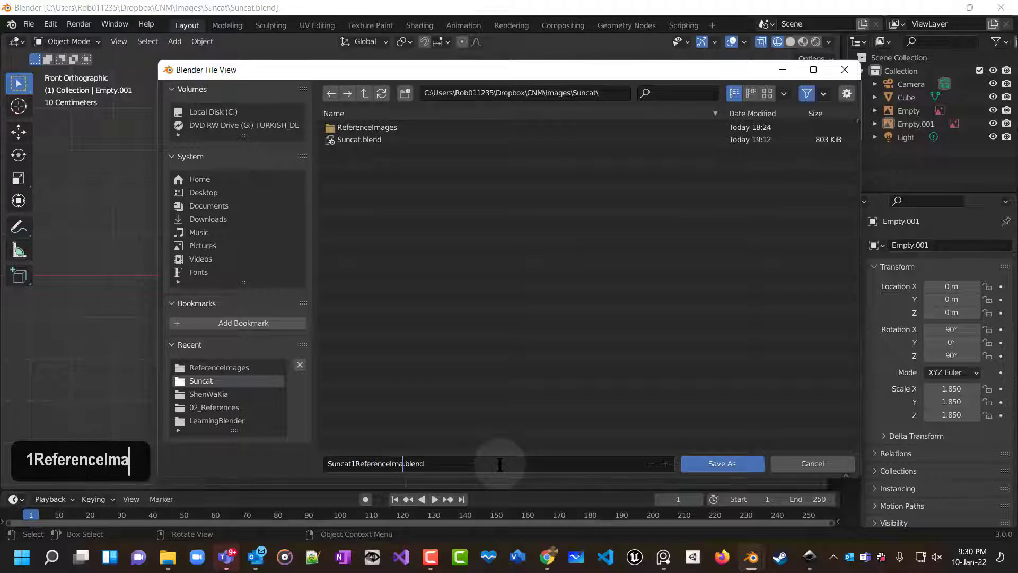
type("Complete")
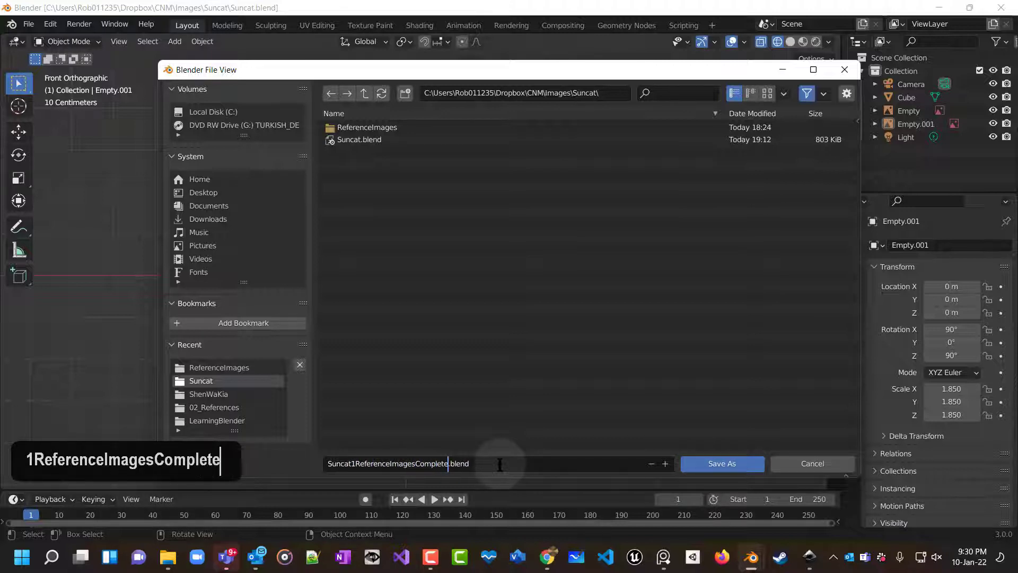
key("Return")
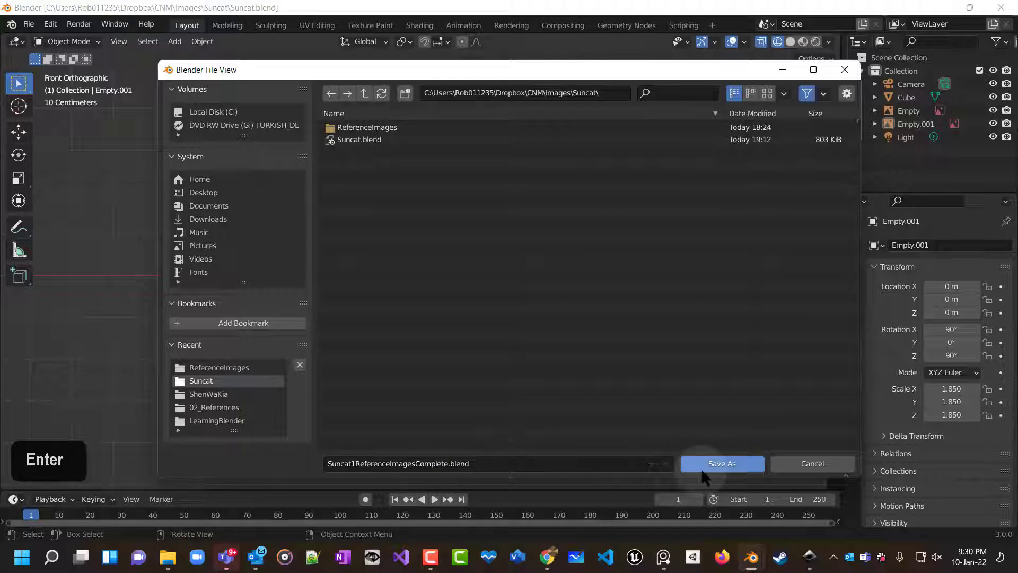
left_click(703, 464)
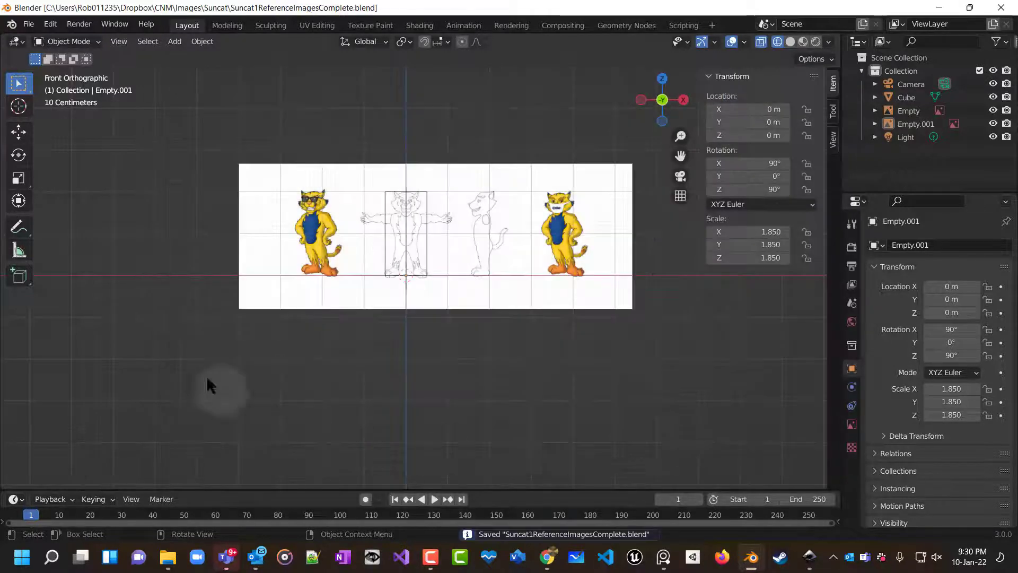
Save another copy of the file as Suncat2ModelingStart.blend in the same folder.
left_click(28, 23)
left_click(56, 125)
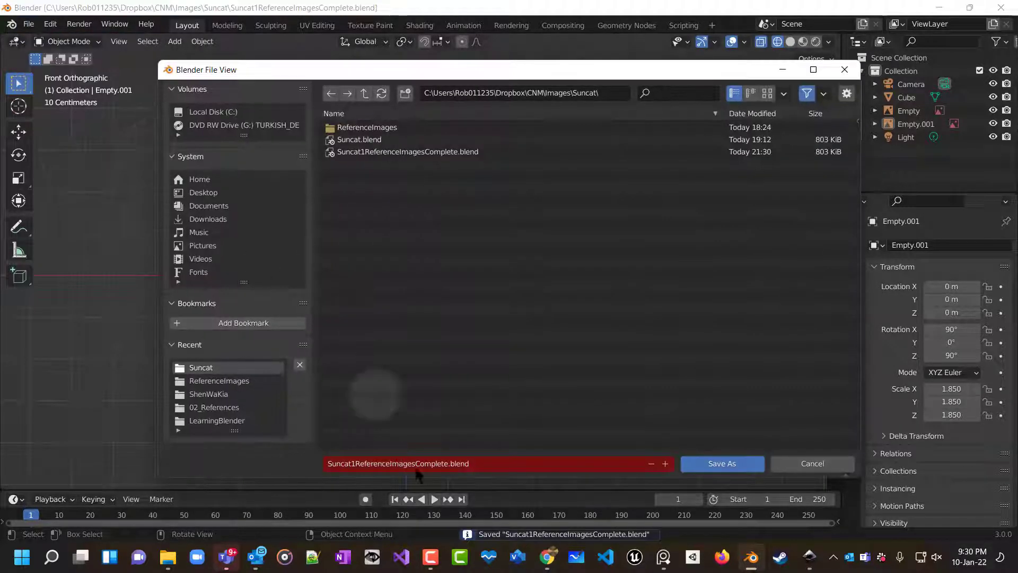
left_click(386, 465)
left_click(387, 465)
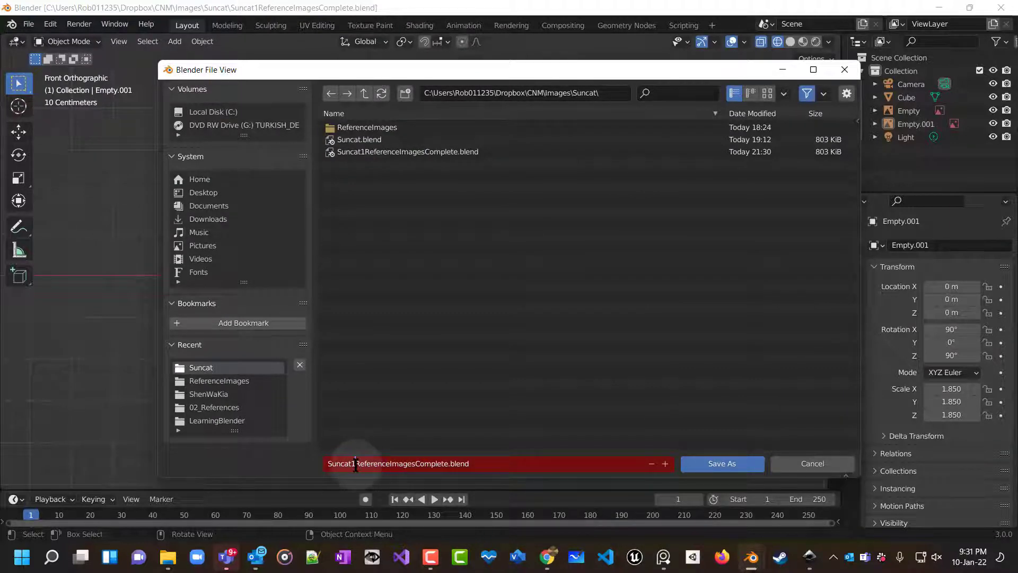
left_click_drag(355, 465, 415, 464)
left_click(354, 464)
key("BackSpace")
type("2")
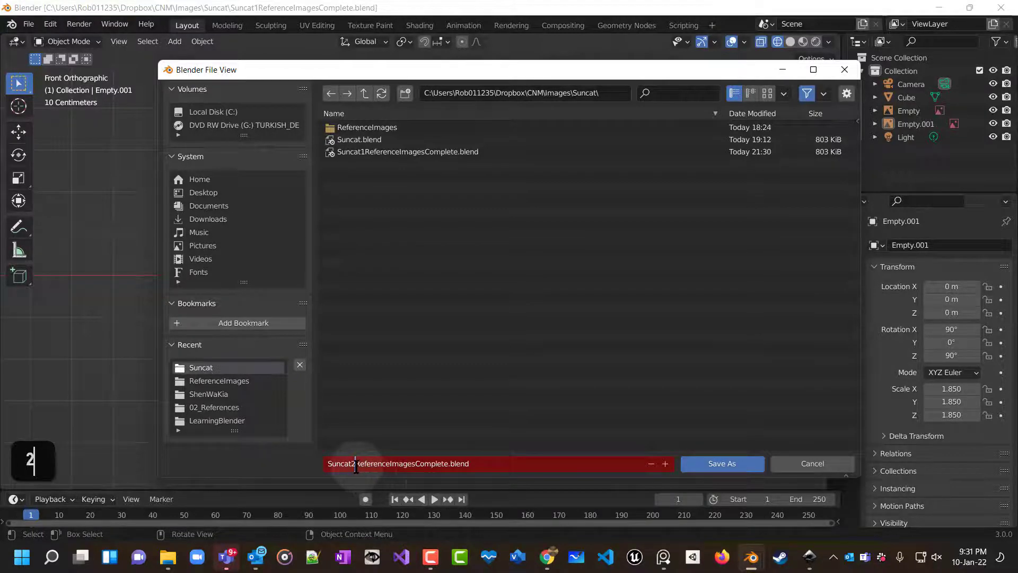
left_click_drag(355, 464, 448, 465)
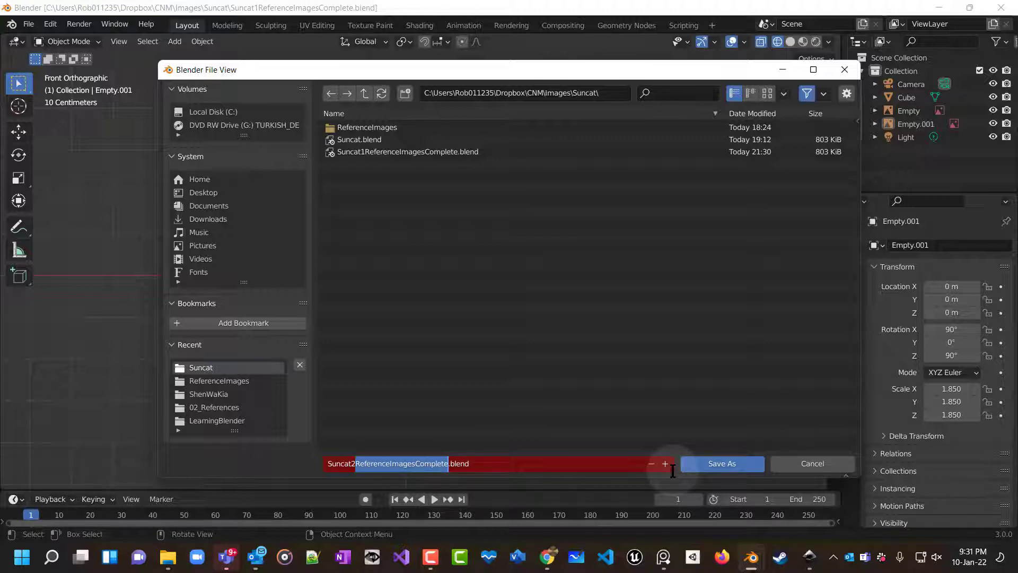
type("Modelin")
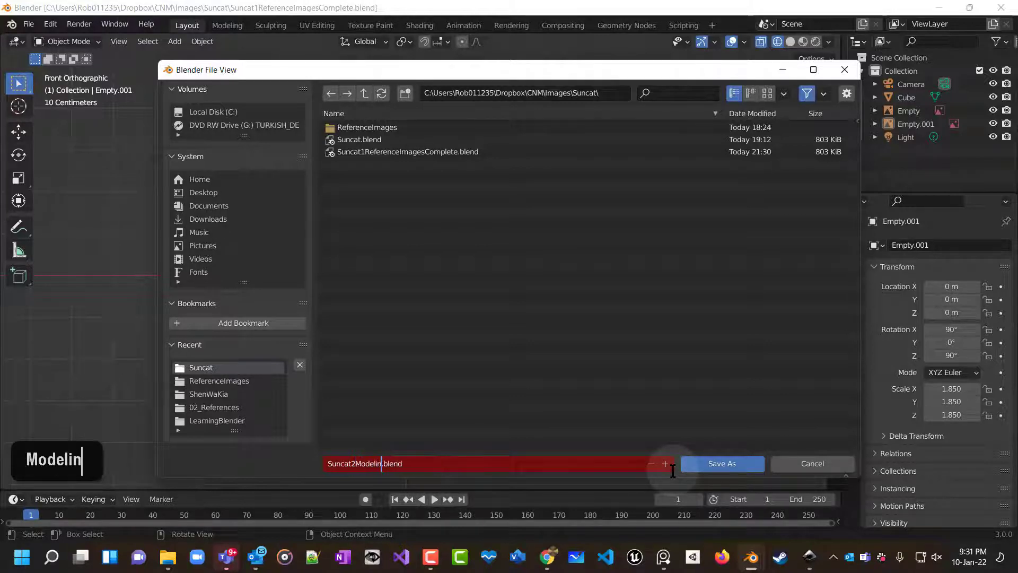
type("gStart")
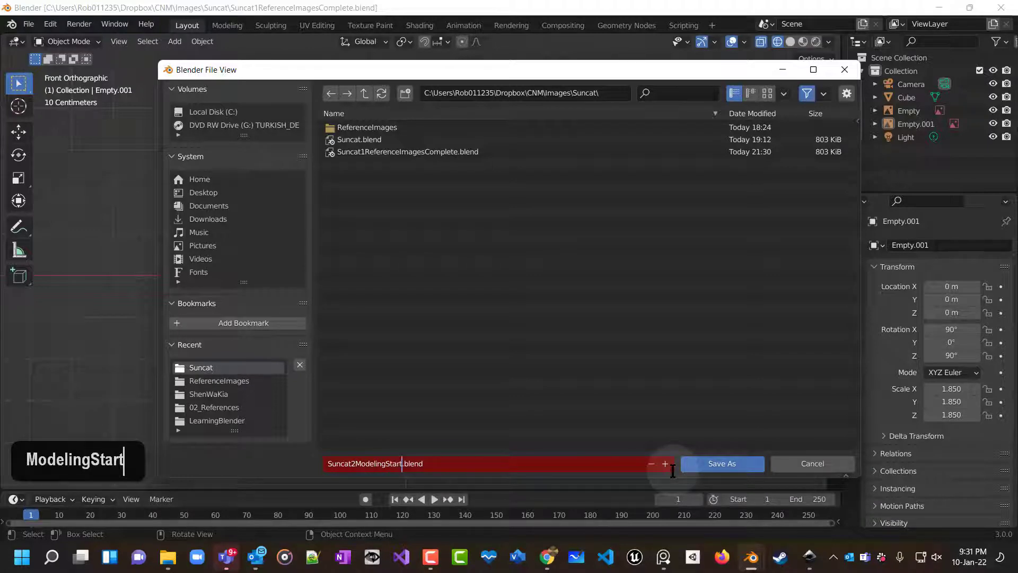
left_click(710, 464)
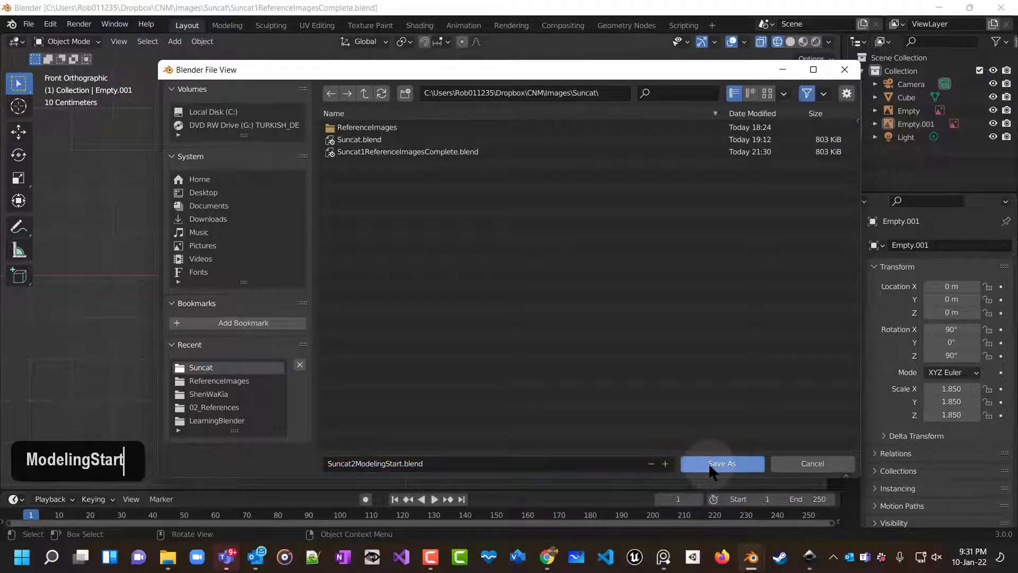
left_click(709, 464)
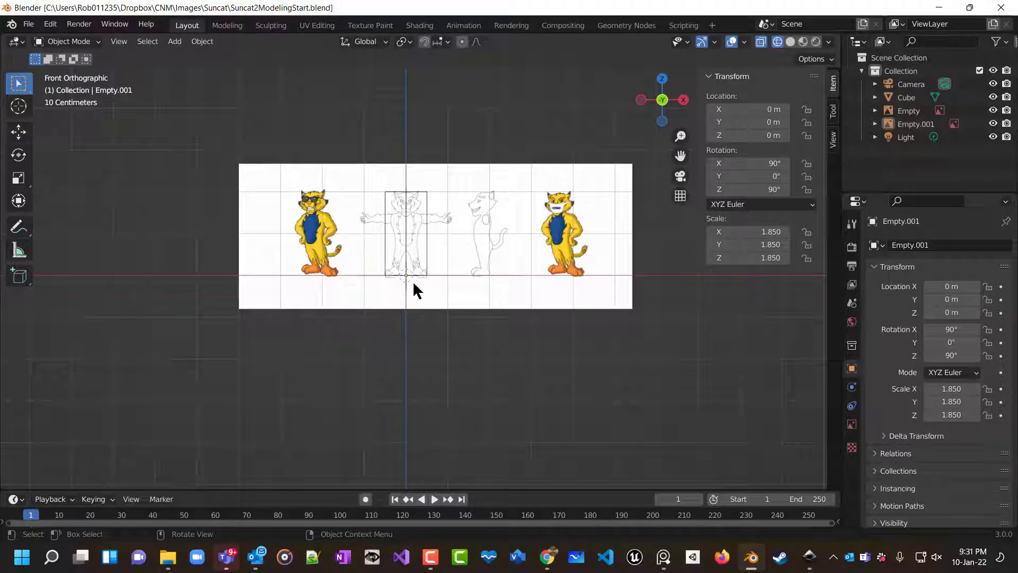
Inspect the reference images from the front, right and left orthographic views and in perspective.
scroll(413, 281, "up", 2, "ctrl")
scroll(434, 298, "up", 4)
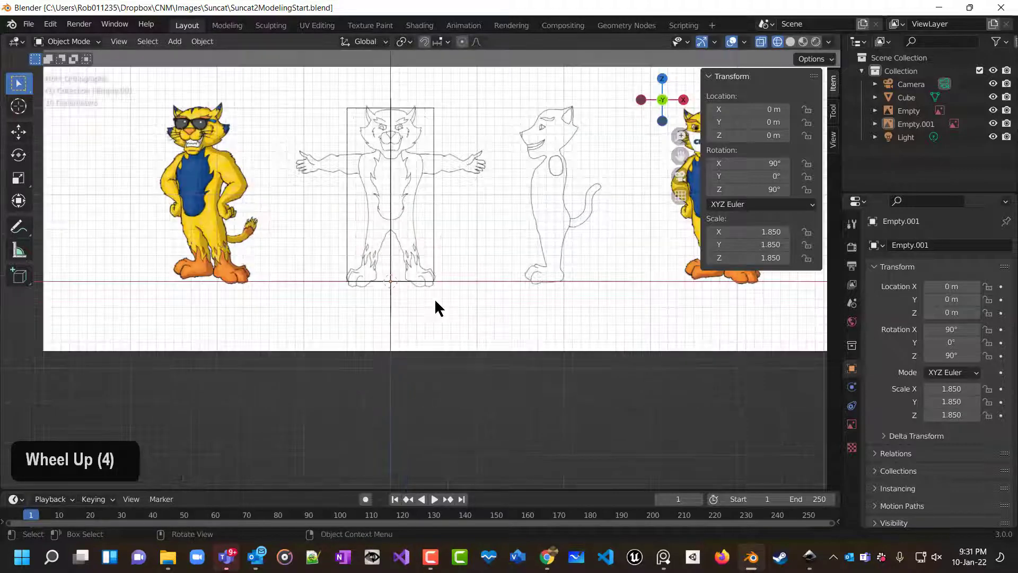
middle_click_drag(434, 296, 376, 362)
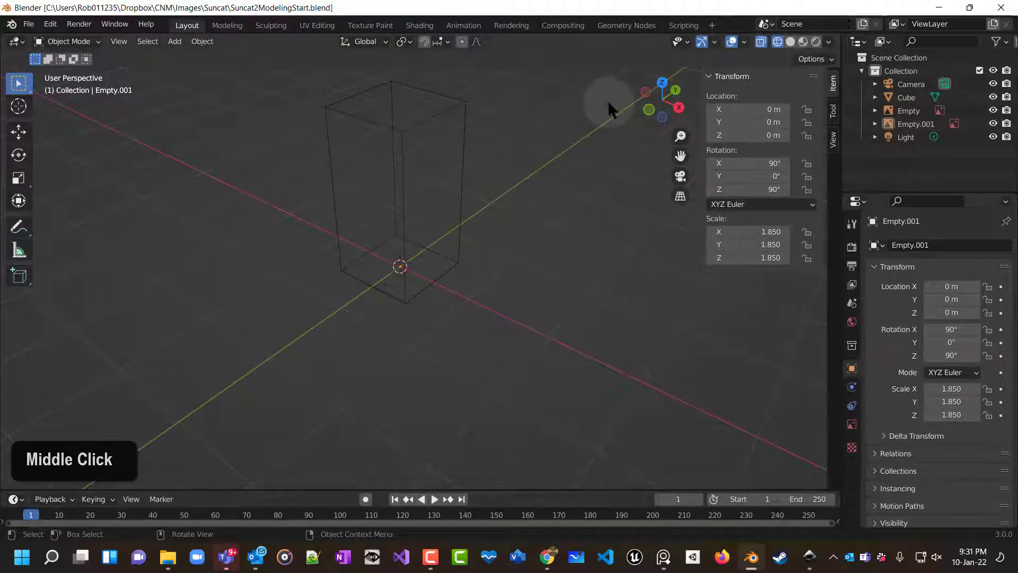
scroll(479, 228, "down", 2)
key("1")
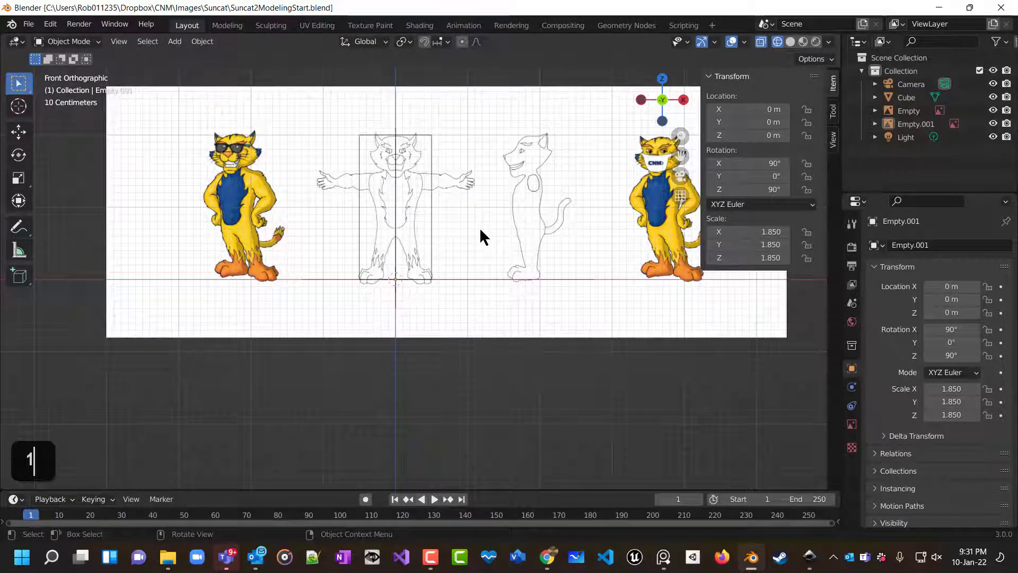
key("3")
key("1")
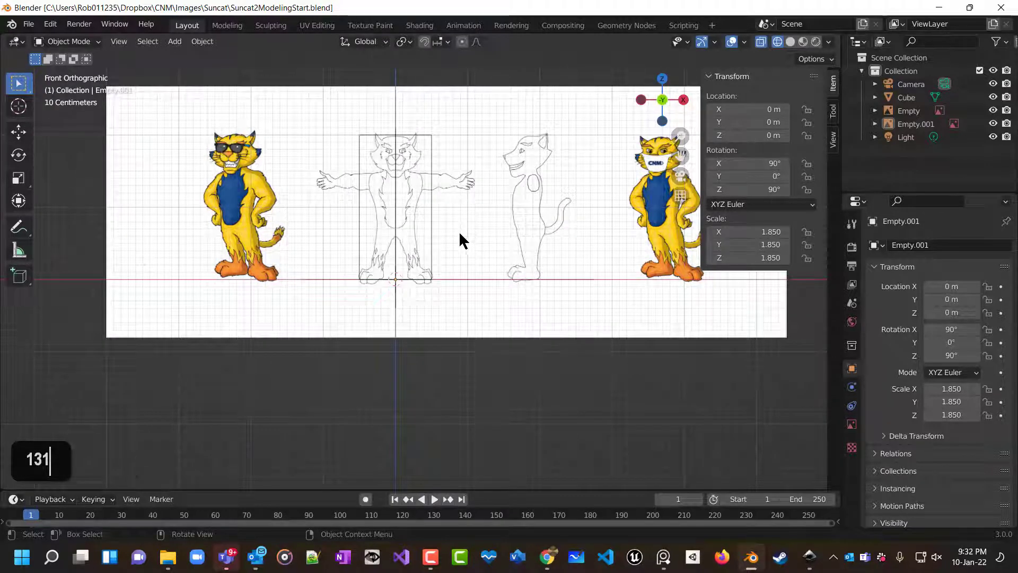
middle_click_drag(459, 231, 351, 272)
key("KP_1")
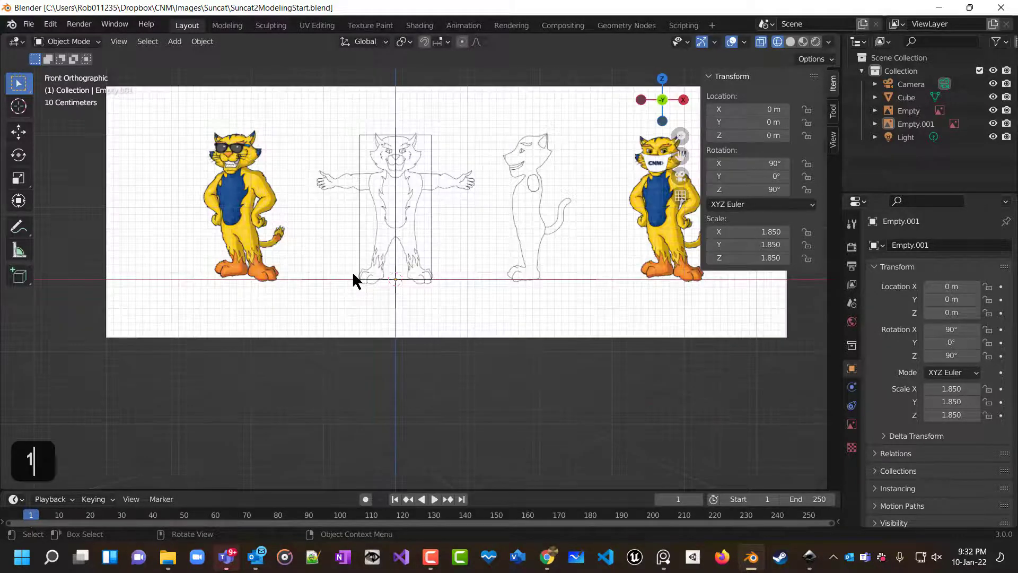
key("KP_3")
key("KP_1")
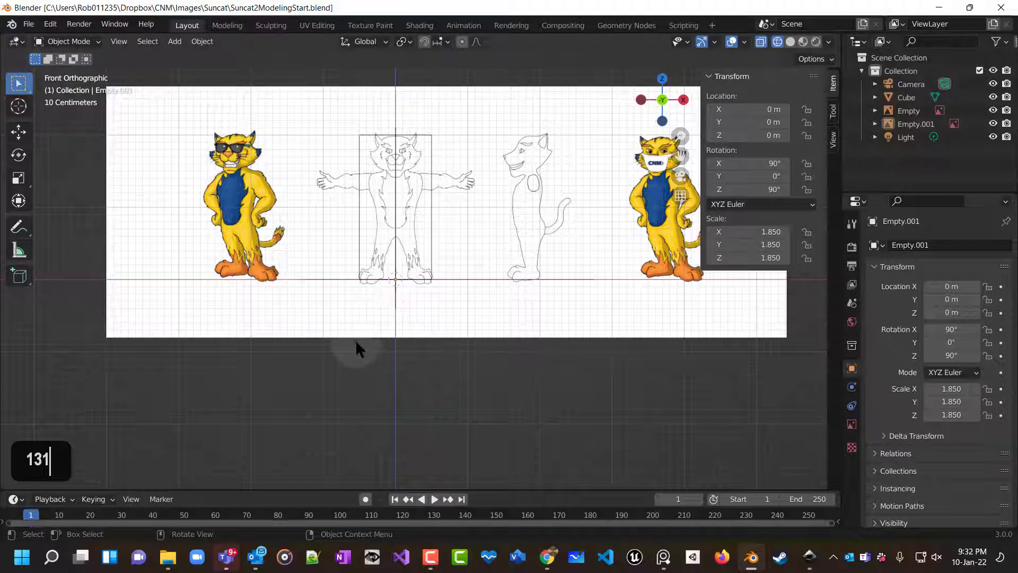
key("KP_3")
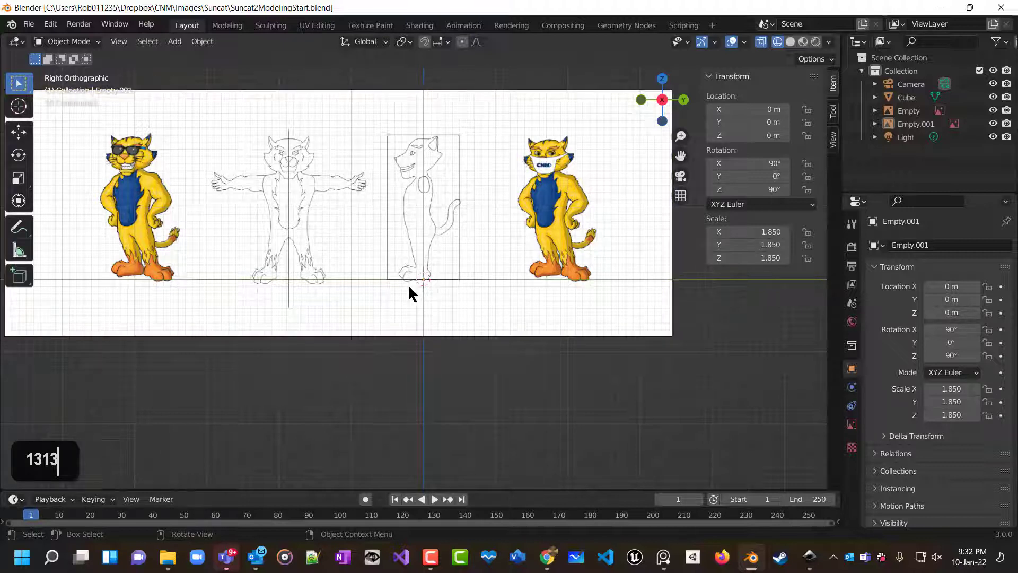
key("ctrl+KP_3")
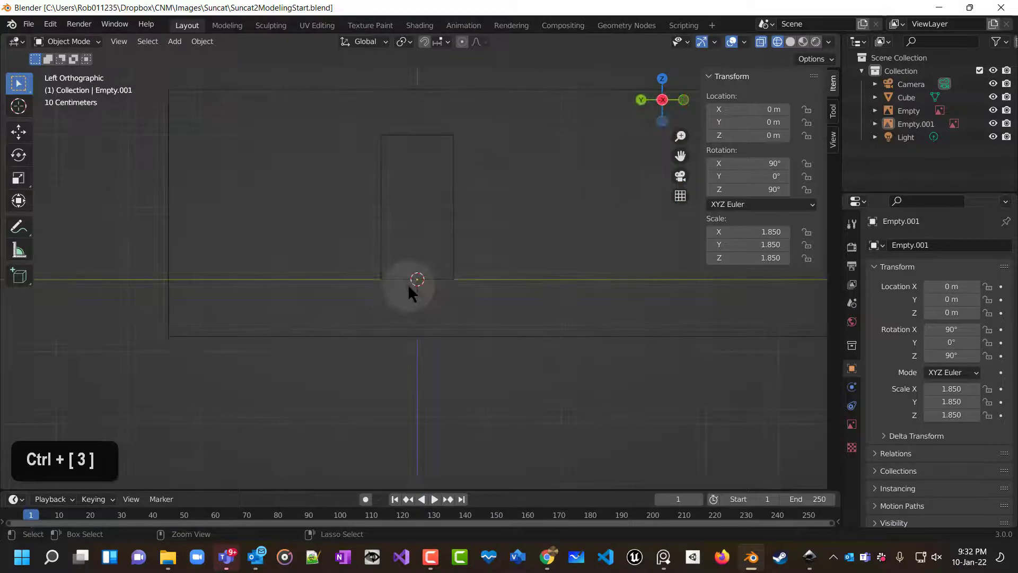
key("ctrl+KP_3")
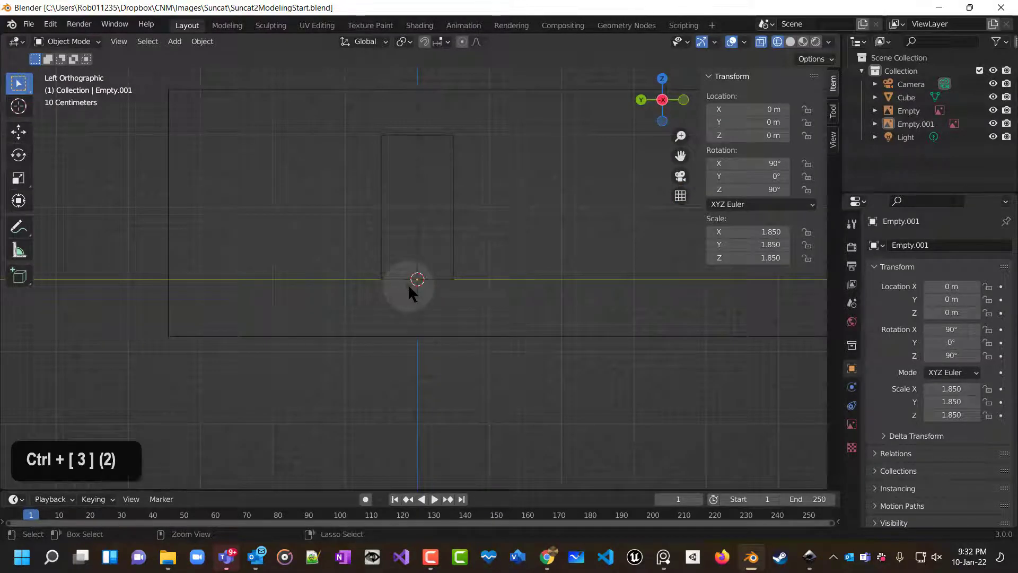
key("KP_3")
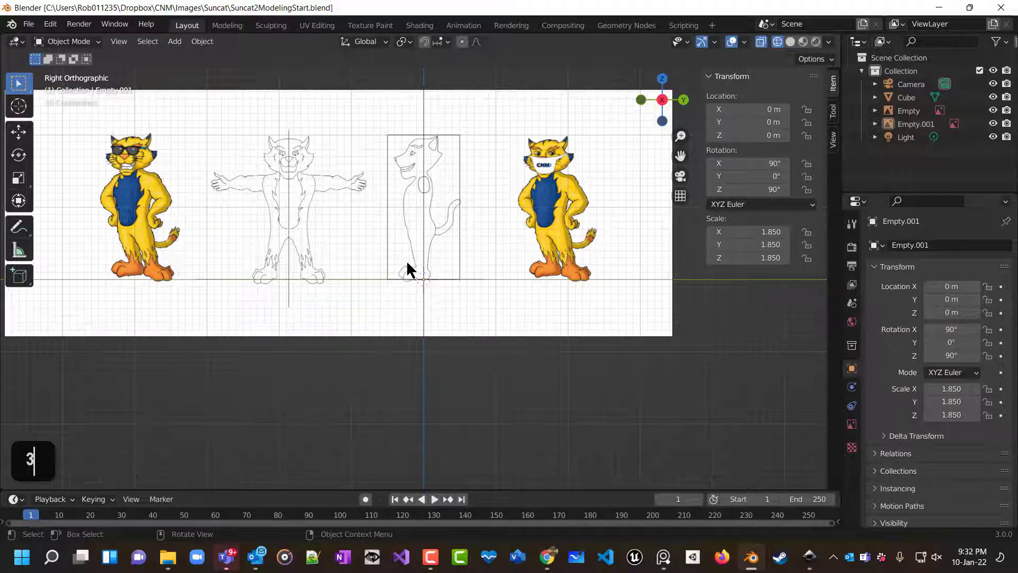
Delete the default cube from the scene.
middle_click_drag(407, 268, 407, 346)
scroll(407, 346, "left", 3)
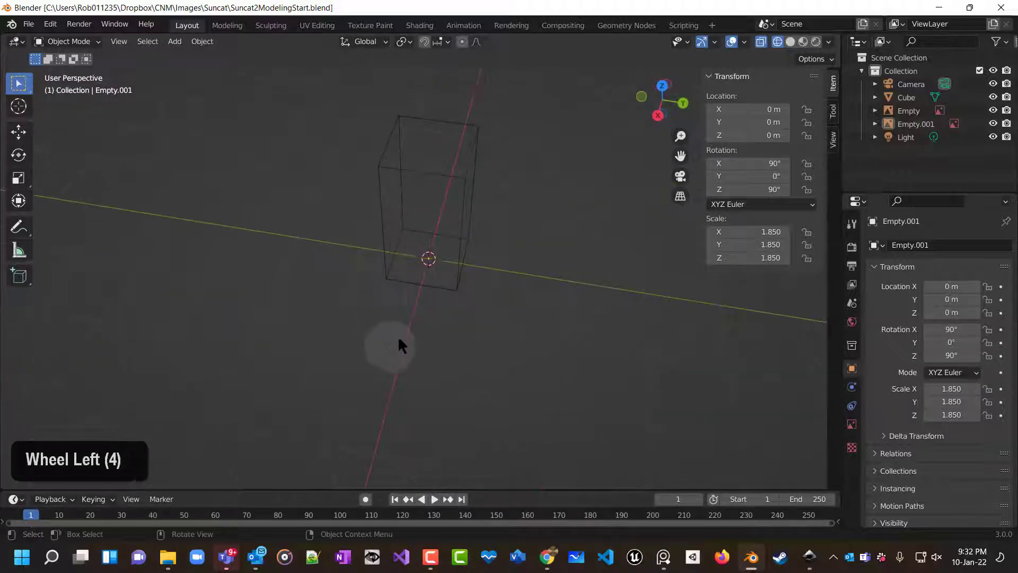
left_click(445, 284)
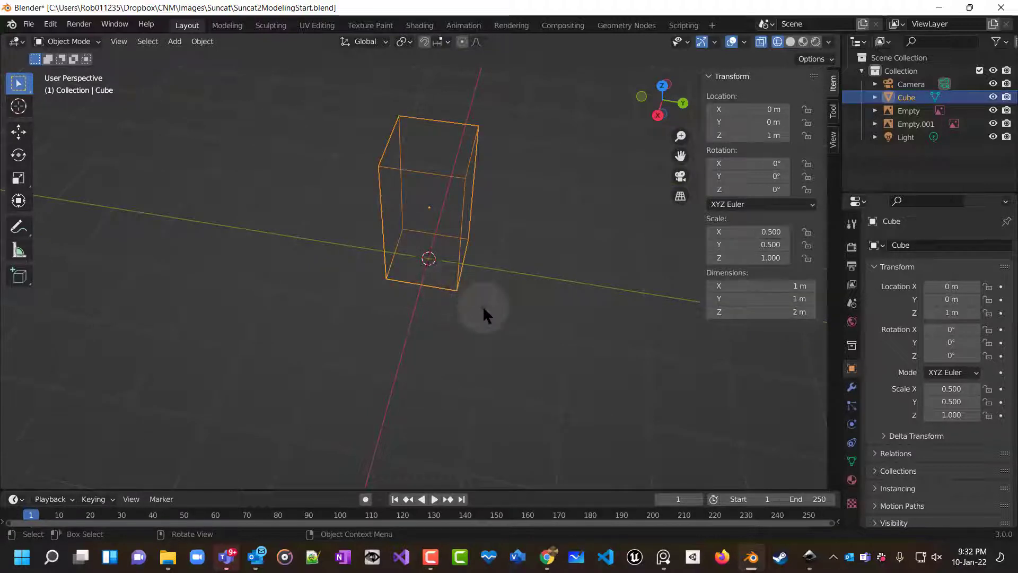
key("Delete")
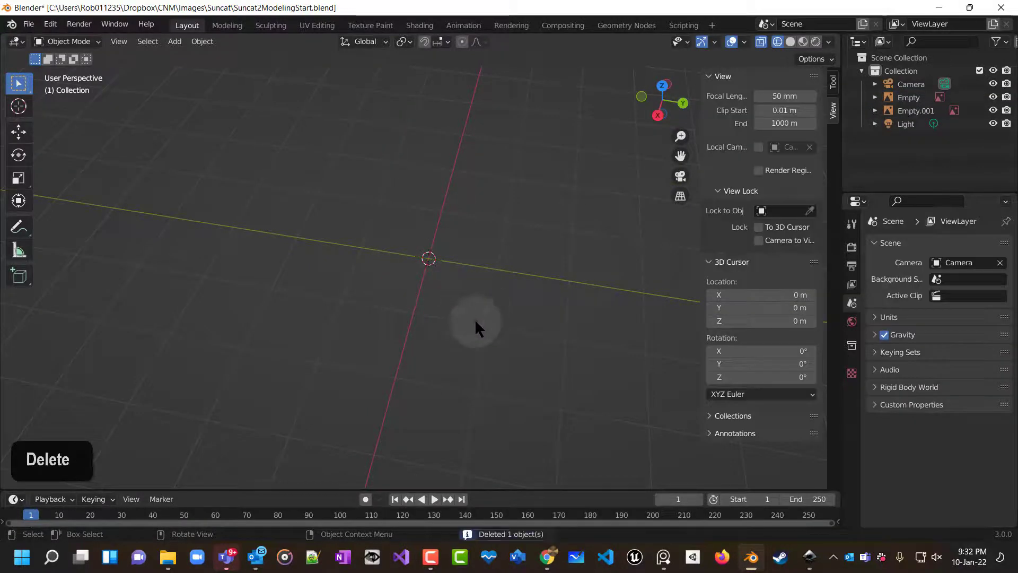
Add a new cube mesh at the scene origin.
middle_click_drag(477, 323, 458, 265)
key("1")
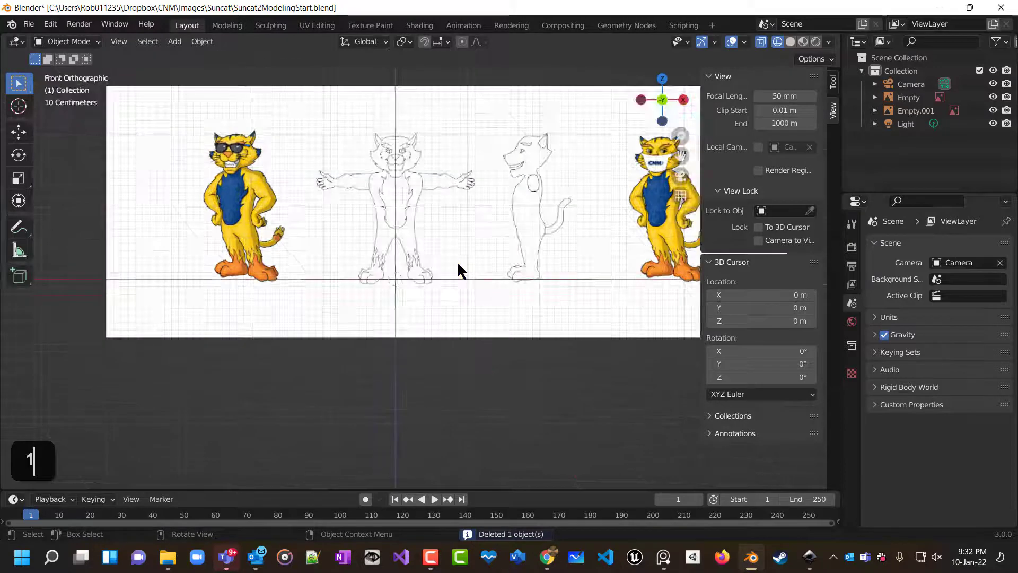
key("3")
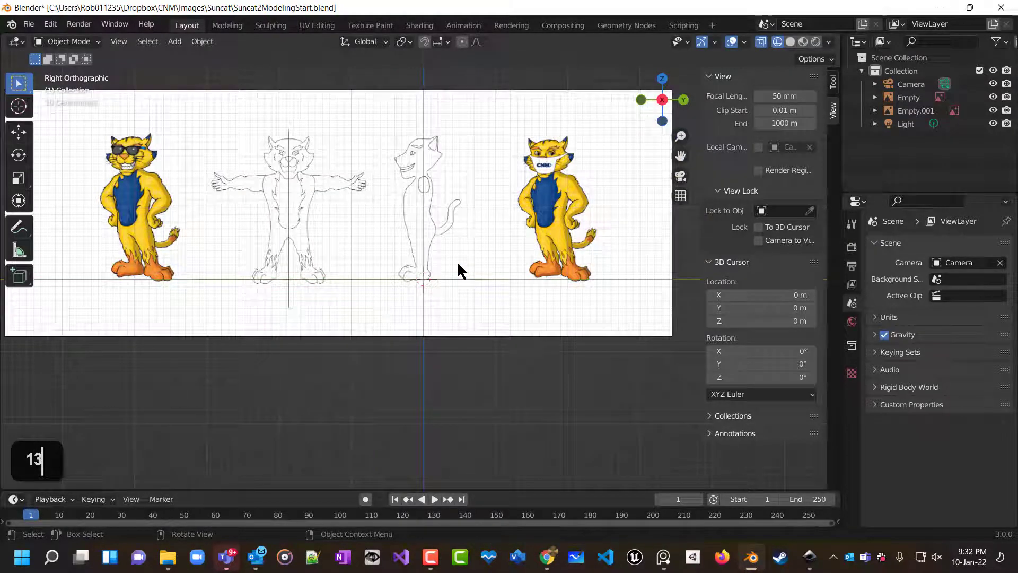
key("1")
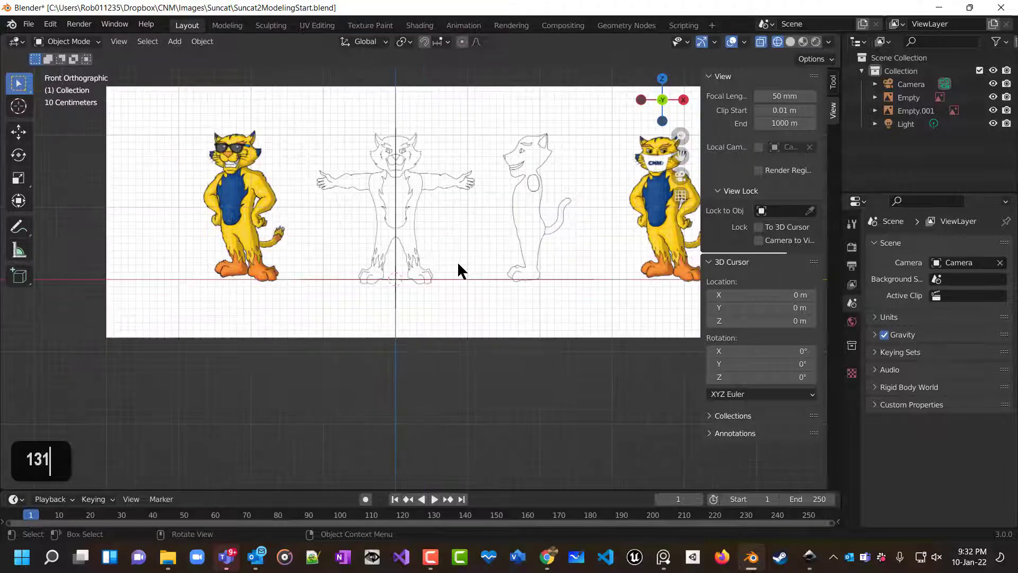
key("3")
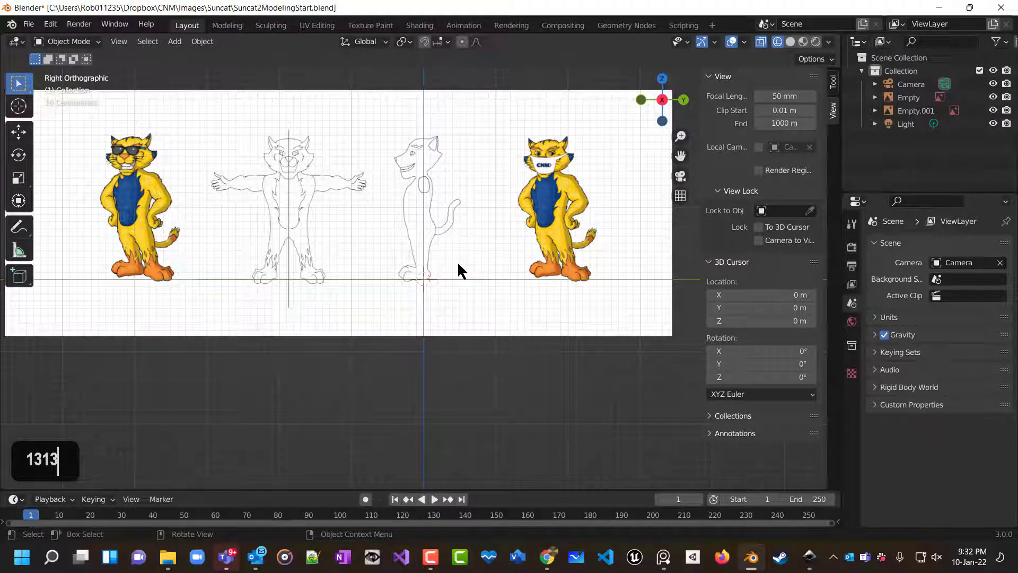
key("shift+a")
mouse_move(459, 265)
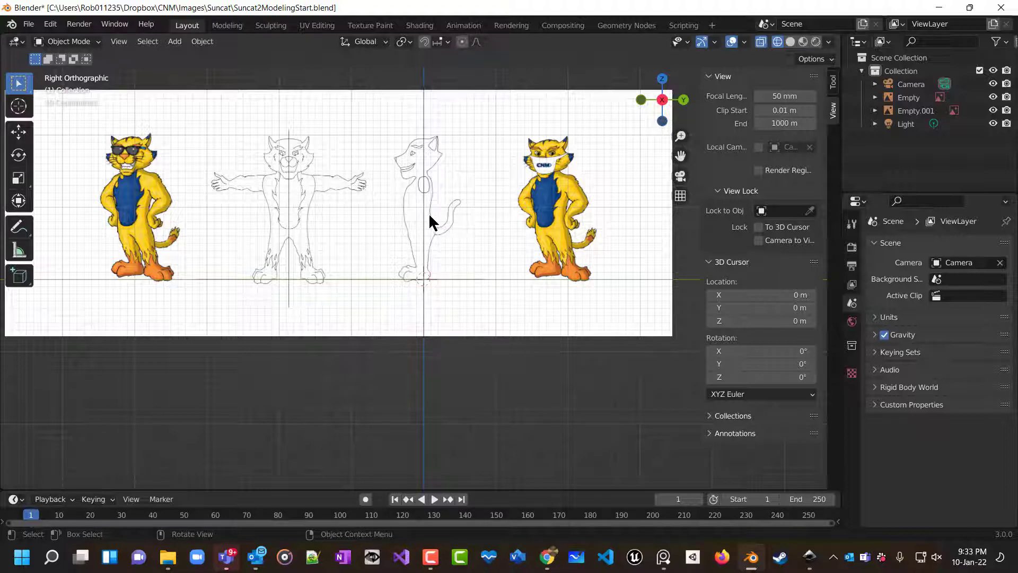
key("shift+a")
mouse_move(438, 222)
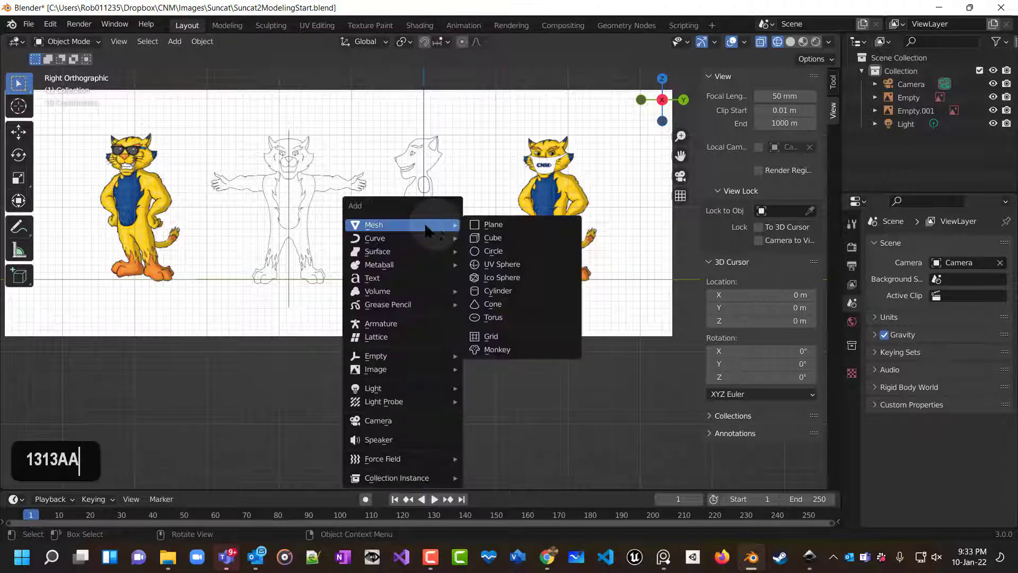
left_click(493, 238)
Switch the viewport shading to solid to see the cube against the reference images.
middle_click_drag(454, 273, 540, 326)
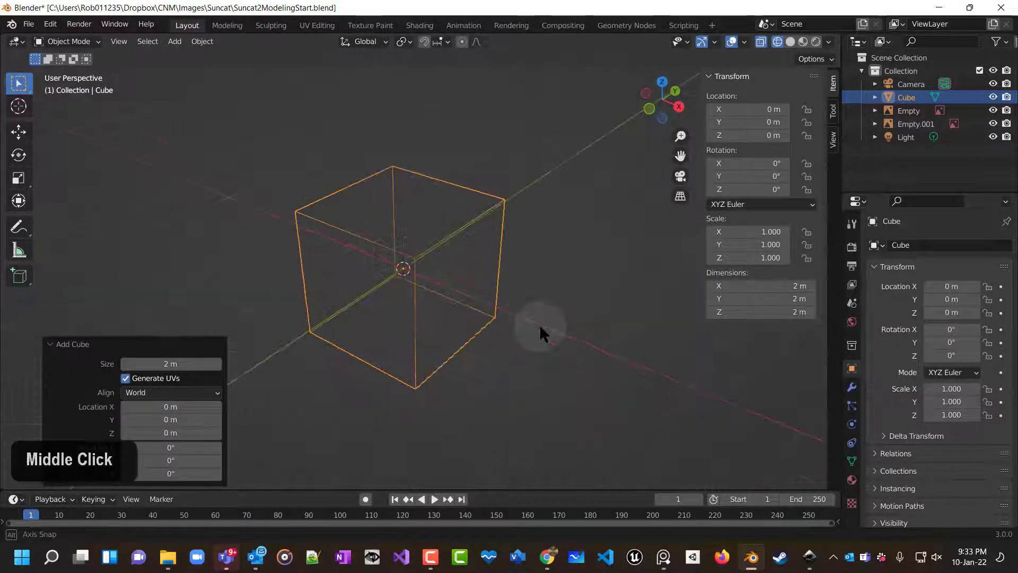
scroll(513, 311, "down", 1)
key("KP_1")
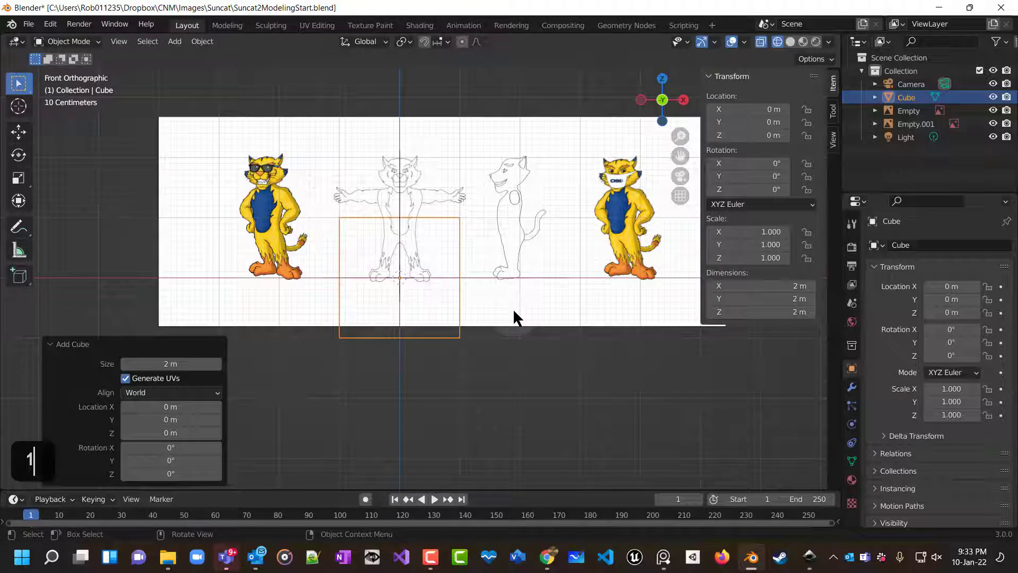
key("KP_3")
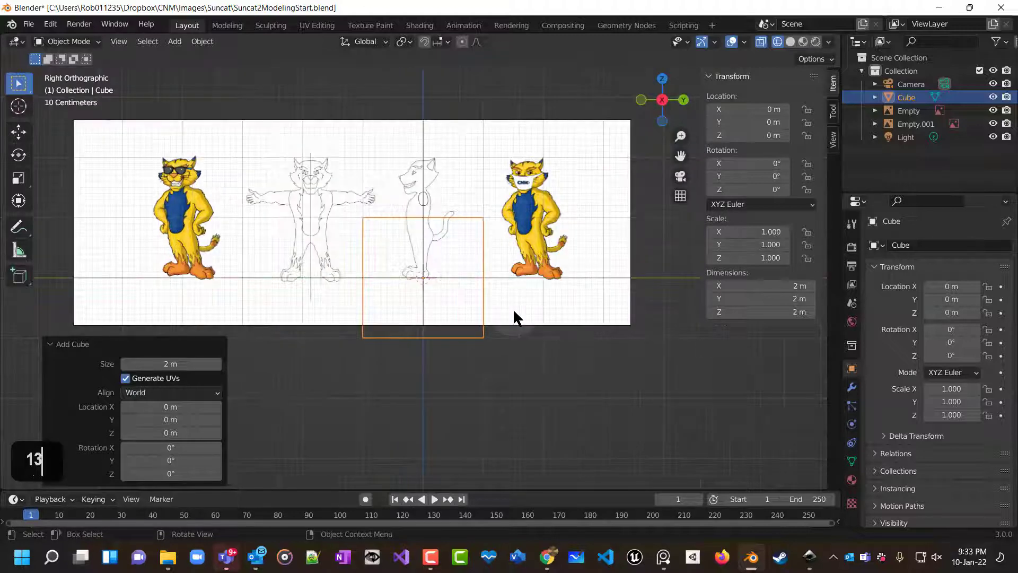
scroll(409, 291, "up", 2)
scroll(408, 303, "down", 1)
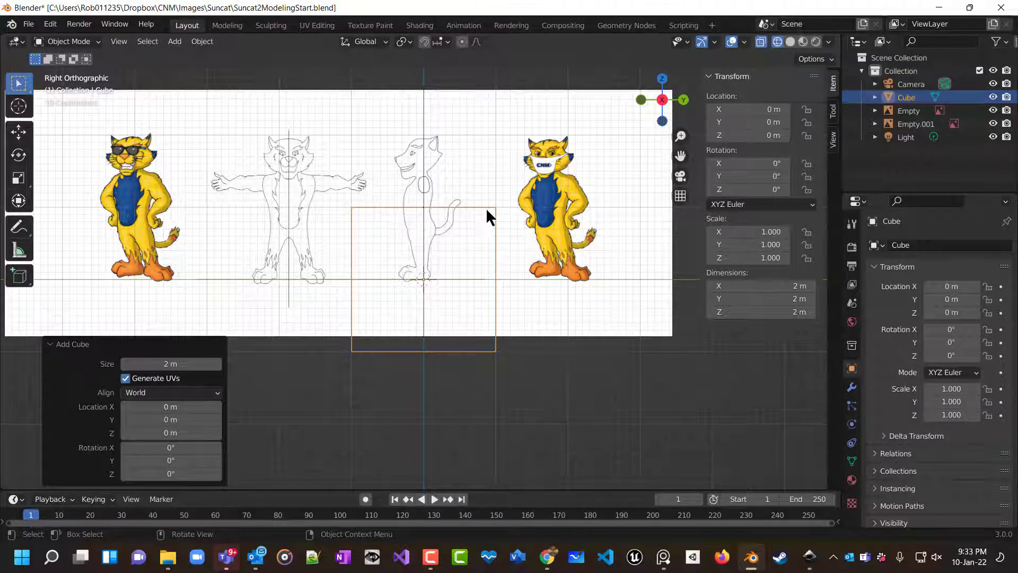
left_click(791, 42)
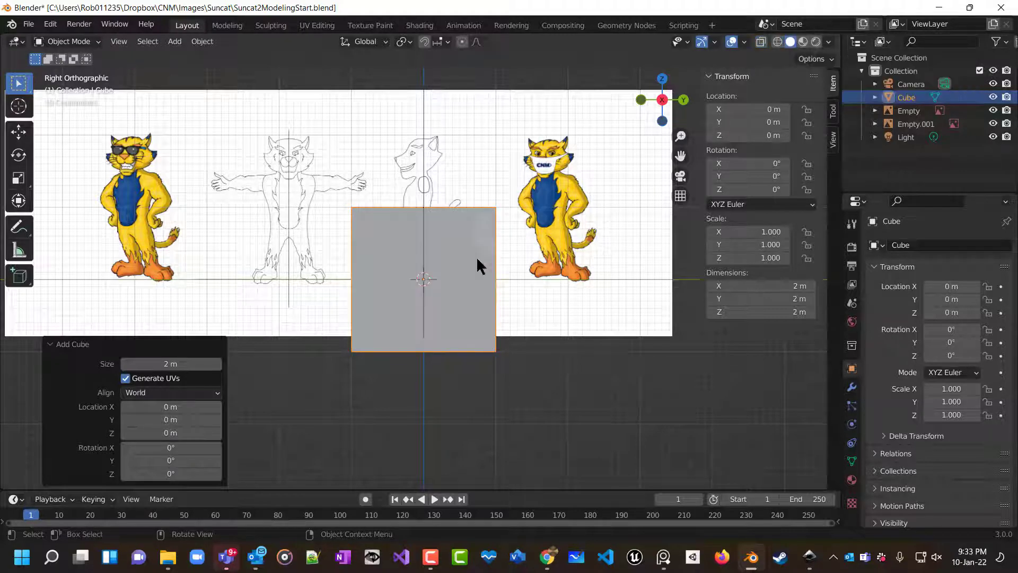
Scale the cube down uniformly to about 0.237 in the right orthographic view.
mouse_move(477, 261)
middle_mouse_down()
mouse_move(533, 346)
mouse_move(583, 371)
middle_mouse_up()
scroll(553, 367, "down", 2)
key("KP_3")
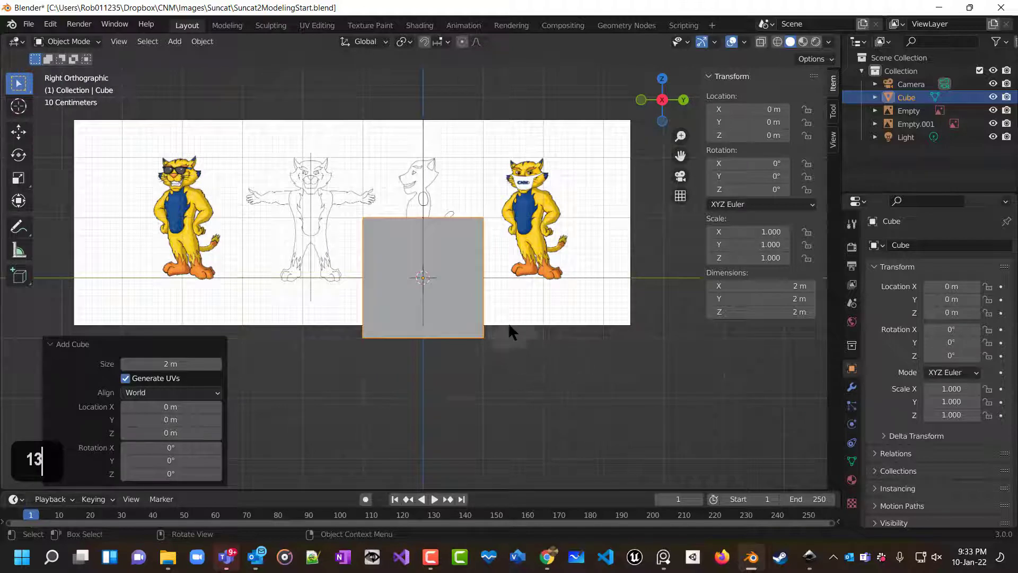
key("s")
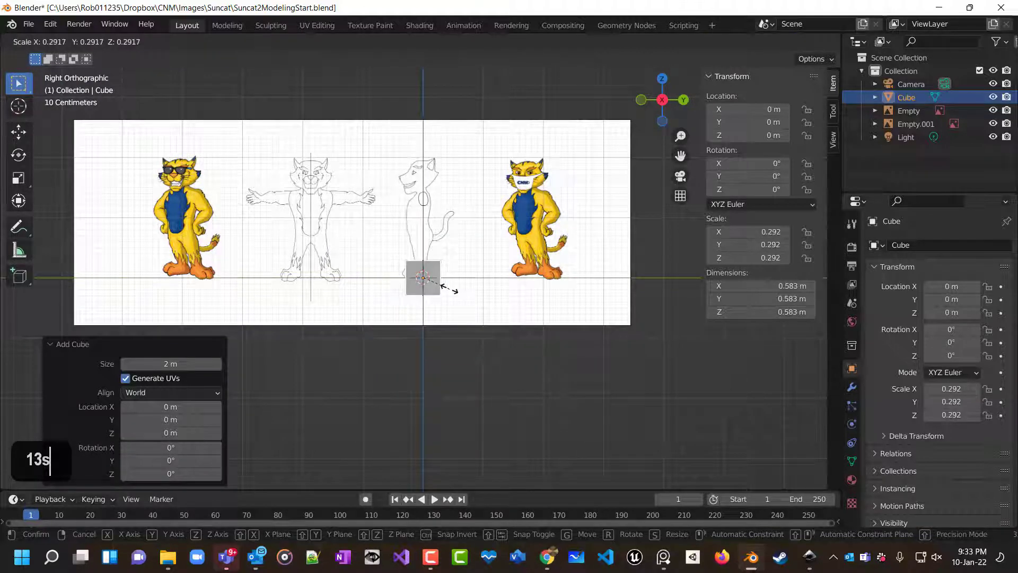
left_click(445, 287)
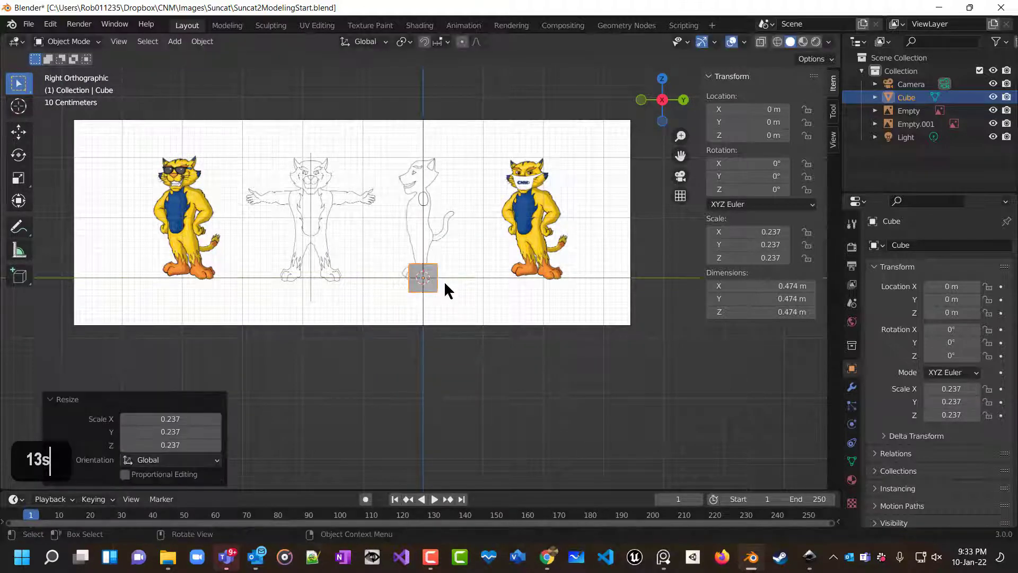
Move the cube up to the character's belly in the side view and scale it down to about 0.179.
key("g")
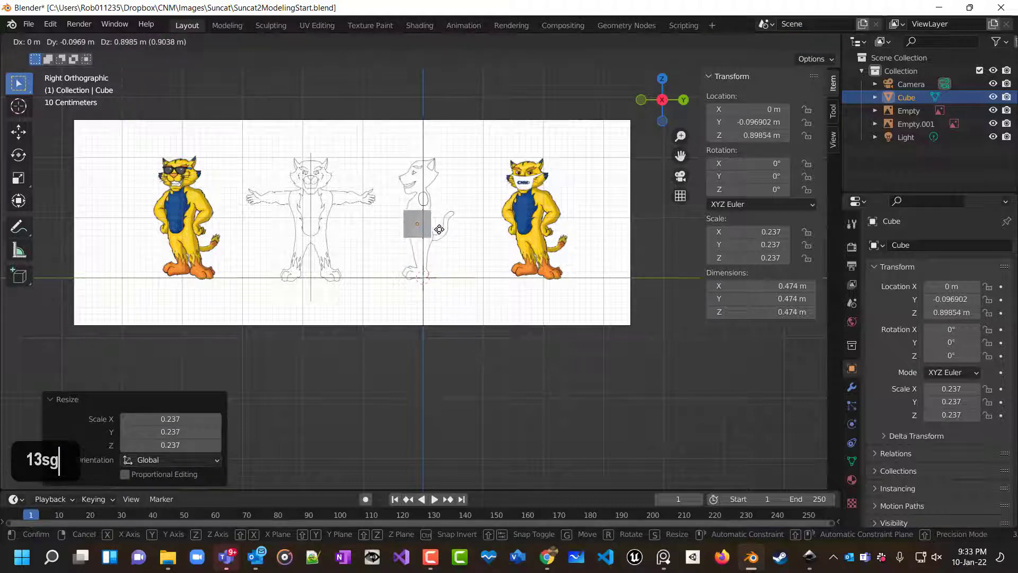
left_click(441, 230)
scroll(475, 247, "up", 4, "ctrl")
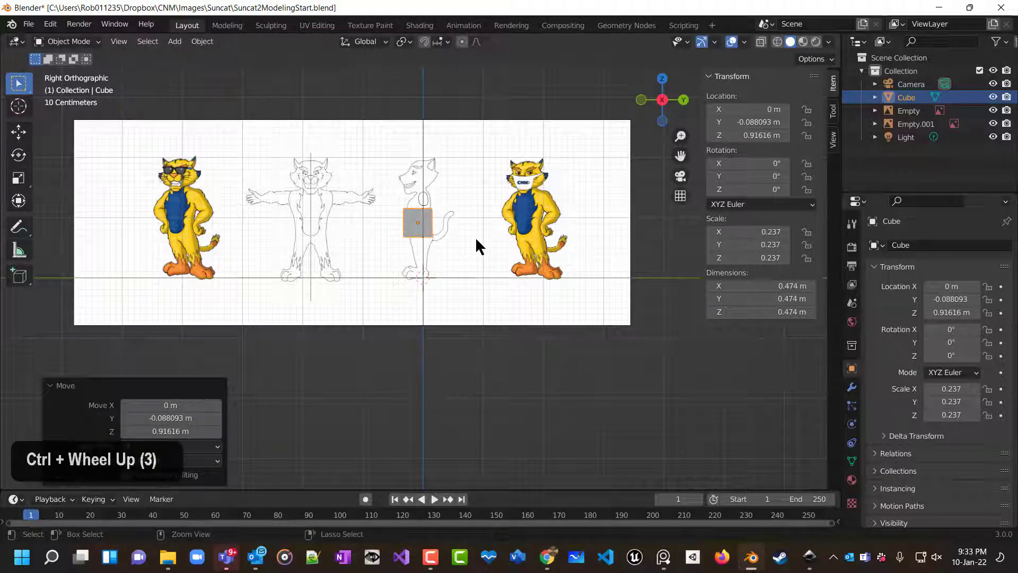
scroll(475, 247, "up", 5)
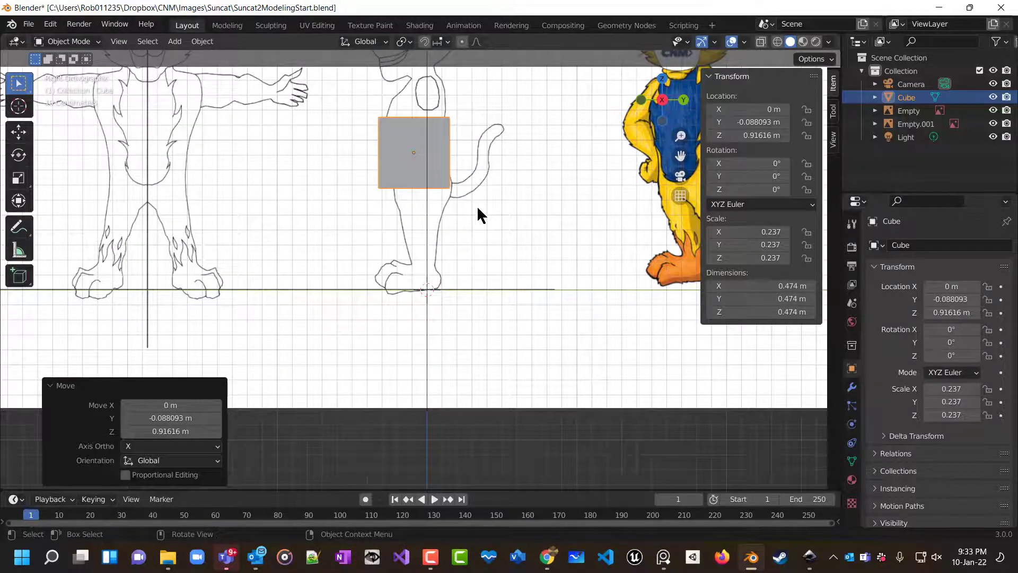
scroll(484, 209, "up", 1, "shift")
scroll(484, 209, "down", 1)
scroll(480, 219, "up", 1)
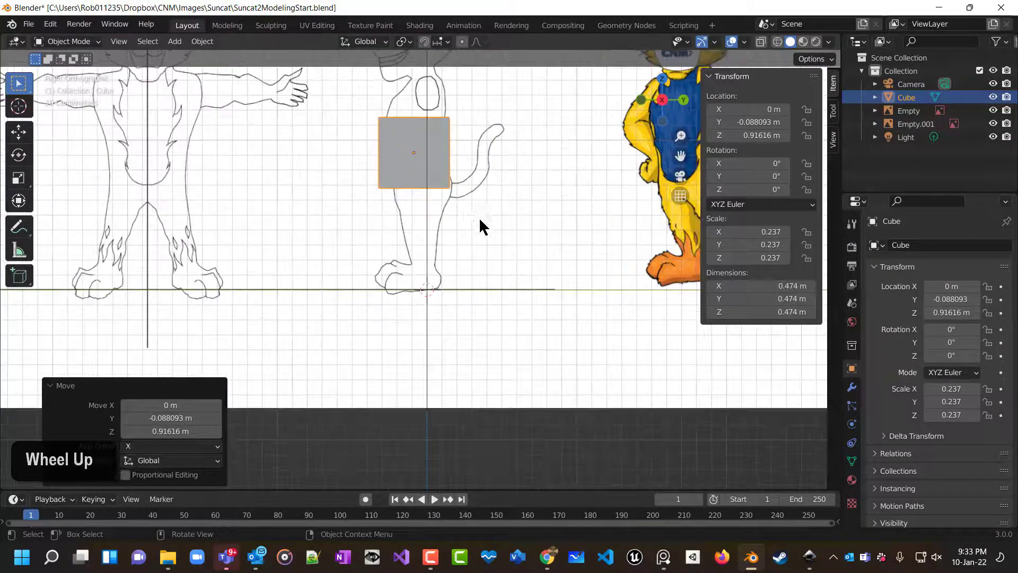
scroll(472, 205, "down", 2)
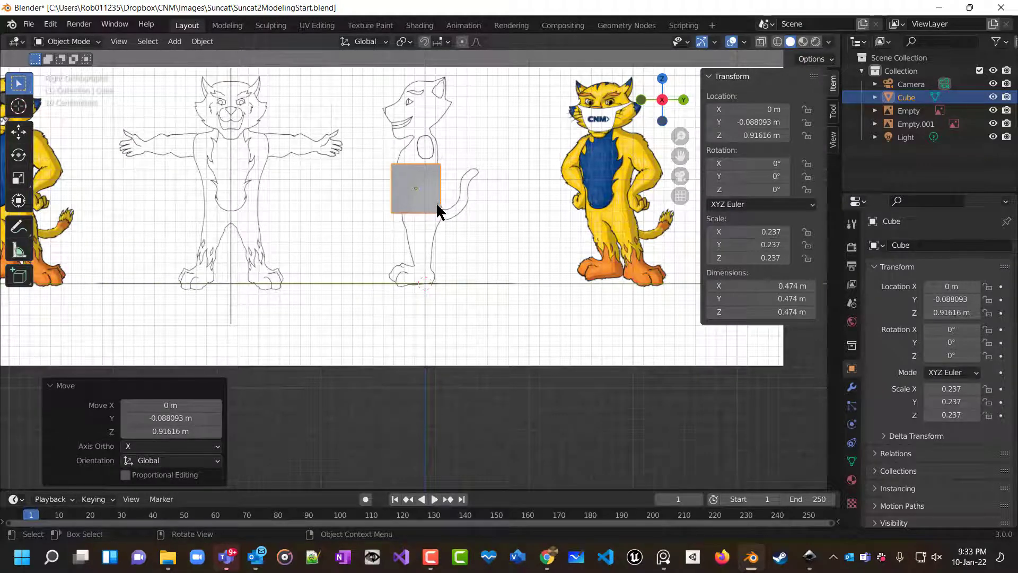
key("s")
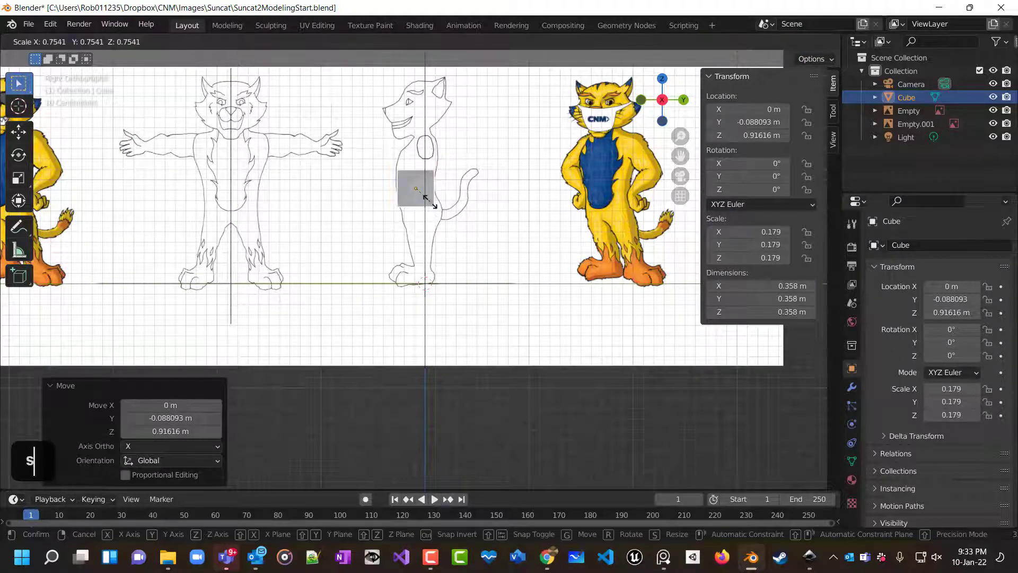
left_click(430, 201)
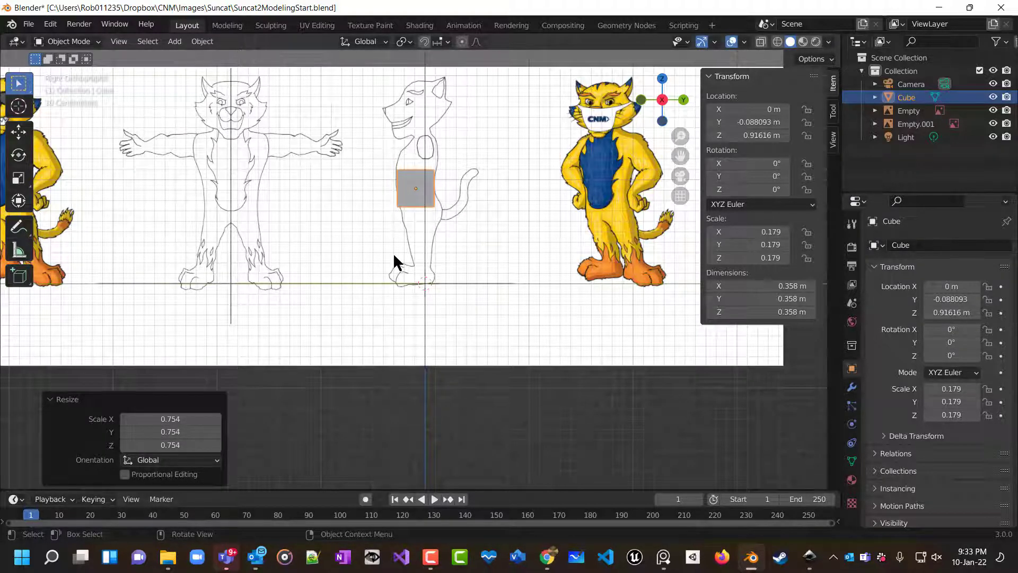
Enter Edit Mode on the cube and turn on X-ray, then switch to the front view.
key("Tab")
scroll(472, 201, "up", 4)
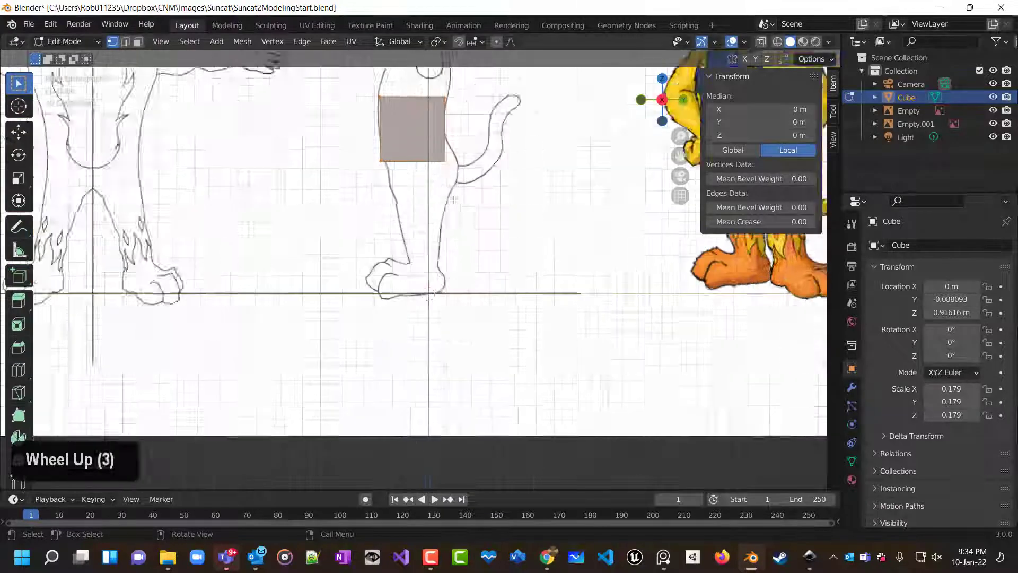
scroll(471, 272, "left", 2, "shift")
scroll(471, 272, "left", 7, "shift")
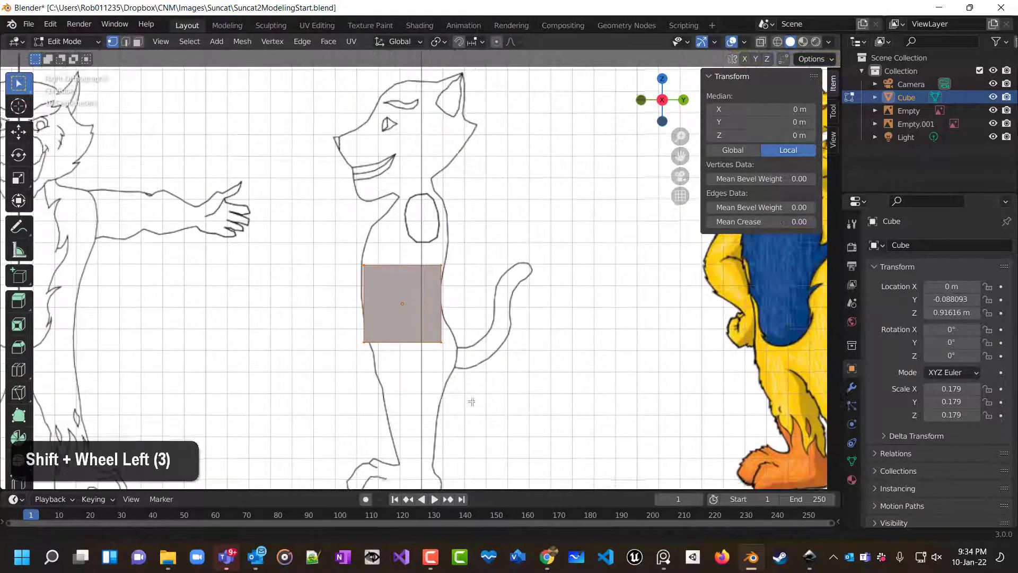
mouse_move(493, 258)
middle_mouse_down()
mouse_move(566, 311)
mouse_move(539, 312)
mouse_move(525, 283)
middle_mouse_up()
key("KP_3")
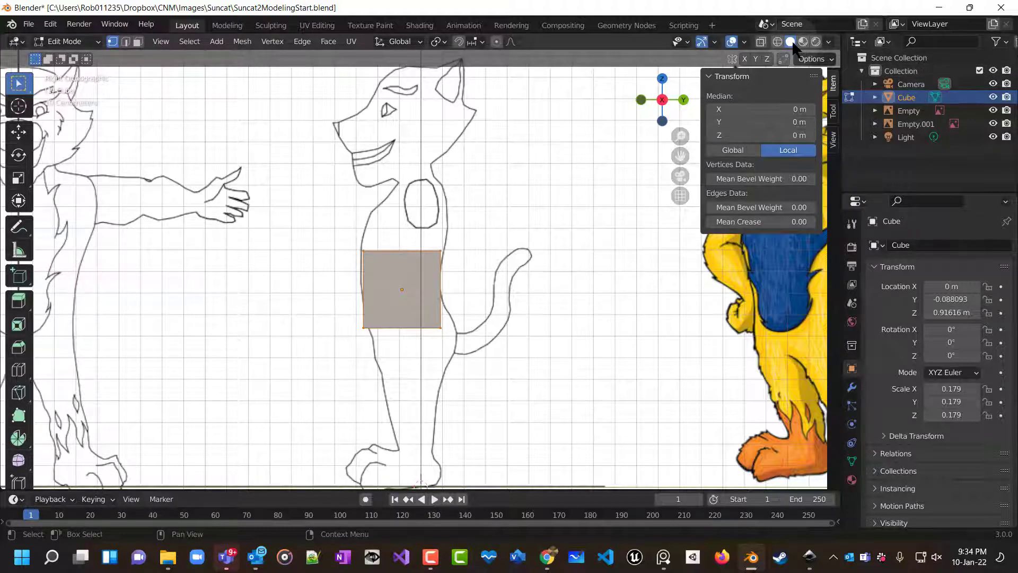
left_click(762, 42)
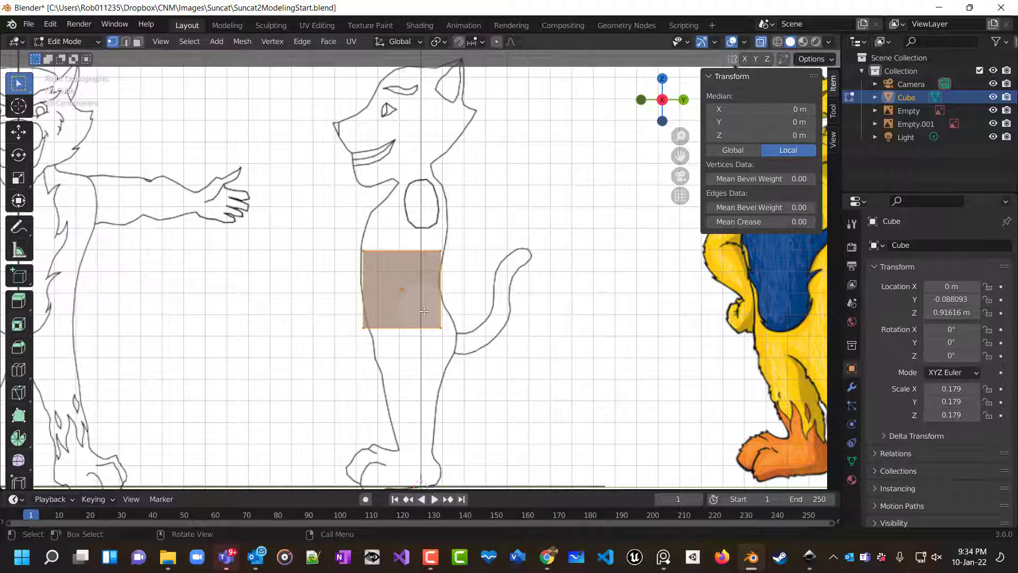
key("KP_1")
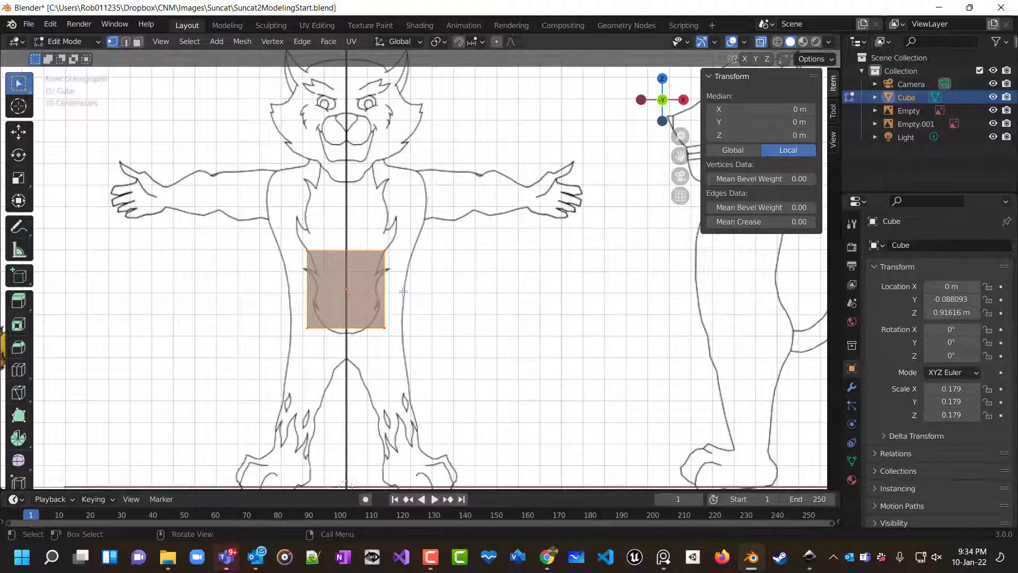
Scale the cube along X by about 1.43 to match the torso width in the front view.
key("s")
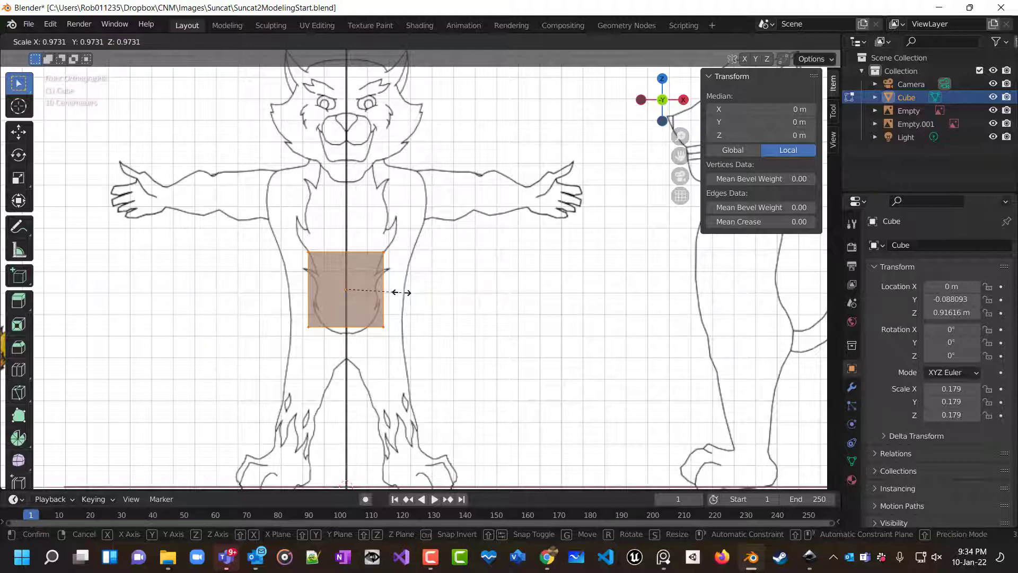
key("x")
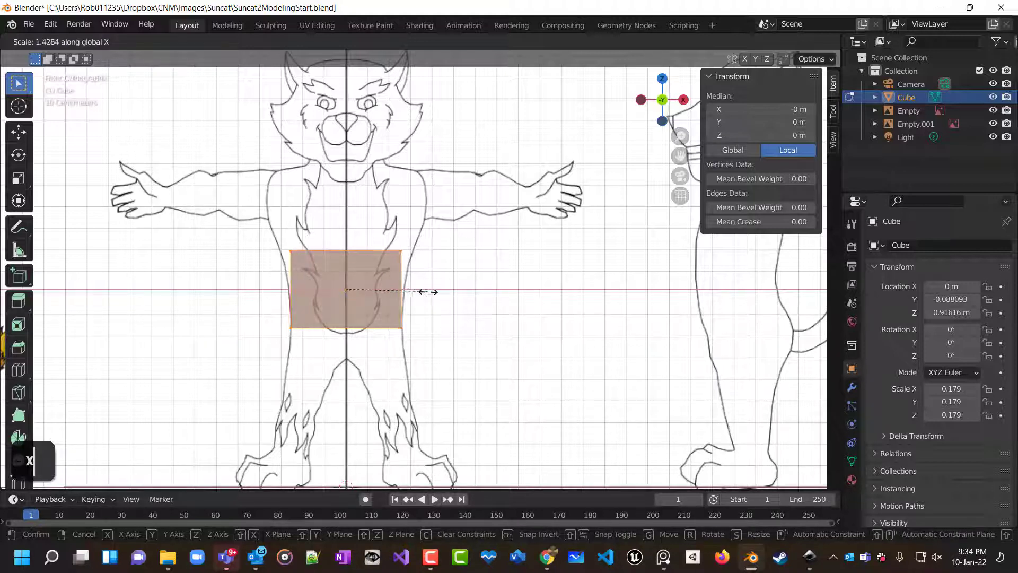
left_click(436, 293)
Box-select the cube's bottom vertices with X-ray on and check the selection in perspective.
double_click(315, 309)
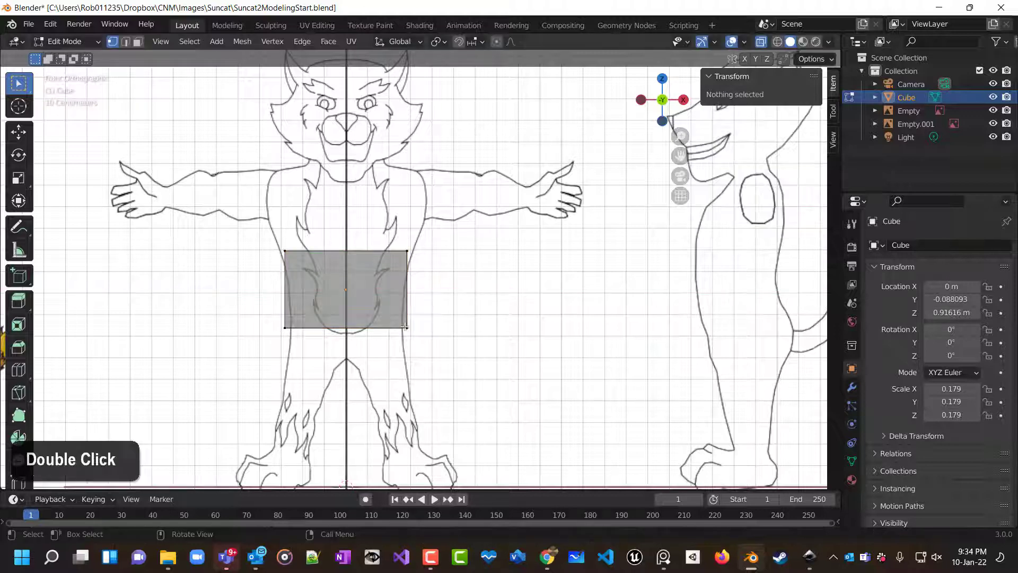
left_click_drag(268, 322, 461, 340)
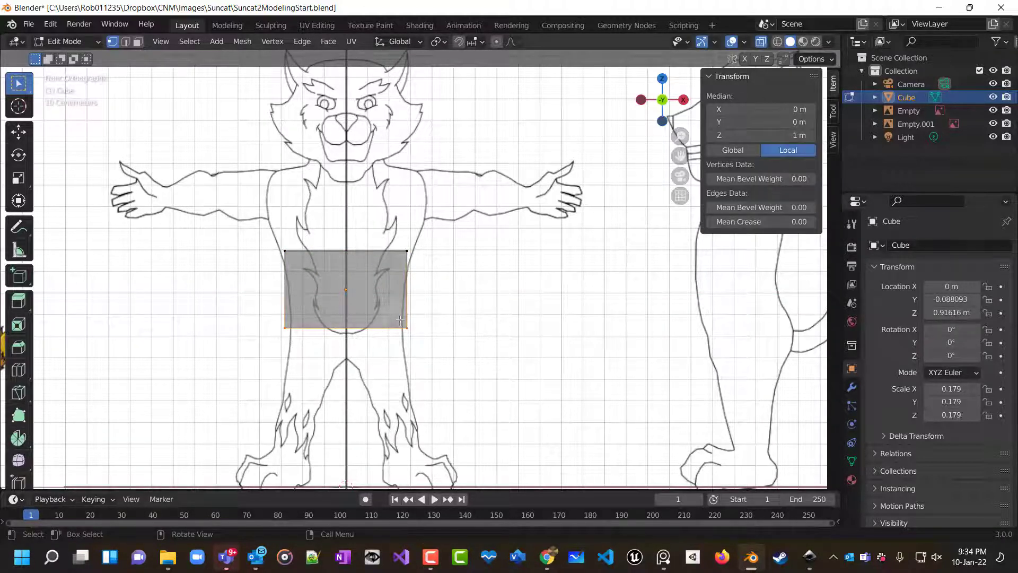
middle_click_drag(495, 341, 293, 313)
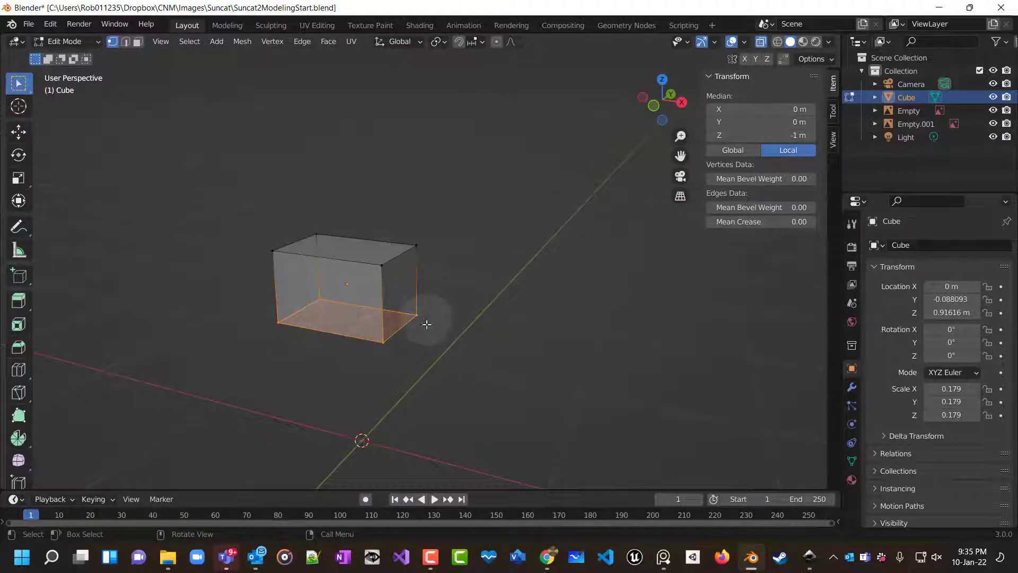
left_click(328, 348)
Select all of the cube's bottom vertices with X-ray on in the front view and scale them along X to 0.896.
key("KP_1")
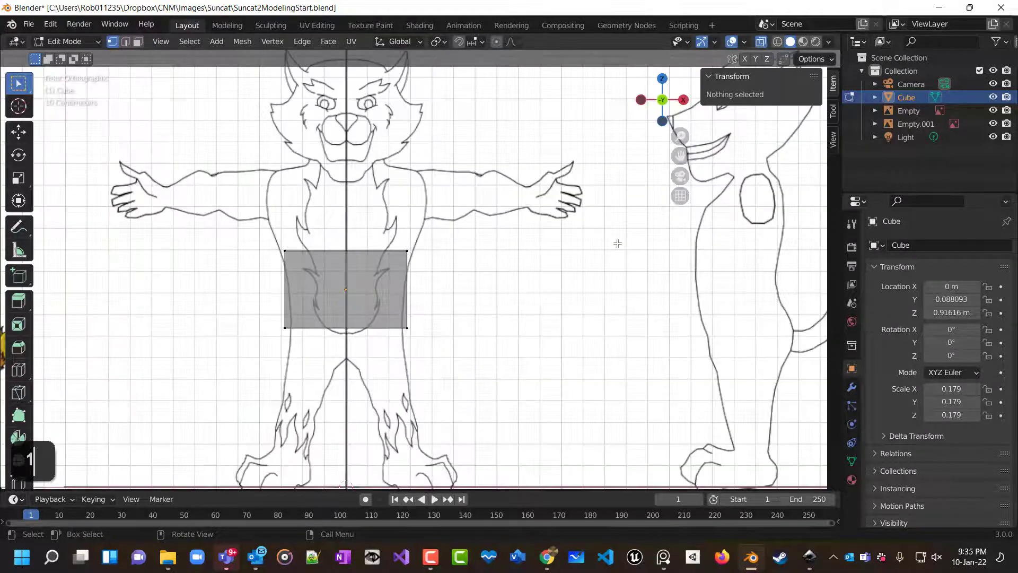
left_click(759, 43)
left_click_drag(264, 320, 427, 350)
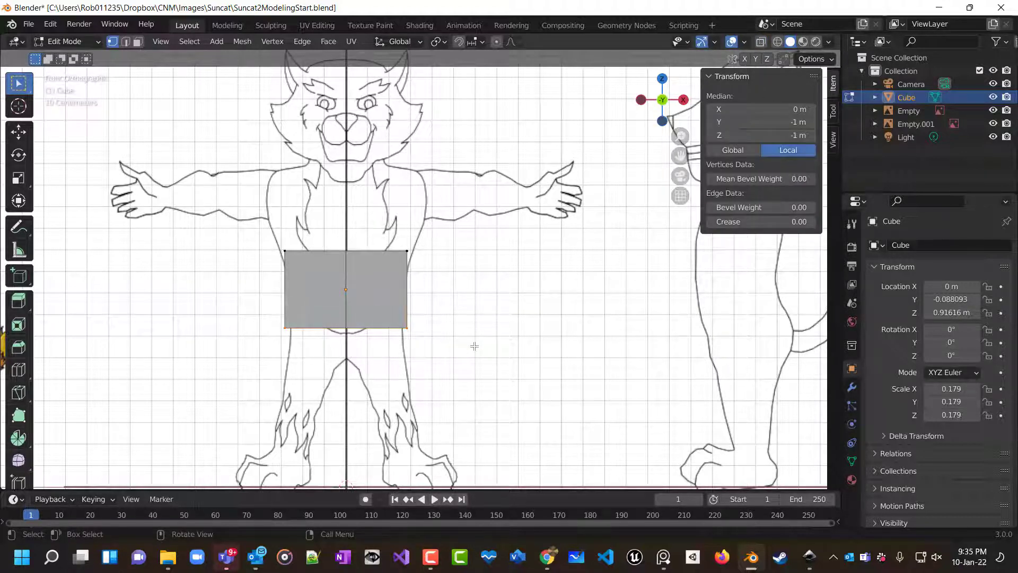
middle_click_drag(474, 346, 260, 321)
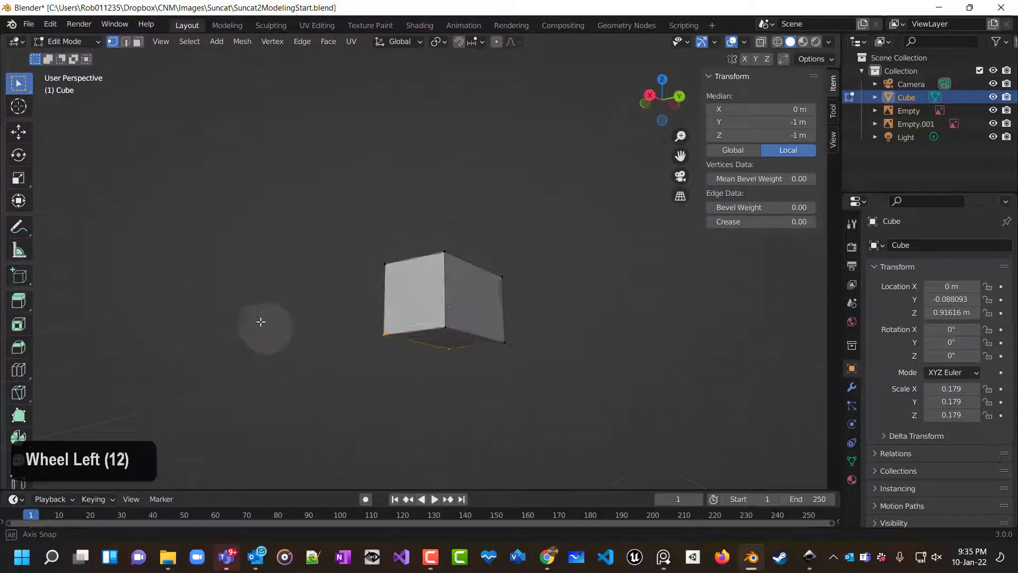
scroll(260, 322, "left", 18)
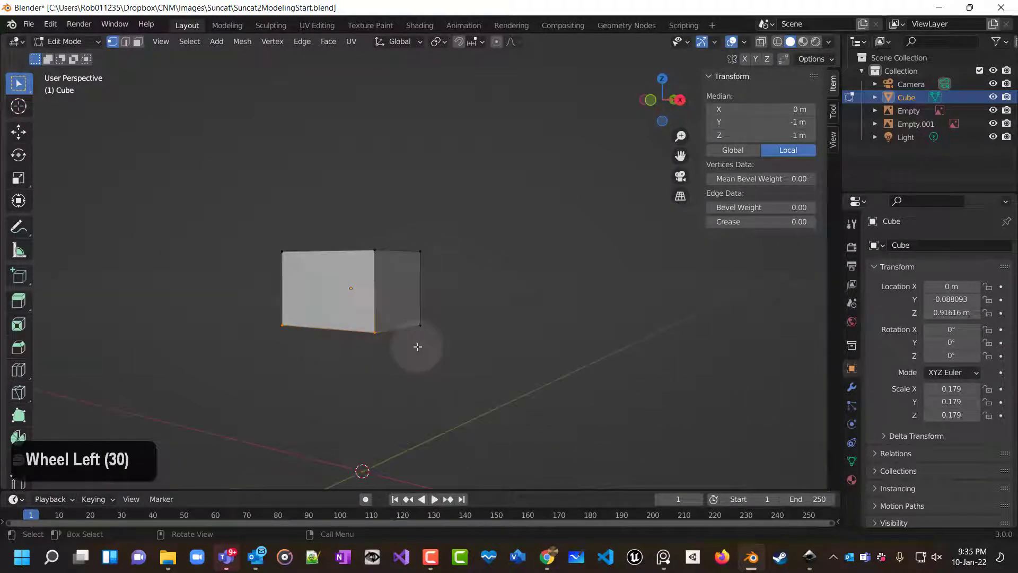
key("KP_1")
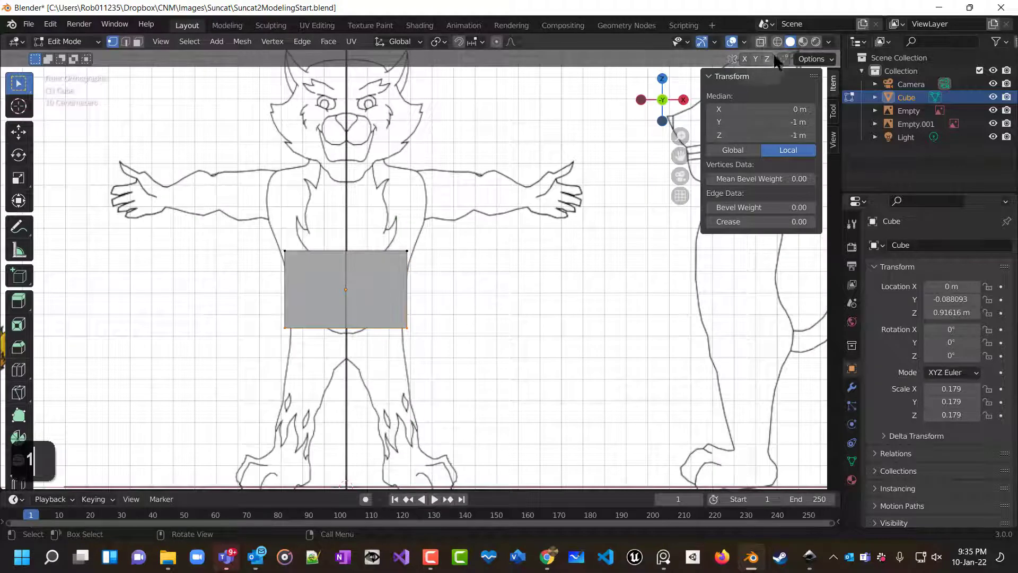
left_click(761, 41)
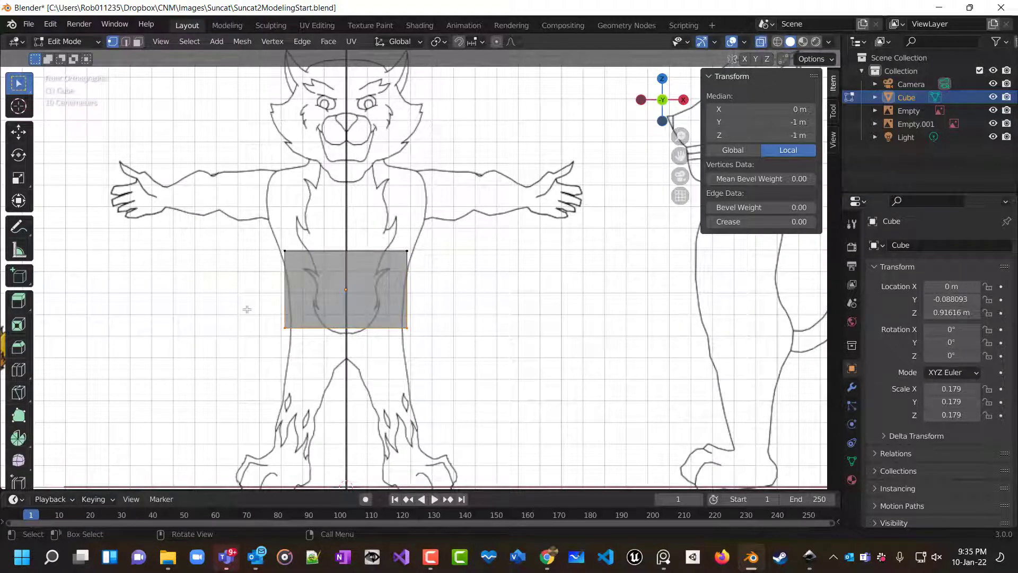
left_click_drag(245, 316, 427, 347)
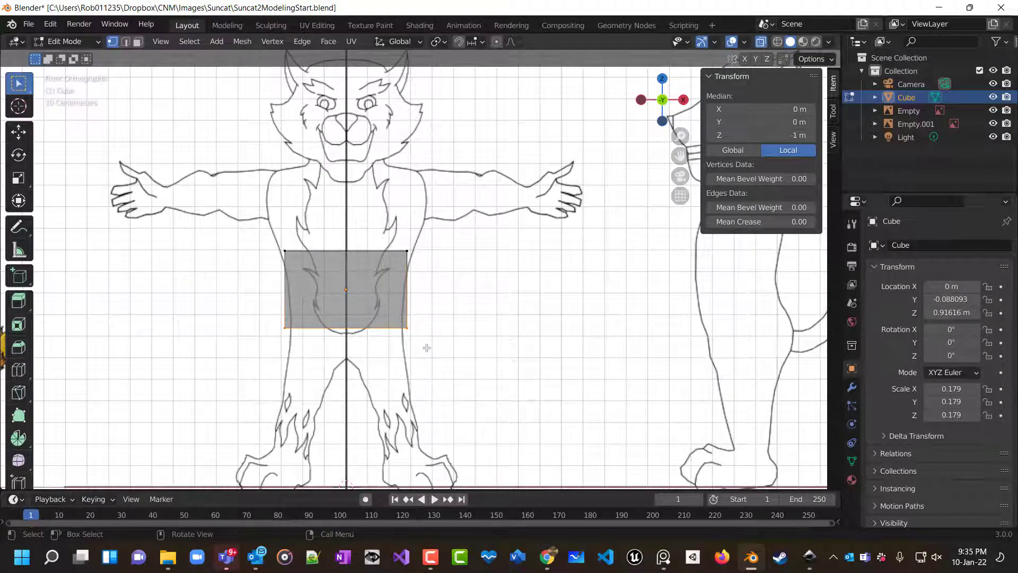
key("s")
key("x")
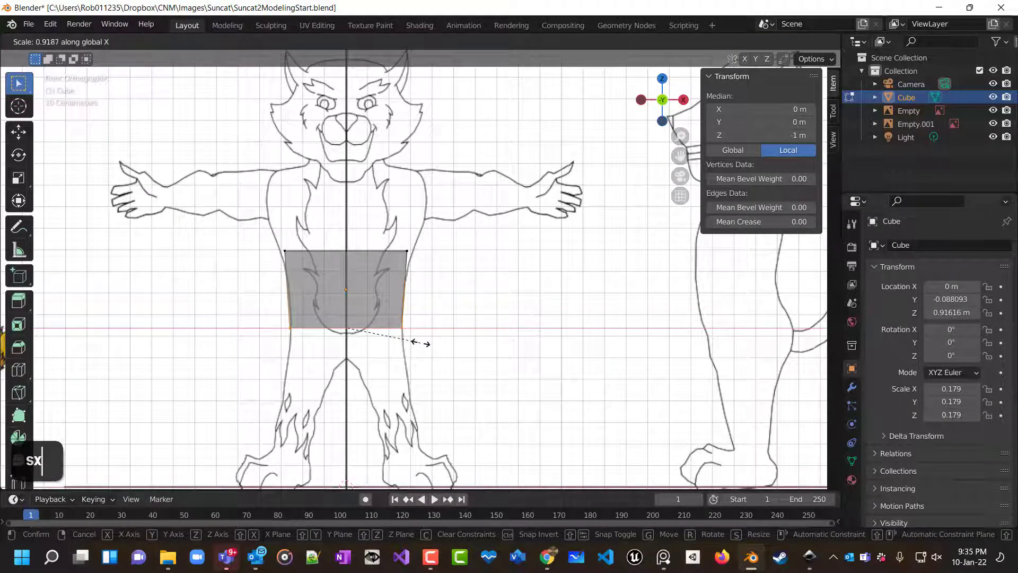
left_click(419, 343)
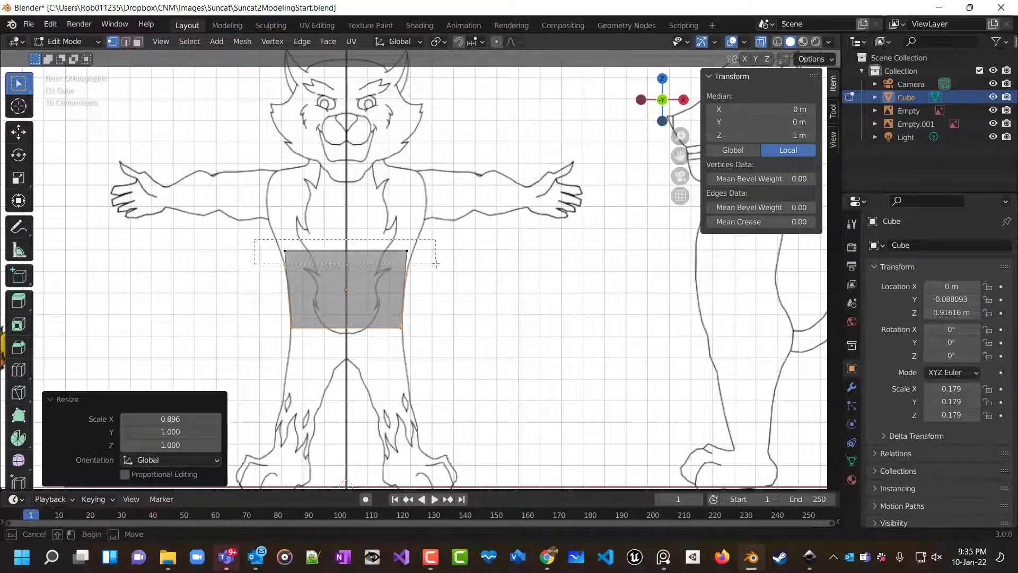
Select the cube's top vertices and scale them outward along X to widen the chest, then deselect.
left_click(384, 252)
key("s")
key("x")
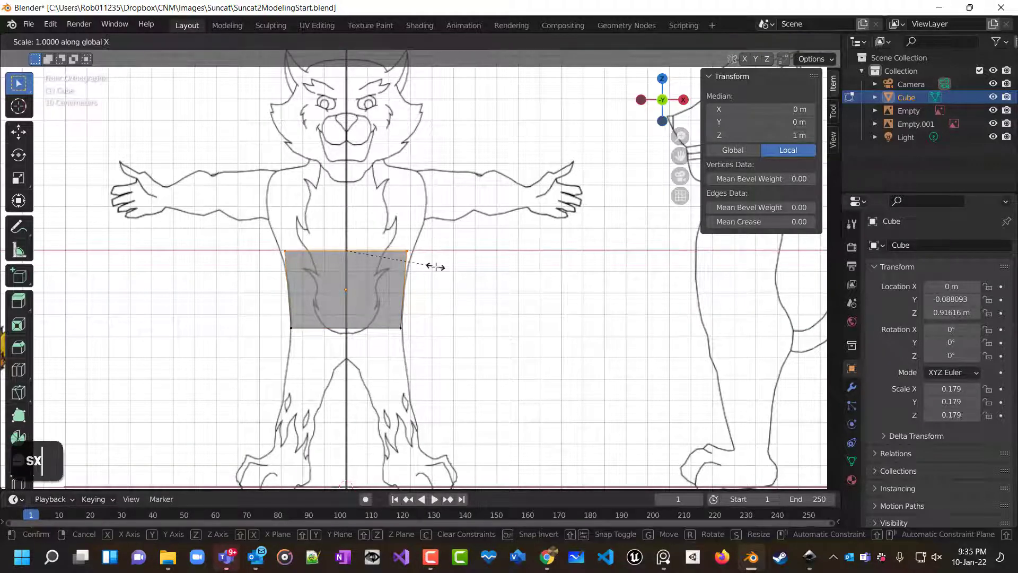
left_click(442, 268)
double_click(461, 301)
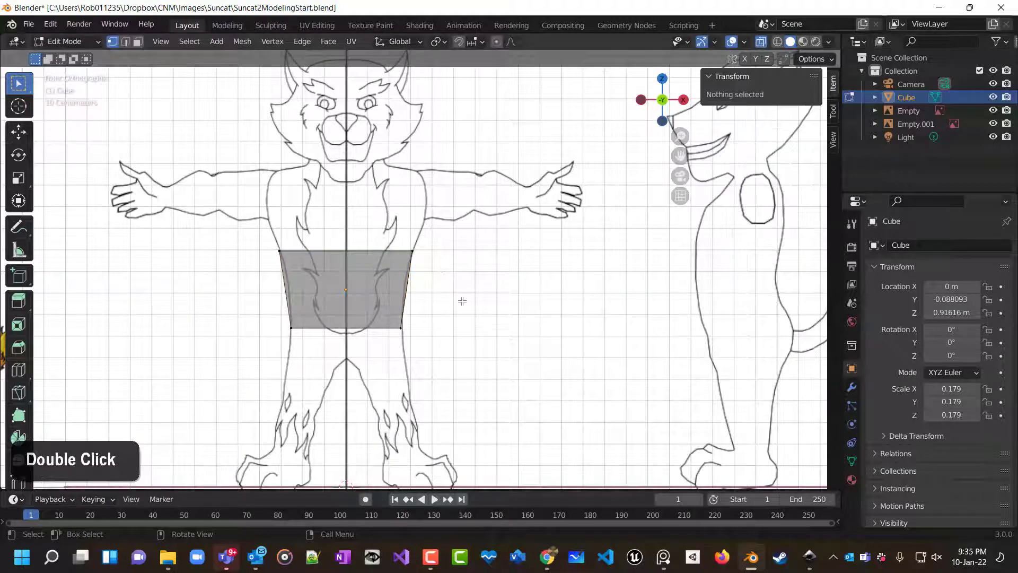
Try to start a horizontal loop cut around the torso, cancelling each attempt.
scroll(451, 298, "up", 3, "ctrl")
scroll(452, 299, "up", 4)
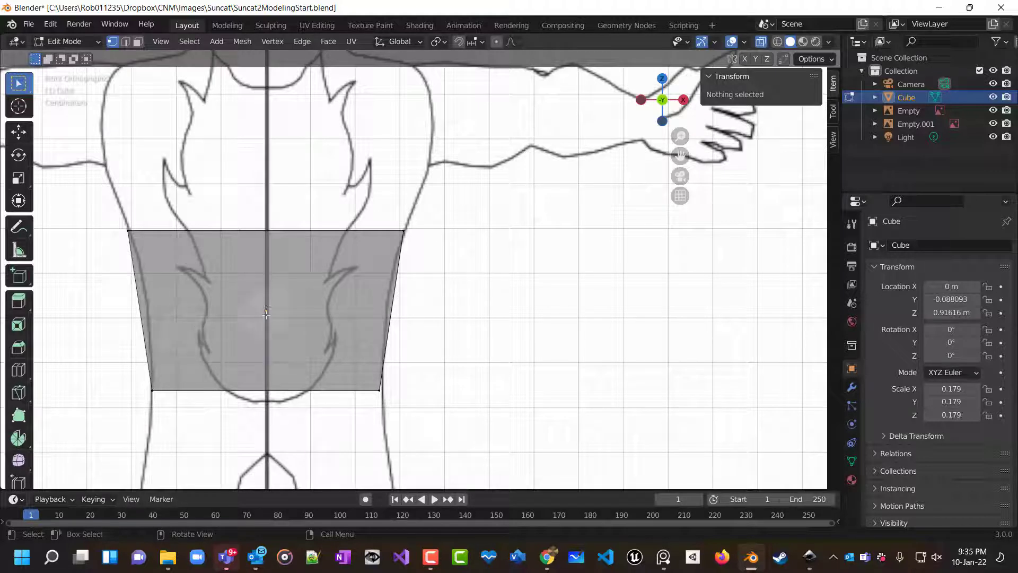
key("ctrl")
key("ctrl")
key("ctrl")
key("ctrl")
key("ctrl")
key("ctrl")
key("ctrl")
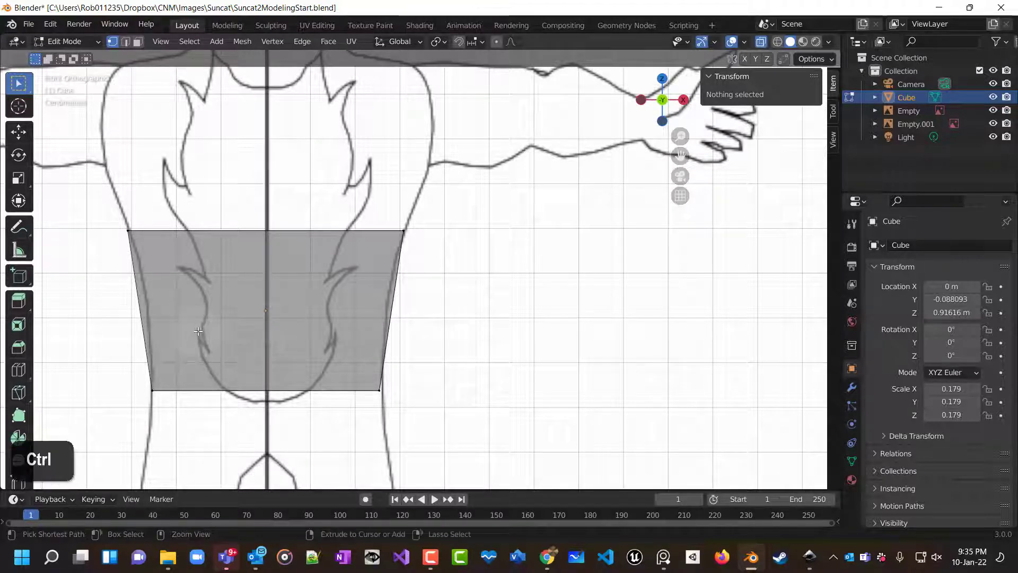
key("ctrl+r")
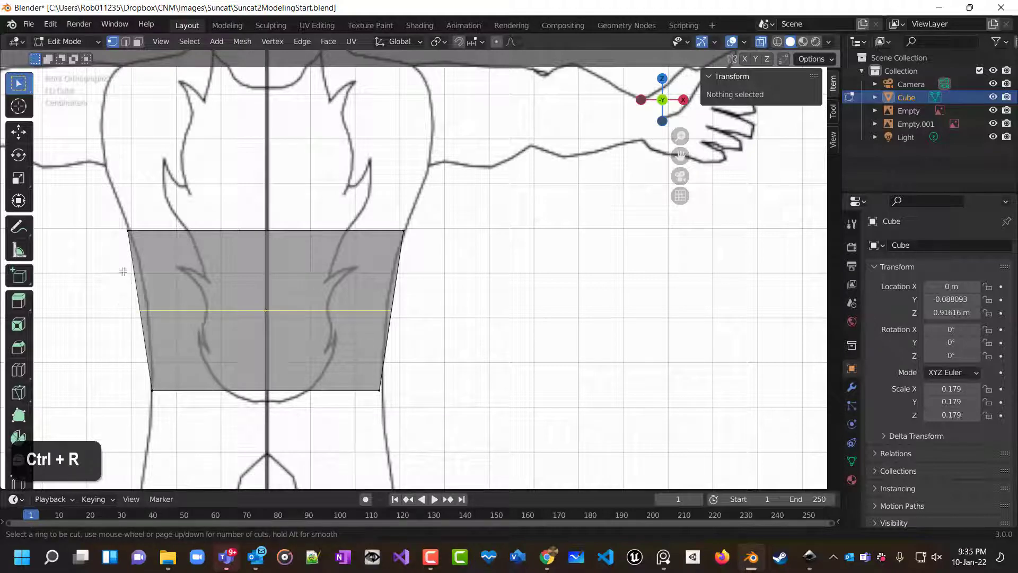
right_click(146, 300)
middle_click_drag(452, 320, 408, 353)
key("ctrl")
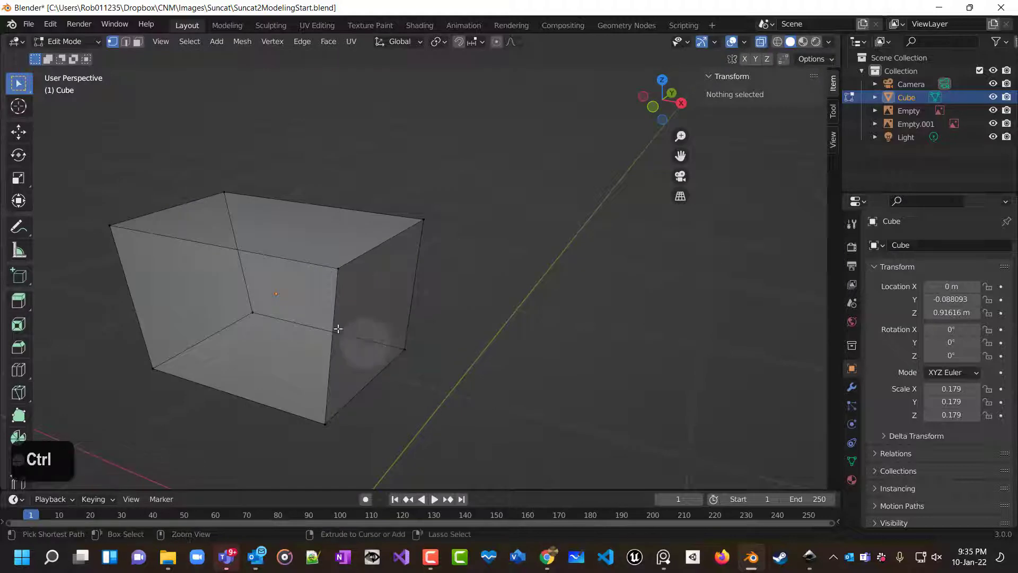
key("ctrl+r")
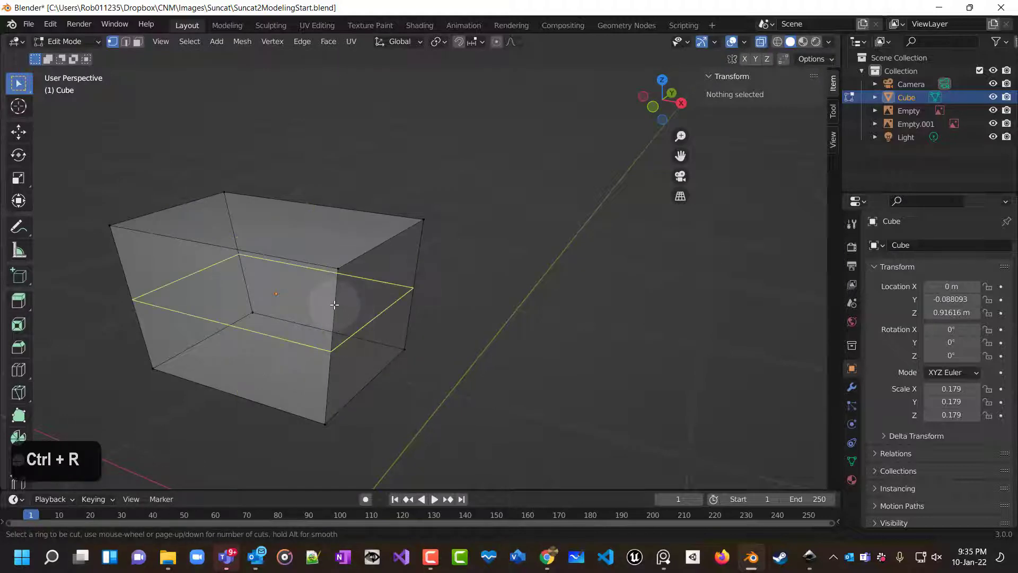
right_click(325, 315)
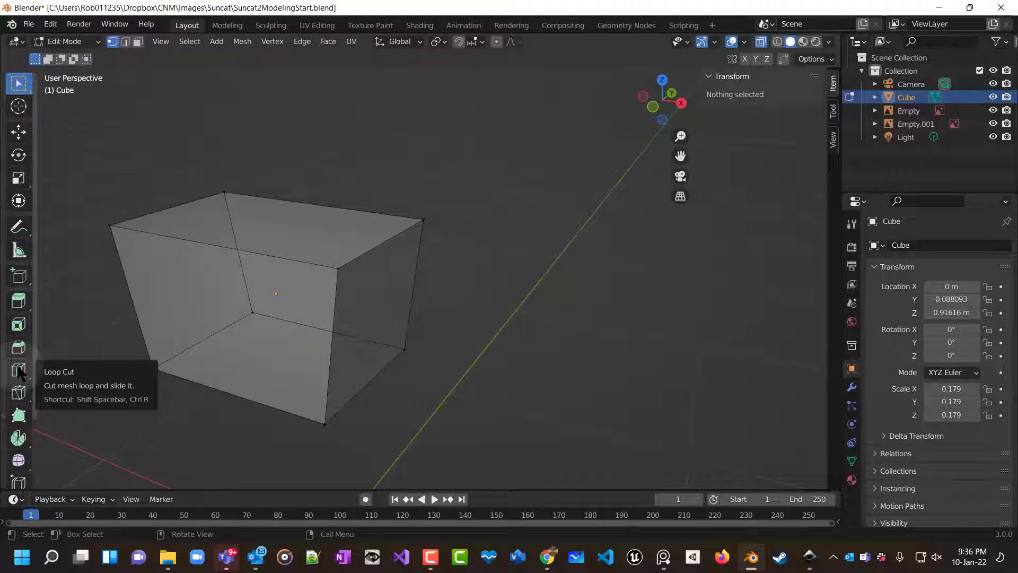
Insert a horizontal loop cut around the torso, slide it, and undo the cut.
key("ctrl+r")
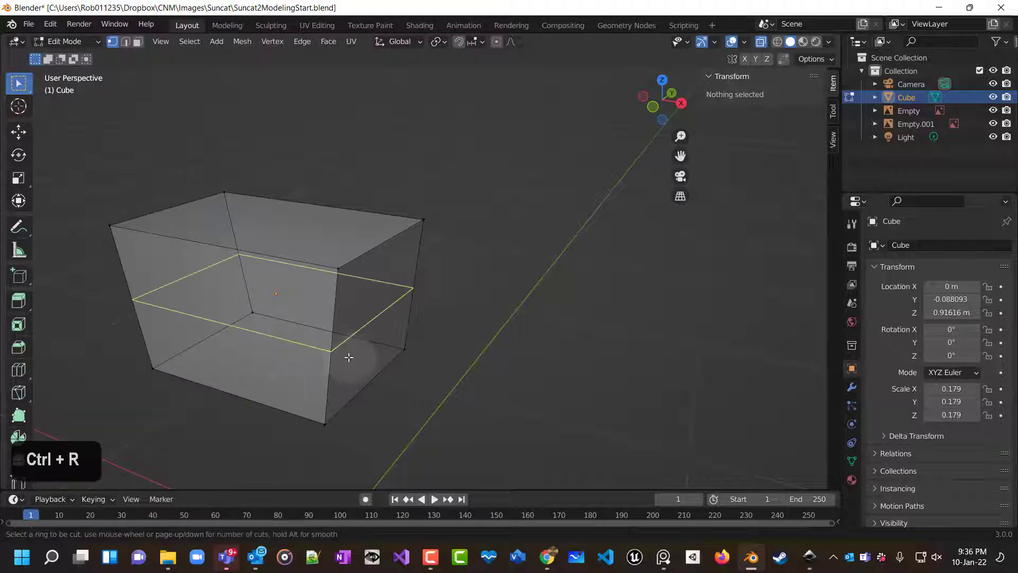
left_click(346, 355)
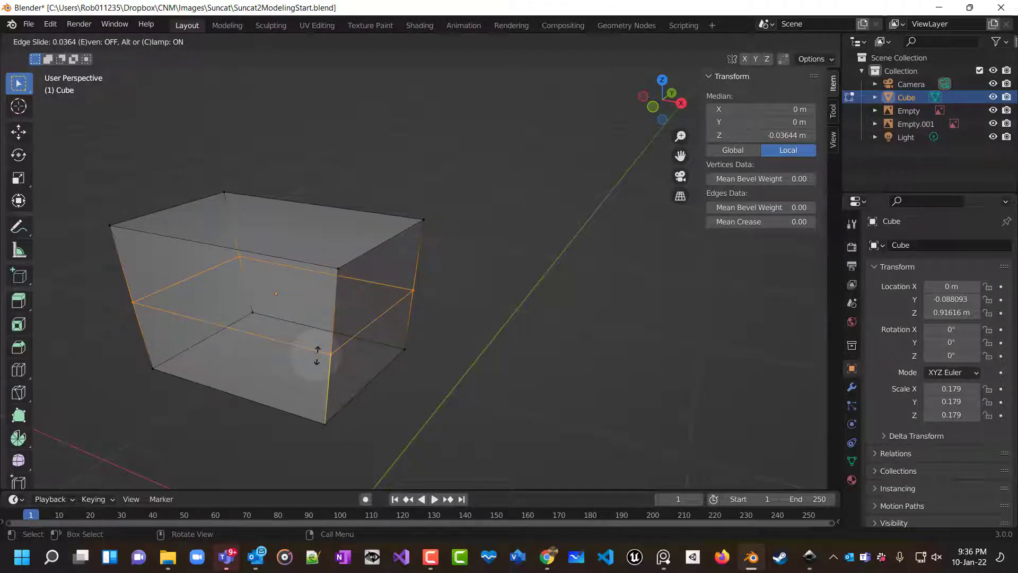
type("13")
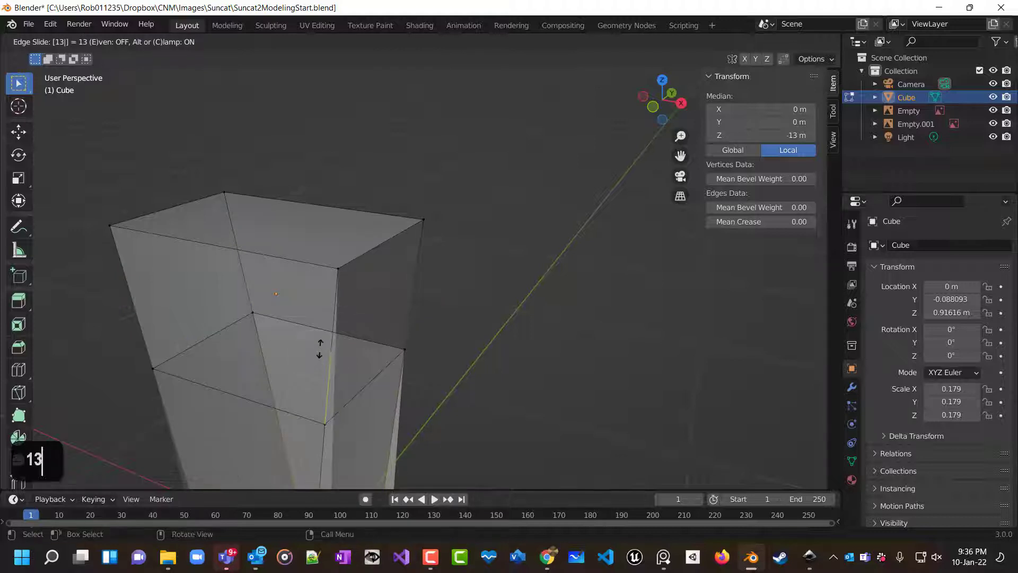
right_click(317, 352)
left_click(401, 384)
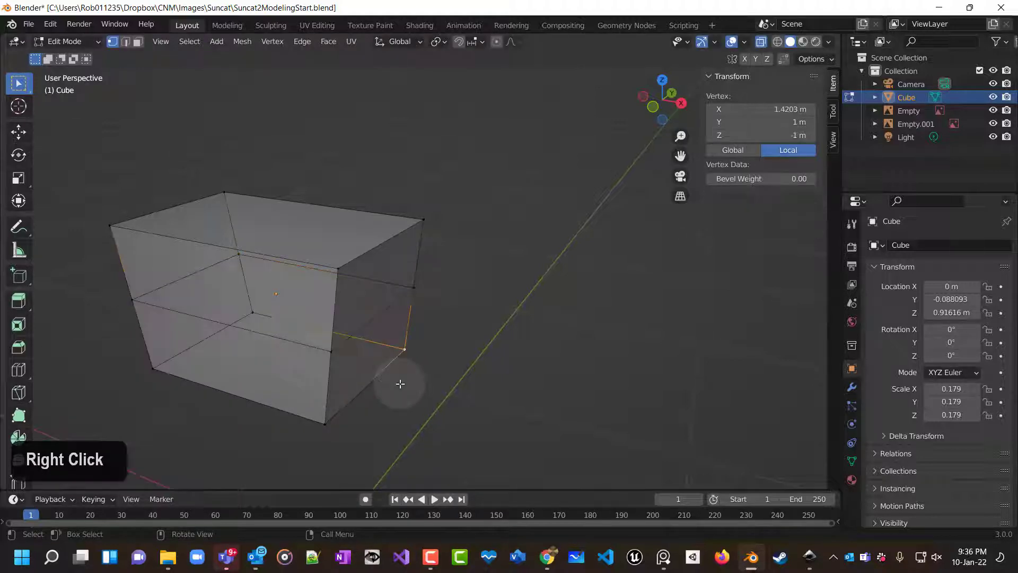
key("ctrl+z")
key("ctrl+z")
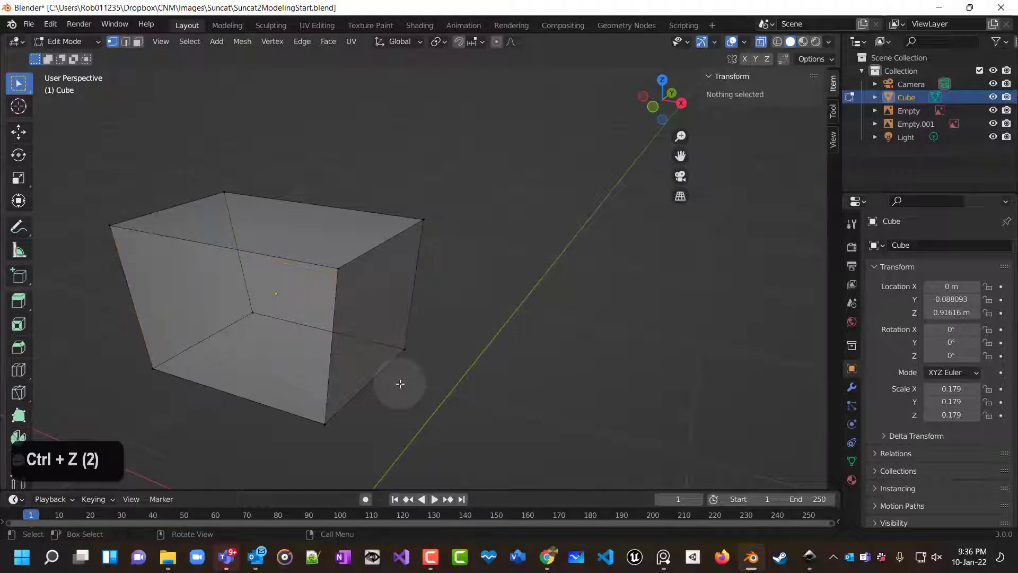
Add a horizontal loop cut across the lower torso in the front view and scale it along X to 0.952.
key("KP_1")
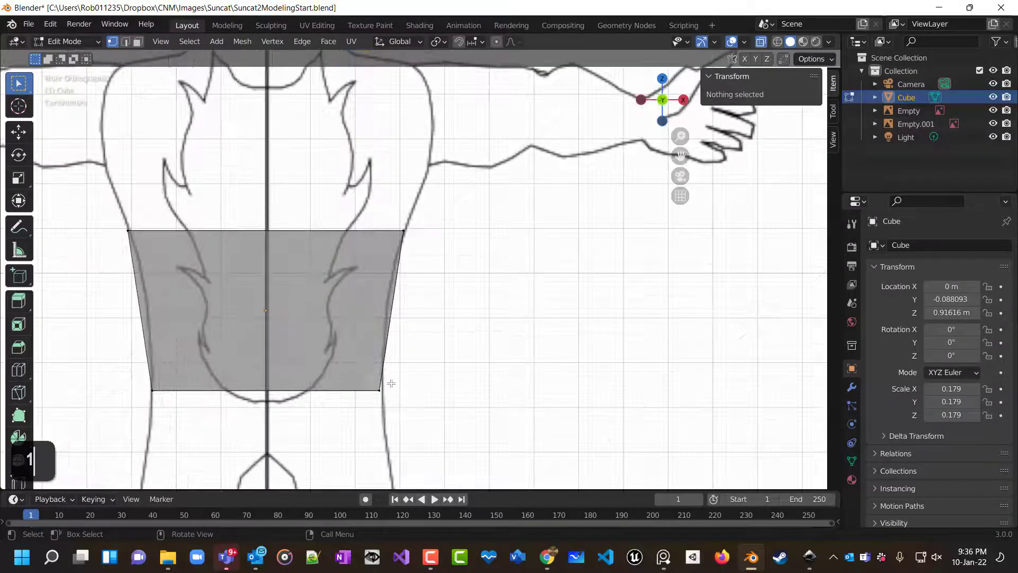
key("ctrl+r")
left_click(365, 314)
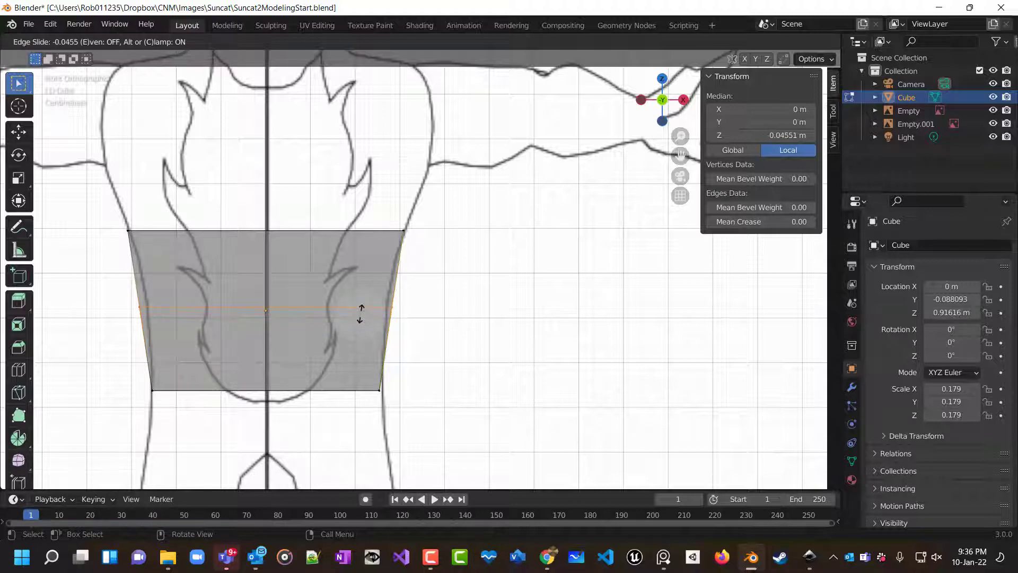
left_click(360, 314)
key("s")
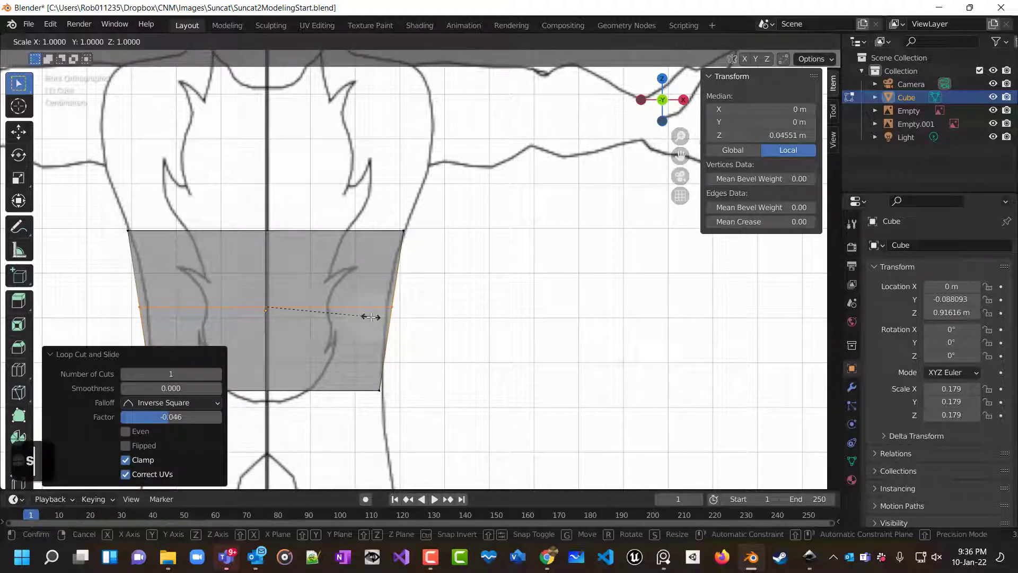
key("x")
left_click(366, 314)
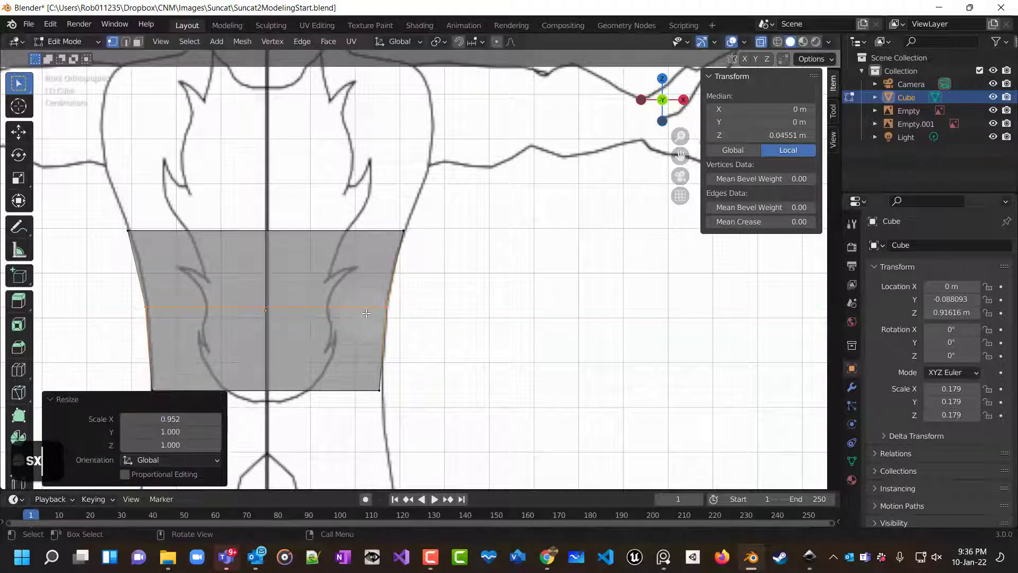
left_click(383, 306)
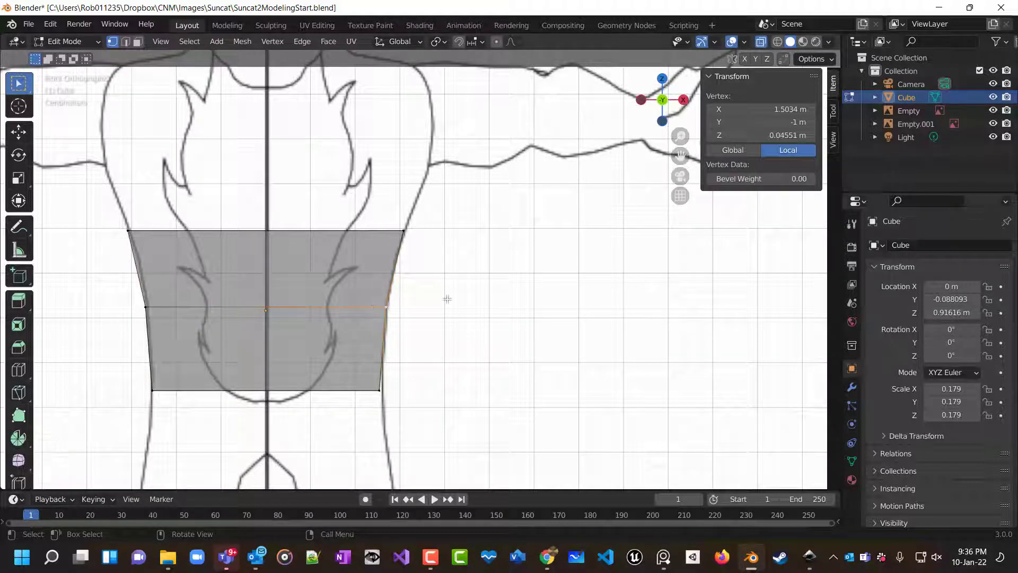
left_click(477, 307)
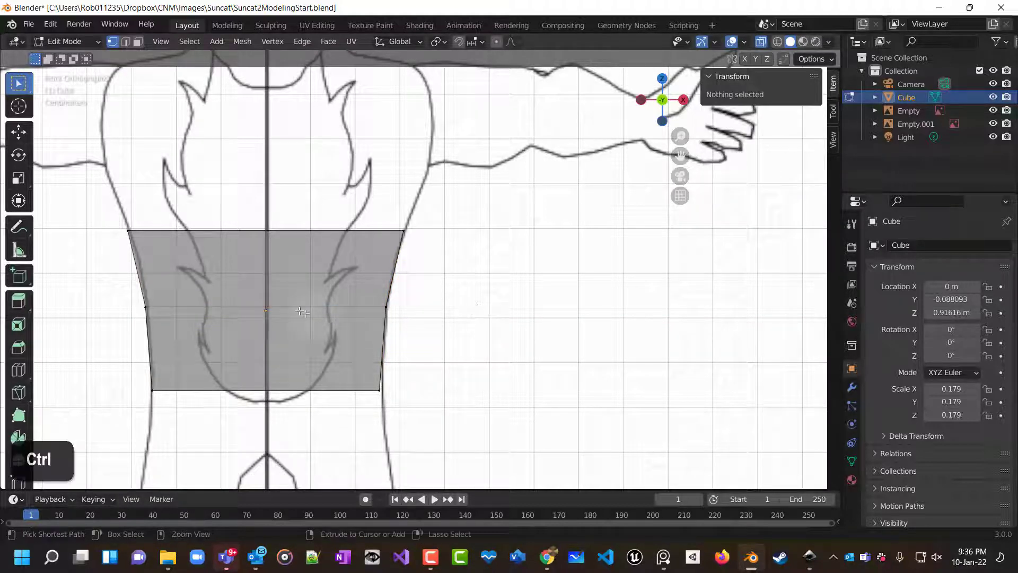
Add a loop cut across the upper torso and scale it along X to 0.967.
key("ctrl+r")
left_click(142, 276)
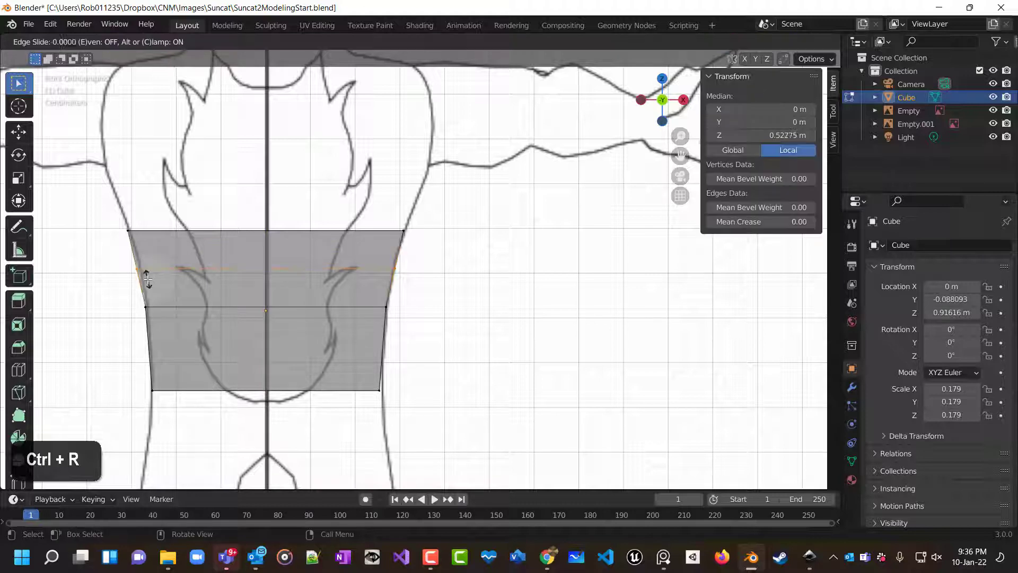
left_click(153, 279)
key("s")
key("x")
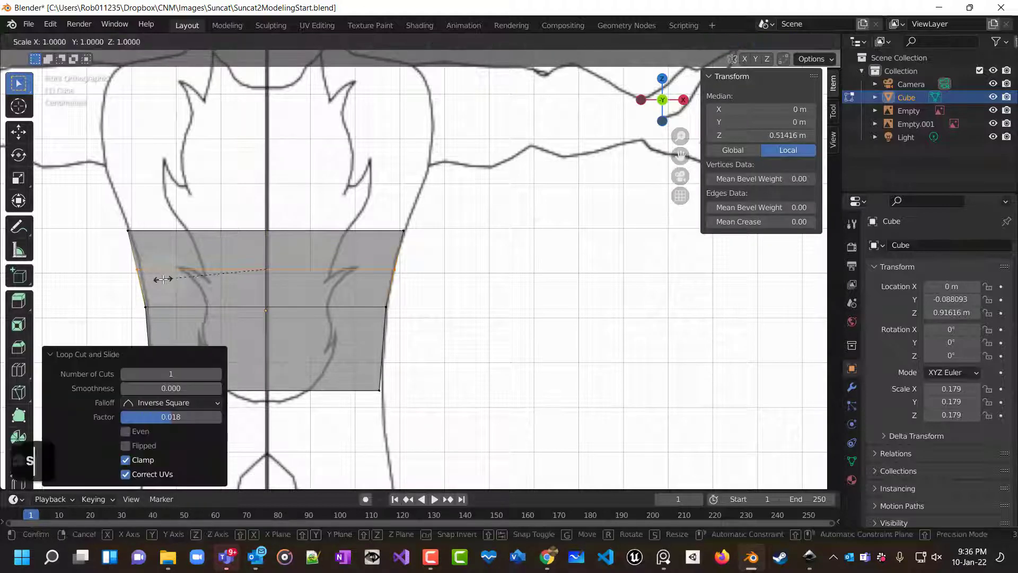
left_click(166, 280)
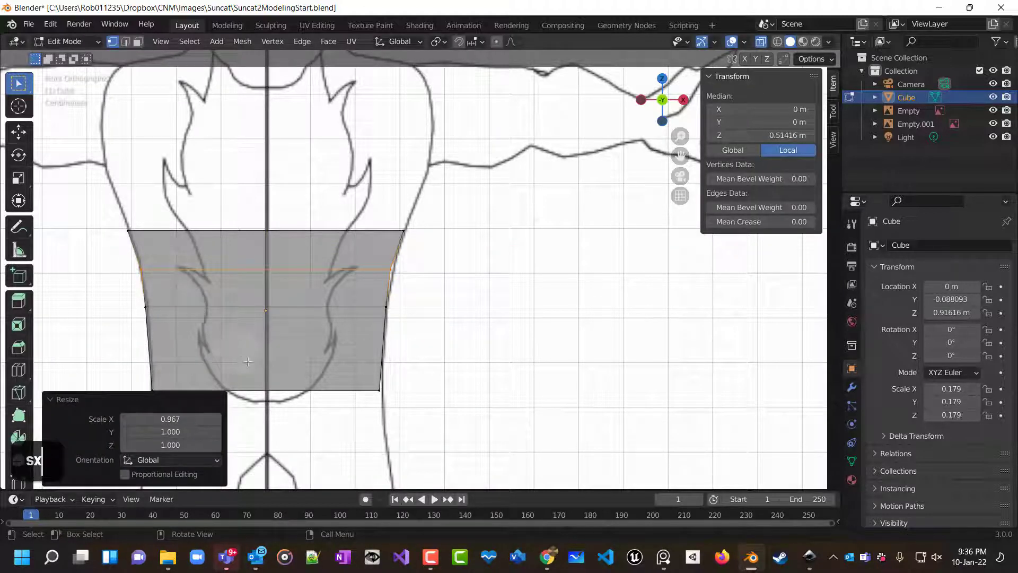
Add another loop cut on the torso, keeping it centred without sliding.
key("ctrl+r")
left_click(191, 339)
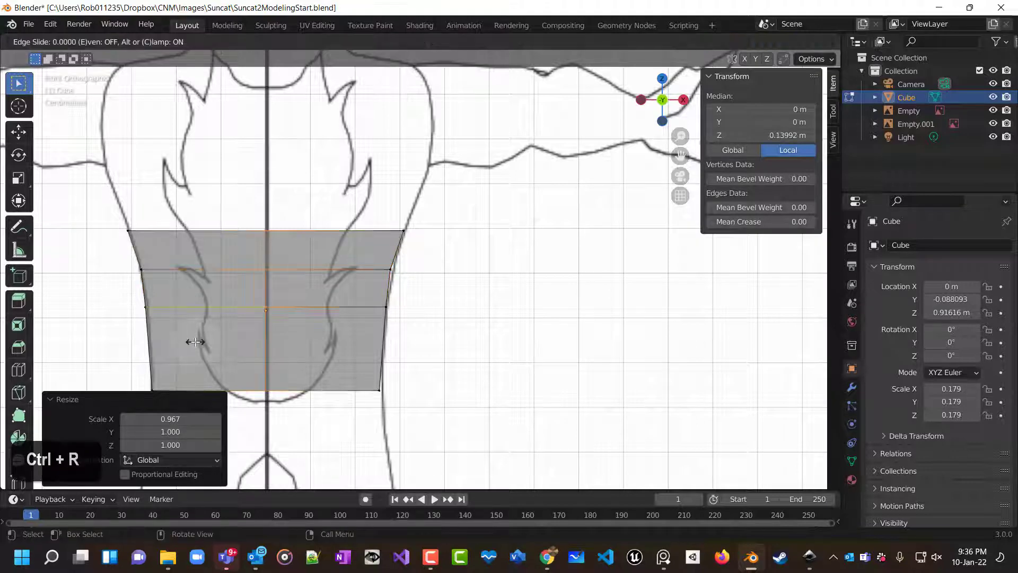
key("ctrl+r")
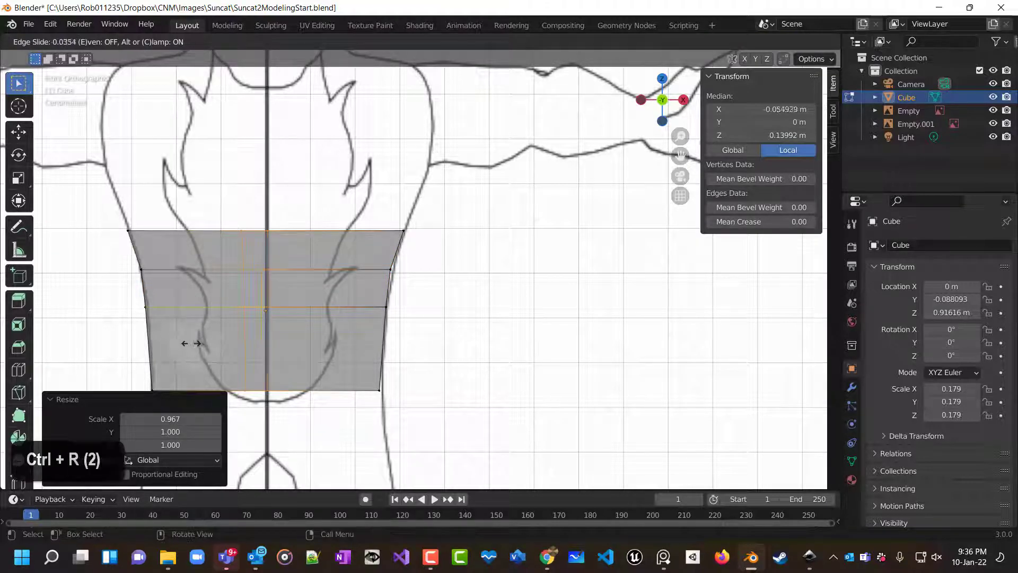
right_click(159, 365)
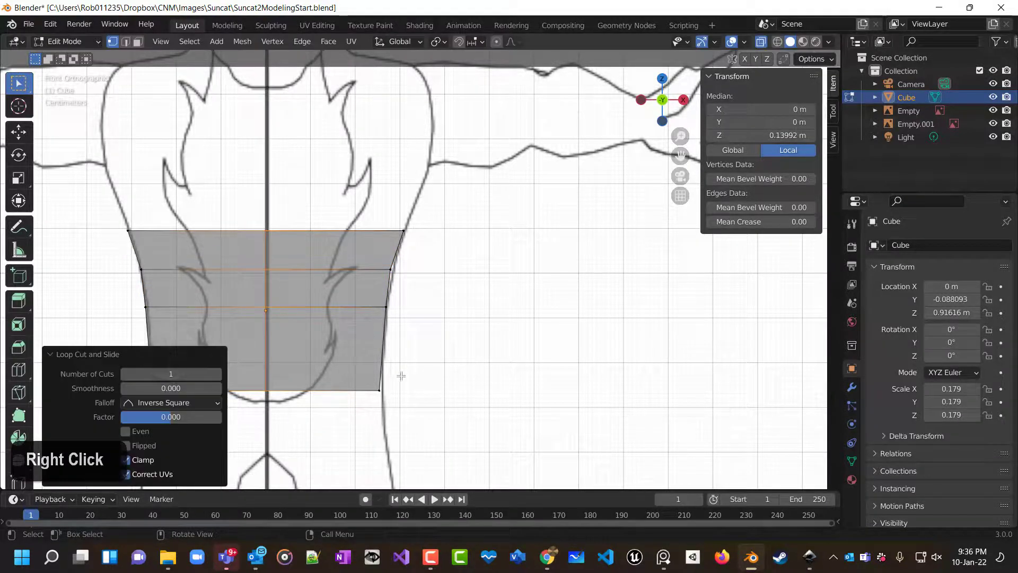
Add a loop cut near the bottom of the torso with a slide factor of 0.024.
key("ctrl+r")
left_click(372, 351)
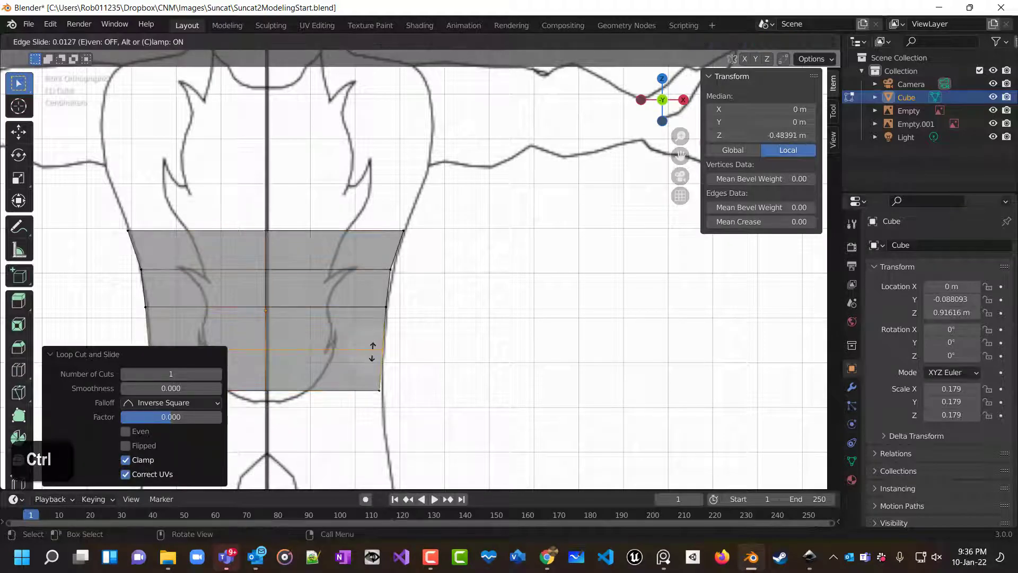
left_click(373, 352)
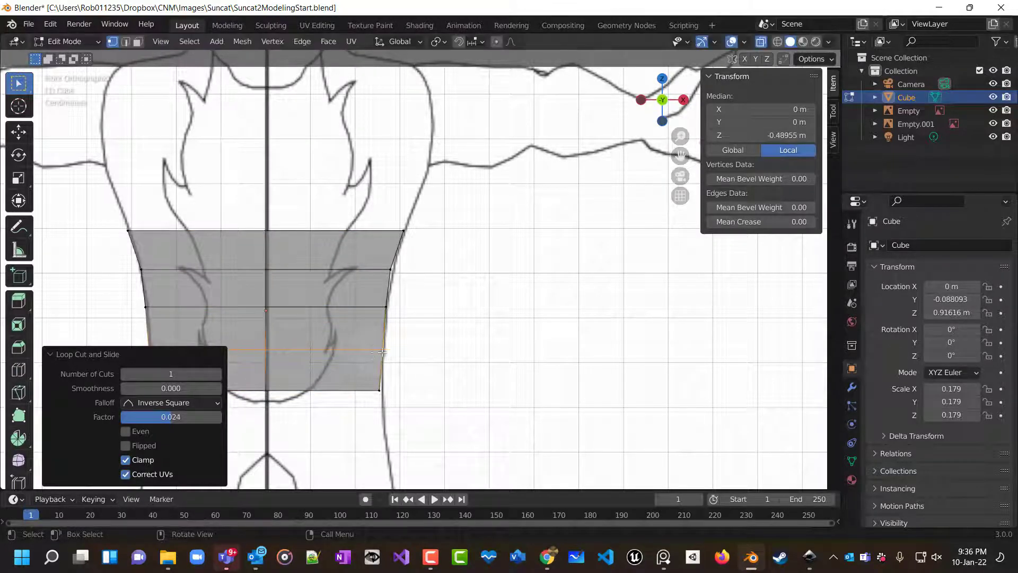
left_click(485, 352)
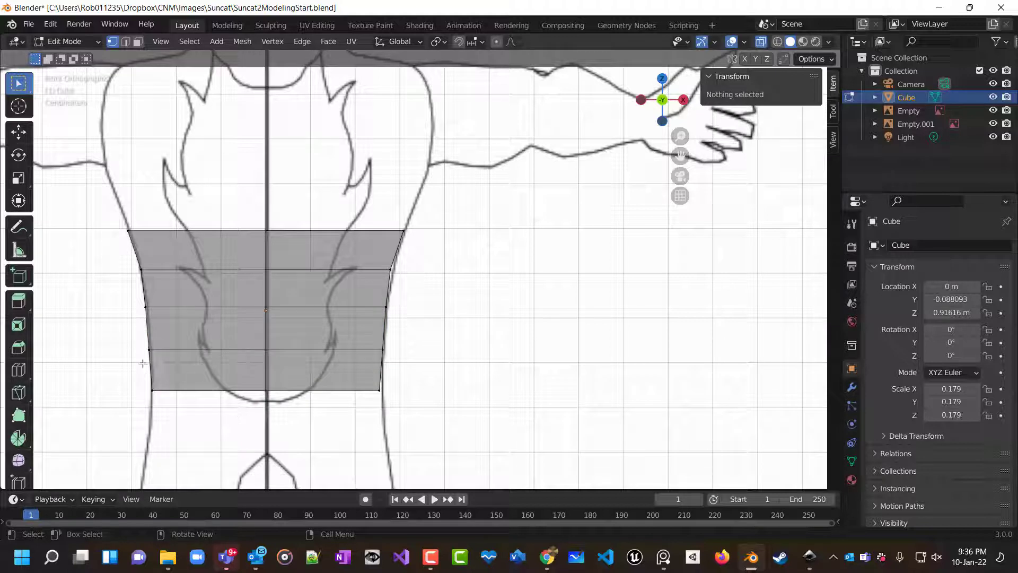
Select the new lower loop and scale it slightly along X to fit the outline.
left_click_drag(129, 346, 402, 363)
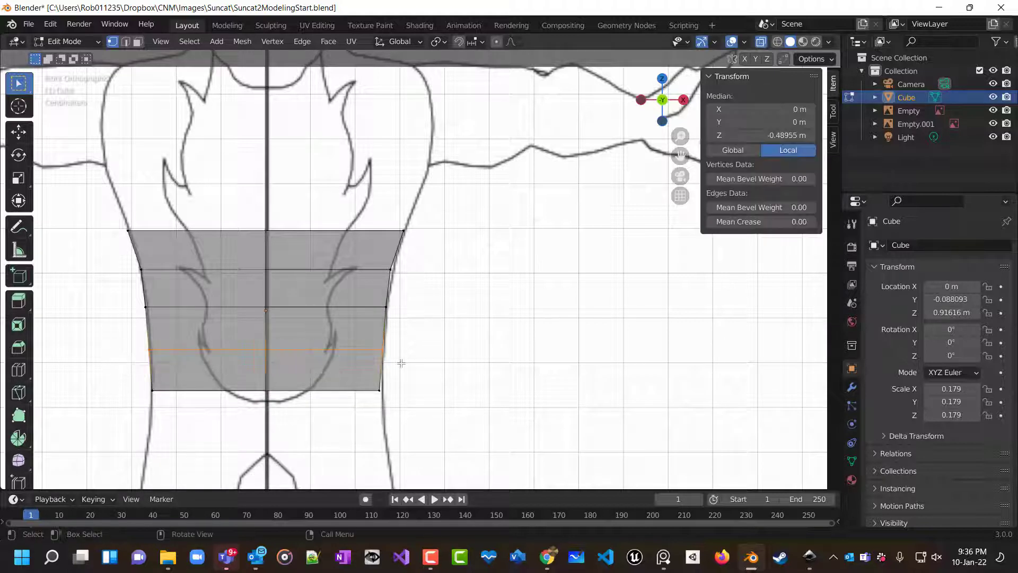
key("s")
key("x")
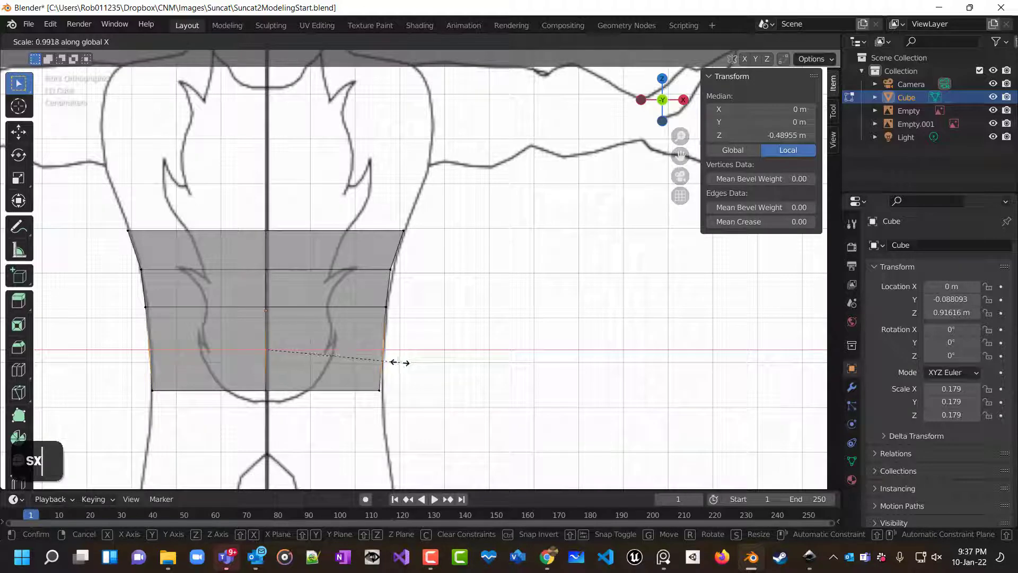
left_click(399, 360)
left_click(408, 364)
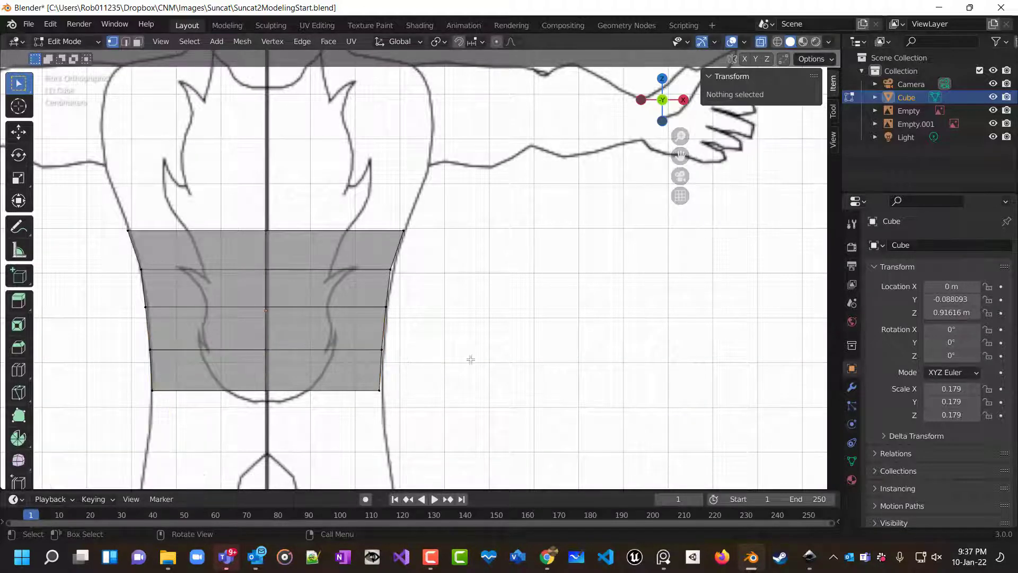
Undo the last action and orbit around the torso mesh to inspect it in perspective.
scroll(515, 358, "down", 5)
middle_click_drag(516, 358, 509, 398)
scroll(323, 373, "left", 7)
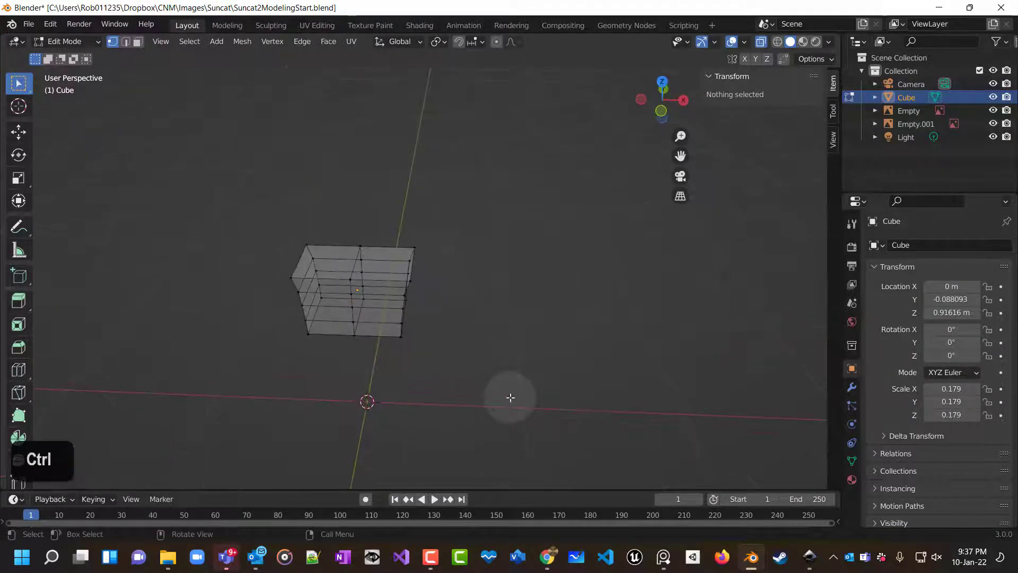
key("ctrl+z")
left_click(511, 394)
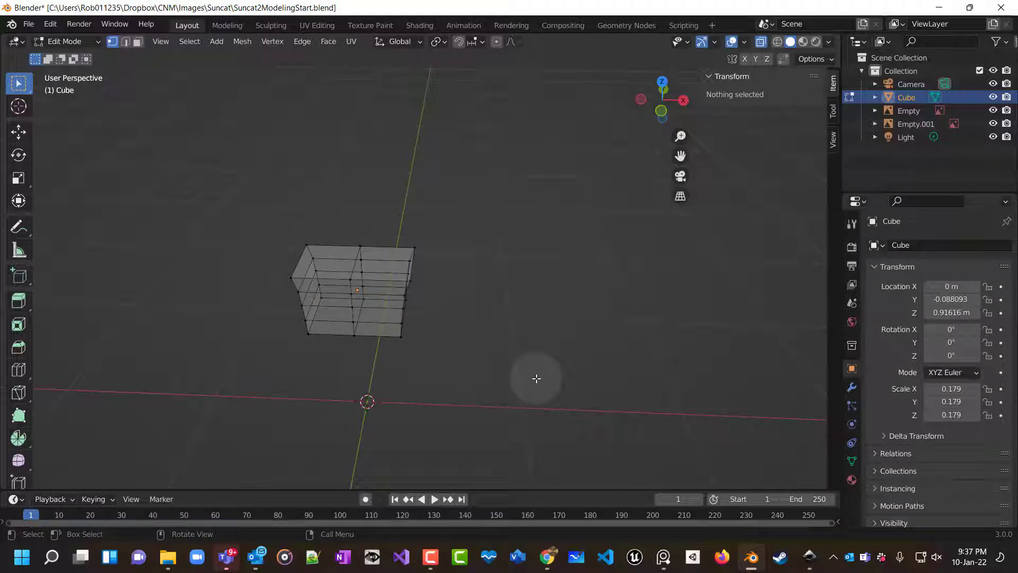
key("KP_1")
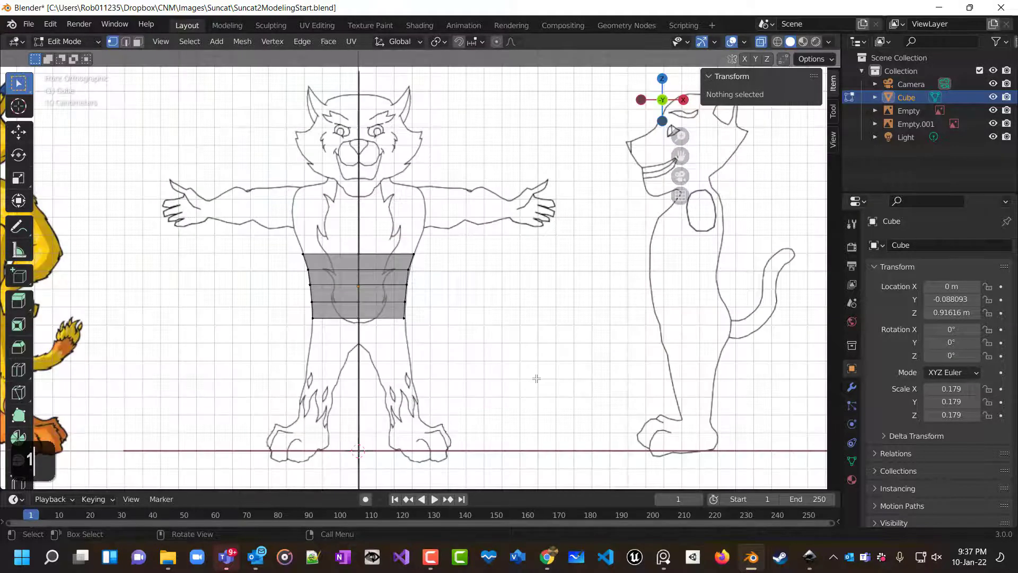
middle_click_drag(540, 372, 503, 403)
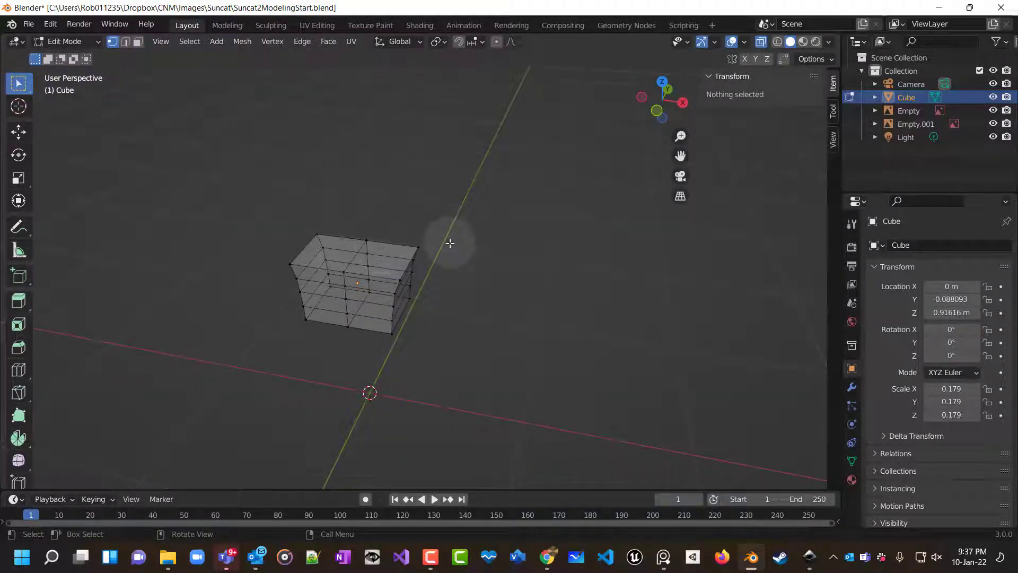
scroll(449, 240, "up", 2)
scroll(453, 231, "down", 2)
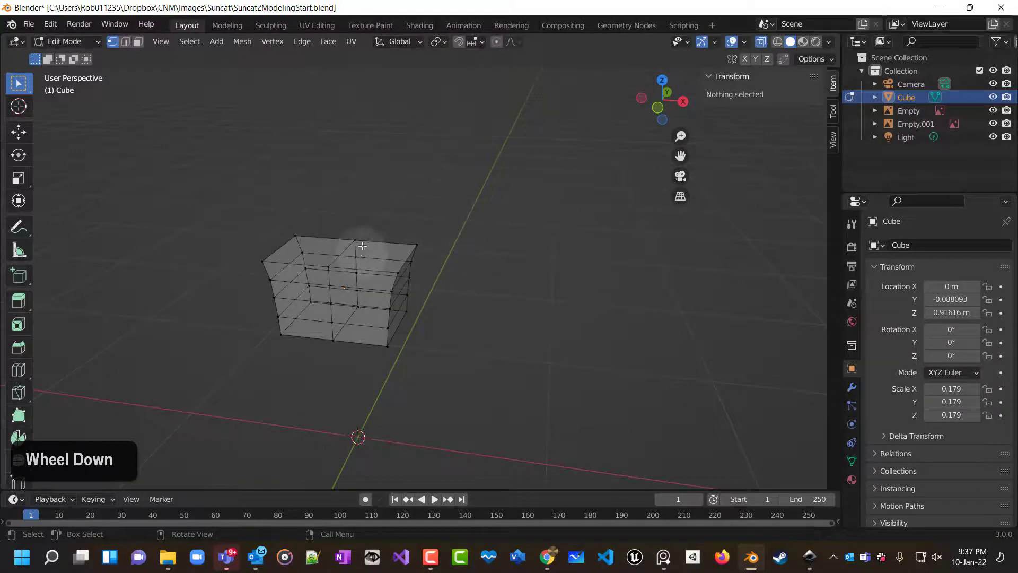
mouse_move(422, 228)
middle_mouse_down()
mouse_move(402, 339)
mouse_move(475, 115)
mouse_move(409, 234)
middle_mouse_up()
scroll(343, 256, "down", 2)
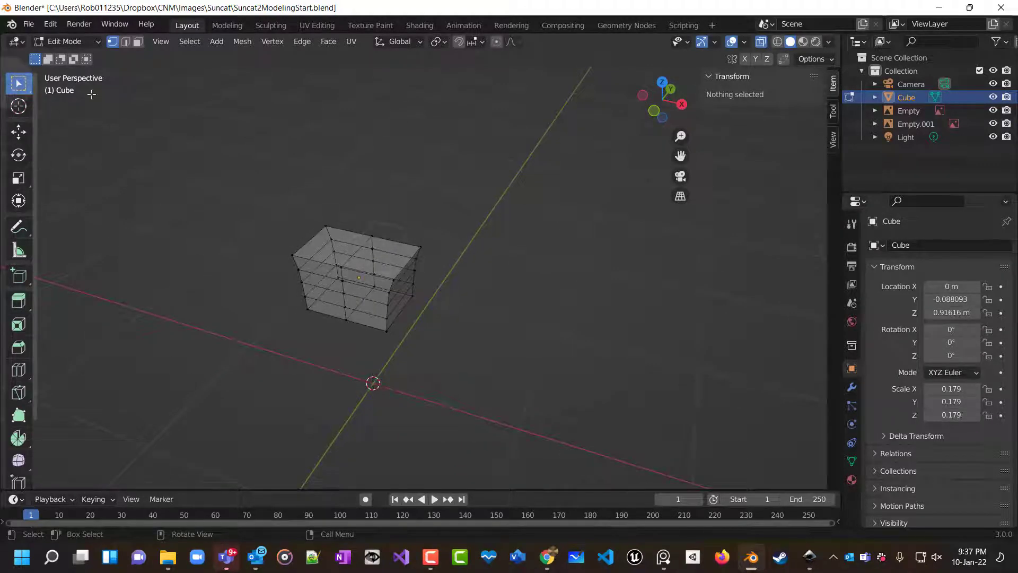
Switch to face selection and select the two top faces of the torso.
left_click(137, 43)
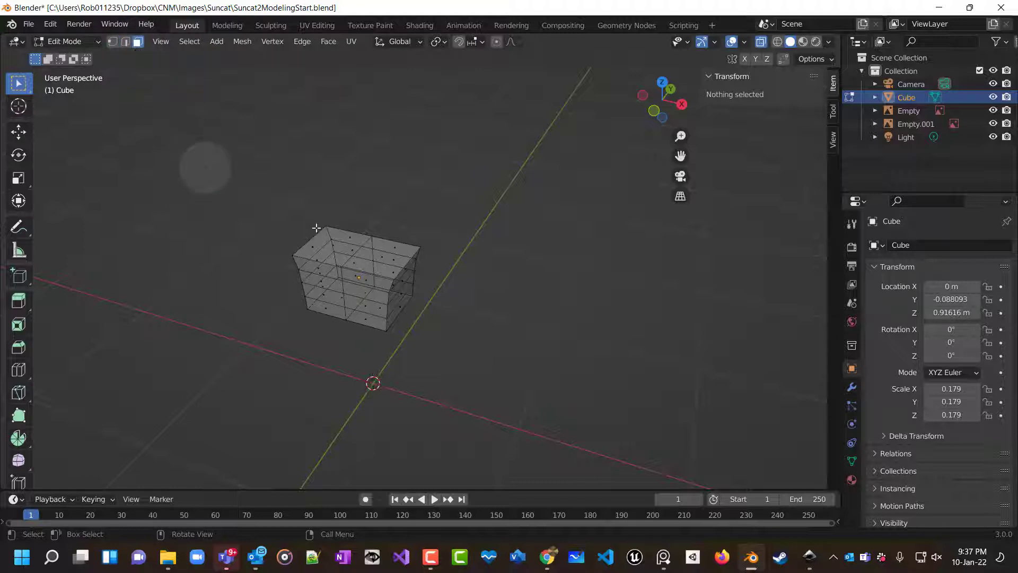
middle_click_drag(459, 214, 387, 297)
scroll(358, 236, "up", 4)
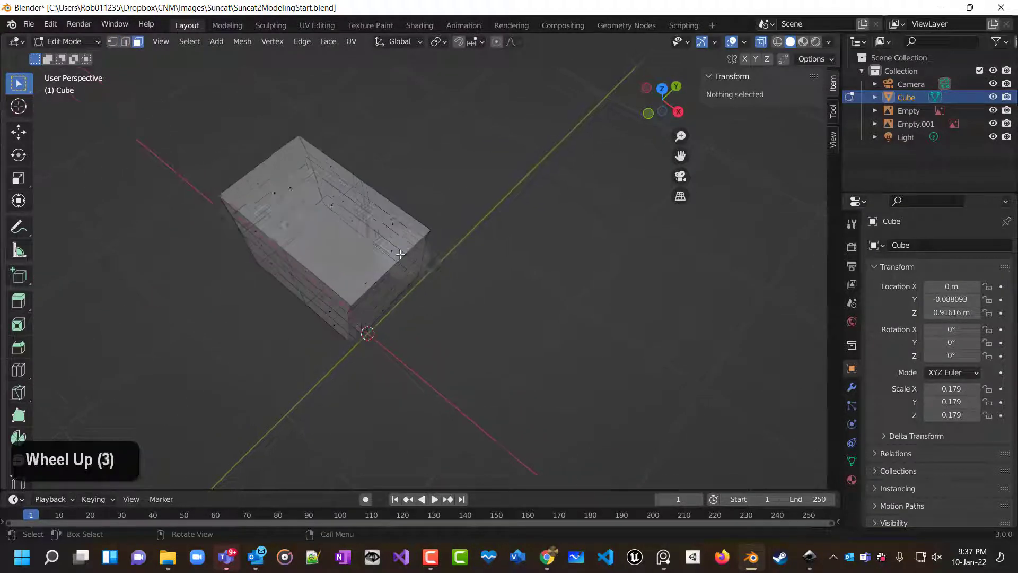
left_click(269, 173)
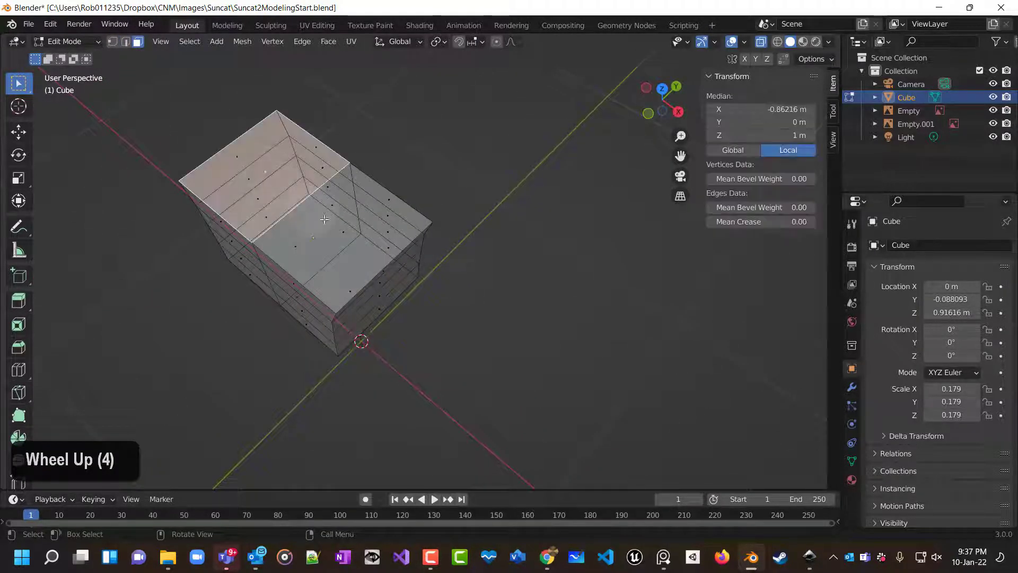
left_click(352, 234, "shift")
middle_click_drag(458, 270, 544, 247)
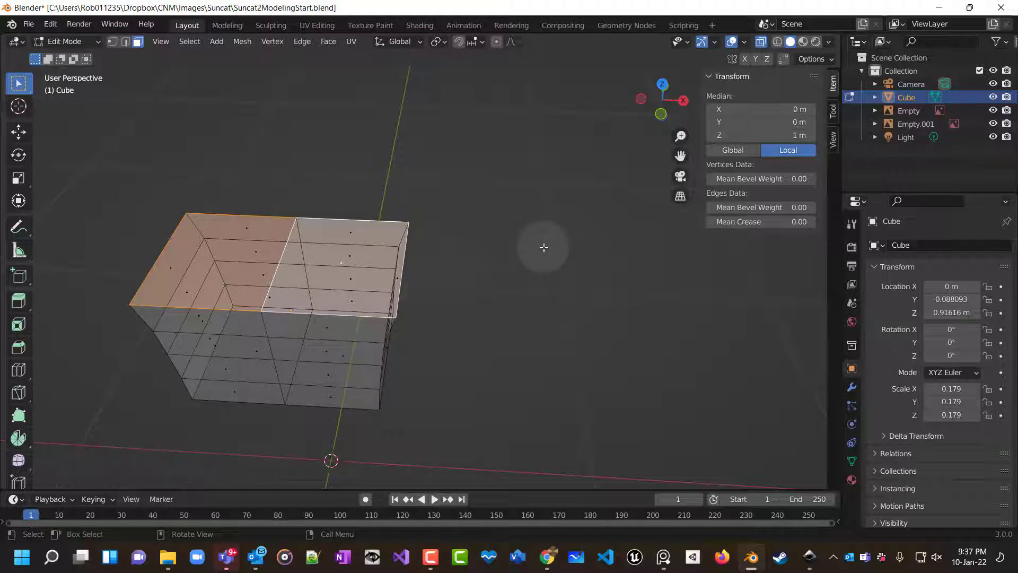
key("Delete")
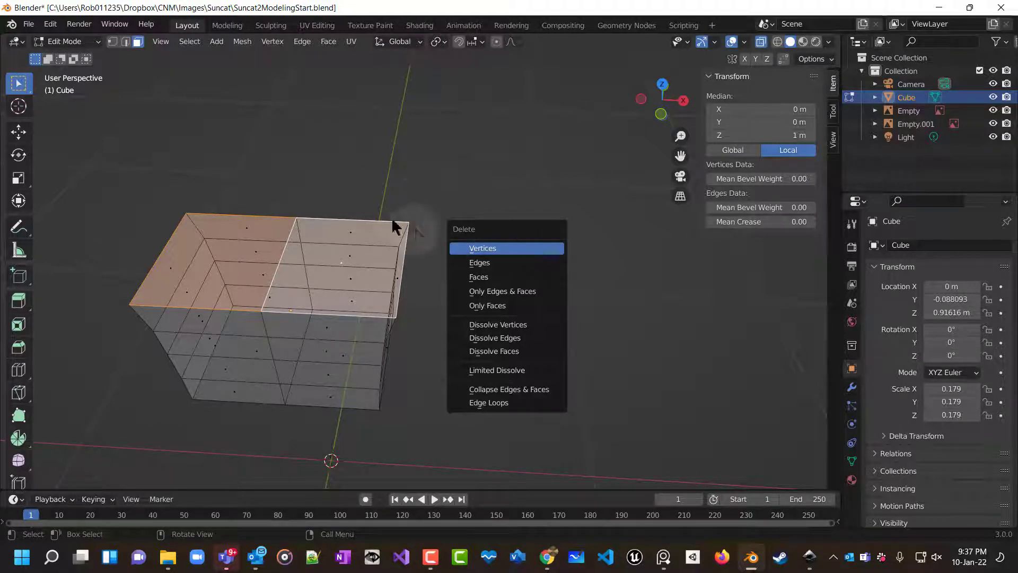
left_click(494, 252)
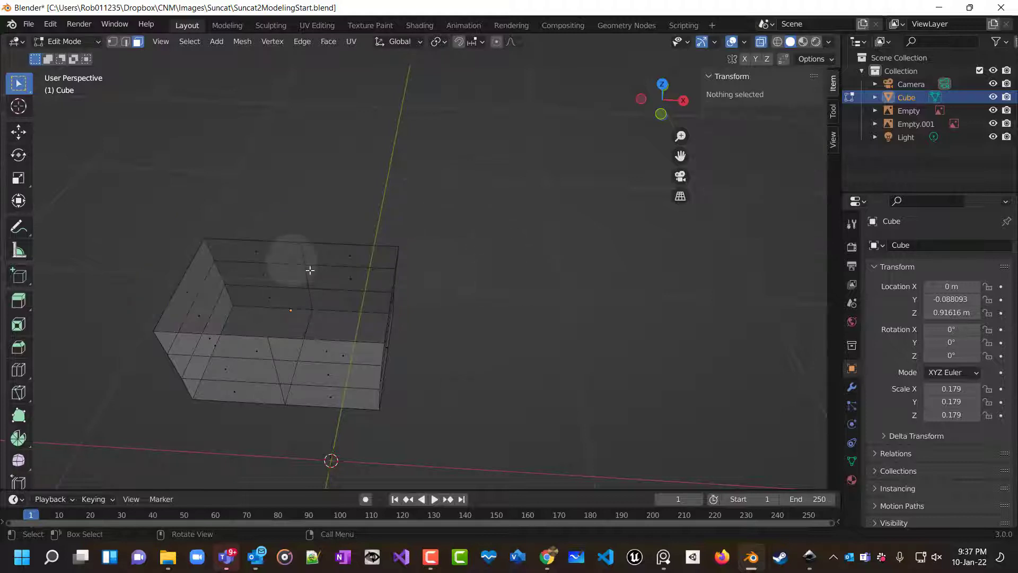
key("ctrl+z")
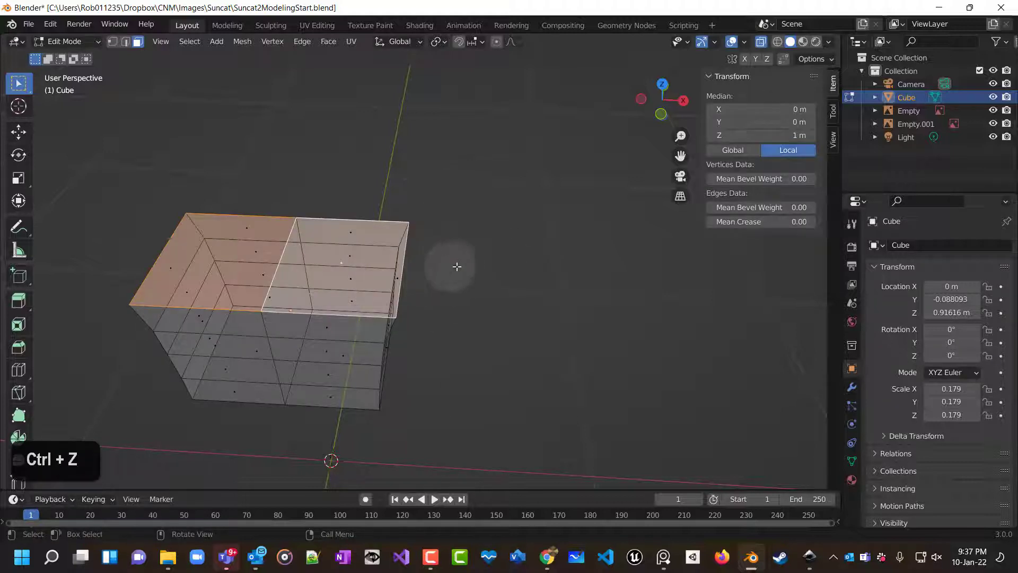
Delete only the top faces of the torso, keeping their edges.
key("Delete")
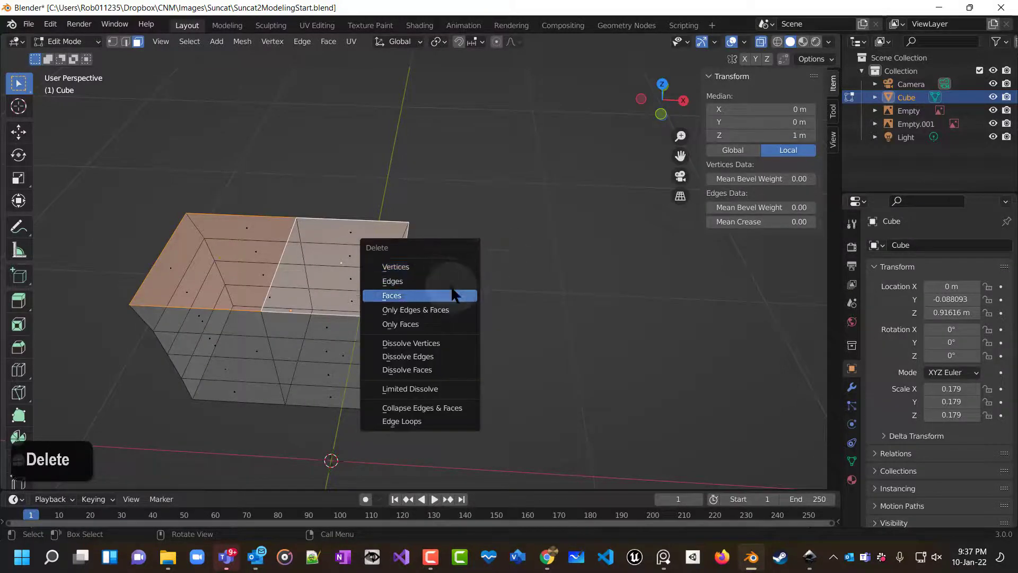
left_click(422, 324)
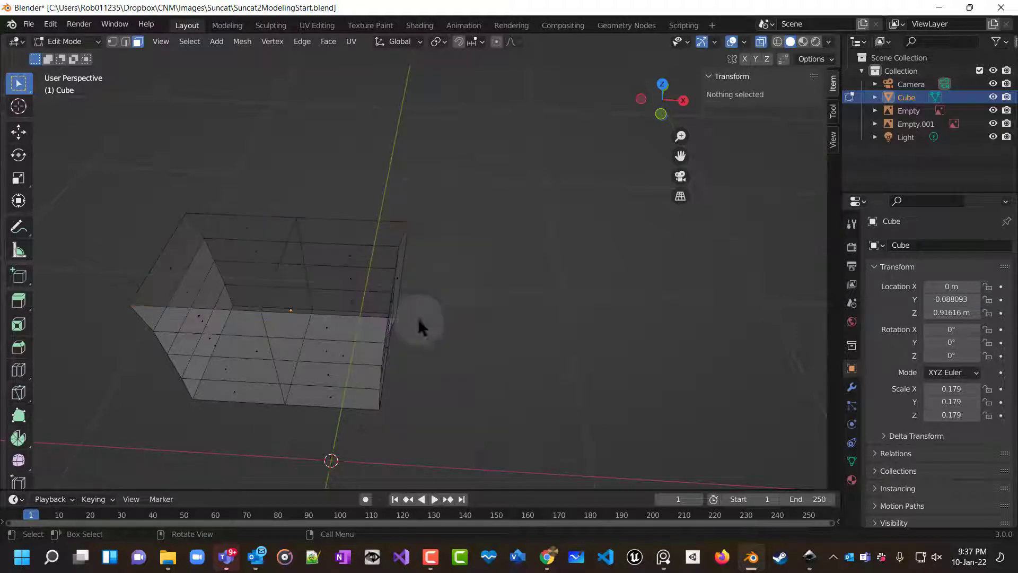
Switch to edge selection and delete the leftover middle edge across the open top.
middle_click_drag(473, 311, 309, 247)
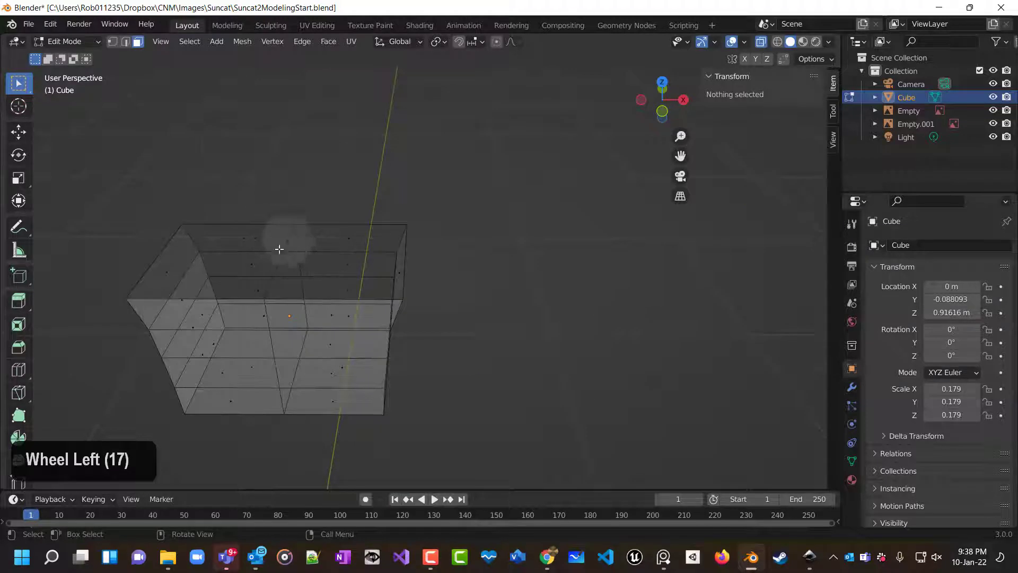
left_click(125, 41)
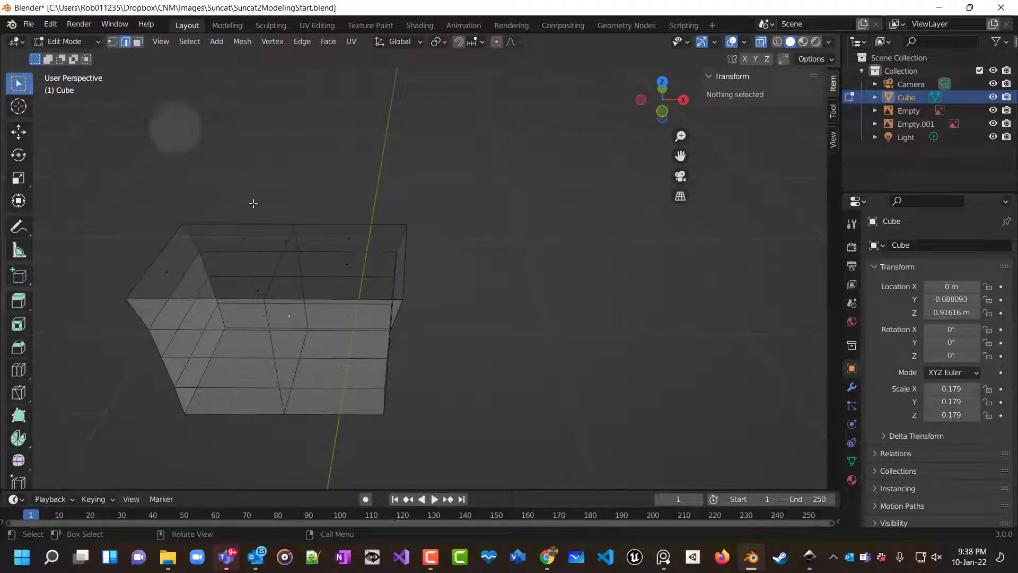
left_click(287, 242)
key("Delete")
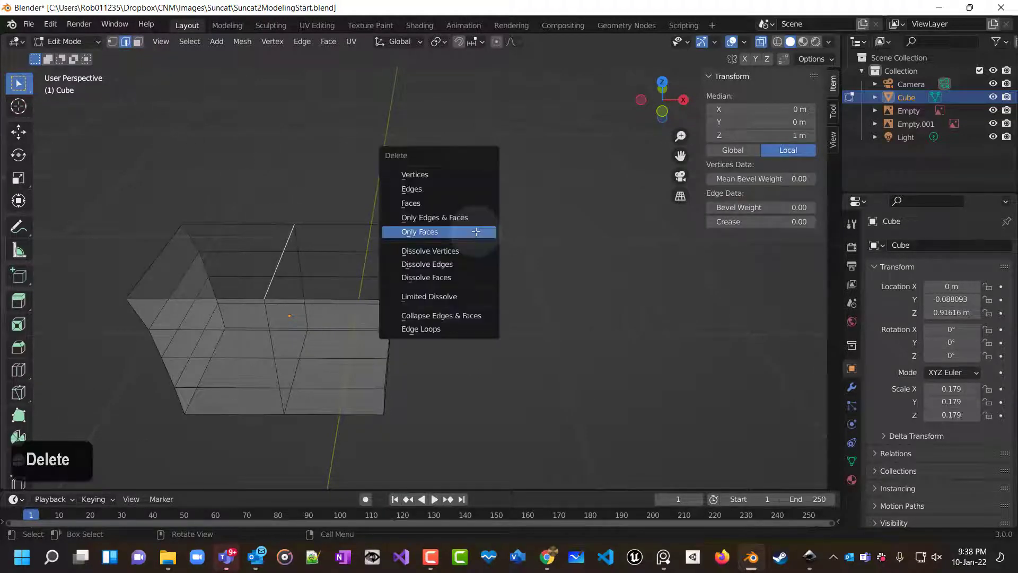
left_click(433, 189)
Turn off X-ray, select the two bottom faces of the torso and delete them.
middle_click_drag(488, 234, 506, 136)
left_click(761, 43)
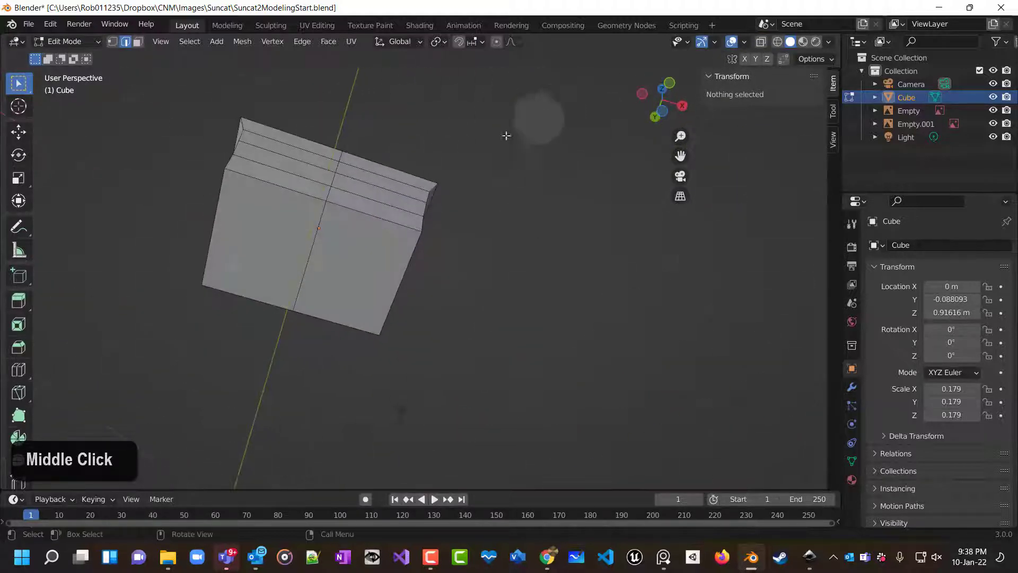
left_click(138, 41)
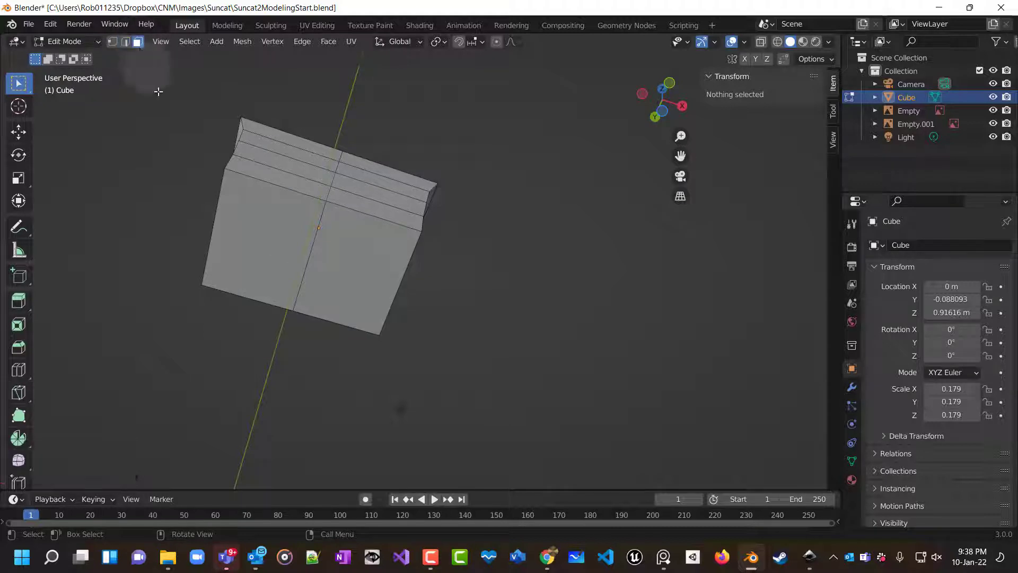
left_click(316, 242)
left_click(291, 251, "shift")
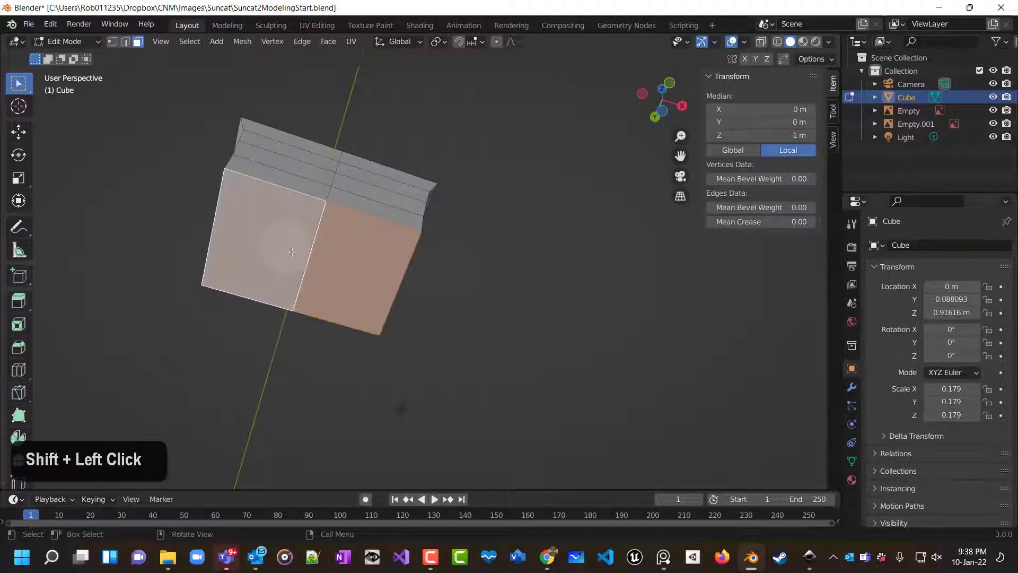
right_click(292, 251)
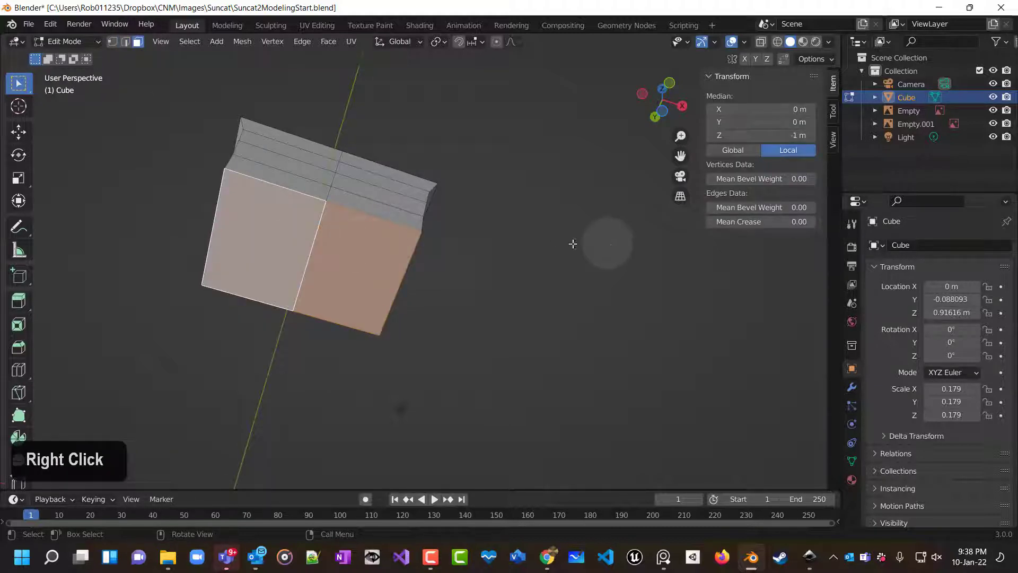
key("Delete")
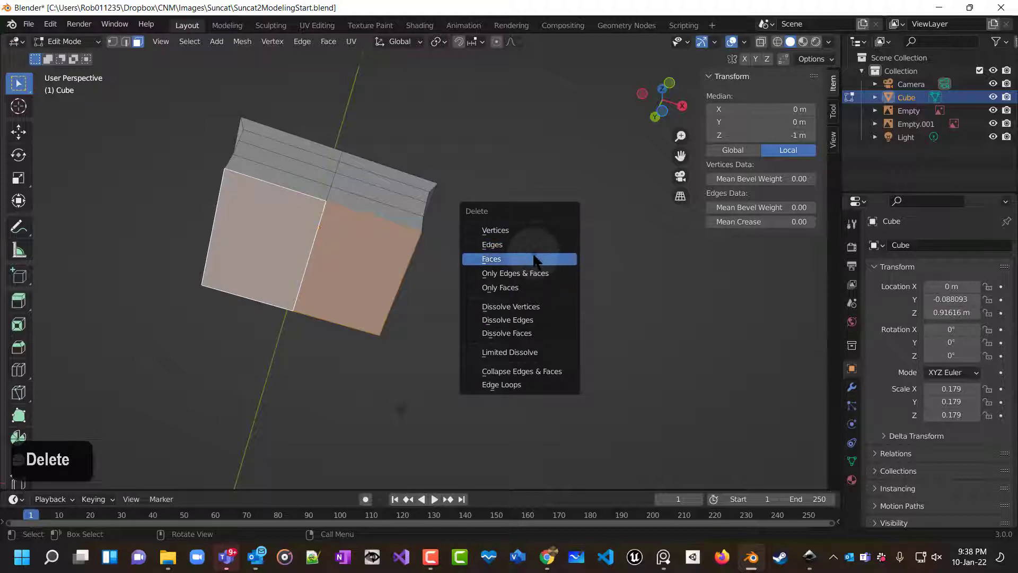
left_click(533, 257)
Return to front view with X-ray on and select the torso's top edge loop in vertex mode.
middle_click_drag(487, 275, 491, 384)
key("KP_1")
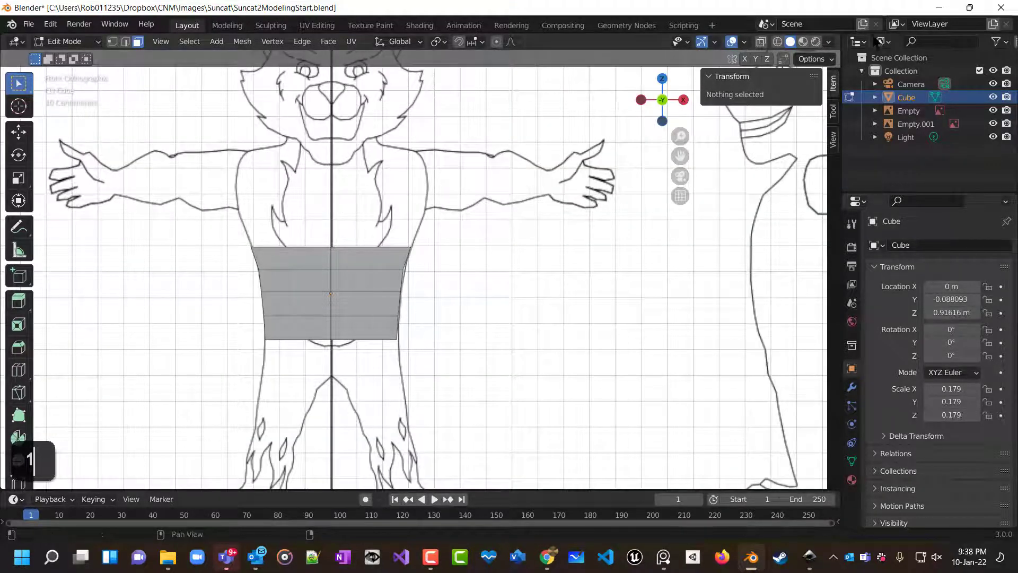
left_click(760, 42)
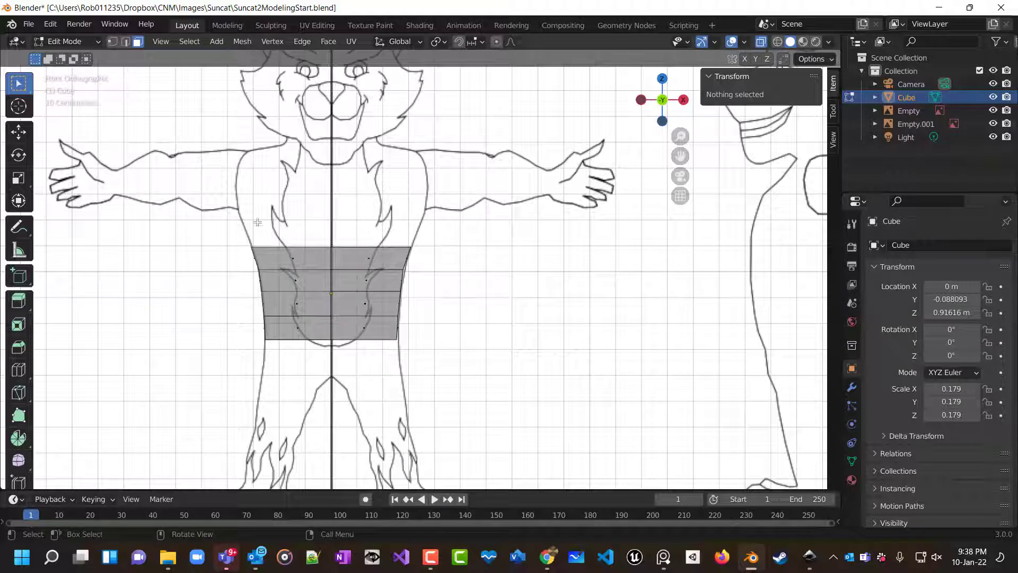
left_click(110, 42)
key("b")
left_click_drag(444, 260, 446, 257)
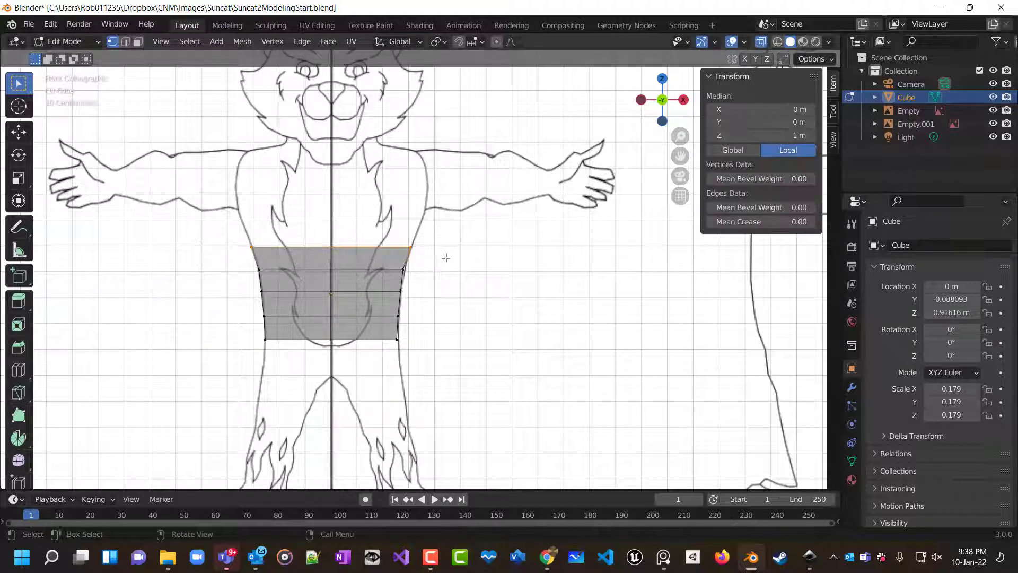
Try extruding the top edge loop while orbiting the view, cancelling each attempt.
key("e")
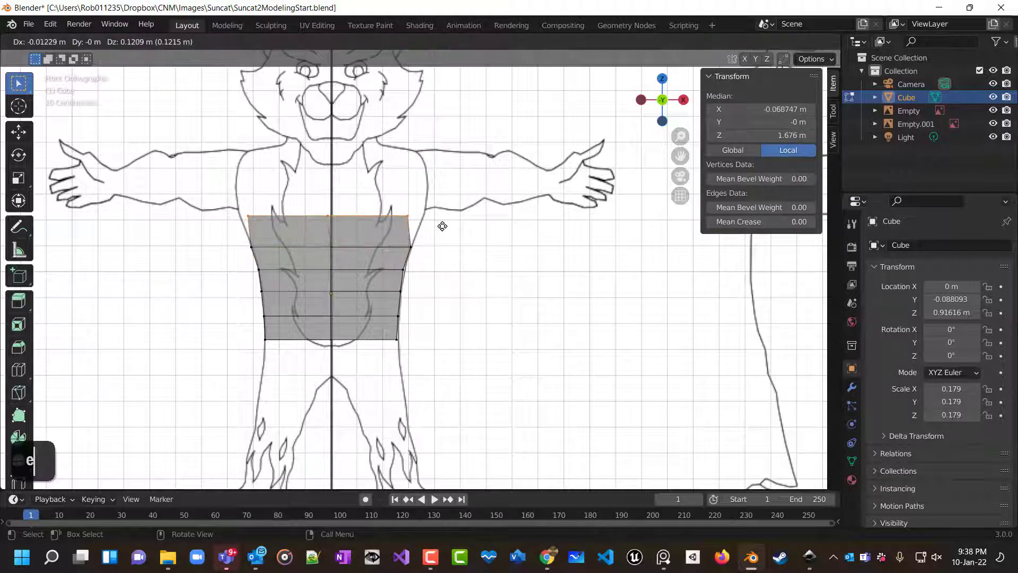
right_click(506, 217)
middle_click_drag(509, 229, 466, 325)
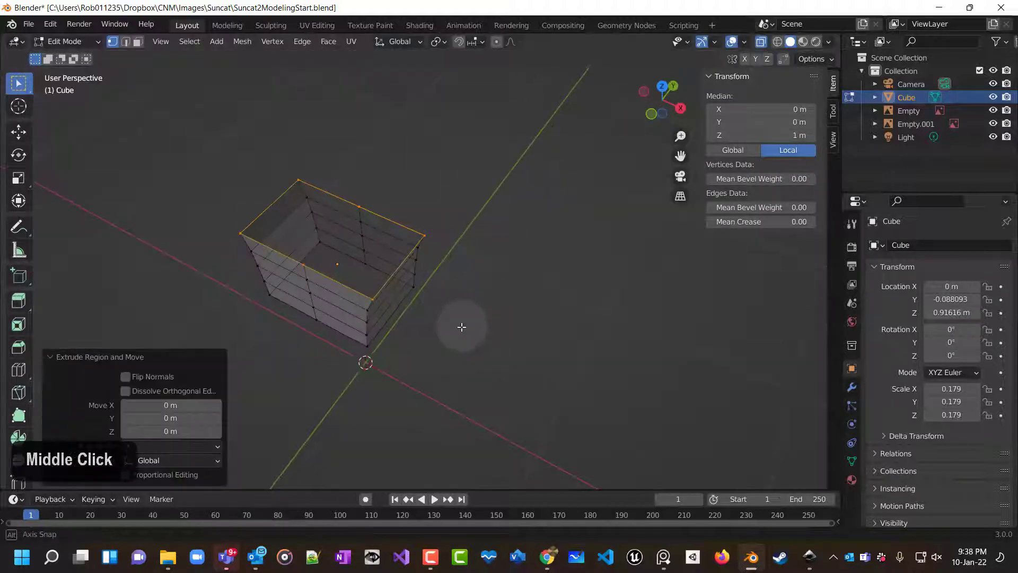
key("e")
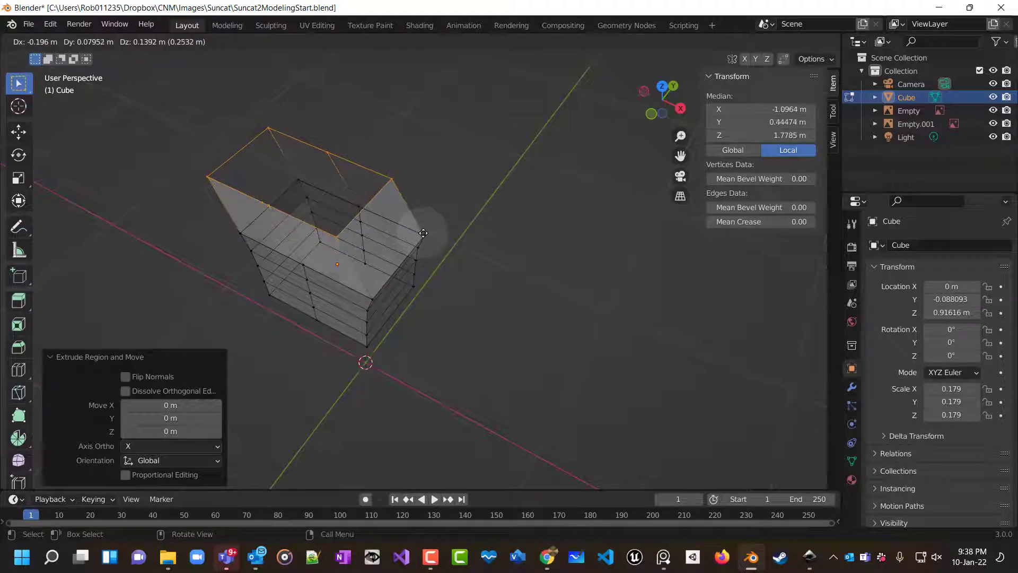
right_click(488, 191)
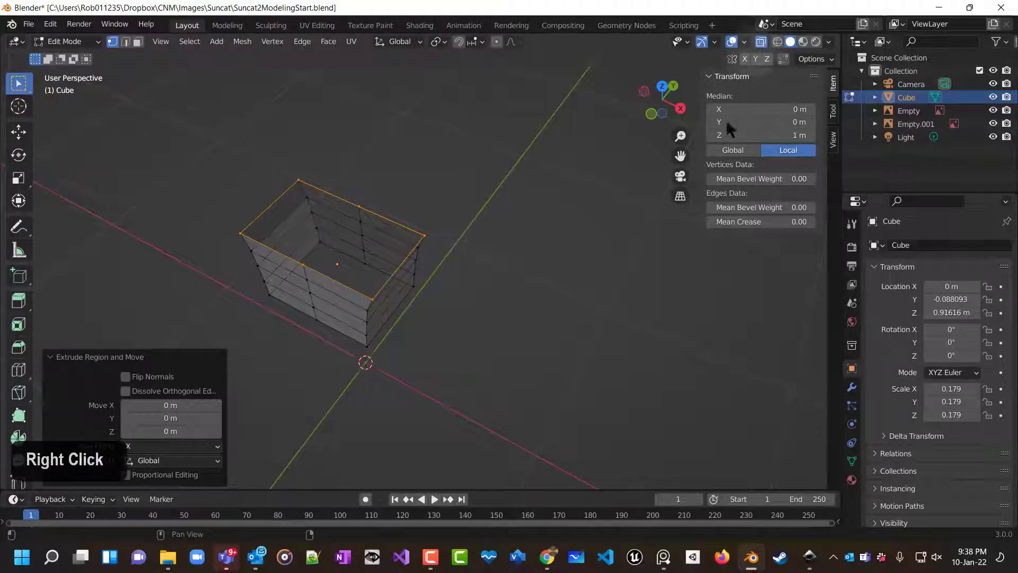
left_click(664, 248)
key("1")
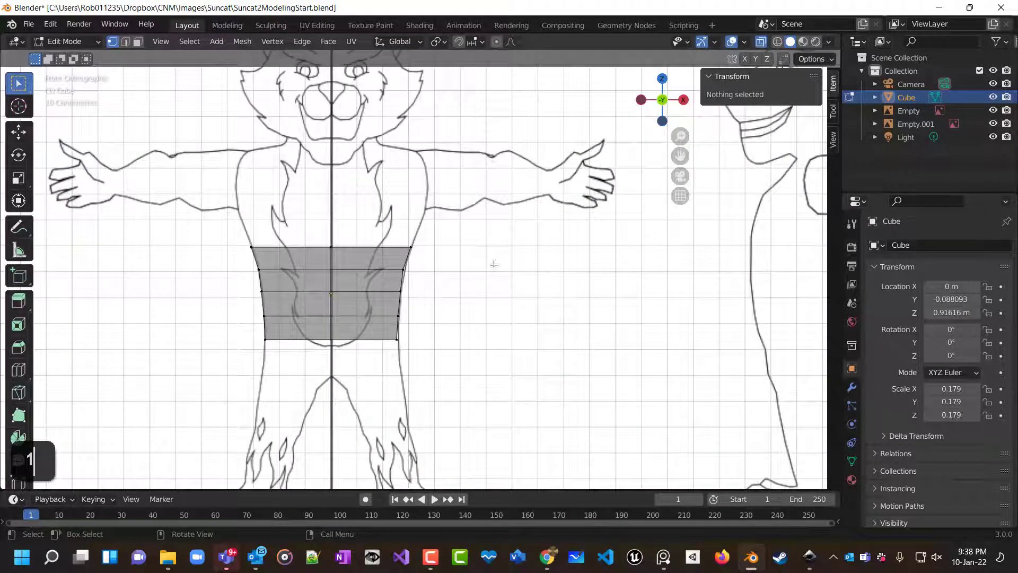
Reselect the top edge loop and try extruding it upward again, cancelling the attempts.
left_click_drag(213, 226, 330, 265)
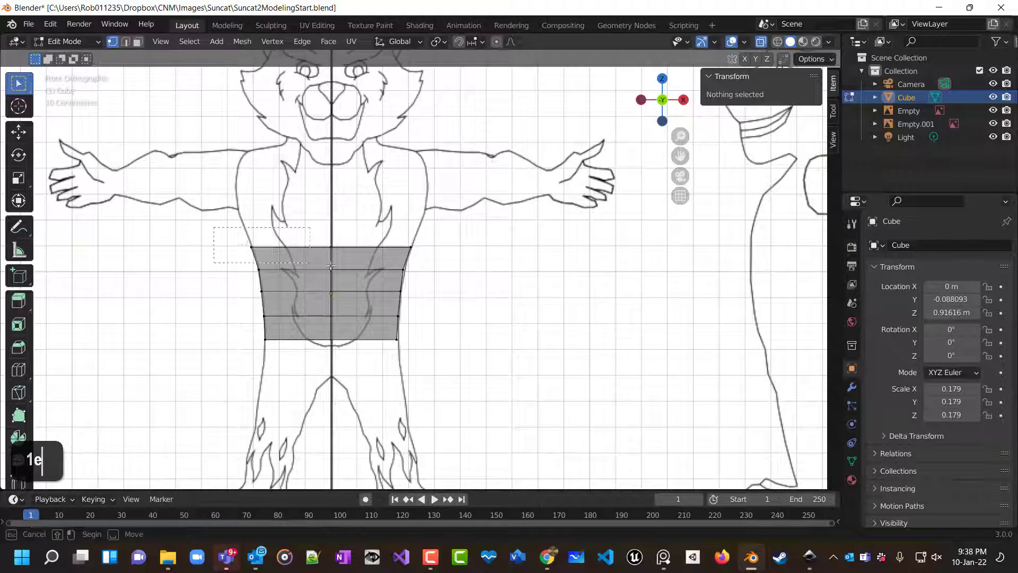
left_click_drag(417, 258, 433, 262)
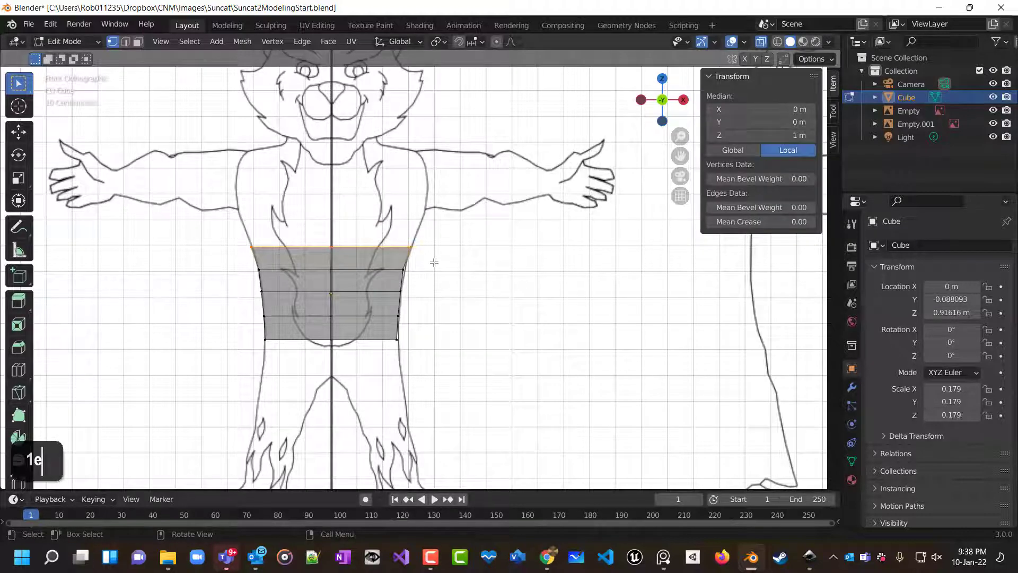
key("e")
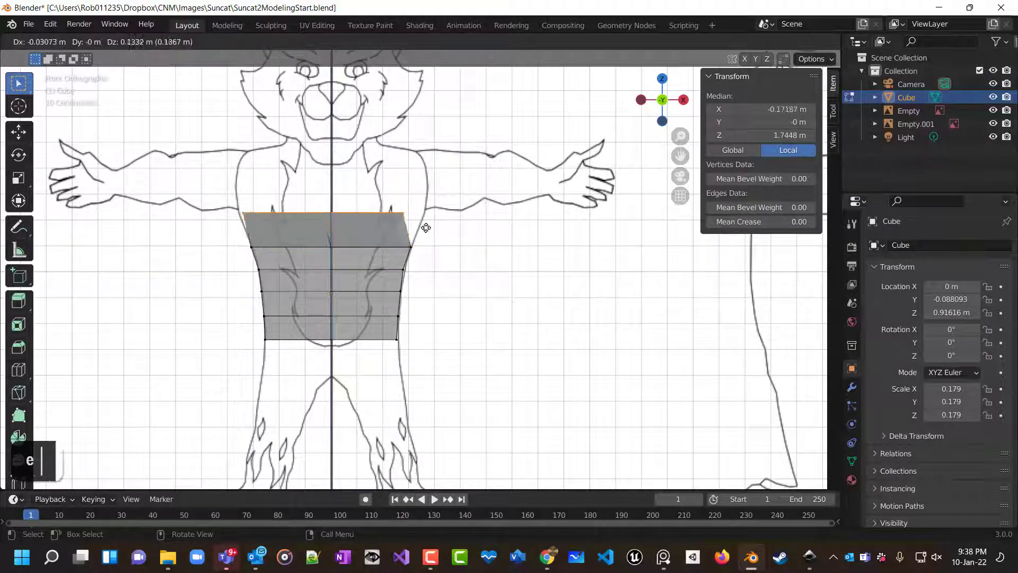
key("z")
right_click(439, 217)
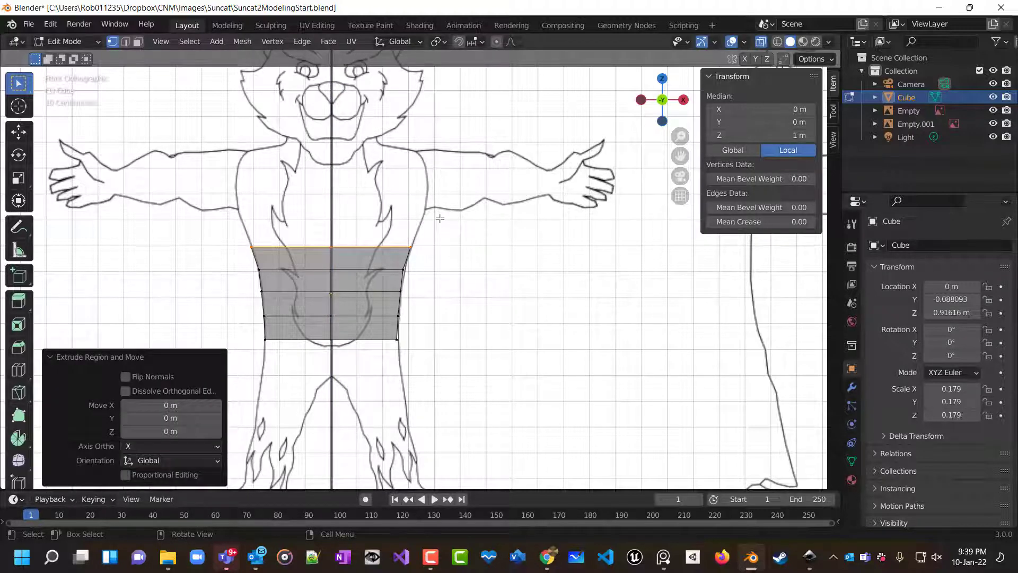
key("e")
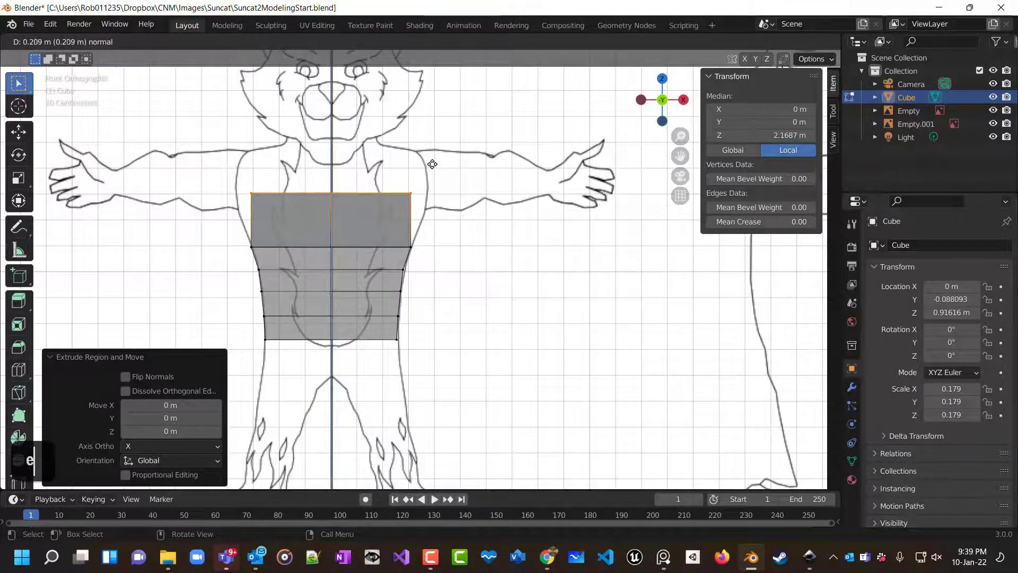
right_click(433, 164)
key("Escape")
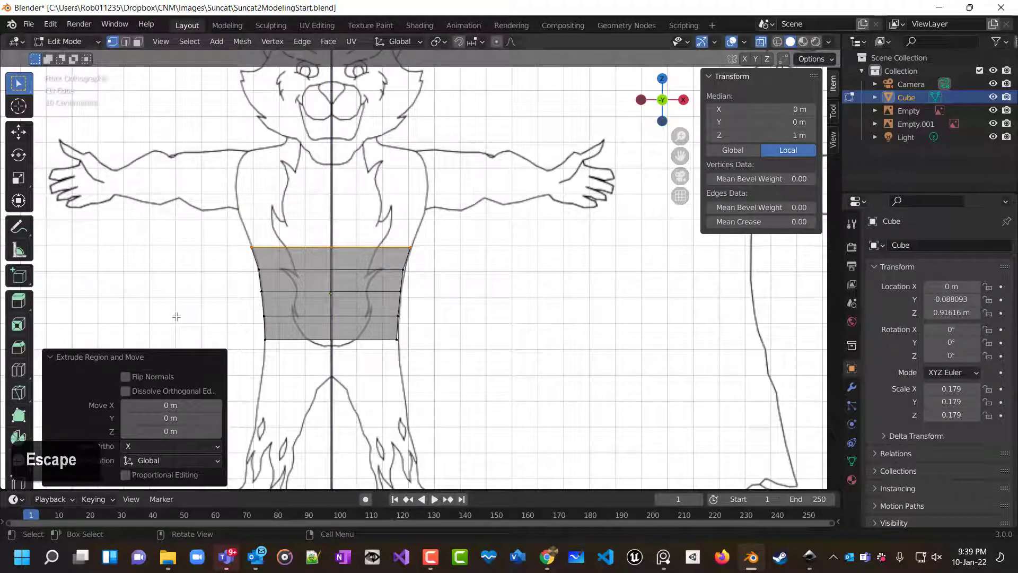
left_click(191, 296)
Select the torso's top edge loop and extrude it upward along its normal about 0.15 m.
left_click_drag(208, 234, 447, 255)
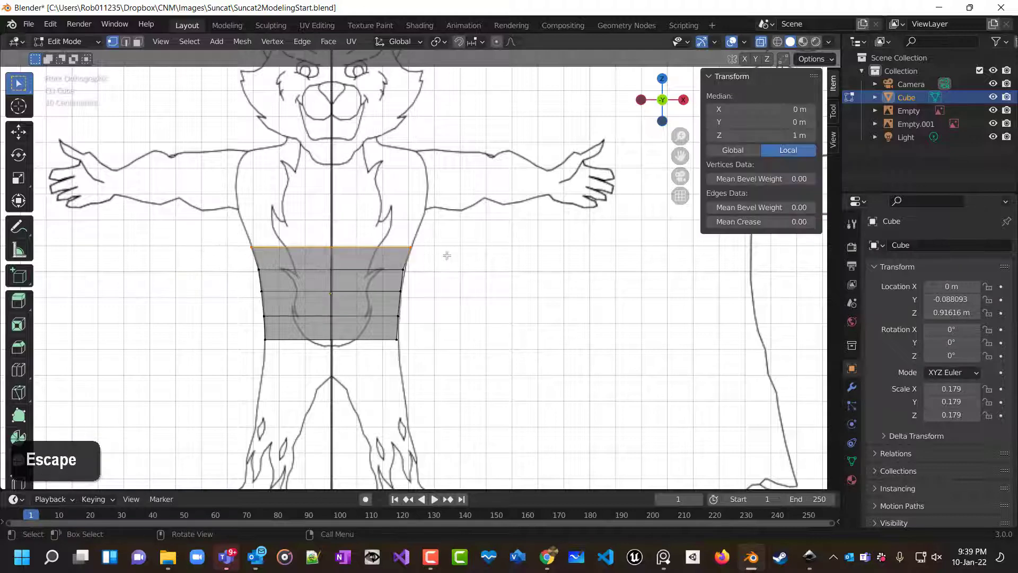
key("e")
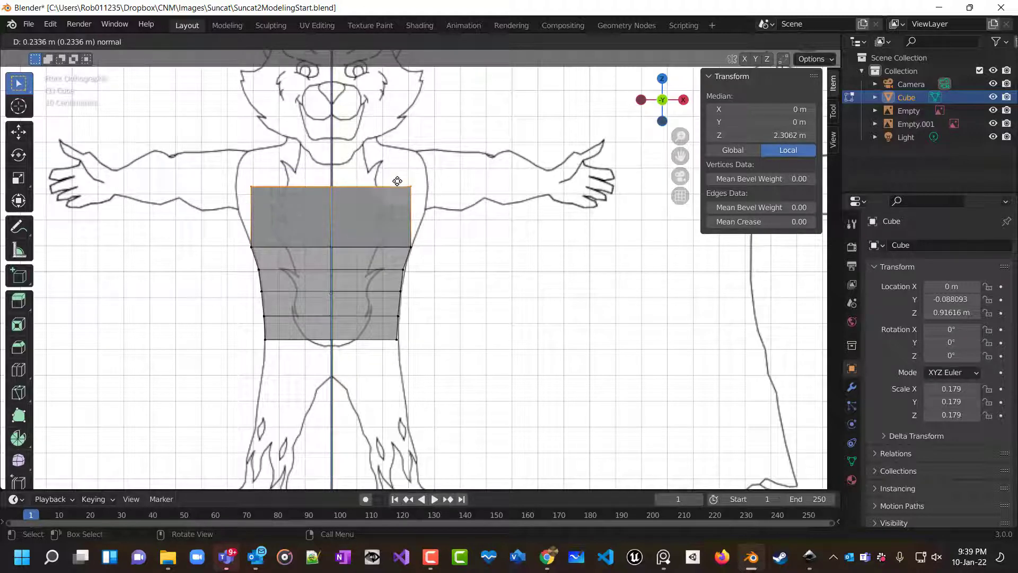
key("z")
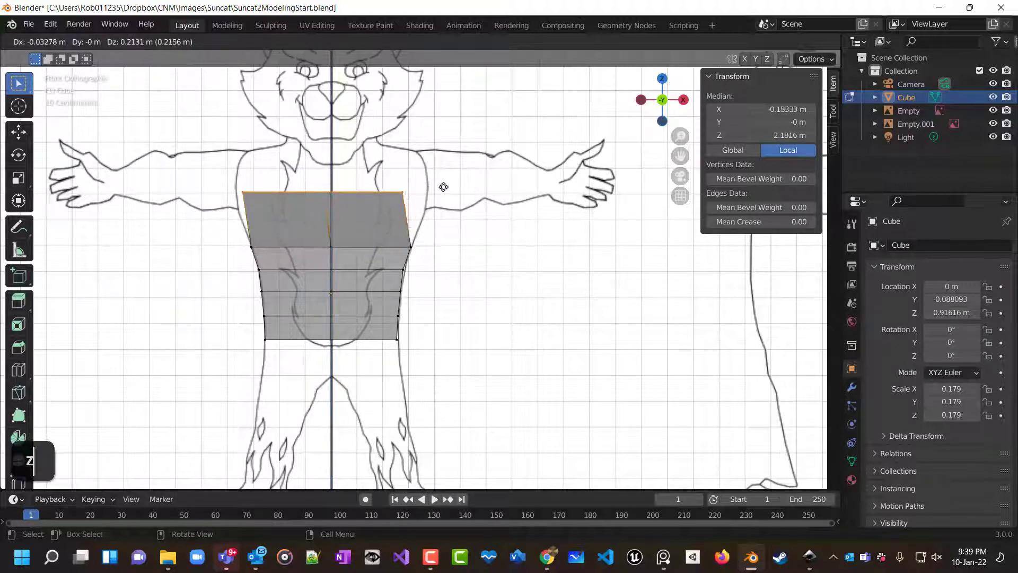
key("z")
key("z")
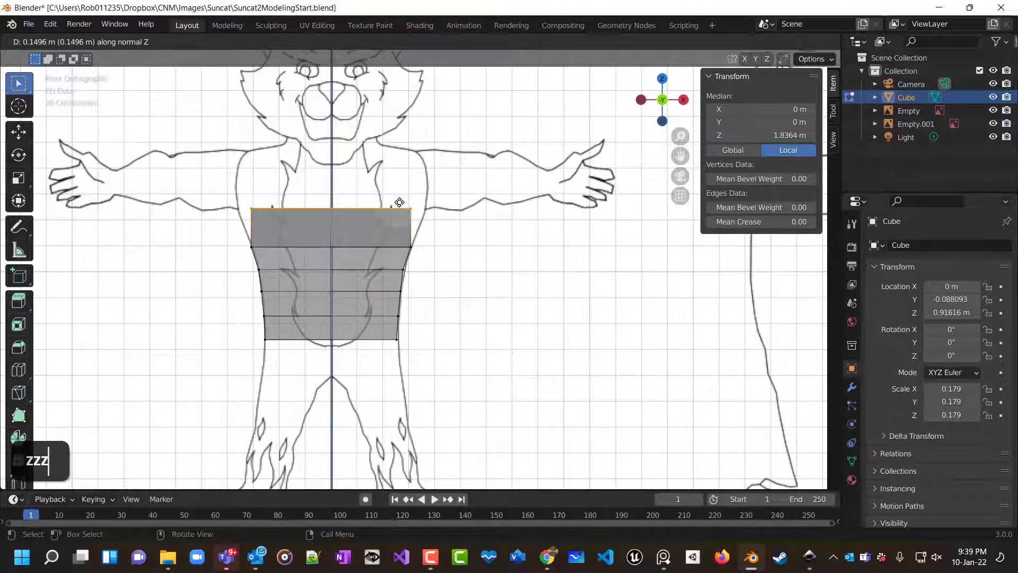
left_click(399, 202)
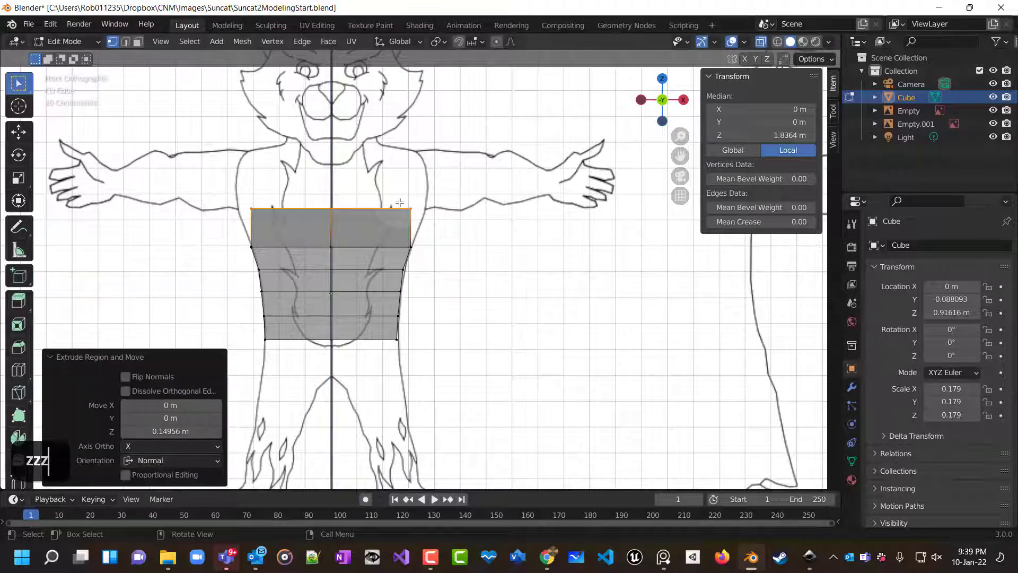
Scale the new top loop along X by 1.192 to match the chest width.
key("s")
key("x")
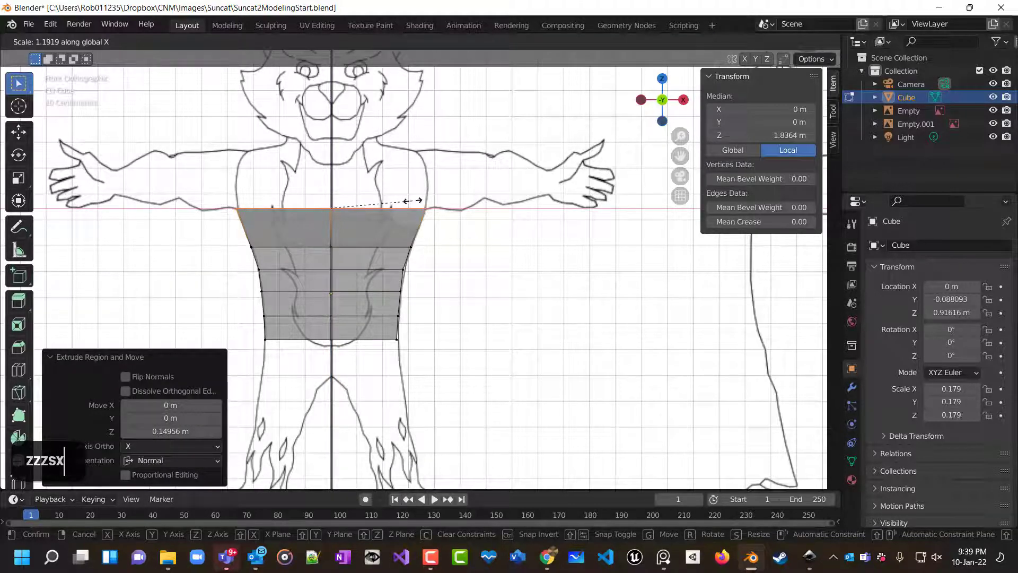
left_click(413, 201)
Extrude the top loop up about 0.227 m to the shoulders and scale it by 0.886.
key("e")
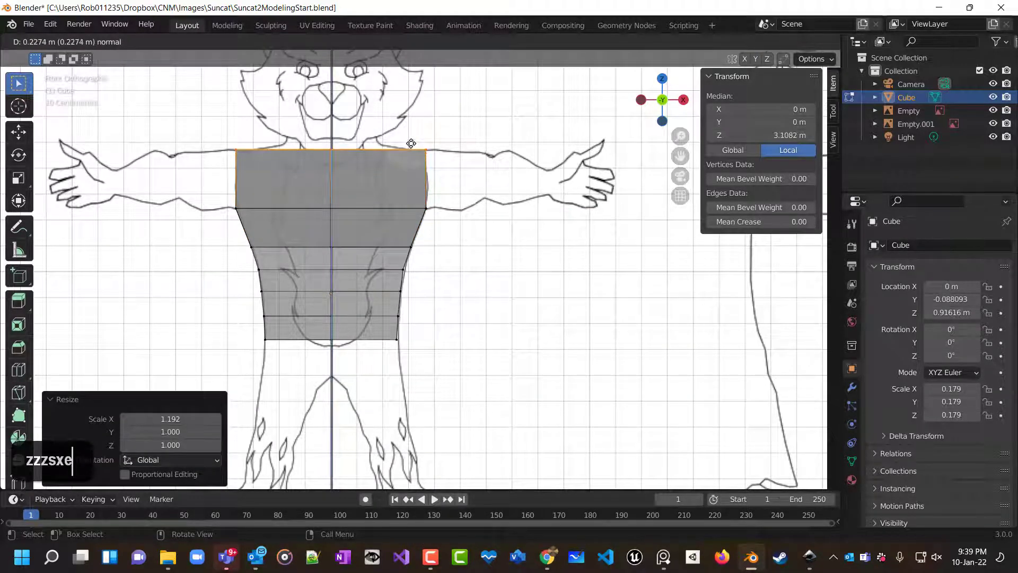
left_click(411, 143)
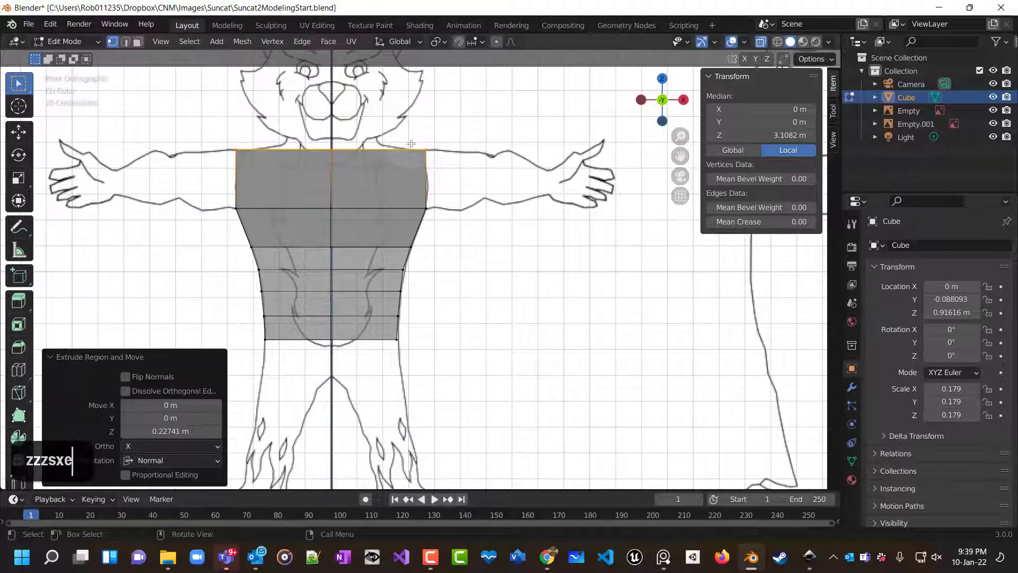
key("s")
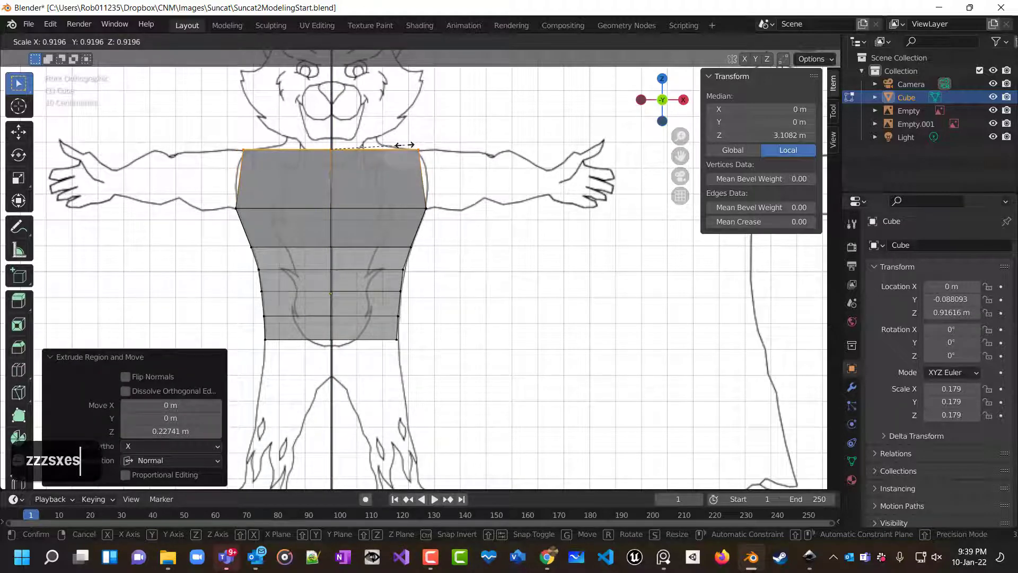
left_click(402, 146)
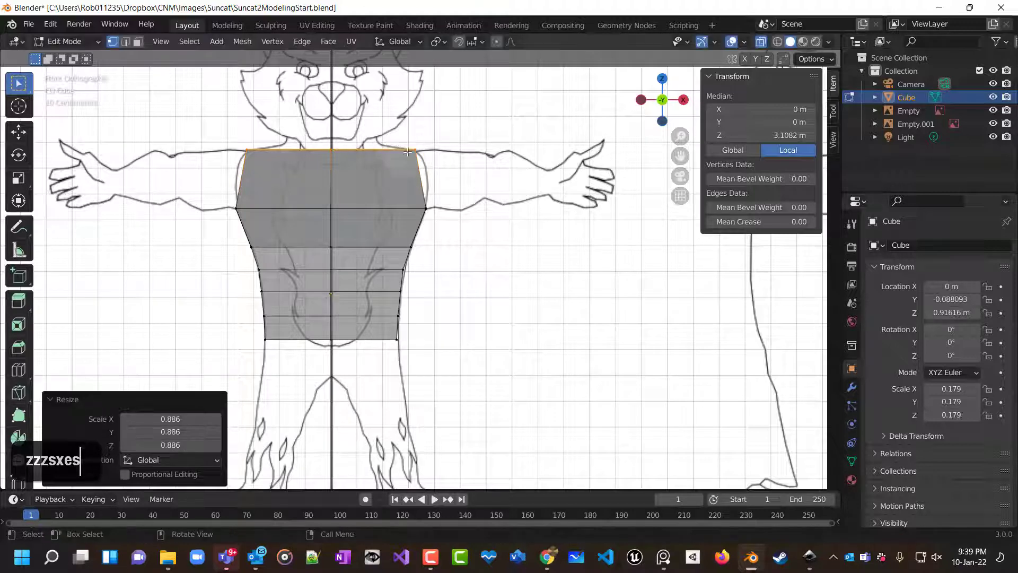
Extrude the top loop slightly, about 0.029 m, and scale it by 0.493 to form the neck base.
key("e")
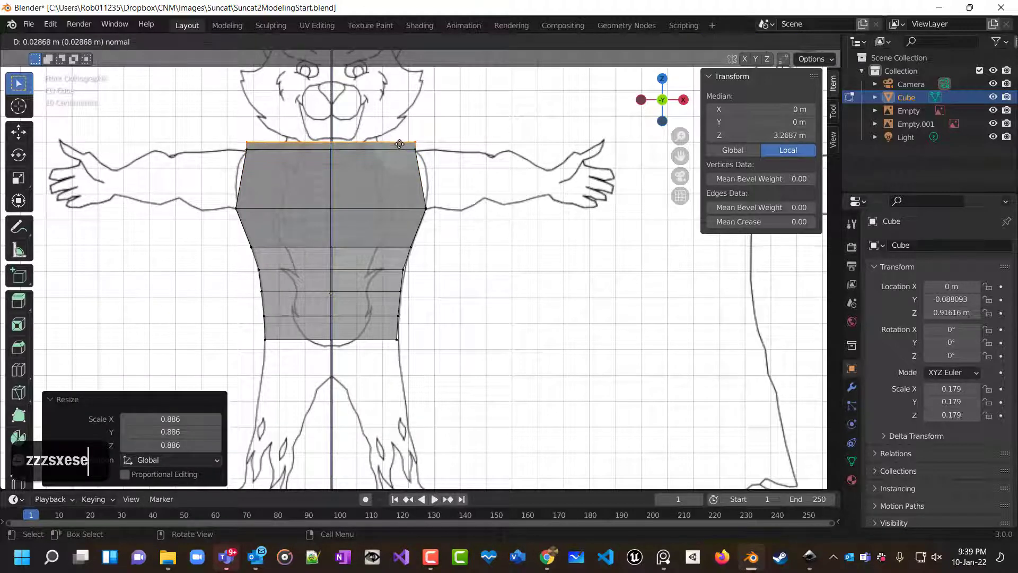
left_click(399, 143)
key("s")
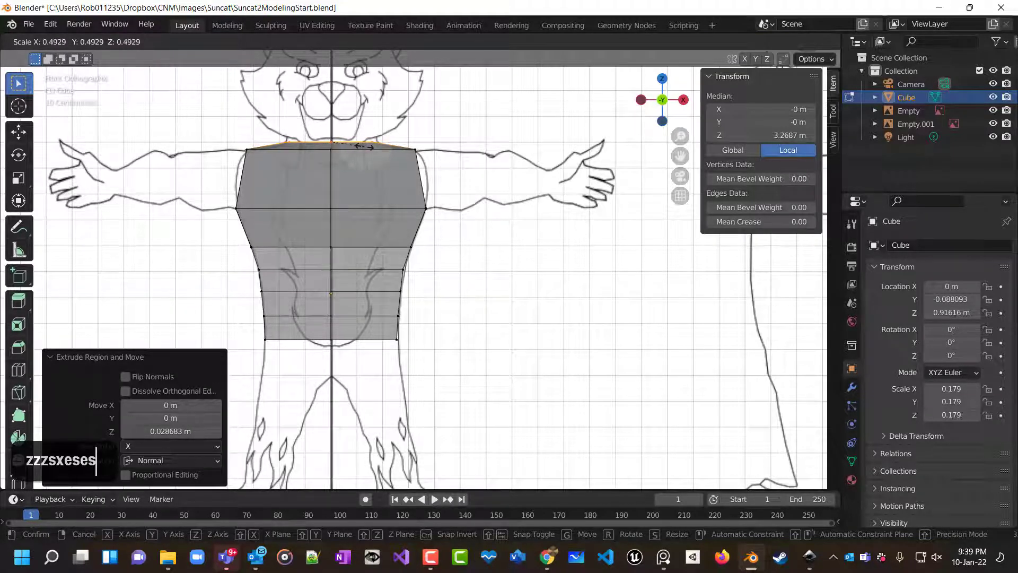
left_click(364, 147)
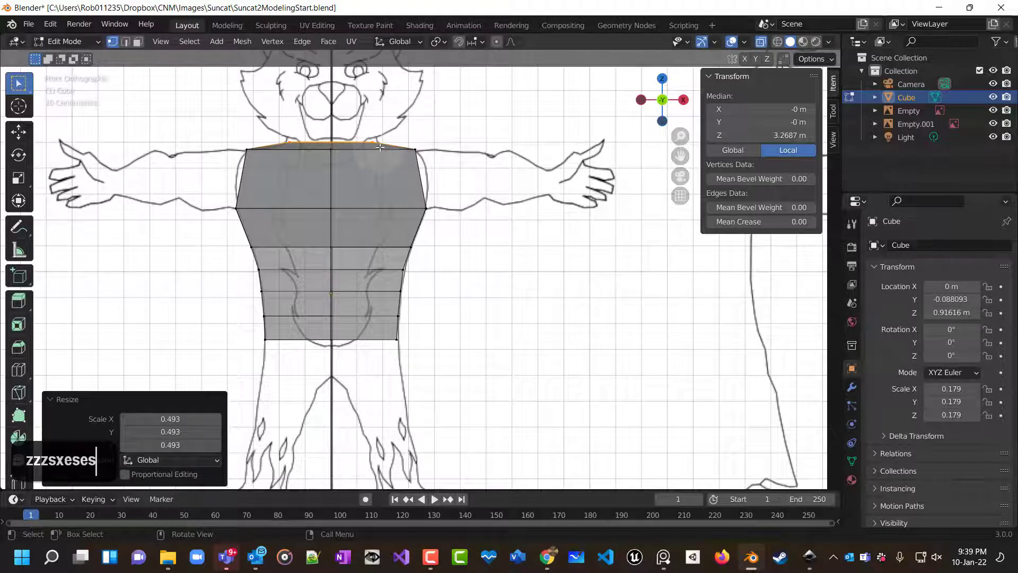
Extrude the neck opening upward about 0.058 m and deselect.
scroll(380, 147, "down", 2)
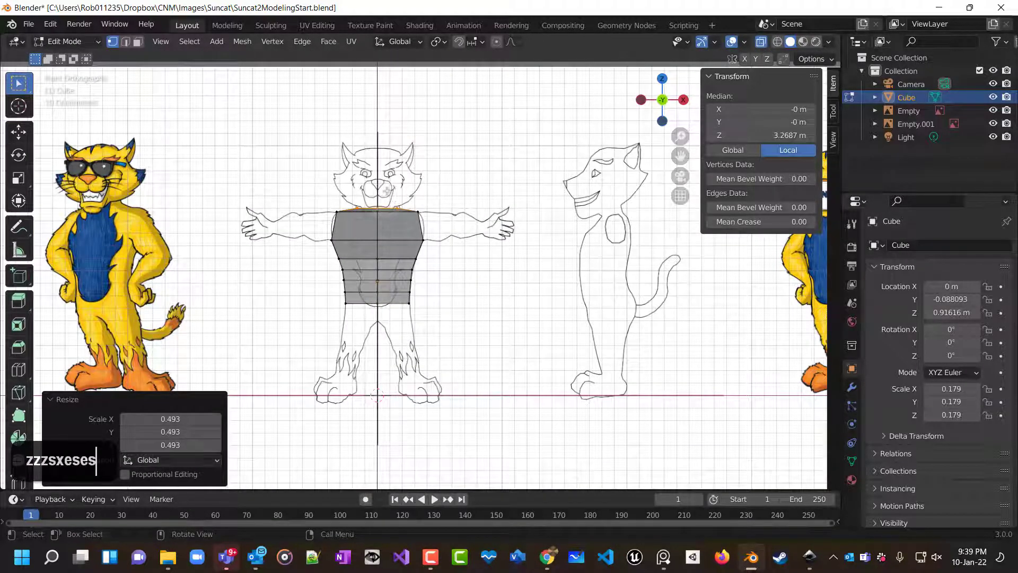
scroll(389, 188, "up", 1)
scroll(389, 186, "down", 2)
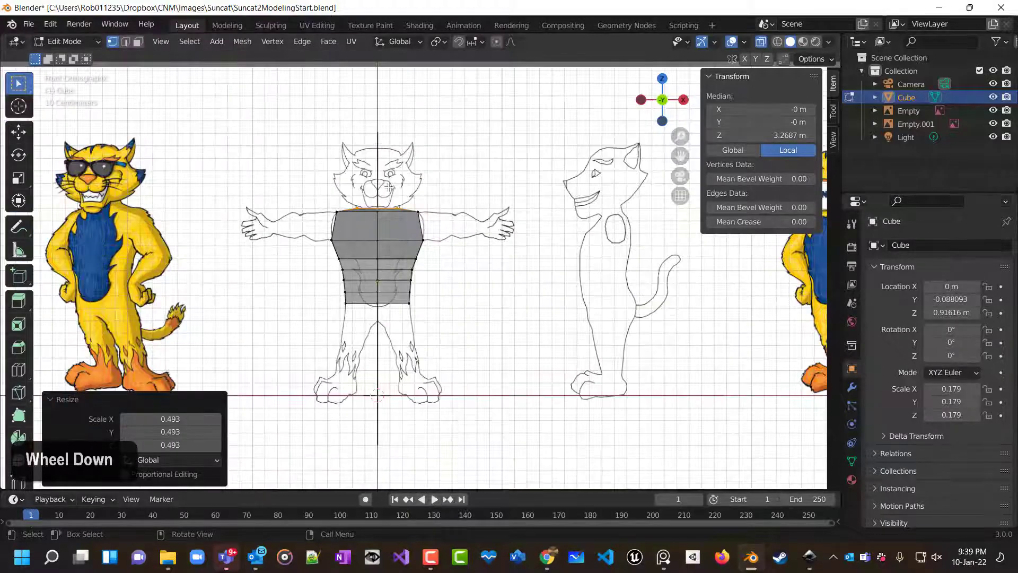
scroll(388, 175, "up", 2)
scroll(388, 172, "down", 1, "ctrl")
scroll(390, 167, "up", 3)
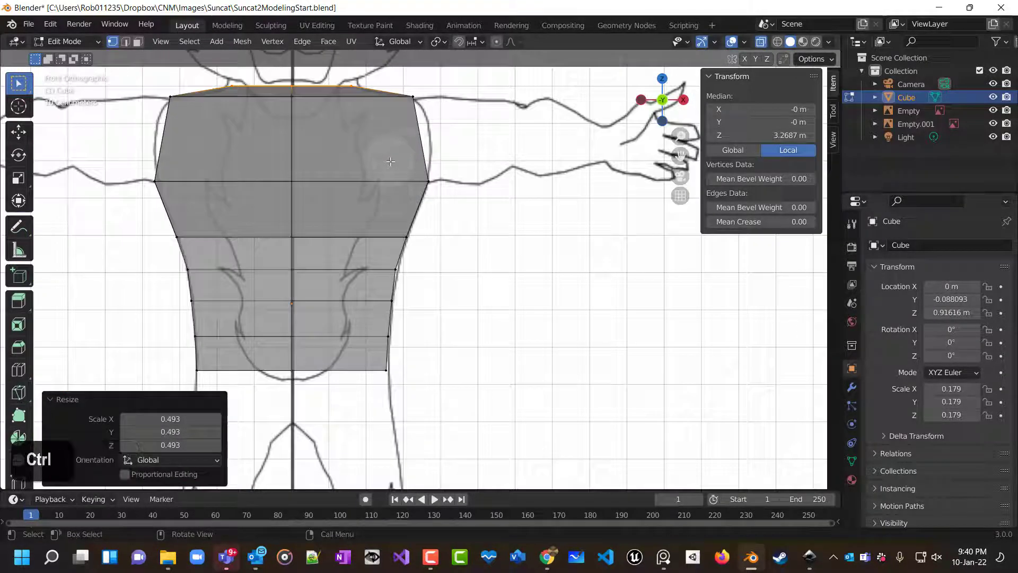
middle_click_drag(497, 127, 398, 200, "ctrl")
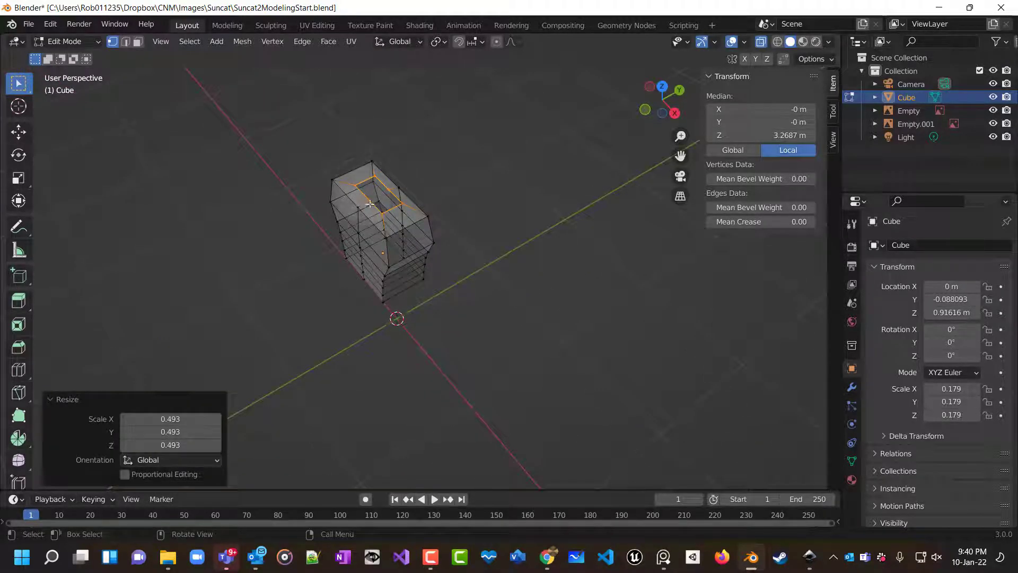
middle_click_drag(370, 203, 519, 195)
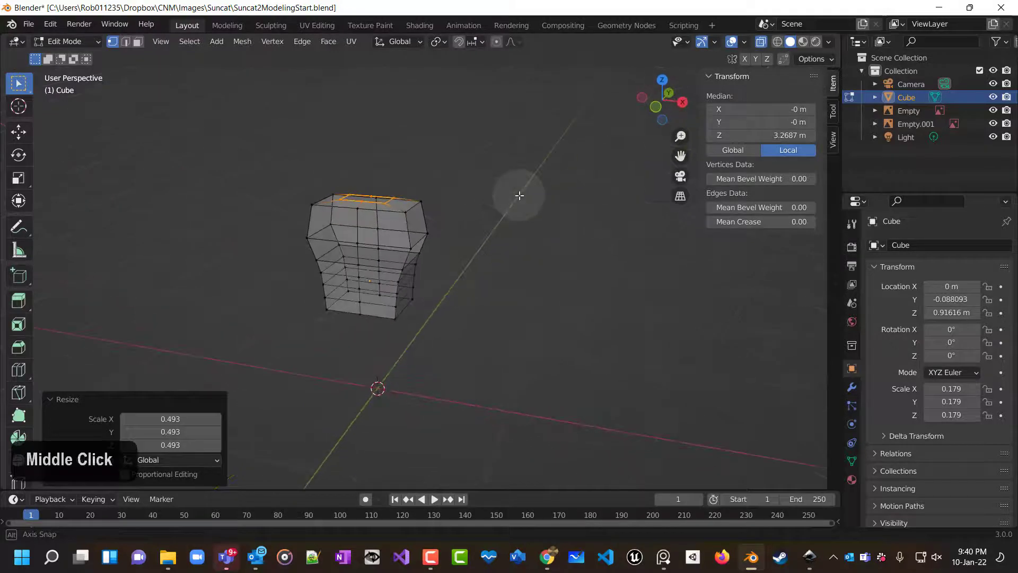
scroll(518, 218, "down", 1)
key("1")
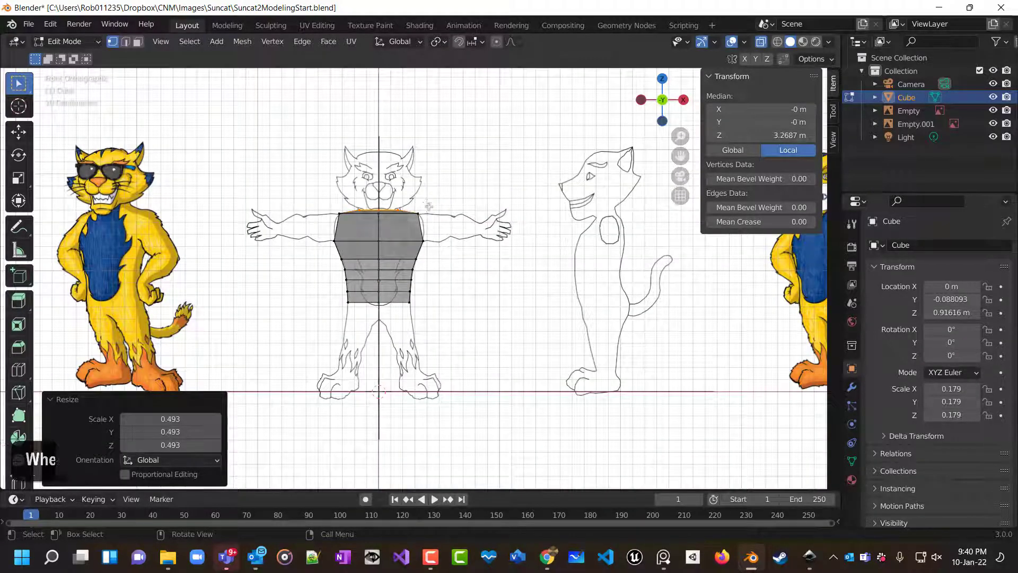
scroll(428, 206, "up", 2)
key("e")
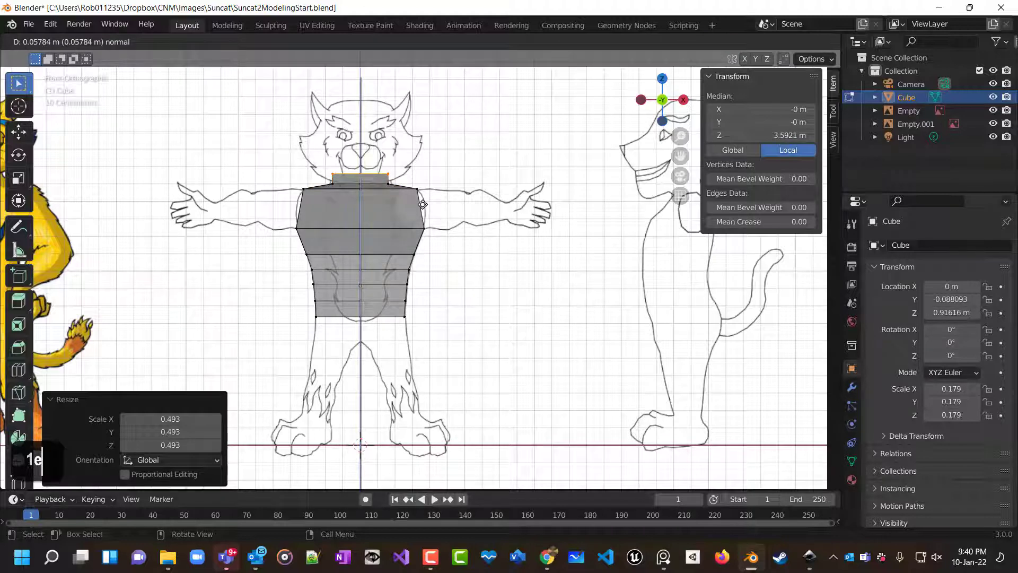
left_click(423, 204)
left_click(485, 245)
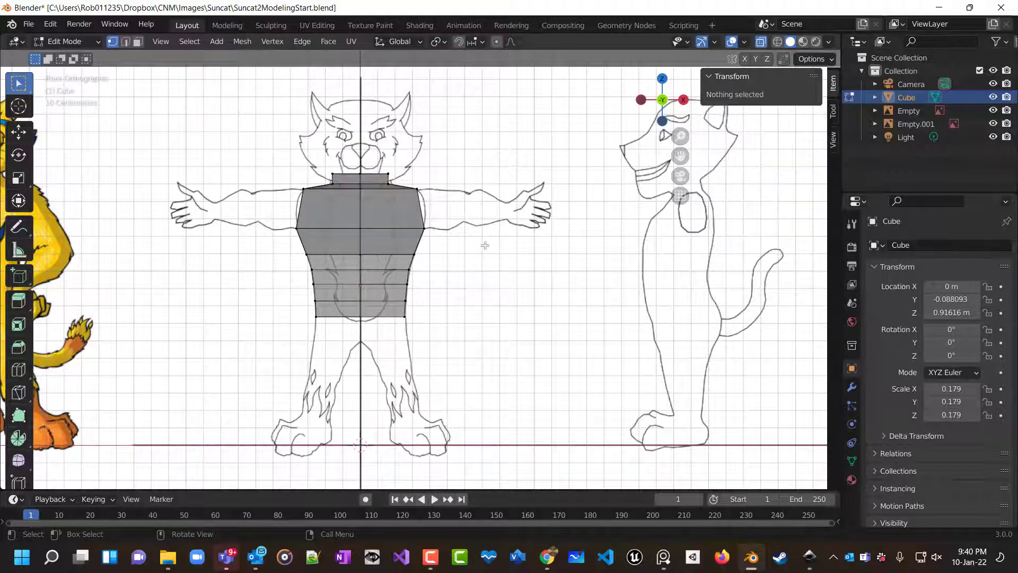
Select the bottom loop, extrude it down about 0.146 m and scale it by 1.079 to form the hips.
scroll(465, 254, "down", 1)
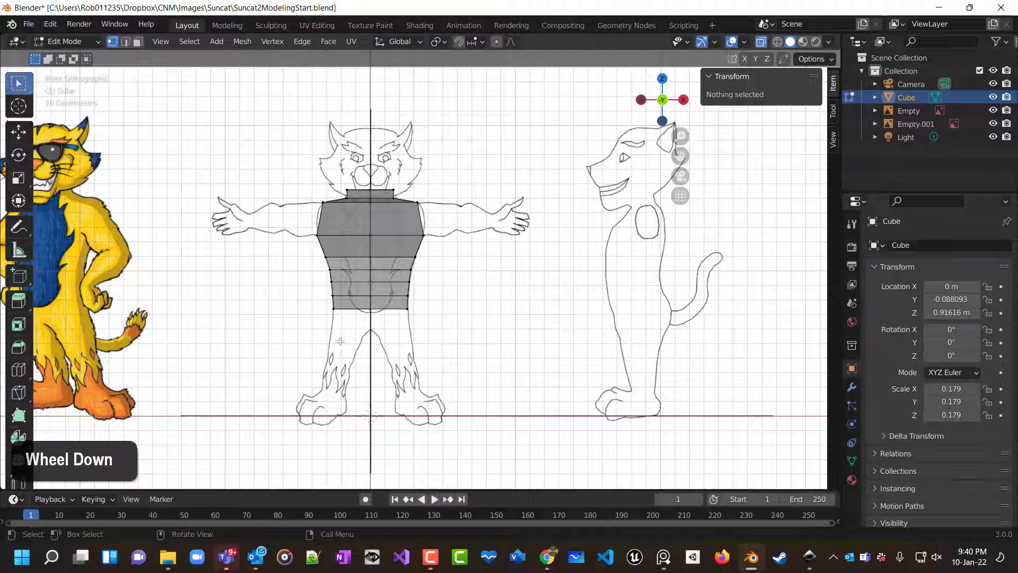
left_click_drag(329, 309, 436, 320)
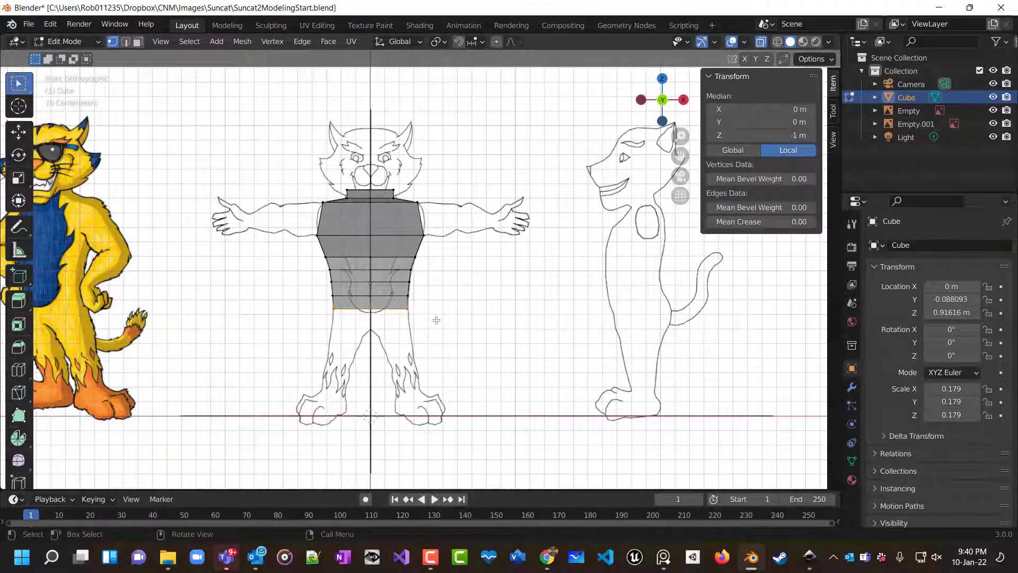
key("e")
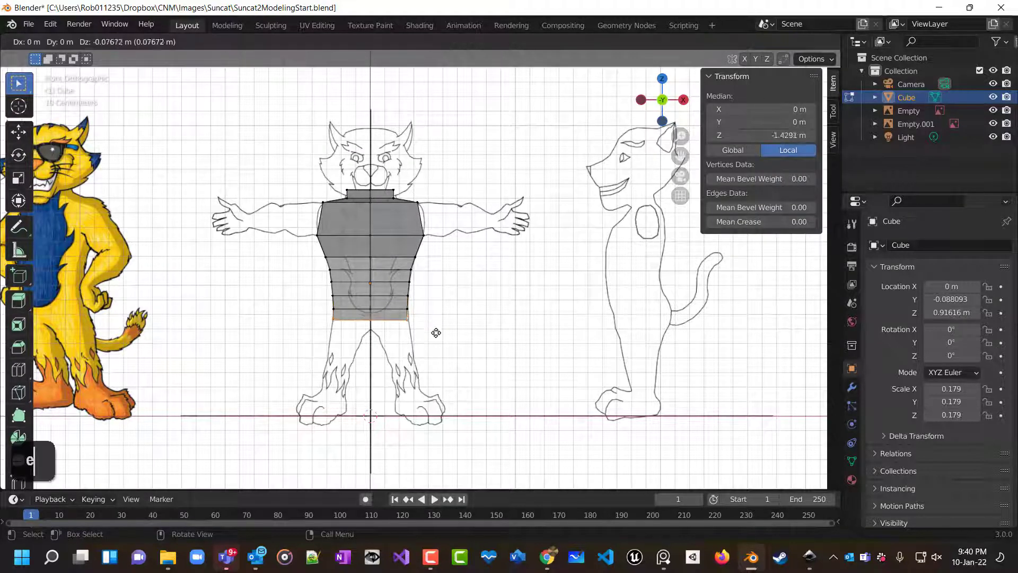
key("z")
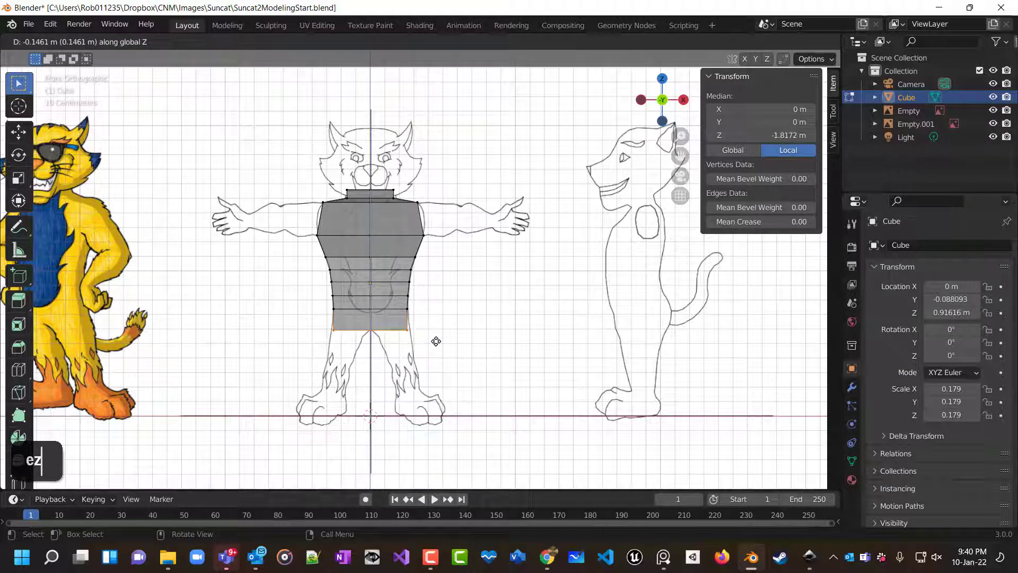
left_click(436, 341)
scroll(464, 340, "up", 3)
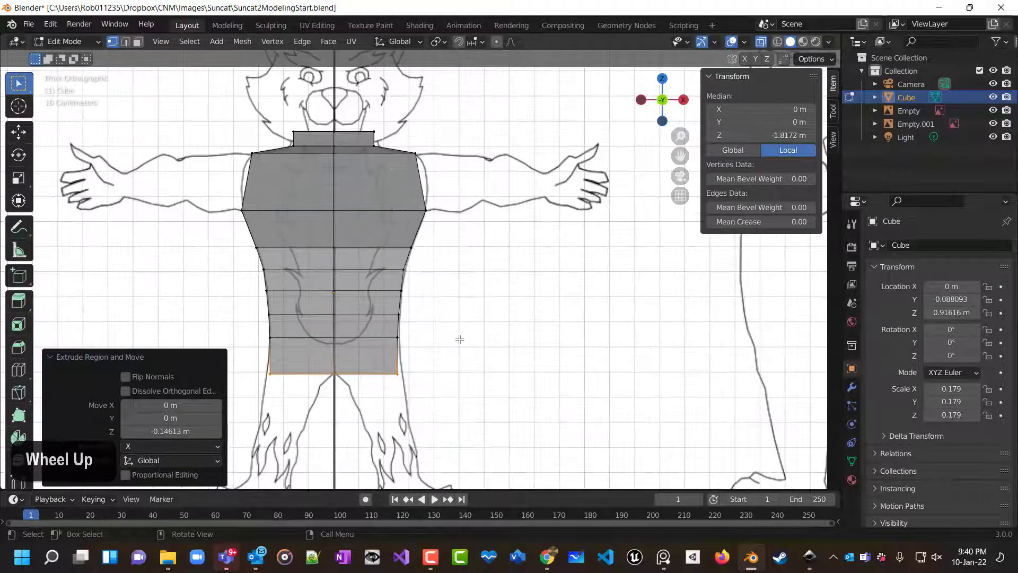
key("s")
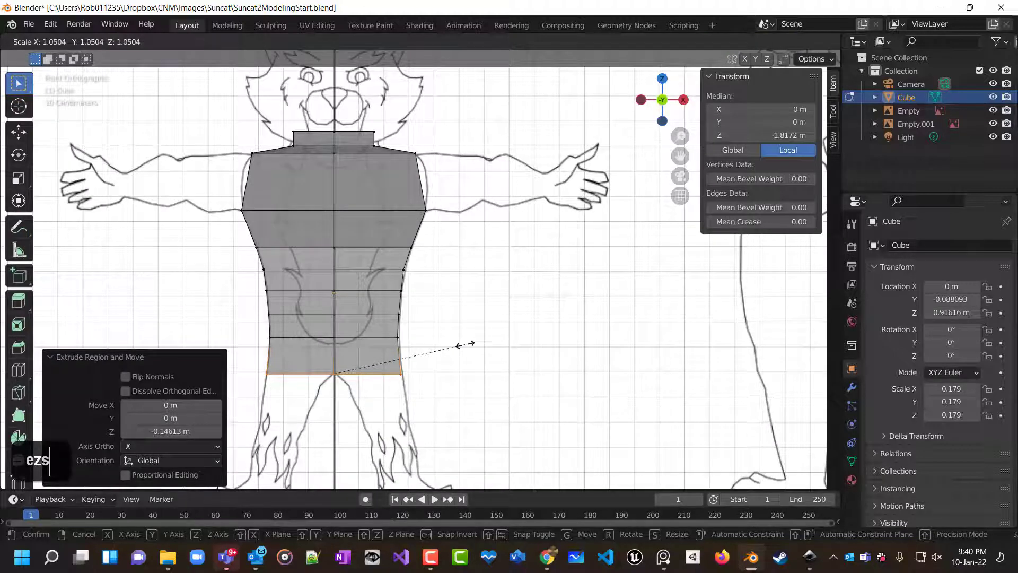
left_click(468, 344)
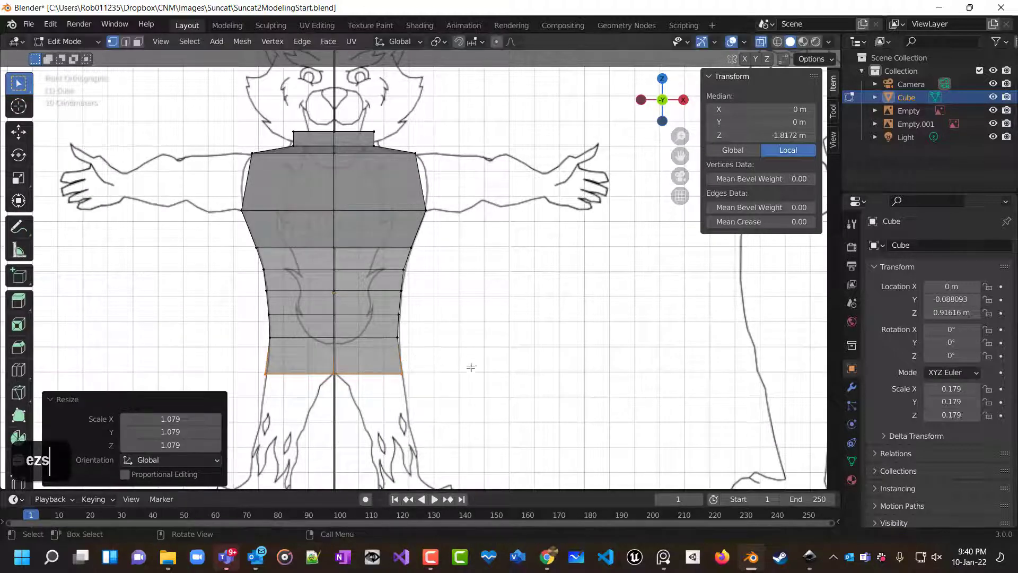
Delete the vertices of the torso's left half, keeping only the right half.
scroll(459, 369, "up", 2)
middle_click_drag(440, 384, 541, 114, "shift")
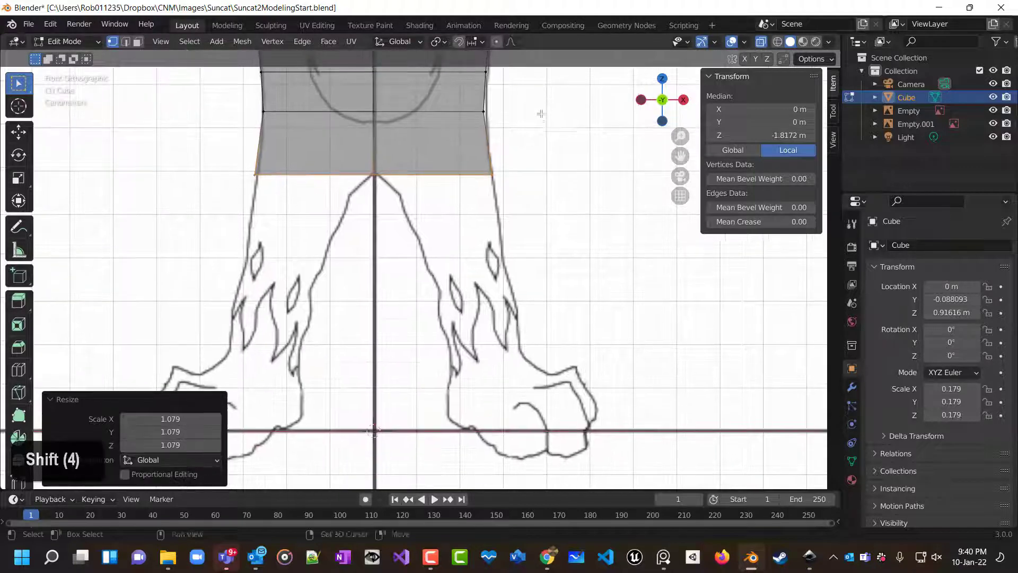
middle_click_drag(464, 232, 472, 210)
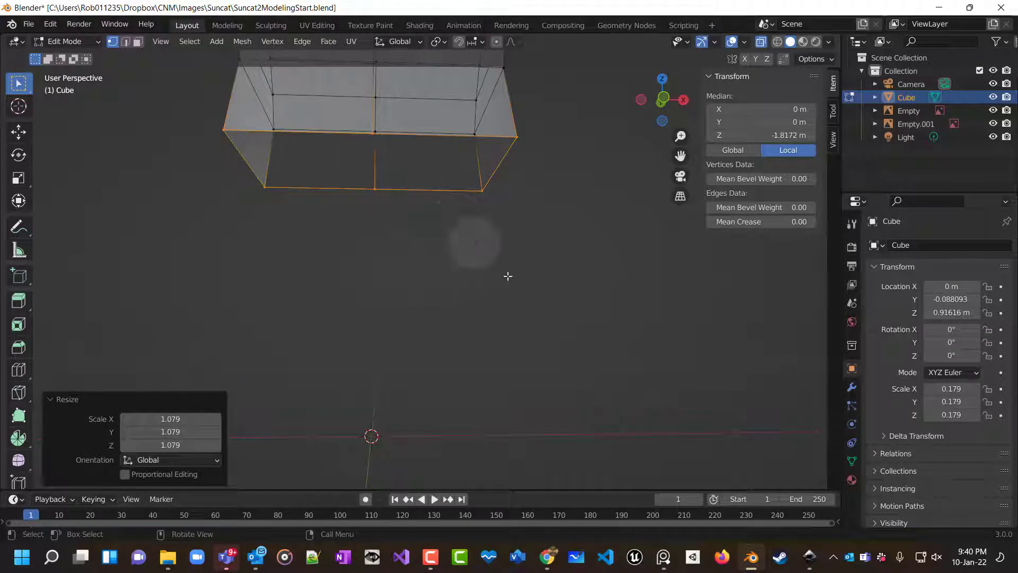
scroll(464, 226, "down", 4)
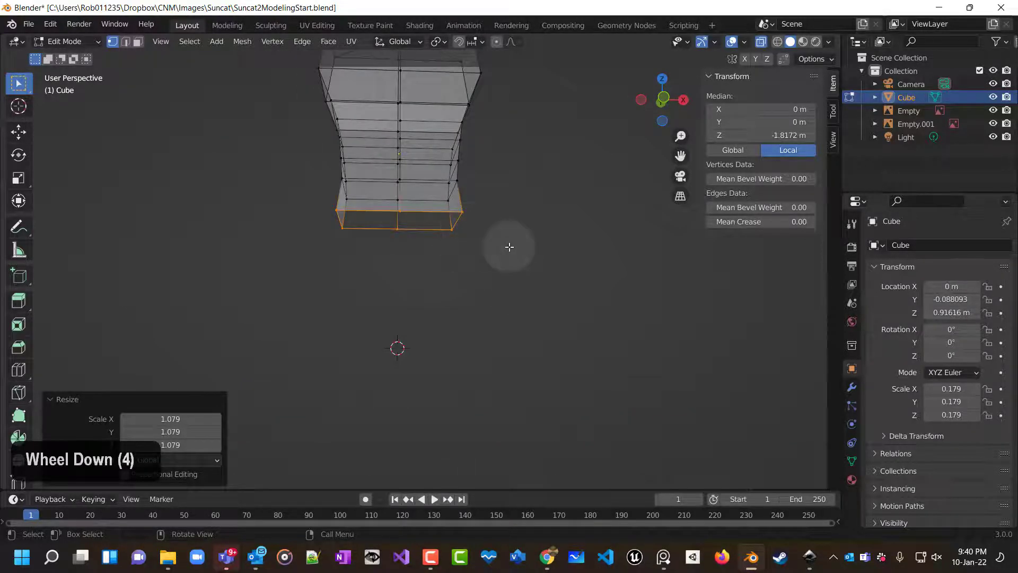
key("KP_1")
scroll(508, 247, "up", 1)
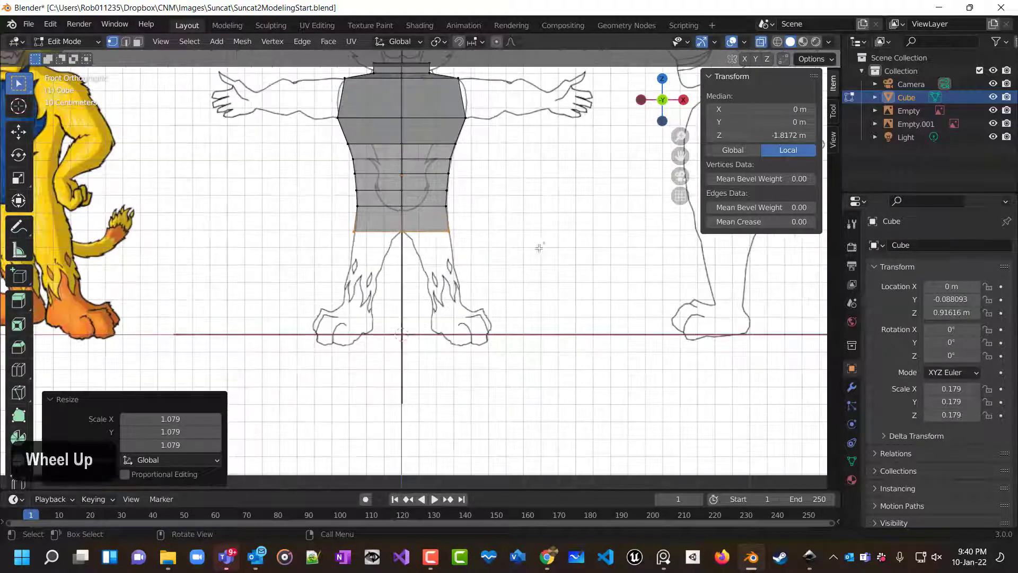
scroll(502, 217, "down", 3)
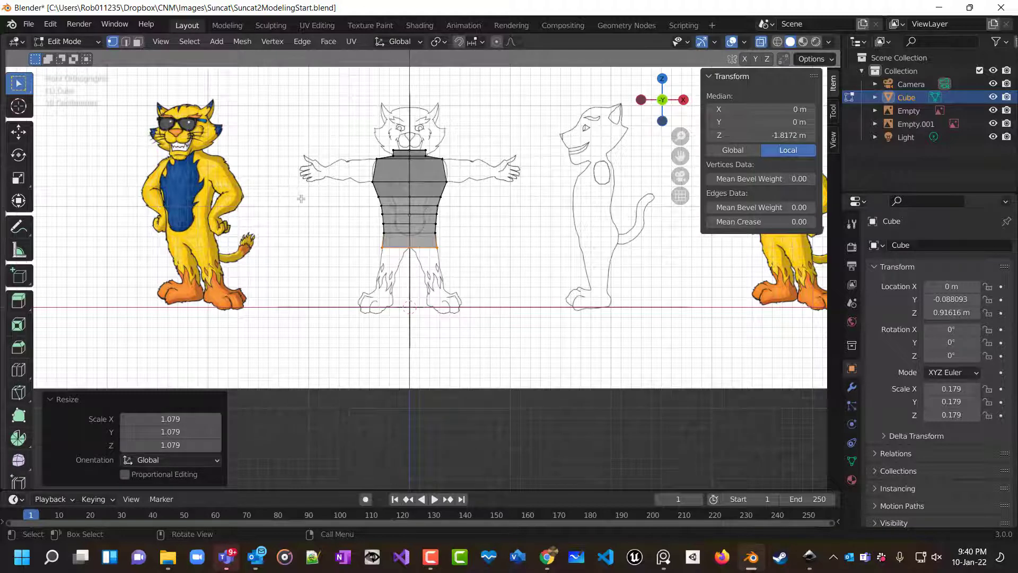
left_click(345, 119)
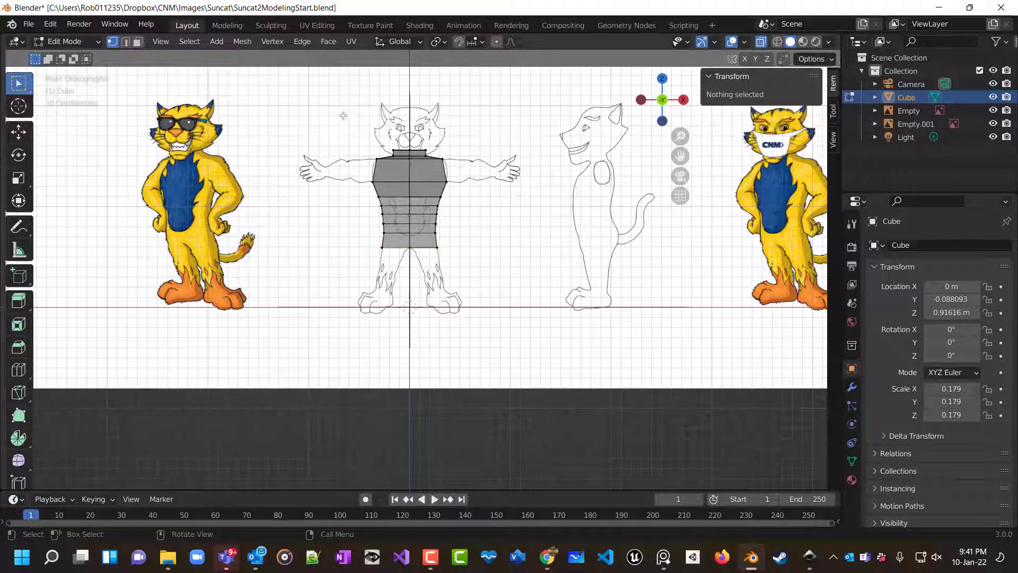
left_click_drag(344, 116, 401, 292)
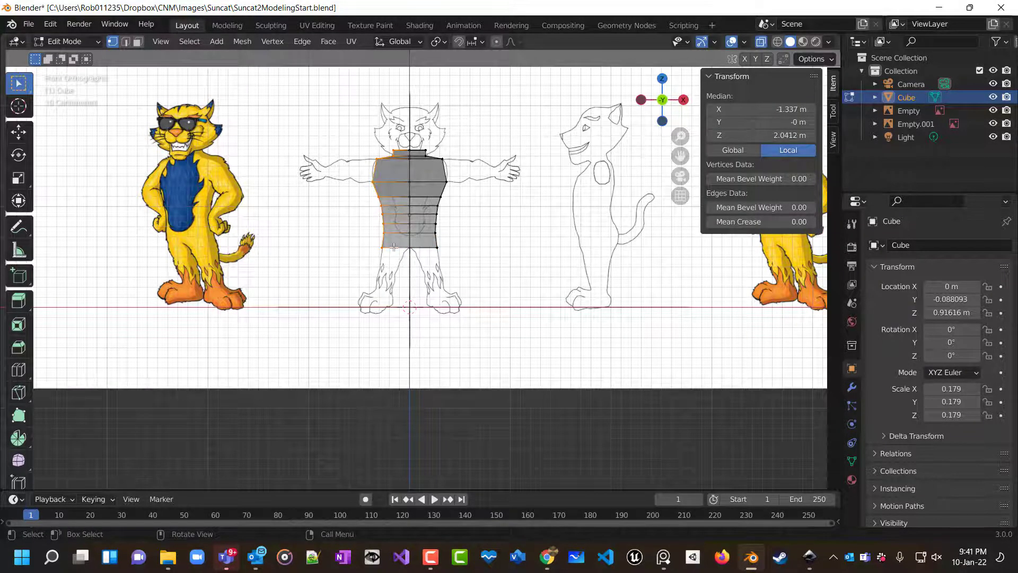
key("x")
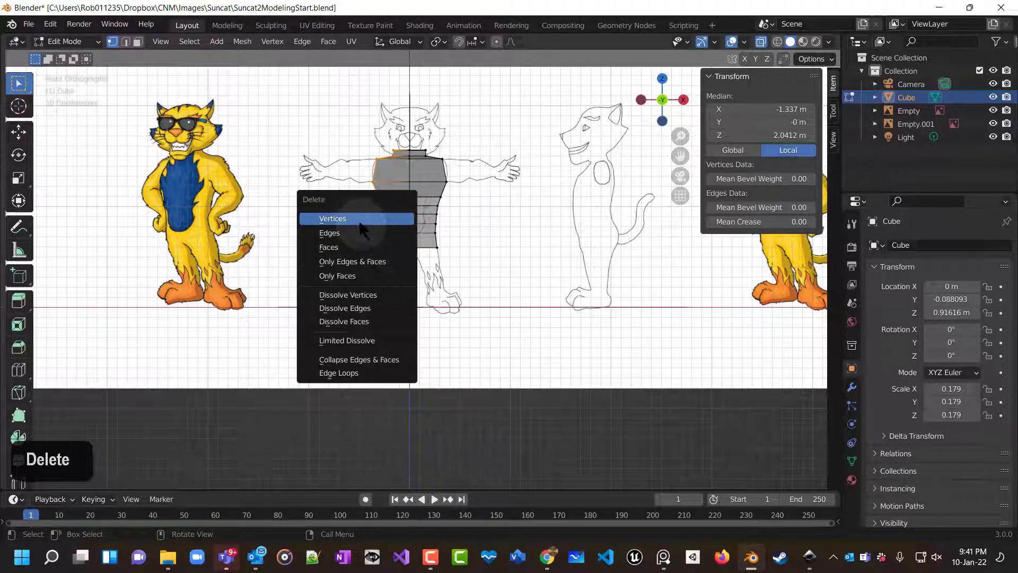
left_click(394, 219)
Turn off X-ray and join two bottom corner vertices of the open hip with a new edge.
mouse_move(523, 254)
middle_mouse_down()
mouse_move(531, 174)
mouse_move(625, 172)
mouse_move(603, 243)
mouse_move(547, 285)
mouse_move(289, 250)
mouse_move(279, 269)
middle_mouse_up()
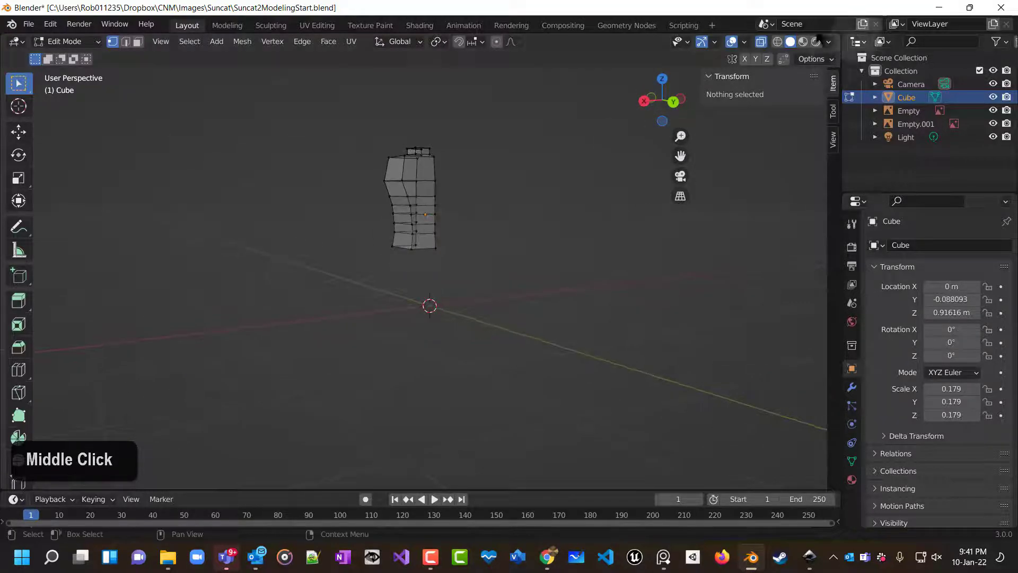
left_click(761, 42)
middle_click_drag(573, 228, 675, 182)
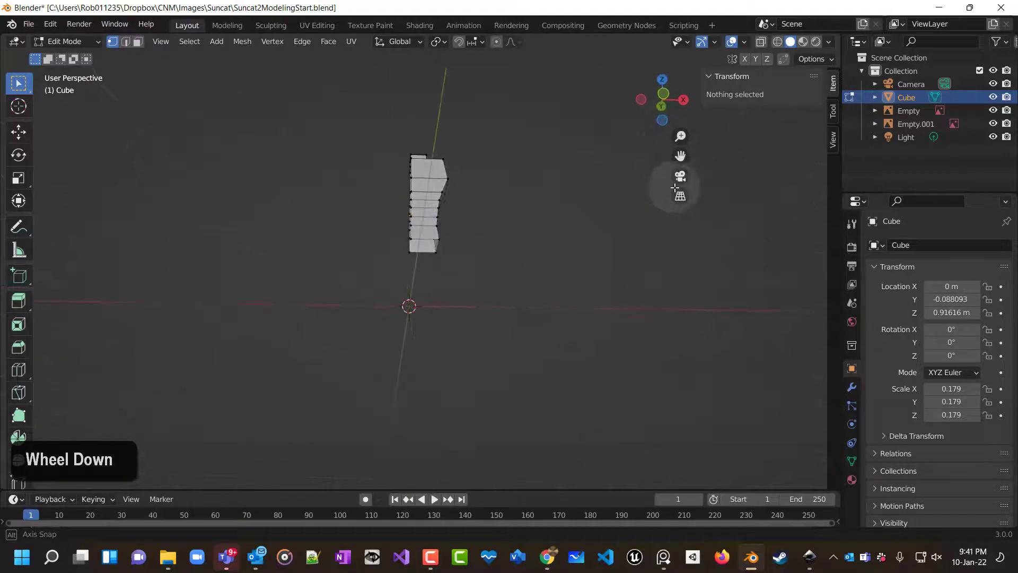
scroll(403, 262, "up", 4)
middle_click_drag(412, 262, 473, 264)
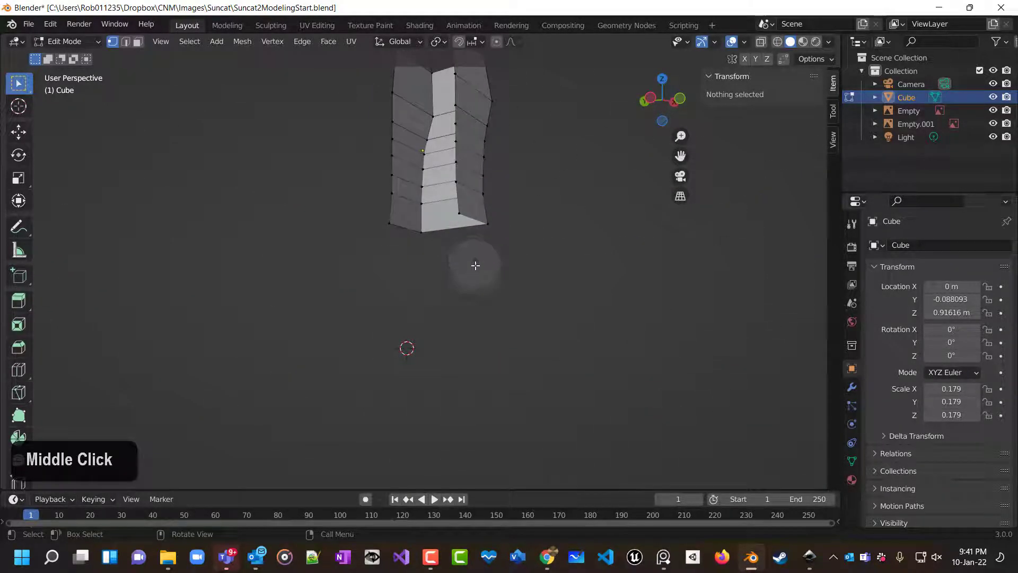
left_click(389, 224)
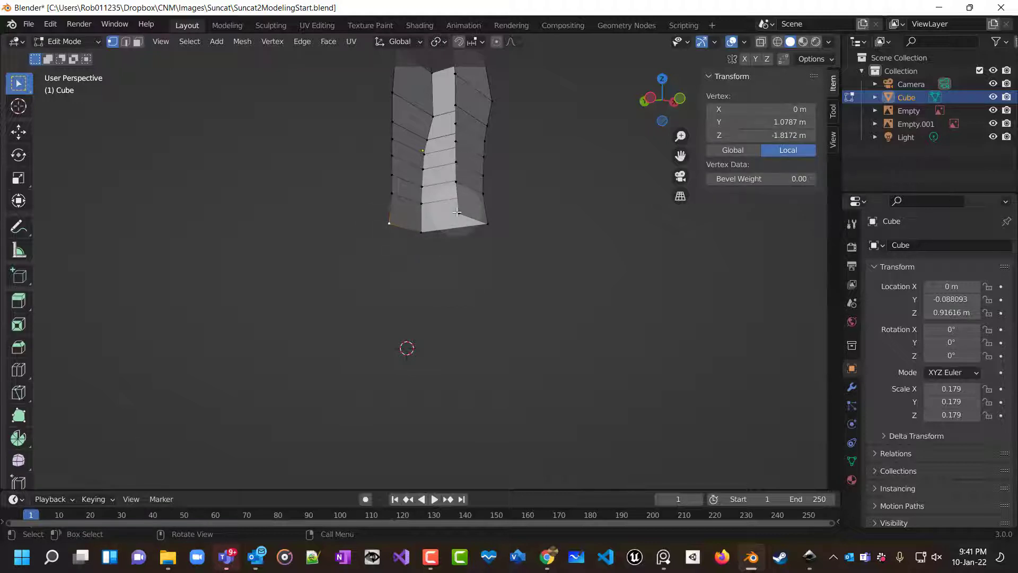
left_click(457, 213, "shift")
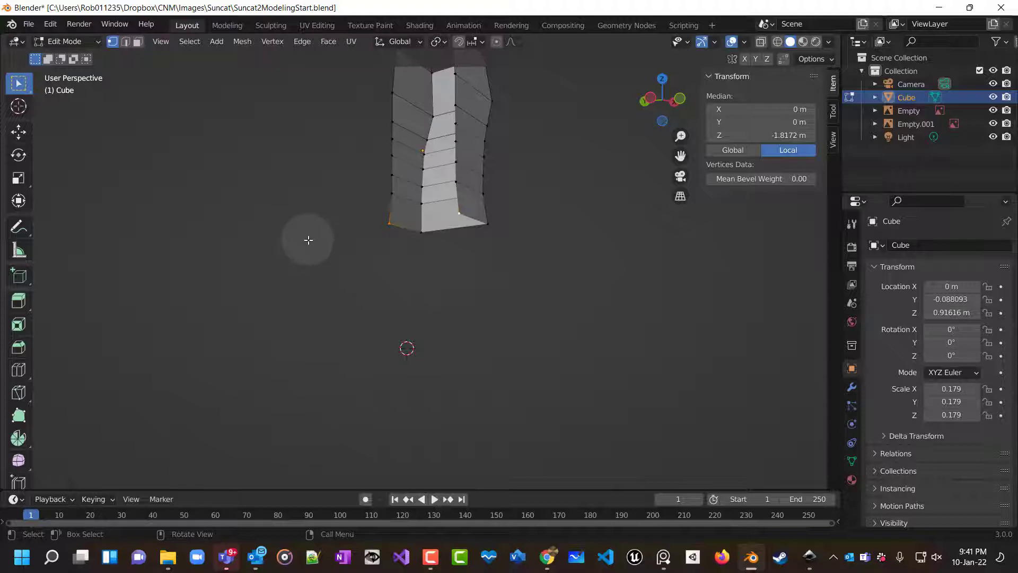
key("f")
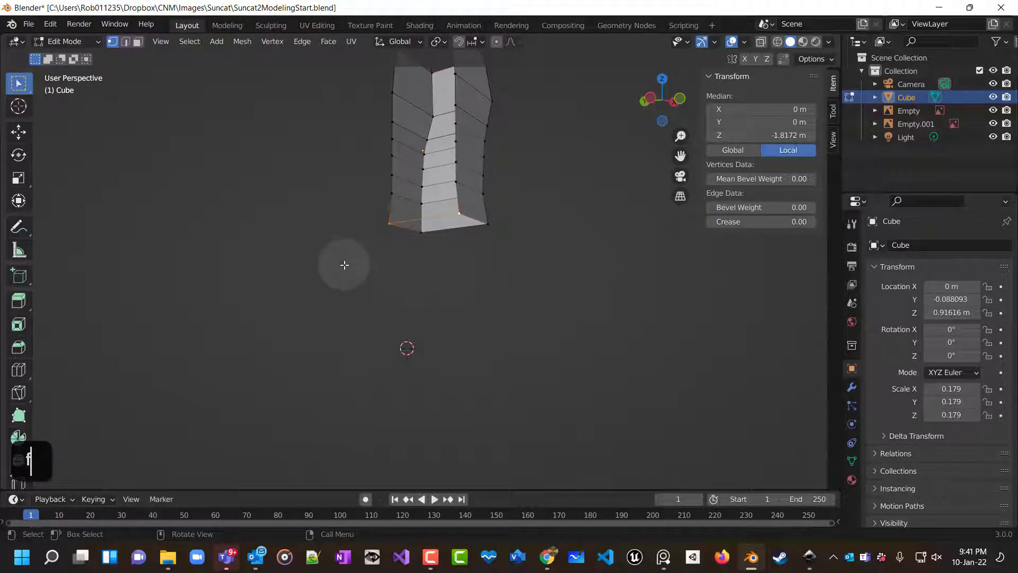
key("alt+a")
middle_click_drag(363, 270, 374, 216)
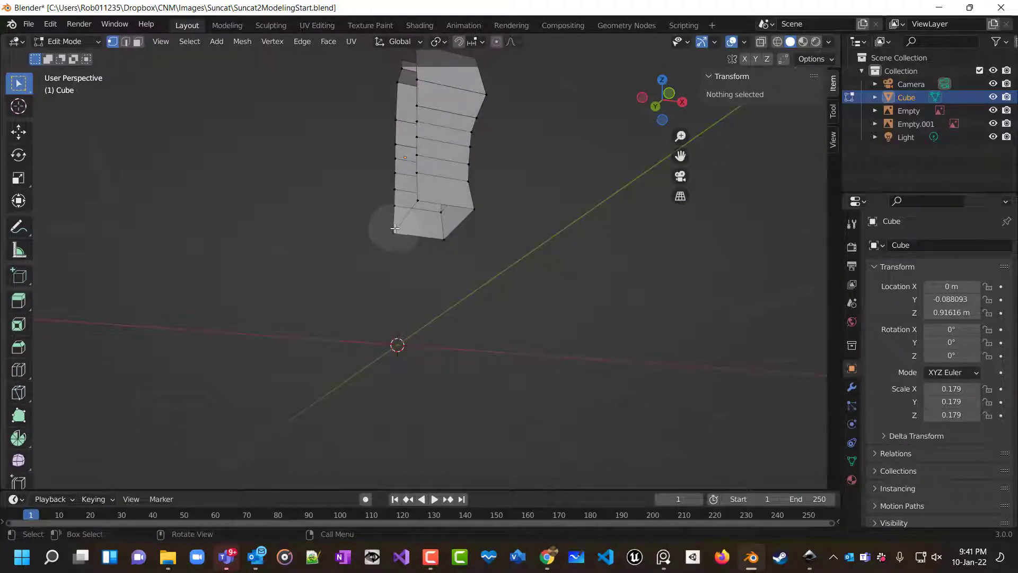
middle_click(398, 259)
key("ctrl+z")
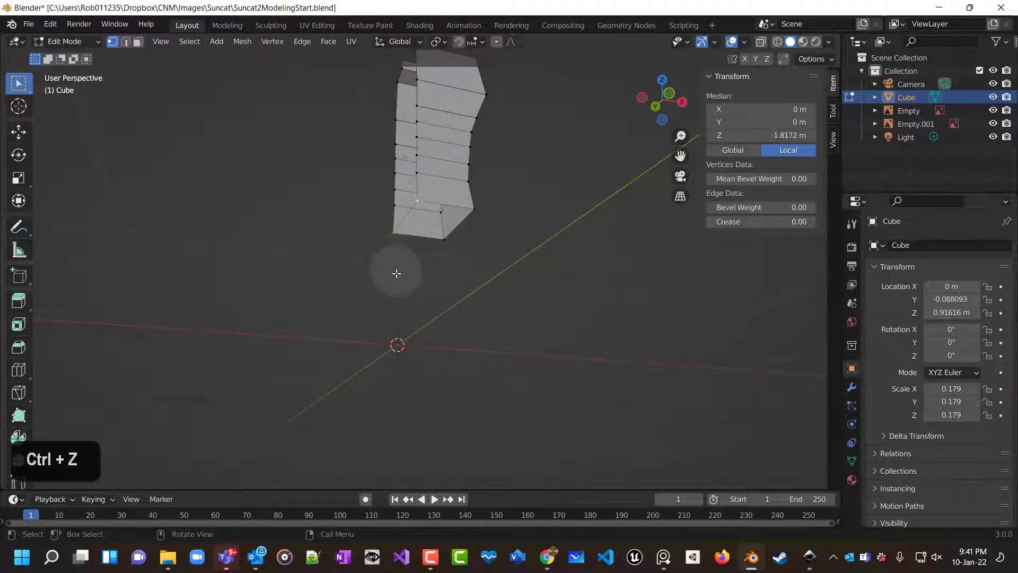
Select the remaining bottom corner vertices and fill the hip's bottom opening with a face.
left_click(476, 215, "shift")
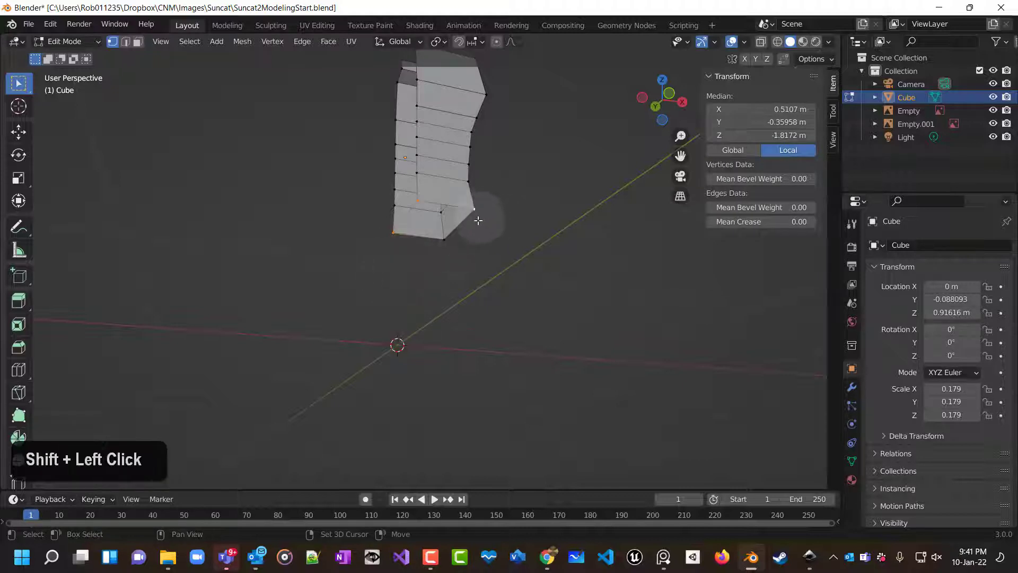
left_click(460, 253, "shift")
middle_click_drag(507, 281, 479, 341)
scroll(513, 285, "up", 3)
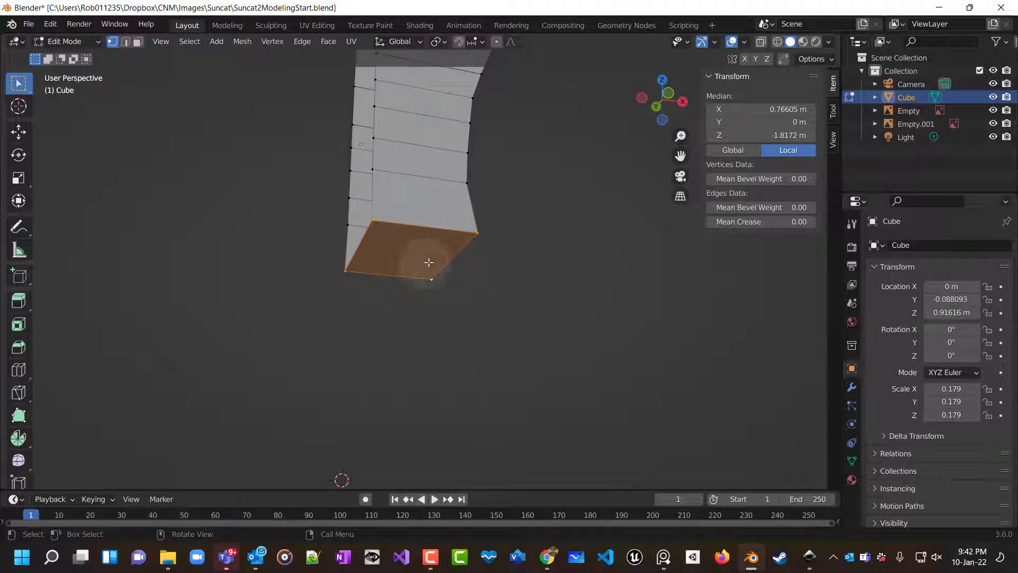
Extrude the outer bottom edge of the hip down about 0.106 m and out about 0.054 m toward the leg.
middle_click_drag(488, 336, 439, 330)
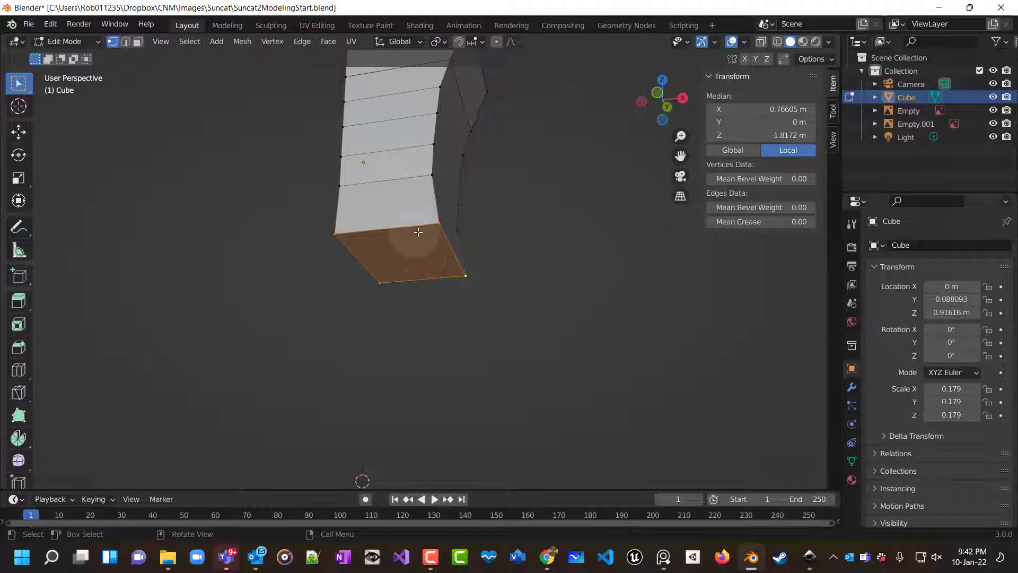
middle_click_drag(437, 288, 507, 305)
scroll(508, 305, "left", 1)
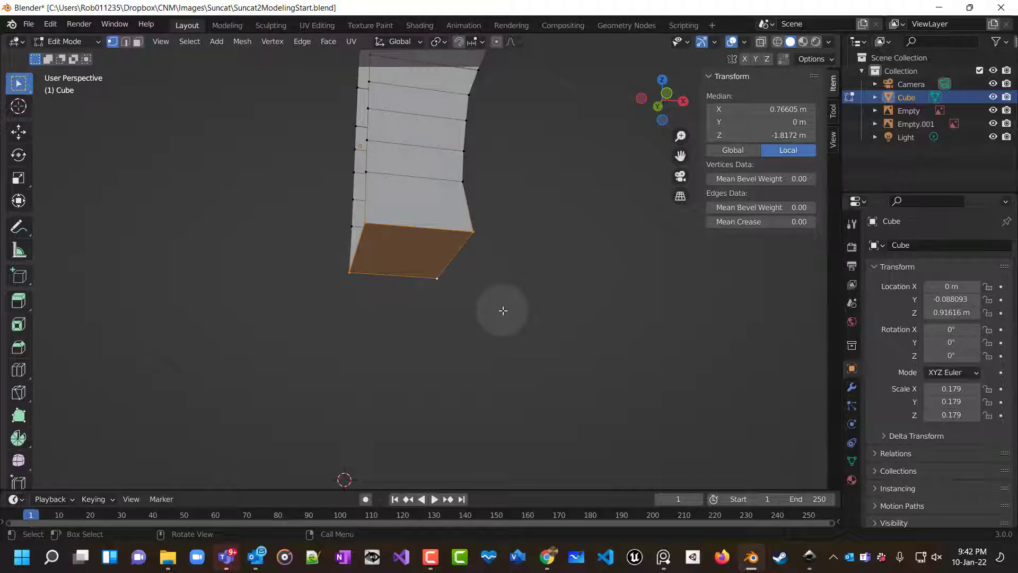
key("KP_1")
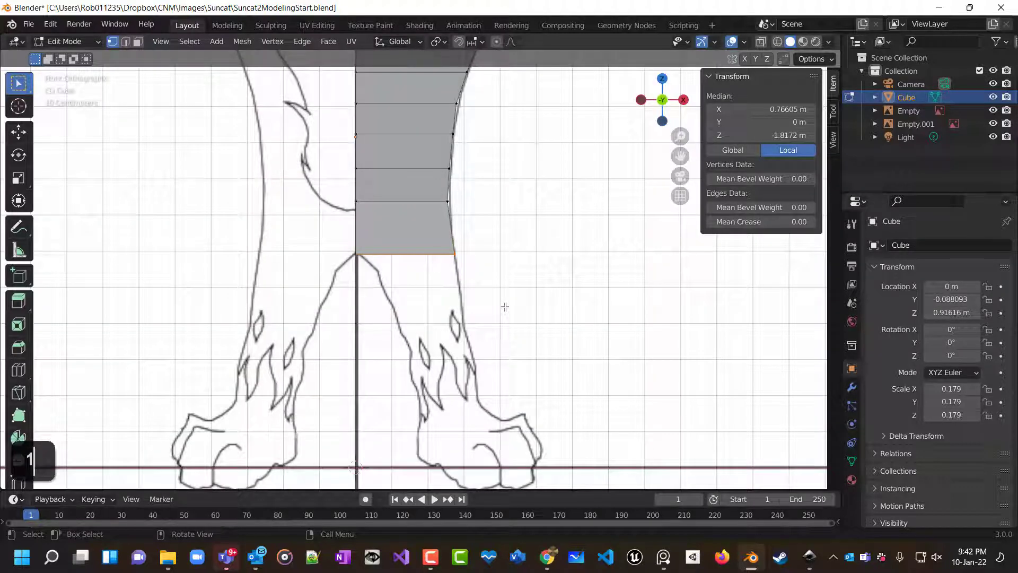
left_click(504, 307)
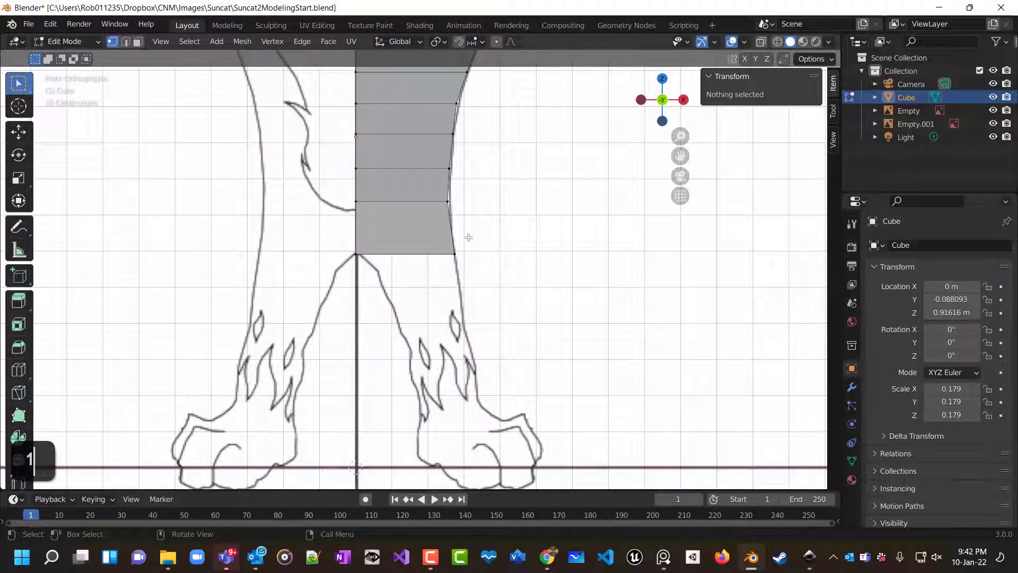
left_click(418, 255)
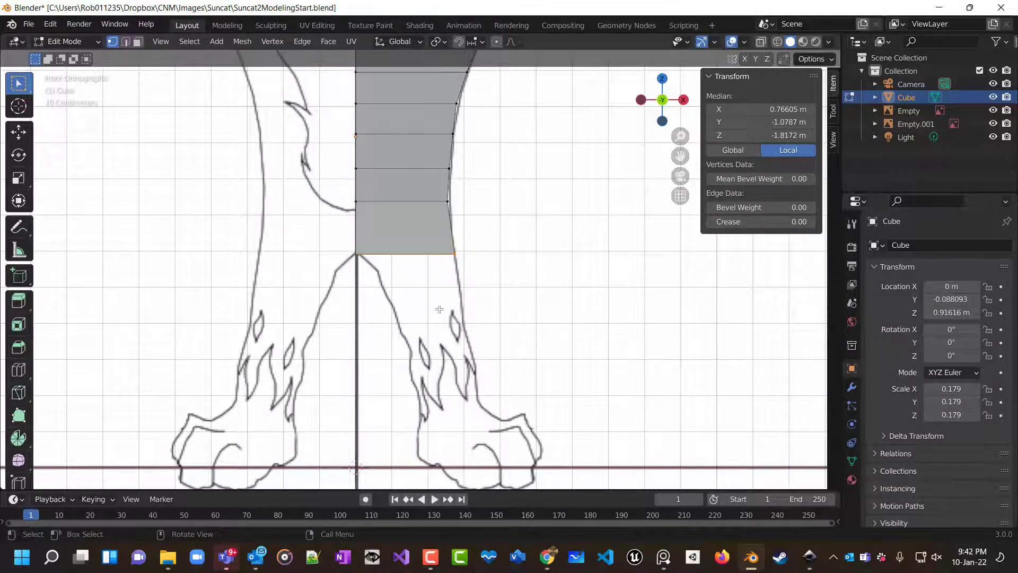
key("e")
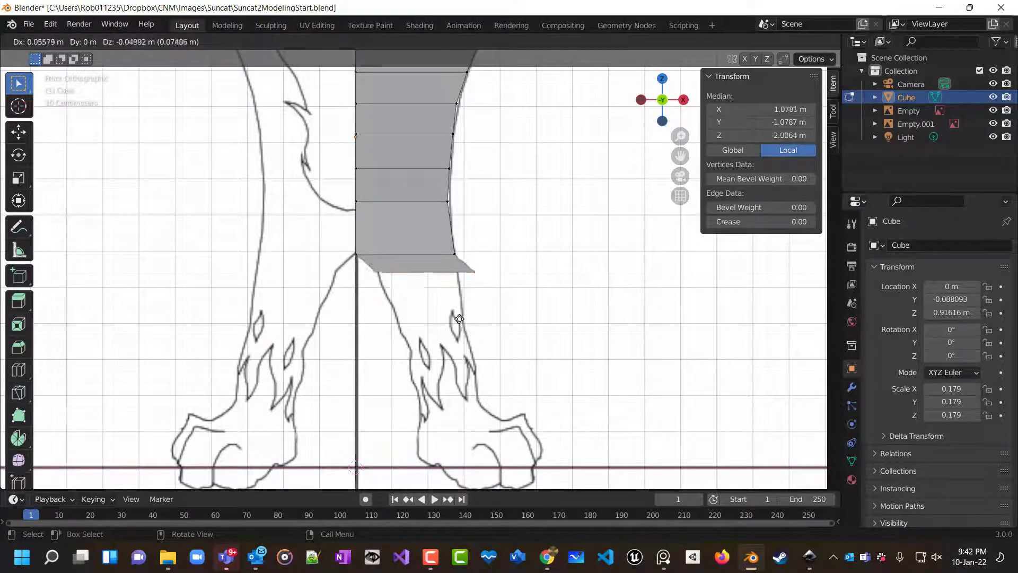
left_click(458, 337)
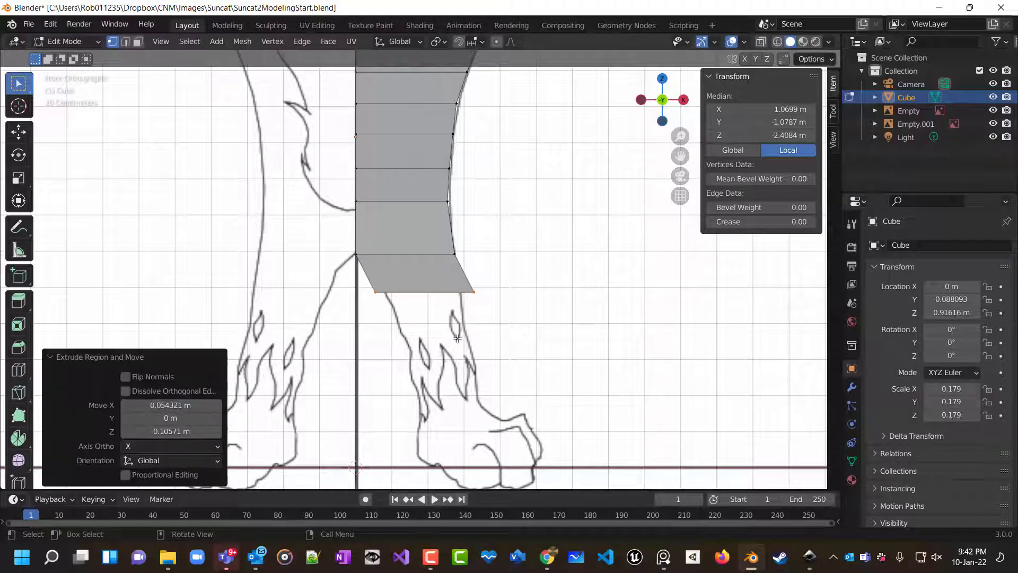
Scale the new leg edge along X by about 0.87 and deselect.
key("s")
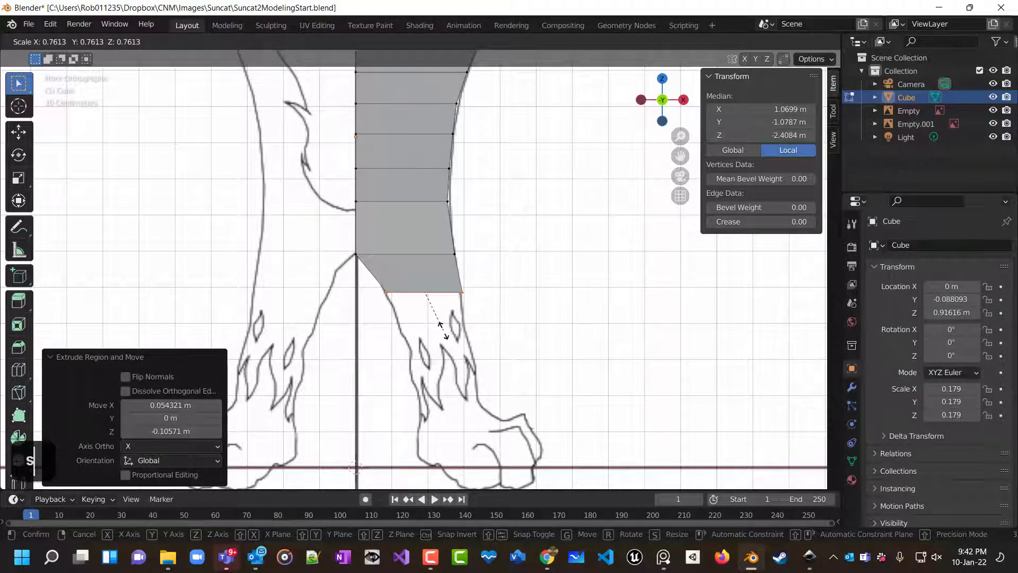
key("x")
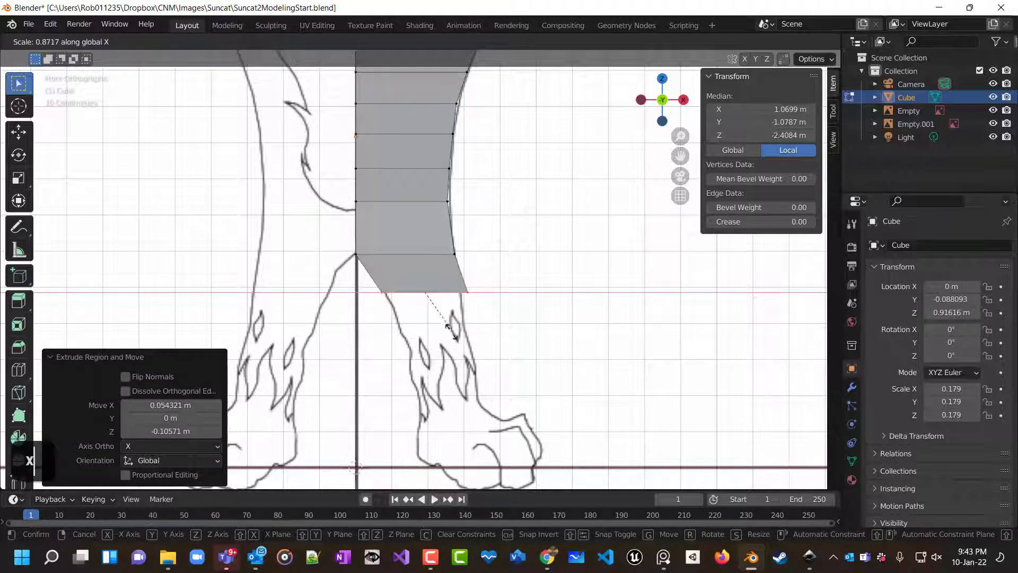
left_click(445, 330)
left_click(495, 336)
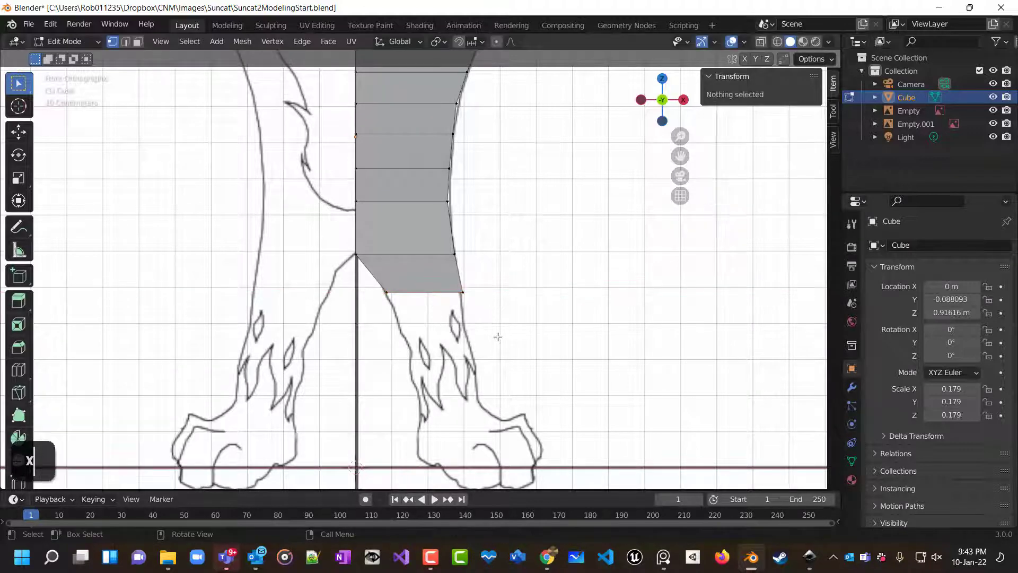
Undo the previous leg extrusion and scaling of the hip's bottom edge.
middle_click_drag(495, 336, 609, 280)
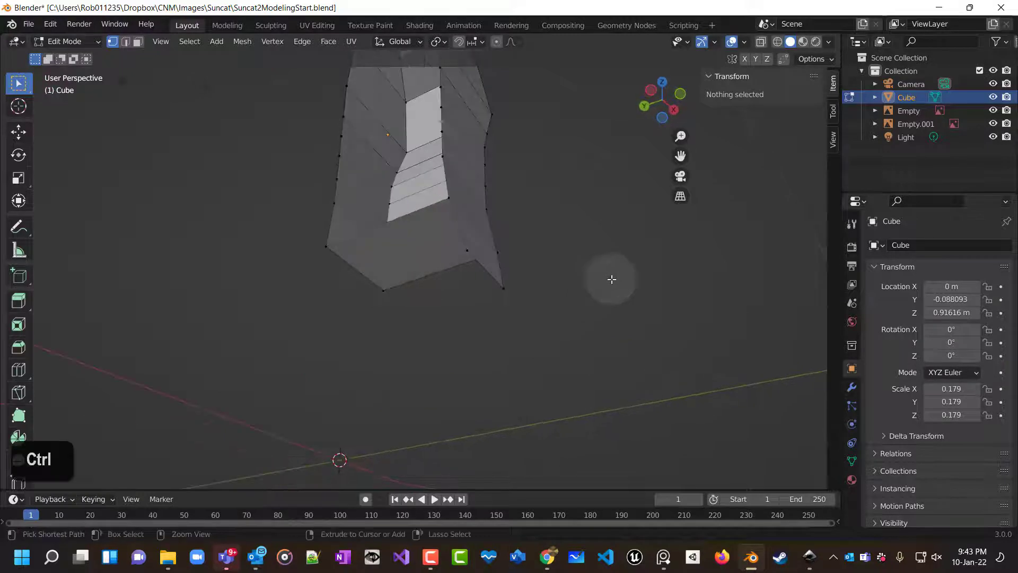
key("ctrl+z")
key("ctrl+z")
key("ctrl+z")
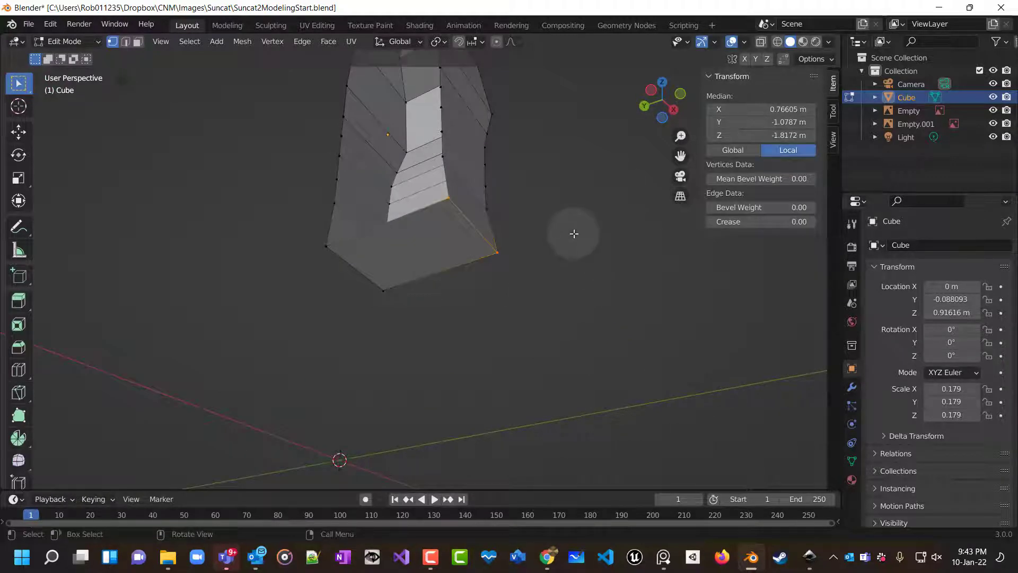
In front view with X-ray on, extrude the hip's outer bottom edge about 0.126 m down and 0.057 m outward.
key("KP_1")
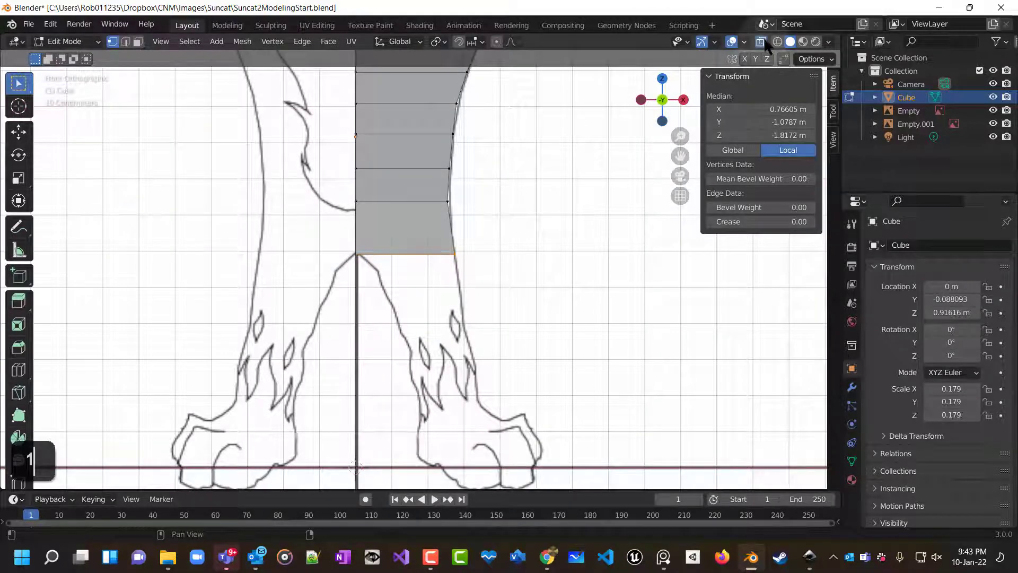
key("alt+z")
left_click_drag(339, 242, 488, 287)
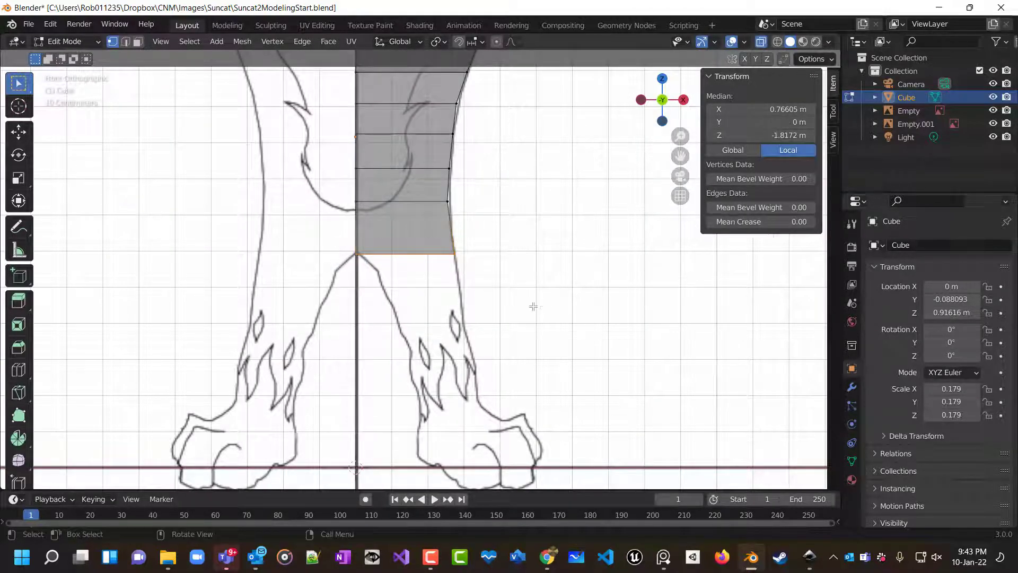
middle_click_drag(533, 305, 426, 283)
key("KP_1")
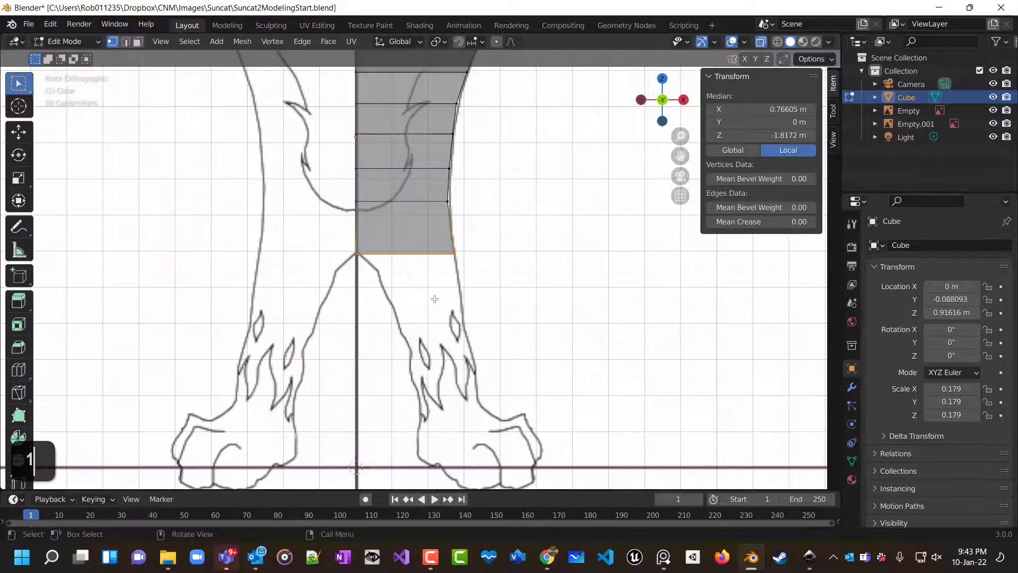
key("e")
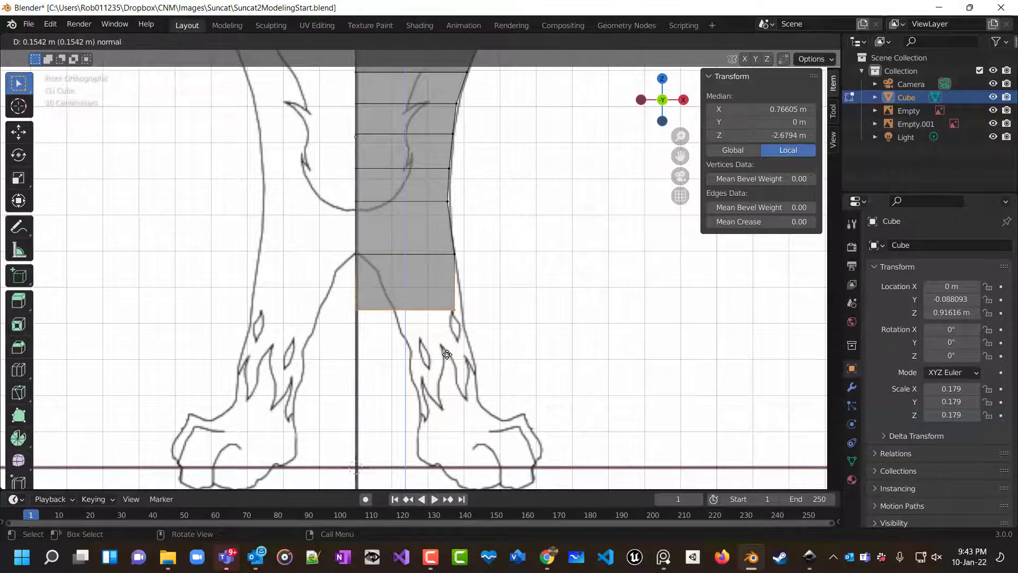
key("z")
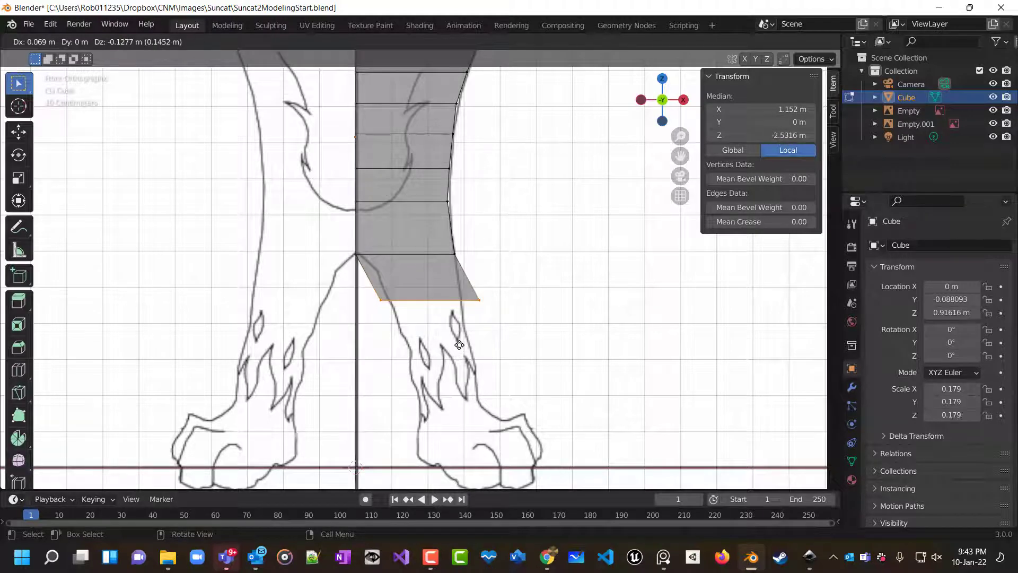
left_click(455, 344)
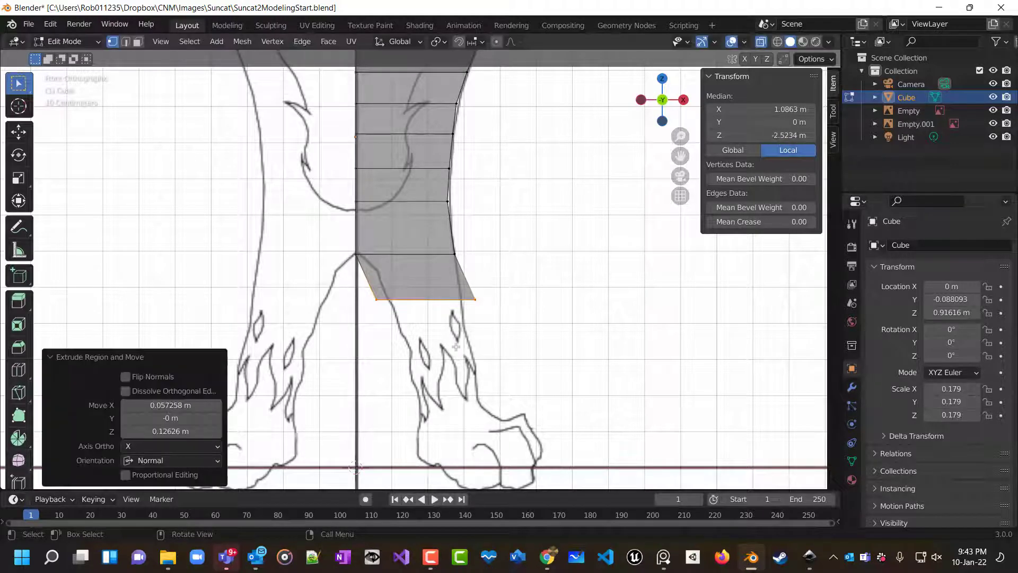
Scale the new leg edge along X by about 0.72.
key("s")
key("x")
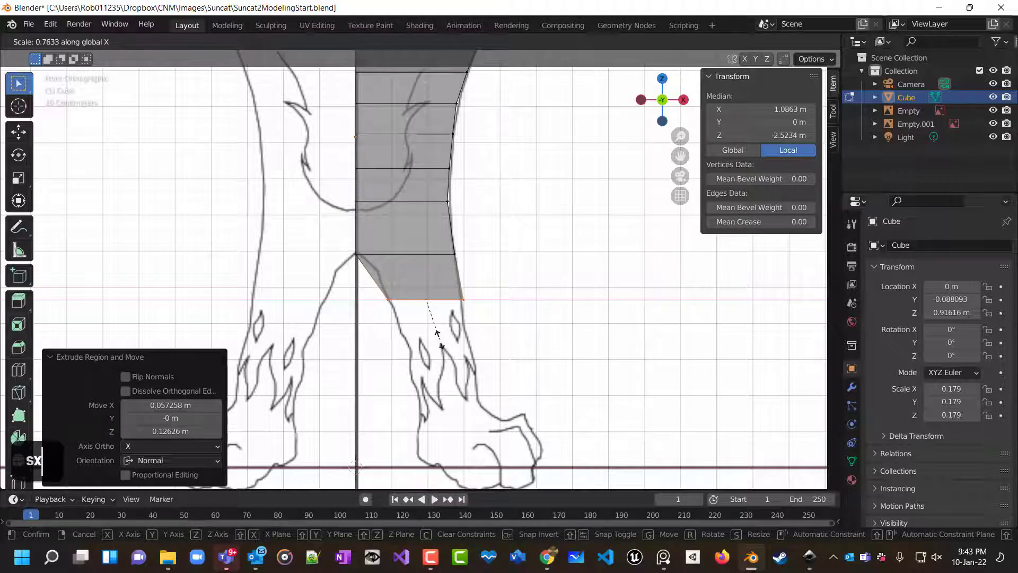
left_click(436, 338)
Extrude the leg edge down about 0.128 m, then shift it about 0.018 m inward and 0.044 m up.
key("e")
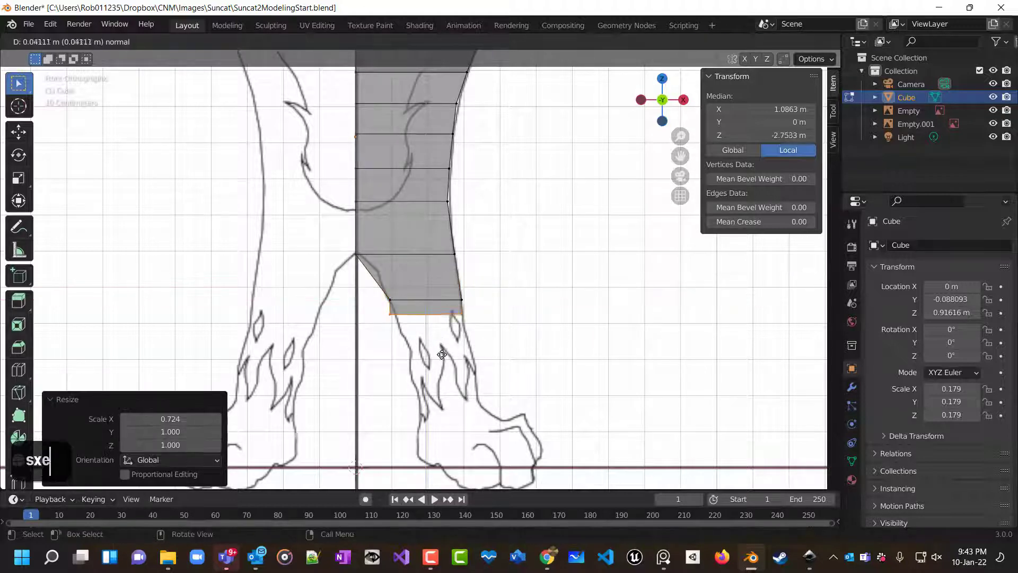
left_click(448, 384)
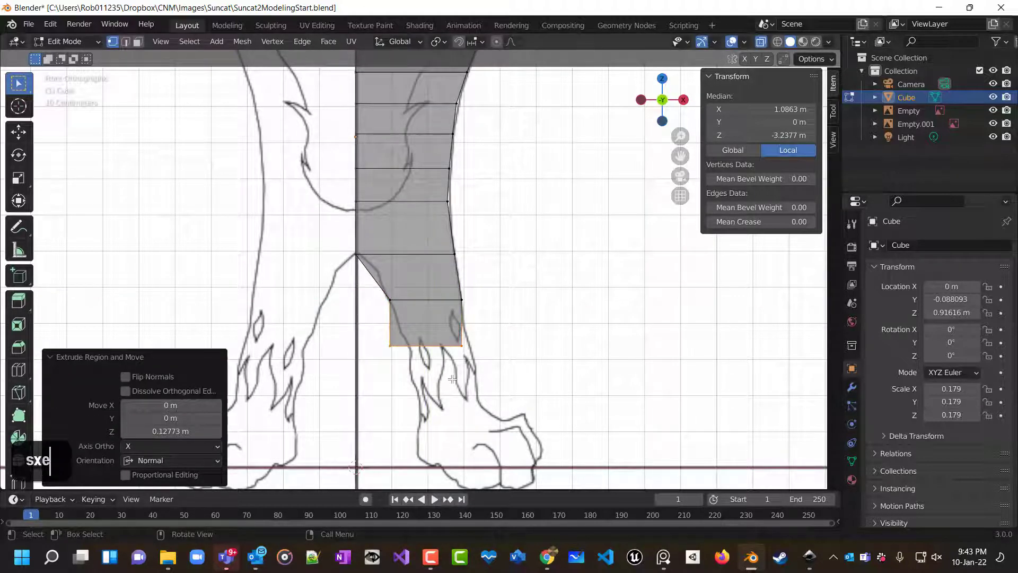
key("g")
left_click(446, 363)
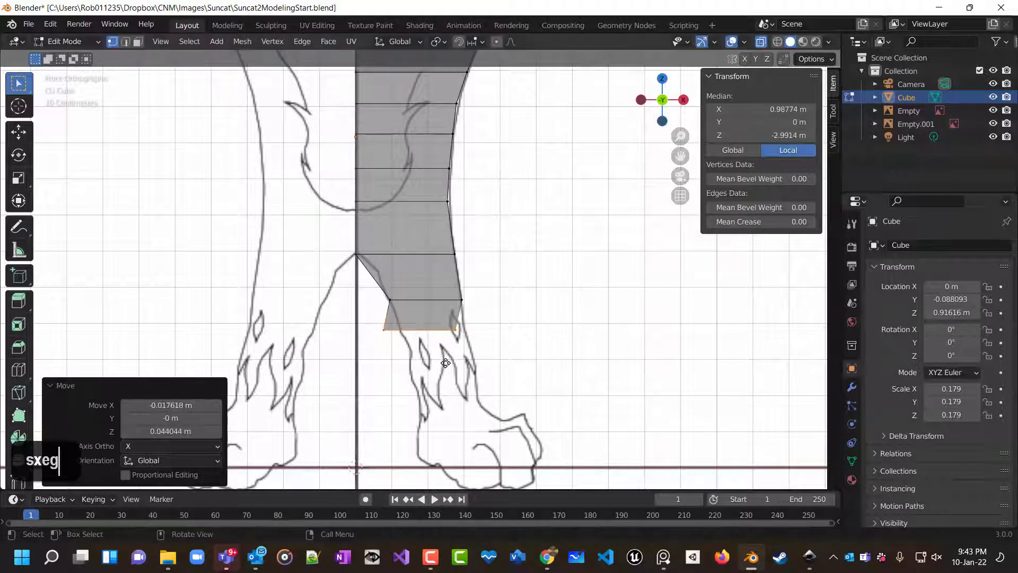
Move the leg's bottom edge about 0.057 m out and 0.056 m down and scale it along X by about 0.87.
left_click(499, 377)
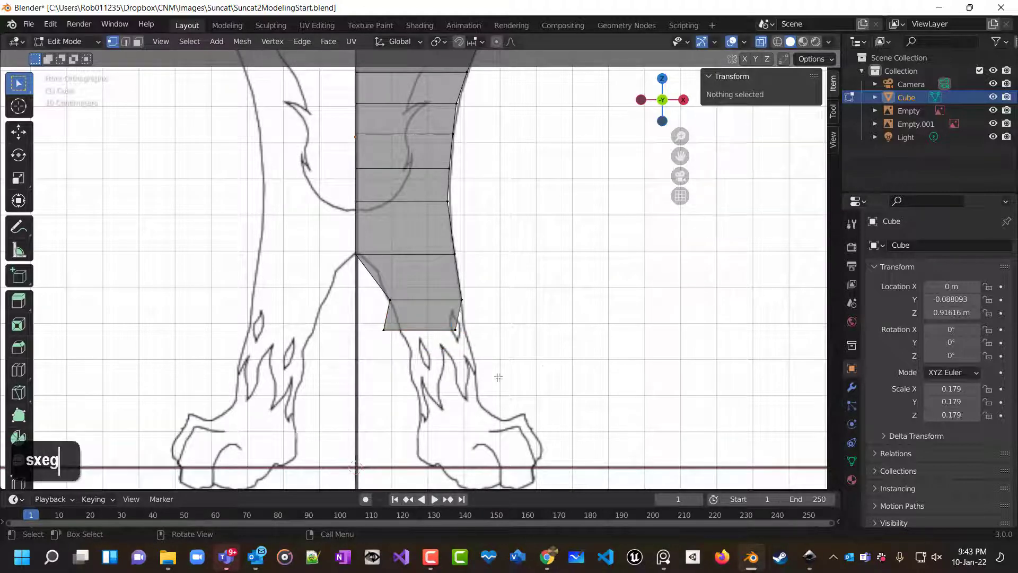
left_click(481, 357)
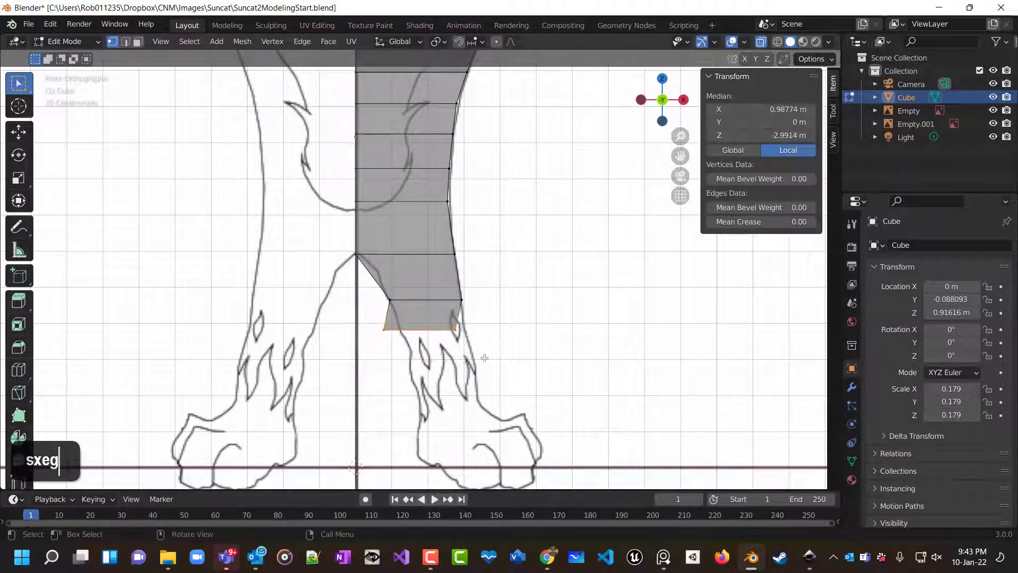
key("g")
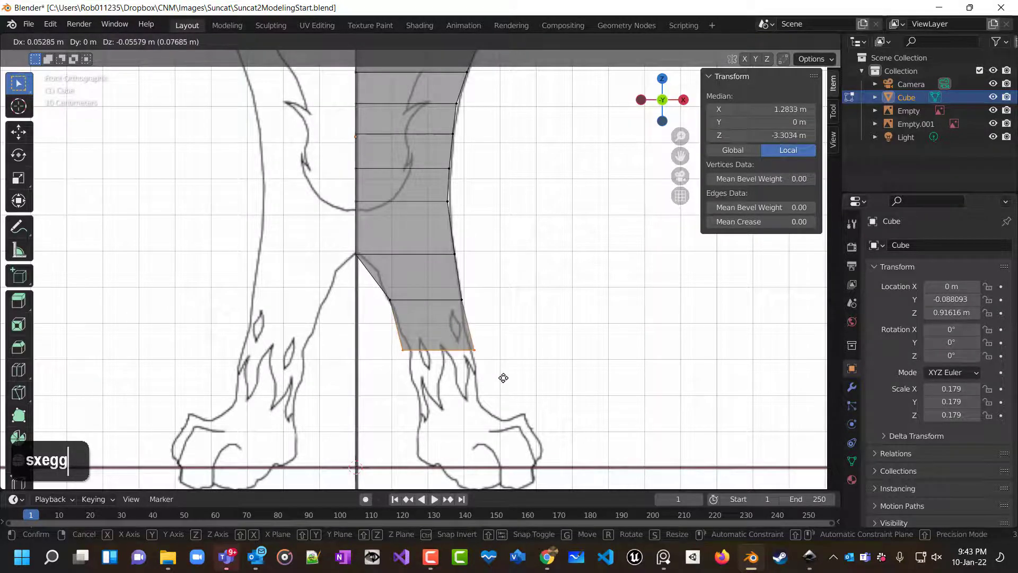
left_click(505, 377)
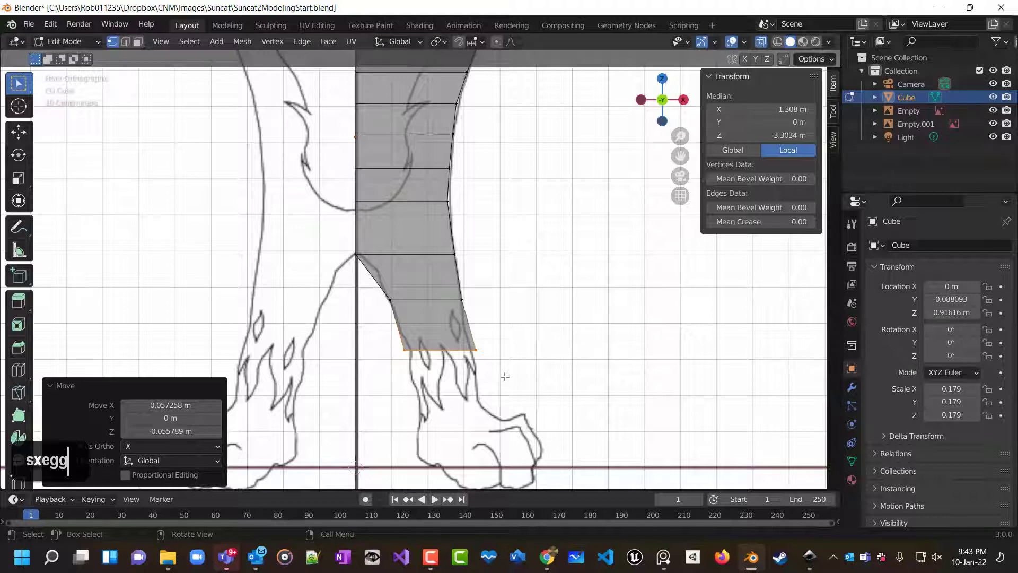
key("s")
key("x")
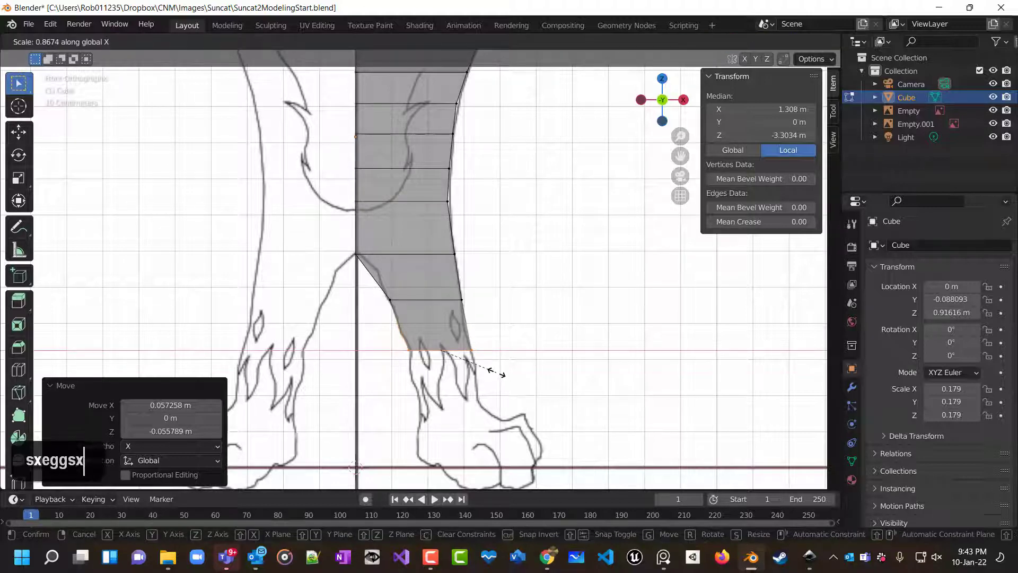
left_click(497, 373)
Extrude the leg edge down about 0.147 m and shift it about 0.025 m outward to follow the ankle.
key("e")
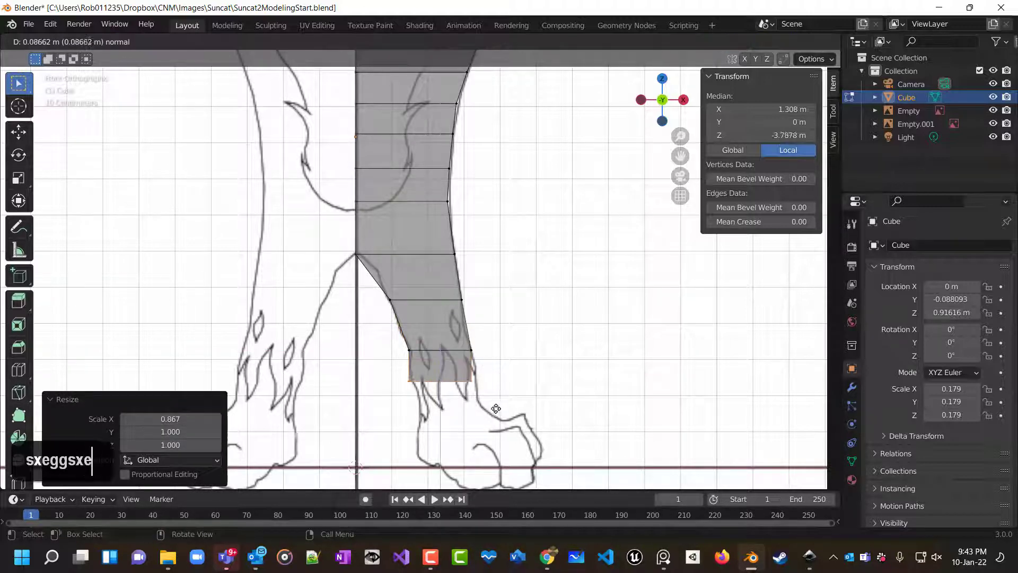
left_click(496, 426)
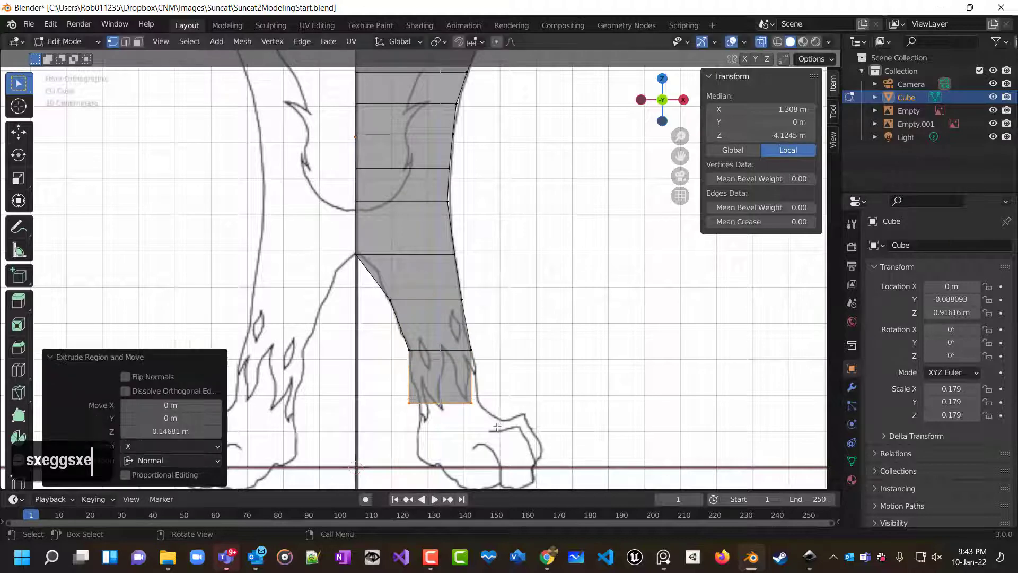
key("g")
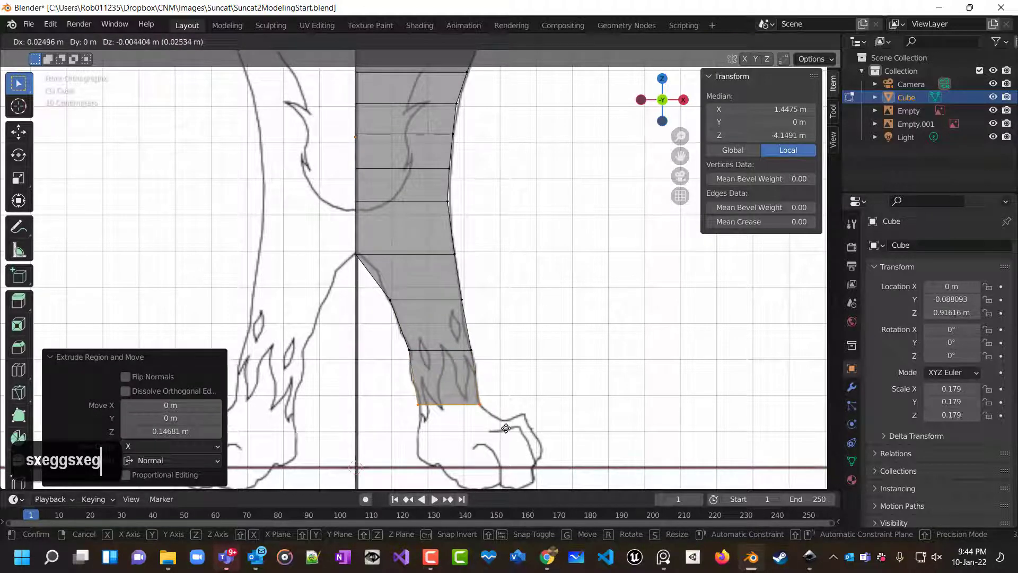
left_click(506, 428)
Scale the ankle edge along X by about 0.955.
key("s")
key("x")
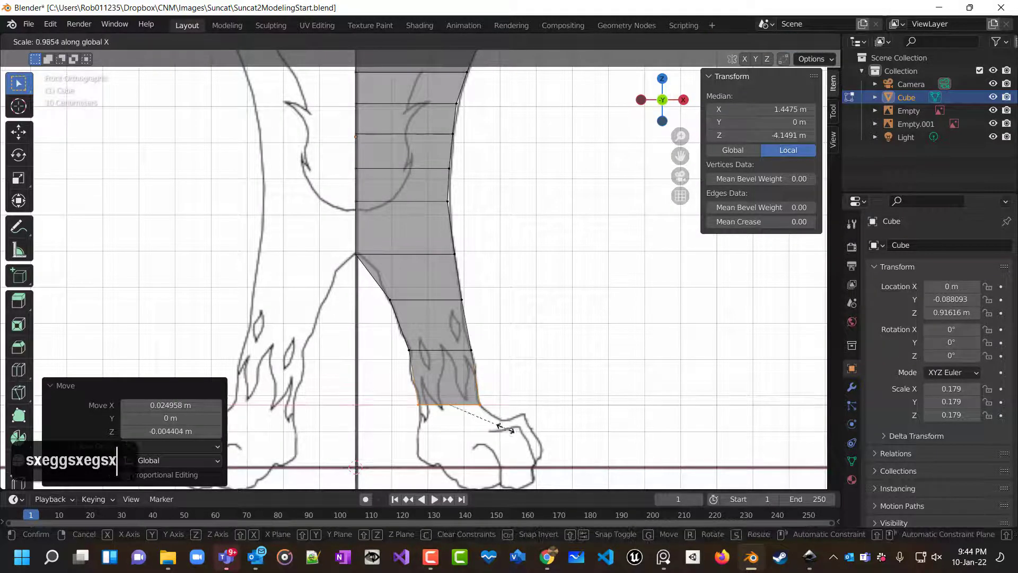
left_click(503, 426)
Extrude the ankle edge down about 0.167 m to the foot's base, nudge it about 0.015 m outward and deselect.
scroll(522, 435, "down", 2)
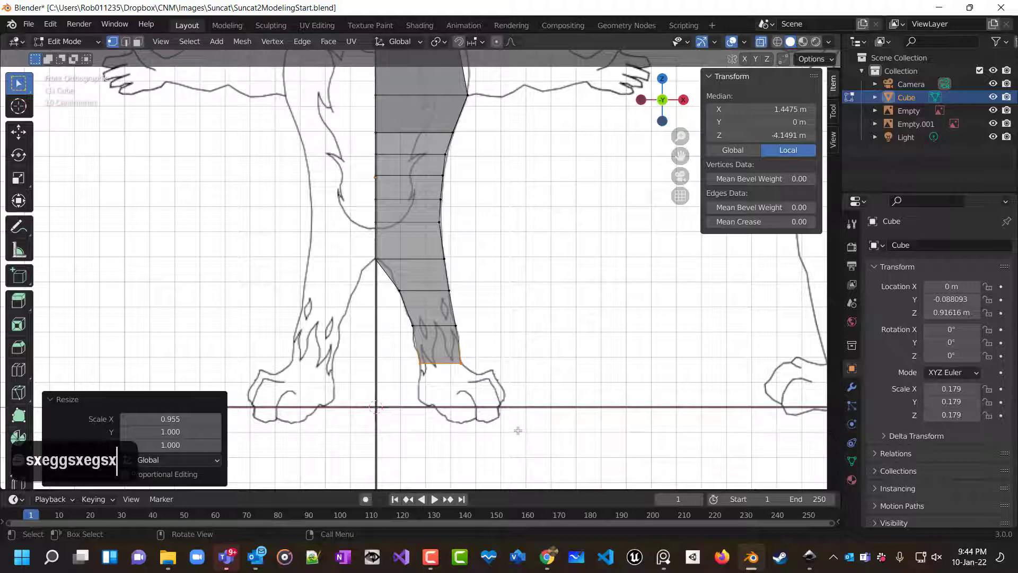
key("e")
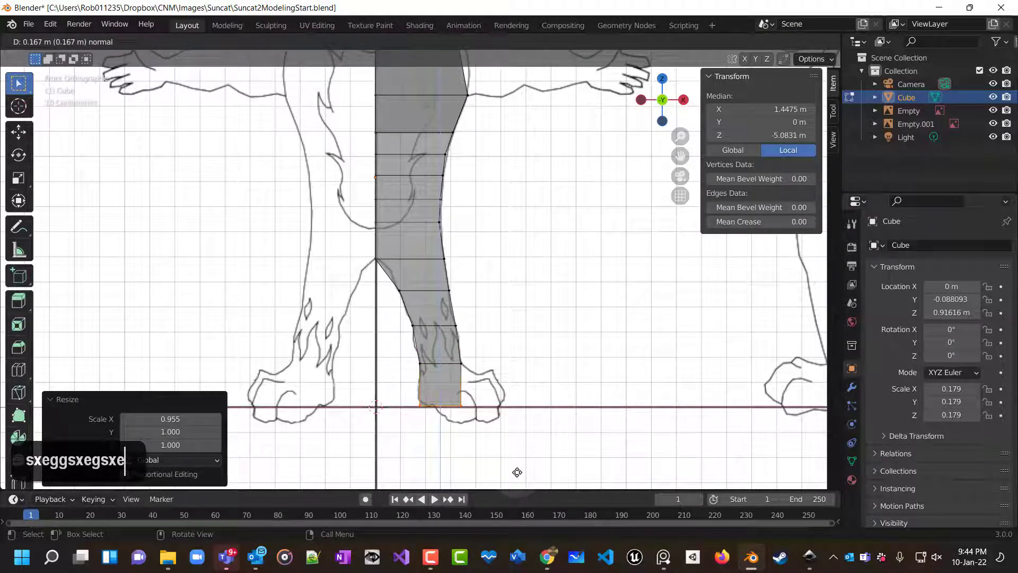
left_click(517, 472)
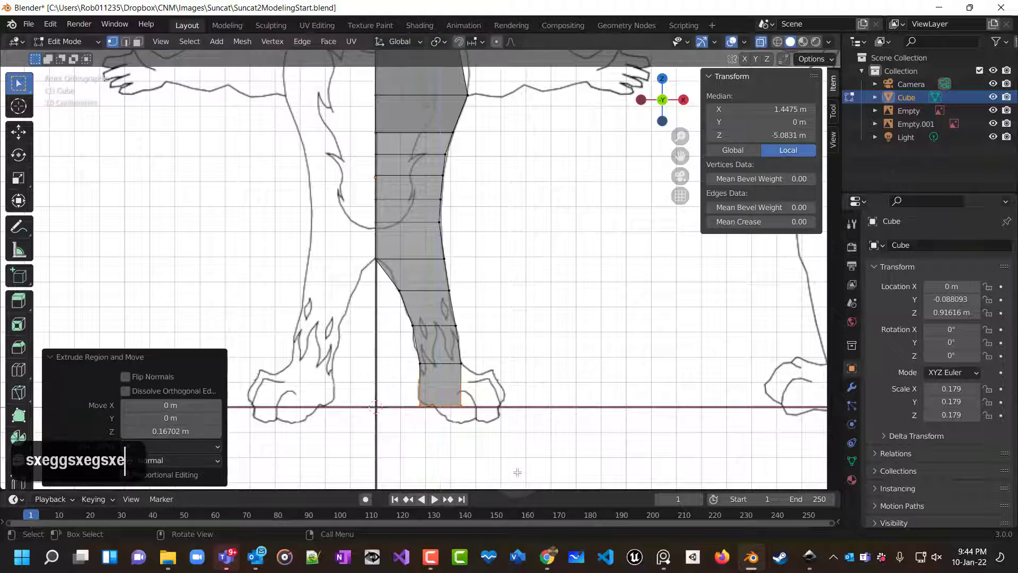
key("g")
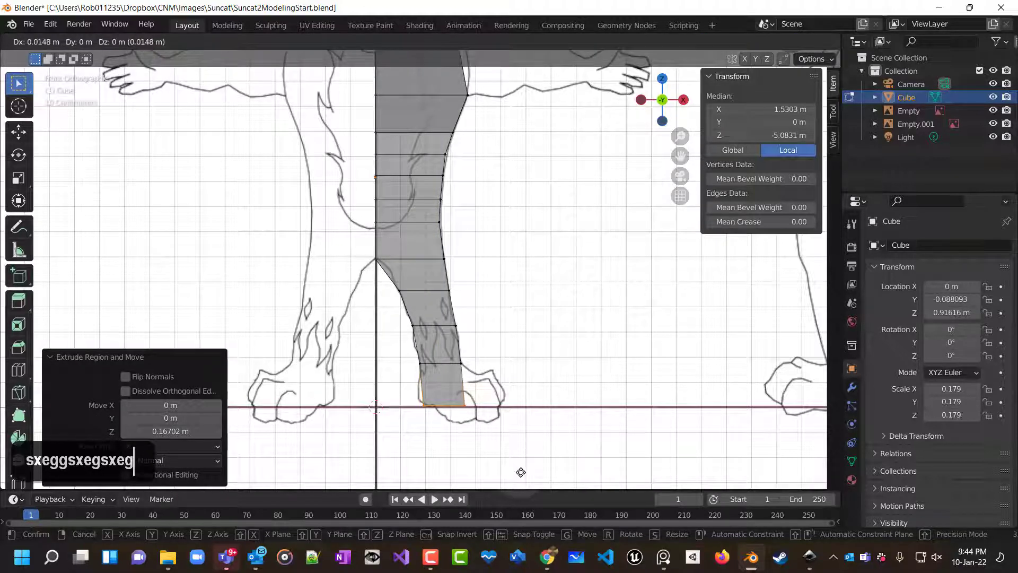
left_click(520, 471)
left_click(440, 407)
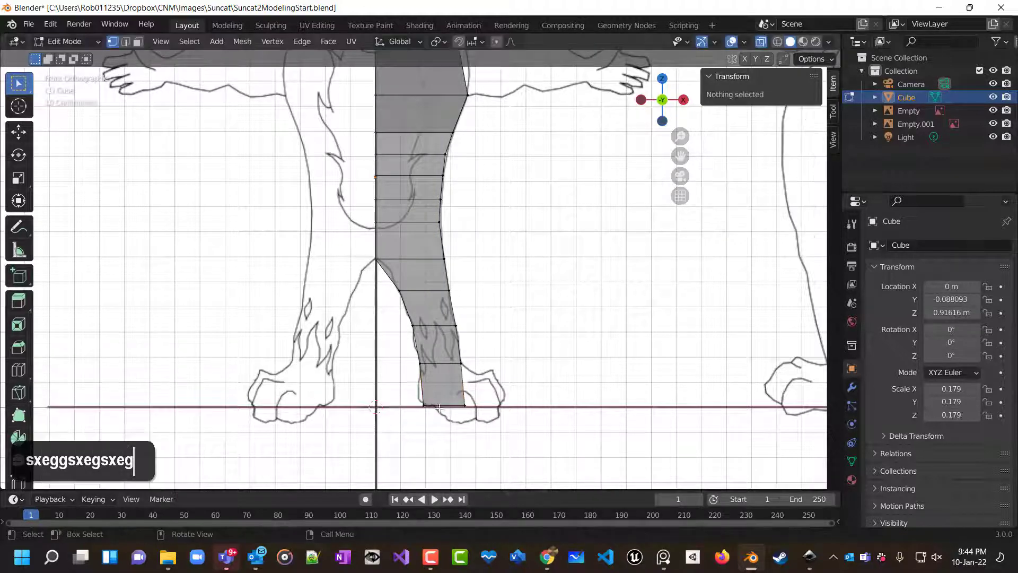
Select the whole modeled half of the body and open the Add Modifier list in the modifier properties.
middle_click_drag(604, 398, 605, 421)
scroll(609, 413, "down", 5)
scroll(609, 412, "up", 4)
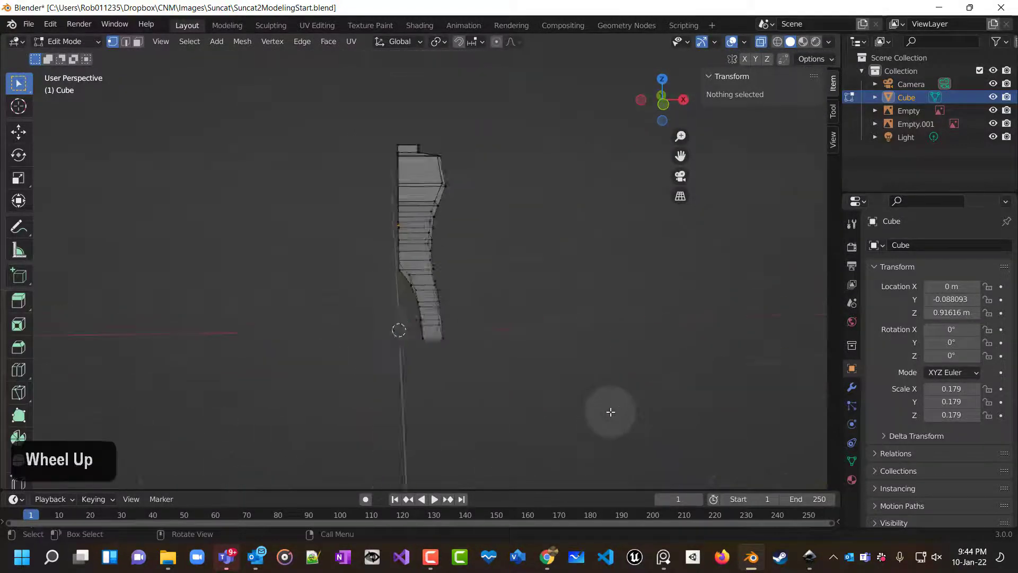
key("KP_1")
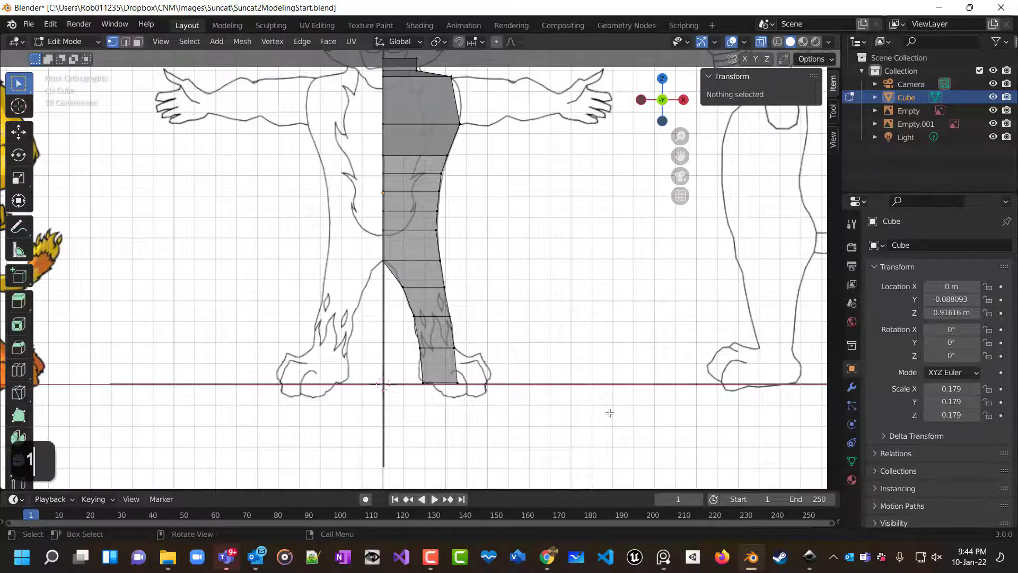
scroll(609, 412, "up", 1)
scroll(610, 412, "down", 3)
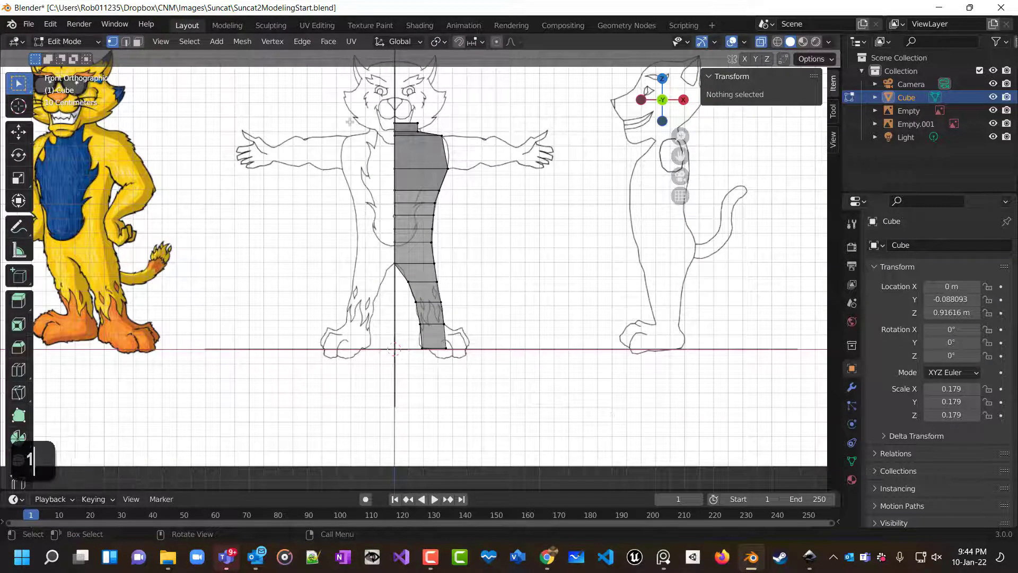
left_click_drag(356, 114, 467, 322)
left_click_drag(482, 390, 482, 391)
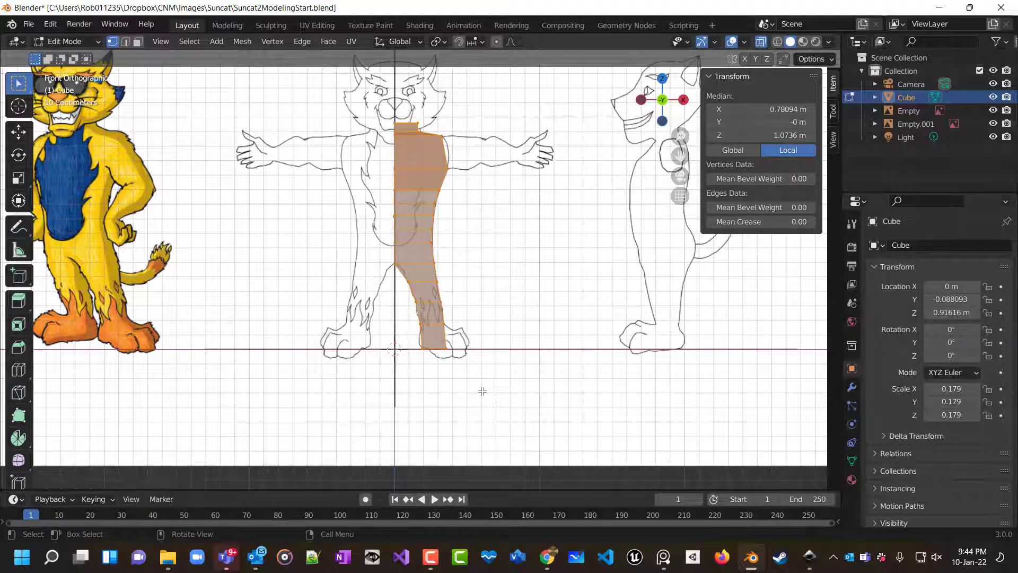
left_click(851, 388)
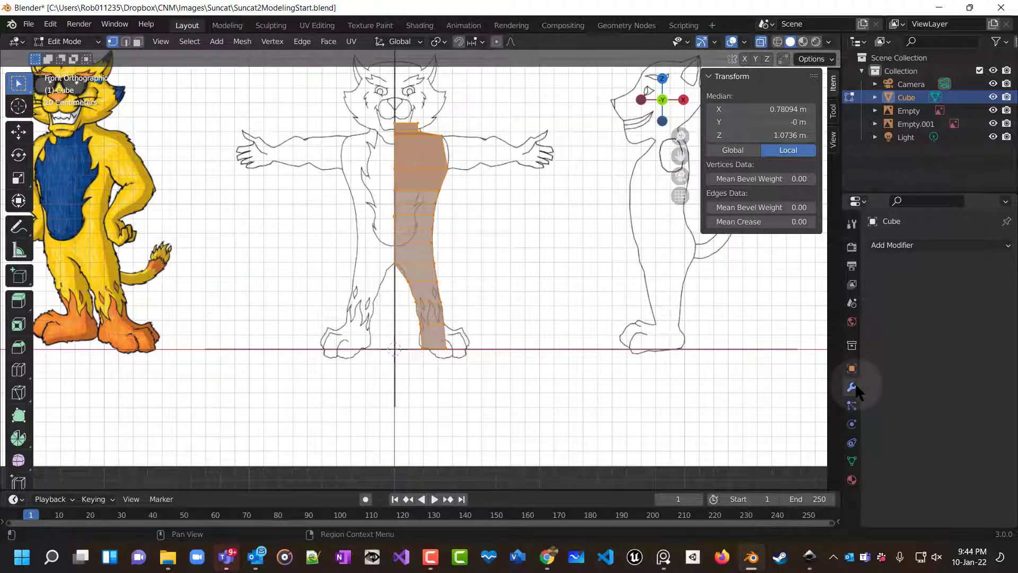
left_click(904, 246)
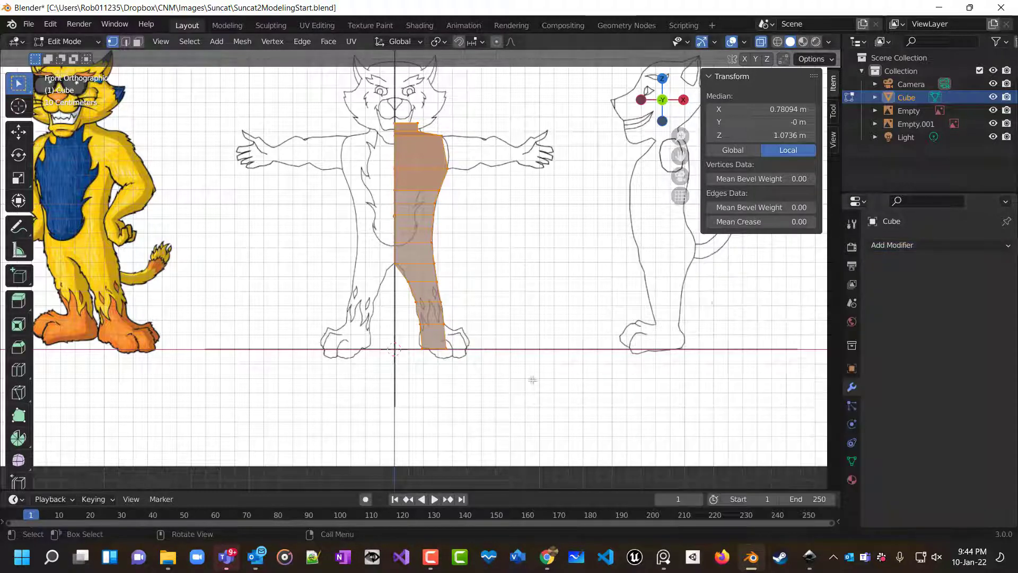
left_click(880, 247)
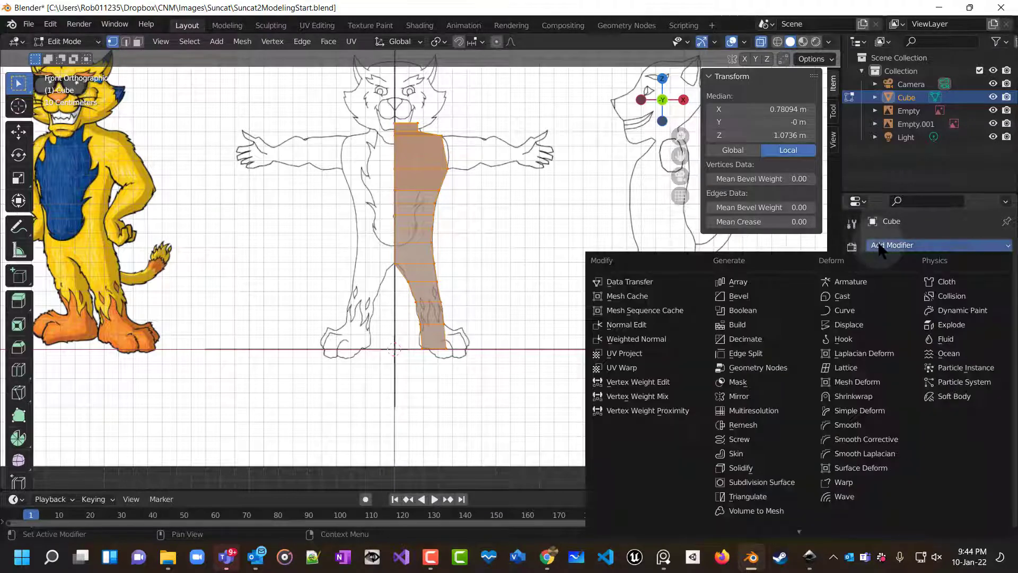
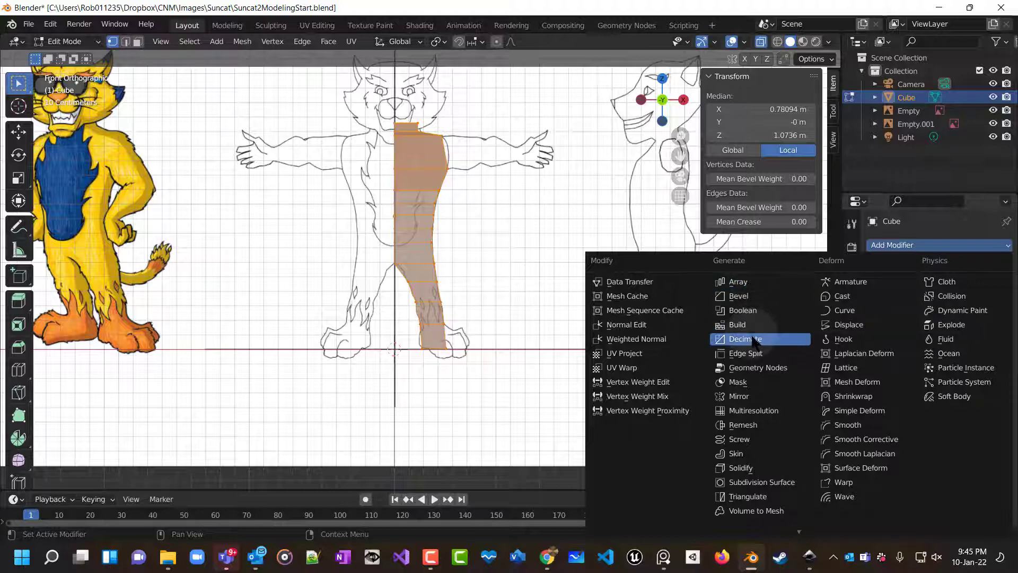
Add a Mirror modifier to the body and turn off X-ray to view the mirrored shape in perspective.
left_click(737, 397)
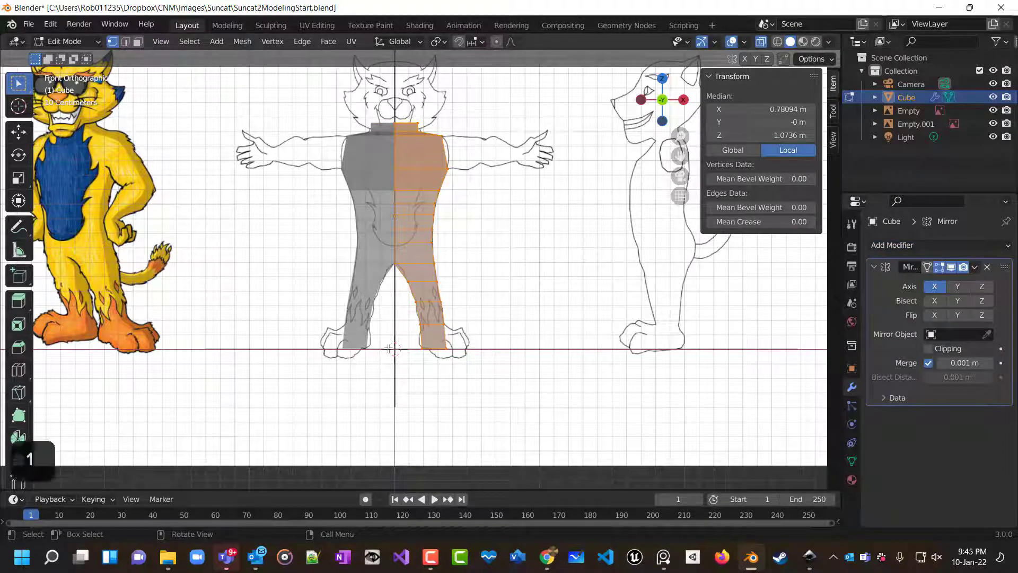
middle_click_drag(384, 347, 418, 344)
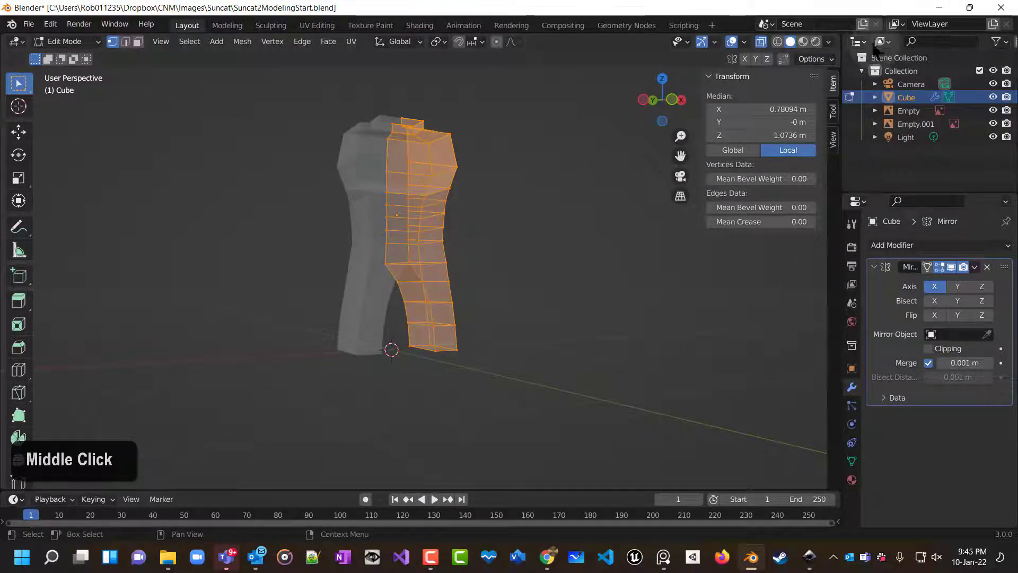
left_click(760, 42)
middle_click_drag(568, 274, 534, 327)
Test moving a vertex at the bottom of the foot to check the mirror seam.
left_click(449, 347)
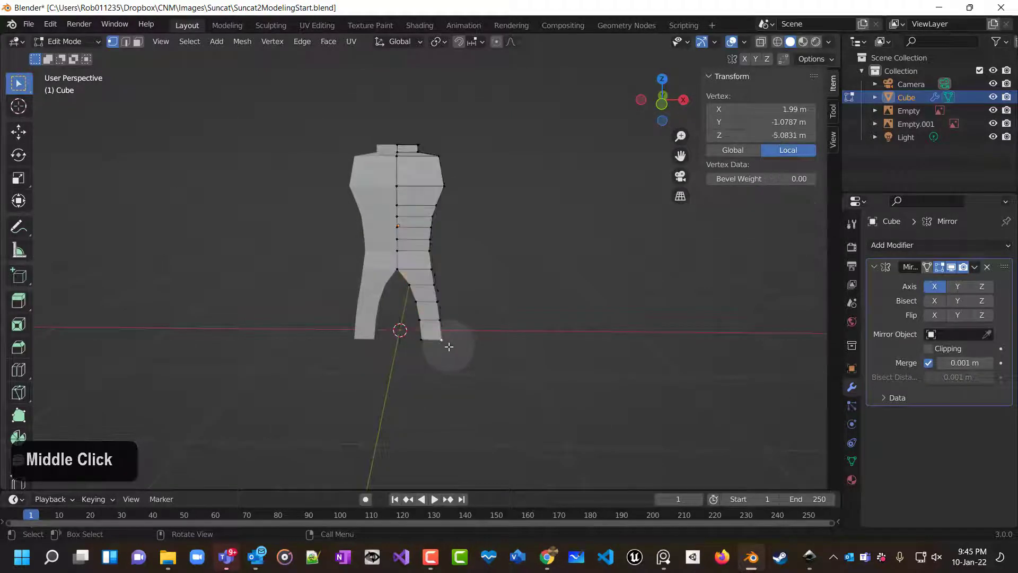
key("g")
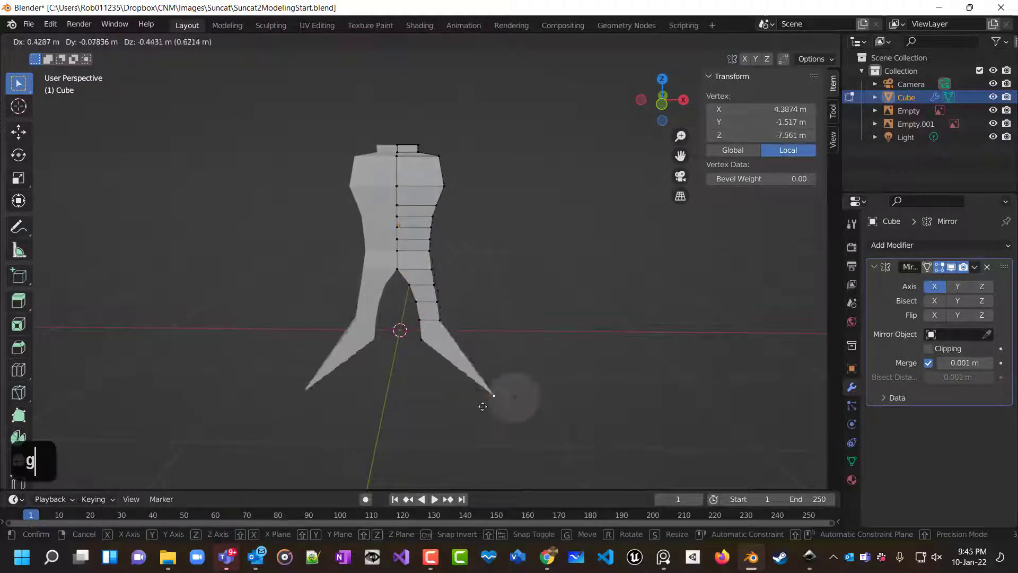
right_click(531, 346)
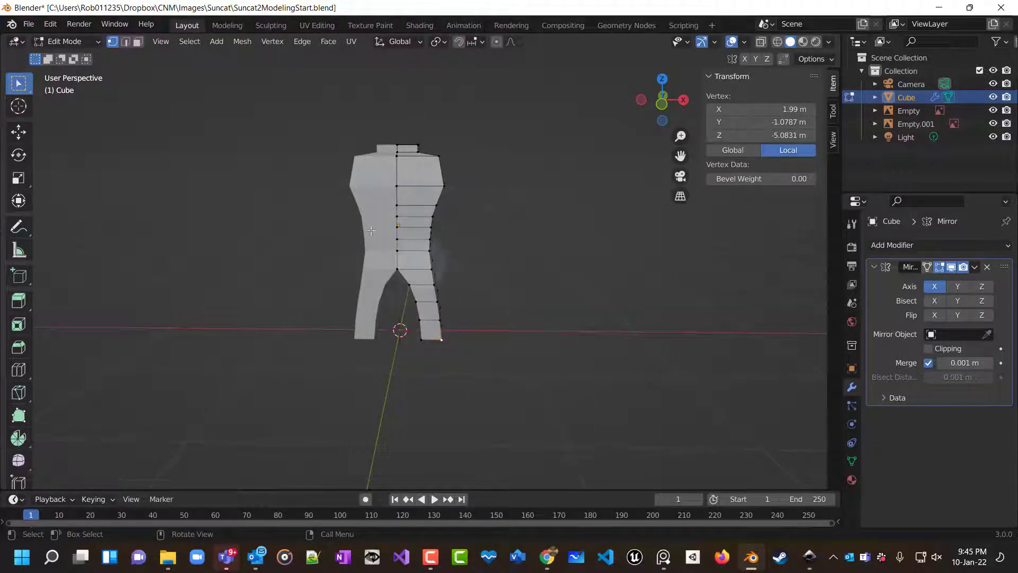
Enable the Mirror modifier's Clipping option and test it by moving the foot's centre vertex, then deselect.
mouse_move(550, 297)
middle_mouse_down()
mouse_move(522, 215)
mouse_move(561, 180)
mouse_move(543, 293)
middle_mouse_up()
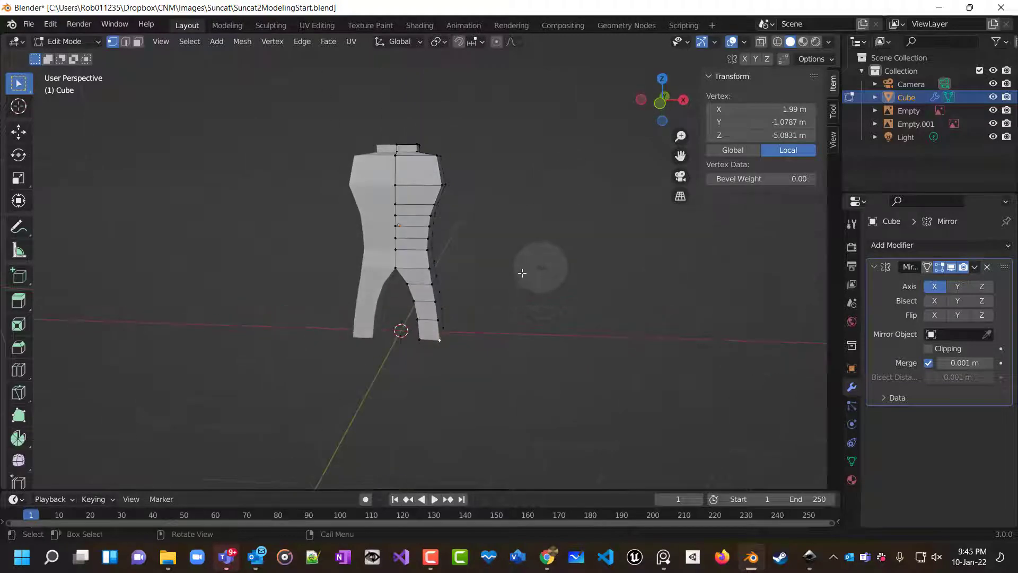
left_click(927, 348)
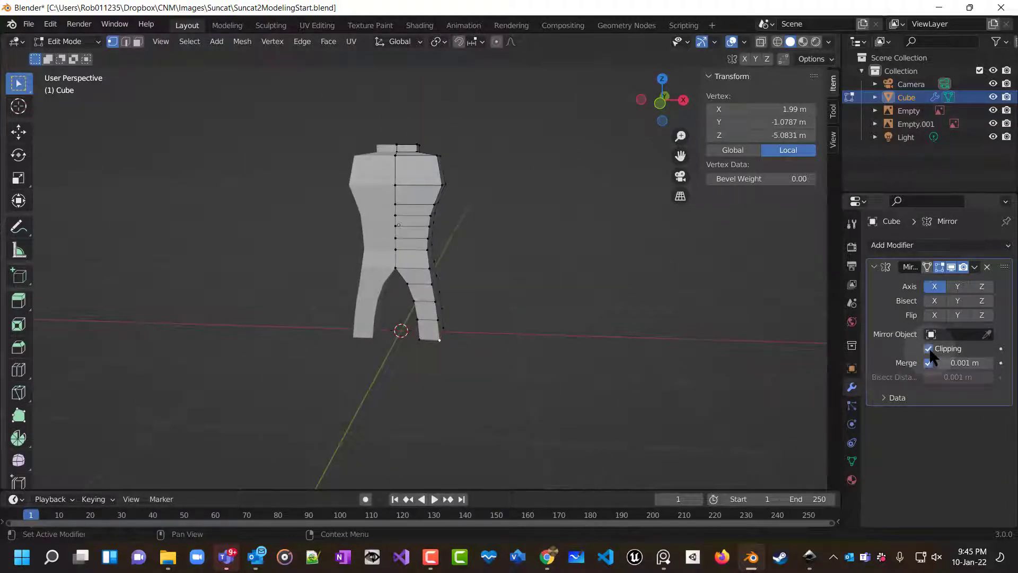
double_click(420, 344)
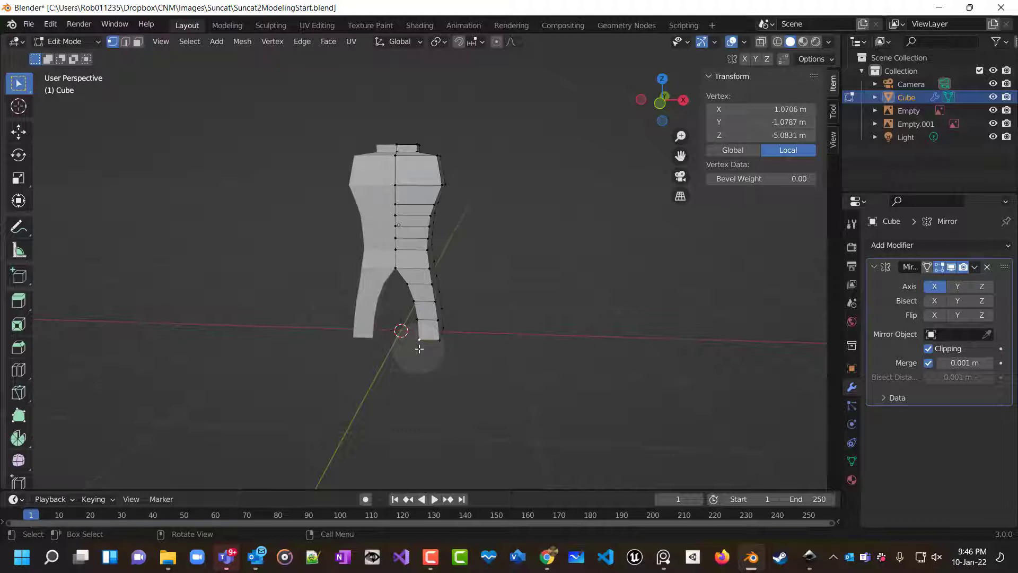
key("g")
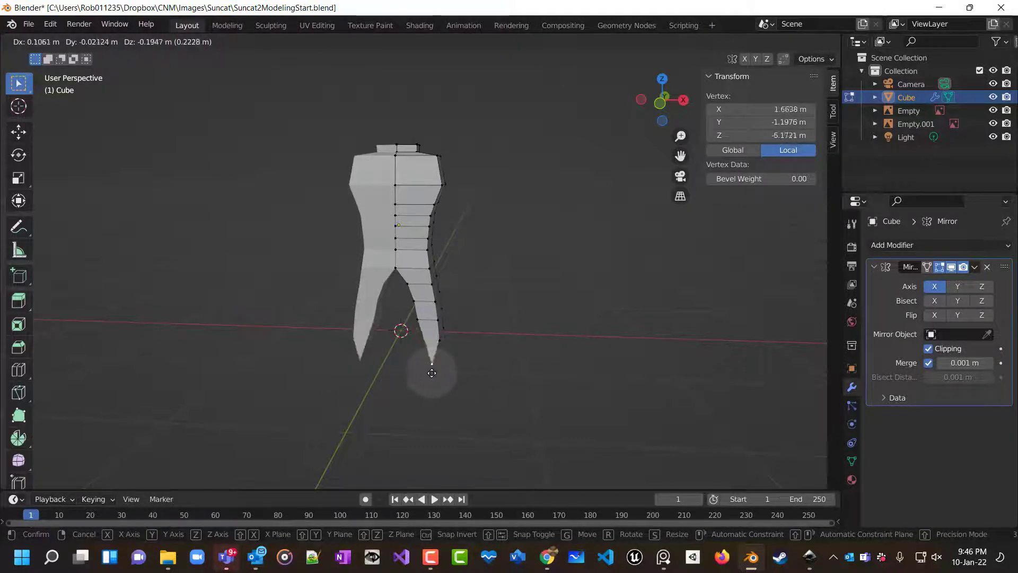
right_click(431, 373)
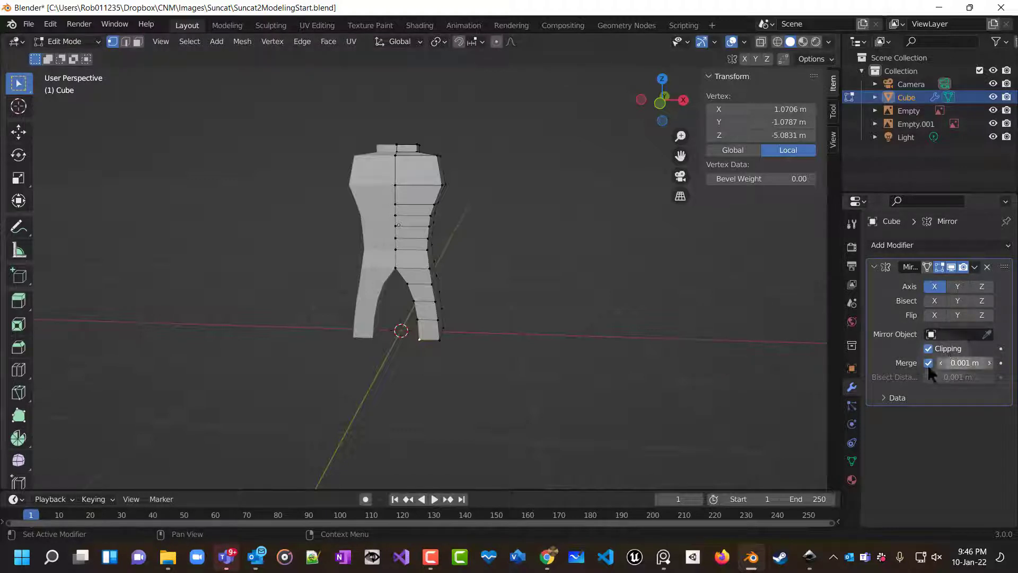
left_click(539, 321)
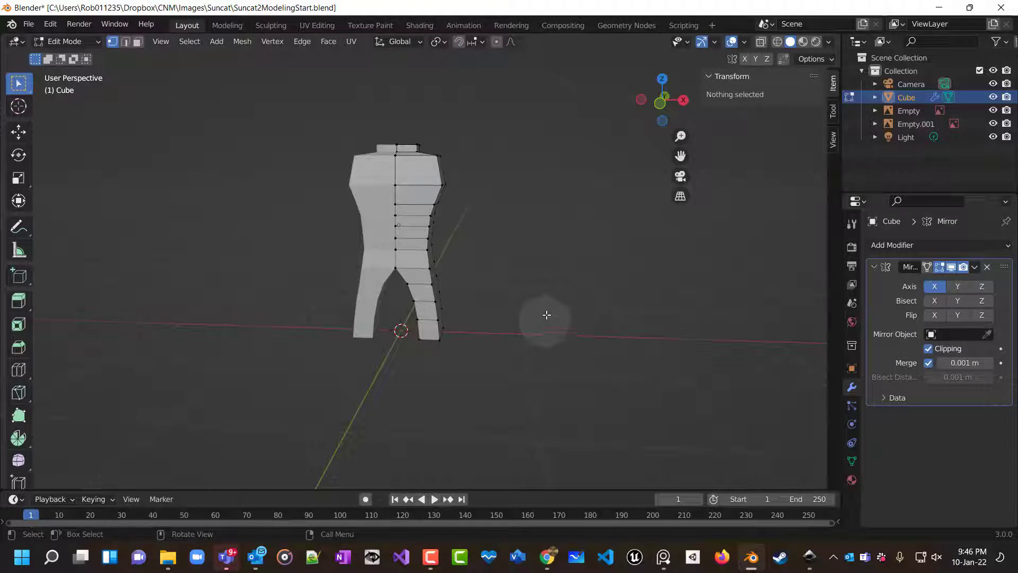
Select the shoulder's outer edge and extrude it outward about 0.264 m in front view to start the arm.
middle_click_drag(547, 314, 437, 184)
scroll(499, 326, "down", 1)
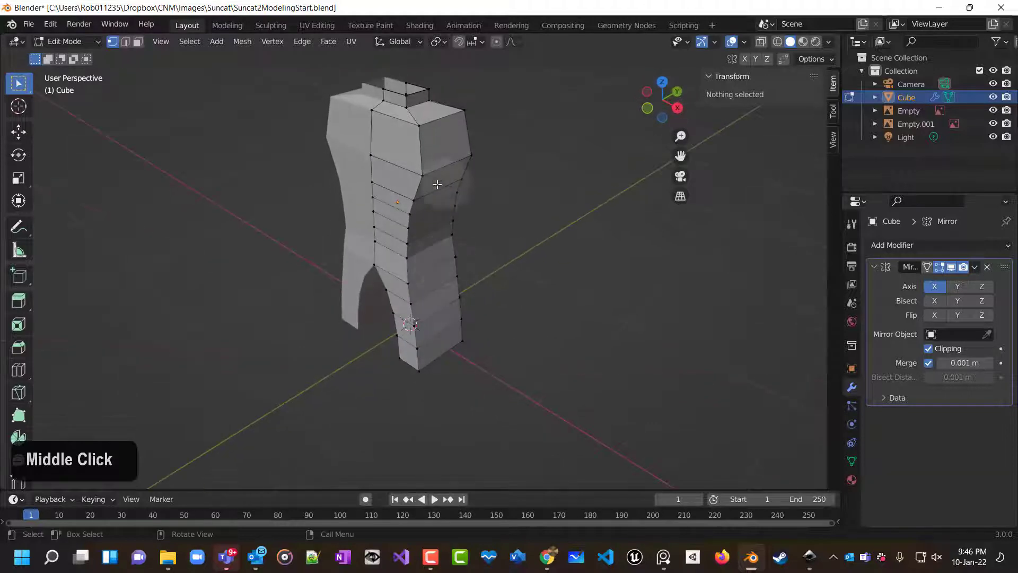
left_click(137, 42)
left_click(445, 142)
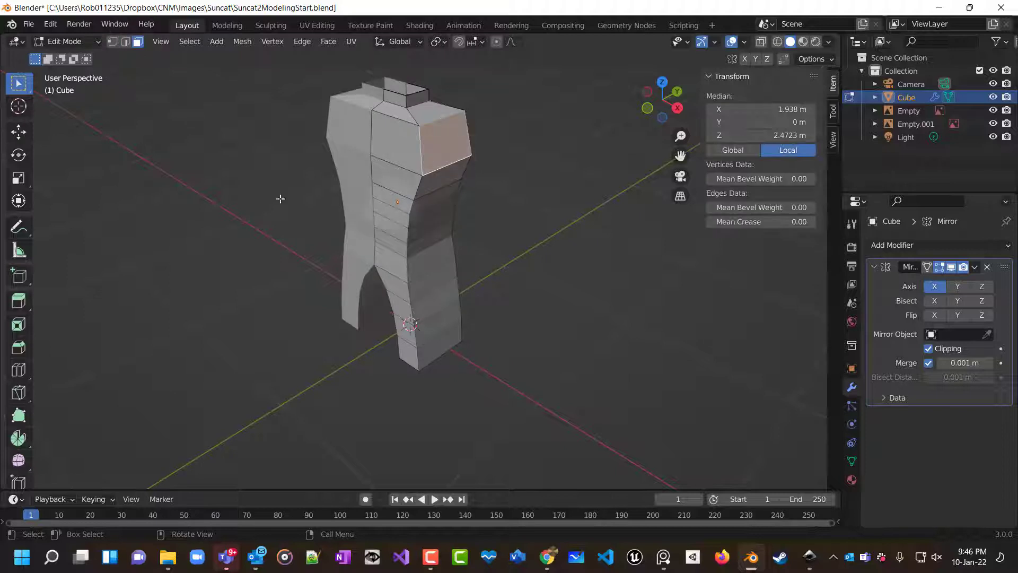
left_click(112, 41)
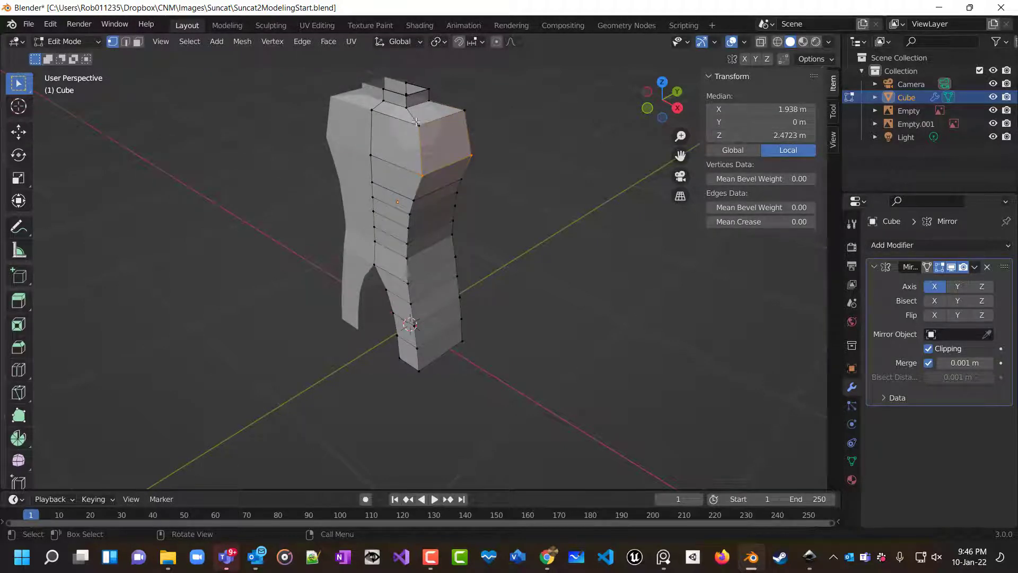
left_click(471, 112, "shift")
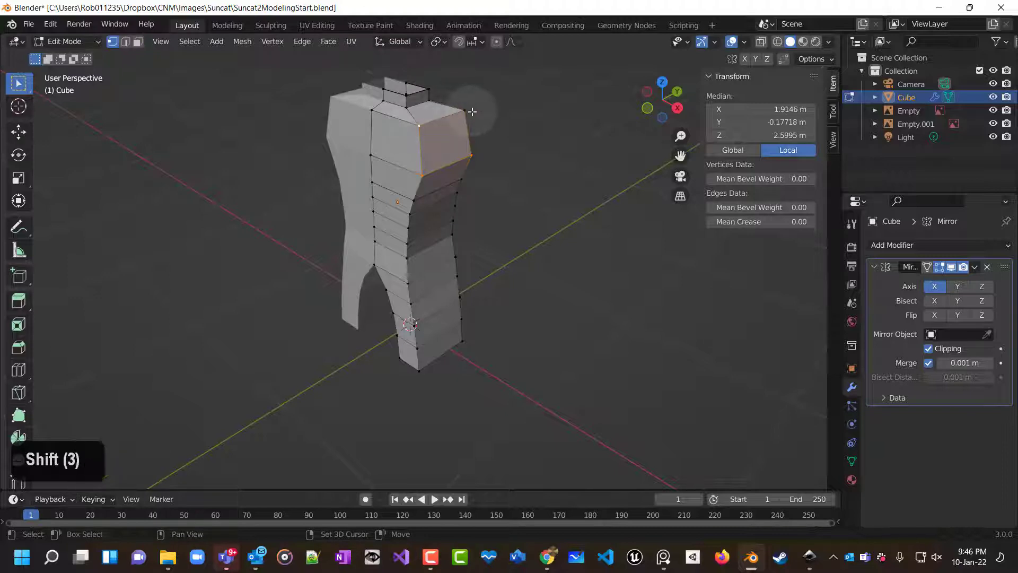
left_click(472, 111, "shift")
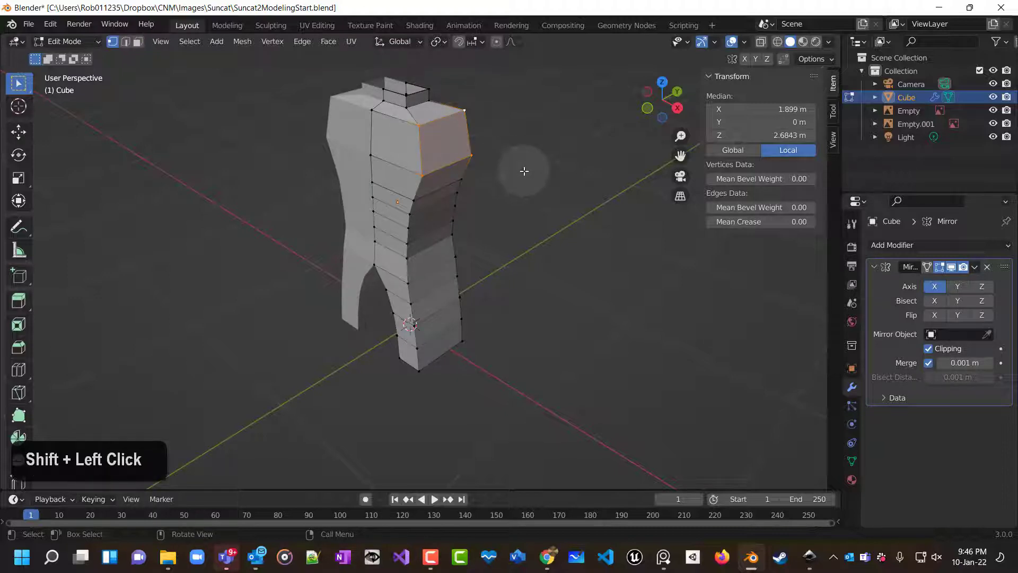
key("1")
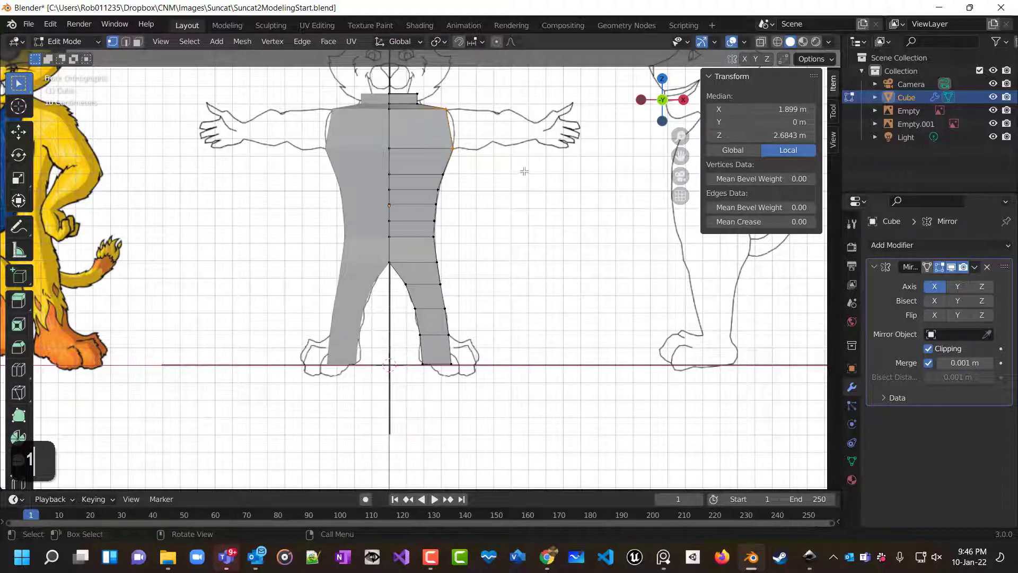
left_click(760, 39)
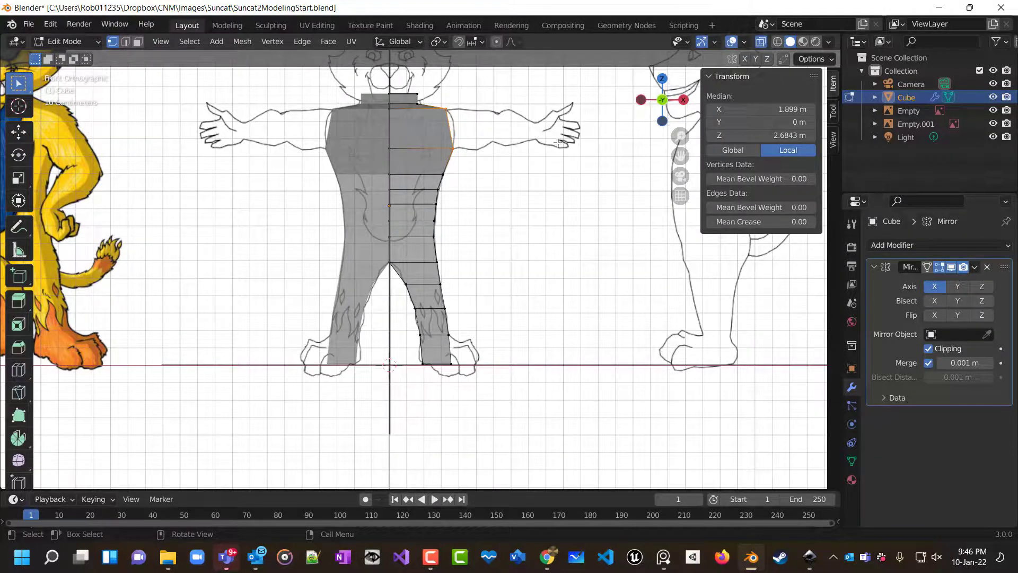
key("e")
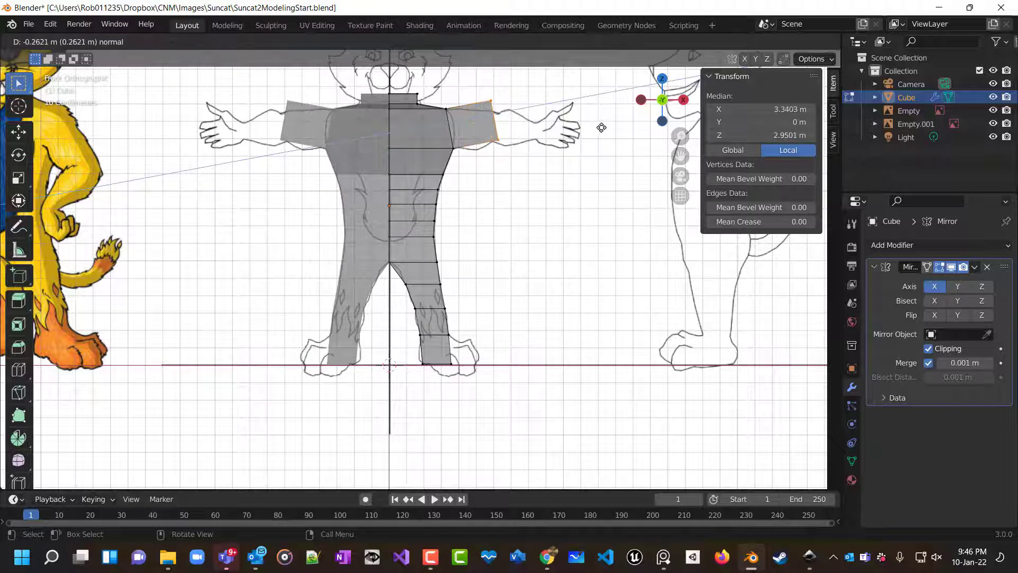
left_click(600, 128)
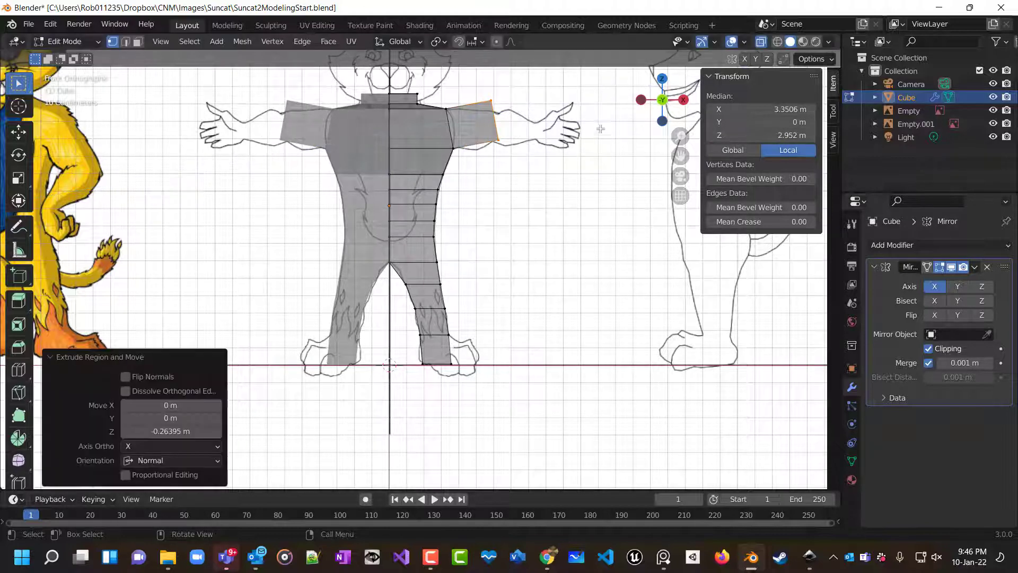
Lower the new arm edge about 0.037 m and rotate it about 14.8° to follow the sleeve outline.
key("g")
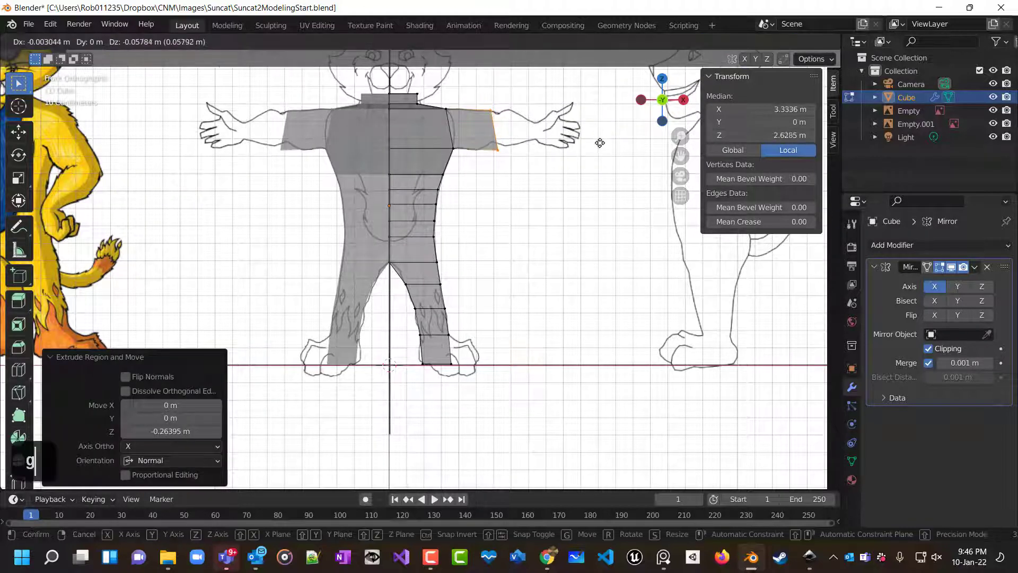
left_click(601, 138)
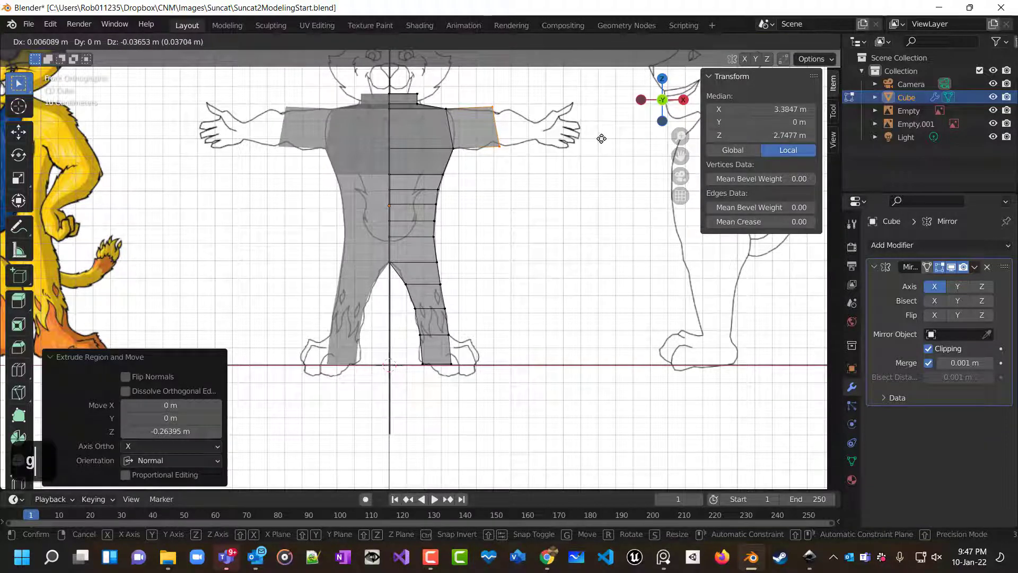
scroll(552, 148, "up", 2)
scroll(551, 149, "up", 2)
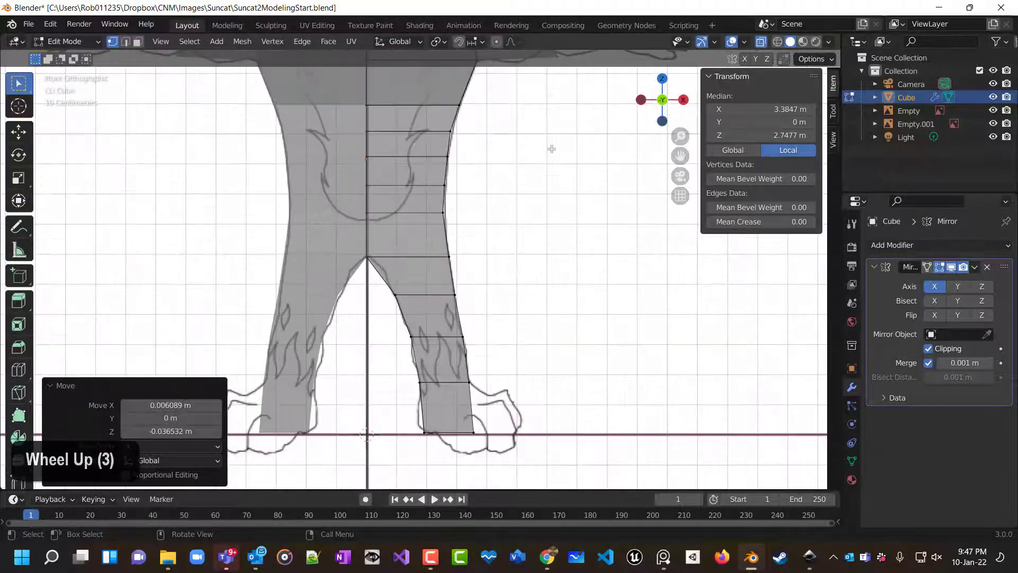
middle_click_drag(550, 150, 485, 210, "shift")
scroll(485, 210, "up", 2)
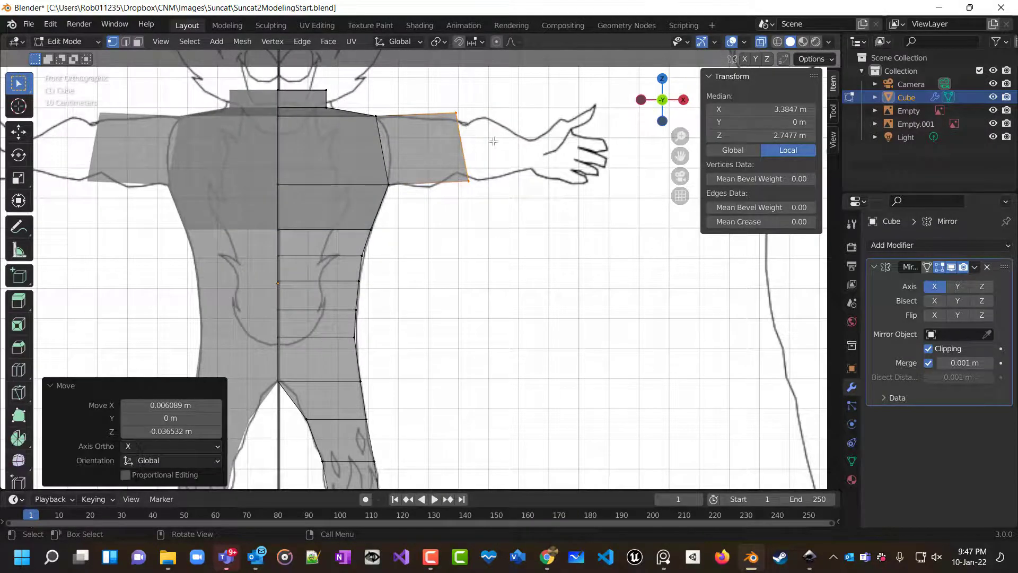
key("r")
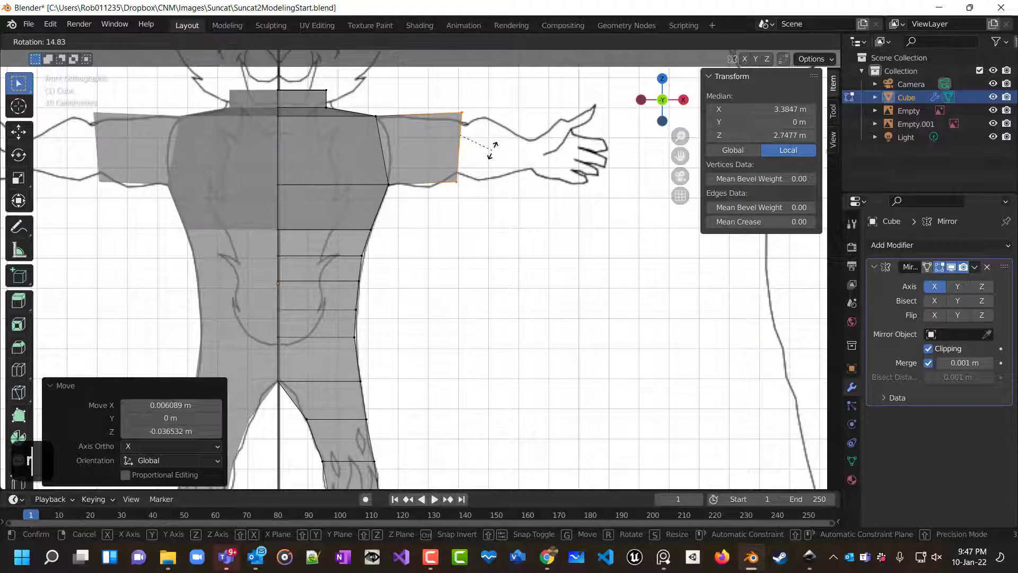
left_click(492, 150)
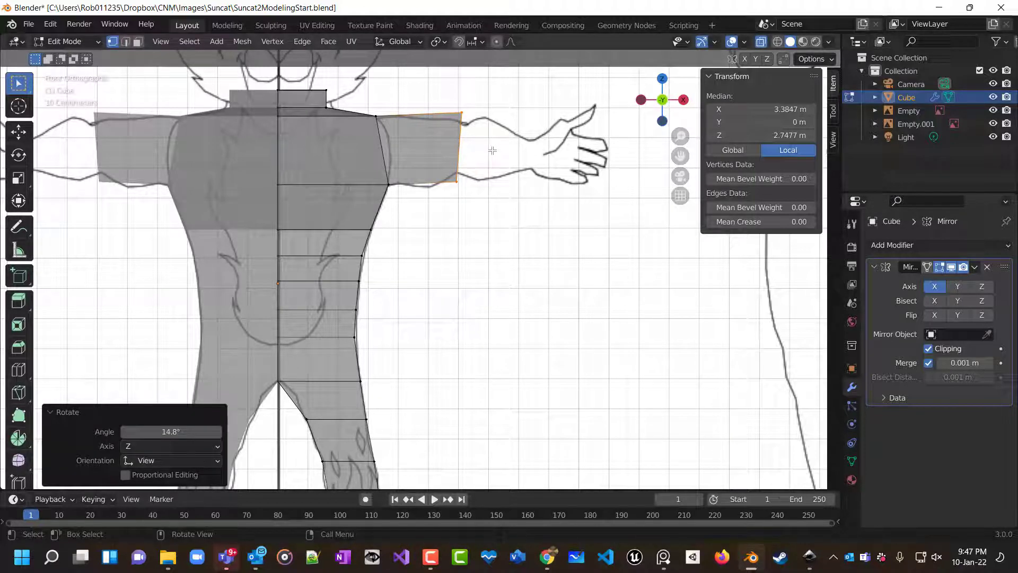
Scale the arm edge along Z to 0.786 and shift it about 0.014 m outward and down.
key("s")
key("z")
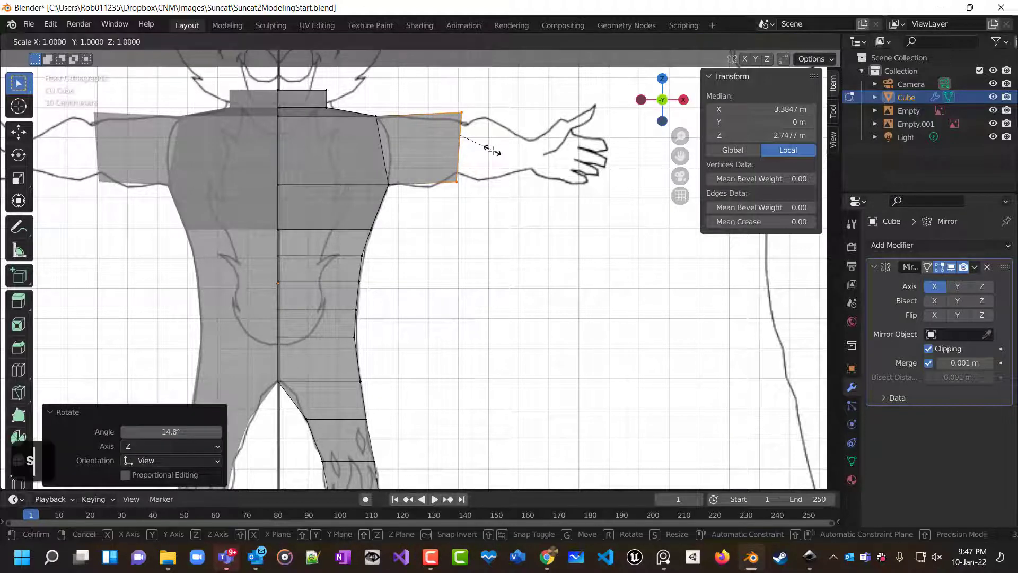
left_click(483, 147)
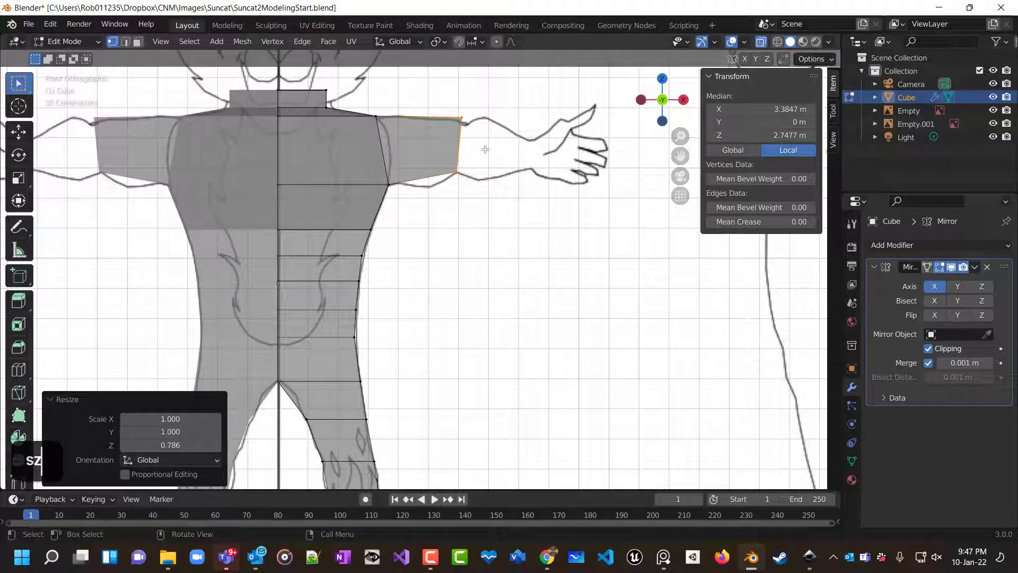
key("g")
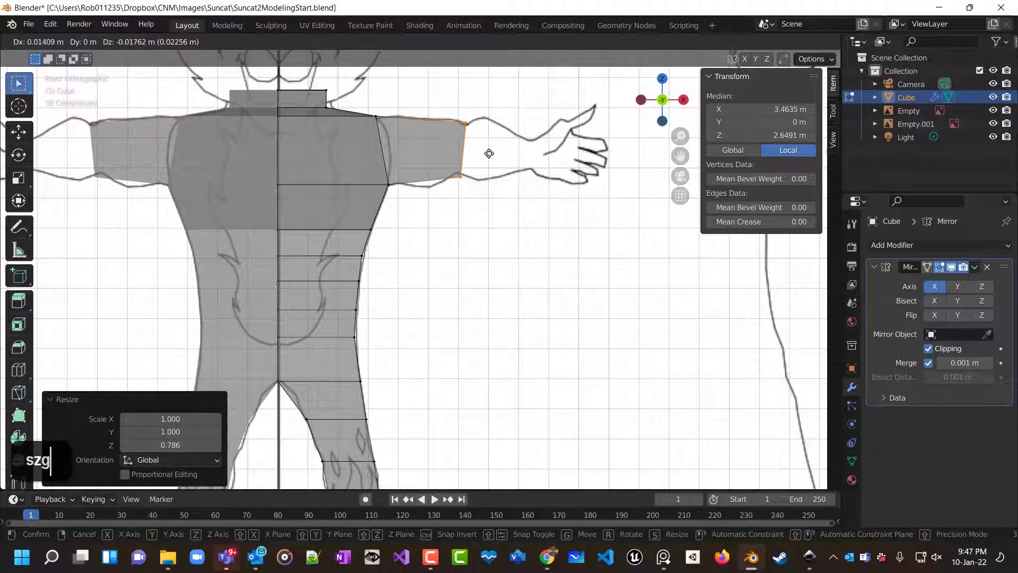
left_click(489, 153)
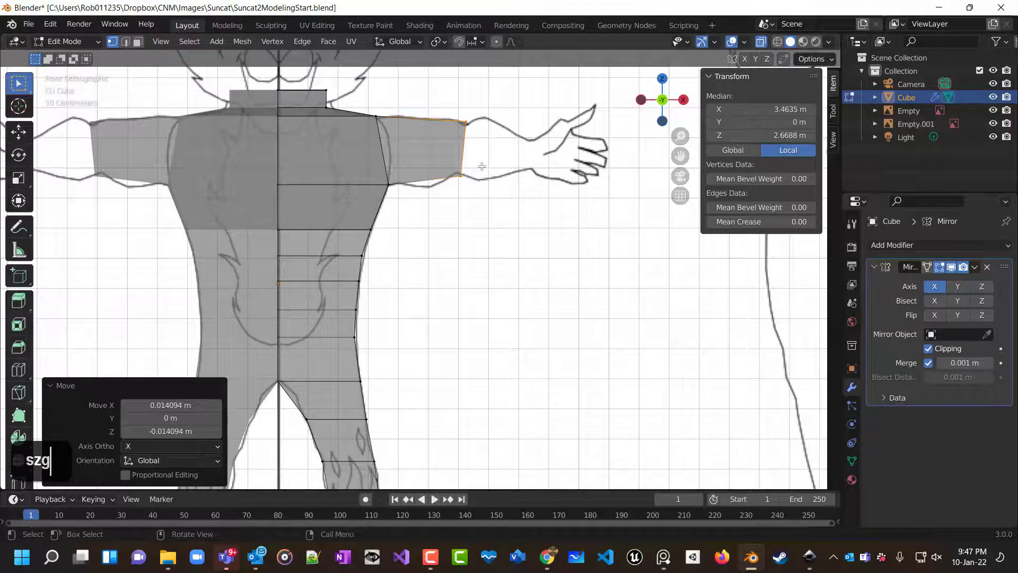
Extrude the arm edge about 0.222 m toward the wrist and scale it along Z to 0.582.
key("e")
left_click(548, 175)
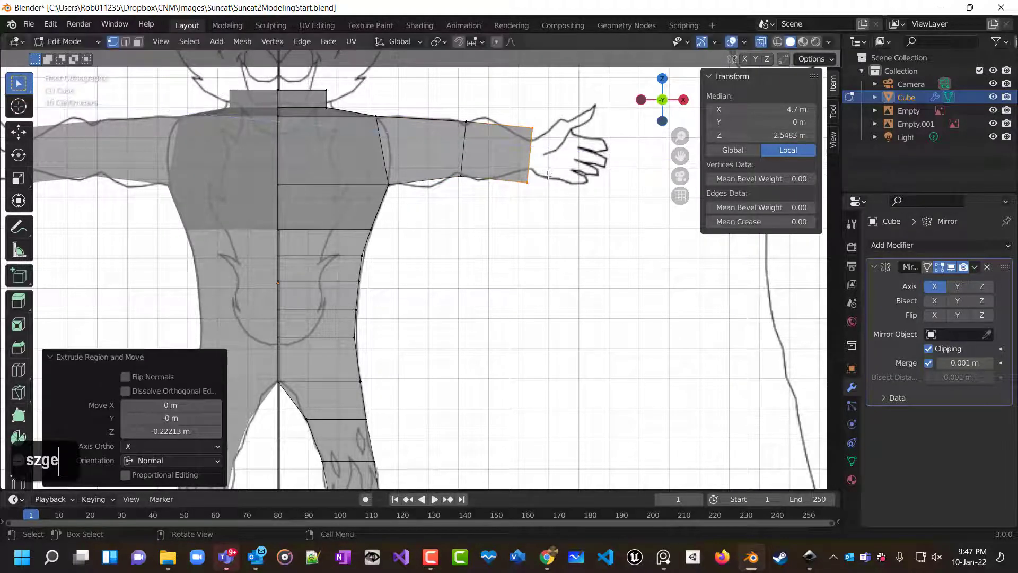
key("s")
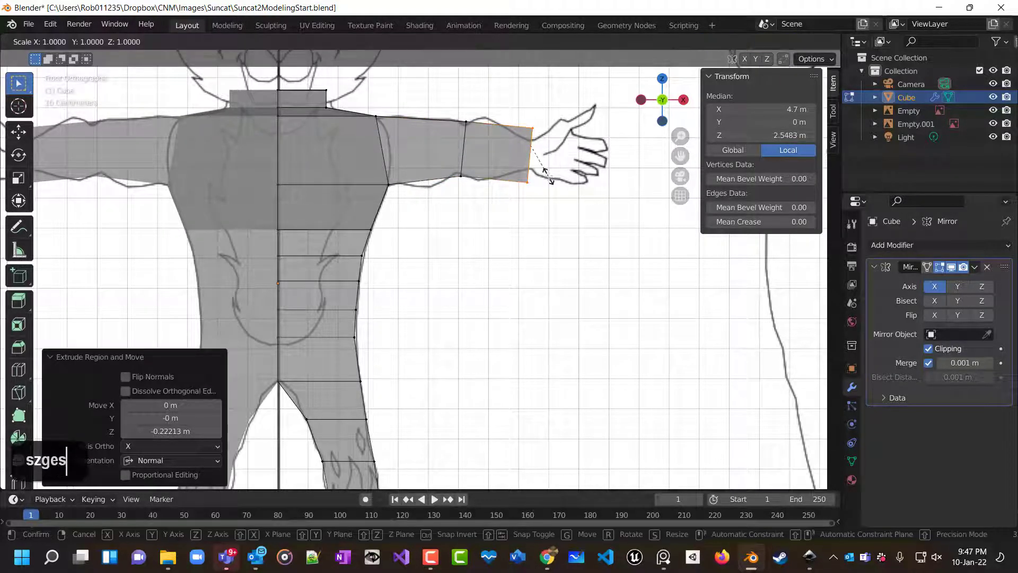
key("z")
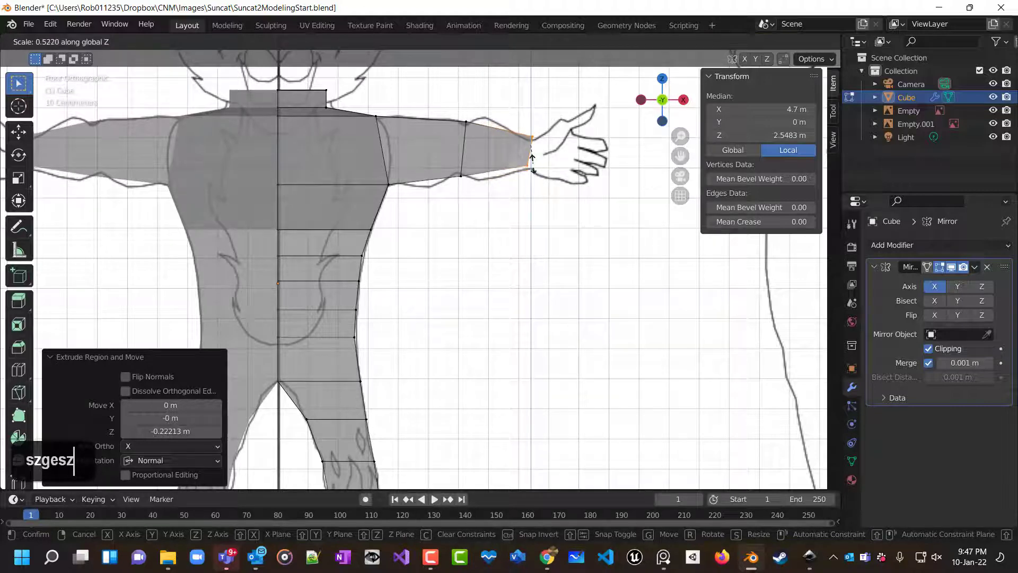
left_click(533, 167)
Rotate the wrist edge about -7.31° and lower it about 0.005 m.
key("r")
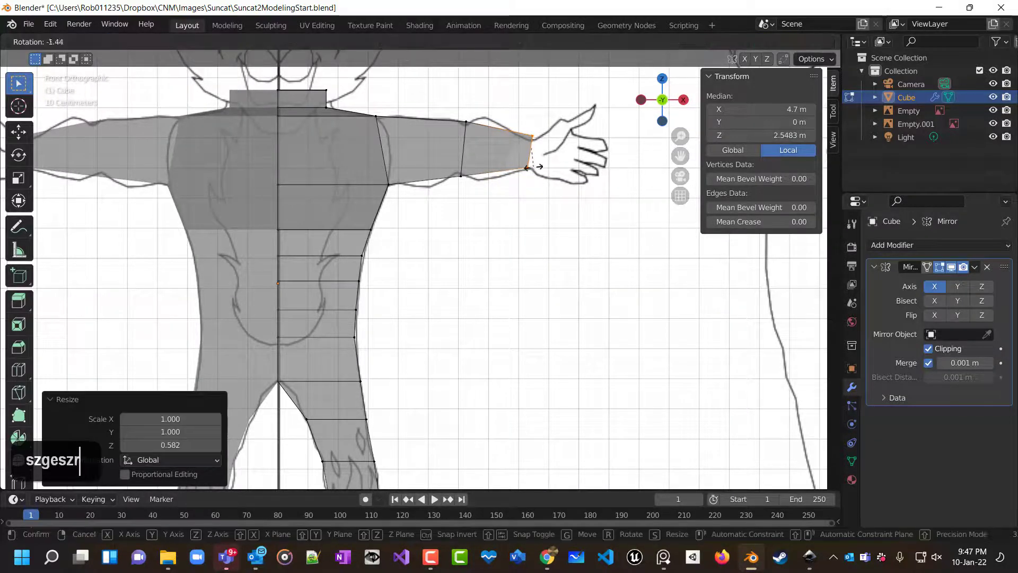
left_click(536, 164)
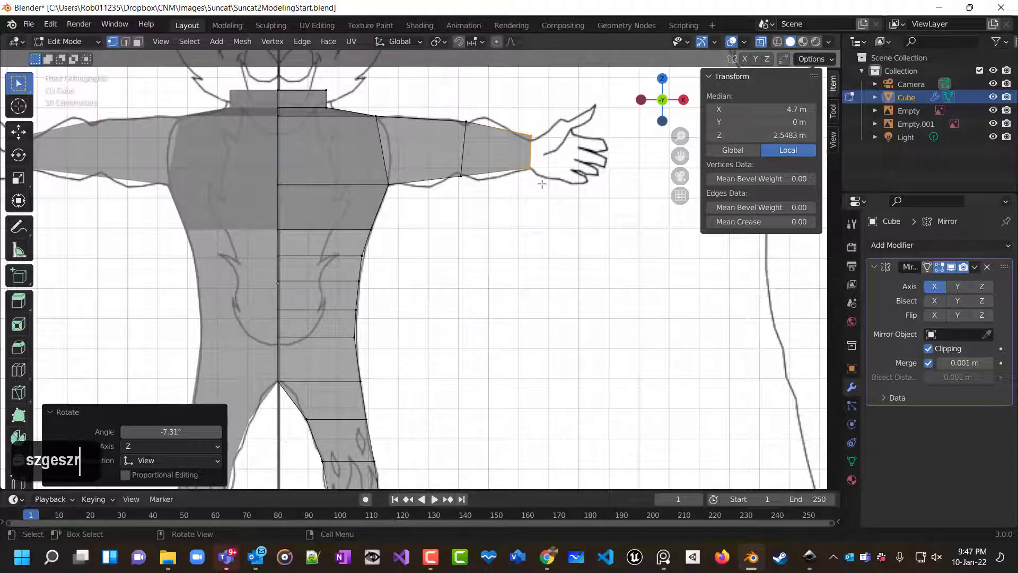
key("g")
left_click(542, 186)
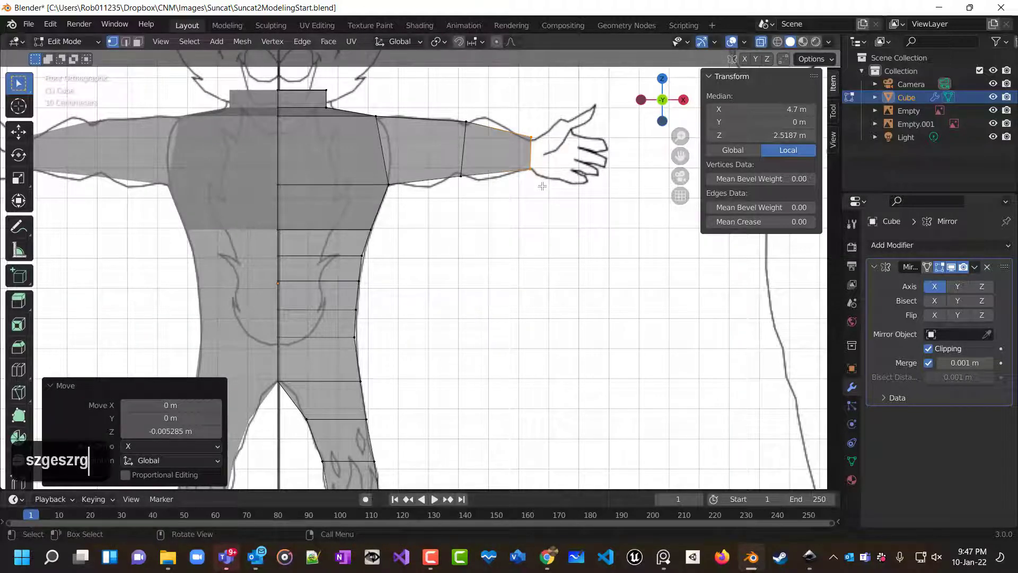
Extrude the wrist edge about 0.098 m into the hand and scale it along Z to 1.894.
key("e")
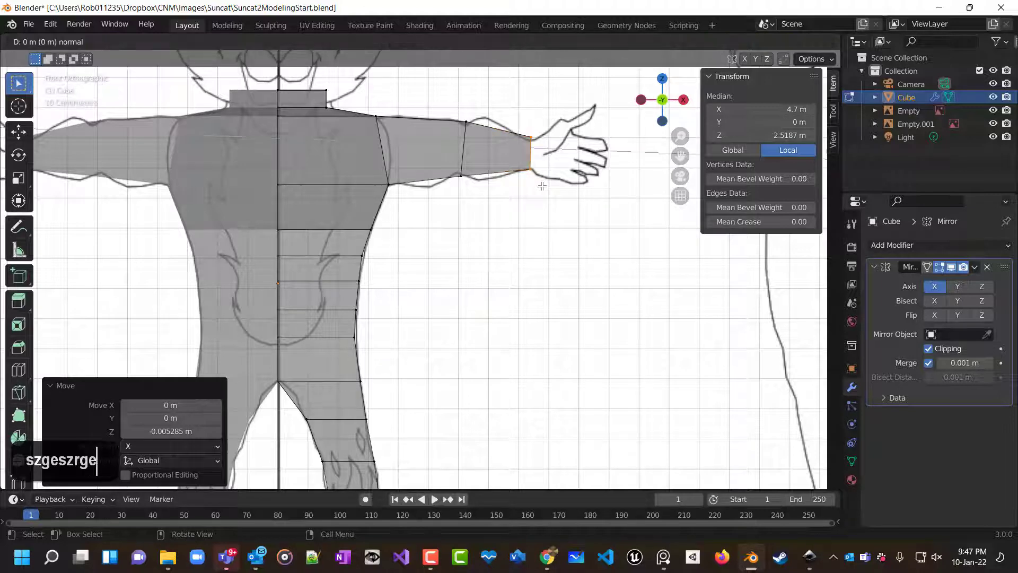
left_click(571, 182)
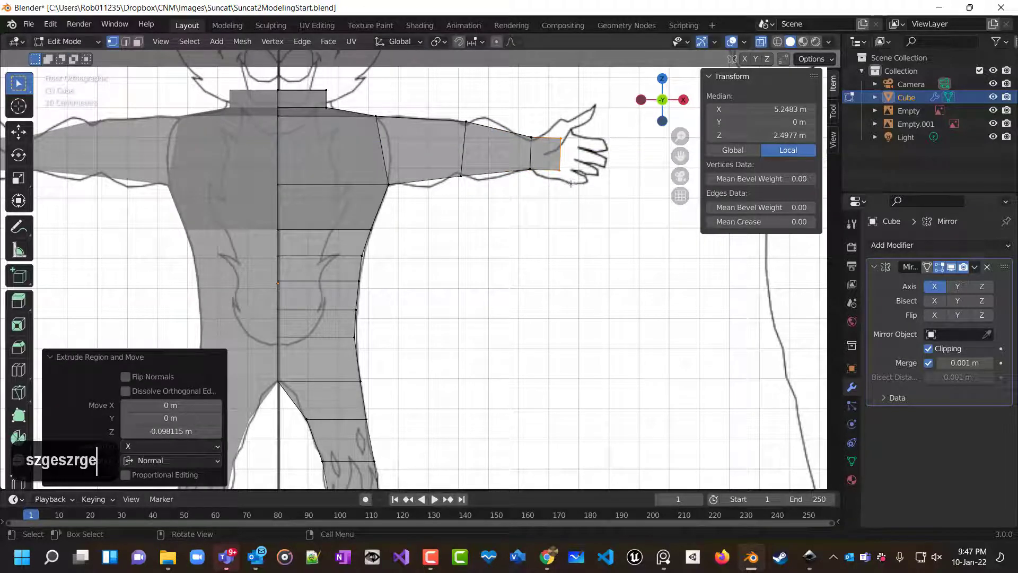
key("s")
key("z")
left_click(589, 215)
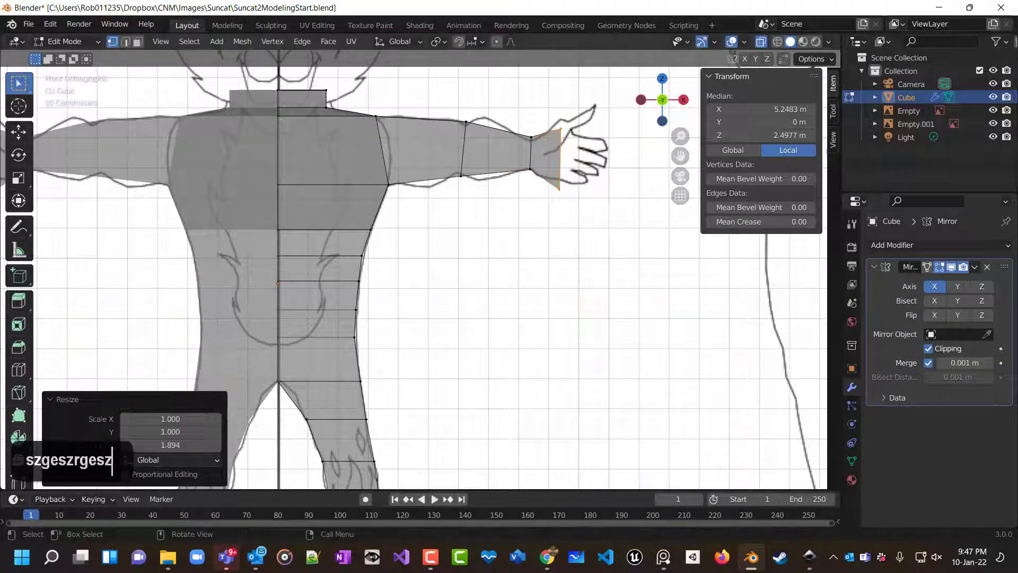
Raise the hand edge about 0.03 m and rotate it about 5.43° to follow the palm outline.
key("g")
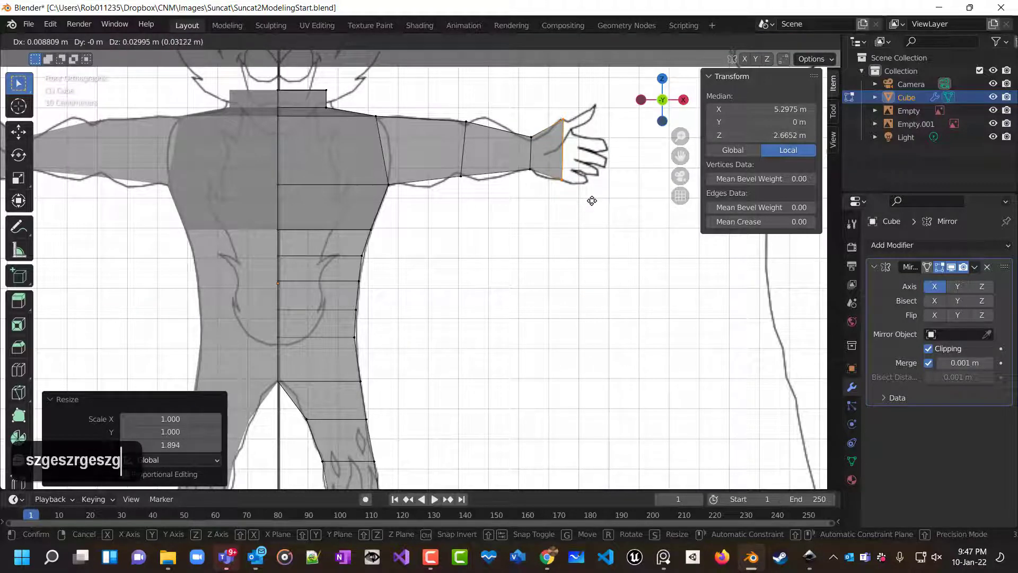
left_click(587, 200)
key("r")
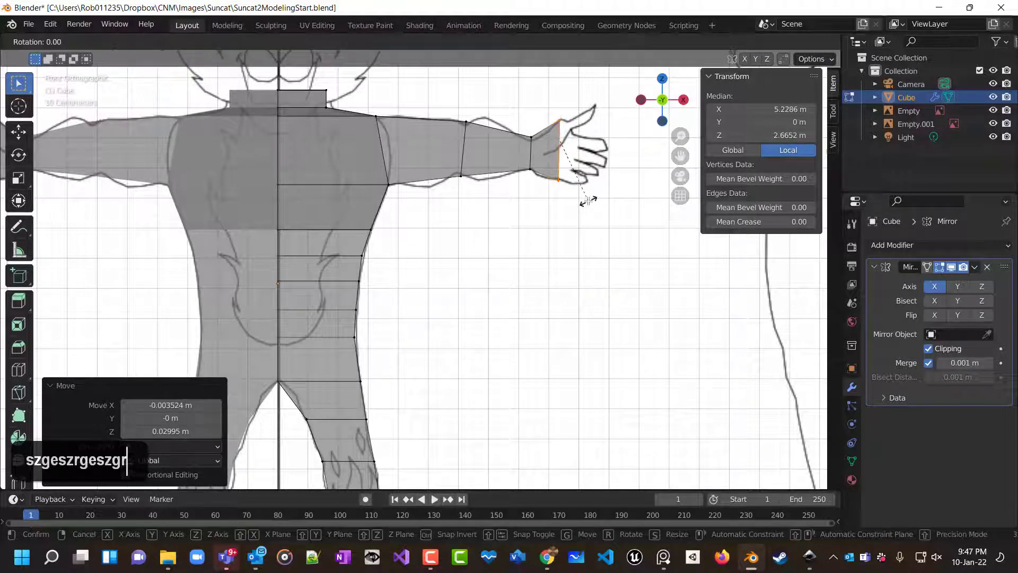
left_click(583, 206)
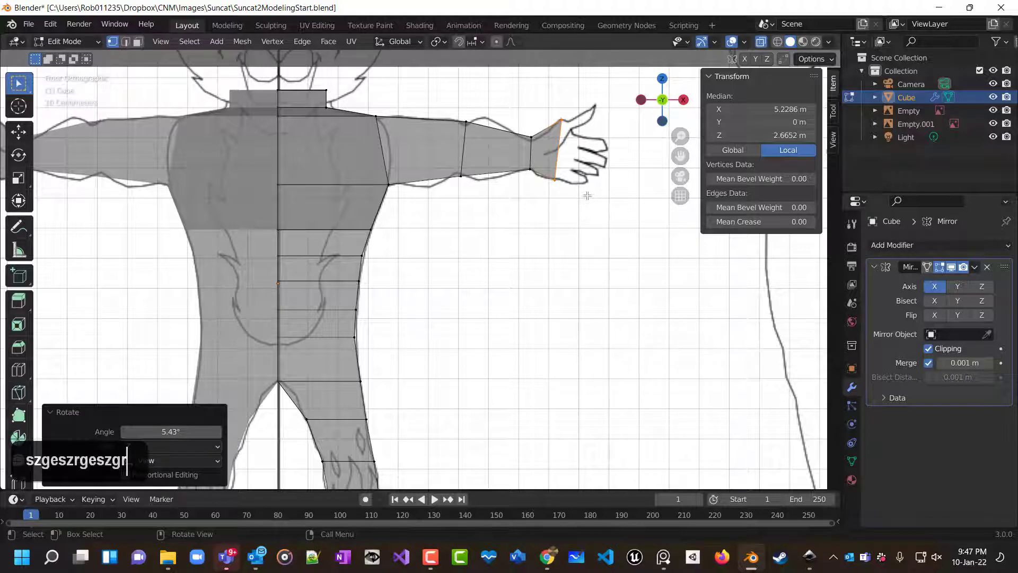
Extrude the hand edge about 0.044 m and rotate it about 8.03°.
key("e")
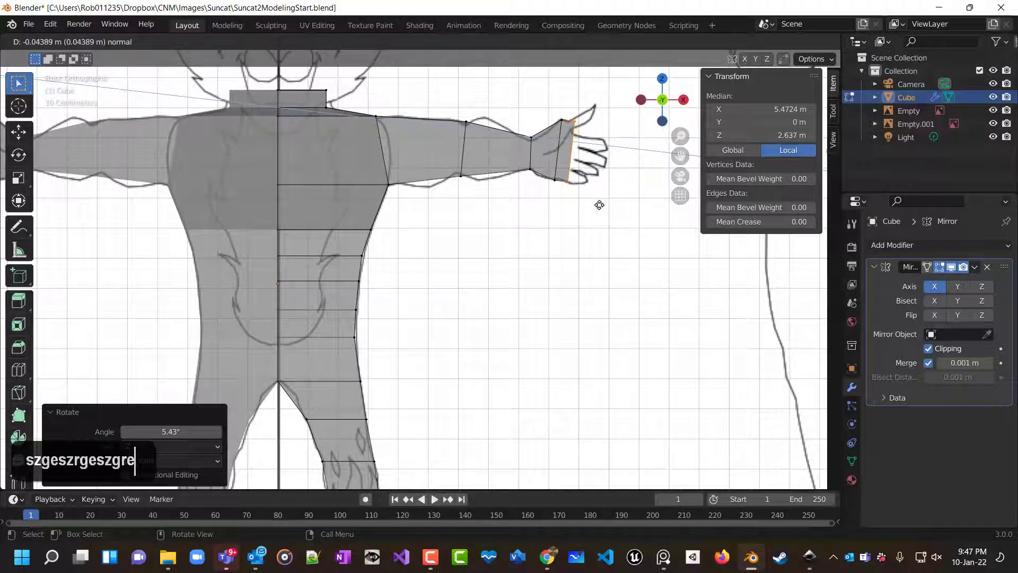
left_click(599, 205)
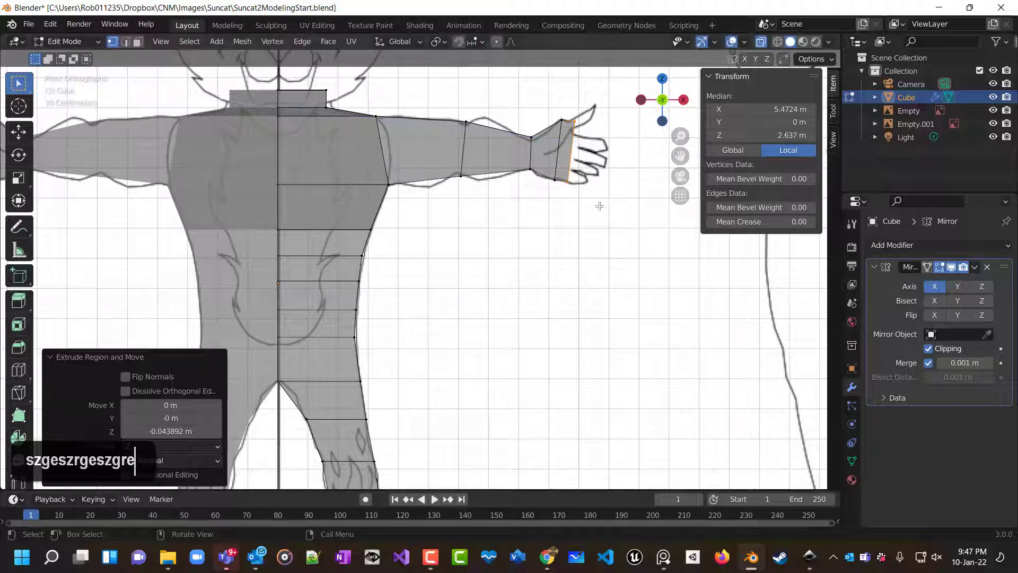
key("r")
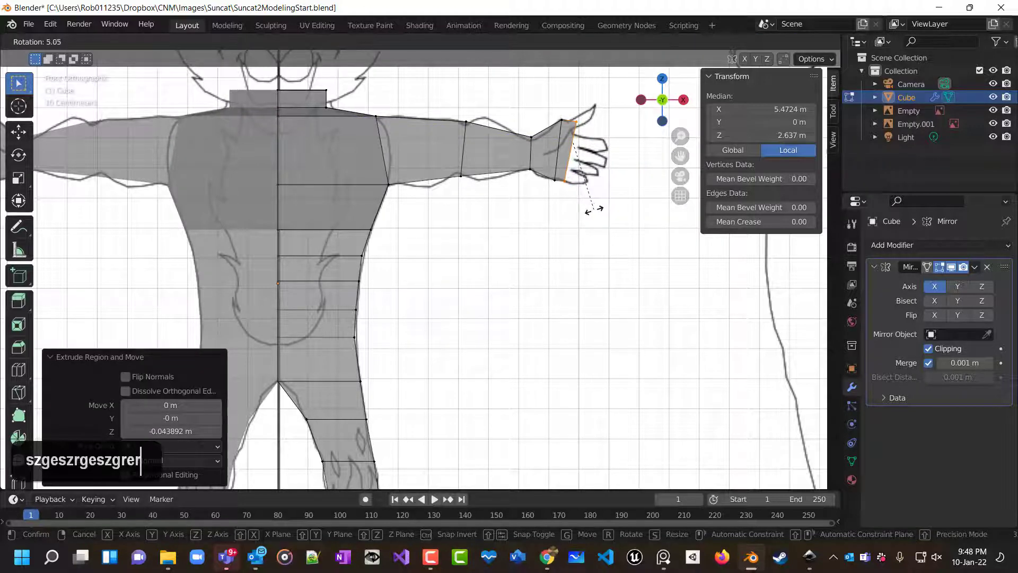
left_click(590, 212)
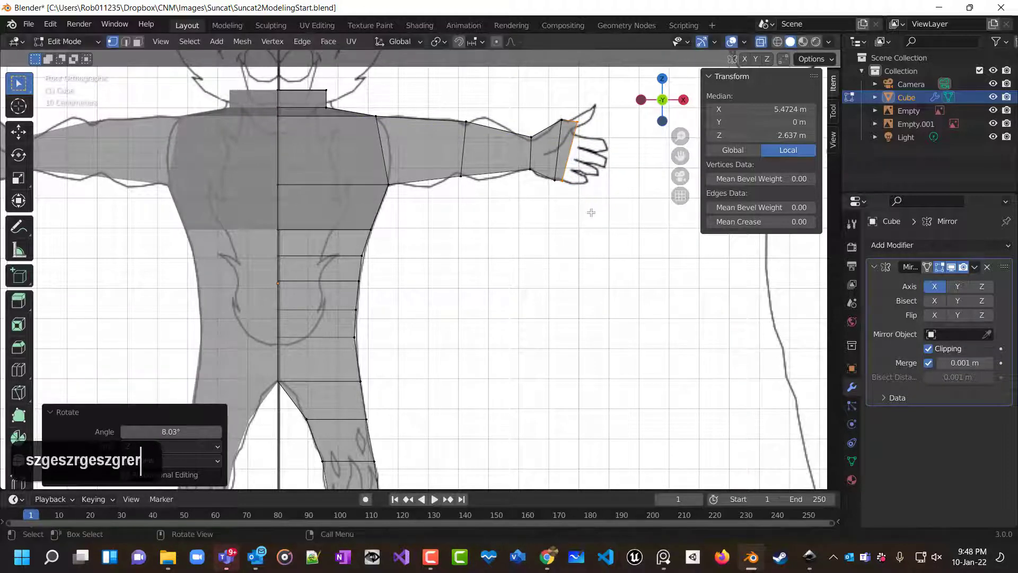
Lower the hand edge about 0.012 m and scale it along Z to 0.843.
key("g")
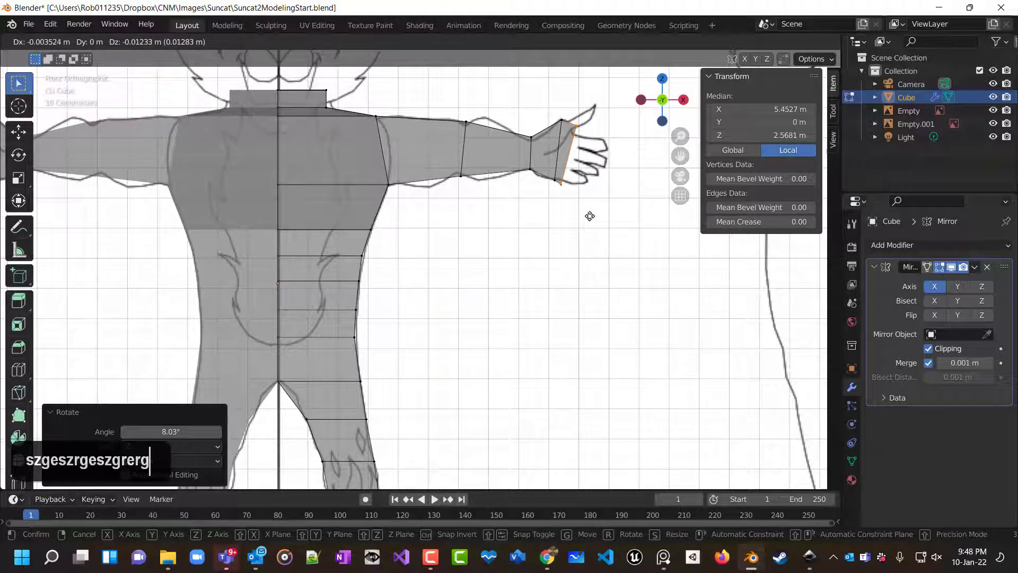
left_click(589, 216)
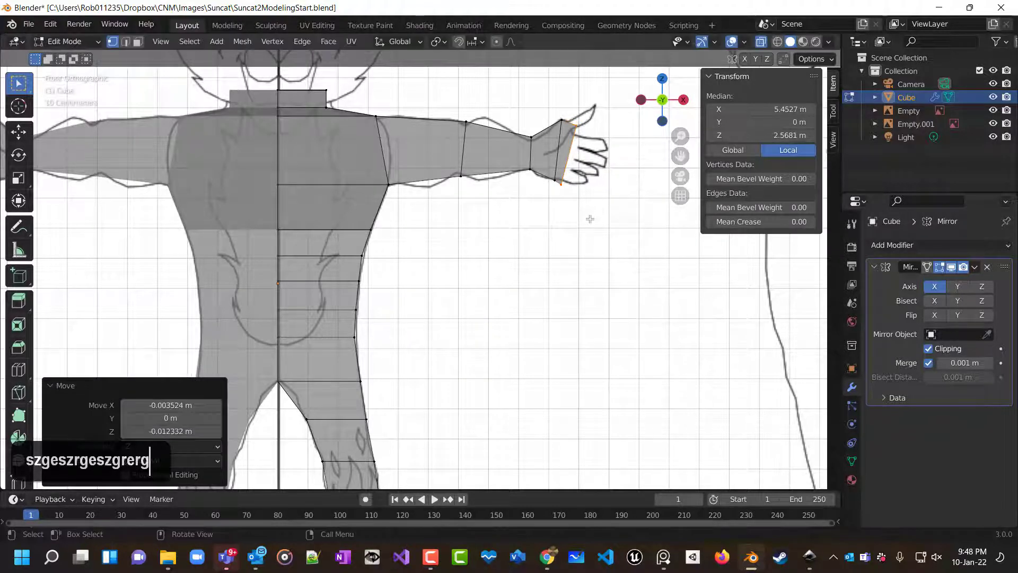
key("s")
key("z")
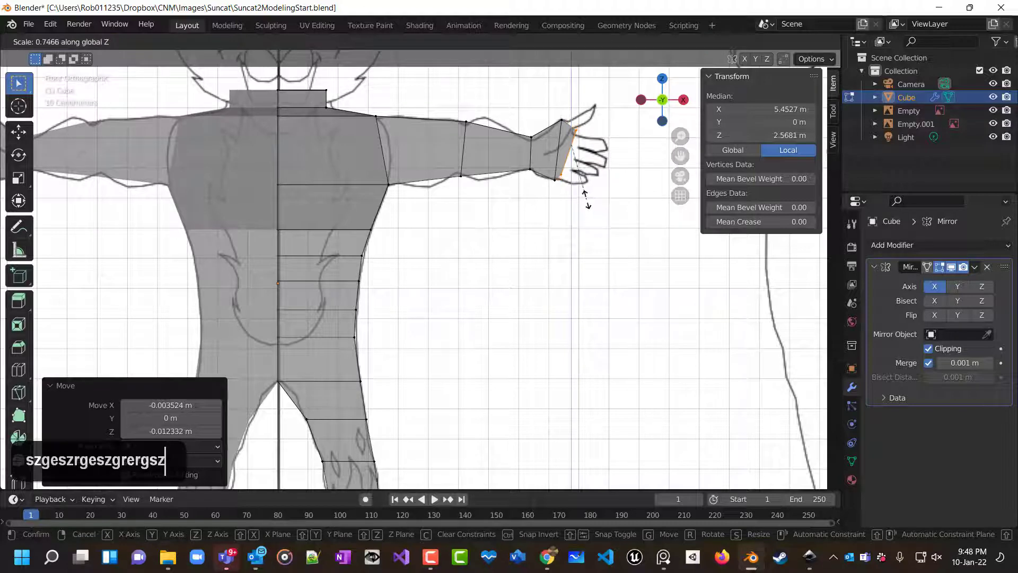
left_click(588, 207)
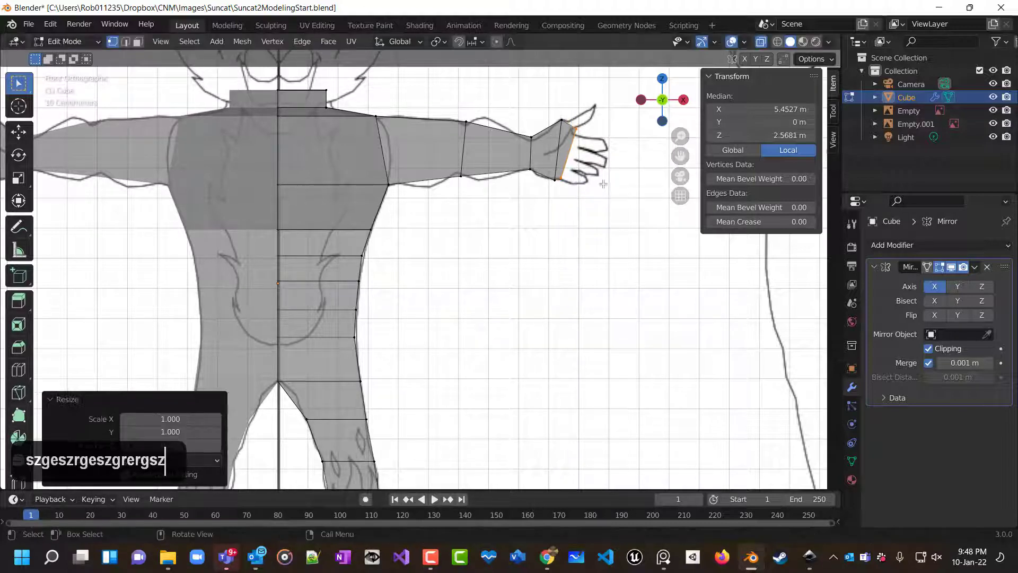
Rotate the hand edge about -6.41° and scale it along Z to 0.963.
scroll(603, 183, "up", 3)
middle_click_drag(604, 182, 474, 298, "shift")
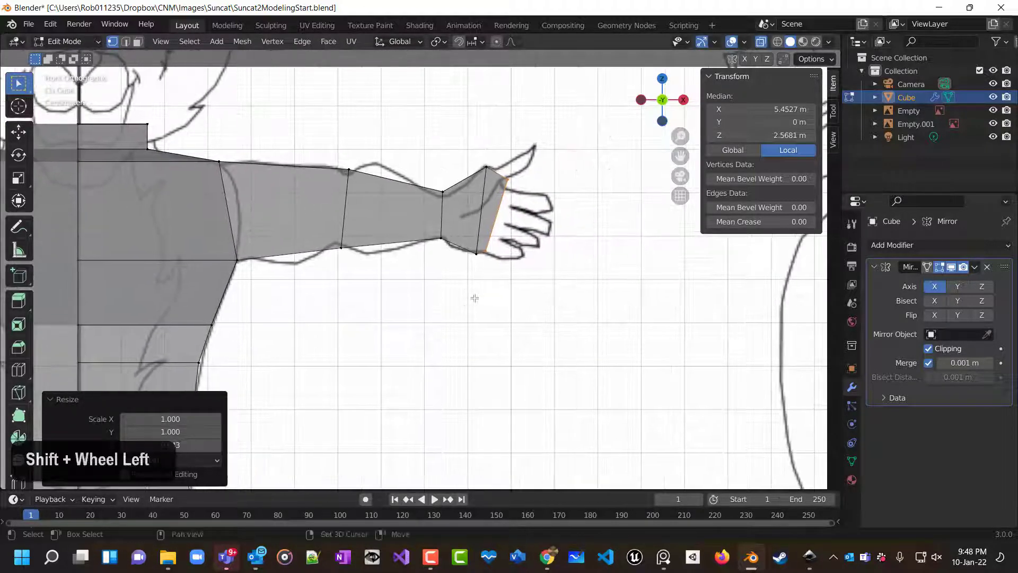
key("r")
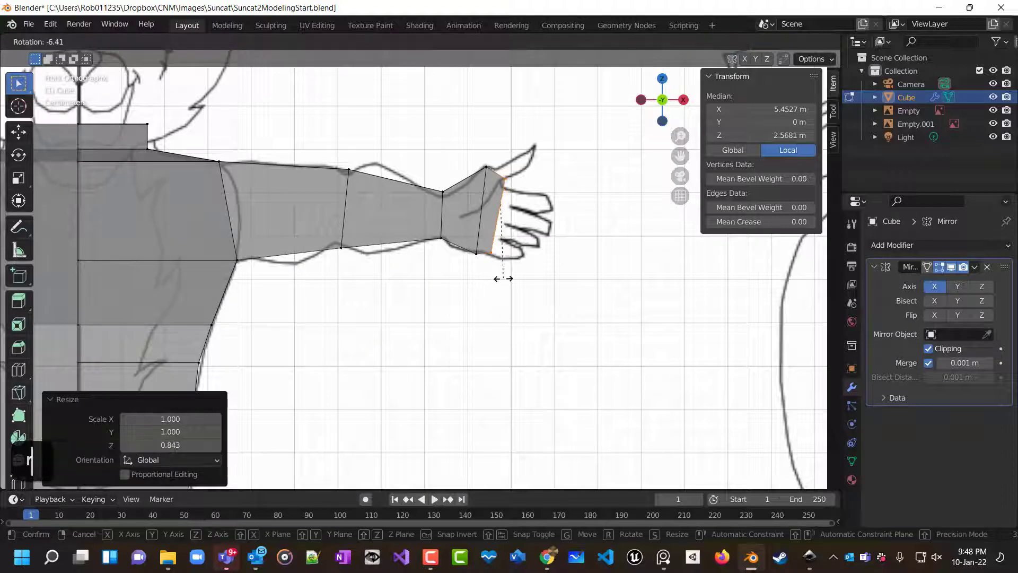
left_click(503, 278)
key("s")
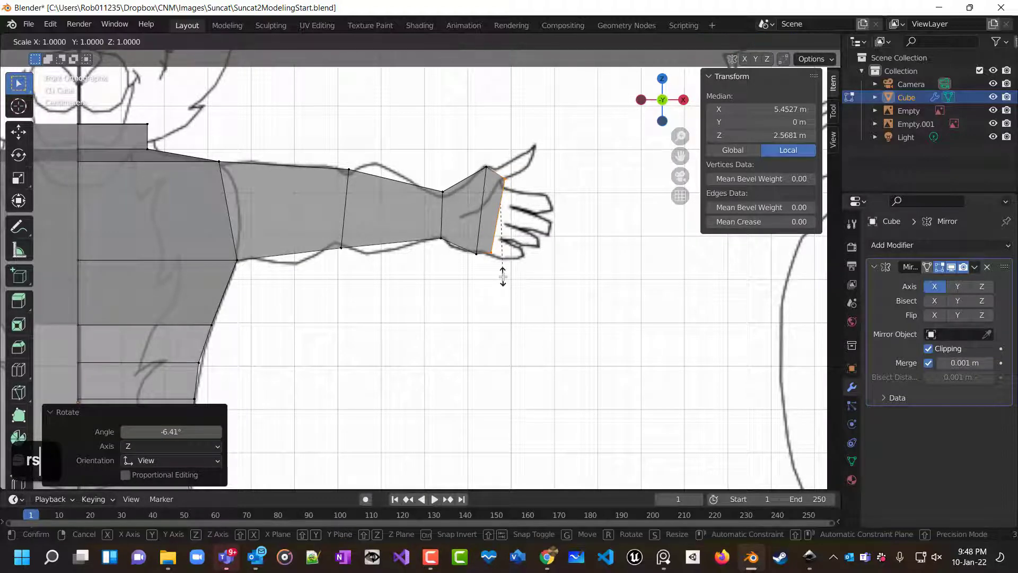
key("z")
left_click(498, 273)
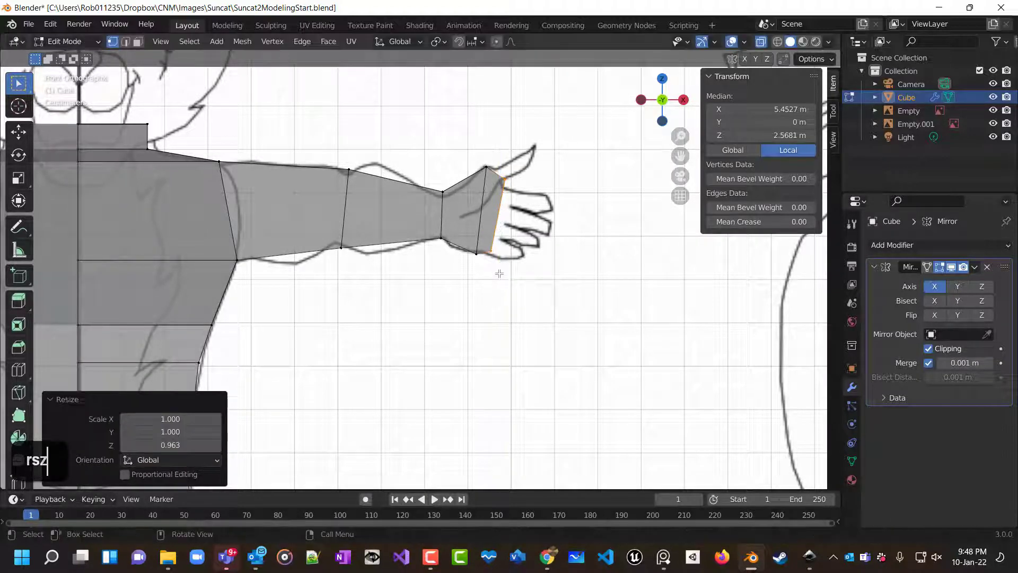
Lower the hand edge about 0.013 m and extrude it about 0.022 m toward the fingers.
key("g")
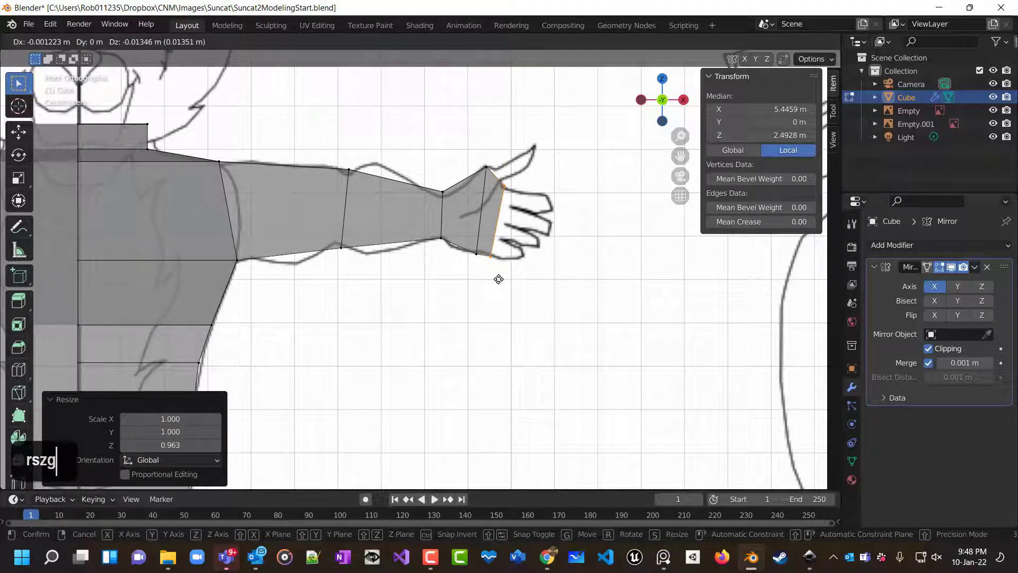
left_click(498, 279)
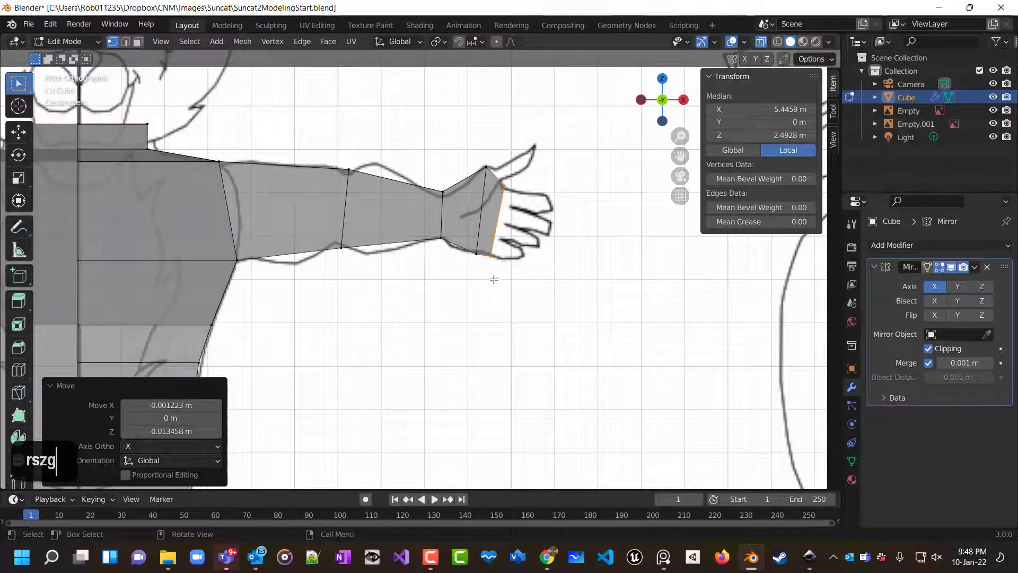
key("e")
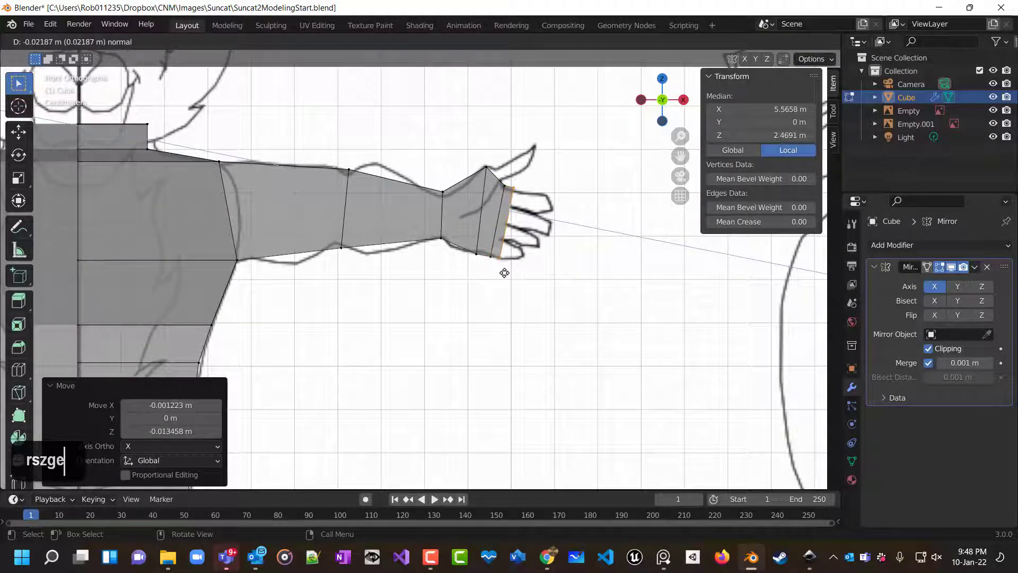
left_click(504, 273)
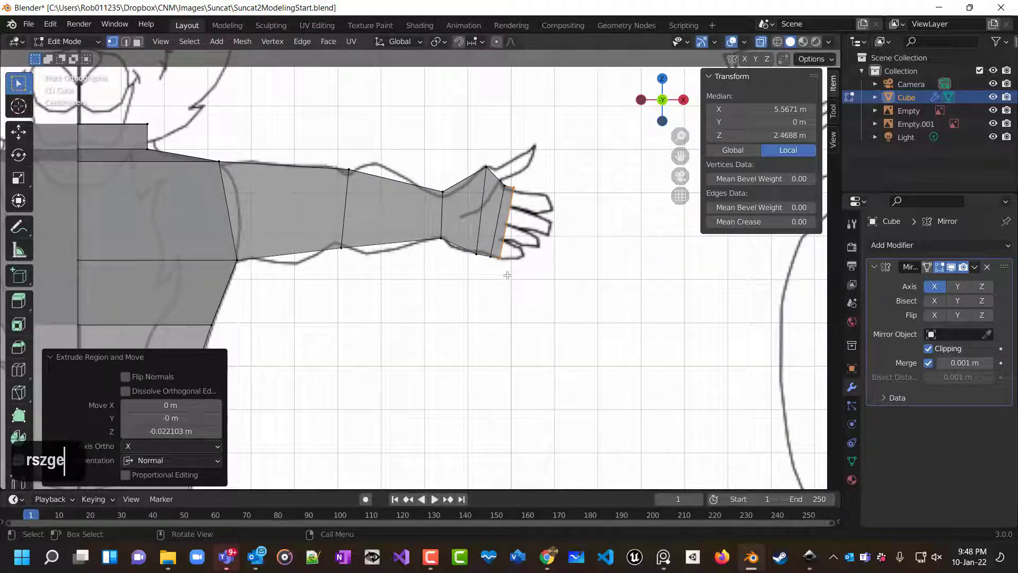
Deselect everything and inspect the mesh against the reference from top, front and right views.
left_click(431, 335)
middle_click_drag(457, 316, 314, 249)
key("KP_7")
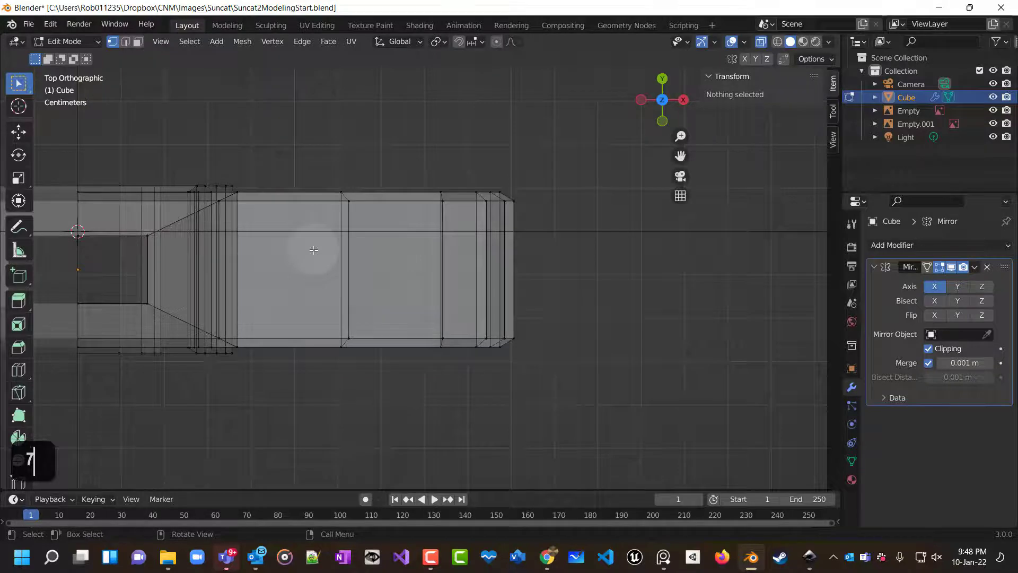
key("KP_1")
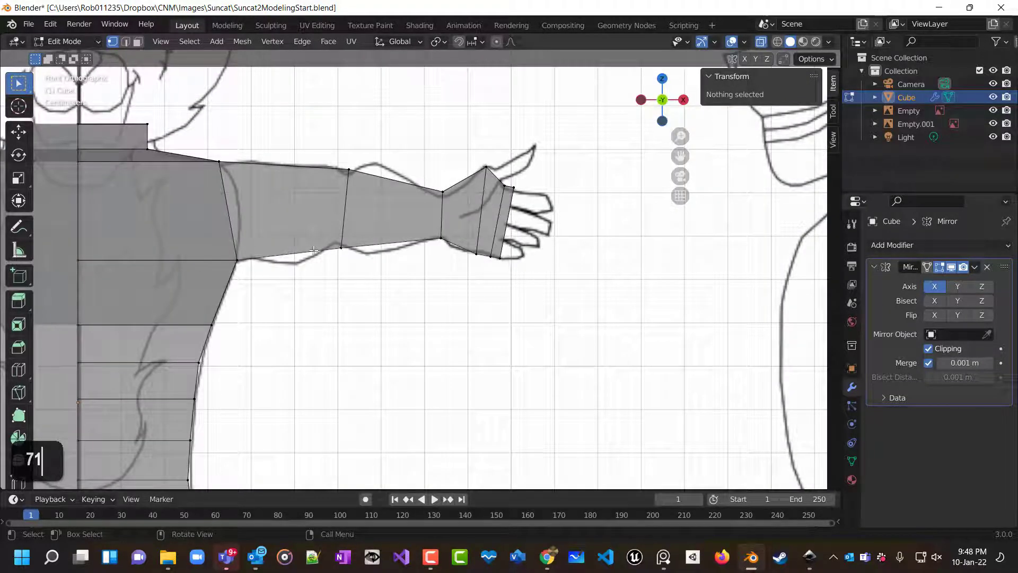
key("KP_7")
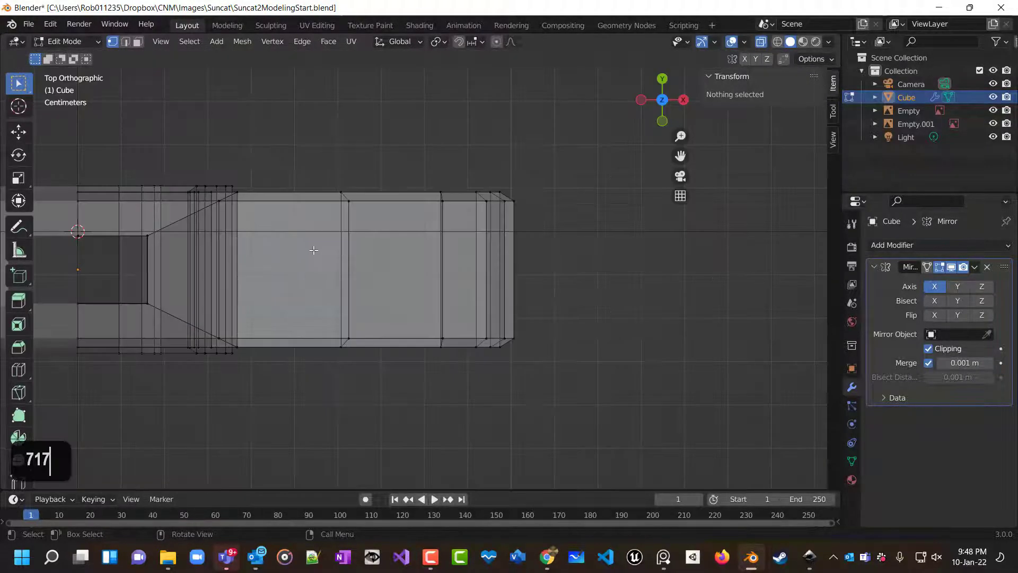
key("KP_1")
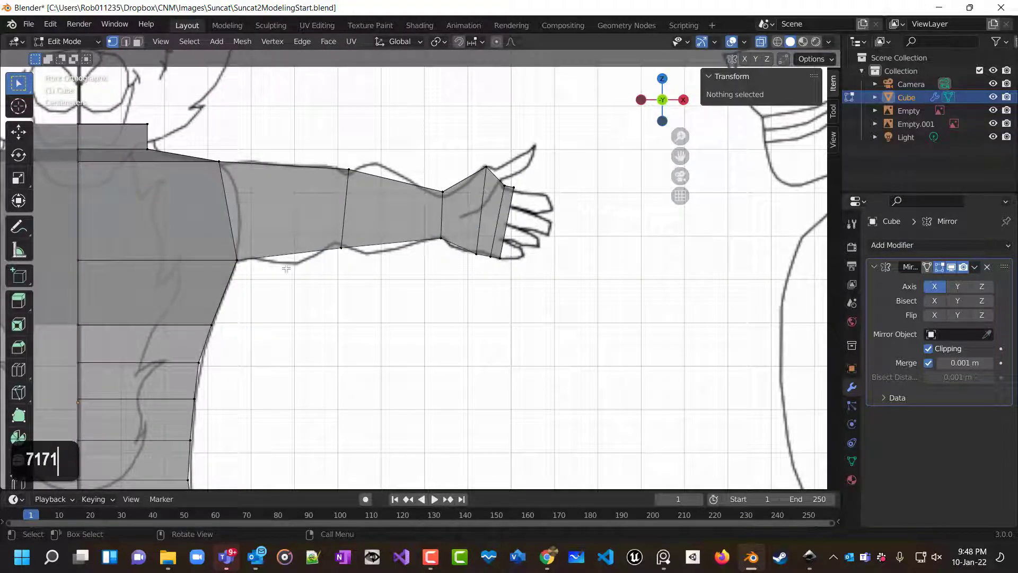
scroll(333, 247, "down", 2)
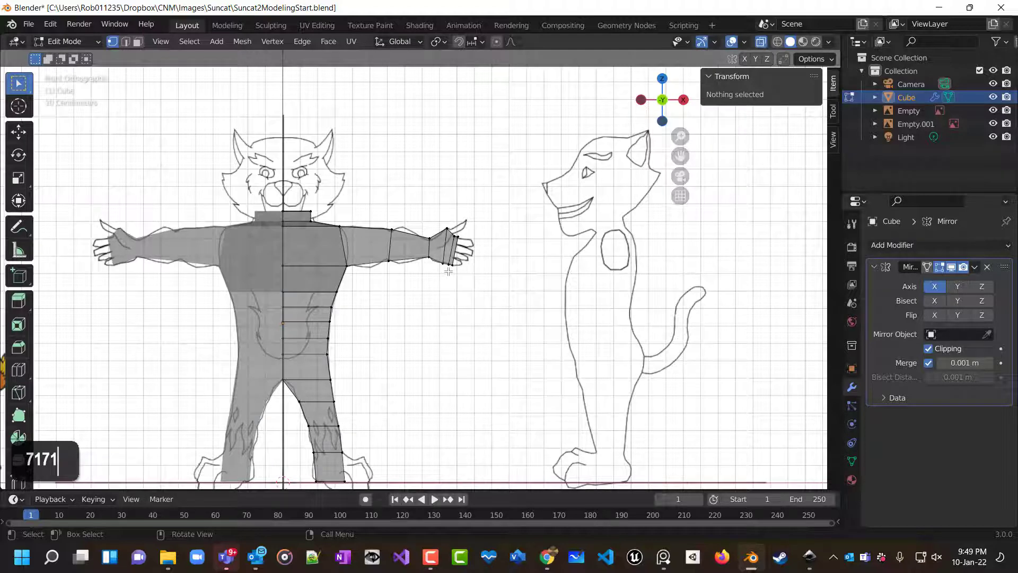
key("KP_3")
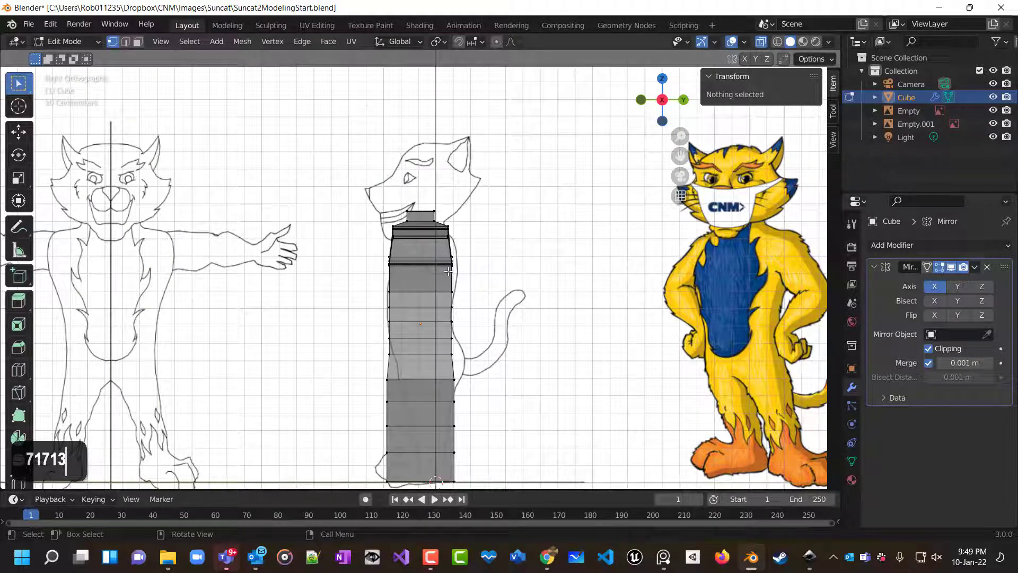
scroll(480, 282, "up", 2, "shift")
scroll(501, 276, "down", 2, "shift")
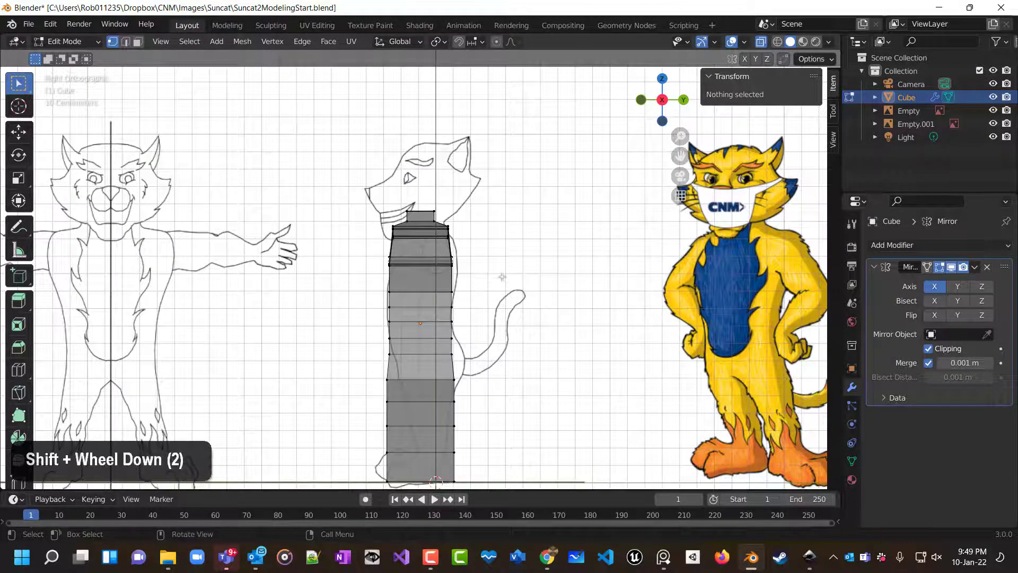
scroll(502, 276, "up", 4)
scroll(502, 277, "down", 3)
middle_click_drag(504, 291, 511, 233, "shift")
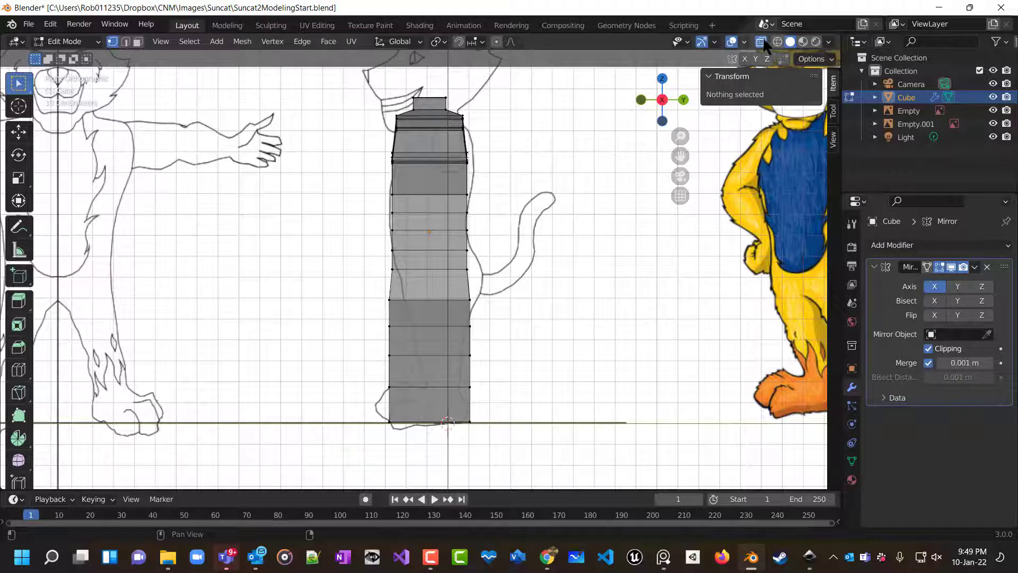
In right view, move the hip-level edge about 0.071 m backward along Y and 0.010 m down toward the seat outline.
left_click(463, 265)
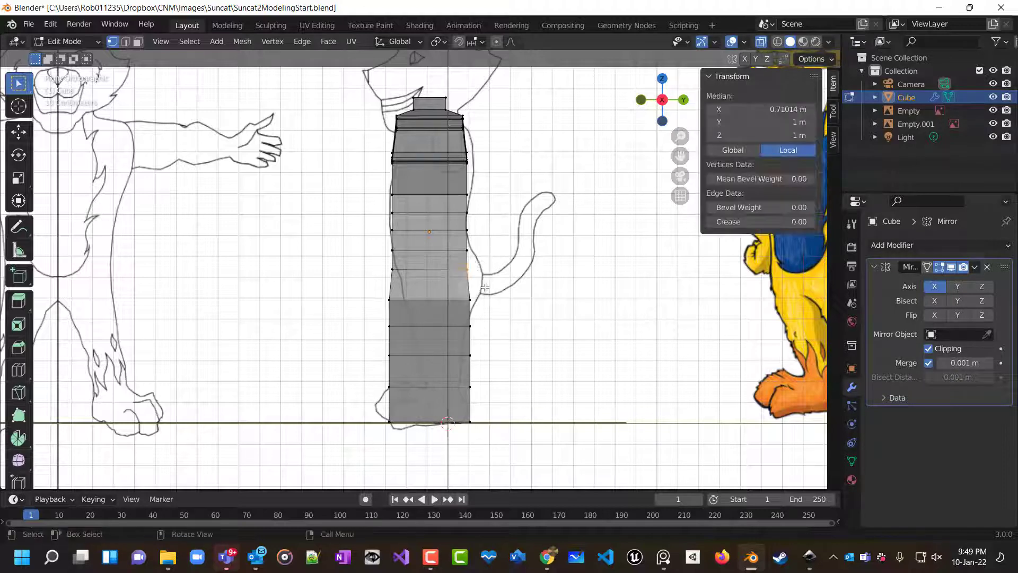
key("g")
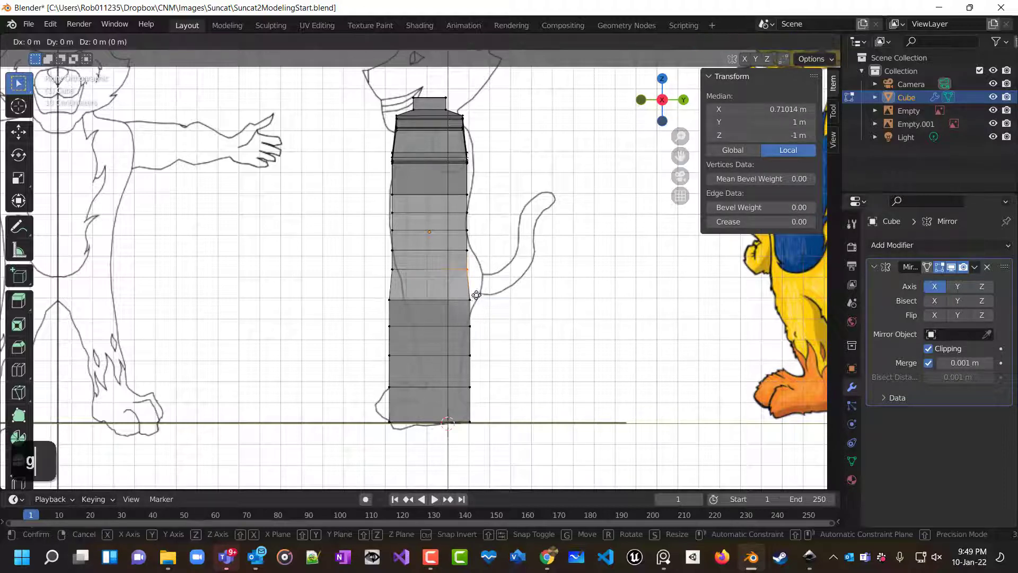
left_click(490, 298)
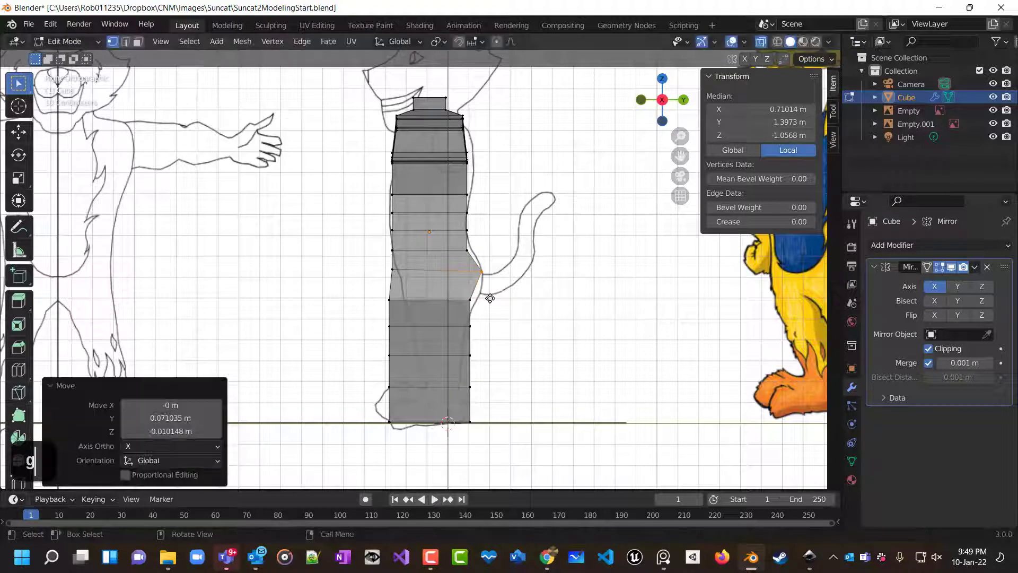
Select the edge below and move it about 0.051 m backward along Y and 0.028 m up.
left_click(483, 300)
key("g")
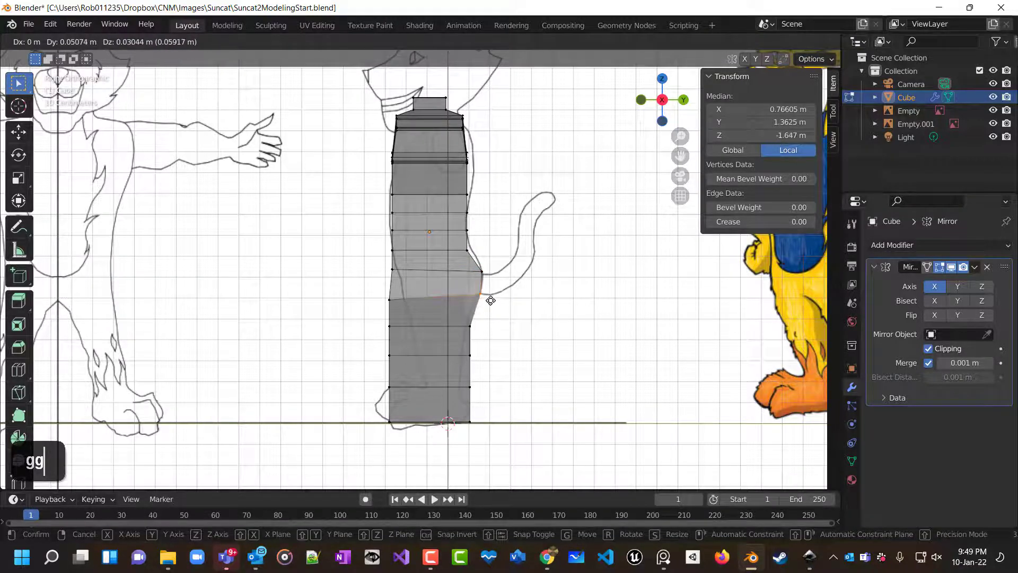
left_click(488, 299)
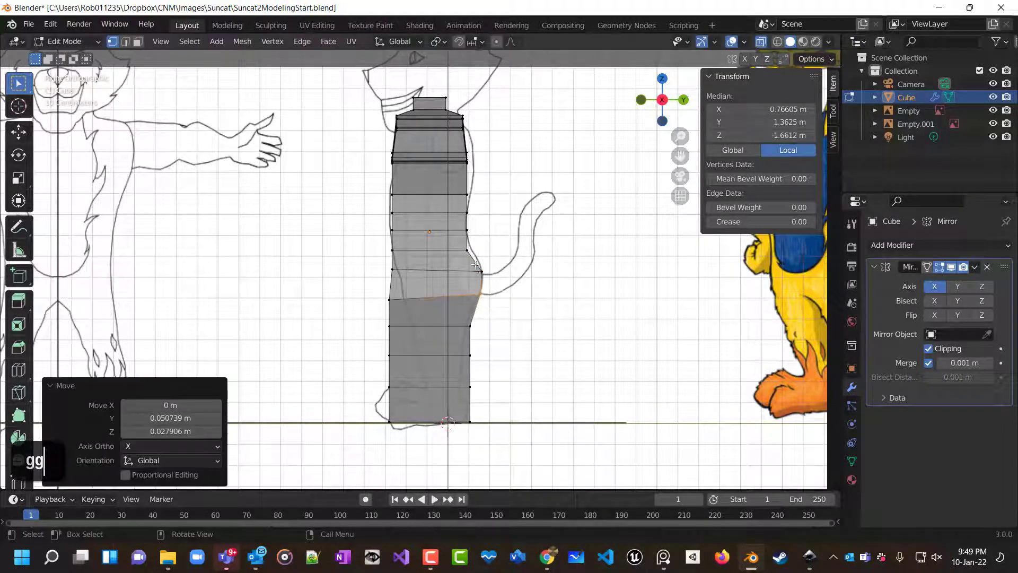
In right view, nudge the vertex at the back of the hip about 0.005 m along Y.
left_click(482, 271)
key("g")
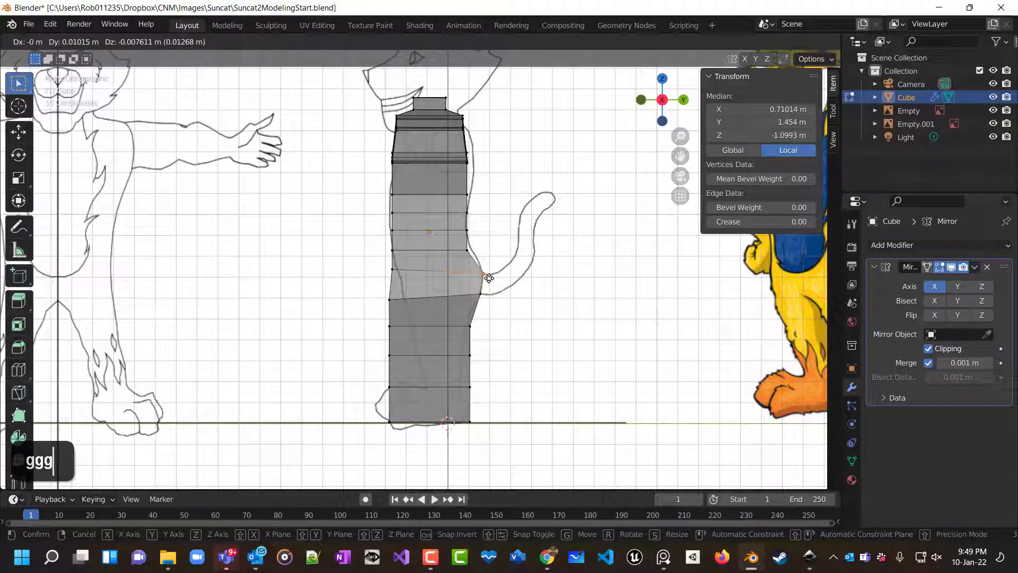
left_click(484, 276)
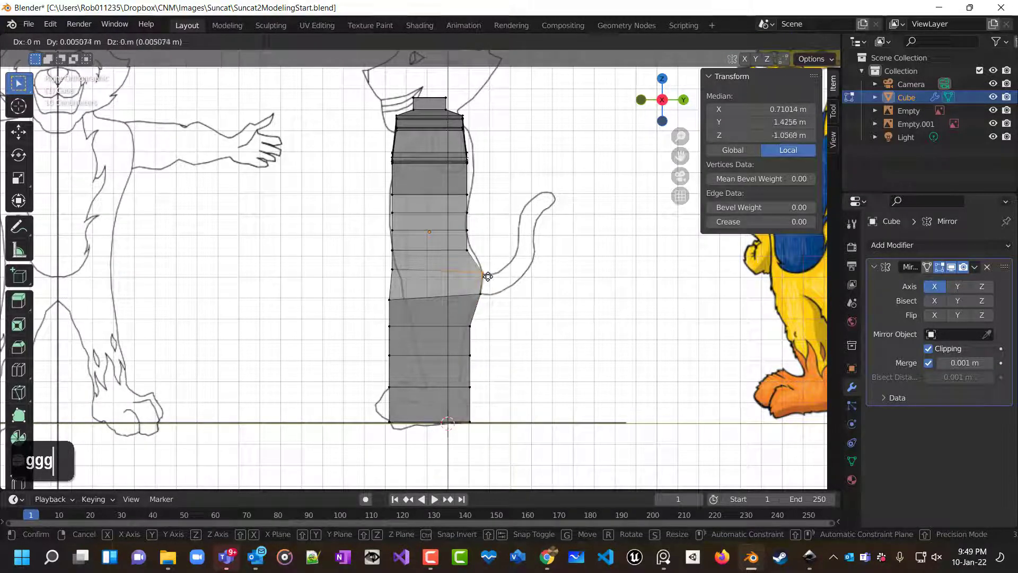
Select the back vertex just above and move it about 0.015 m along Y and 0.003 m up.
left_click(469, 250)
key("g")
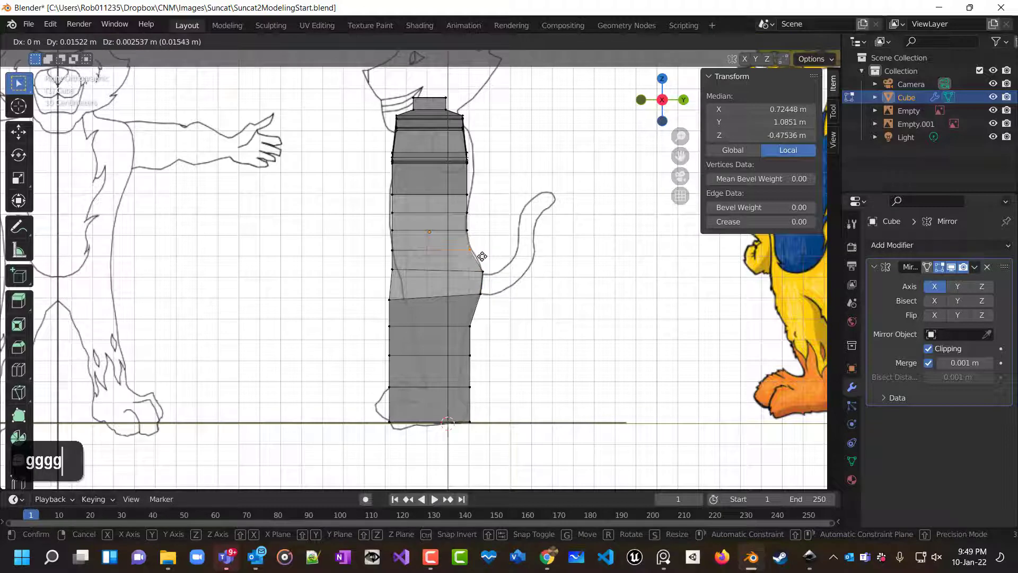
left_click(482, 256)
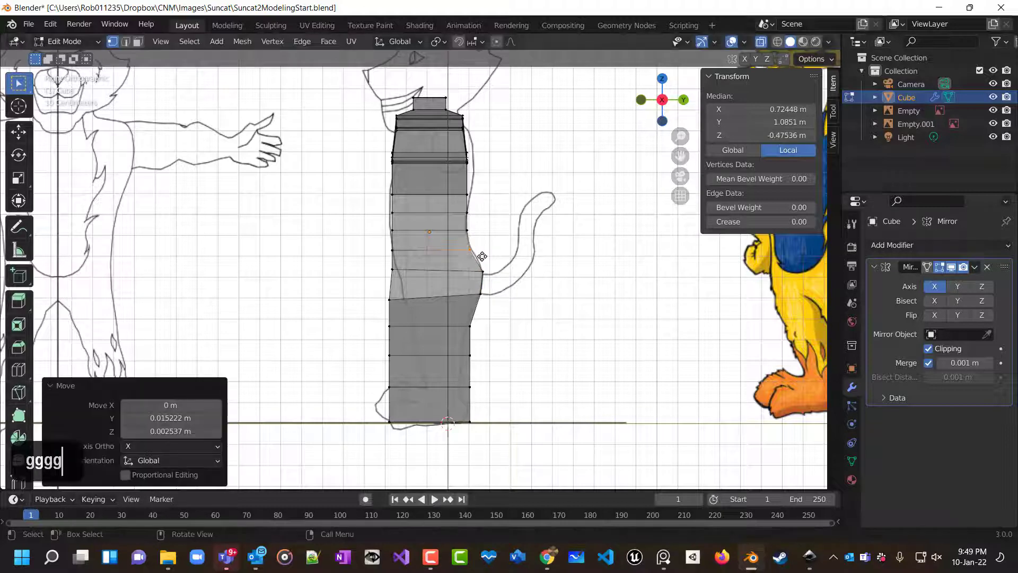
Select the front vertex at waist level and move it forward toward the belly outline.
left_click(392, 269)
key("g")
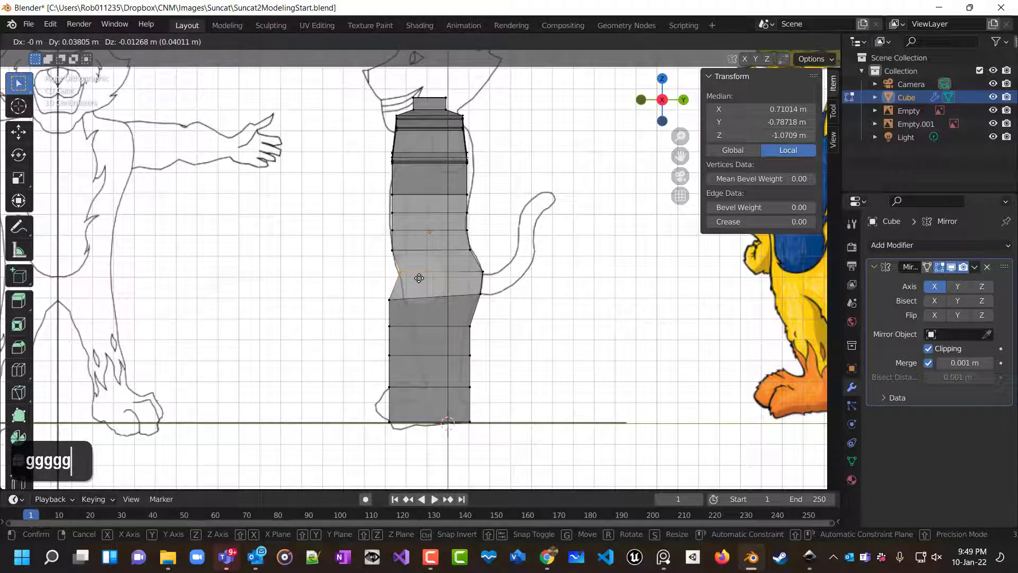
left_click(418, 280)
Select the front vertex below and move it about 0.068 m along Y and 0.013 m up.
left_click_drag(374, 292, 391, 303)
key("g")
left_click(404, 310)
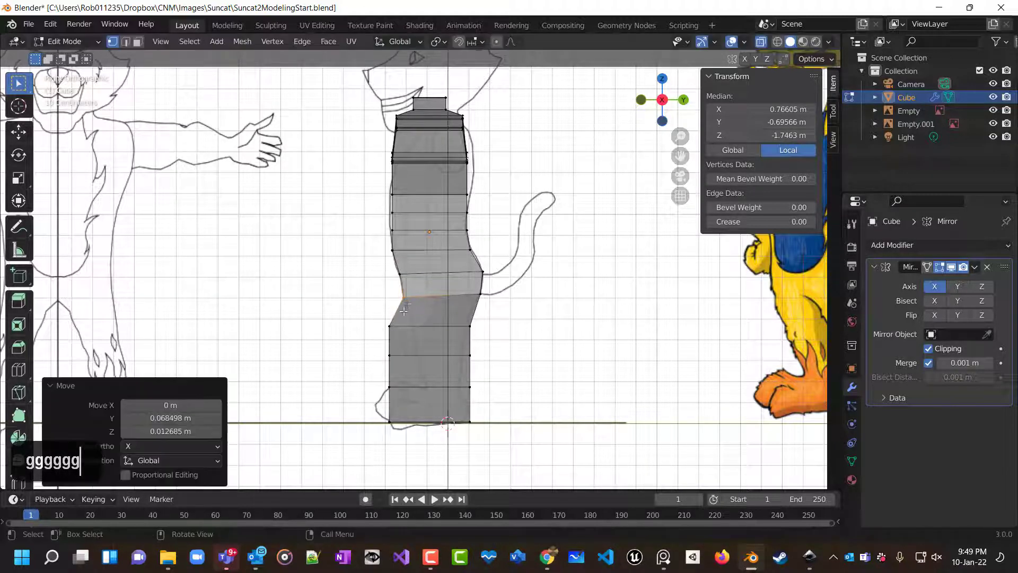
Select the front vertex at knee level and move it about 0.107 m along Y only.
left_click(389, 325)
key("g")
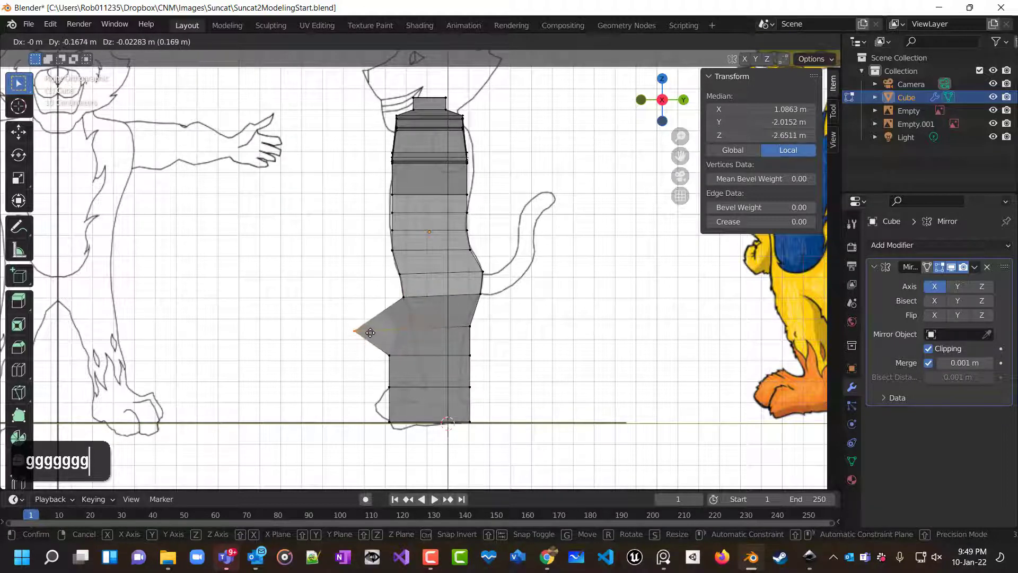
key("y")
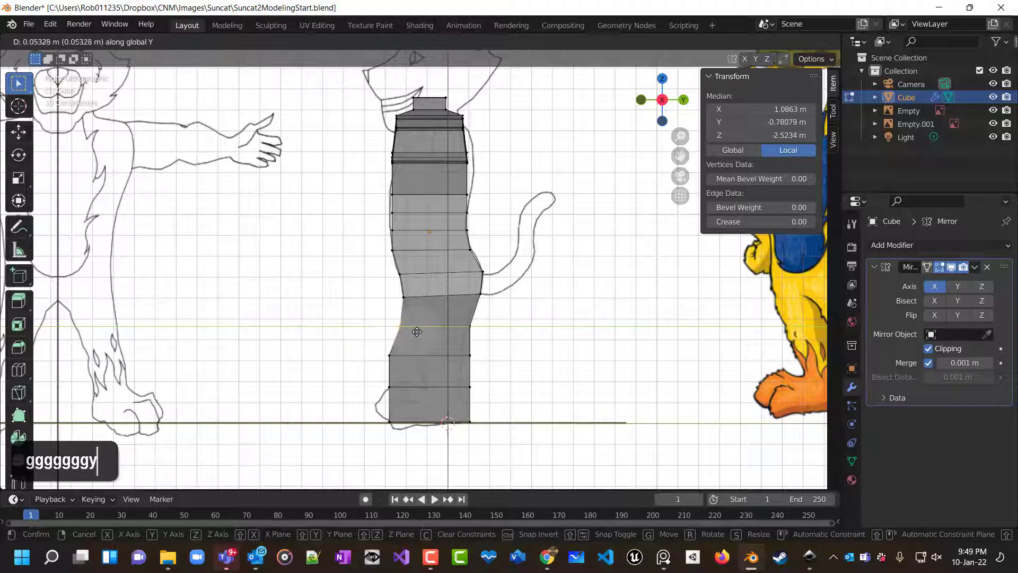
left_click(422, 331)
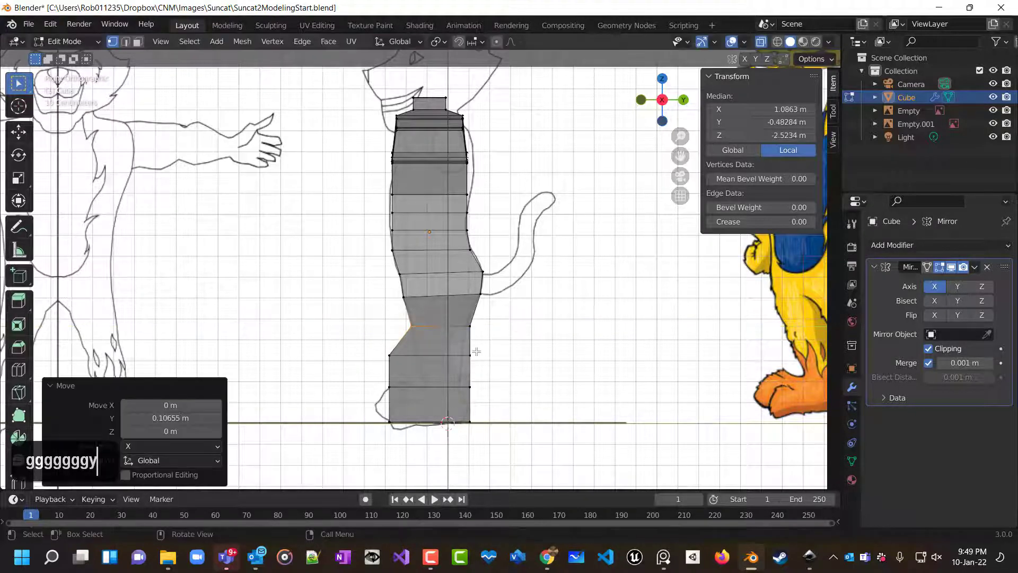
Select the back vertex at thigh level and move it about 0.015 m backward along Y.
scroll(476, 350, "up", 2)
scroll(476, 350, "up", 1)
middle_click_drag(473, 362, 472, 243, "shift")
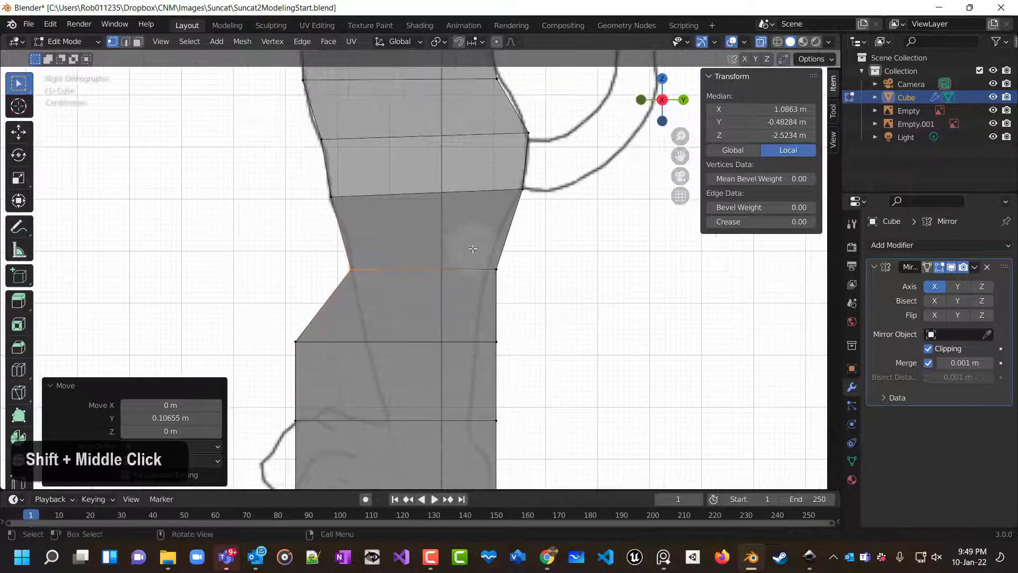
left_click_drag(481, 255, 509, 285)
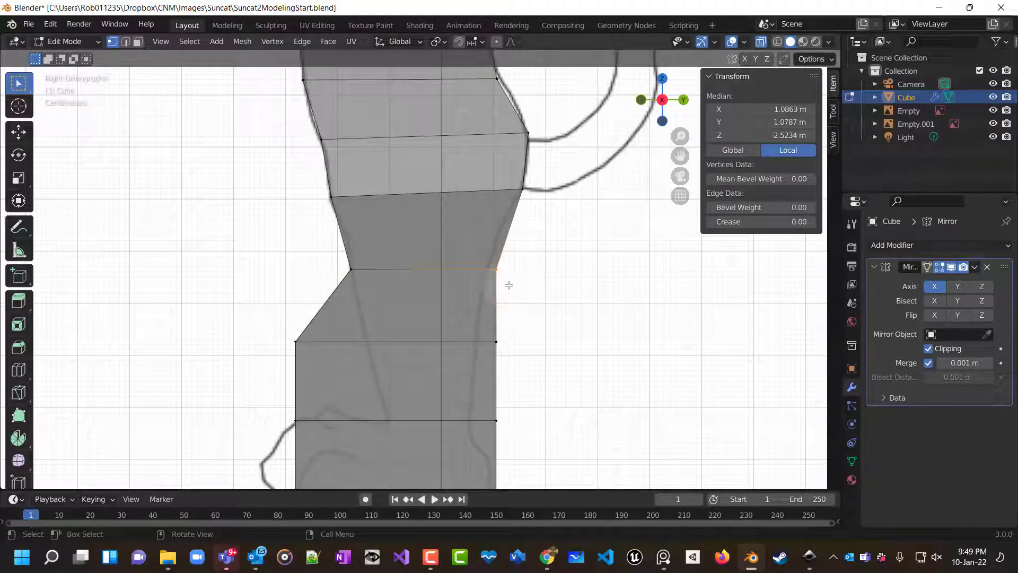
key("g")
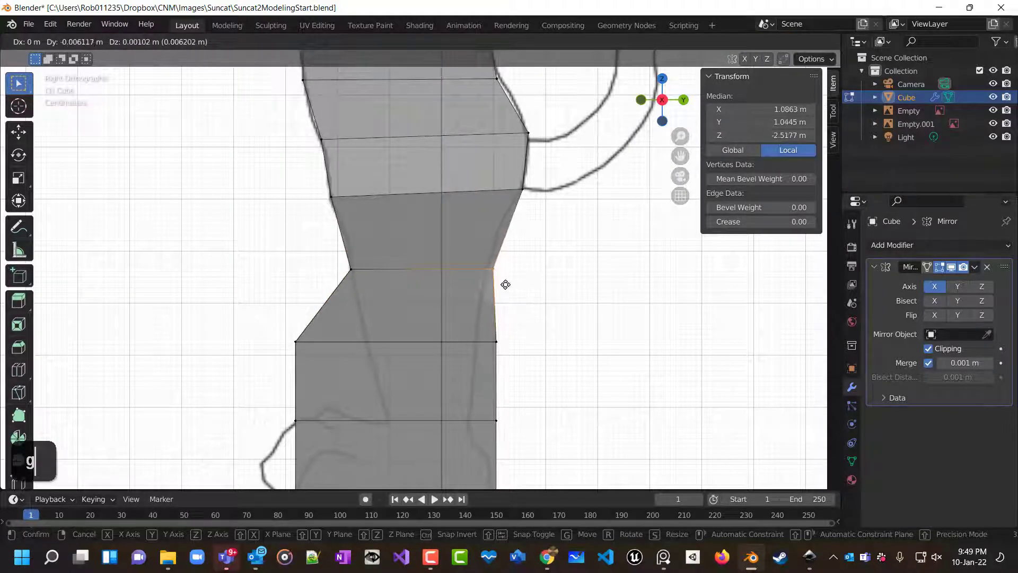
key("y")
left_click(499, 285)
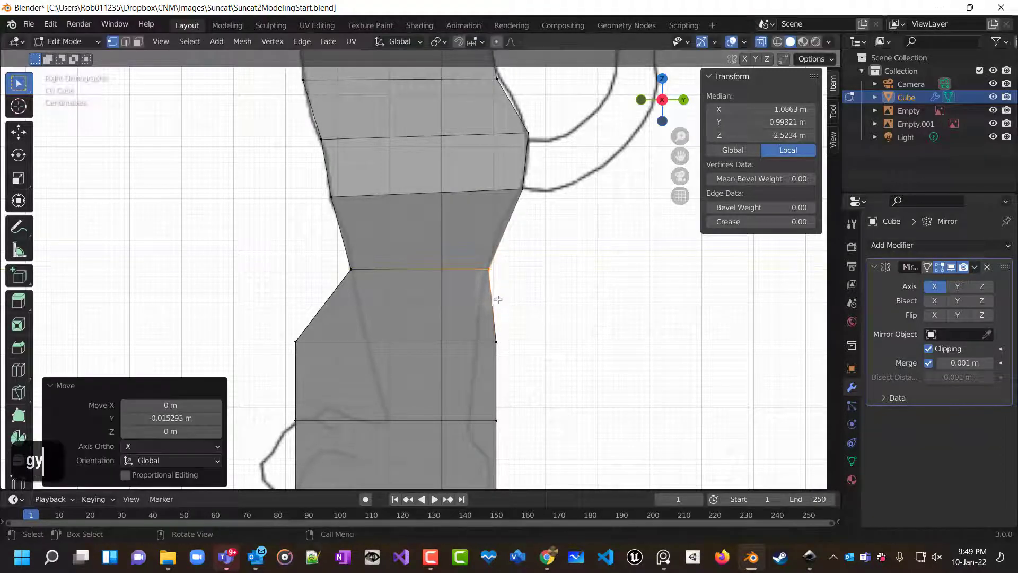
Select the back vertex at knee level and move it along Y to follow the leg outline.
left_click_drag(489, 330, 519, 357)
key("g")
key("y")
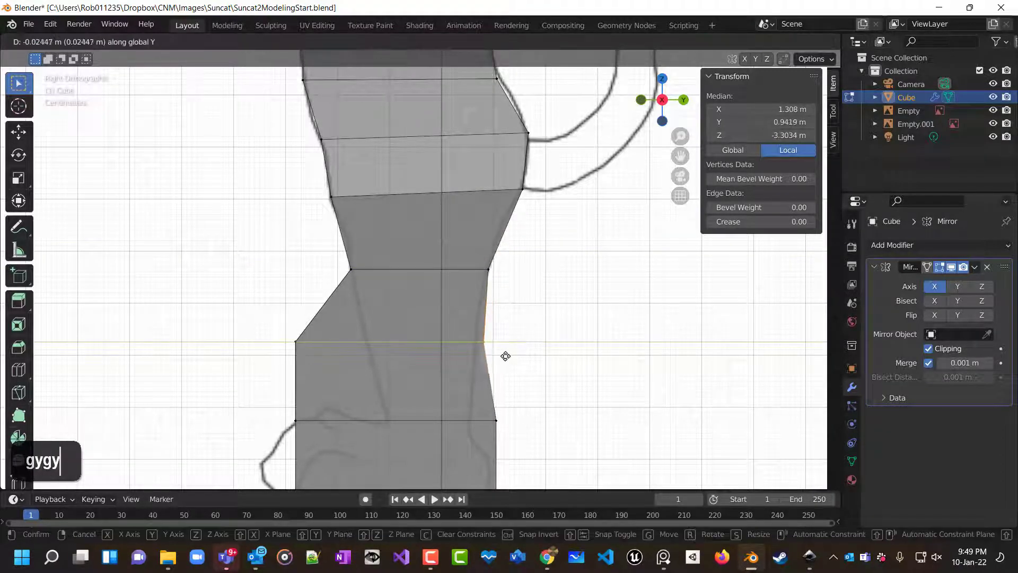
left_click(498, 355)
Select the front vertex at knee level and move it along Y onto the leg outline.
left_click_drag(280, 324, 329, 361)
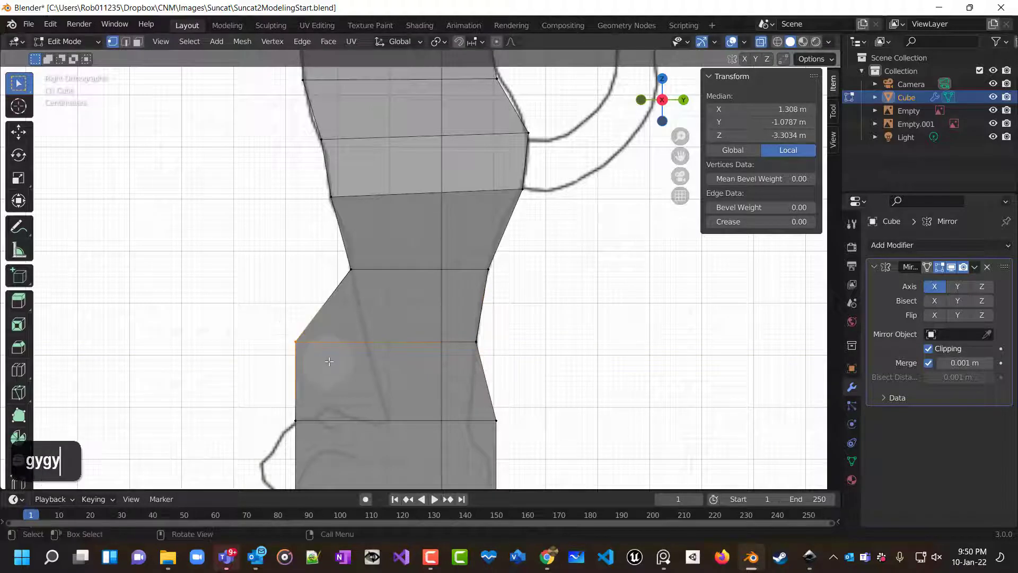
key("g")
key("y")
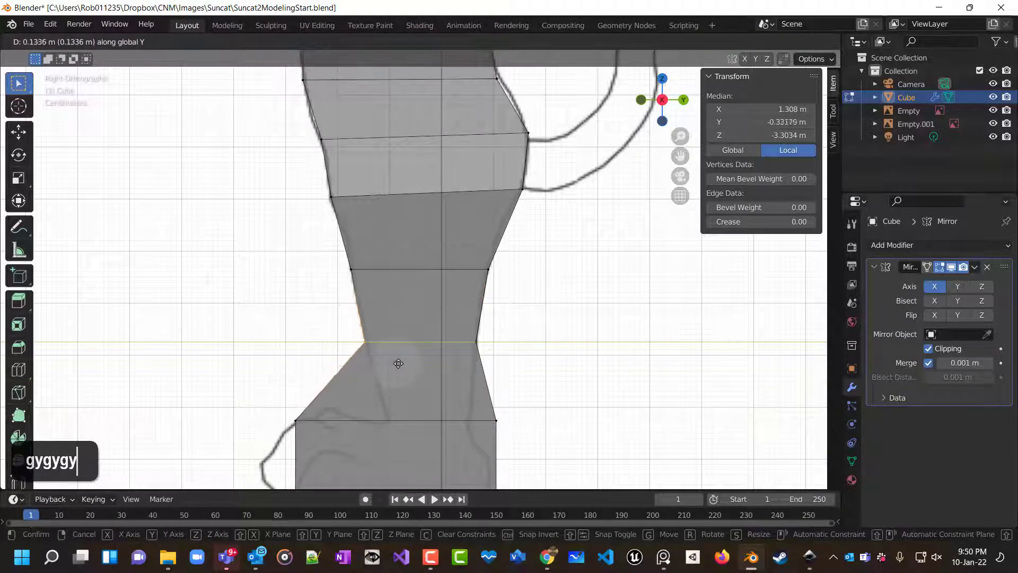
left_click(400, 365)
Select the front vertex at ankle level and move it about 0.175 m along Y.
left_click_drag(277, 416, 324, 437)
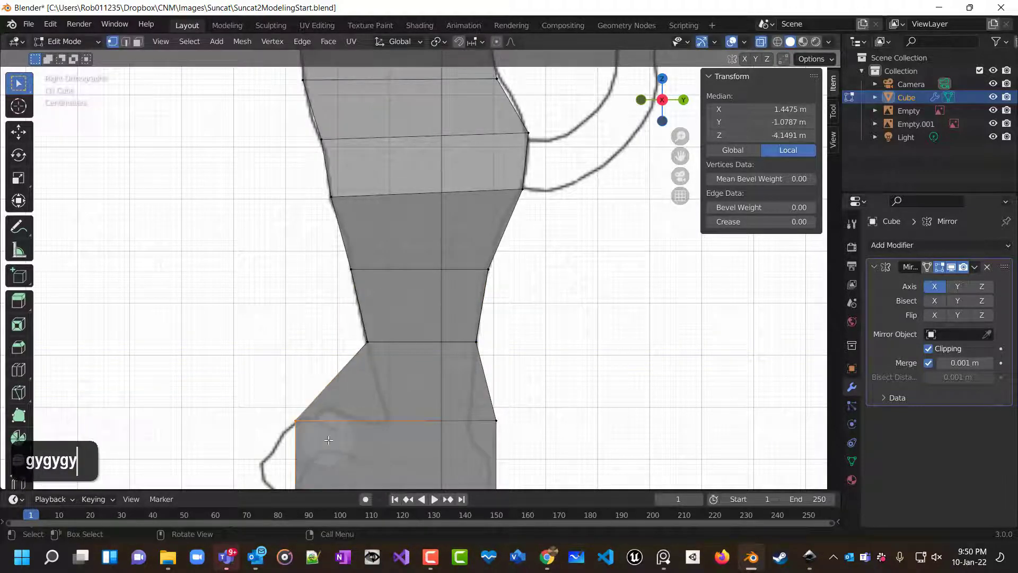
key("g")
key("y")
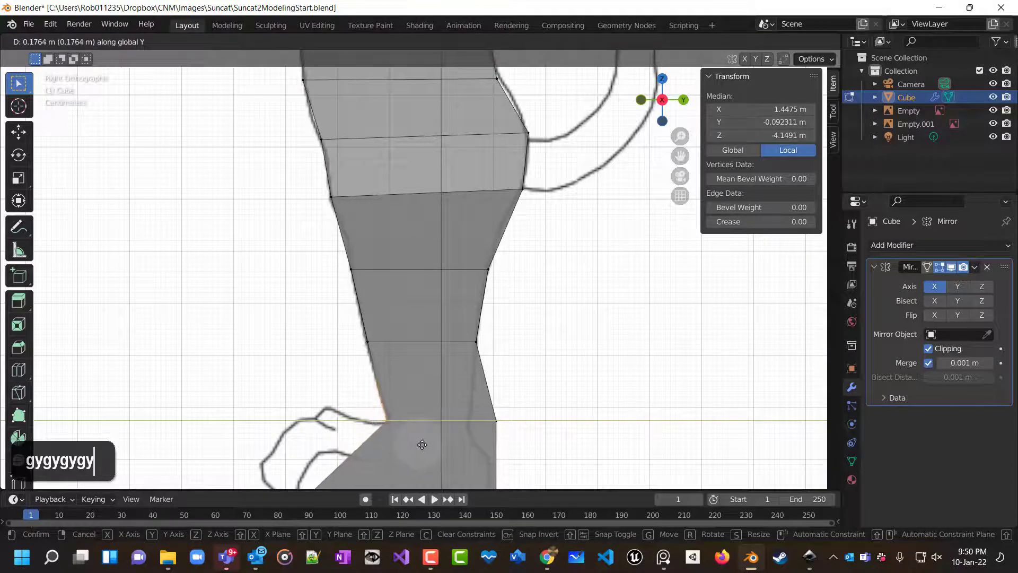
left_click(419, 444)
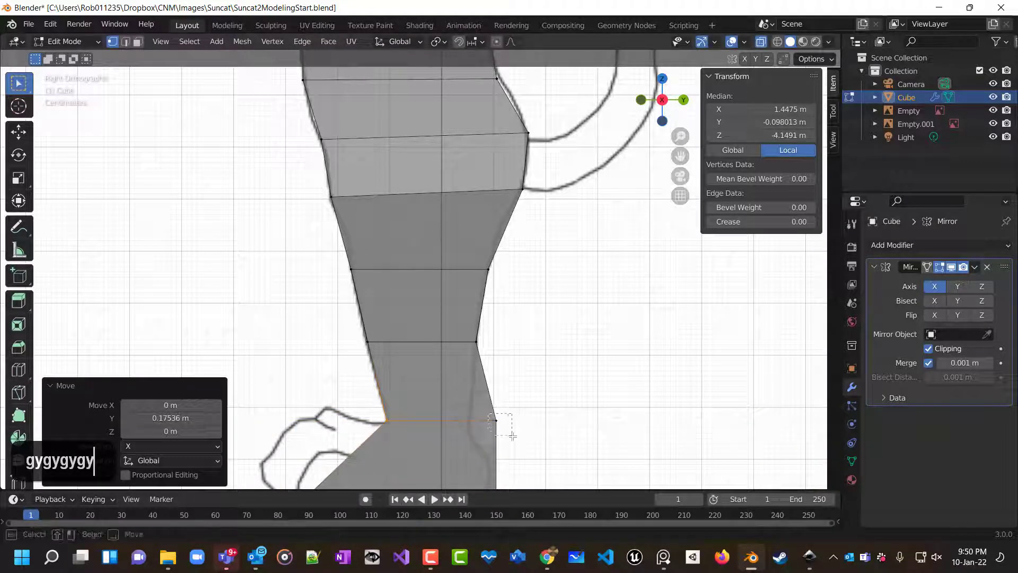
Select the back vertex at ankle level and move it about 0.053 m backward along Y.
left_click(498, 422)
key("g")
key("y")
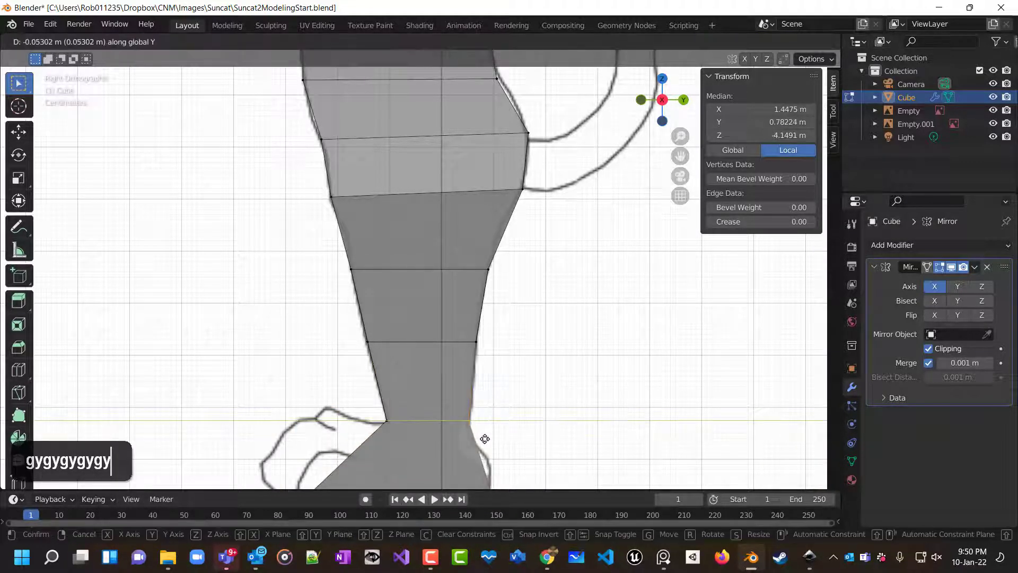
left_click(482, 439)
Select the front vertex at the foot's base and move it about 0.117 m along Y.
scroll(553, 427, "down", 2)
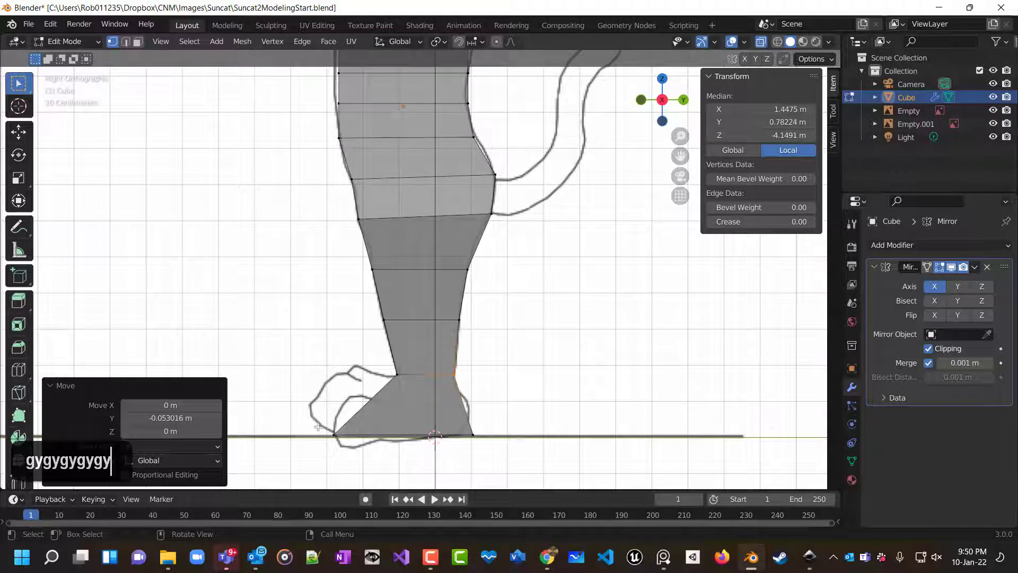
left_click_drag(318, 427, 367, 454)
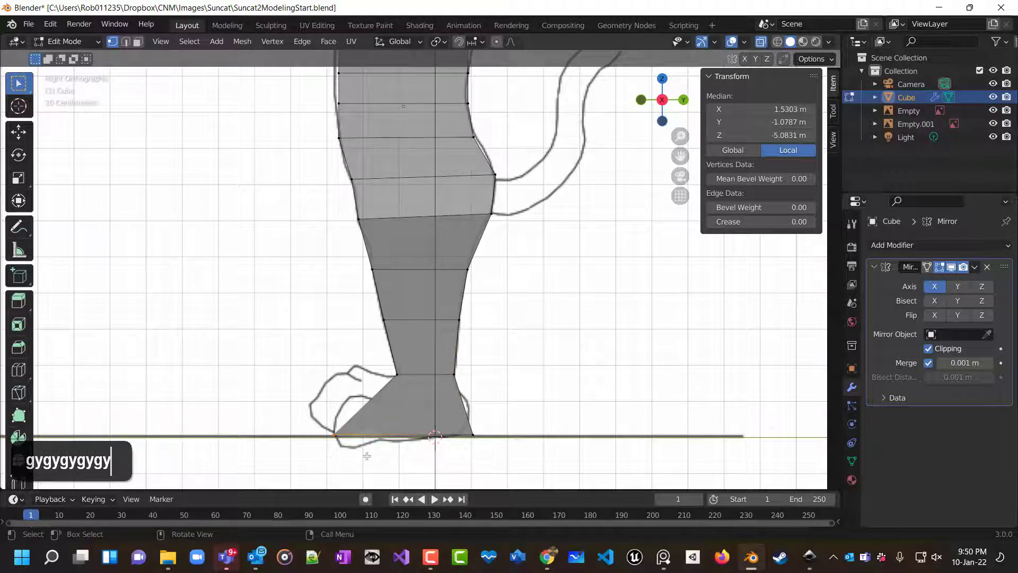
key("g")
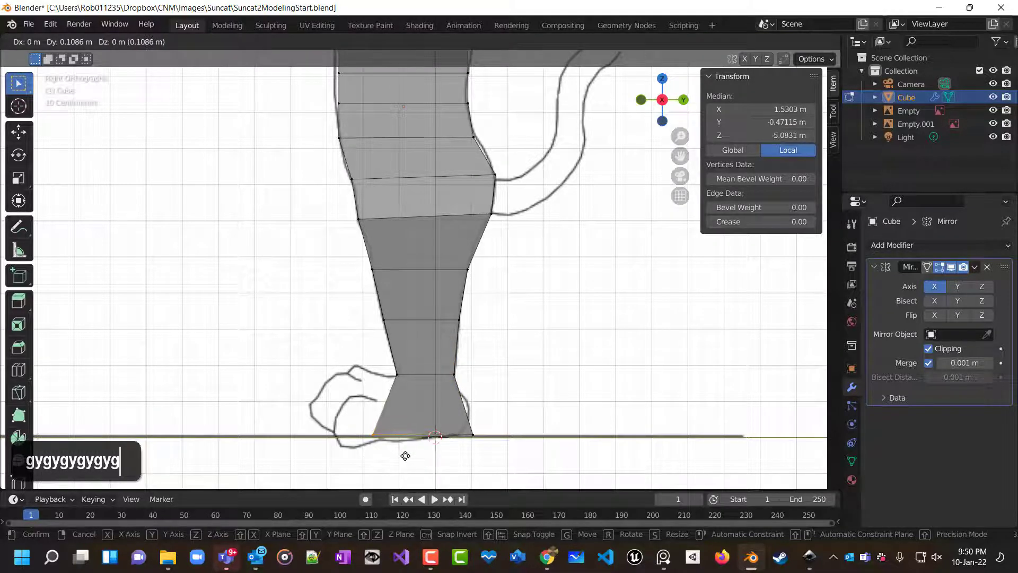
key("y")
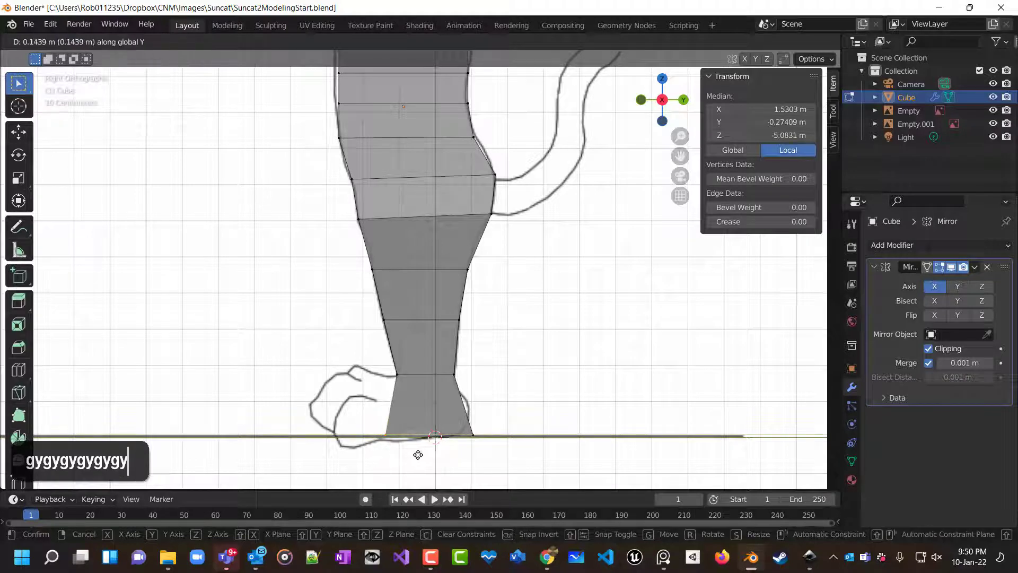
left_click(409, 455)
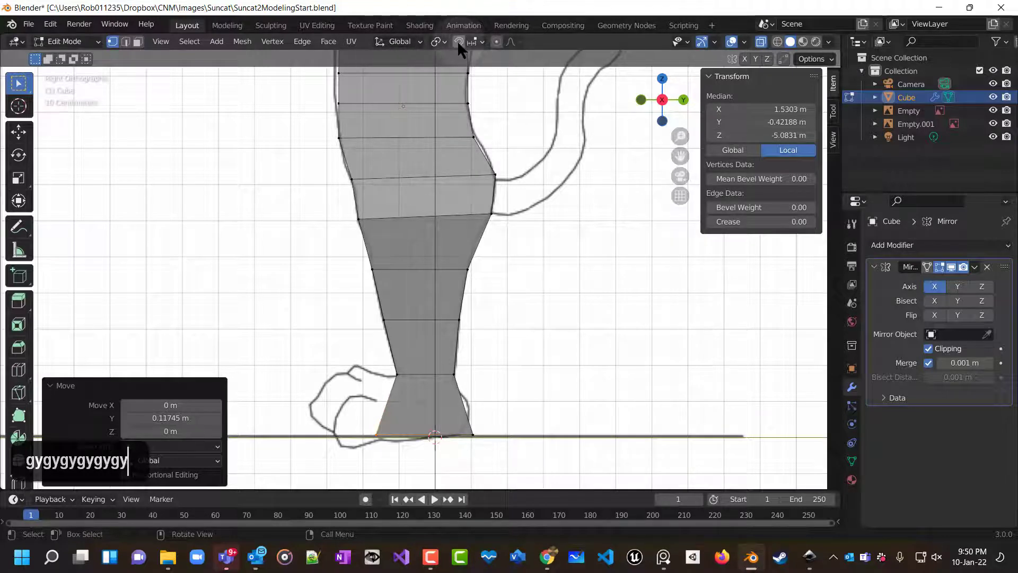
Set snapping to Vertex and turn snapping on.
left_click(480, 39)
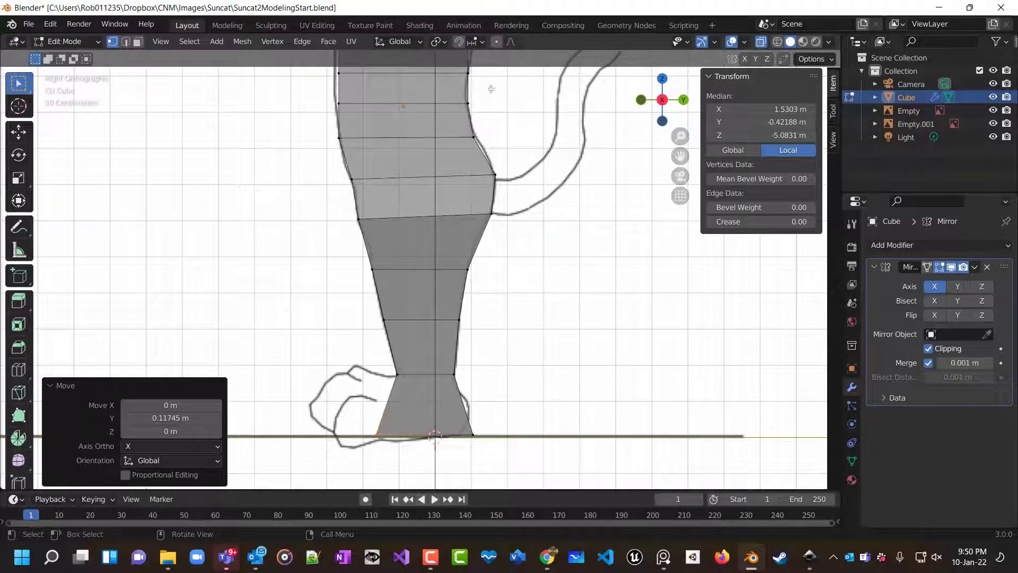
left_click(477, 41)
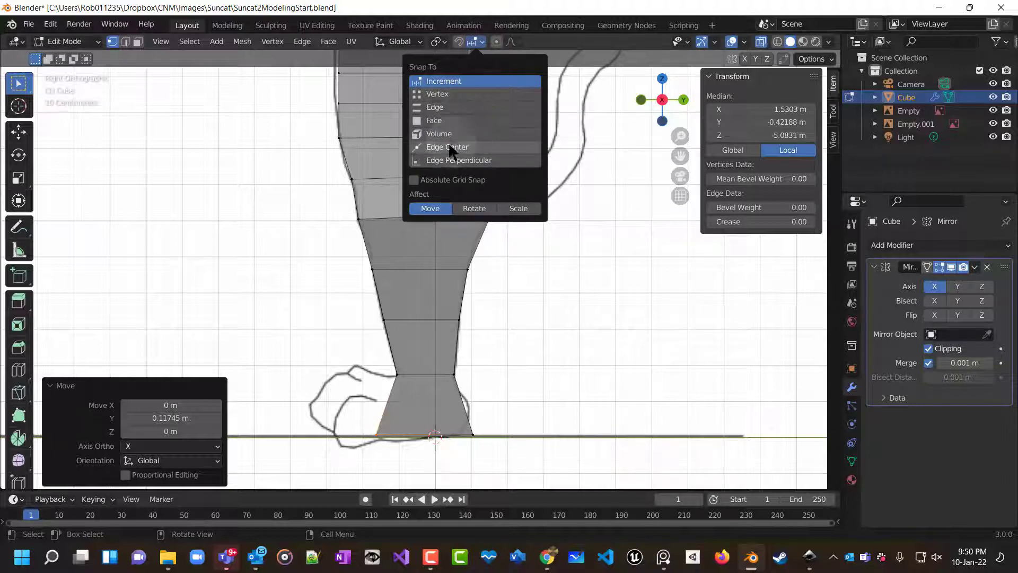
left_click(434, 93)
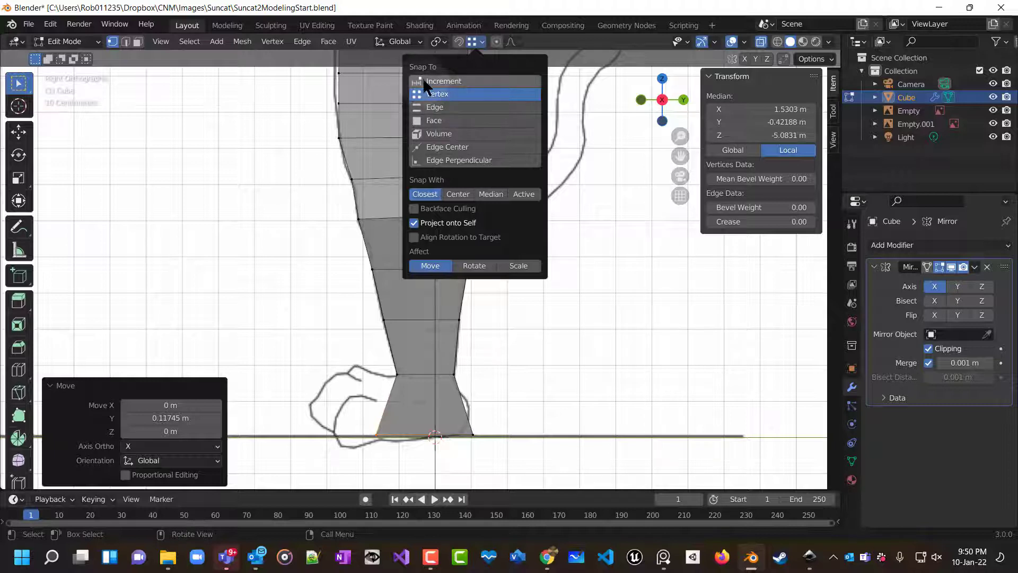
left_click(415, 45)
mouse_move(437, 46)
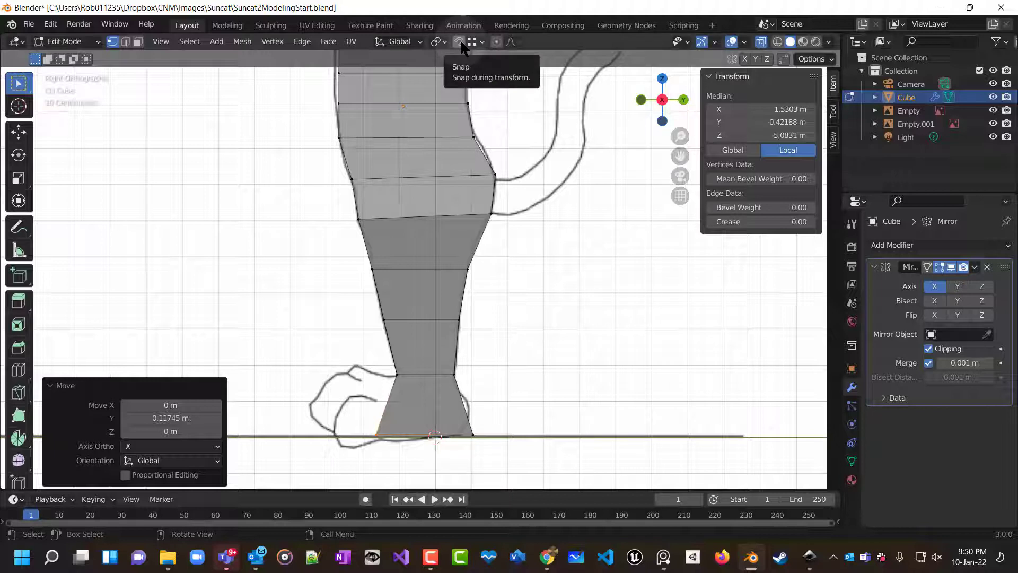
left_click(458, 42)
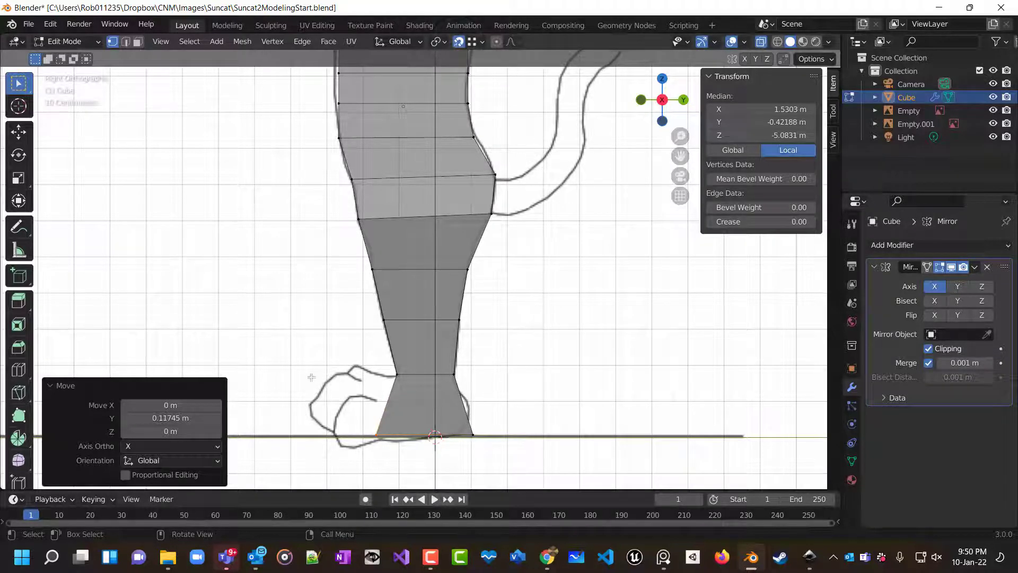
Move the front foot-base vertex along Y, snapping it in line with the ankle vertex above.
left_click_drag(349, 422, 385, 461)
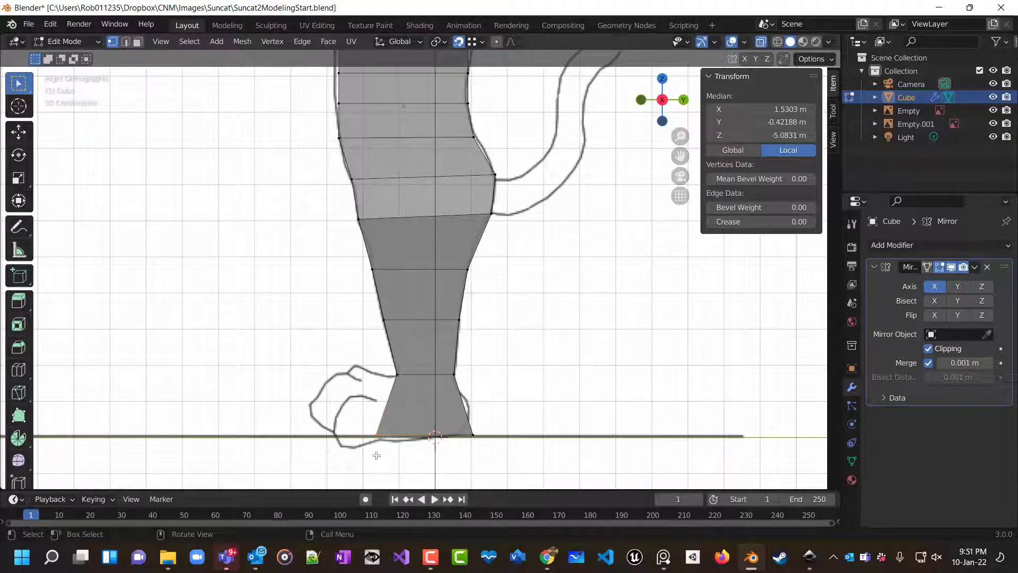
key("g")
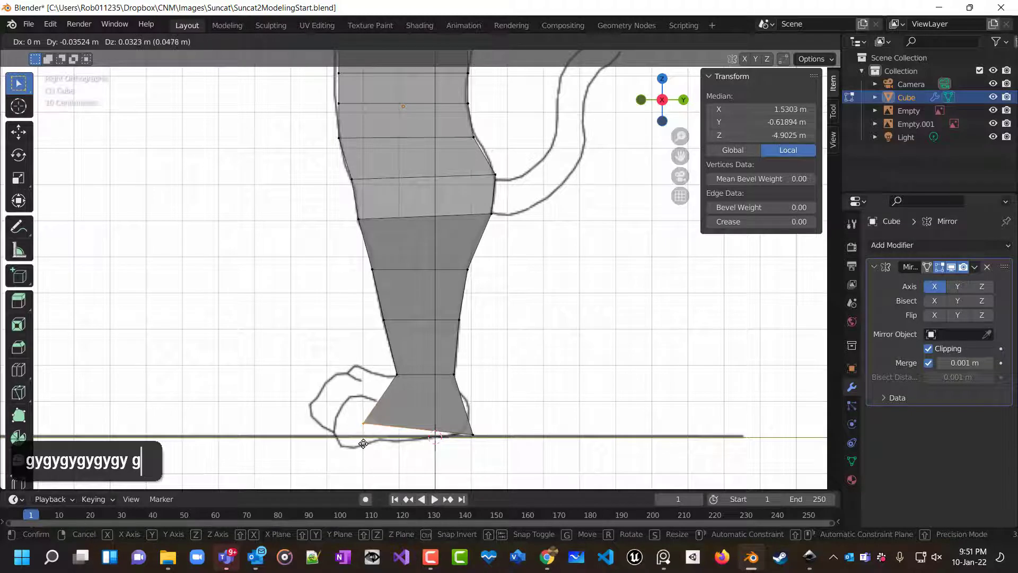
key("y")
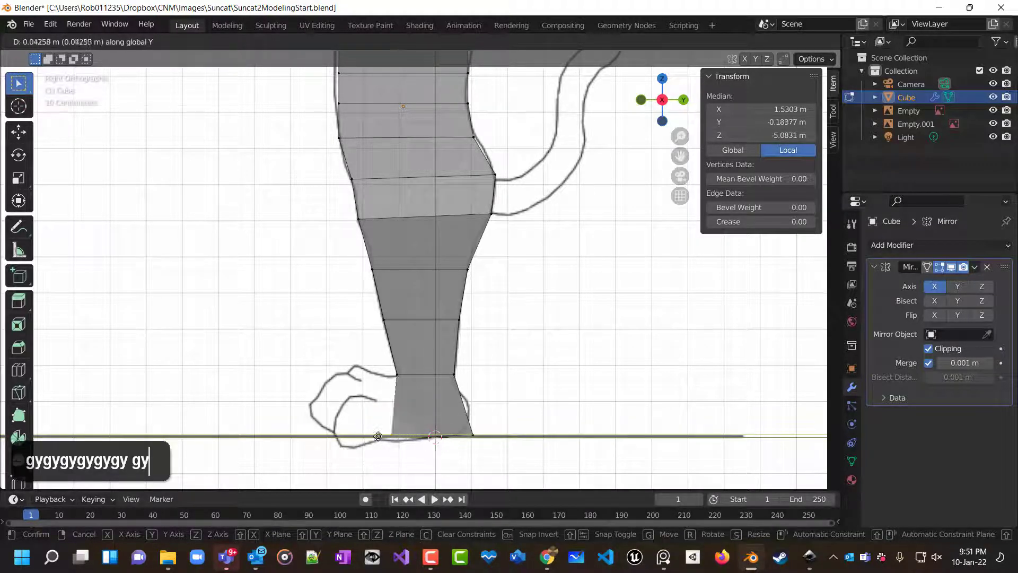
key("ctrl")
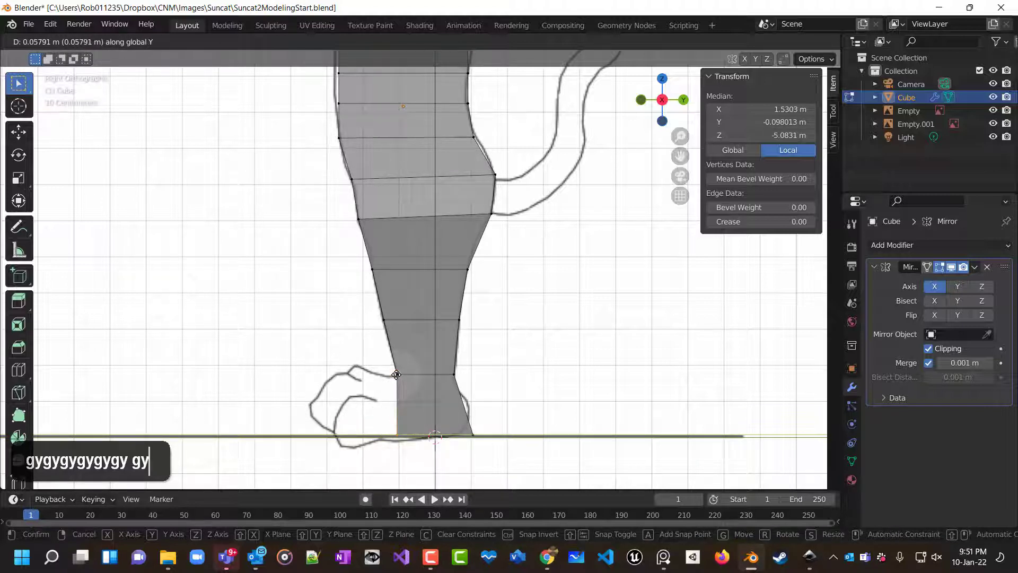
left_click(396, 374)
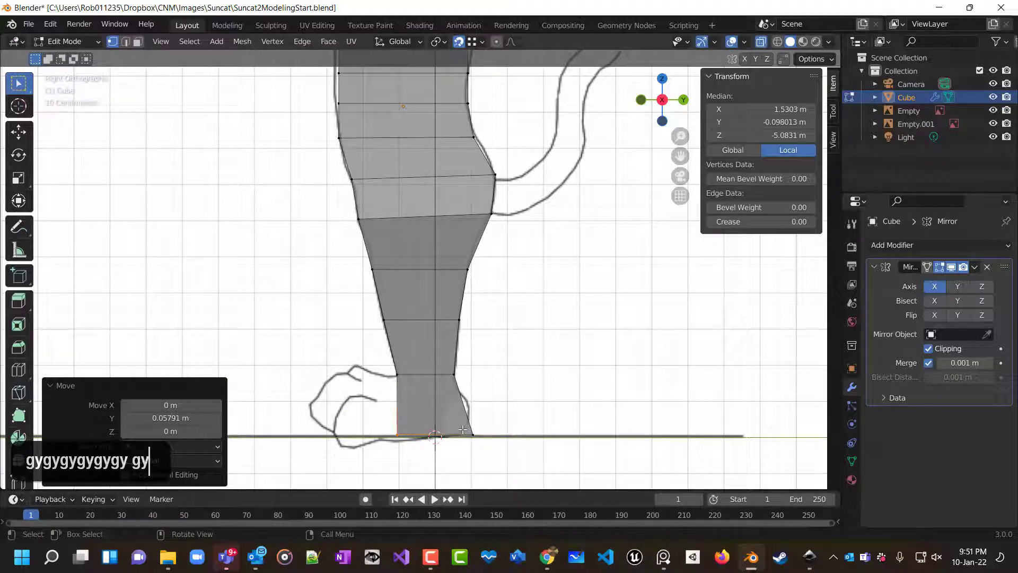
Select the foot's front base vertex and move it about -0.053 m along Y, in line with the ankle.
left_click(491, 449)
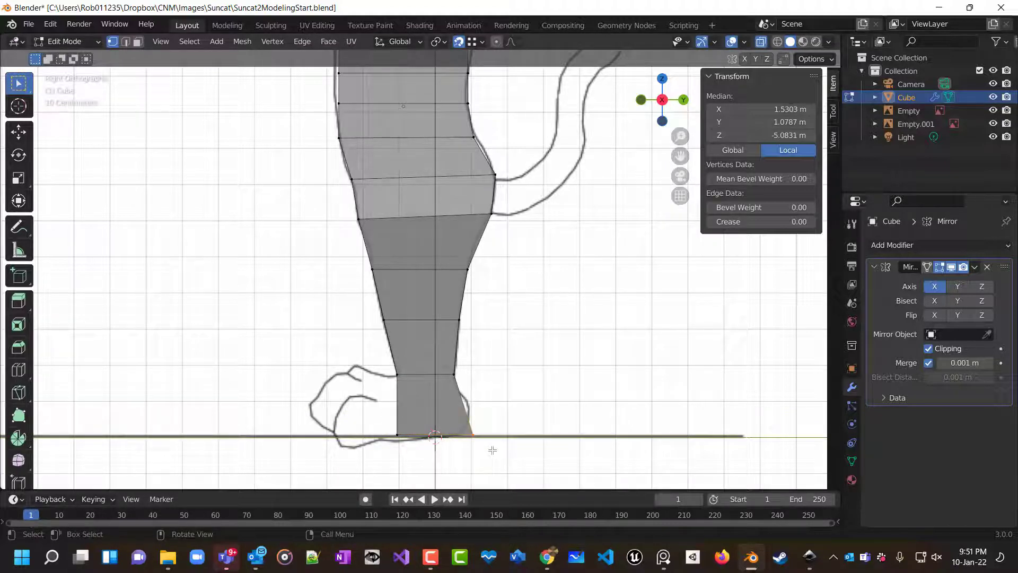
key("g")
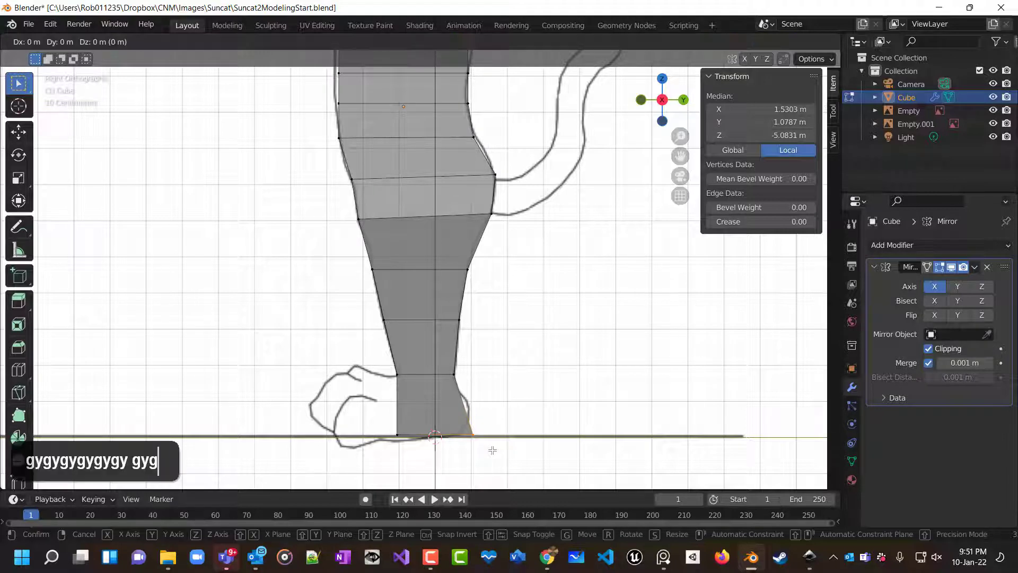
key("y")
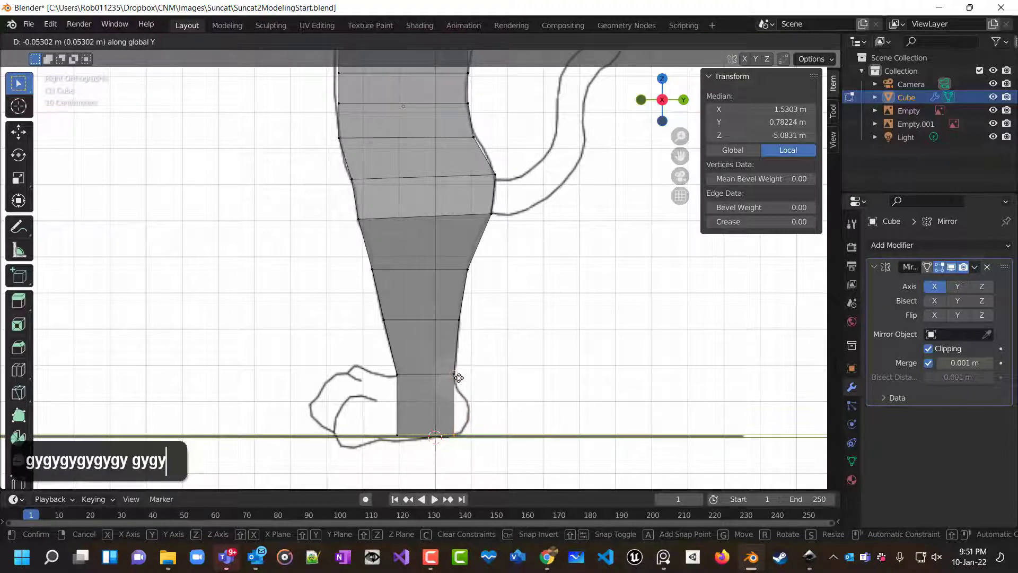
left_click(457, 374)
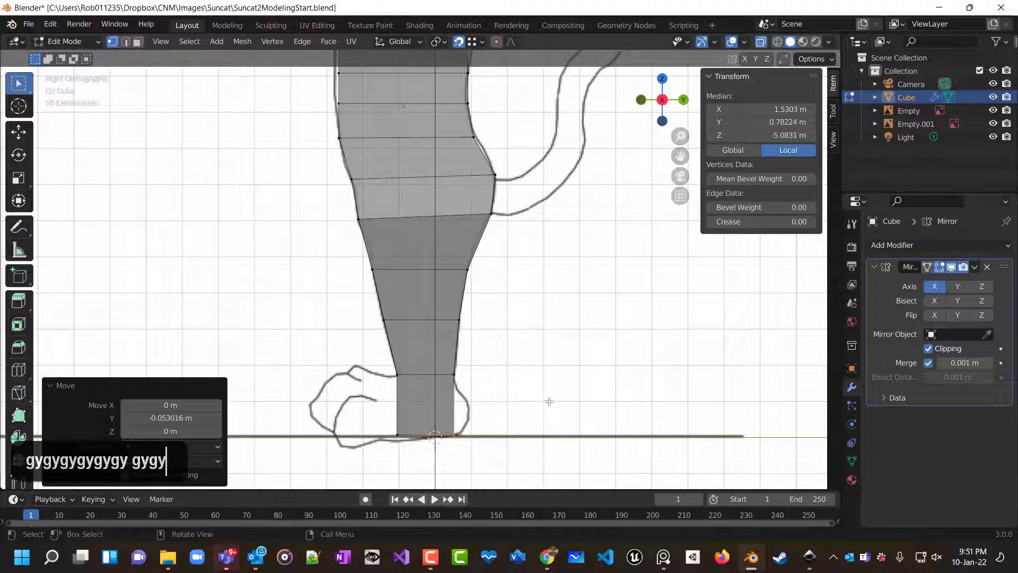
Orbit around the leg to inspect its shape in perspective, then return to the side view of the torso.
middle_click_drag(453, 433, 482, 447)
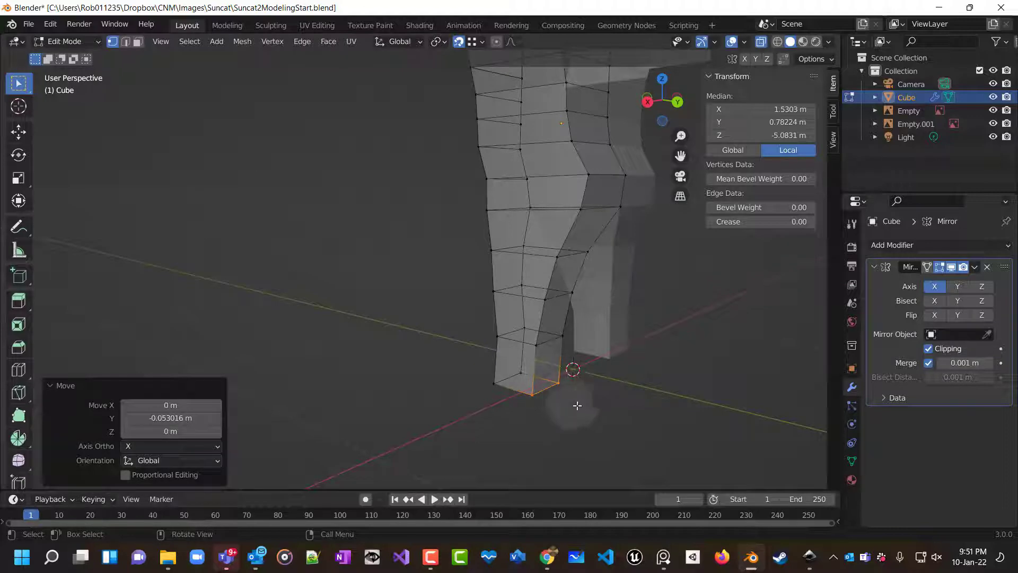
middle_click_drag(574, 408, 663, 397)
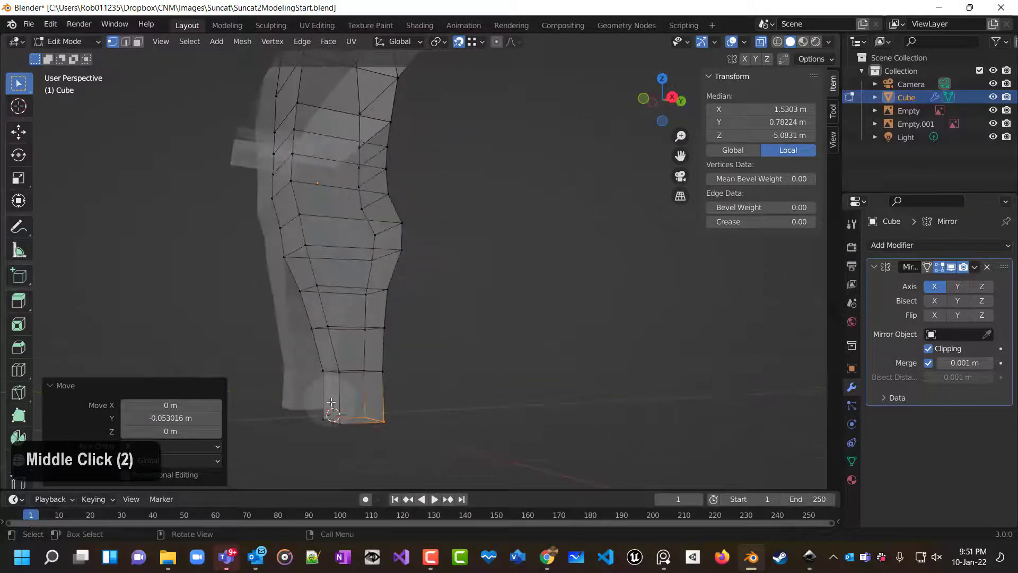
scroll(458, 435, "down", 3)
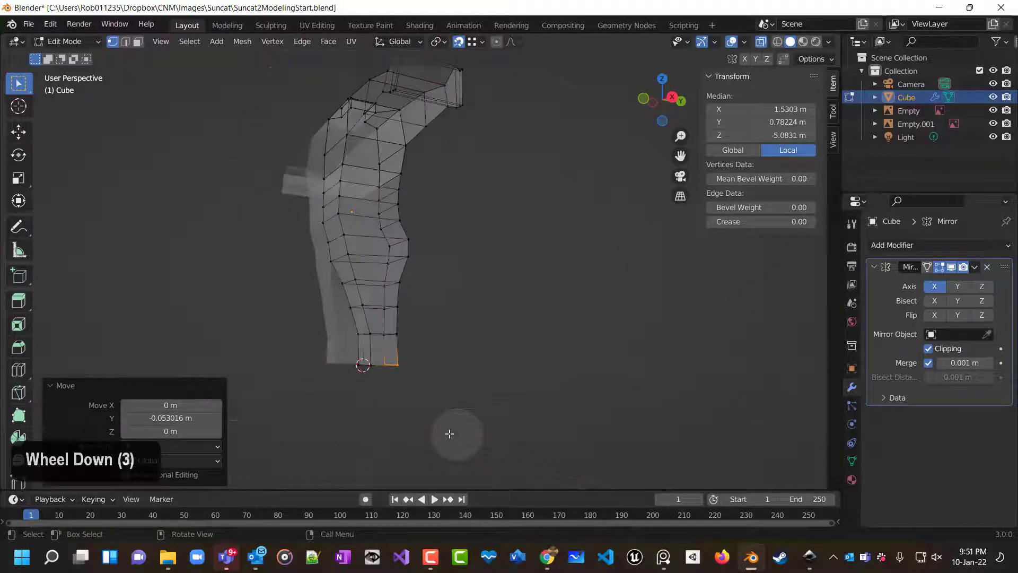
middle_click_drag(448, 432, 342, 404)
key("1")
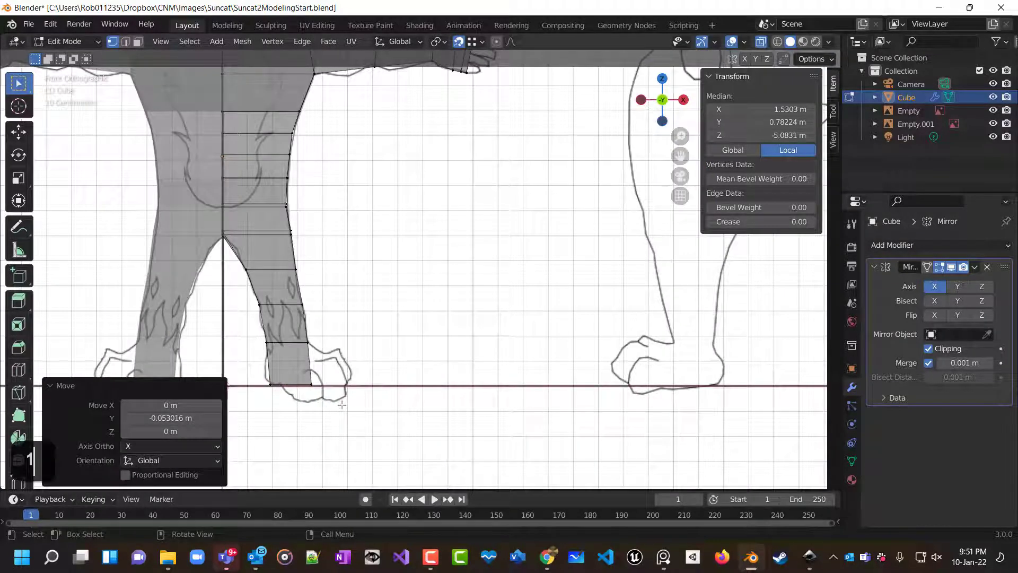
key("3")
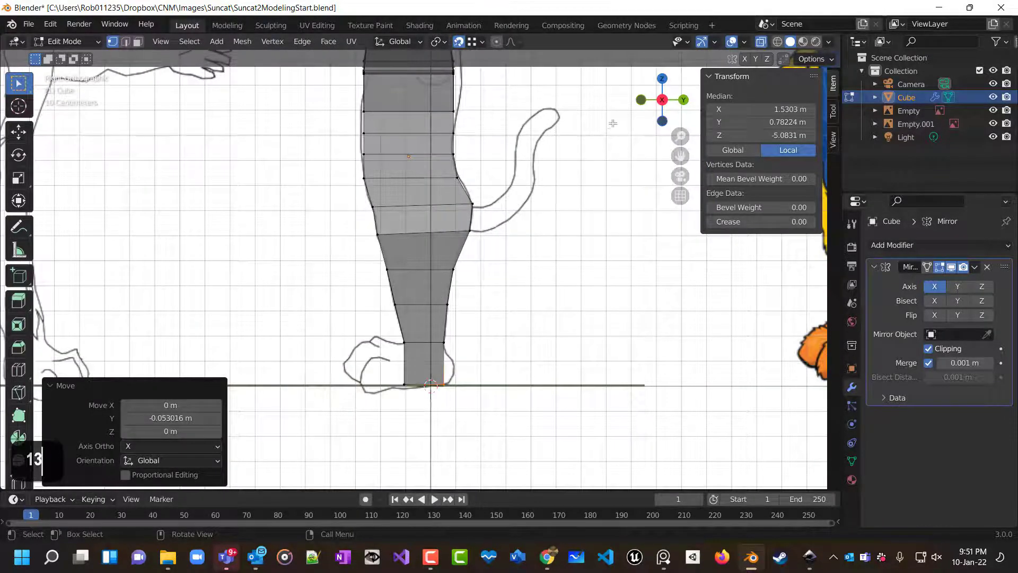
middle_click_drag(612, 123, 605, 177, "shift")
scroll(534, 199, "up", 2)
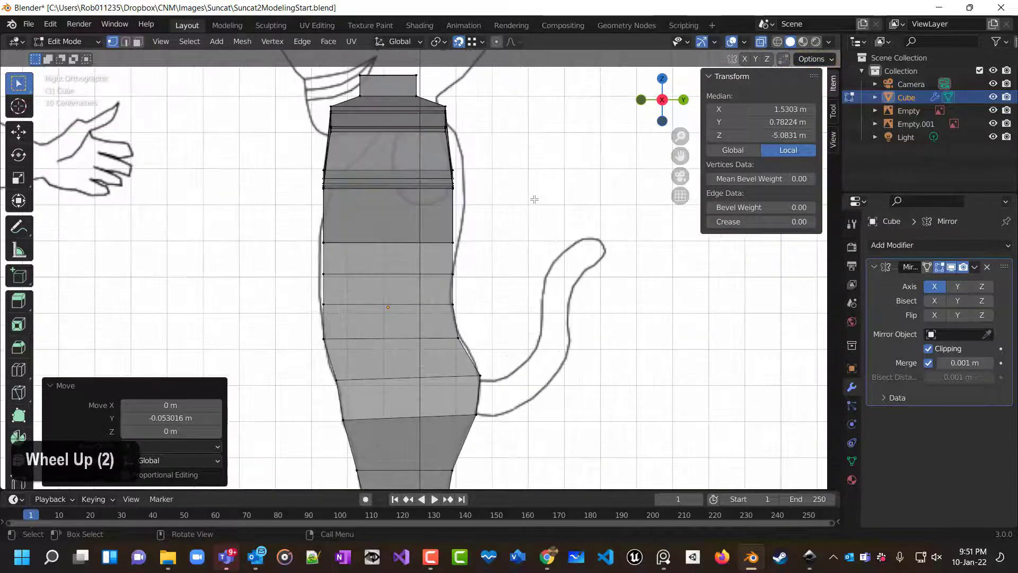
scroll(530, 201, "up", 3)
Select the torso's back edge at chest level and move it about 0.016 m along Y.
left_click(471, 222, "alt")
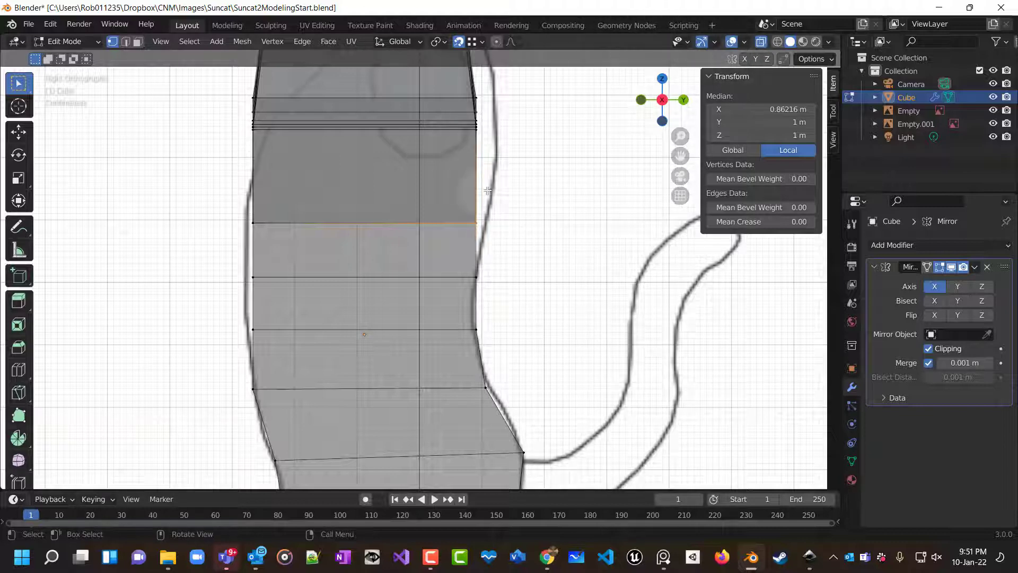
mouse_move(459, 227)
middle_mouse_down()
mouse_move(480, 249)
mouse_move(464, 242)
middle_mouse_up()
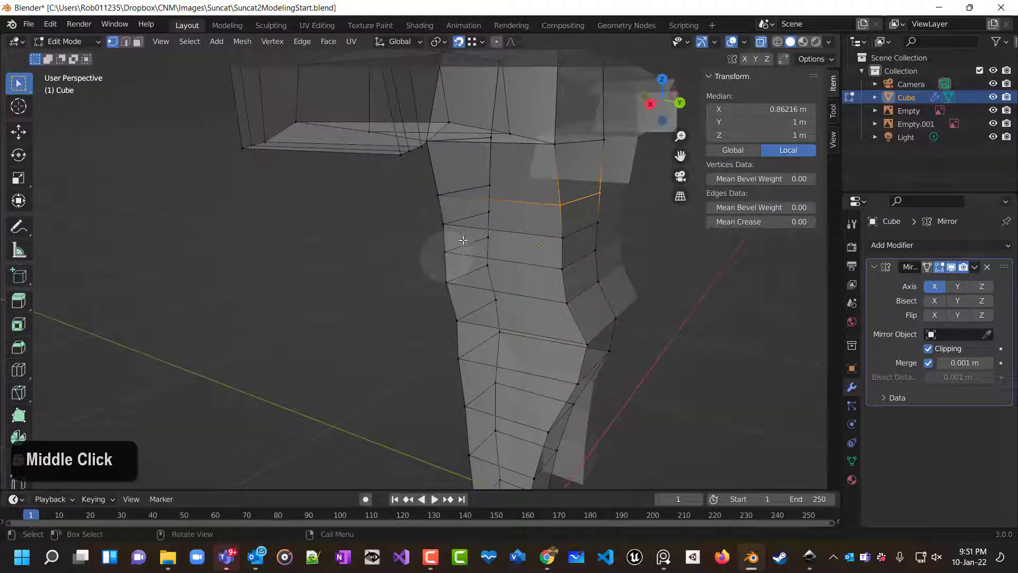
key("KP_1")
key("KP_3")
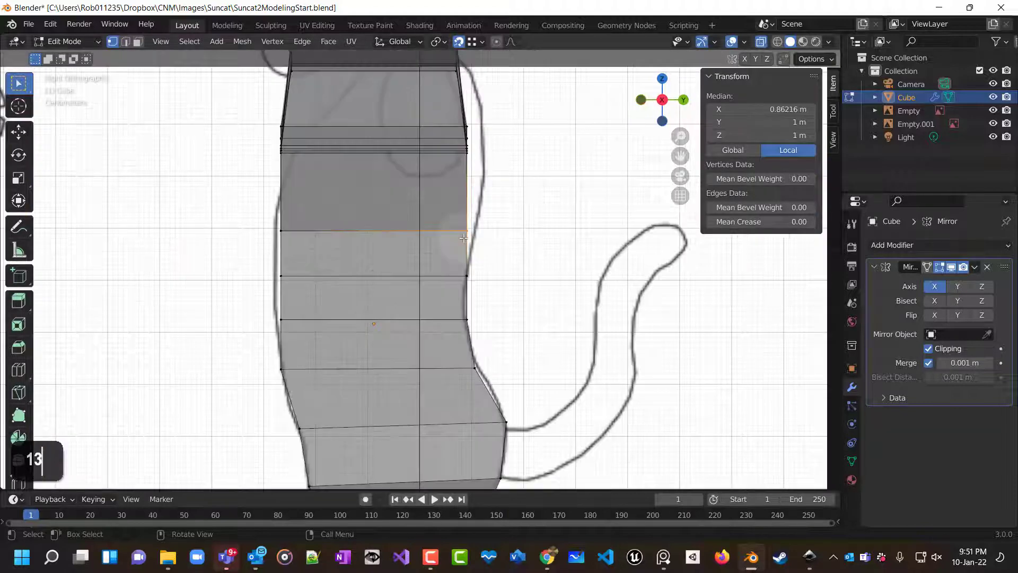
key("g")
key("y")
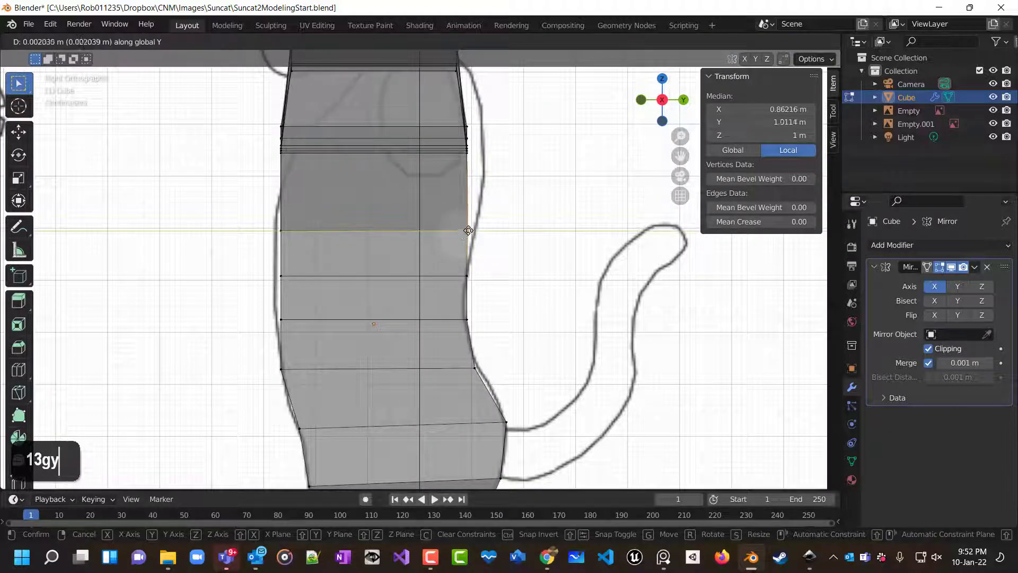
left_click(472, 231)
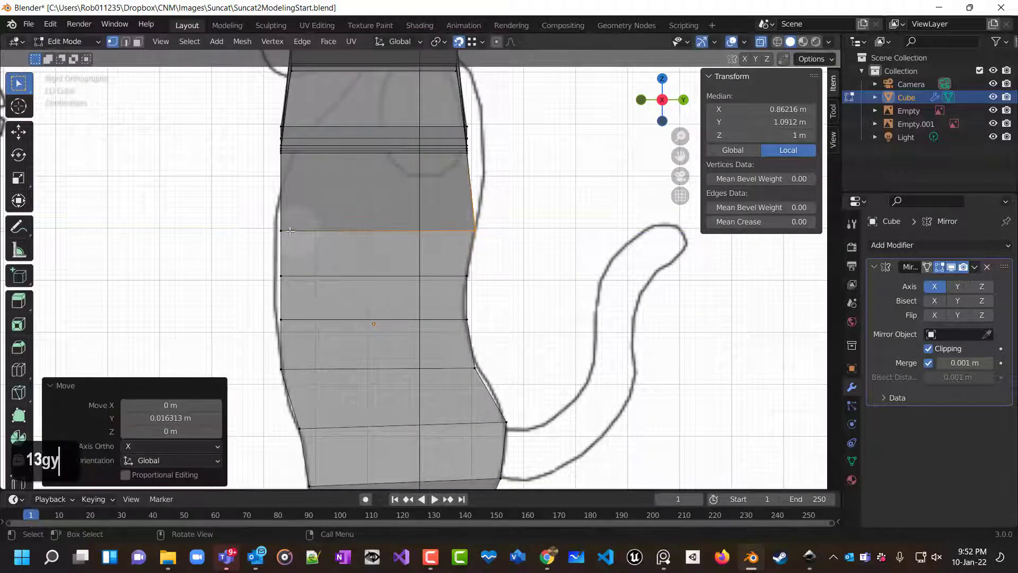
Select the torso's front edge at chest level and move it about -0.010 m along Y.
left_click(293, 248)
key("g")
key("y")
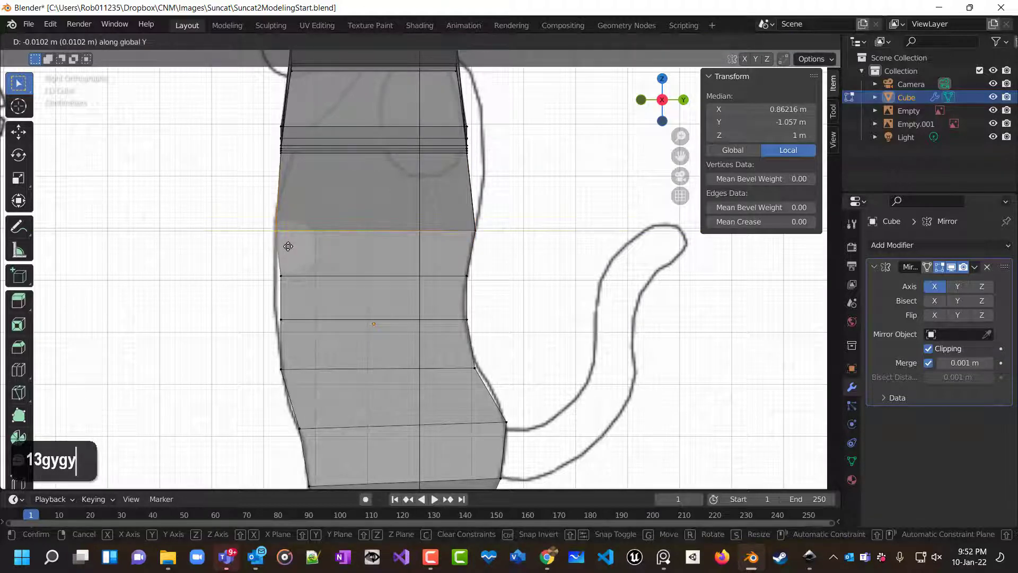
left_click(288, 246)
Select the front torso vertex one row lower and move it about -0.015 m along Y.
left_click(290, 285)
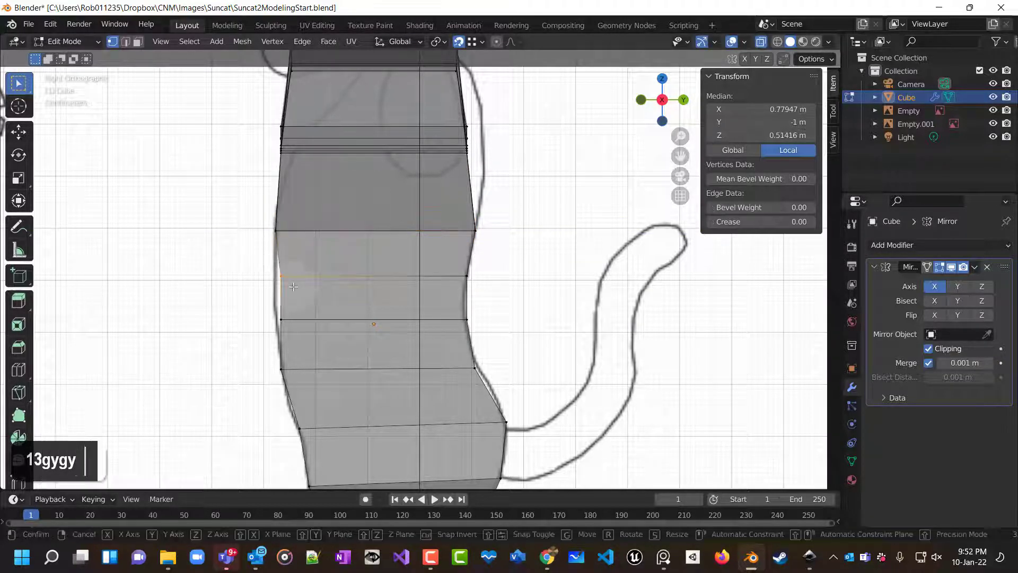
key("g")
key("y")
left_click(289, 285)
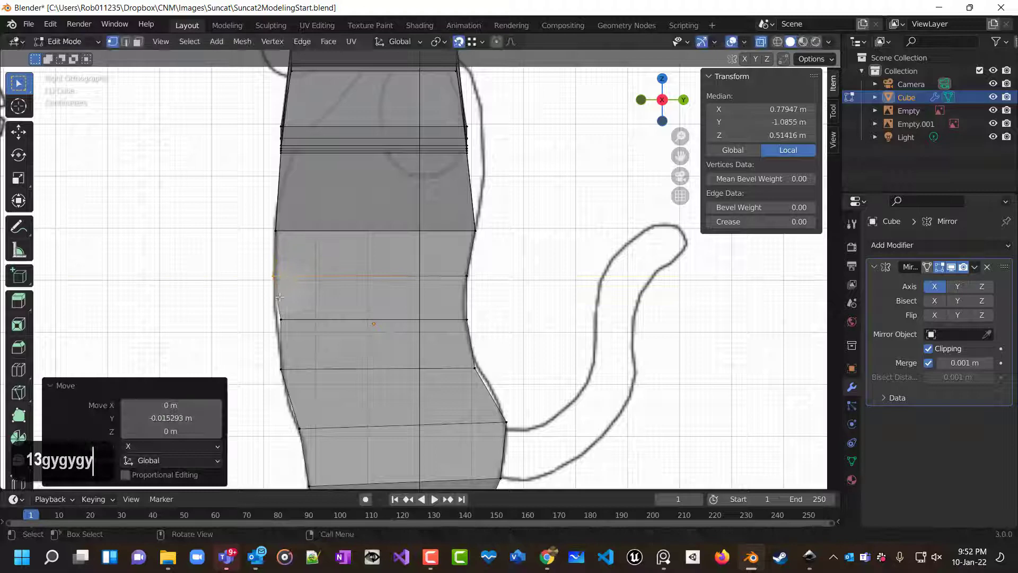
Select the front vertex at mid-torso and move it about -0.012 m along Y.
left_click(292, 327)
key("g")
key("y")
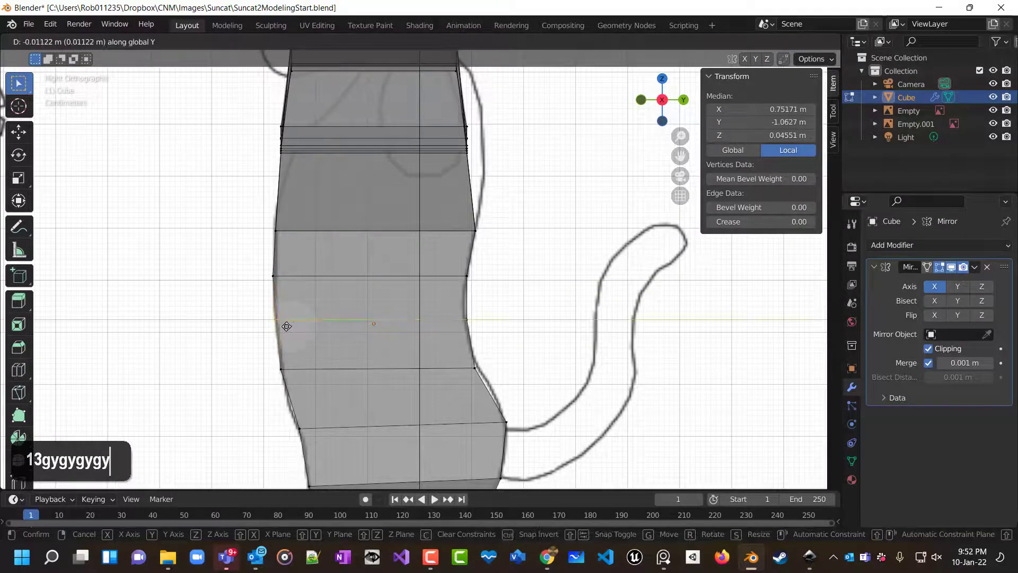
left_click(286, 326)
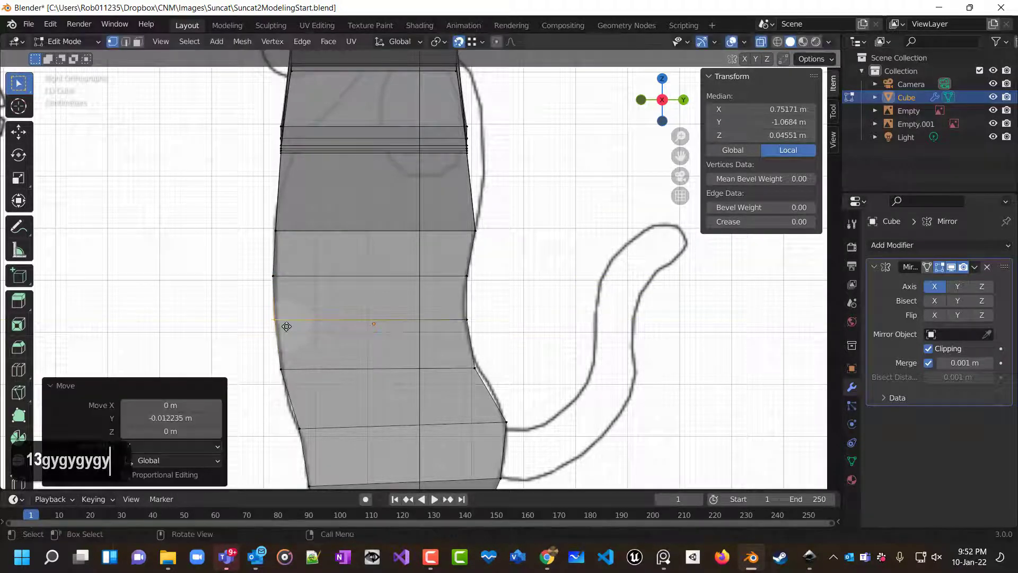
Select the back vertex below mid-torso and move it about 0.009 m along Y.
left_click(485, 374)
key("g")
key("y")
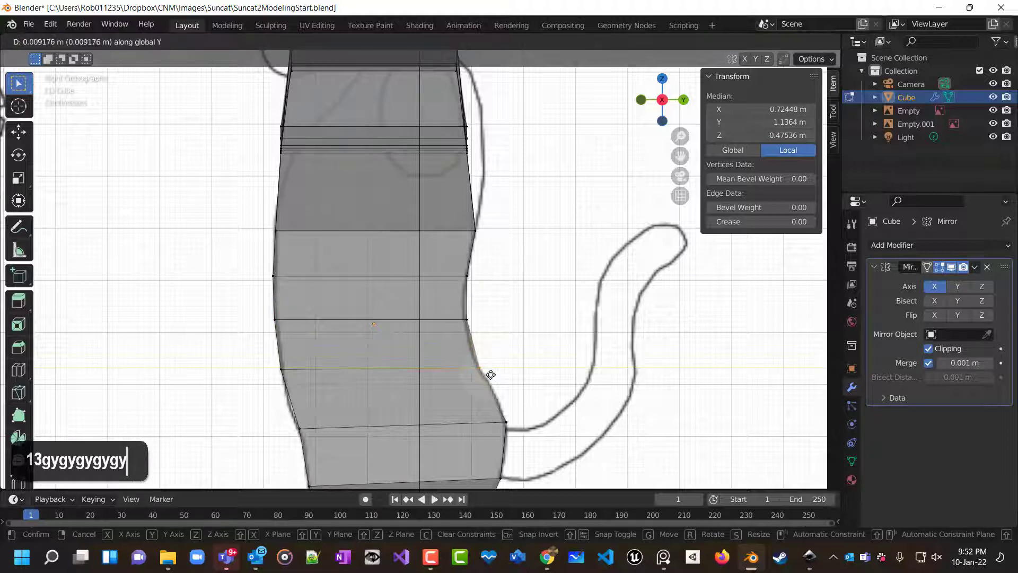
left_click(490, 375)
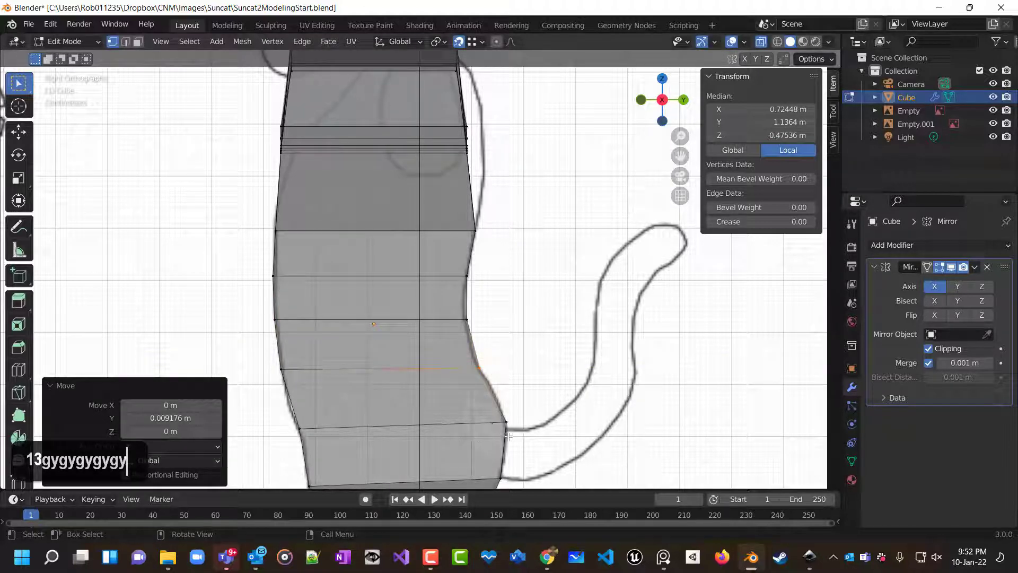
Select the back vertex at hip level and move it about -0.002 m in Y and -0.008 m in Z.
left_click(505, 422)
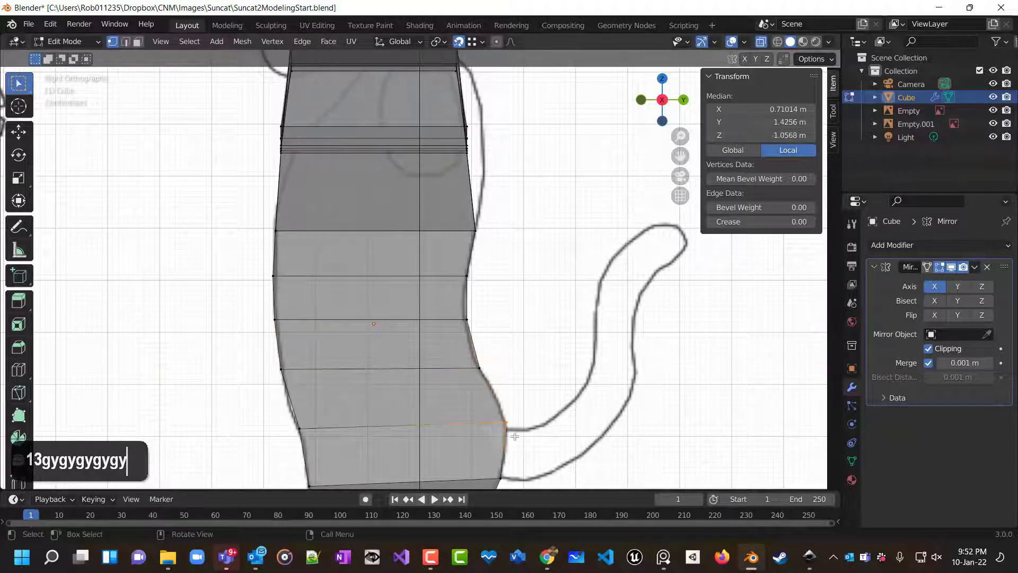
scroll(514, 436, "up", 3)
scroll(514, 436, "up", 3, "shift")
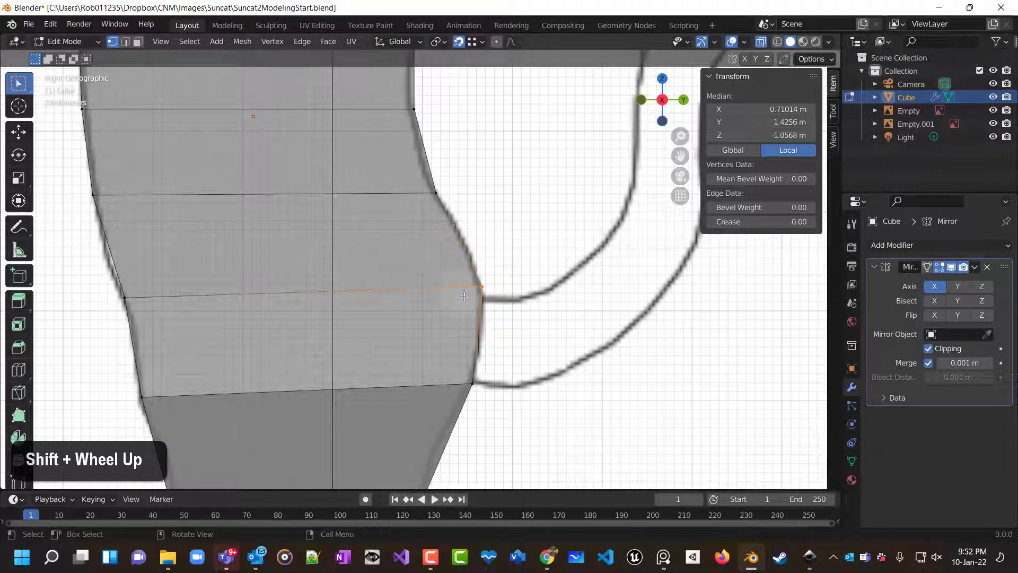
key("g")
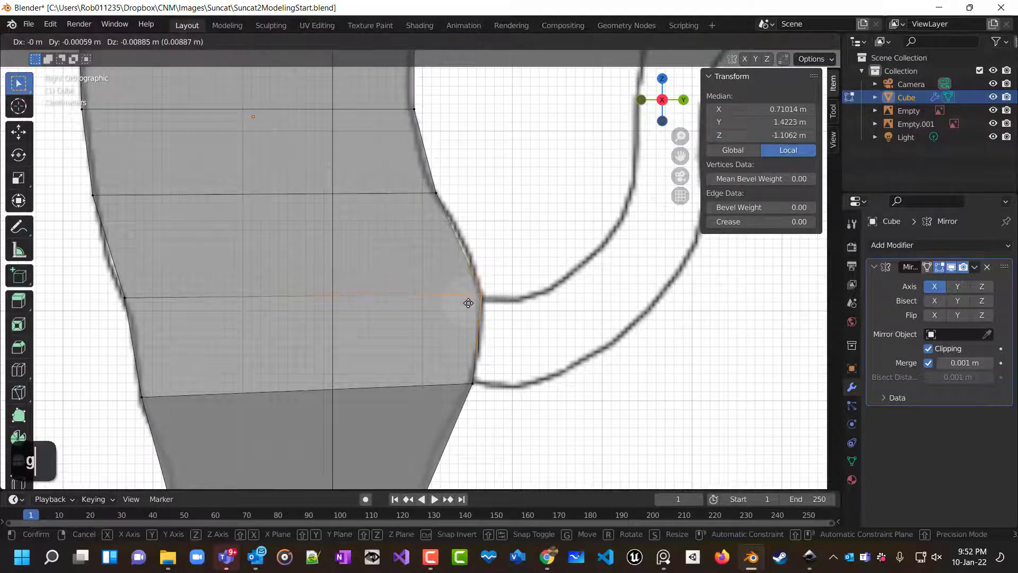
left_click(466, 301)
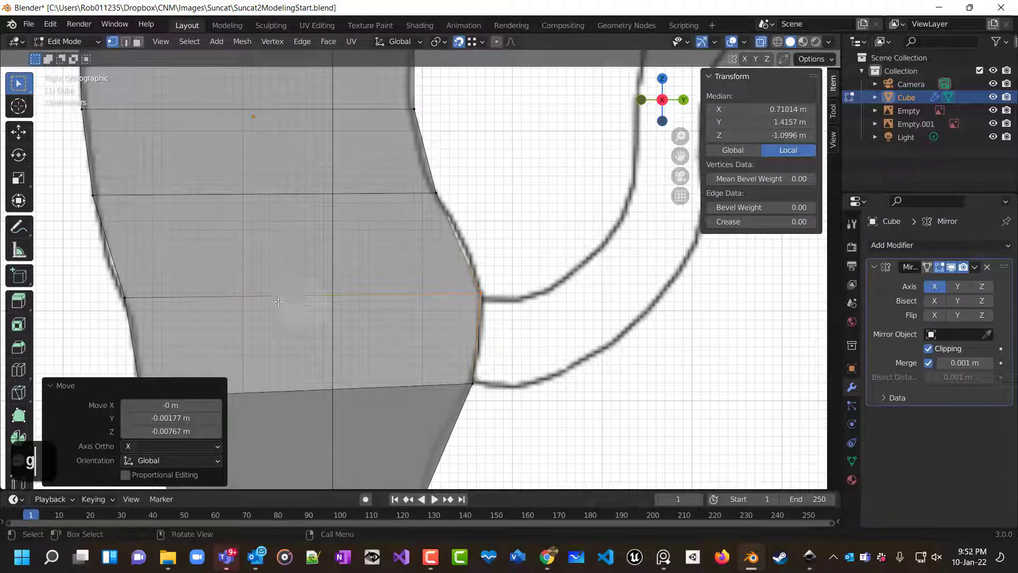
Box-select the front vertex at hip level and move it about 0.005 m along Z and -0.004 m along Y.
left_click_drag(93, 282, 161, 327)
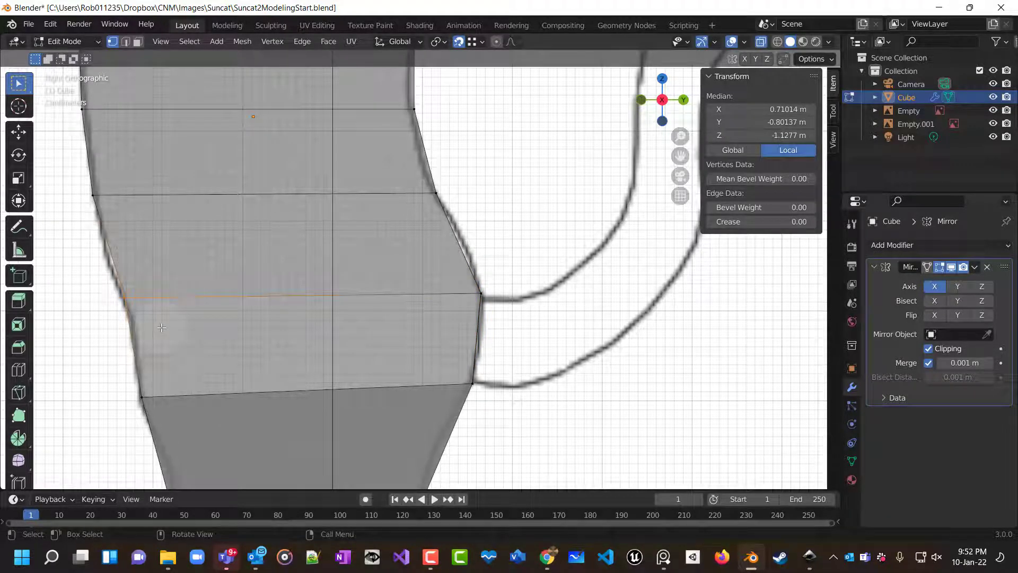
key("g")
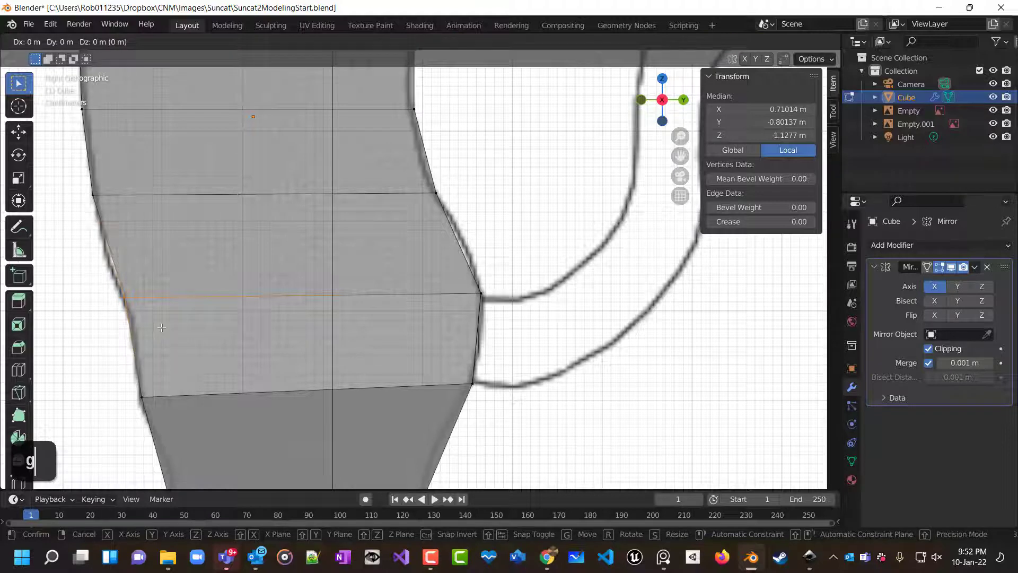
key("z")
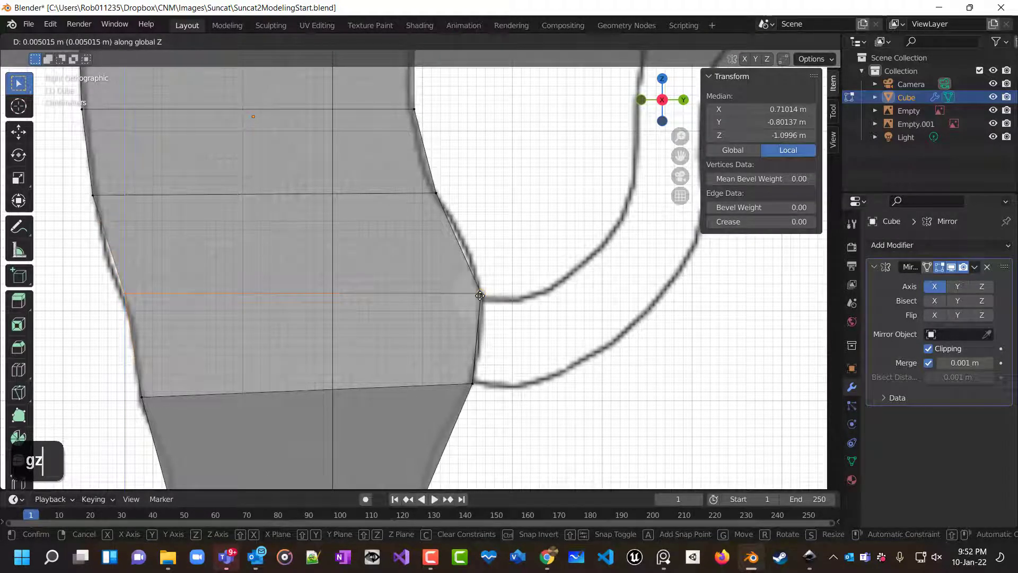
left_click(480, 295)
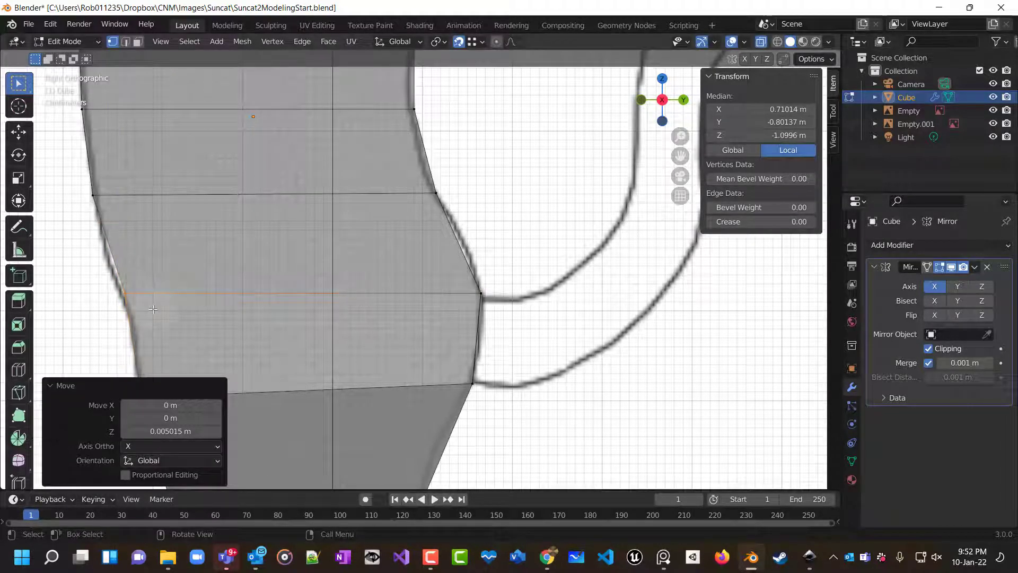
key("g")
key("y")
left_click(118, 302)
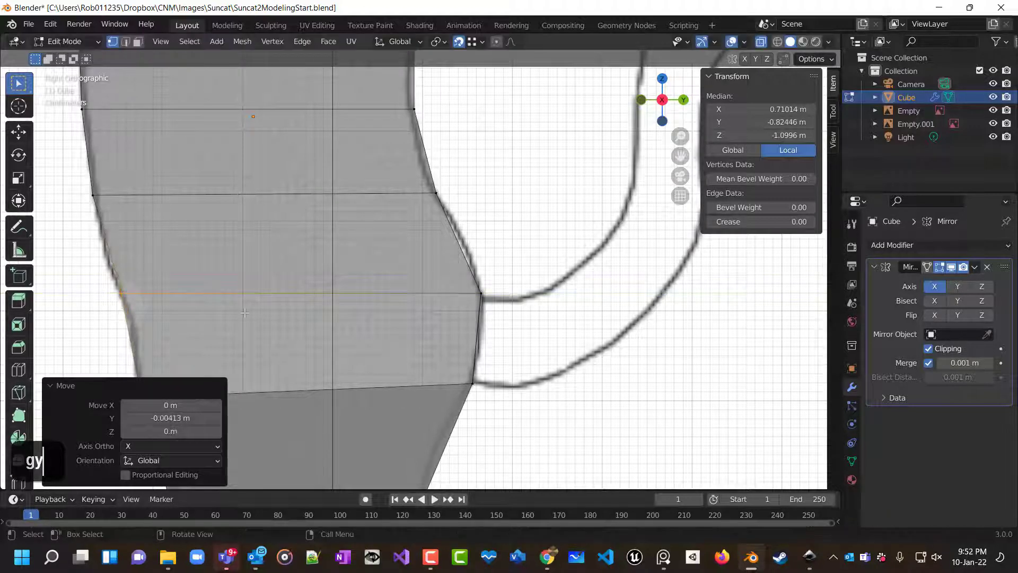
Select the front vertex at the top of the leg and move it up along Z, then about -0.005 m along Y.
middle_click_drag(262, 325, 328, 199, "shift")
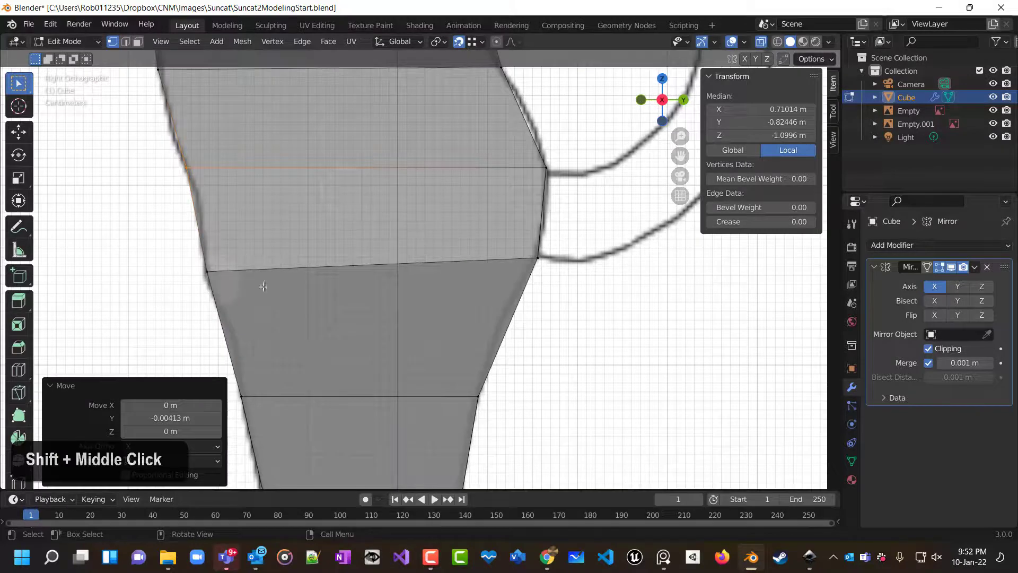
left_click(248, 305)
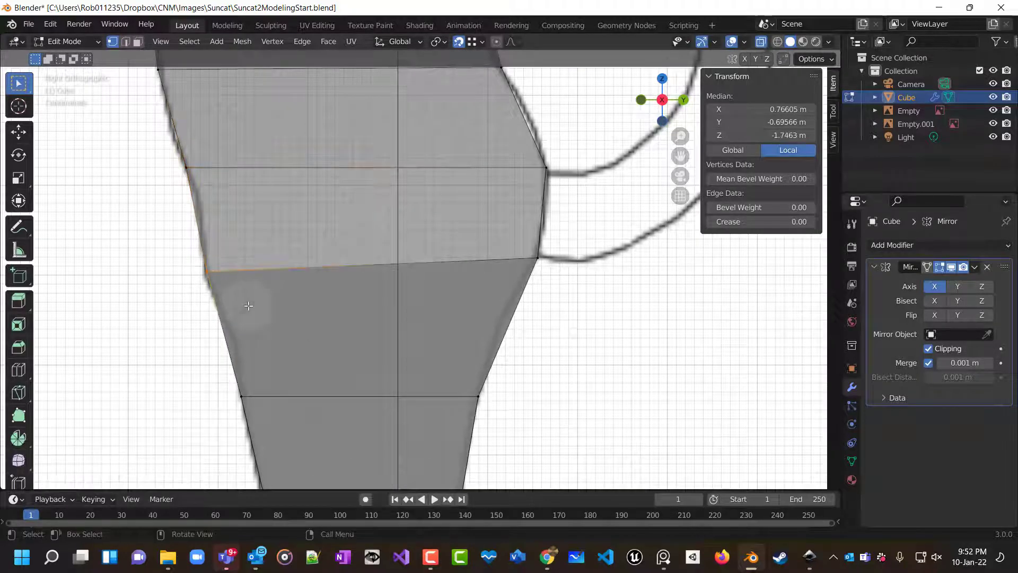
key("g")
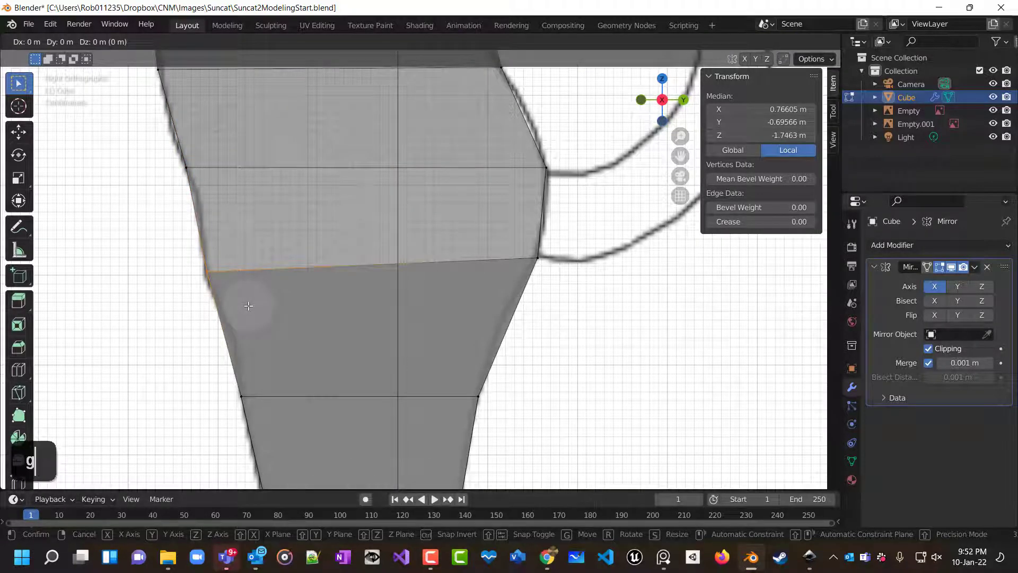
key("z")
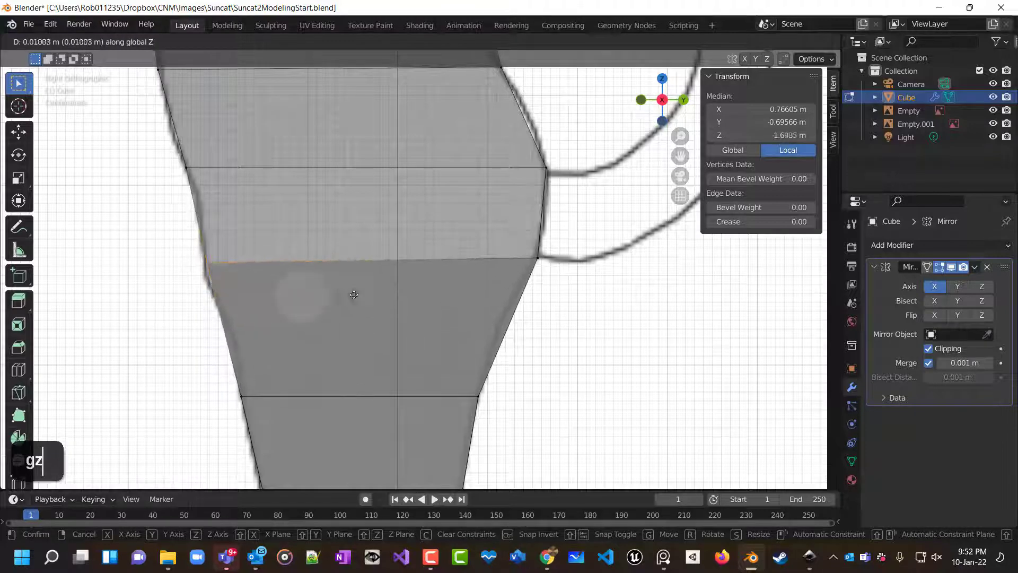
key("ctrl")
left_click(541, 264)
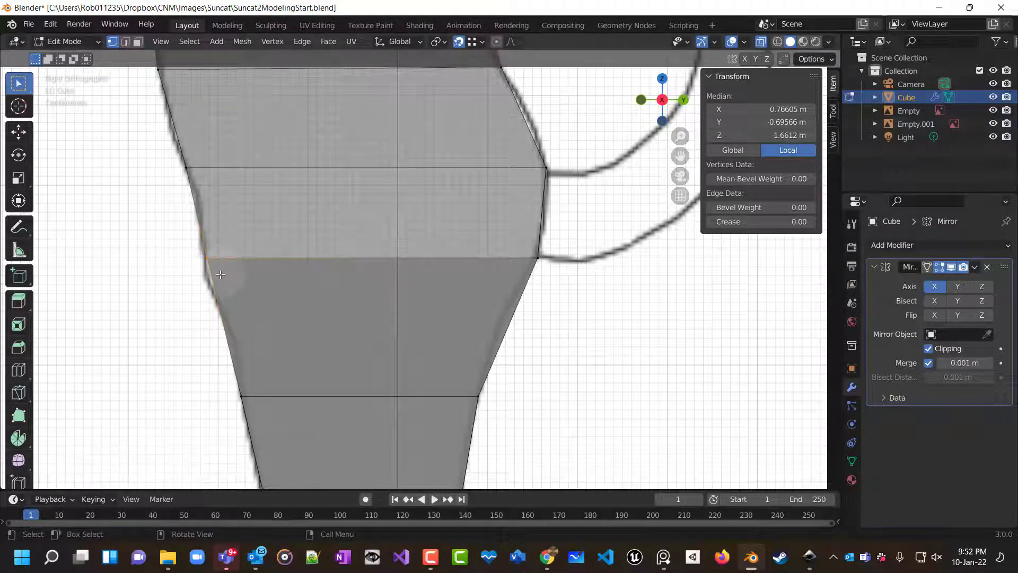
key("g")
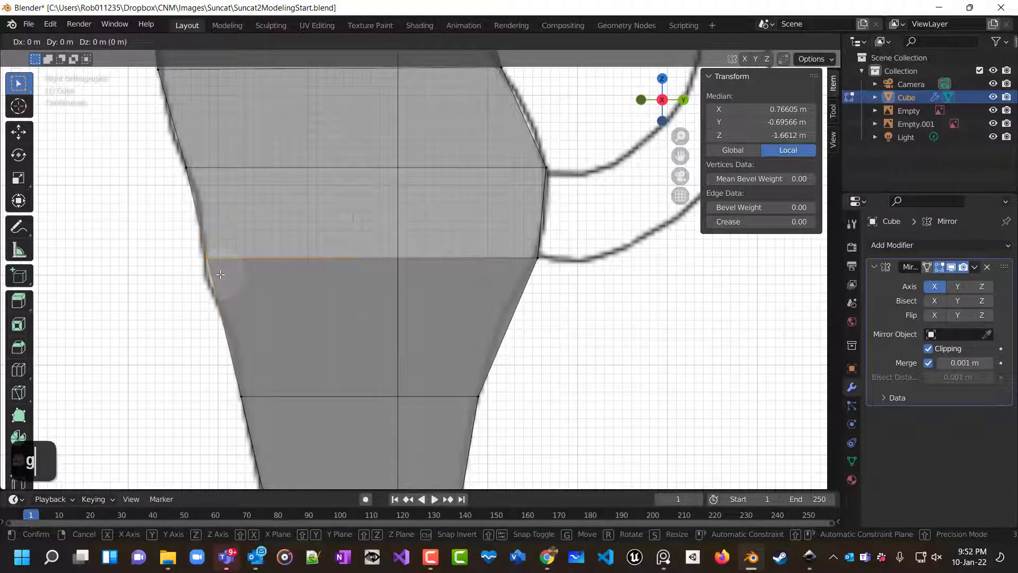
key("y")
left_click(215, 272)
Examine the mesh where the arm joins the torso in perspective view.
scroll(295, 269, "down", 3)
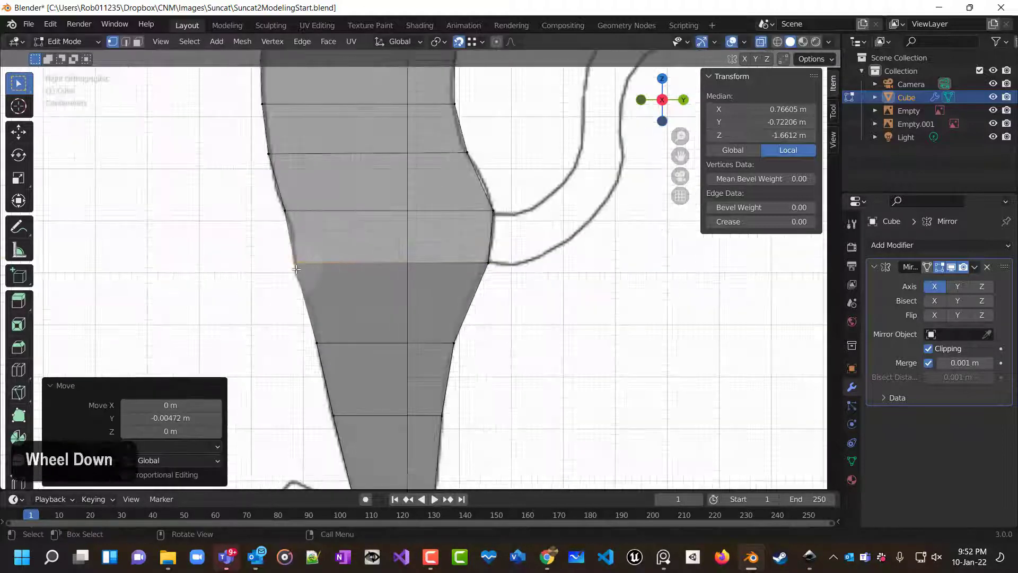
scroll(296, 270, "up", 5)
scroll(296, 270, "down", 4)
scroll(313, 356, "up", 2, "shift")
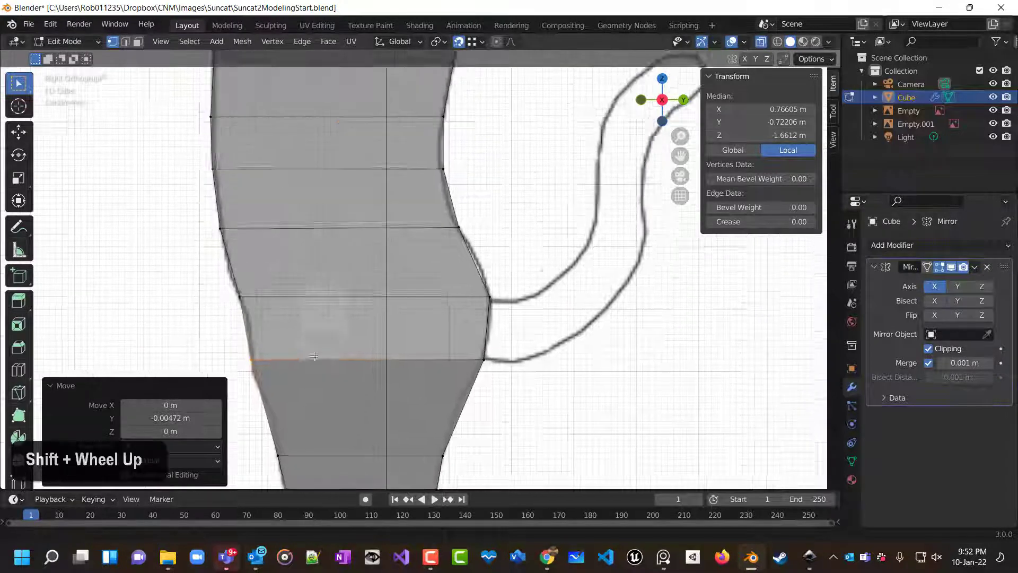
middle_click_drag(315, 357, 308, 469, "shift")
middle_click_drag(386, 139, 383, 312, "shift")
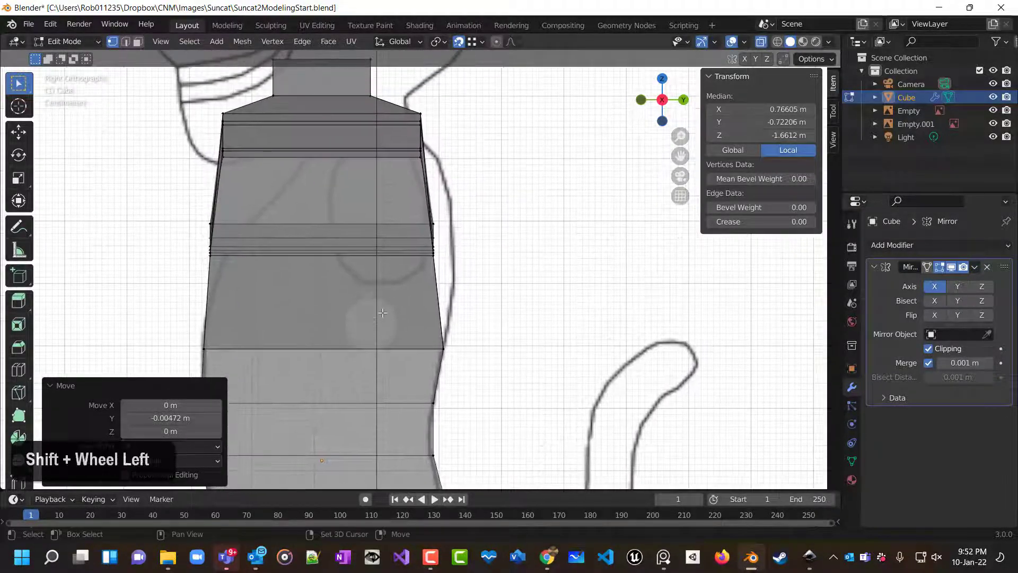
scroll(383, 313, "up", 4)
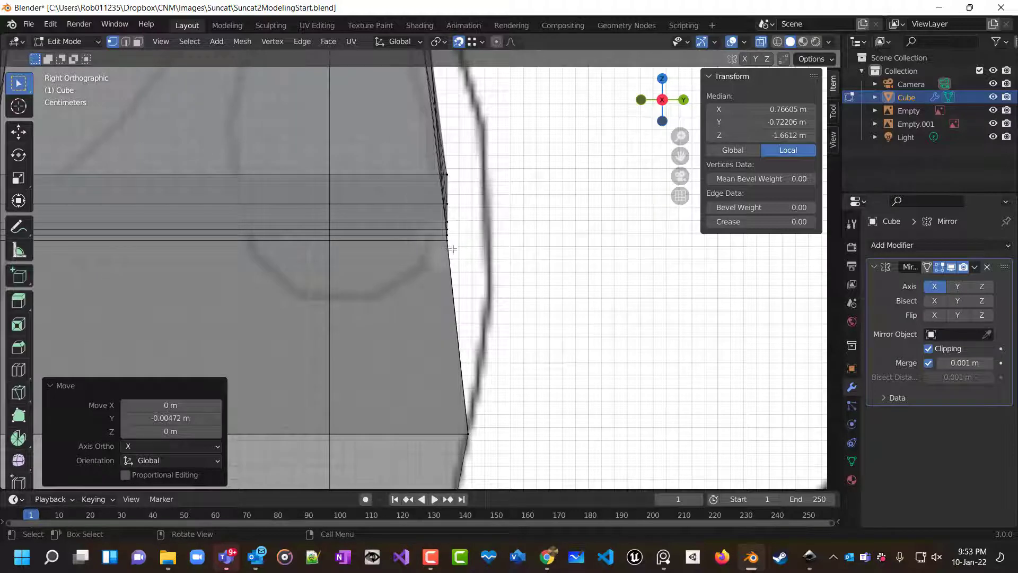
mouse_move(450, 270)
middle_mouse_down()
mouse_move(405, 277)
mouse_move(452, 249)
middle_mouse_up()
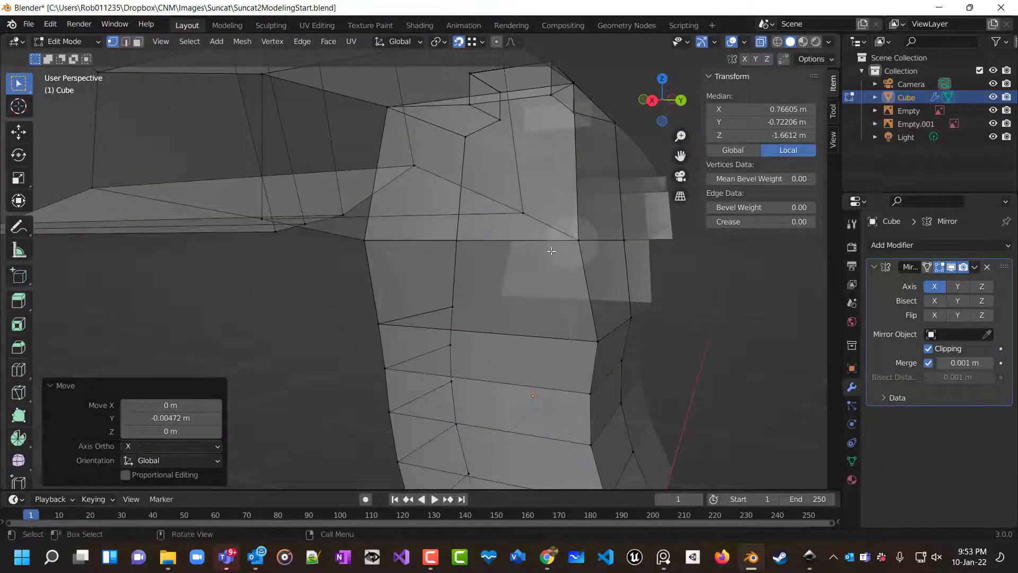
middle_click_drag(554, 241, 590, 272)
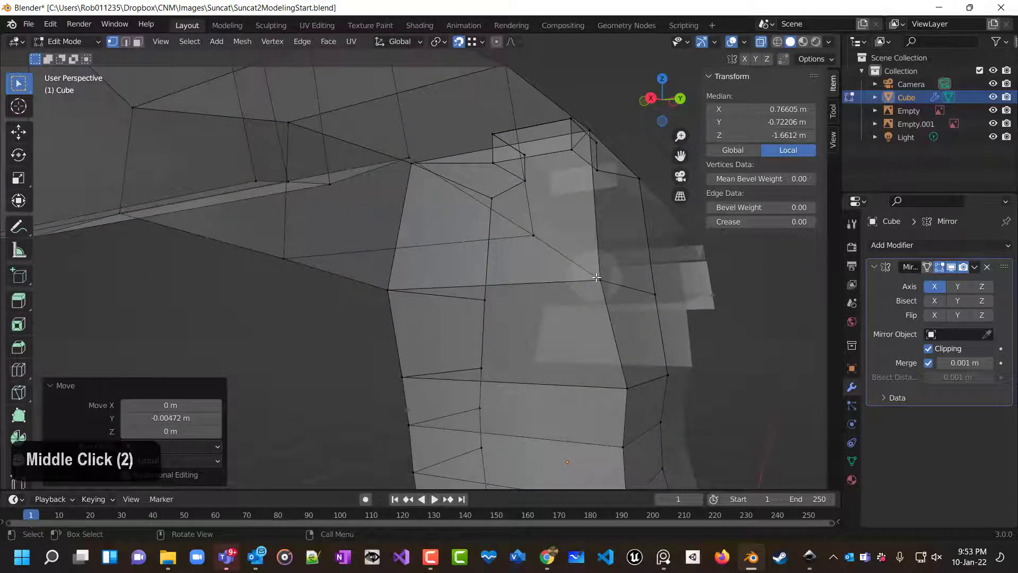
left_click(596, 277)
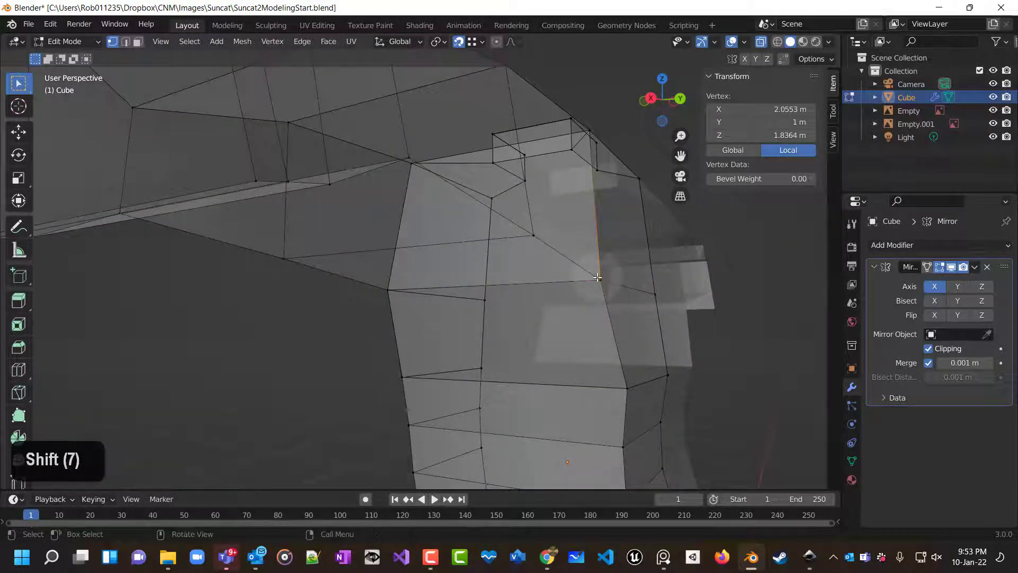
left_click_drag(581, 259, 627, 302)
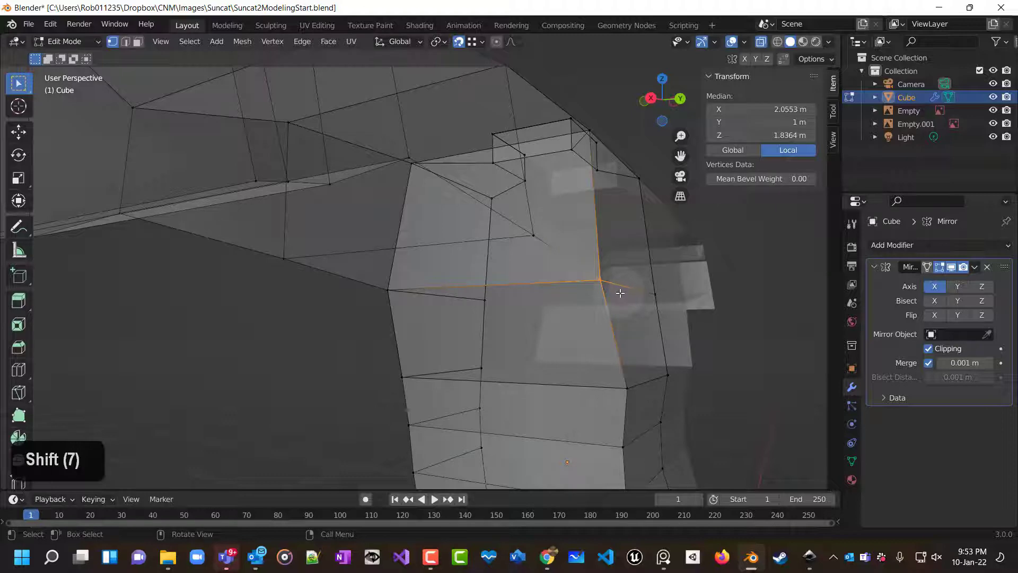
left_click(618, 293)
middle_click_drag(613, 288, 588, 295)
middle_click_drag(648, 275, 295, 316, "shift")
scroll(448, 277, "up", 2, "shift")
key("g")
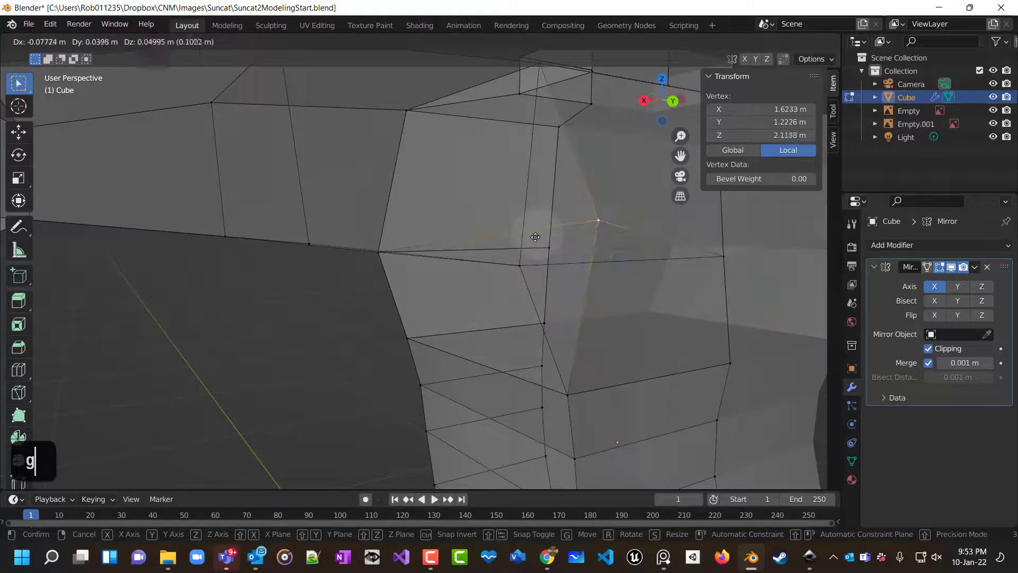
left_click(513, 265)
middle_click_drag(509, 300, 393, 297)
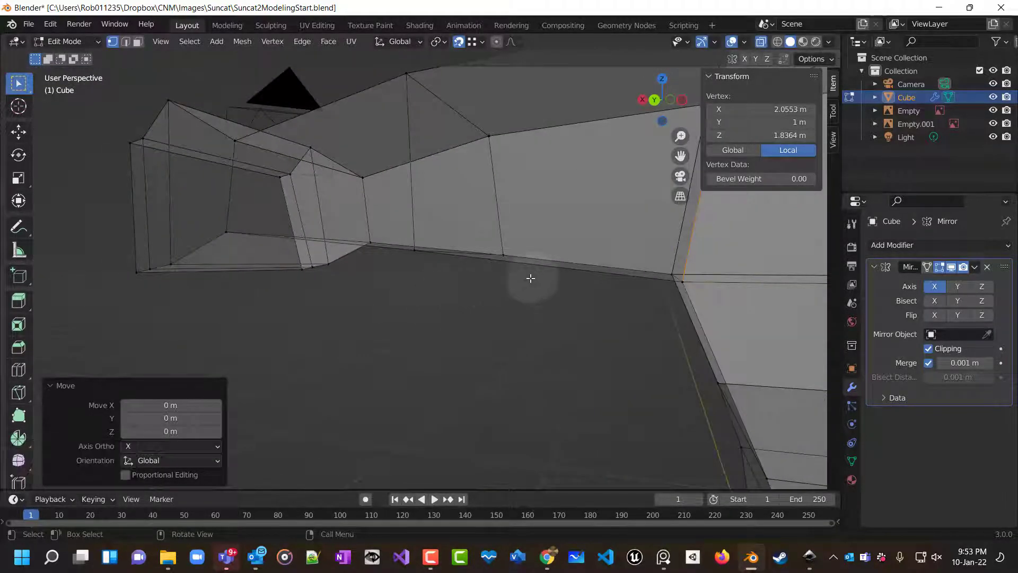
middle_click_drag(525, 284, 482, 265)
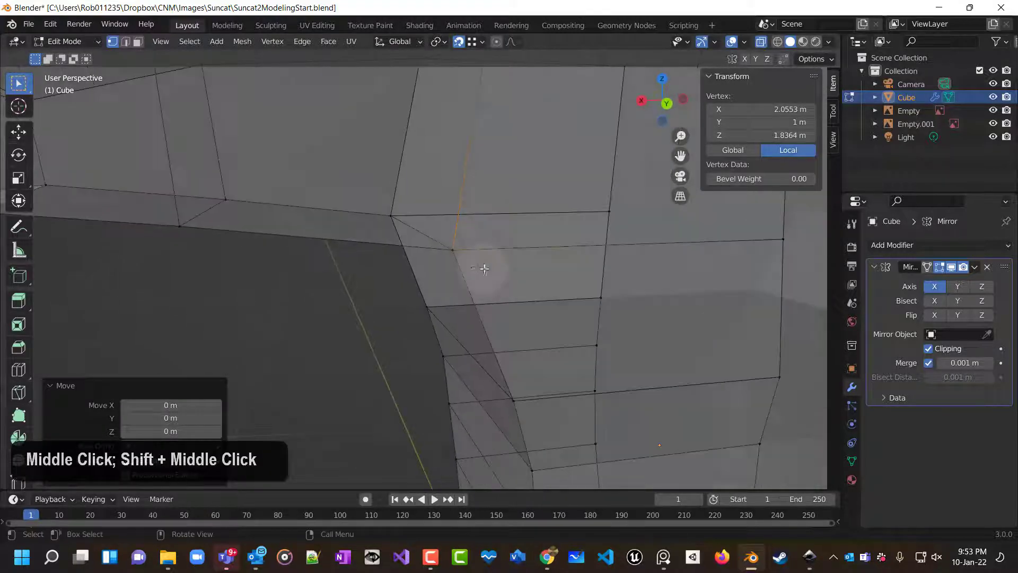
Inspect the vertices at the armpit and shoulder top for overlapping duplicates.
double_click(453, 251)
double_click(454, 251)
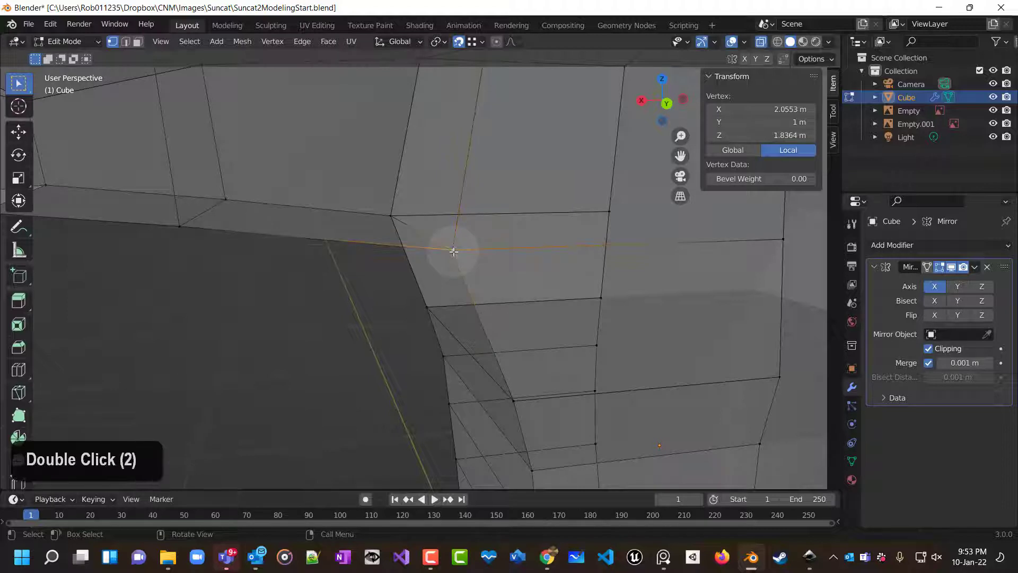
double_click(393, 216)
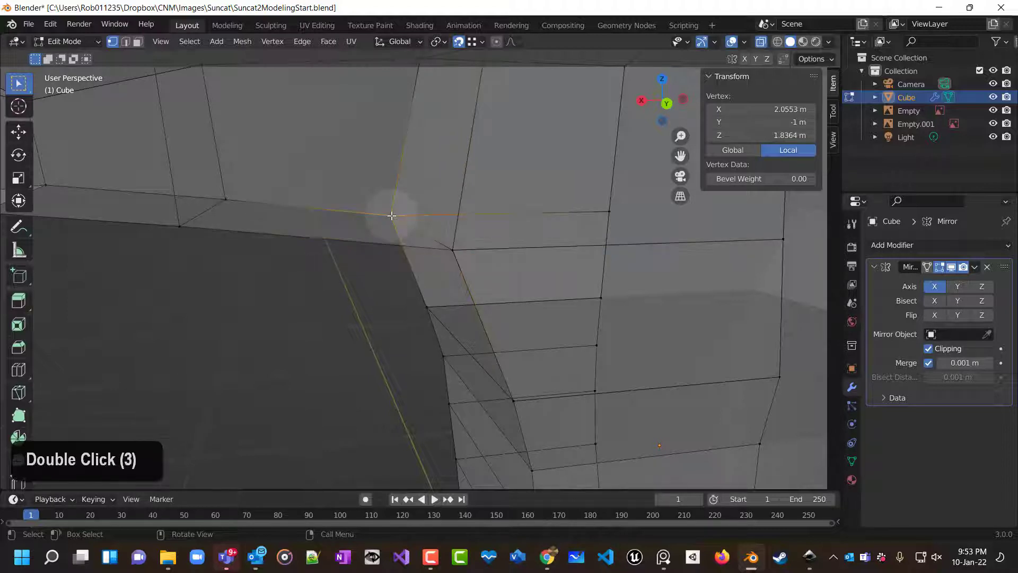
double_click(391, 215)
double_click(391, 215)
double_click(390, 218)
double_click(390, 217)
double_click(391, 217)
double_click(390, 215)
double_click(391, 215)
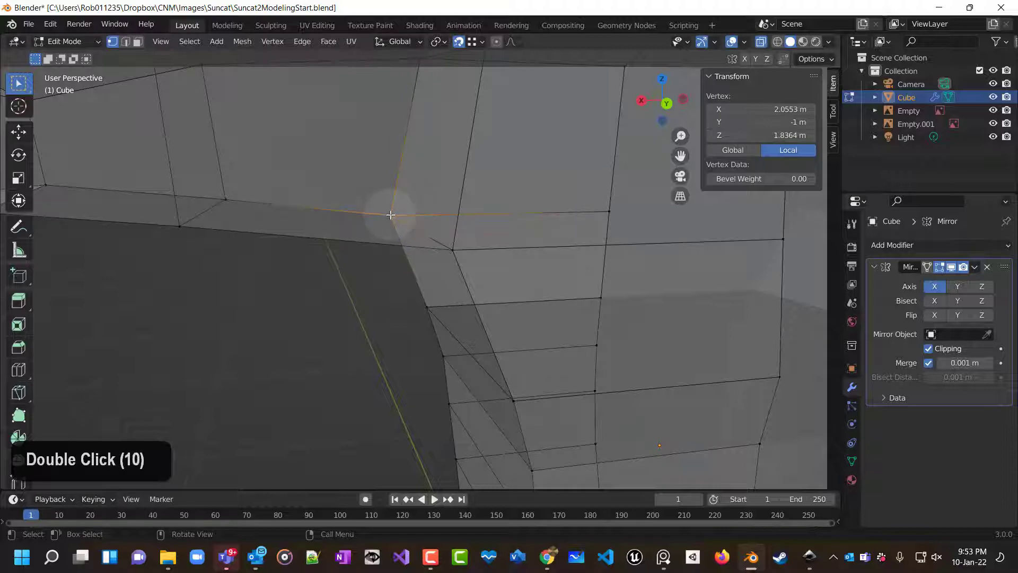
double_click(391, 214)
scroll(508, 282, "down", 7)
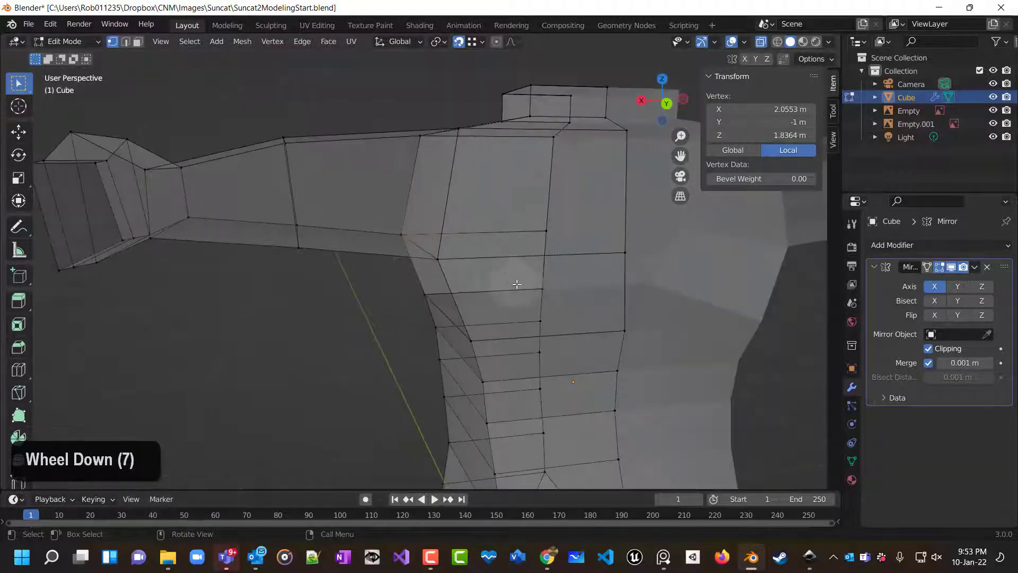
middle_click_drag(500, 229, 483, 258)
scroll(484, 257, "down", 1)
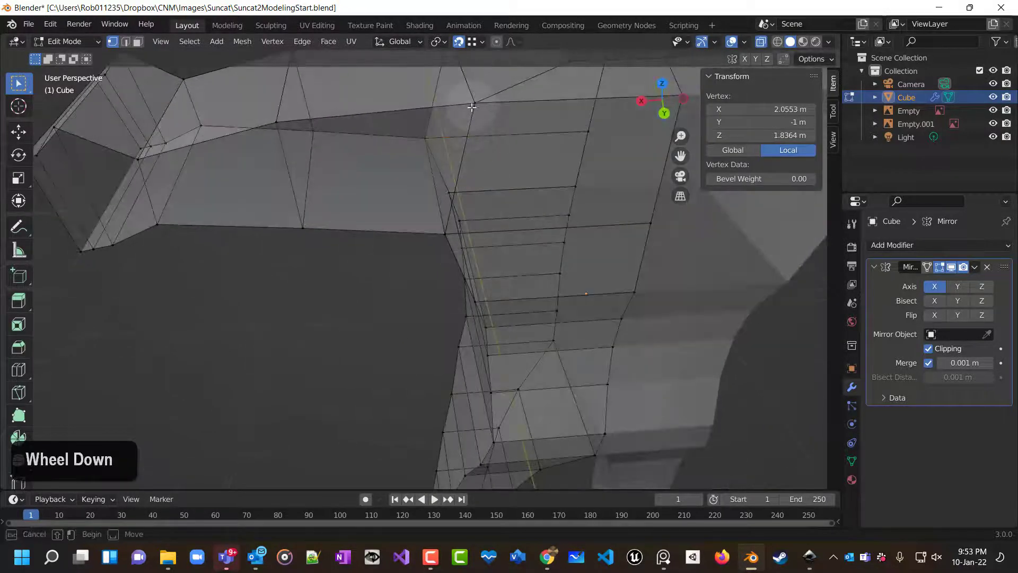
double_click(476, 105)
double_click(480, 104)
double_click(480, 103)
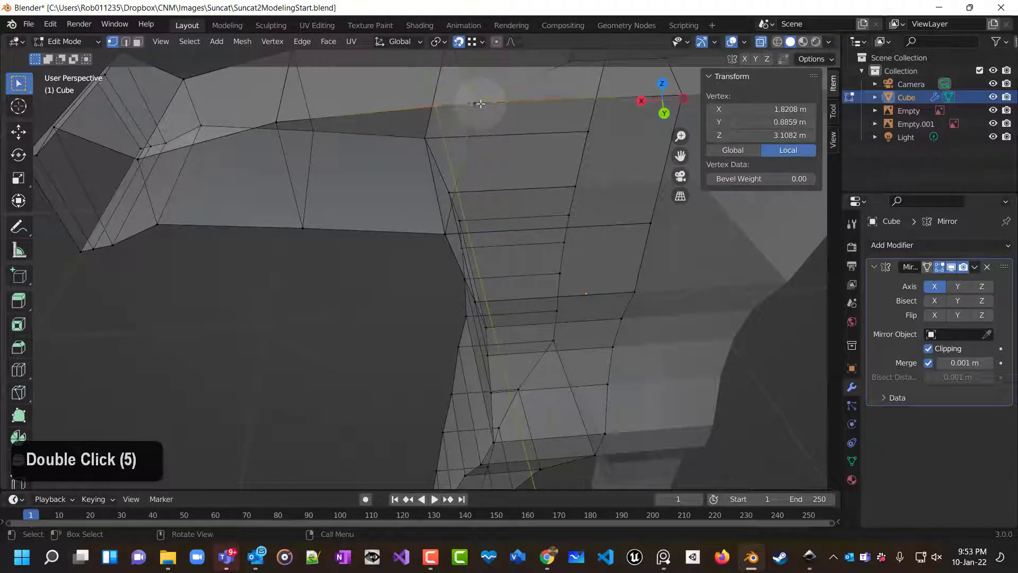
mouse_move(480, 186)
middle_mouse_down()
mouse_move(497, 143)
mouse_move(523, 125)
mouse_move(467, 195)
middle_mouse_up()
scroll(468, 195, "up", 8)
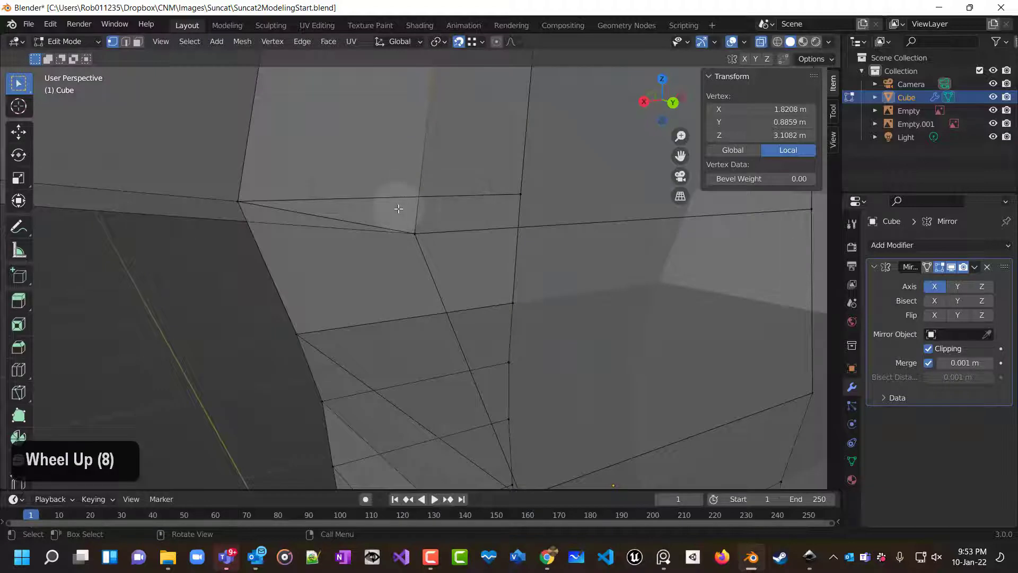
left_click_drag(432, 258, 433, 264)
left_click(386, 264)
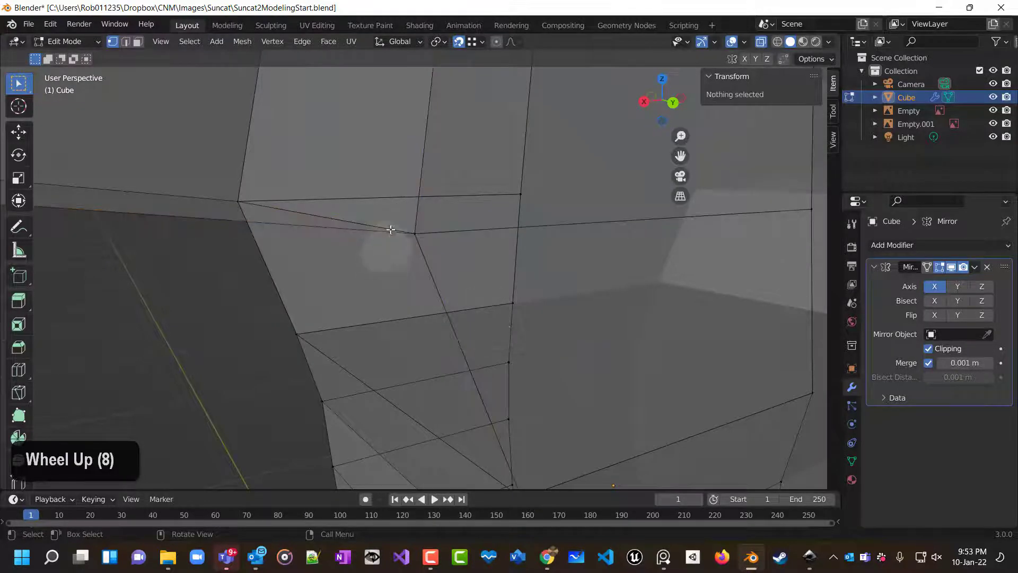
Merge the overlapping vertices at both armpit corners at their centers.
left_click_drag(405, 220, 460, 266)
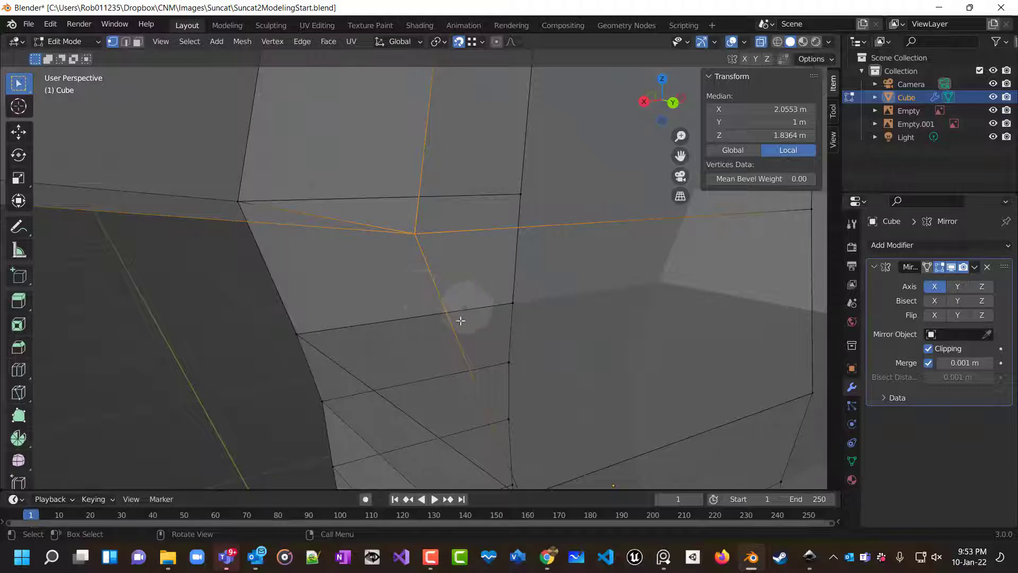
key("m")
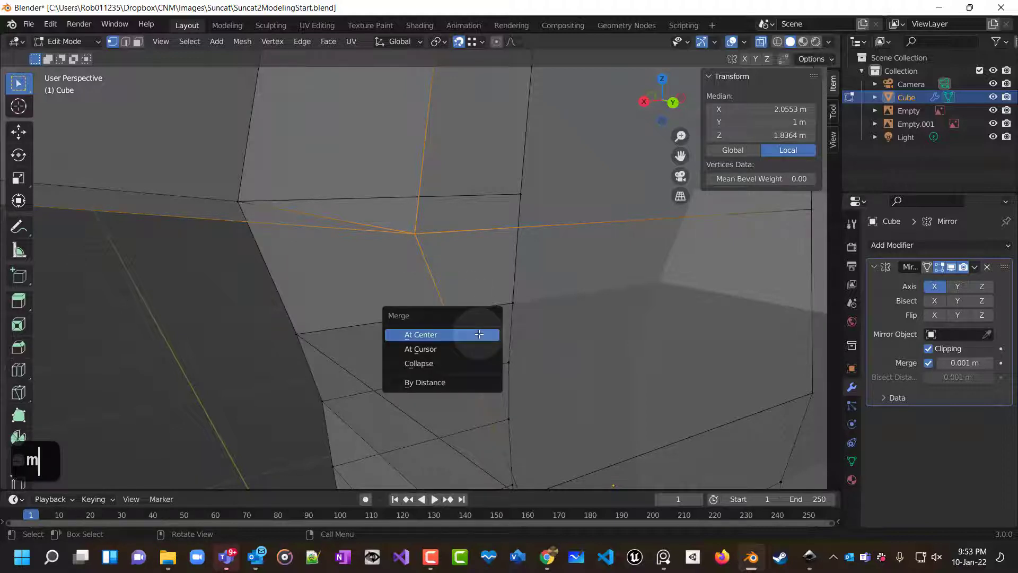
left_click(442, 335)
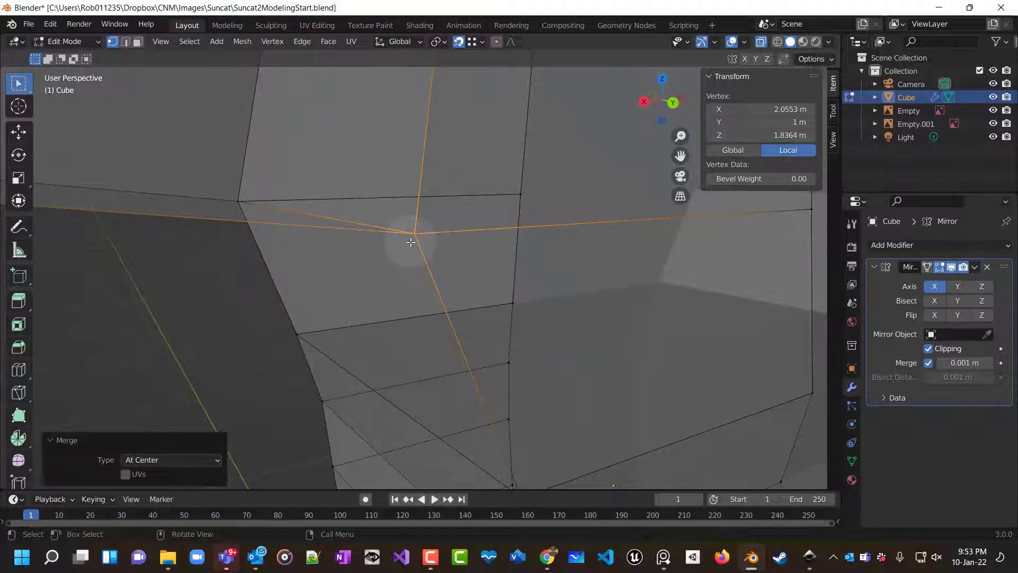
left_click(229, 194)
key("m")
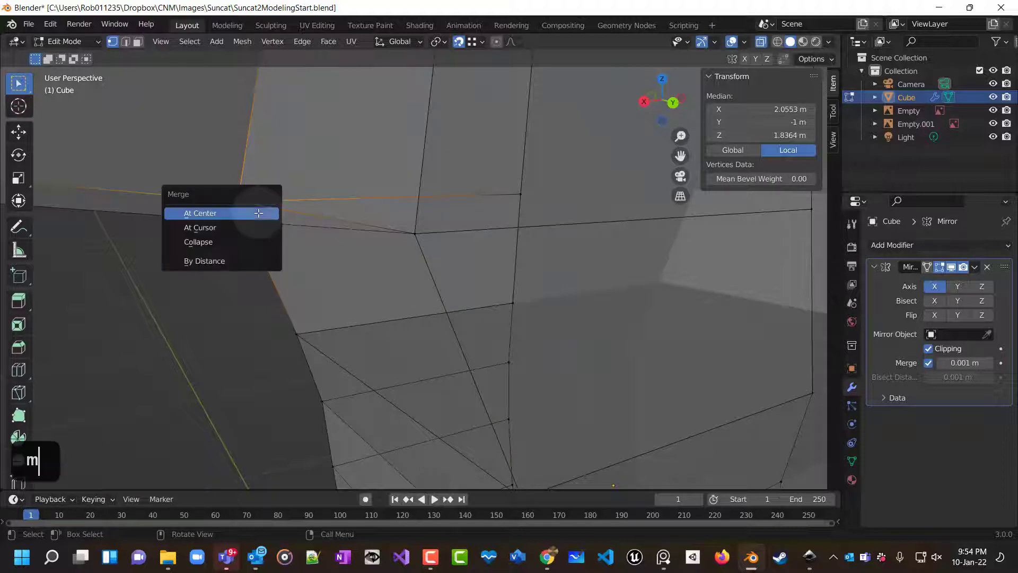
left_click(252, 218)
Merge the overlapping vertices along the top of the shoulder at their centers.
scroll(318, 231, "up", 1)
scroll(332, 236, "down", 1)
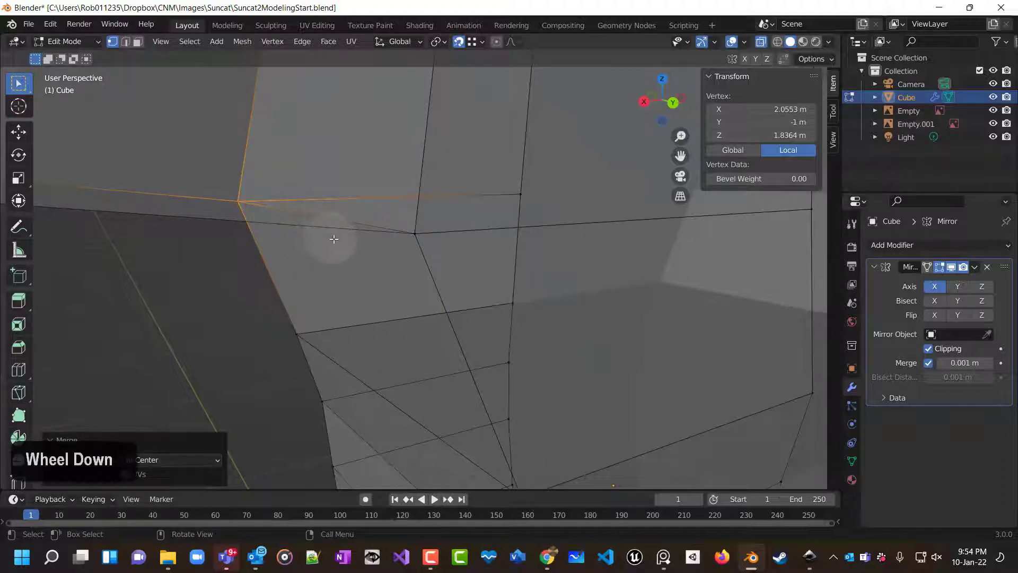
scroll(355, 229, "left", 2, "shift")
middle_click(352, 259)
scroll(352, 259, "left", 1, "shift")
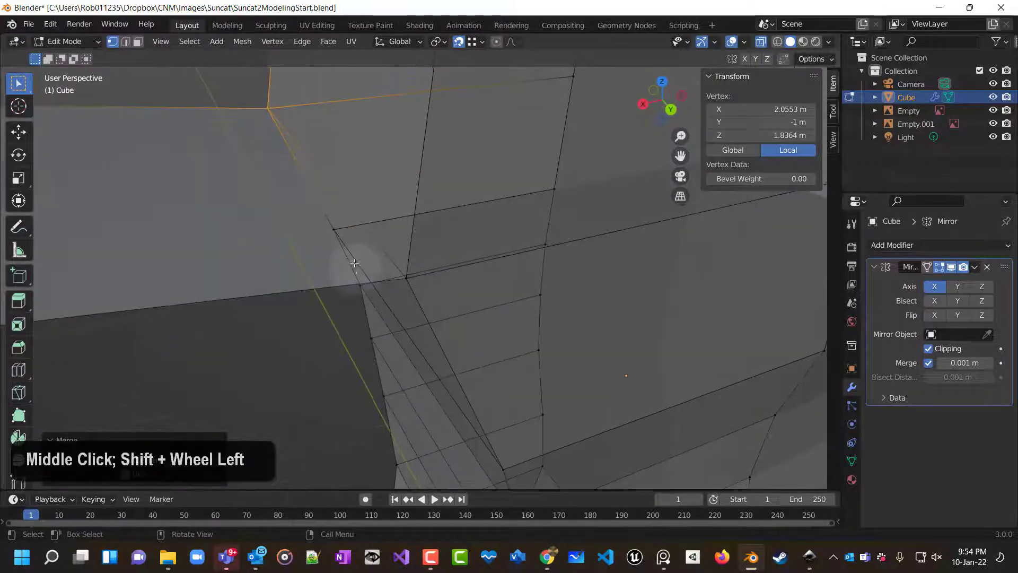
middle_click_drag(403, 198, 273, 402, "shift")
scroll(318, 300, "down", 8)
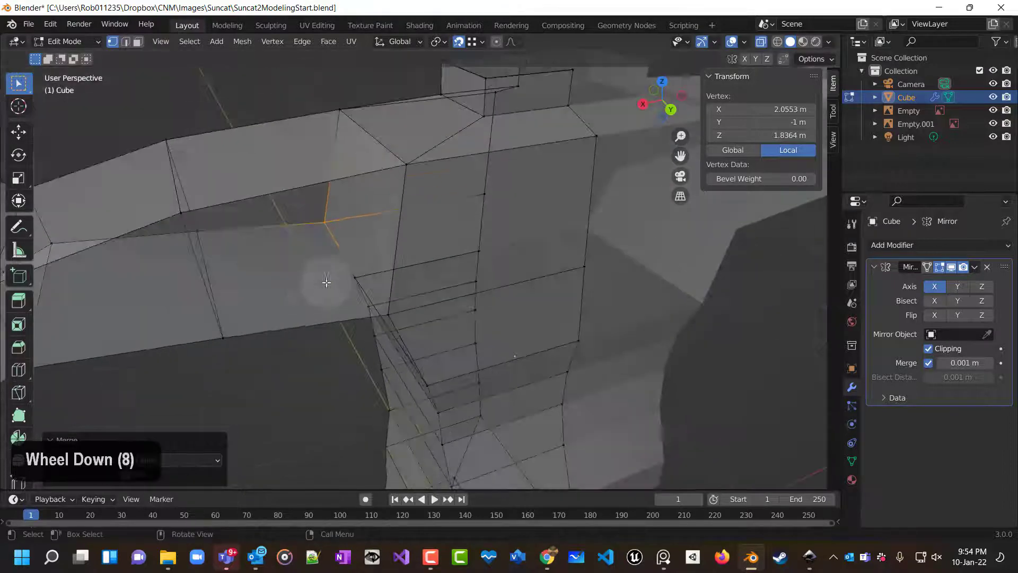
left_click_drag(416, 176, 417, 178)
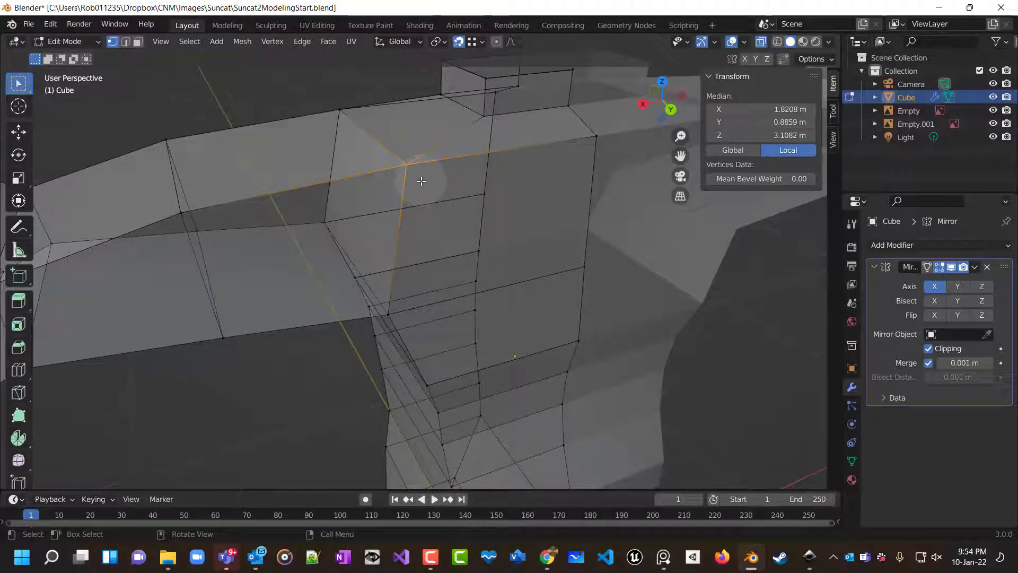
key("m")
left_click(419, 186)
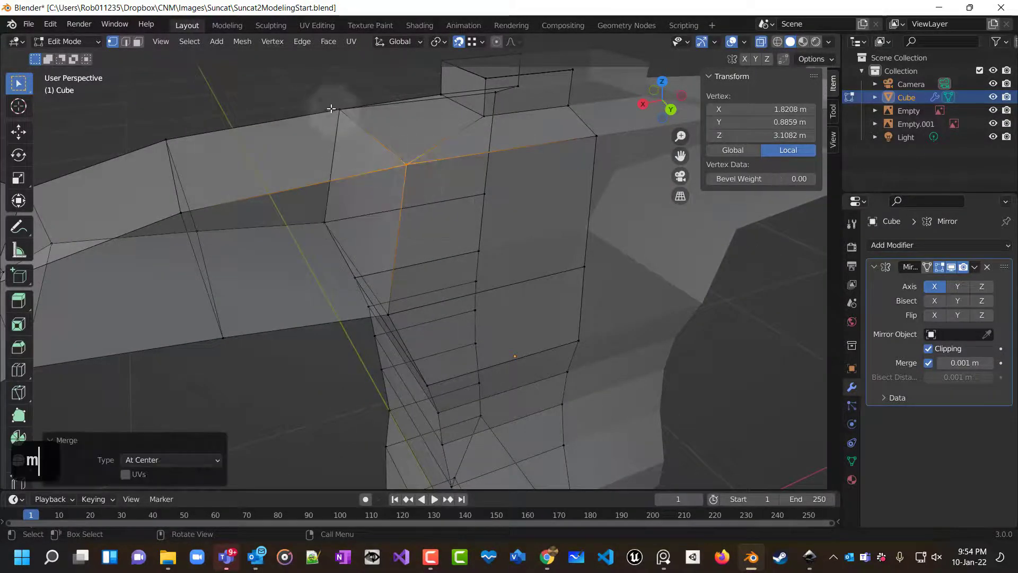
key("m")
left_click(374, 130)
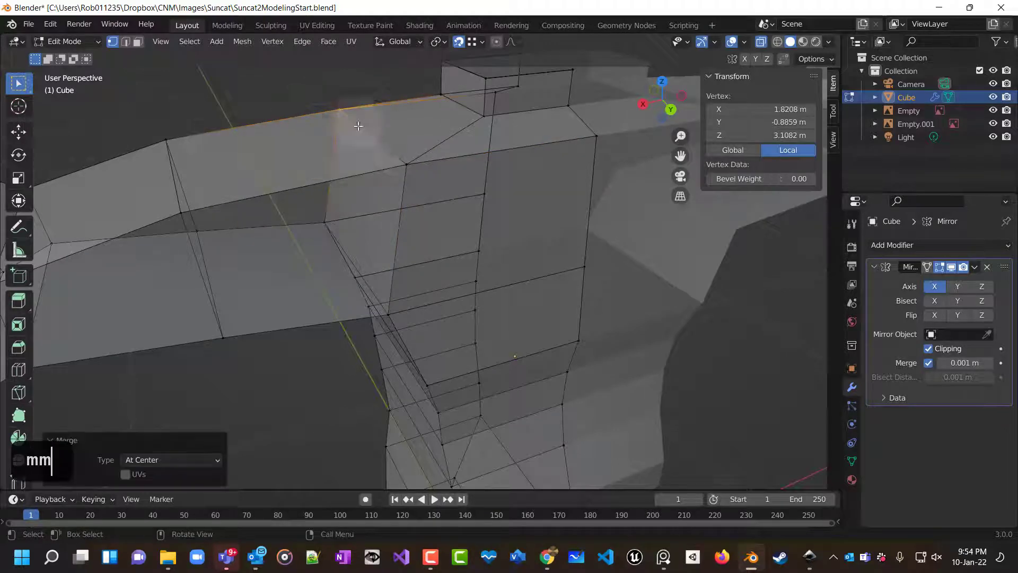
Examine the mesh along the top of the shoulder with X-ray switched on and off.
left_click(428, 222)
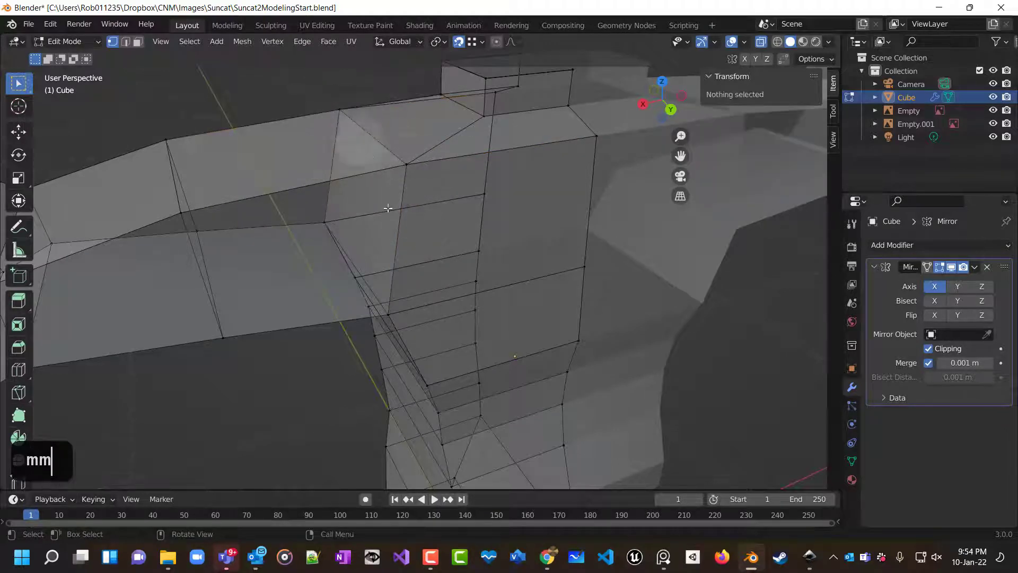
scroll(388, 208, "up", 2)
mouse_move(443, 200)
middle_mouse_down()
mouse_move(444, 136)
mouse_move(336, 132)
mouse_move(288, 154)
mouse_move(268, 202)
mouse_move(404, 218)
mouse_move(445, 206)
middle_mouse_up()
scroll(362, 229, "down", 1)
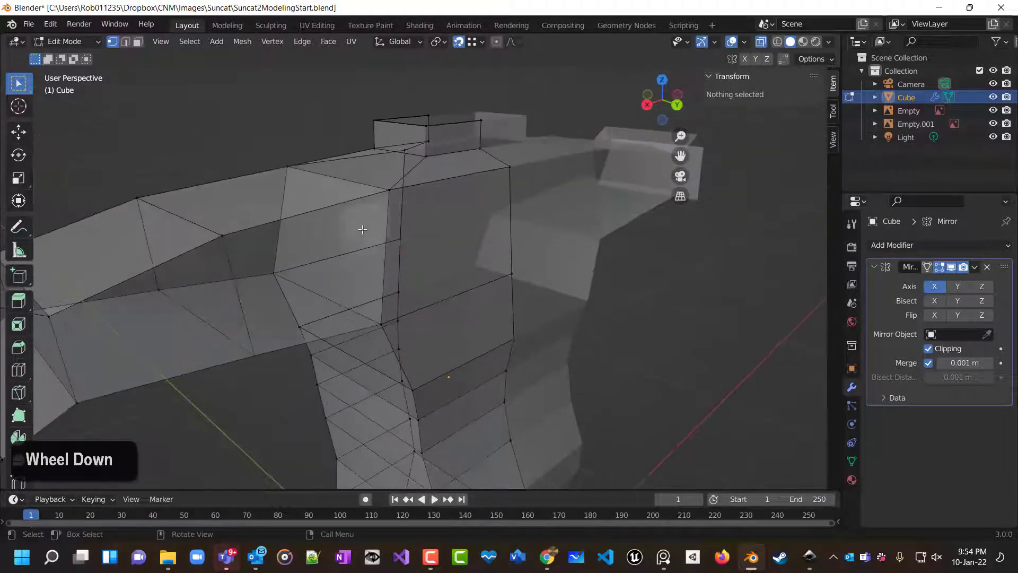
left_click(762, 42)
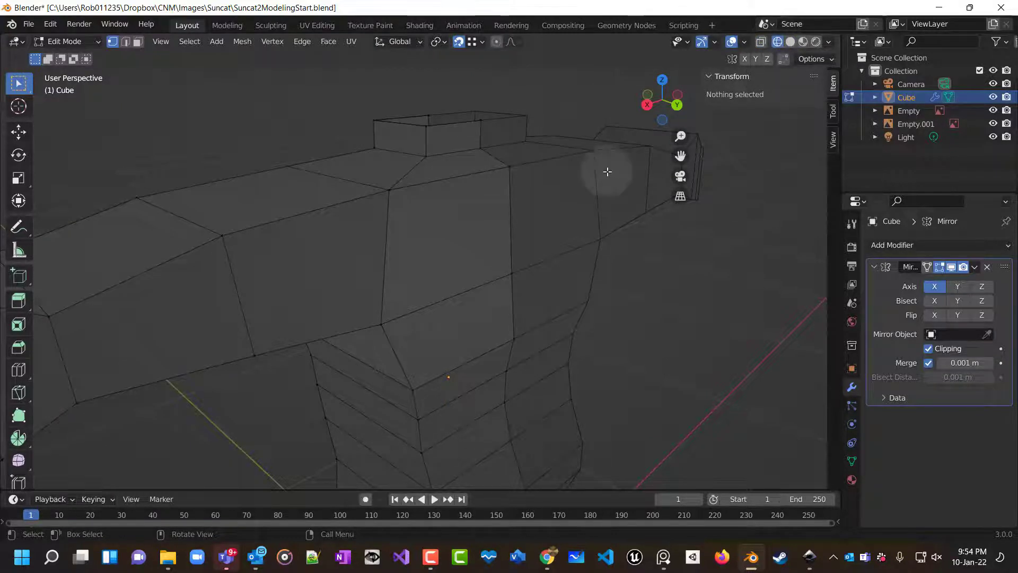
middle_click_drag(607, 172, 632, 217)
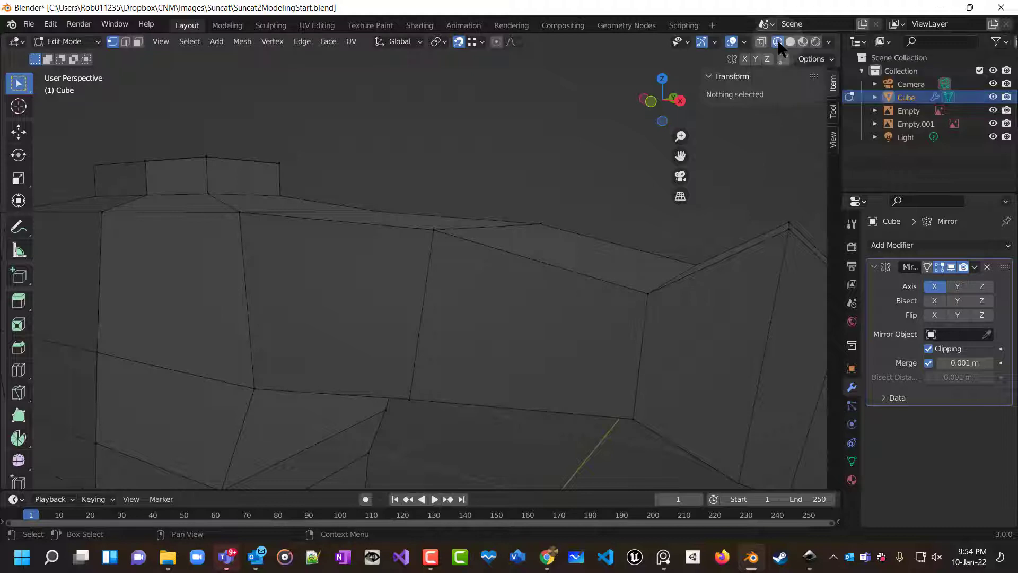
left_click(761, 43)
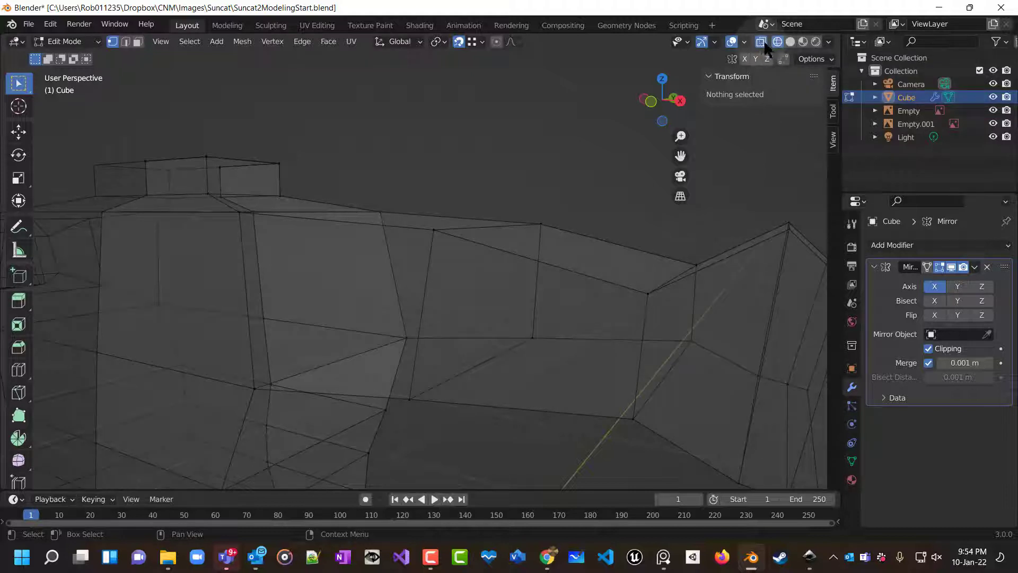
left_click(761, 44)
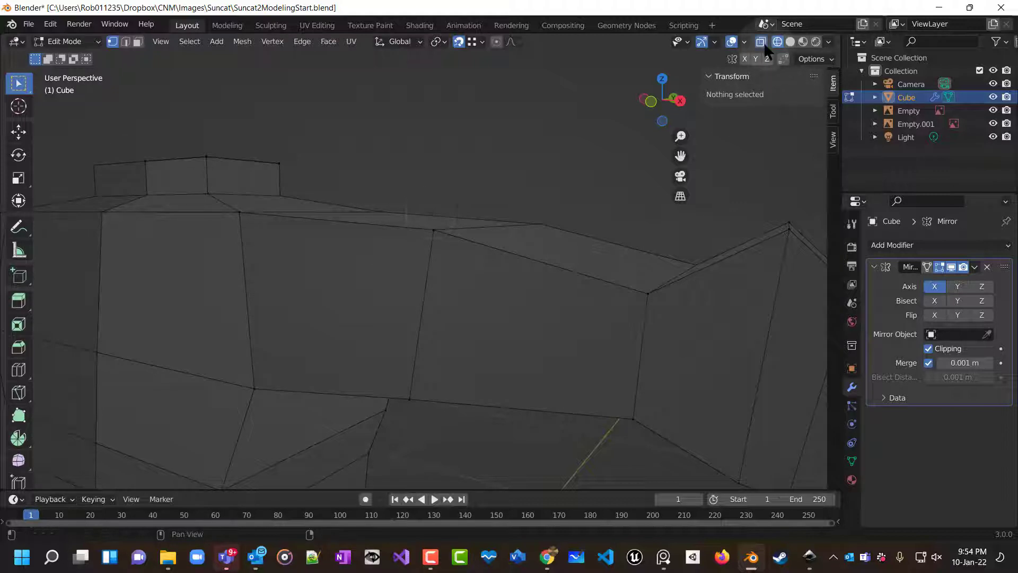
left_click(764, 43)
Hide the viewport overlays and orbit around the shoulder to inspect its shaded surface.
left_click(734, 45)
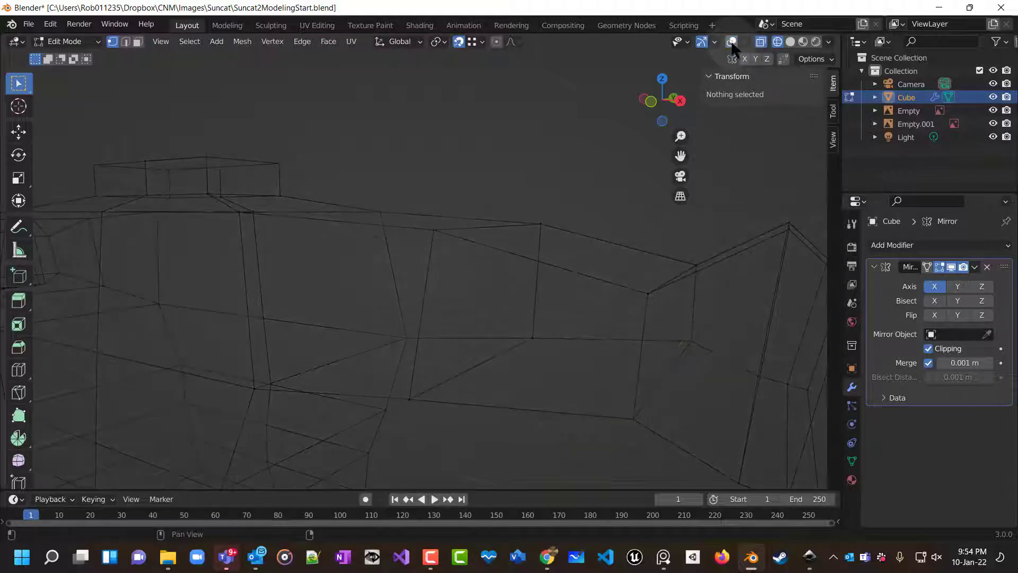
middle_click_drag(446, 260, 216, 218)
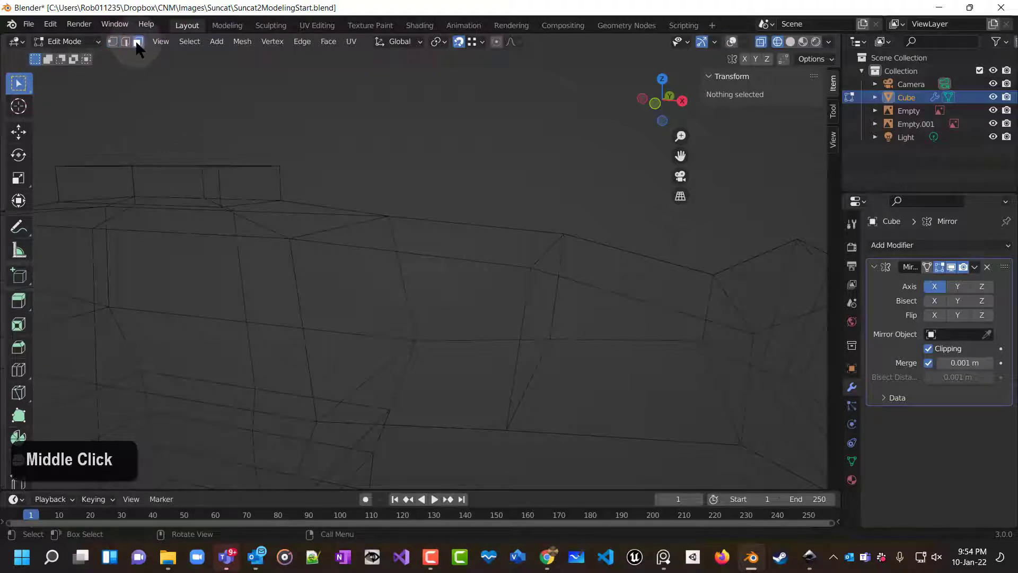
middle_click(382, 345)
middle_click_drag(378, 379, 150, 90)
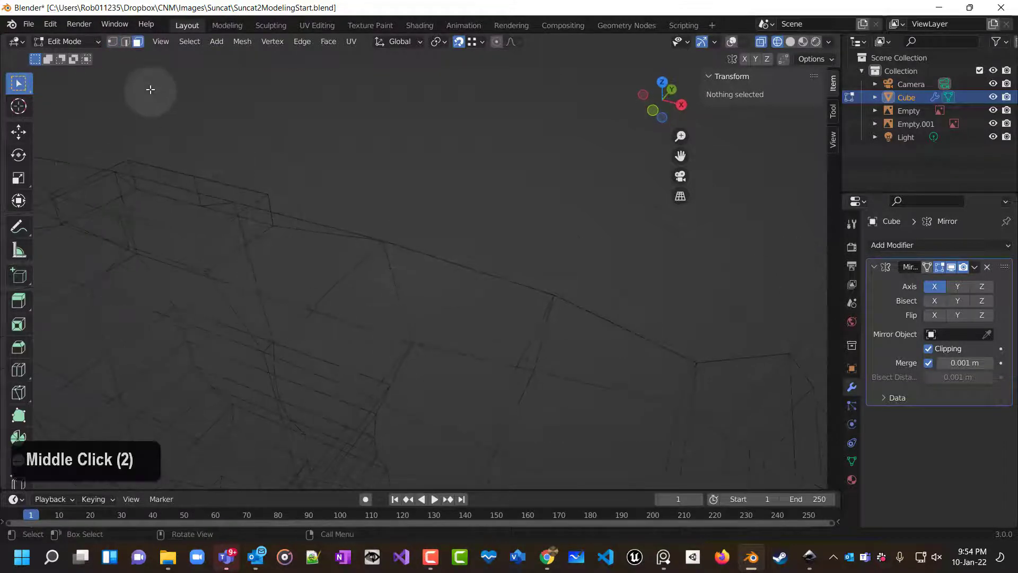
middle_click_drag(475, 349, 493, 258)
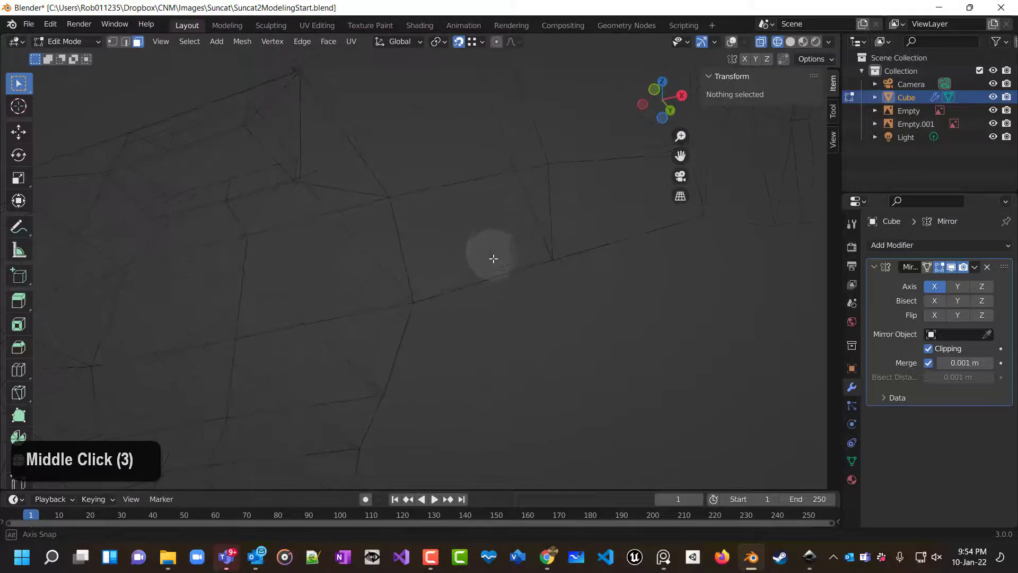
left_click(790, 41)
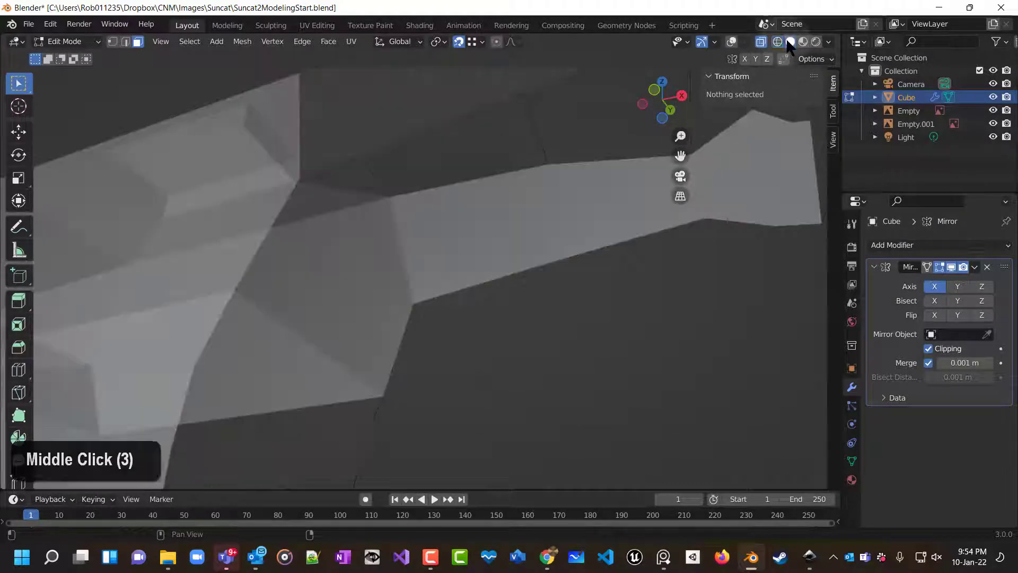
mouse_move(628, 178)
middle_mouse_down()
mouse_move(573, 289)
mouse_move(593, 312)
mouse_move(538, 277)
mouse_move(443, 291)
mouse_move(362, 234)
mouse_move(393, 198)
mouse_move(406, 220)
middle_mouse_up()
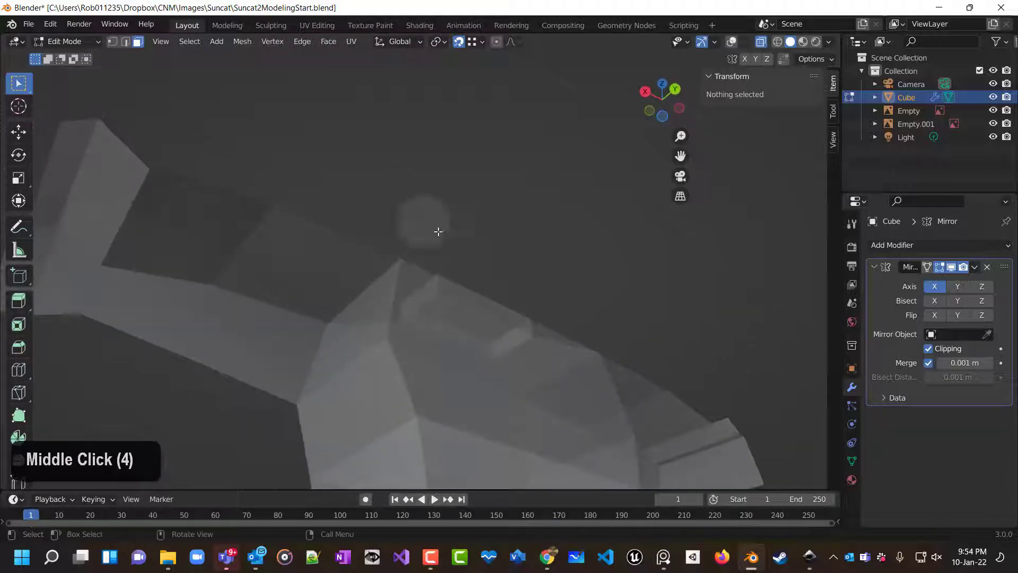
left_click(762, 42)
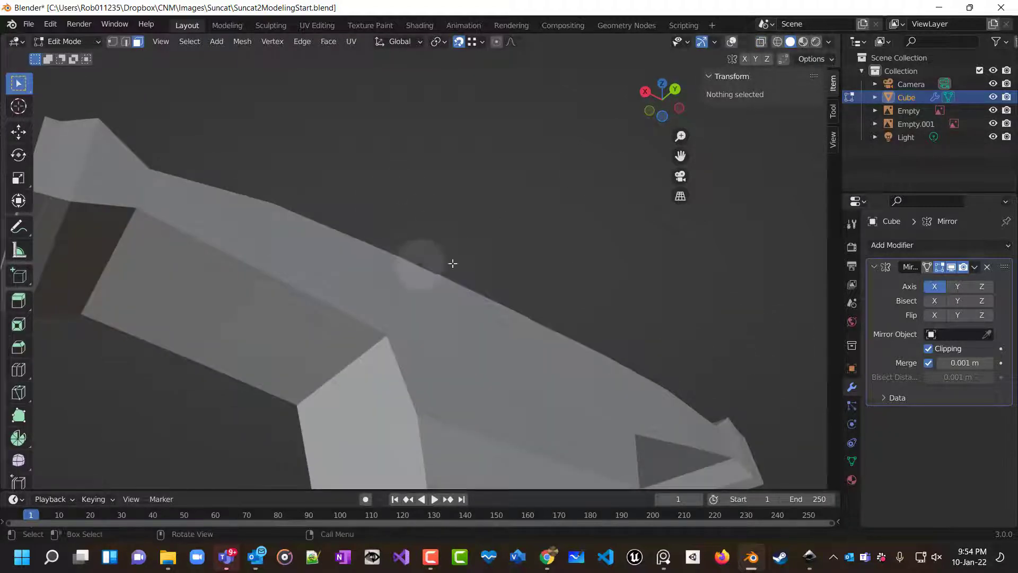
mouse_move(452, 264)
middle_mouse_down()
mouse_move(470, 380)
mouse_move(604, 390)
mouse_move(461, 341)
mouse_move(464, 279)
middle_mouse_up()
Inspect the shoulder and arm silhouette in Object Mode from several angles.
left_click(354, 280)
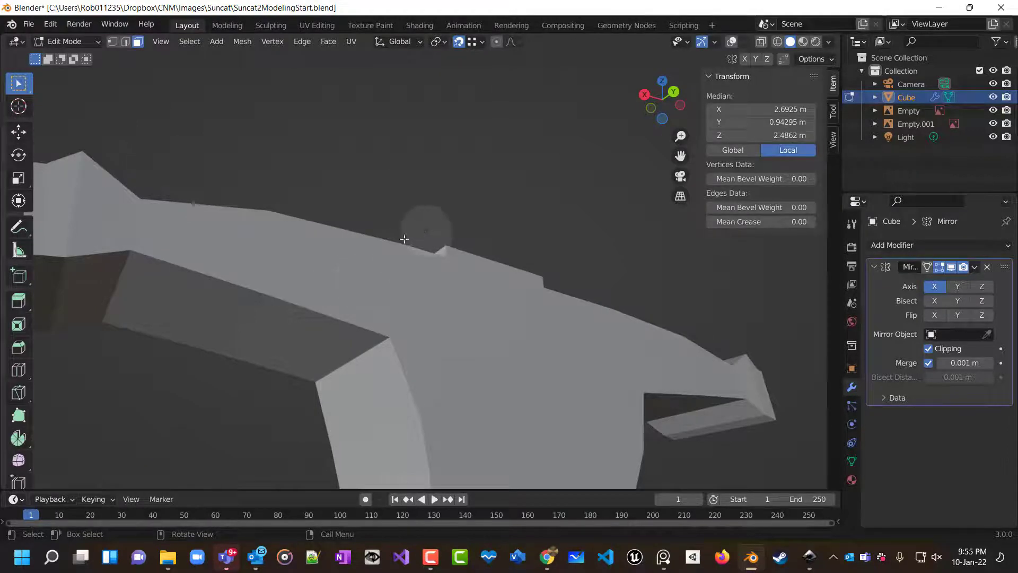
key("Tab")
key("Tab")
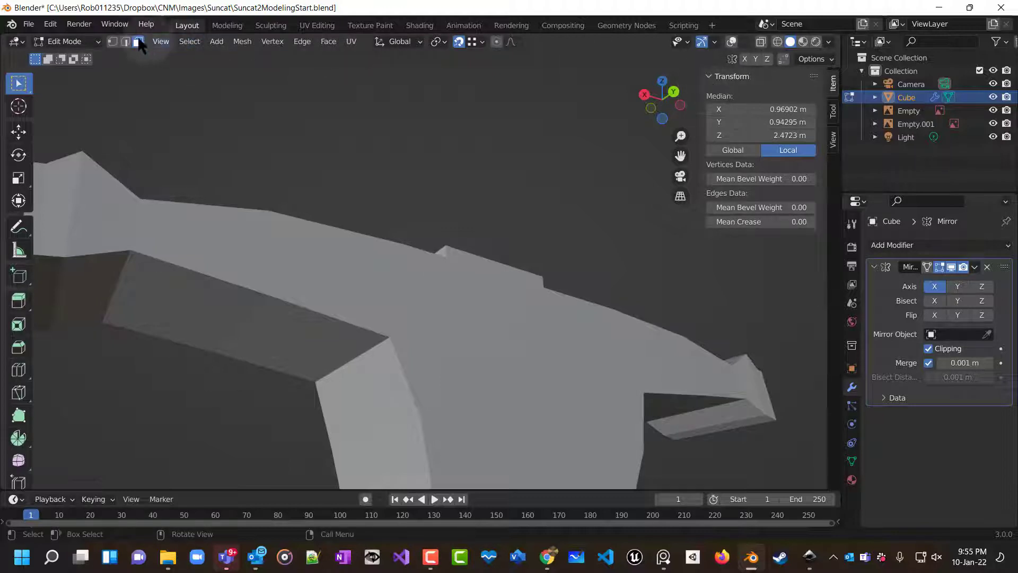
key("Tab")
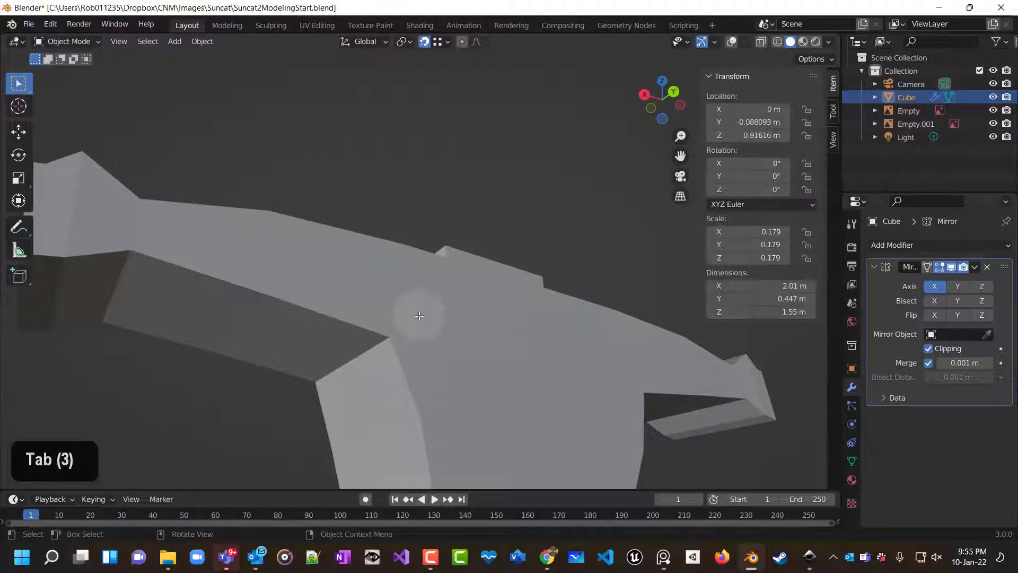
scroll(424, 303, "down", 3)
middle_click_drag(421, 299, 787, 394)
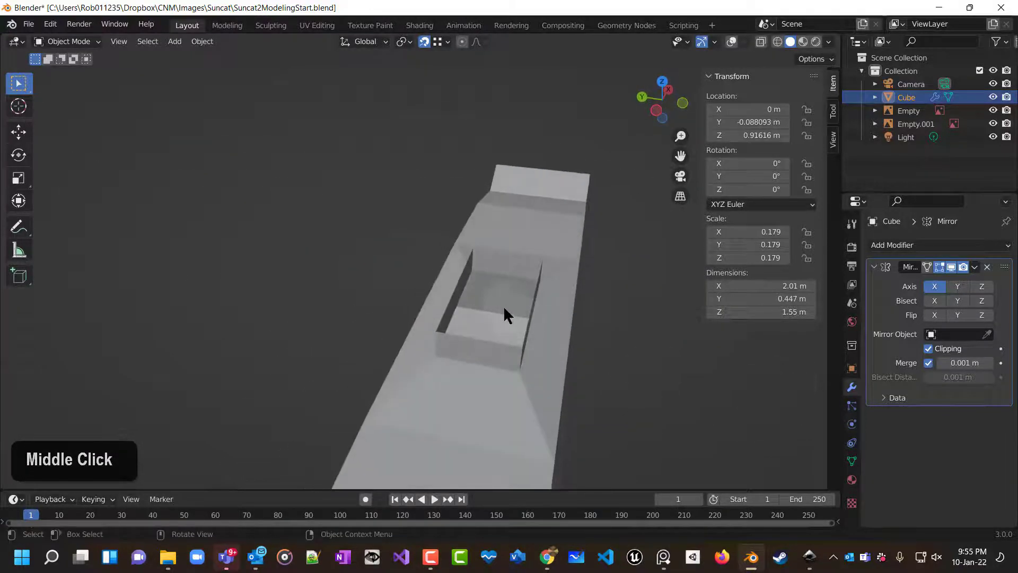
scroll(564, 360, "left", 11)
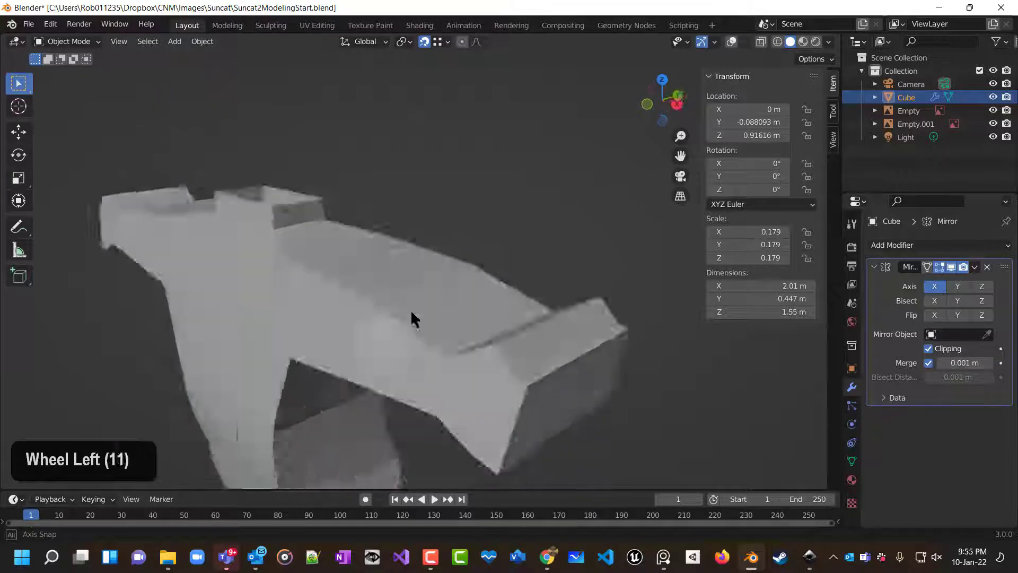
scroll(412, 318, "left", 15)
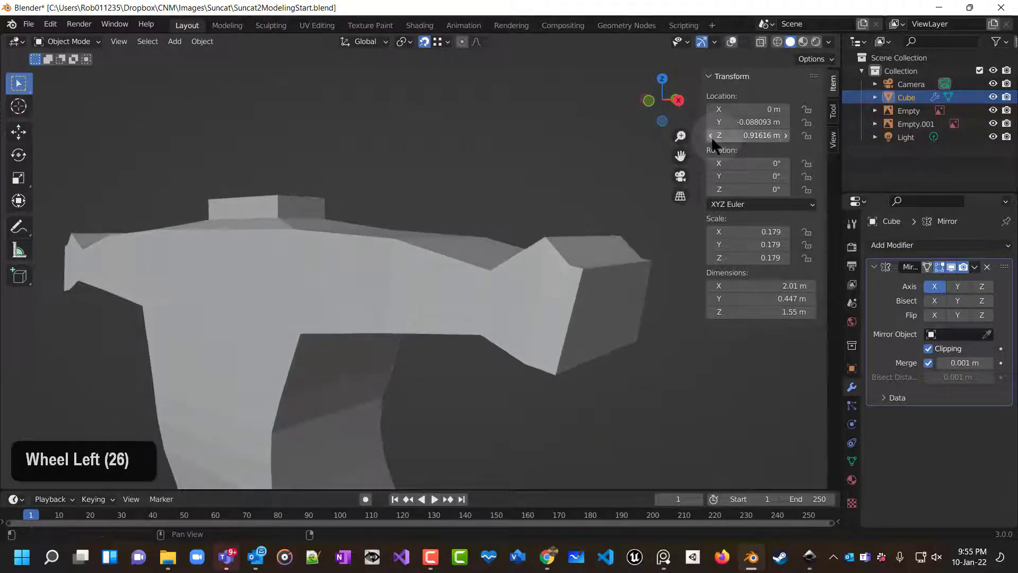
left_click(761, 42)
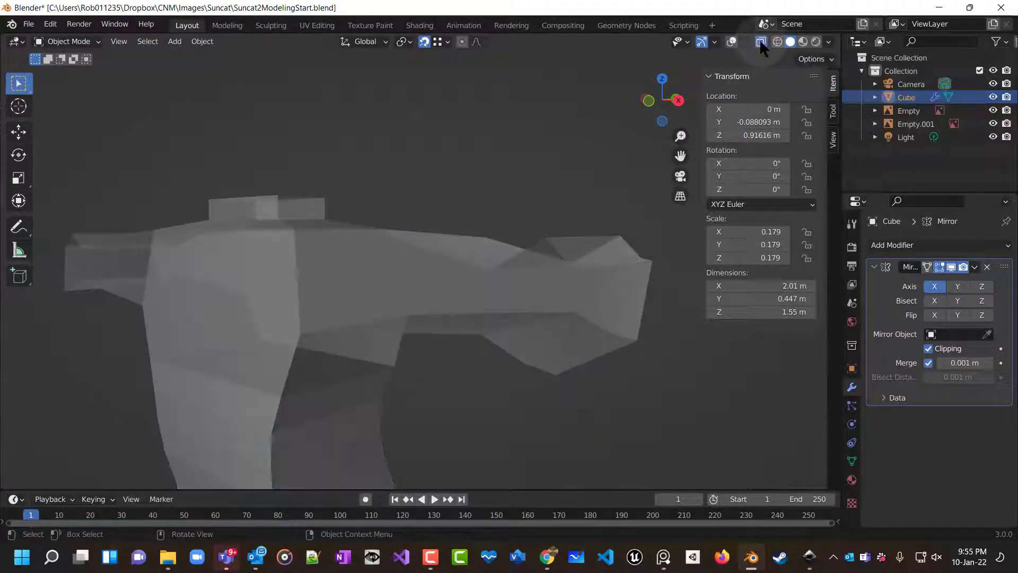
double_click(380, 281)
double_click(380, 281)
double_click(380, 281)
double_click(380, 281)
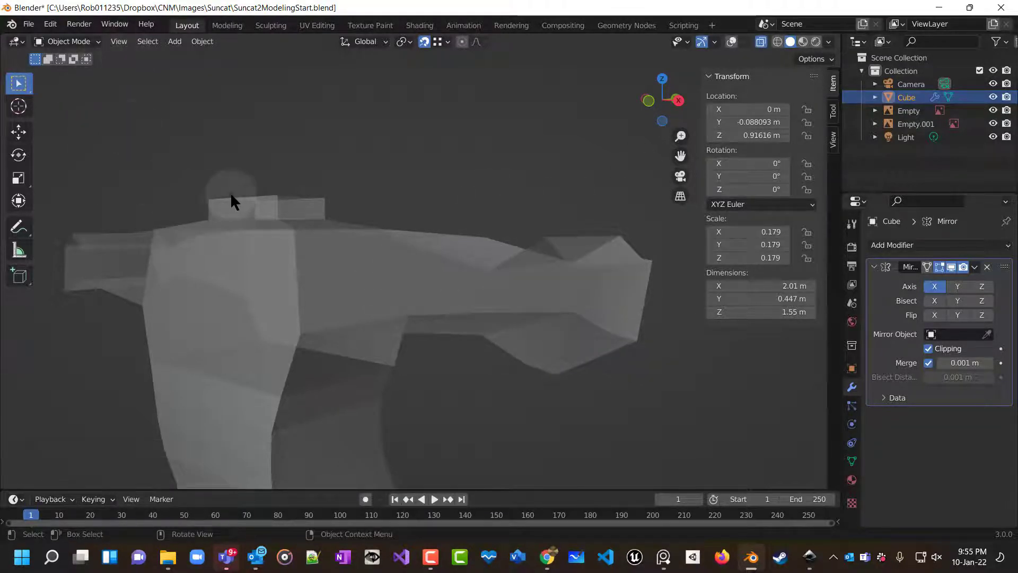
Toggle between Edit and Object Mode and zoom out to view the whole body.
key("Tab")
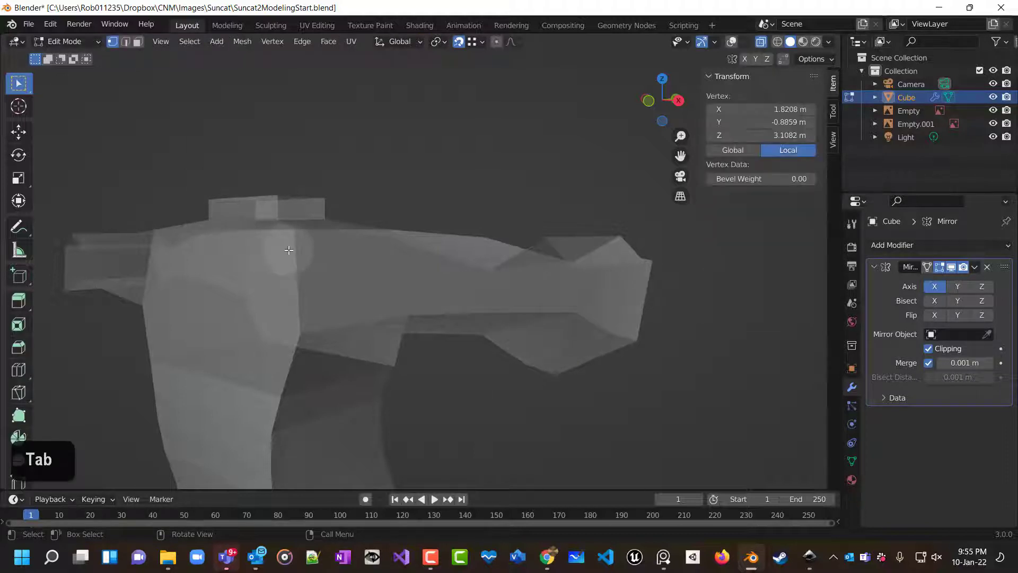
scroll(324, 225, "down", 7)
key("Tab")
middle_click_drag(374, 272, 482, 352)
key("Tab")
key("Tab")
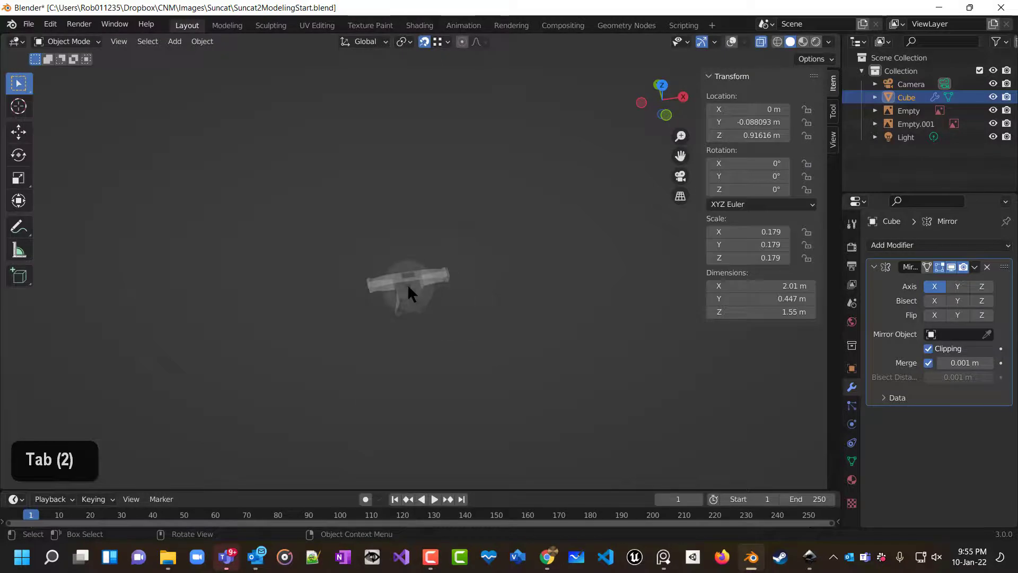
middle_click_drag(425, 314, 427, 200)
scroll(427, 200, "up", 7)
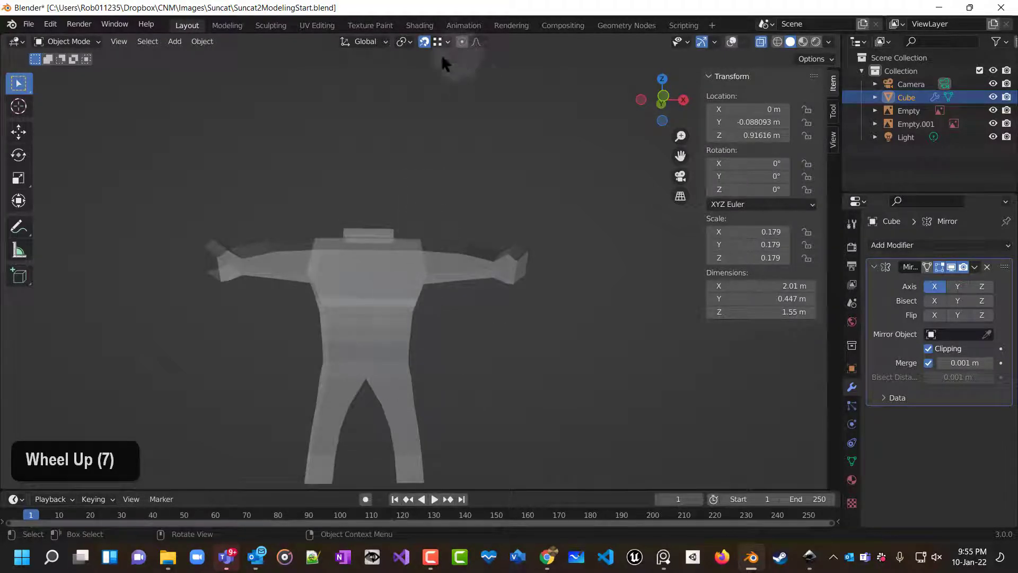
Turn off snapping and show the viewport overlays again.
left_click(424, 42)
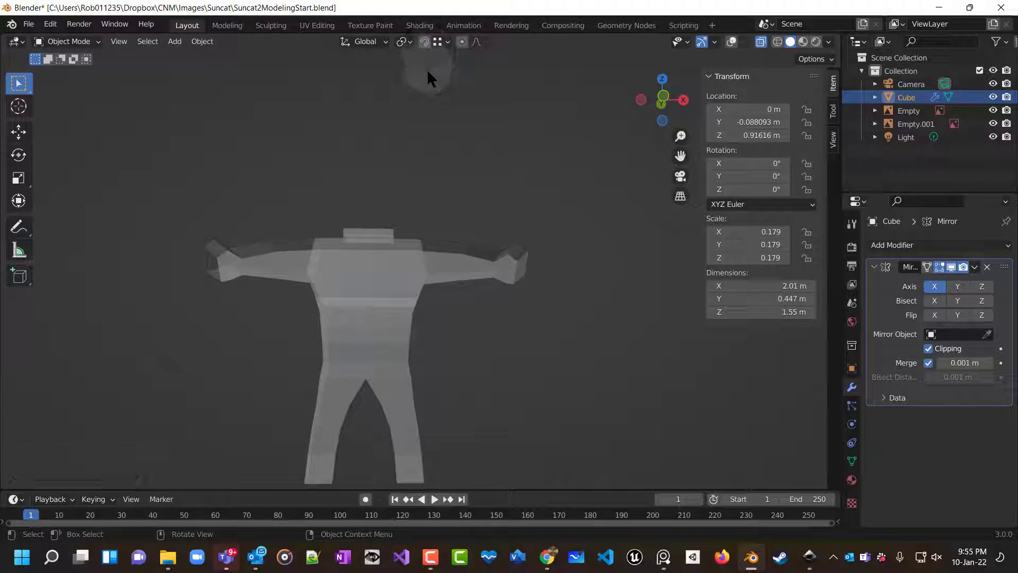
double_click(418, 265)
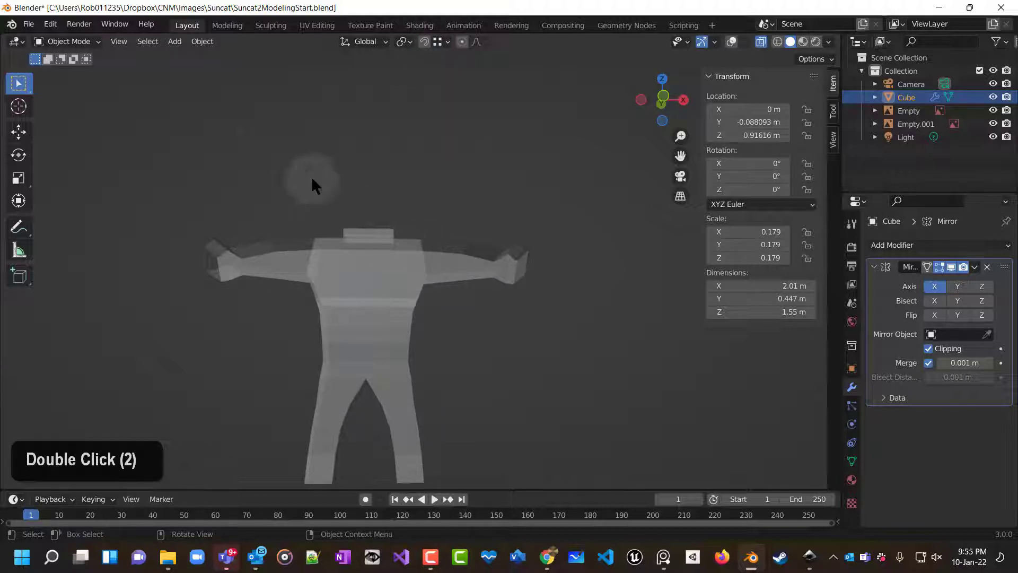
scroll(122, 126, "down", 1)
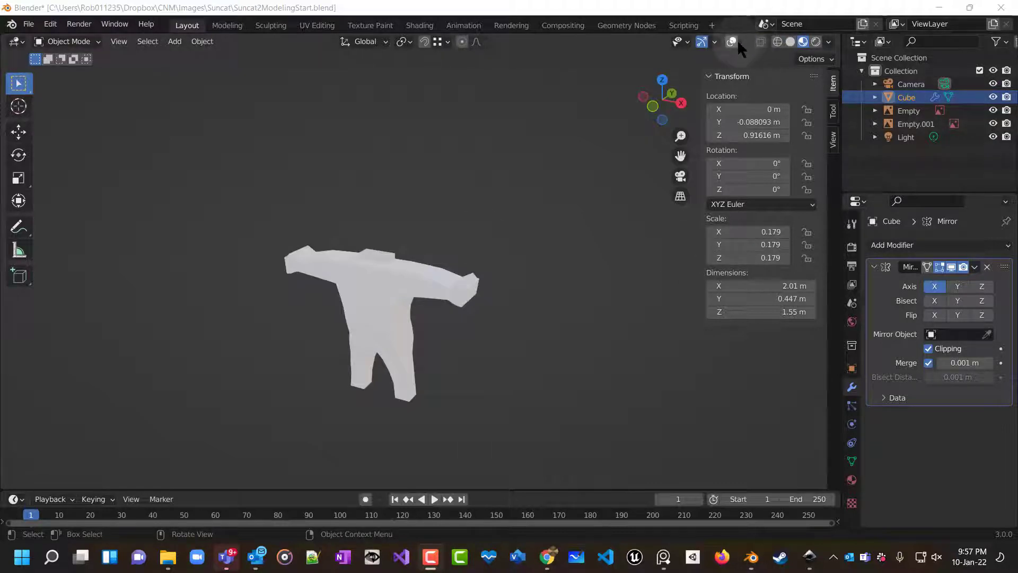
left_click(732, 41)
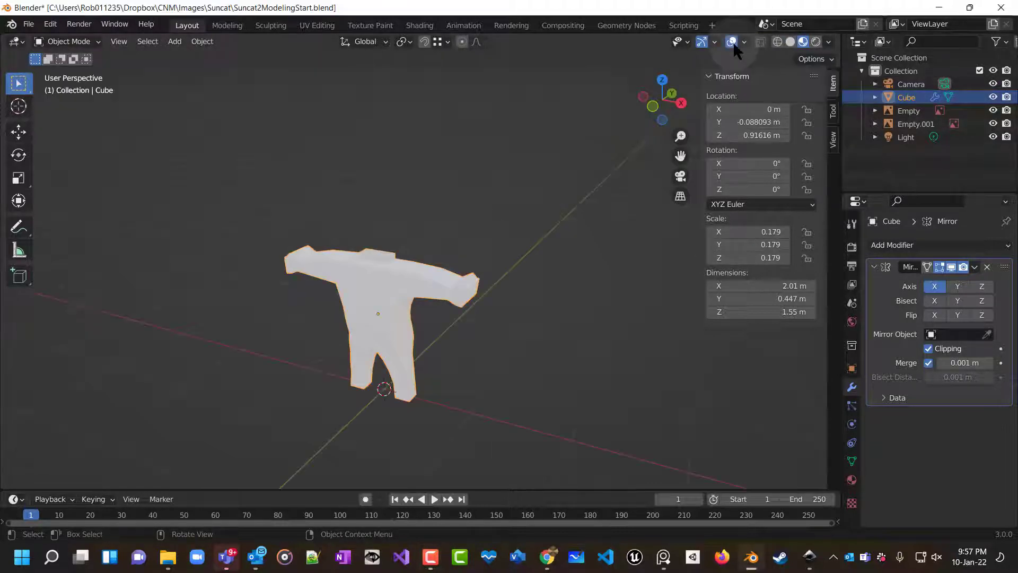
double_click(732, 42)
left_click(732, 42)
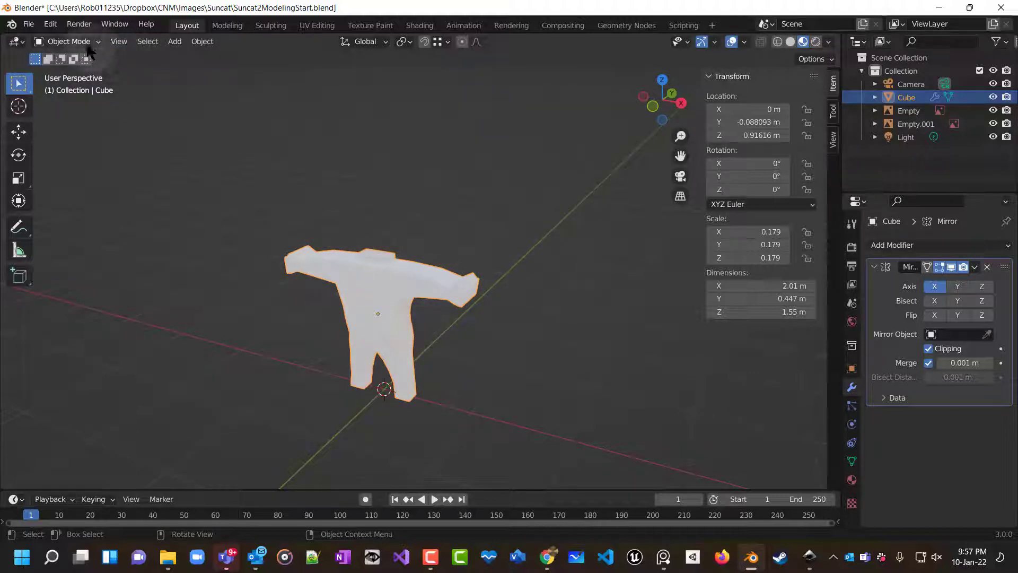
Enter Edit Mode and delete the top face of the neck block on the shoulders.
left_click(69, 42)
left_click(79, 72)
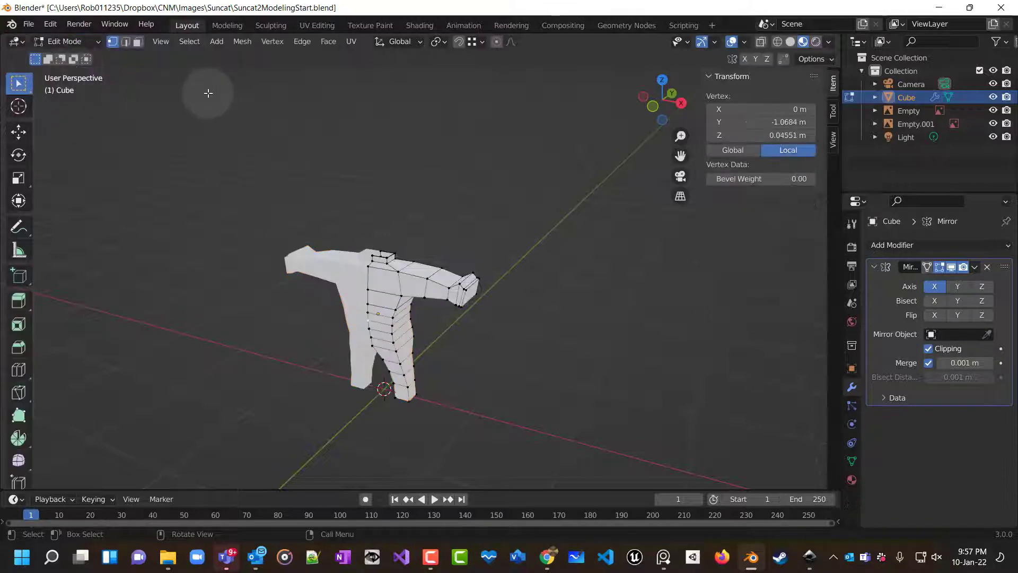
scroll(449, 249, "up", 5)
middle_click_drag(449, 249, 441, 299)
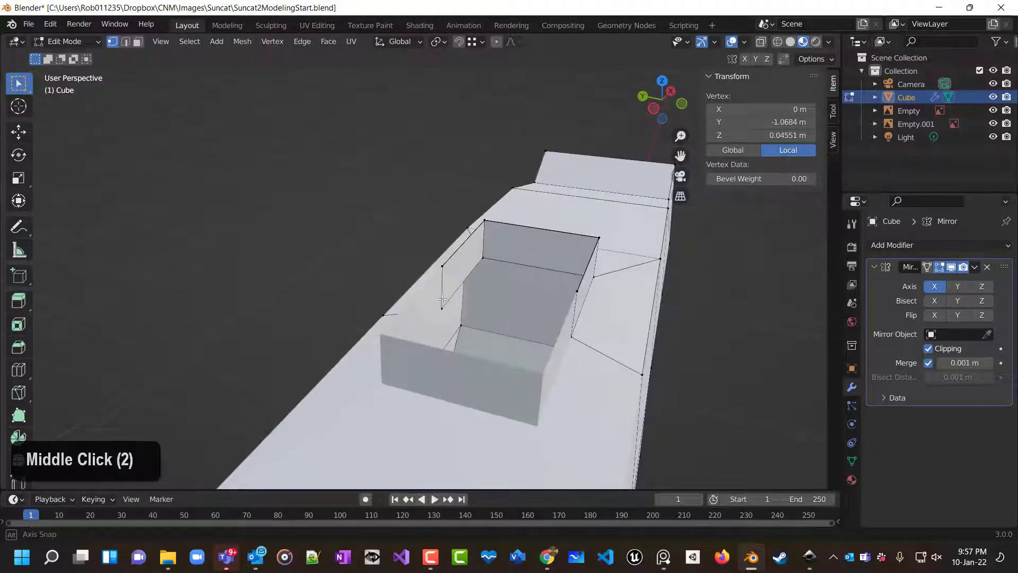
left_click(138, 41)
left_click(539, 304)
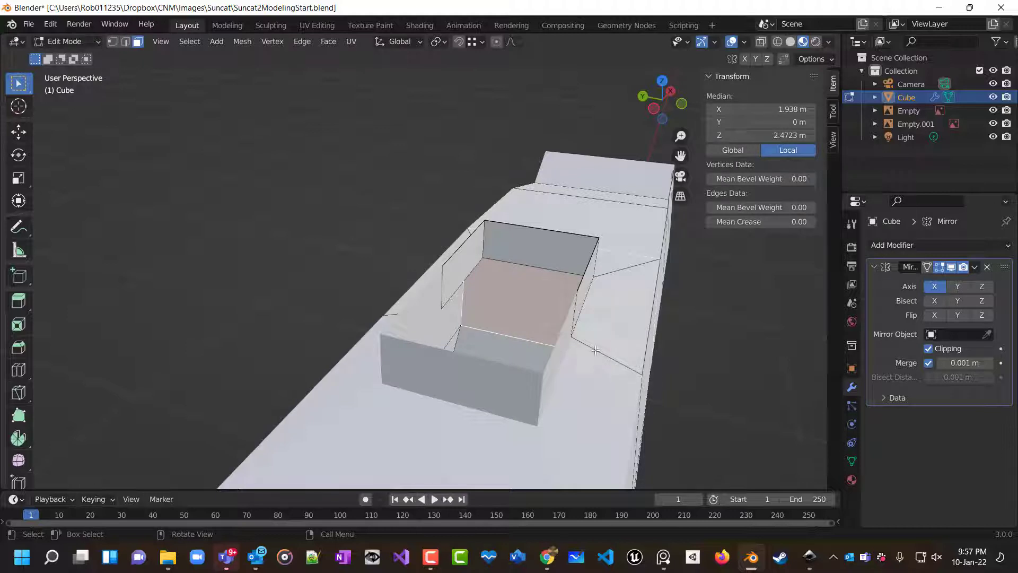
key("x")
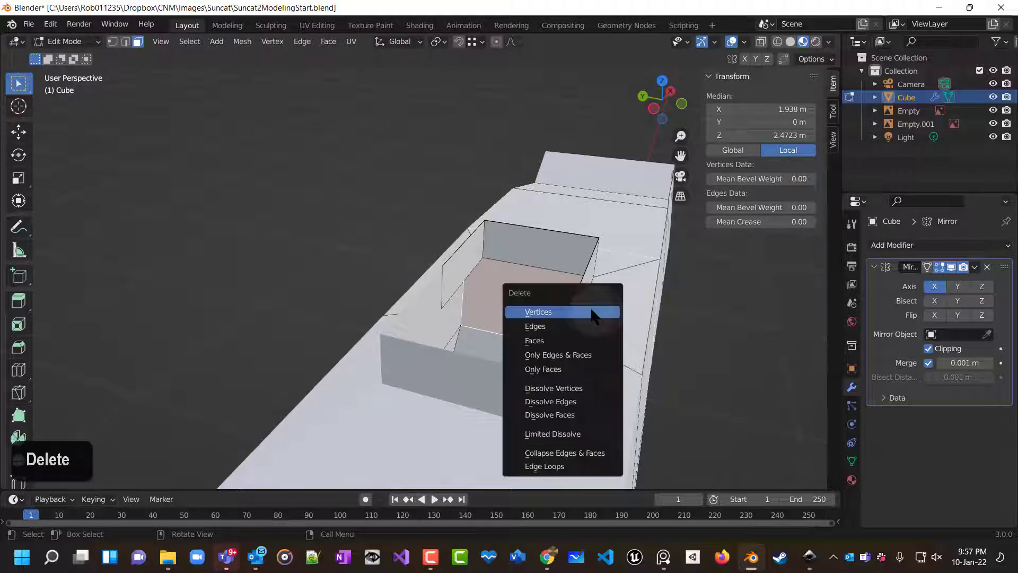
left_click(571, 343)
Inspect the neck opening and shoulder surface from different angles.
middle_click_drag(594, 322, 643, 266)
scroll(466, 268, "up", 5)
middle_click_drag(466, 269, 233, 258)
scroll(233, 259, "up", 2)
scroll(523, 307, "down", 3)
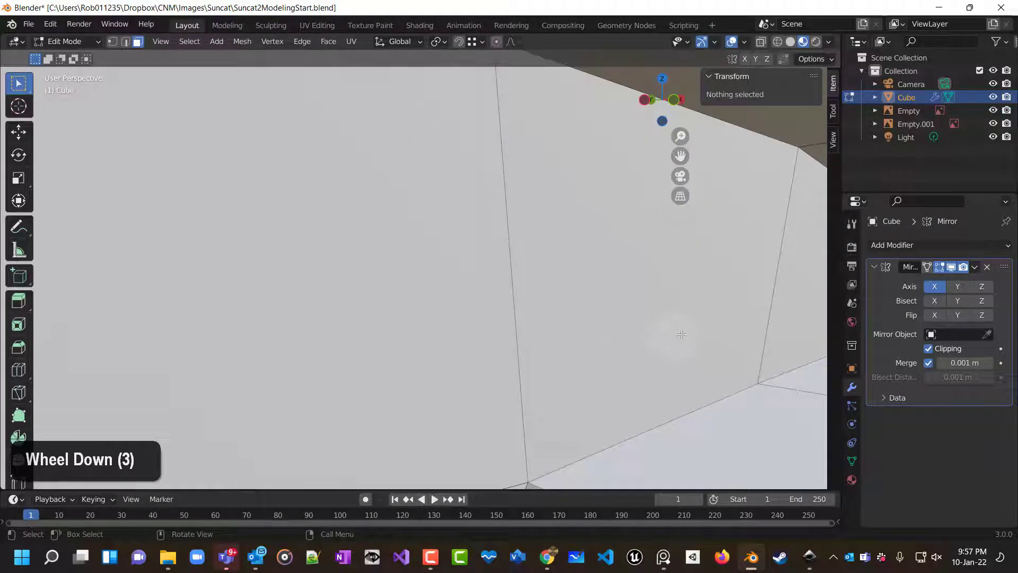
middle_click_drag(682, 334, 700, 284)
scroll(655, 262, "up", 2, "shift")
scroll(699, 284, "down", 10)
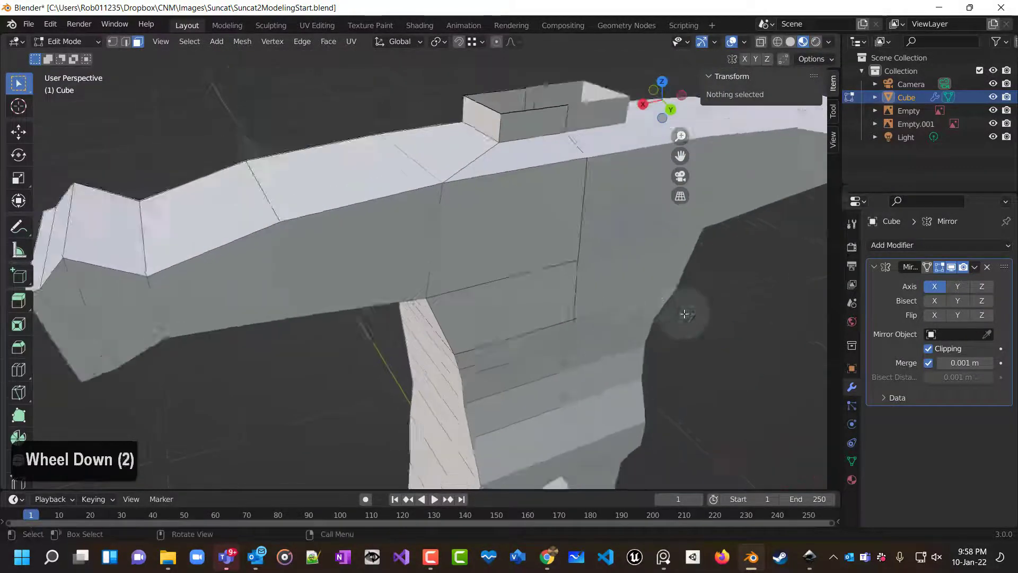
Turn on the X-ray see-through display and switch to vertex selection mode.
scroll(529, 304, "up", 1)
middle_click_drag(529, 304, 601, 296)
scroll(593, 289, "down", 1)
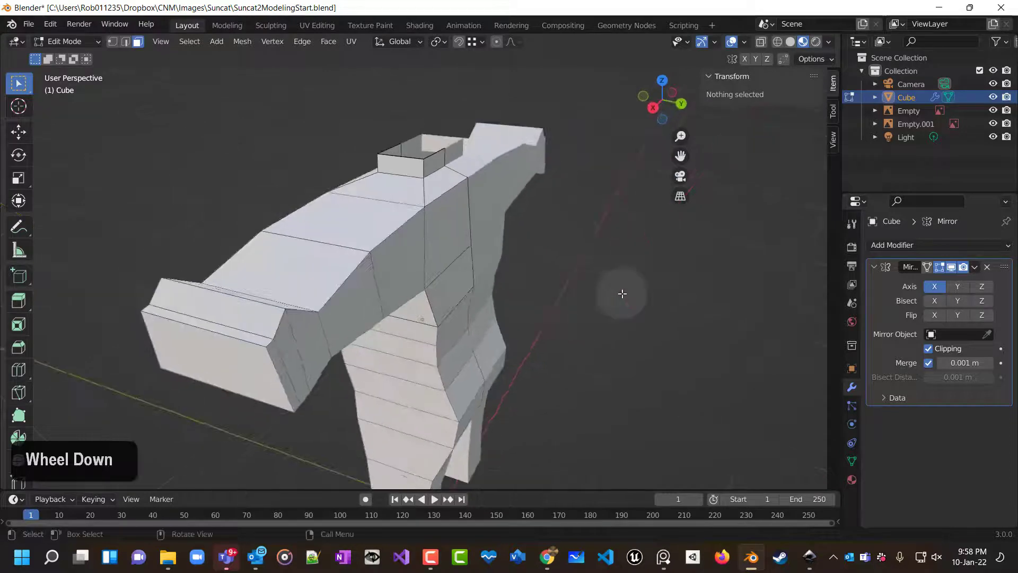
left_click(761, 43)
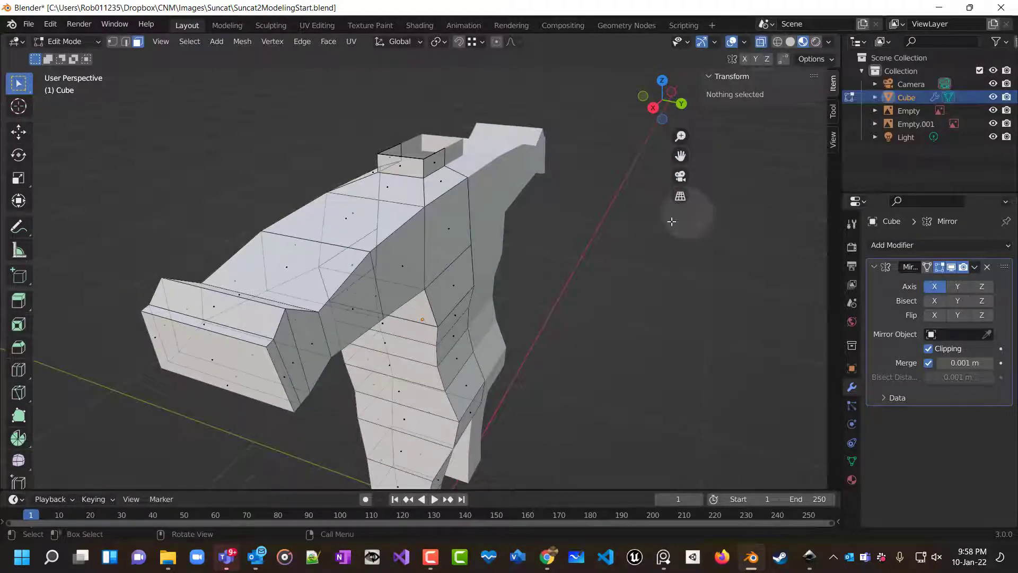
left_click(113, 41)
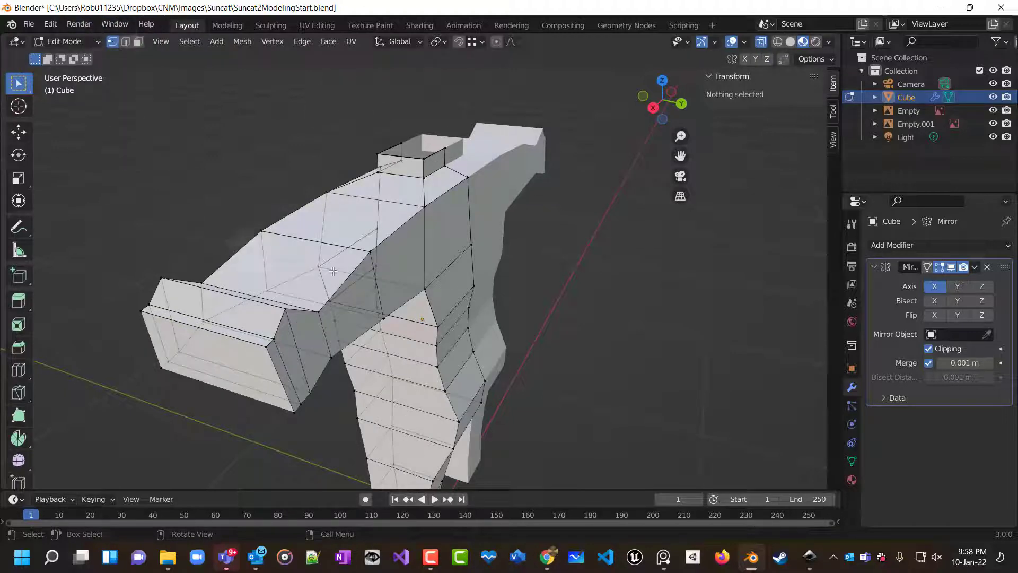
Inspect the vertices where the arm joins the torso from the front, side and close up, checking their coordinates.
middle_click_drag(509, 414, 451, 339)
key("KP_1")
key("KP_3")
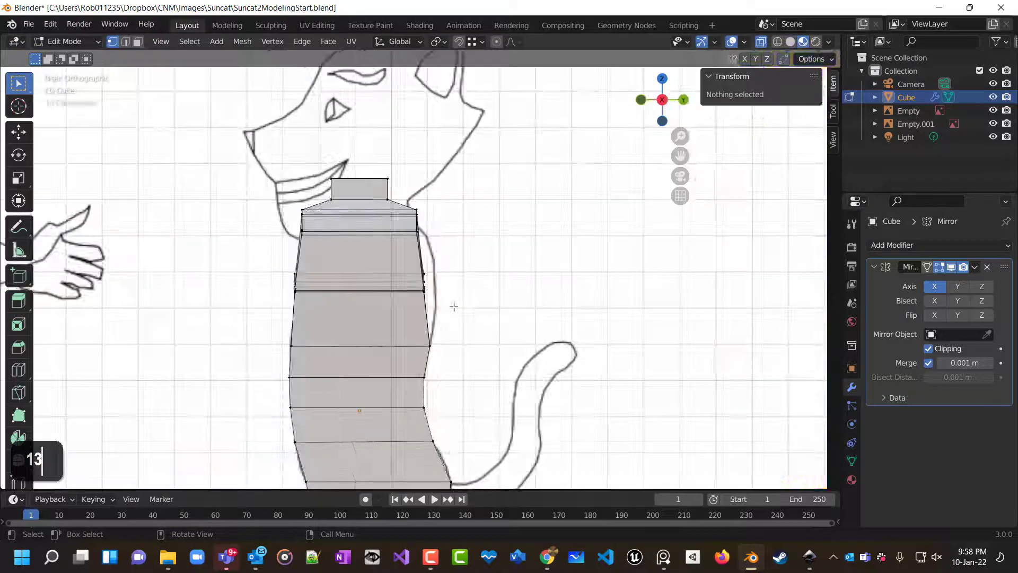
scroll(447, 286, "up", 2)
middle_click_drag(466, 298, 481, 273)
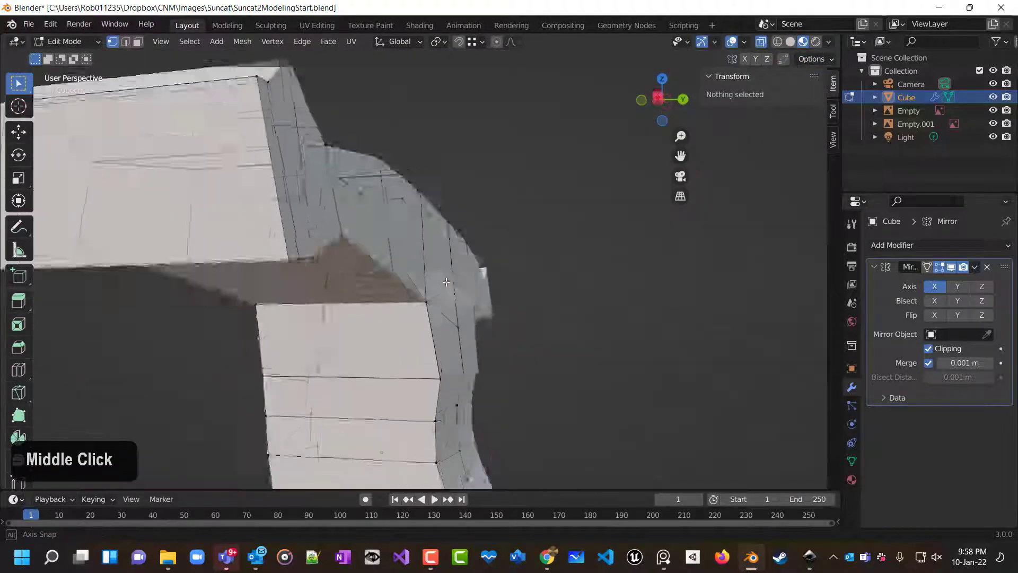
scroll(377, 302, "up", 2)
left_click(223, 317)
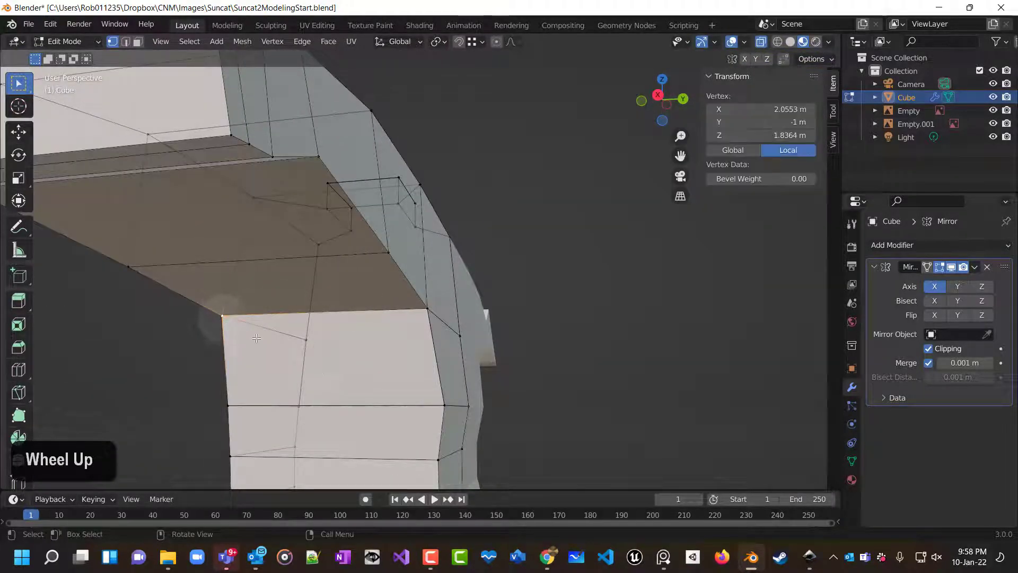
left_click(423, 306, "shift")
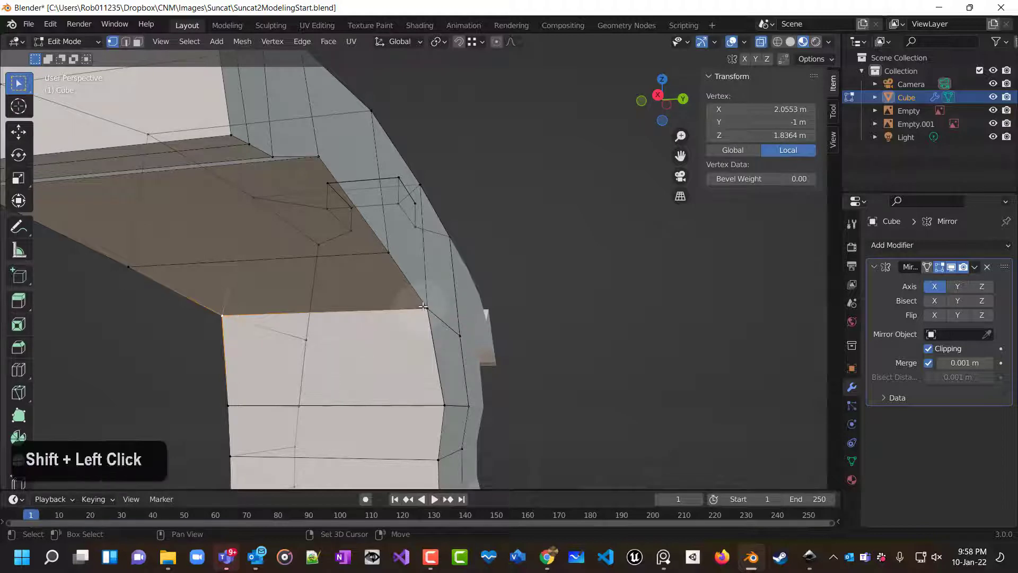
left_click(427, 313, "shift")
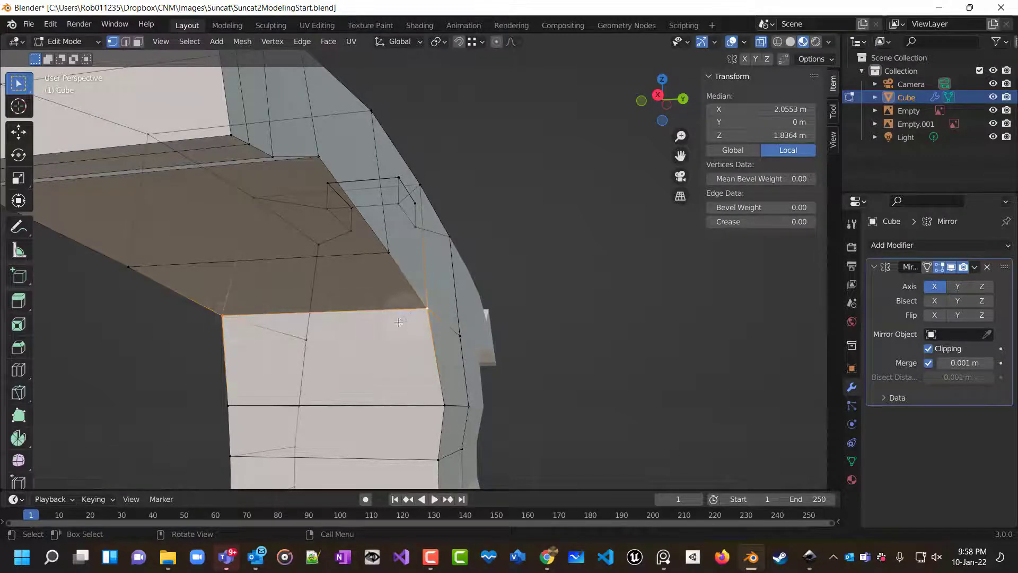
key("shift")
left_click(365, 340)
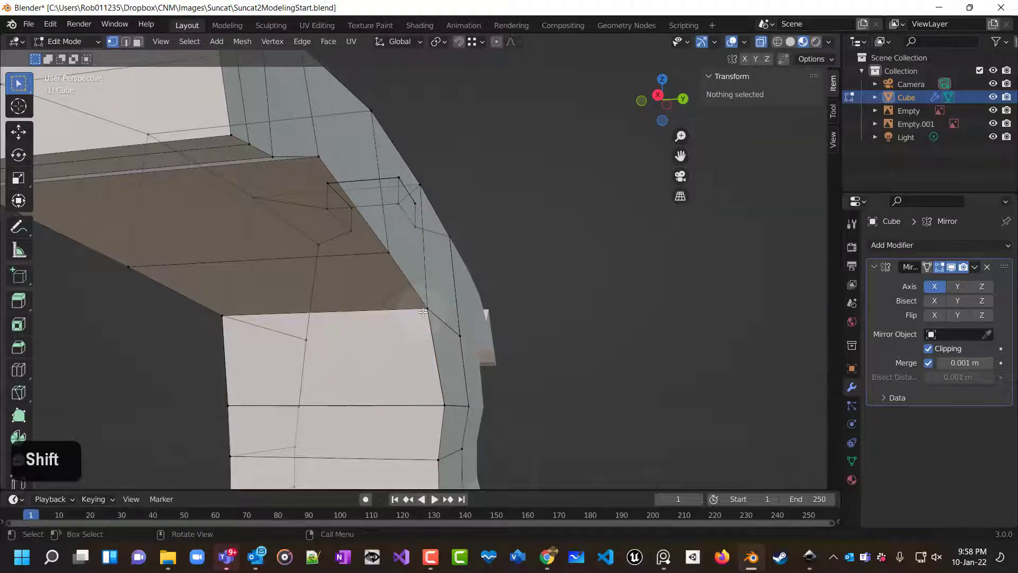
left_click(424, 309, "shift")
left_click(507, 358, "shift")
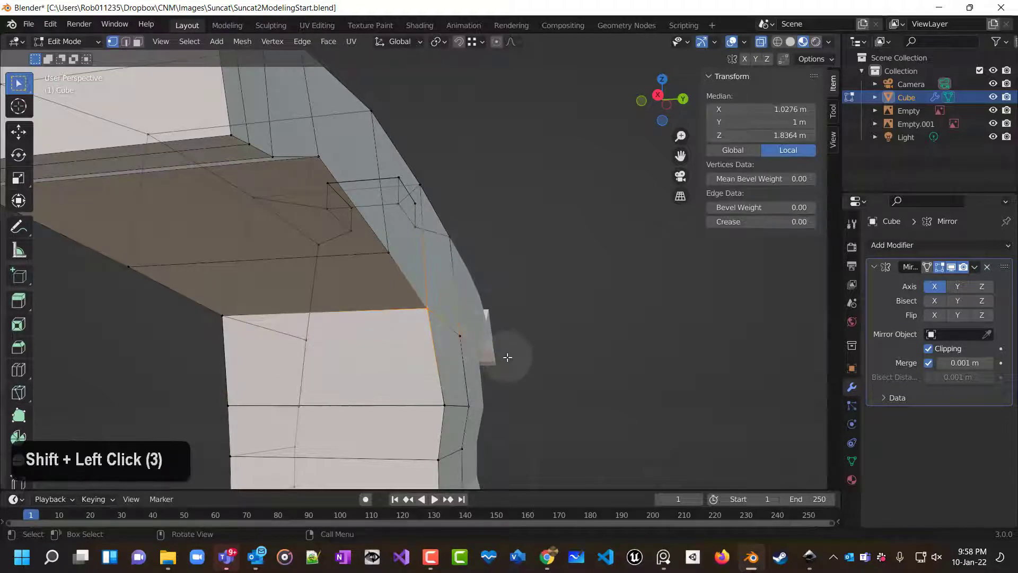
left_click(461, 338)
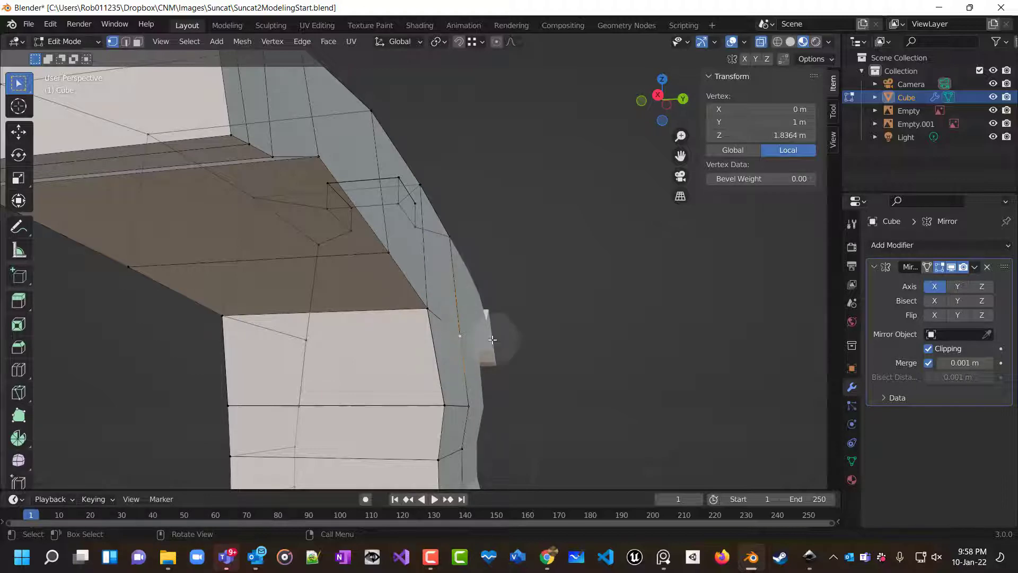
middle_click_drag(460, 337, 474, 303)
scroll(572, 300, "up", 3)
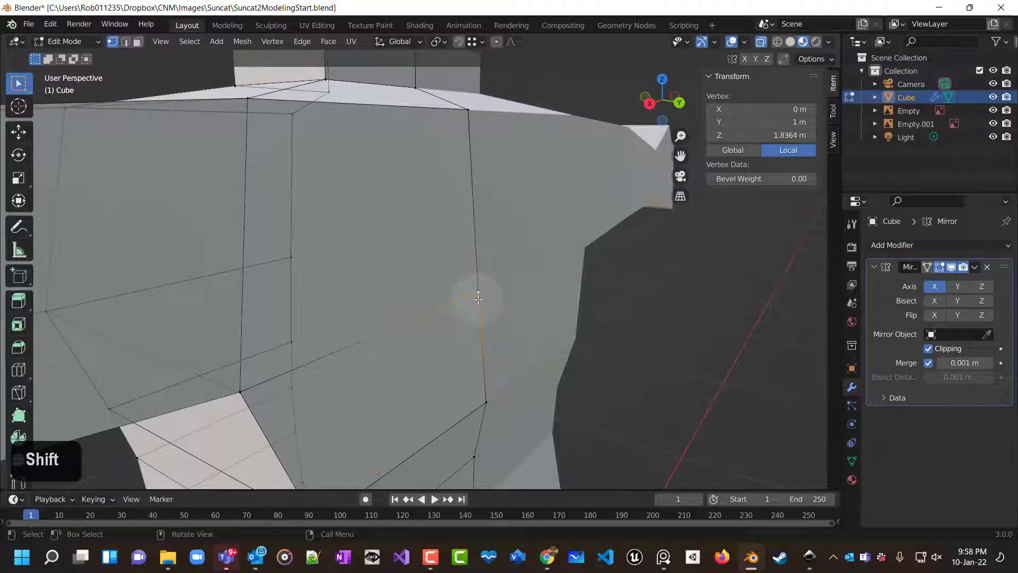
key("g")
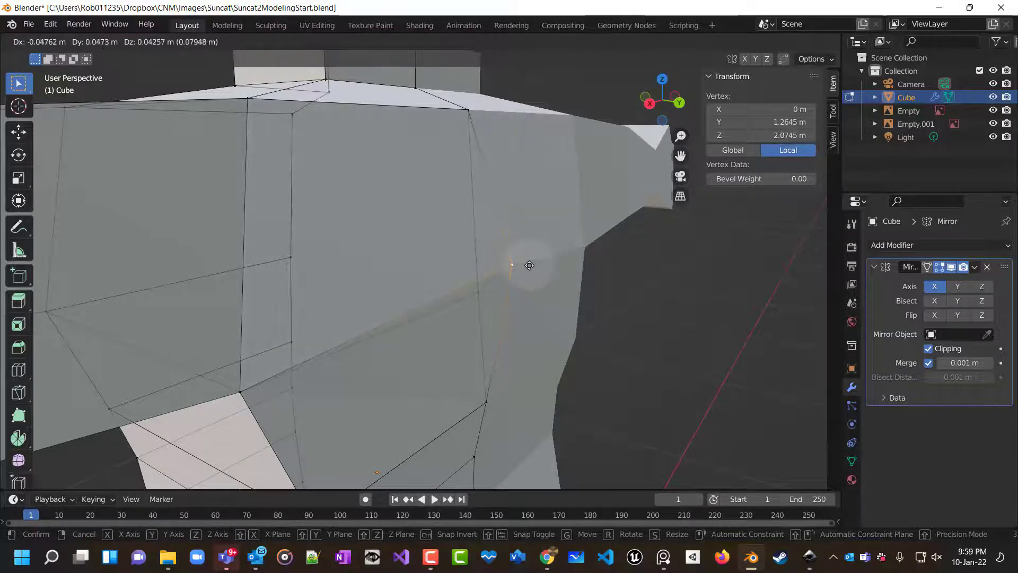
right_click(529, 265)
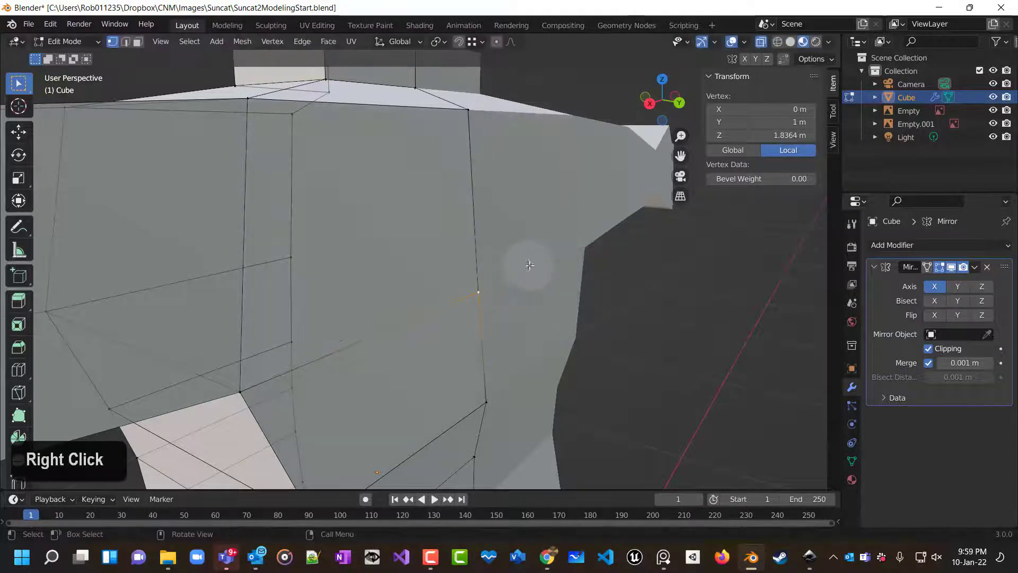
Select the coincident vertices at the top of the torso's centre seam and merge them at center.
left_click(469, 108)
double_click(468, 109)
double_click(468, 115)
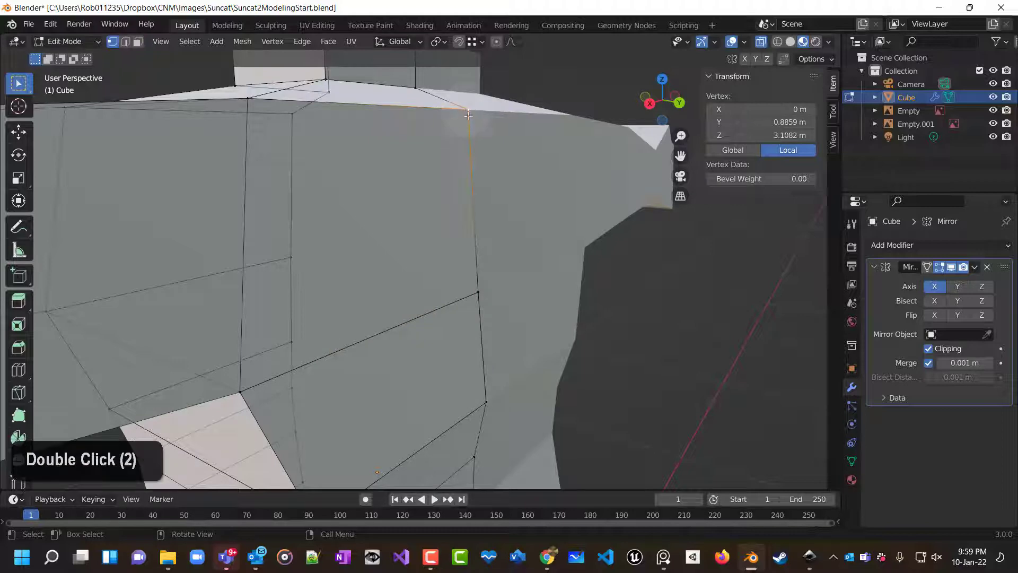
scroll(462, 151, "down", 5)
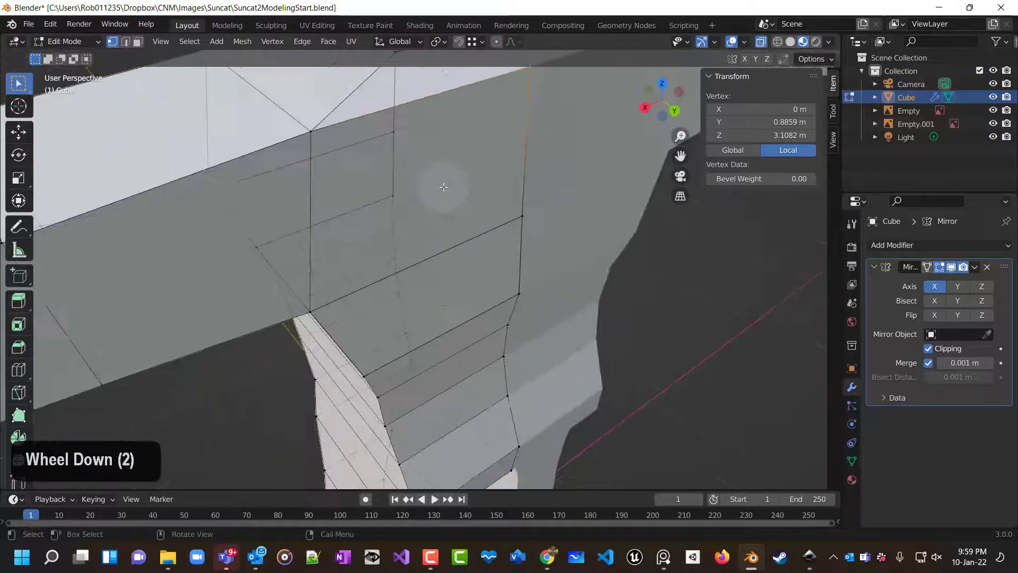
key("shift")
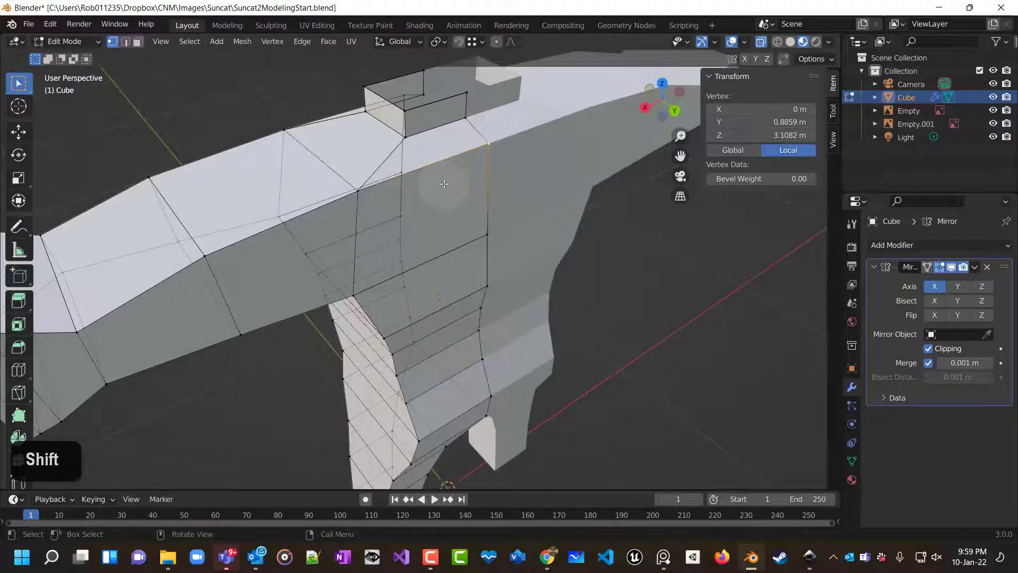
left_click(360, 191)
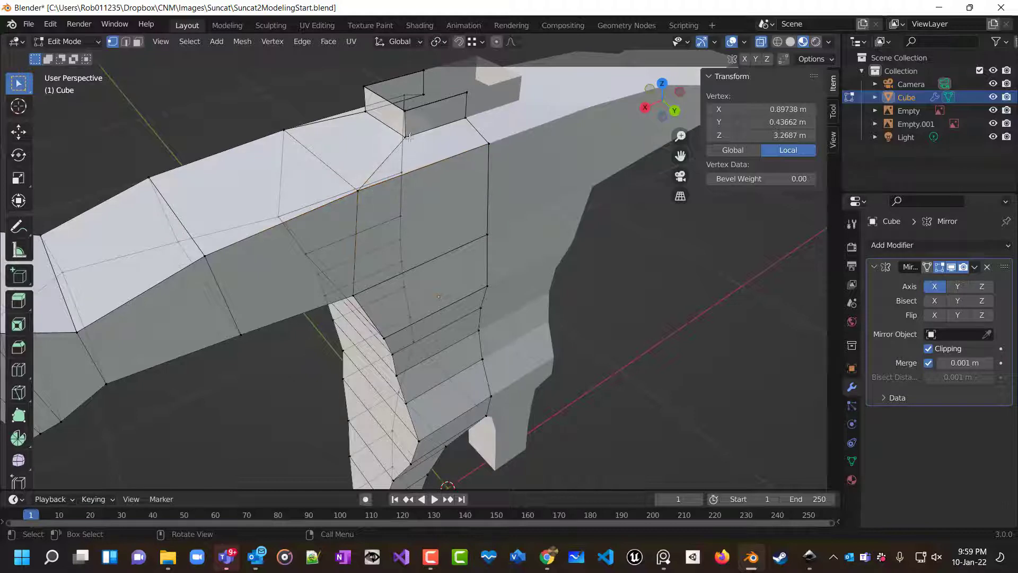
left_click(501, 160, "shift")
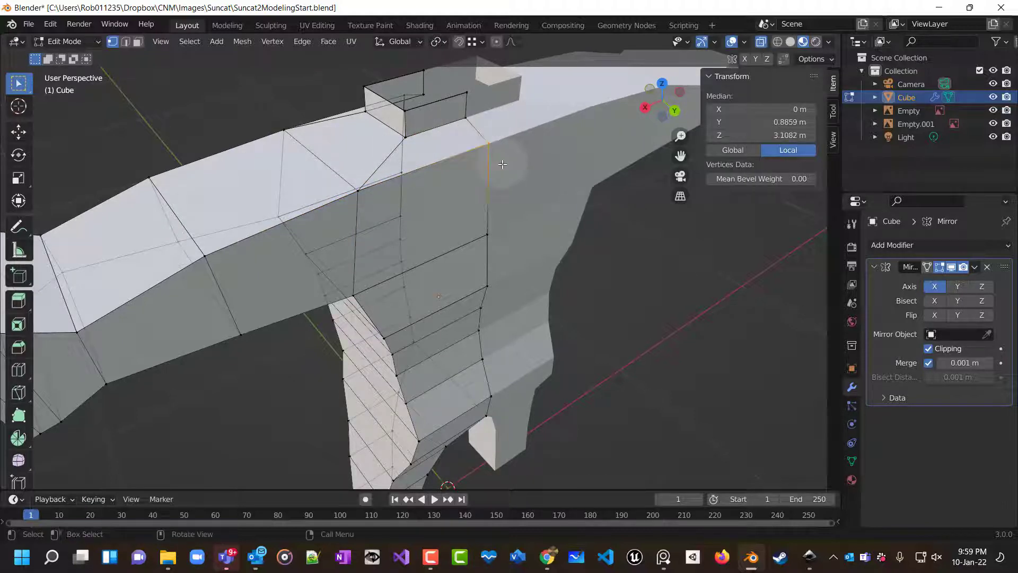
key("m")
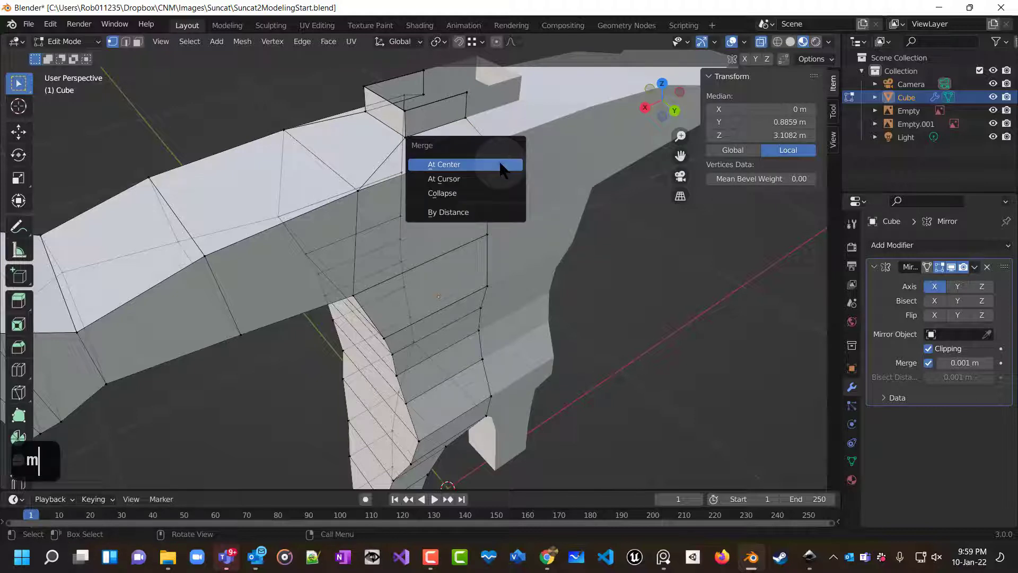
left_click(502, 165)
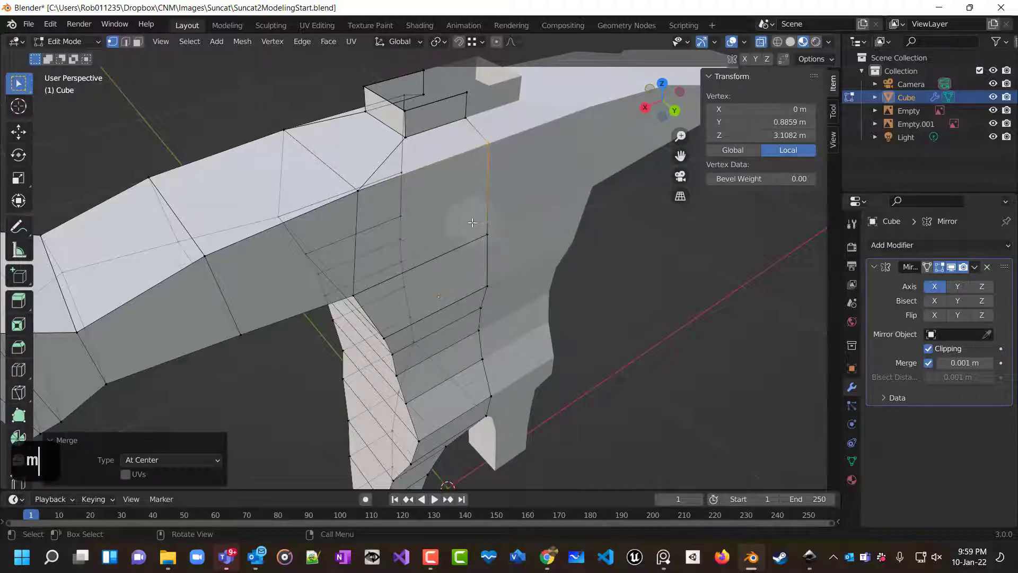
Merge two more pairs of duplicate vertices along the torso's centre seam at center.
left_click(491, 236, "shift")
key("m")
left_click(501, 255)
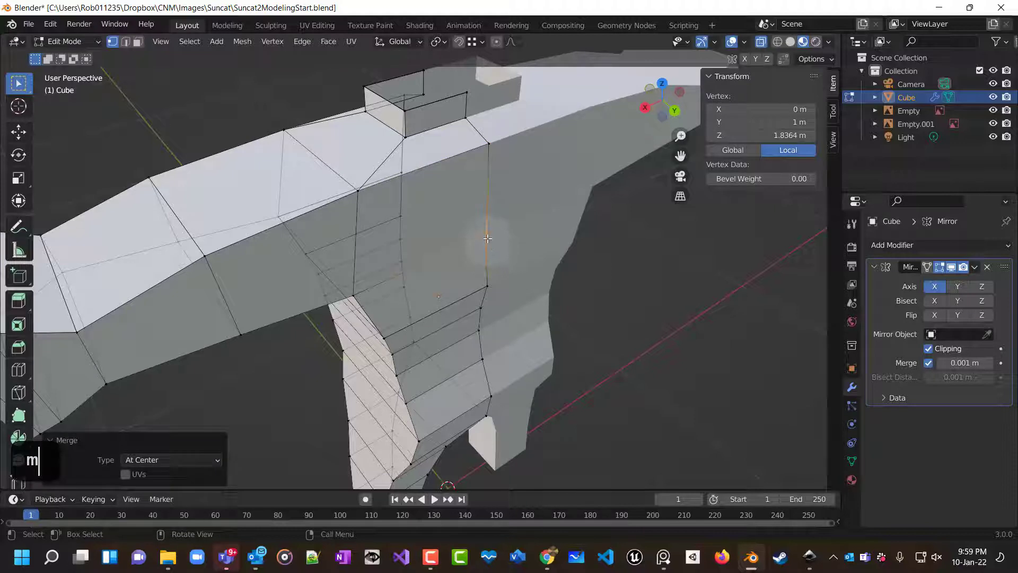
left_click(488, 143)
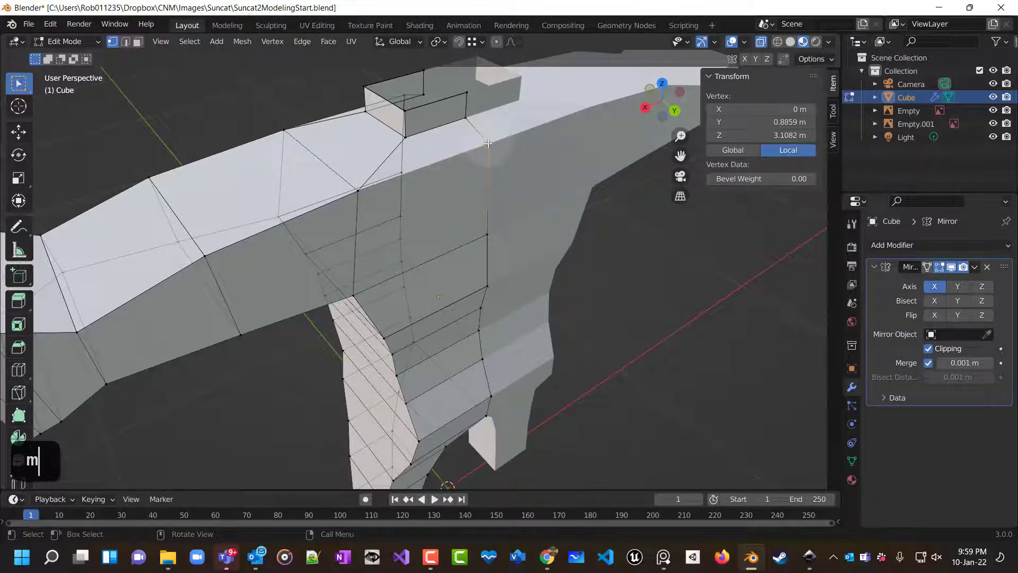
left_click(468, 118, "shift")
key("m")
left_click(475, 130)
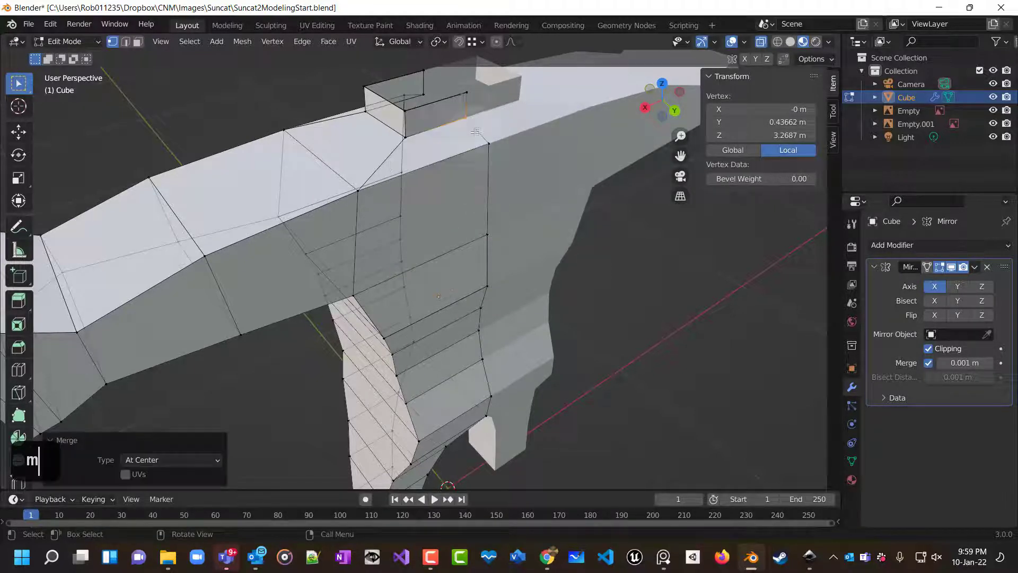
Merge the duplicate vertices around the neck base and shoulder top at center.
left_click(466, 91, "shift")
key("m")
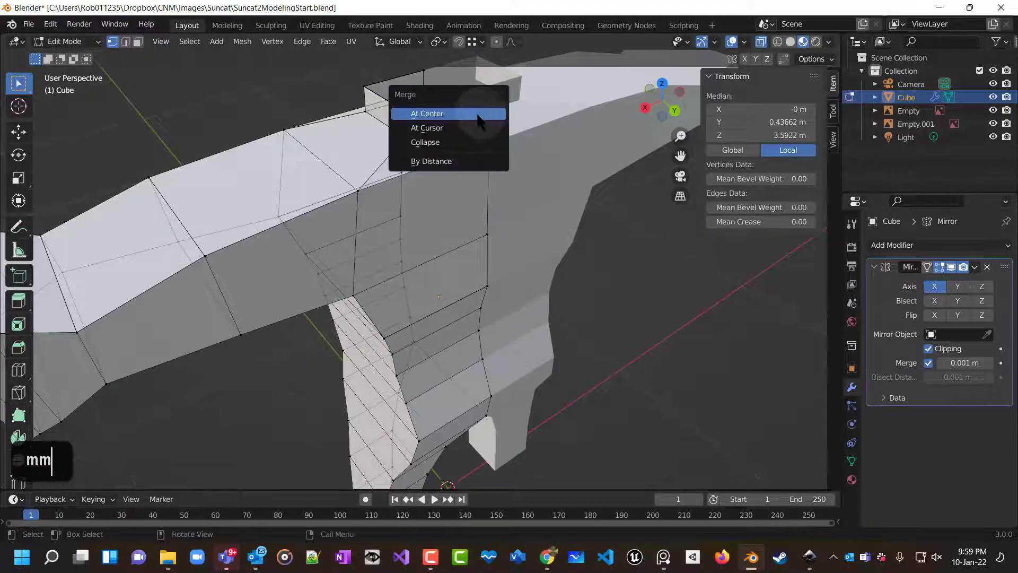
left_click(423, 104)
middle_click_drag(423, 104, 361, 97)
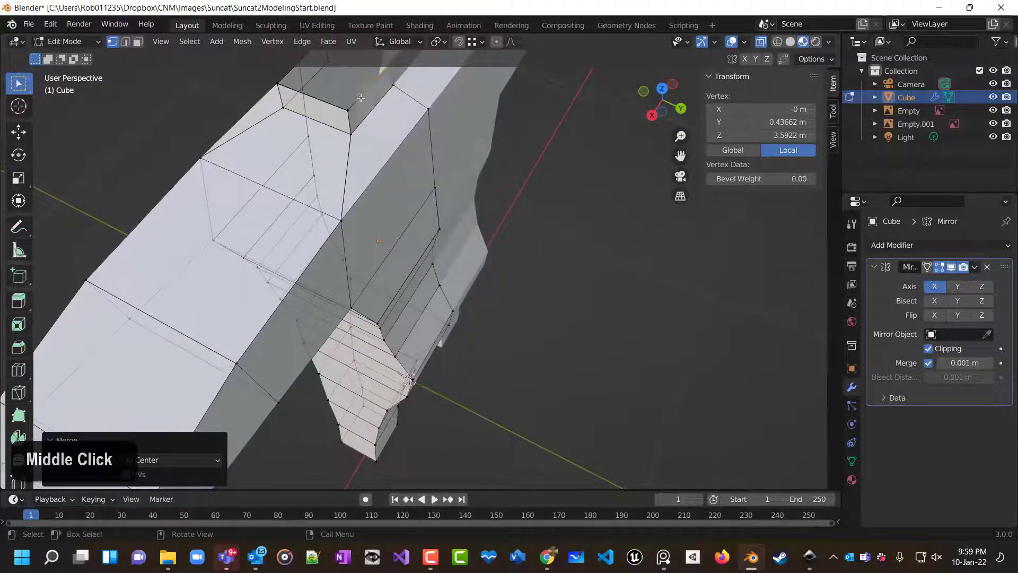
left_click(353, 114, "shift")
key("m")
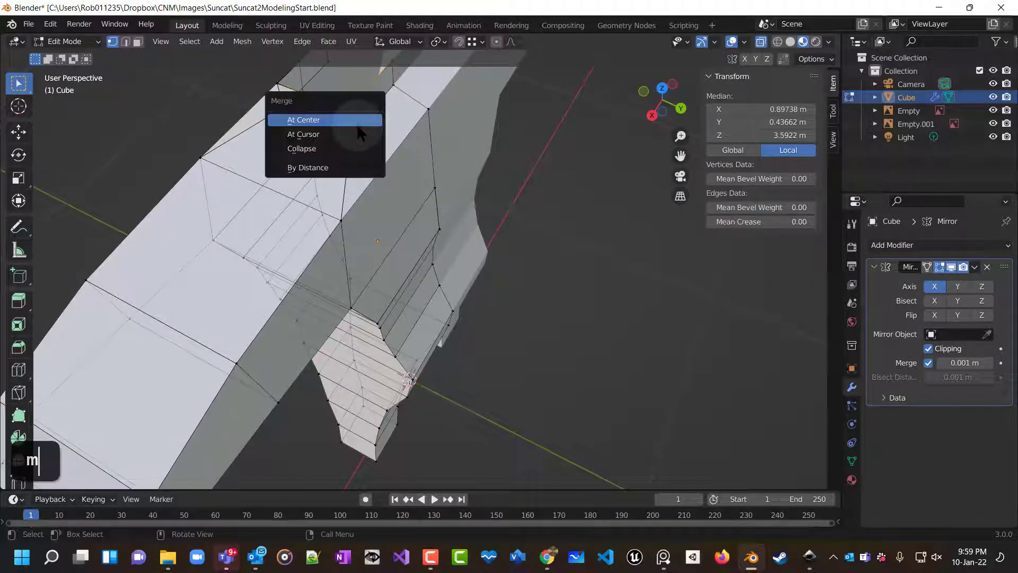
left_click(353, 126)
key("m")
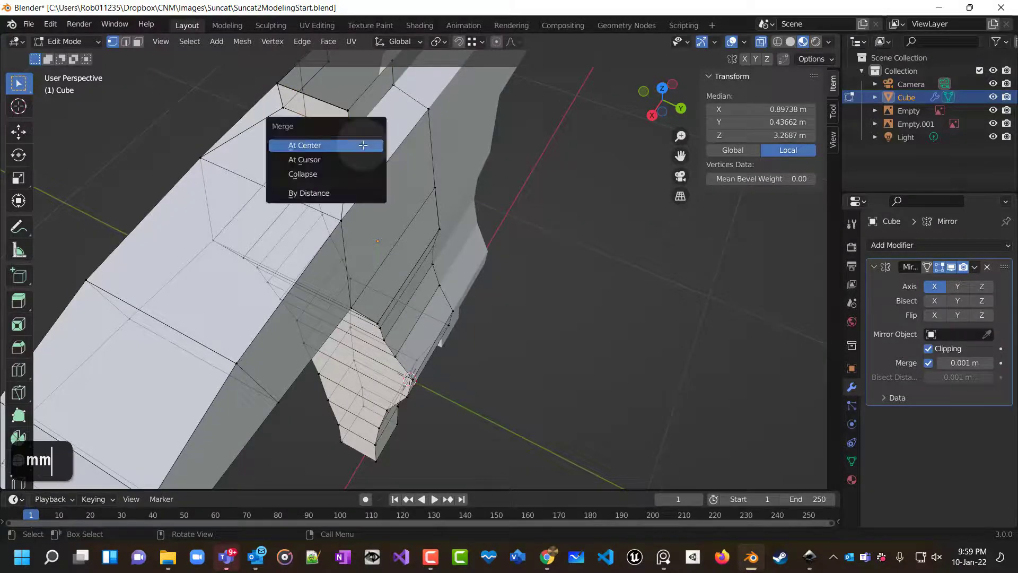
left_click(366, 144)
left_click(365, 232, "shift")
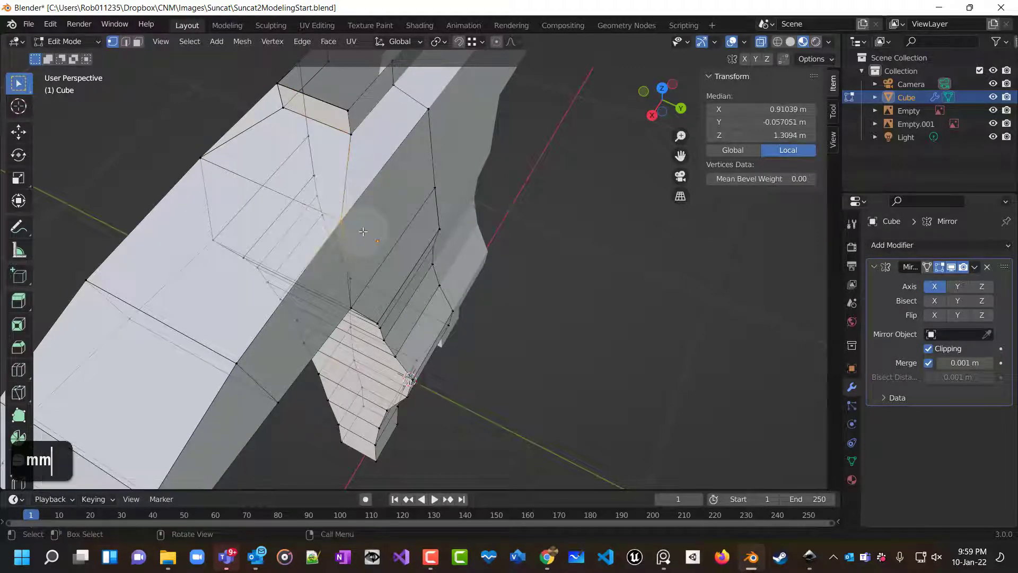
key("m")
left_click(364, 231)
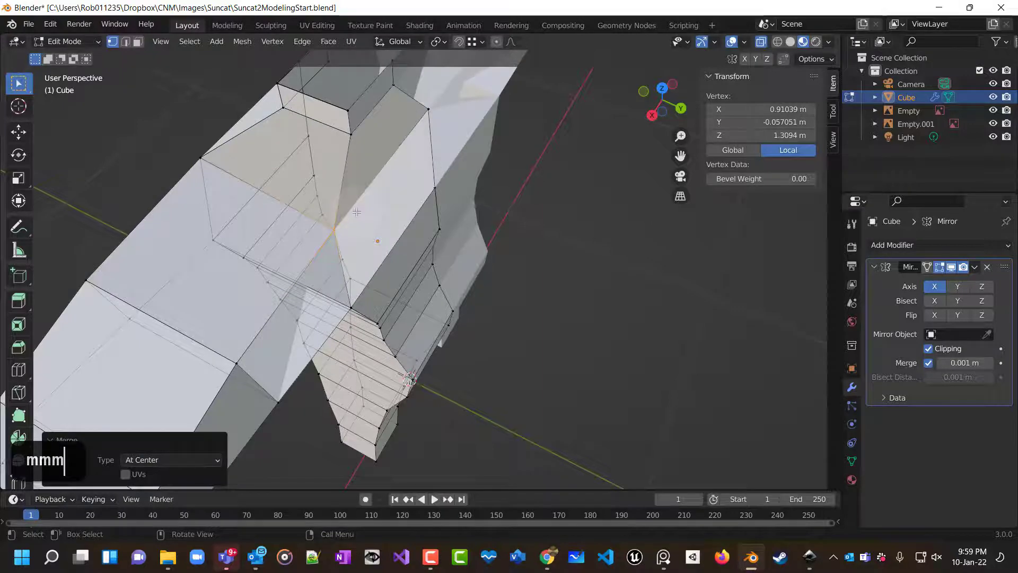
Undo the last two merge operations.
middle_click_drag(357, 212, 280, 145)
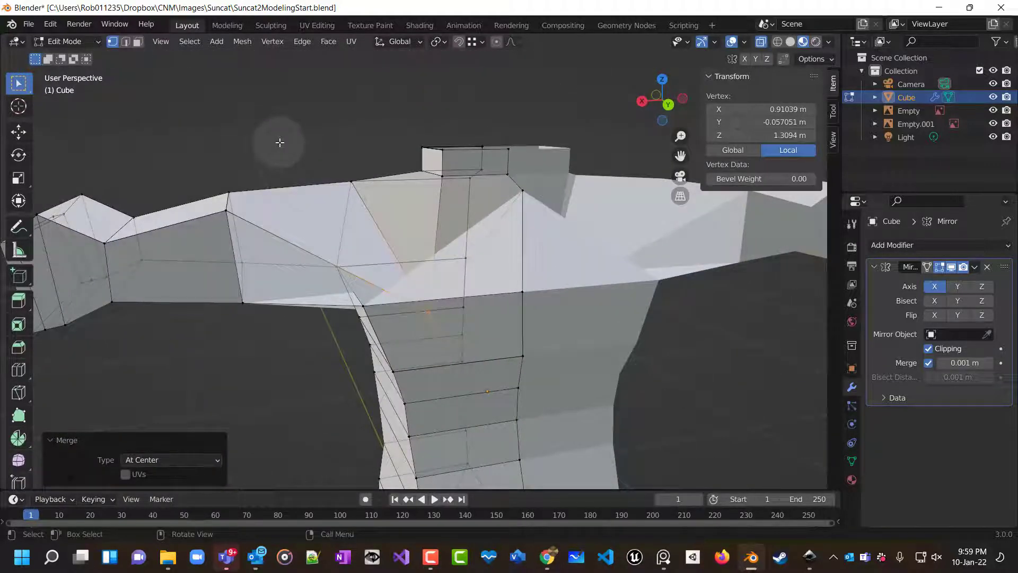
key("ctrl+z")
key("ctrl+z")
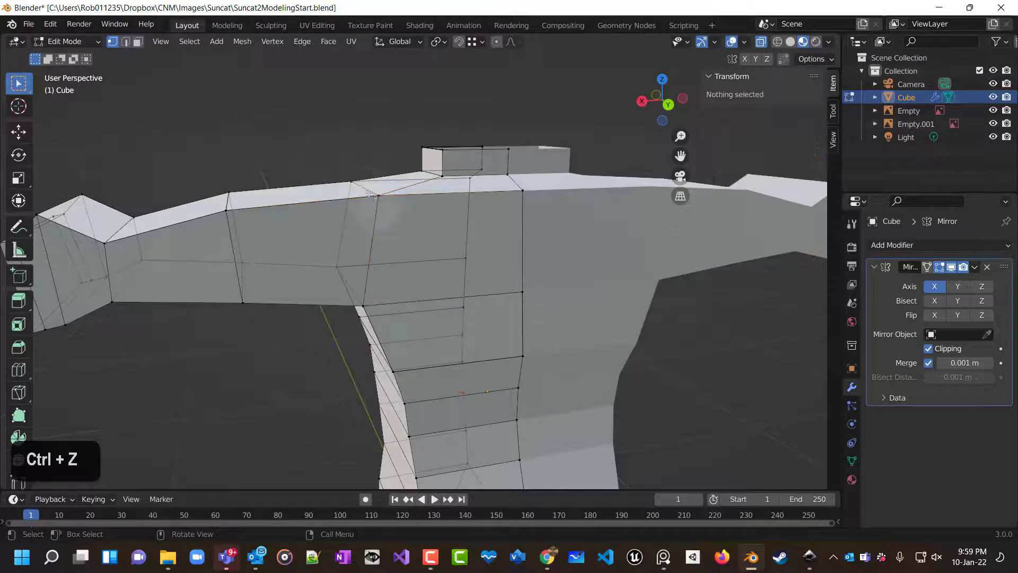
Merge the duplicate vertices along the shoulder's upper edge at center.
left_click(392, 207)
key("m")
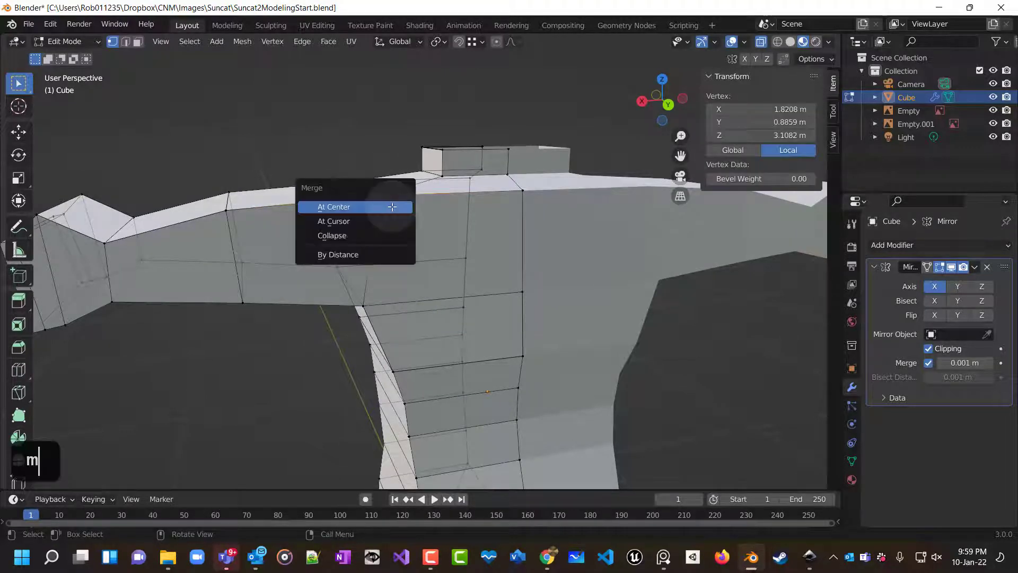
left_click(392, 207)
middle_click_drag(408, 246, 421, 238)
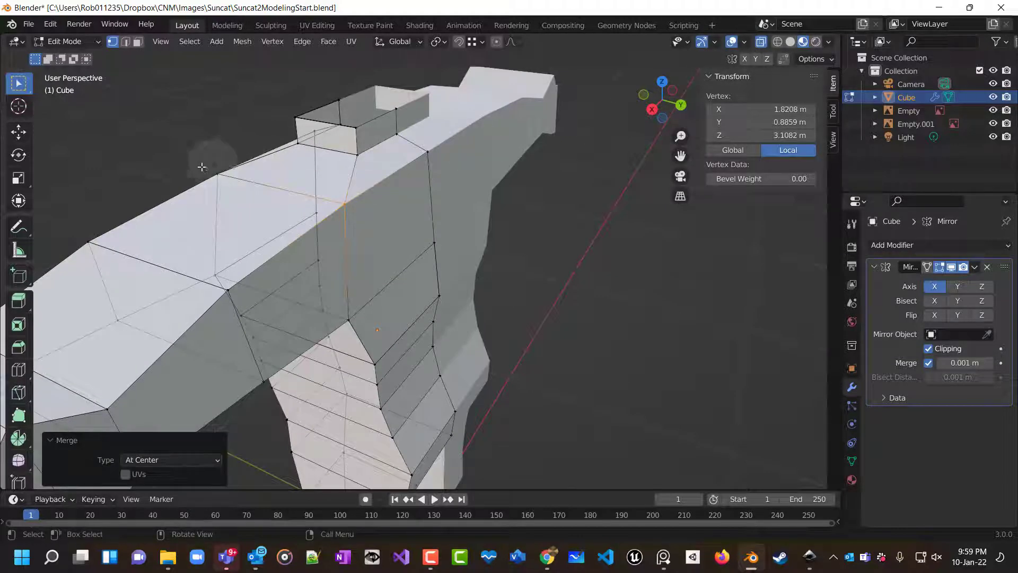
left_click(217, 174)
key("m")
left_click(247, 207)
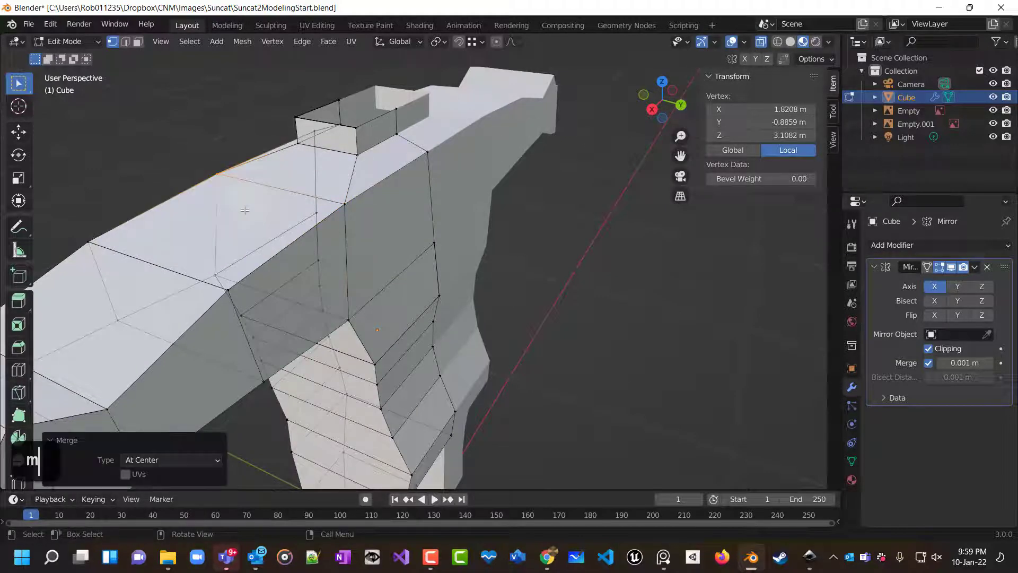
Merge two more pairs of duplicate vertices at the rim of the neck opening at center.
middle_click_drag(247, 208, 357, 220)
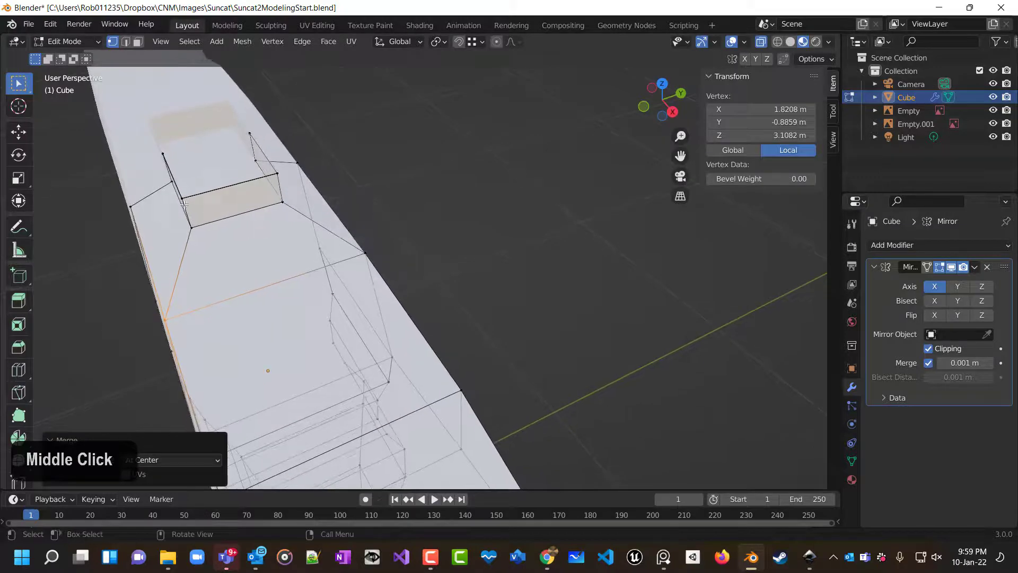
left_click(179, 218, "shift")
key("m")
left_click(225, 244)
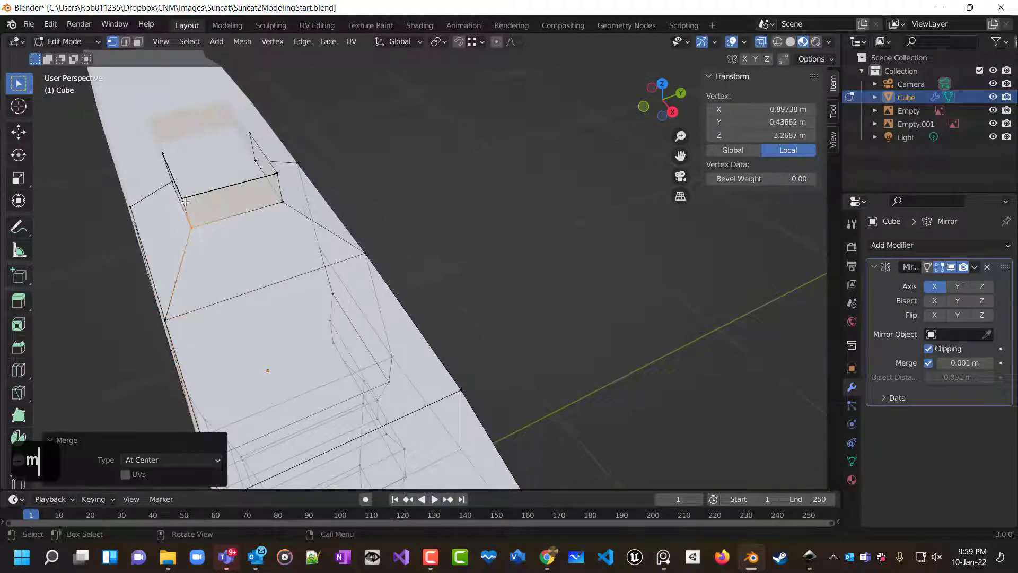
left_click(183, 198, "shift")
key("m")
left_click(184, 204)
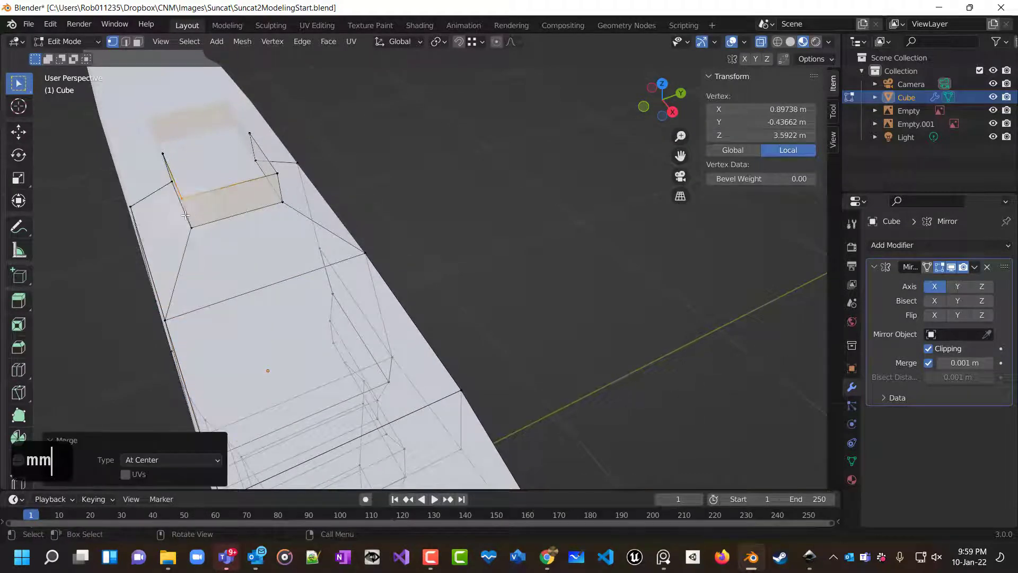
Merge two pairs of duplicate vertices where the neck base meets the back seam at center.
middle_click_drag(184, 204, 210, 196)
left_click(133, 200, "shift")
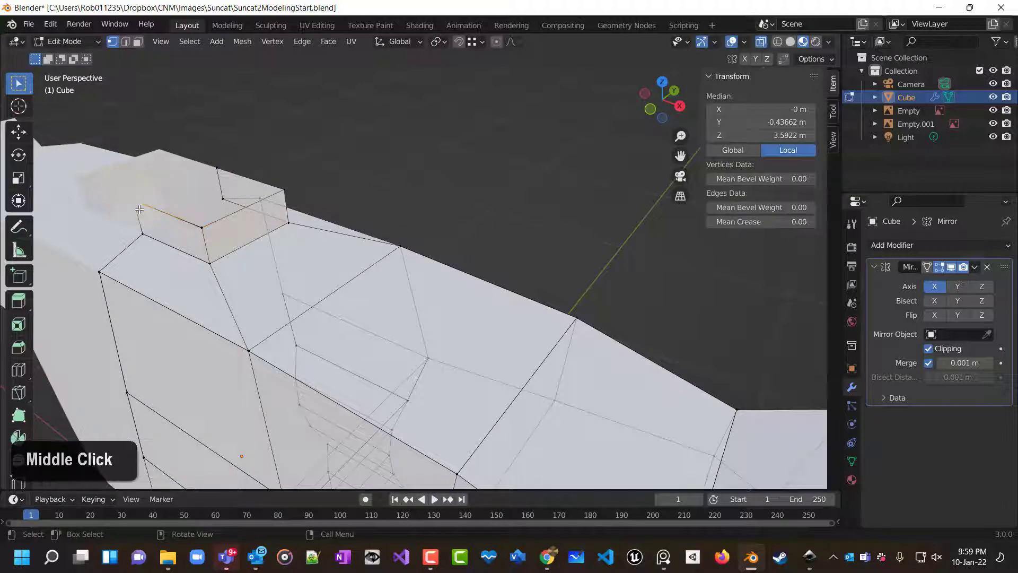
key("m")
left_click(132, 207)
left_click_drag(139, 230, 160, 253)
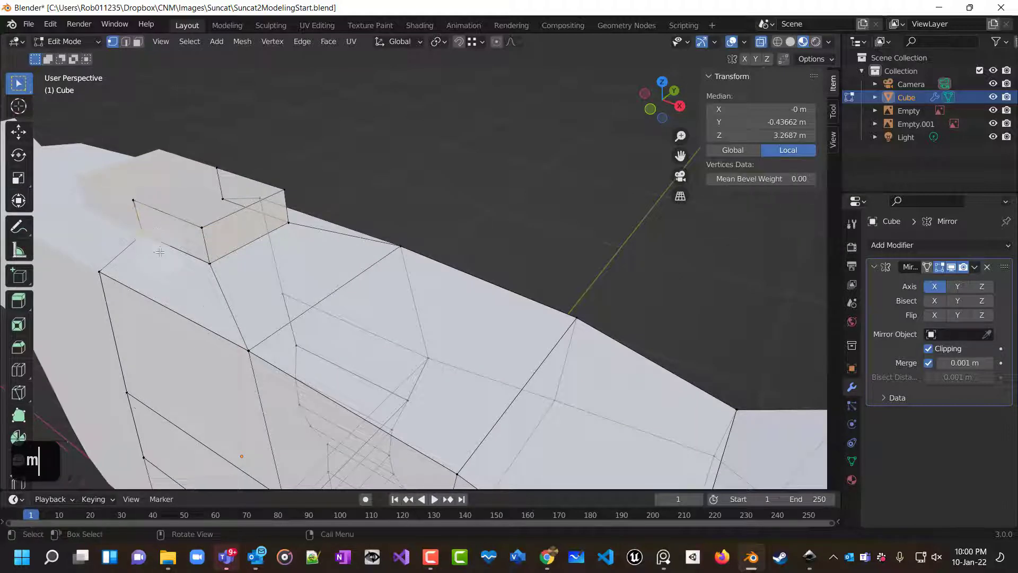
key("m")
left_click(160, 251)
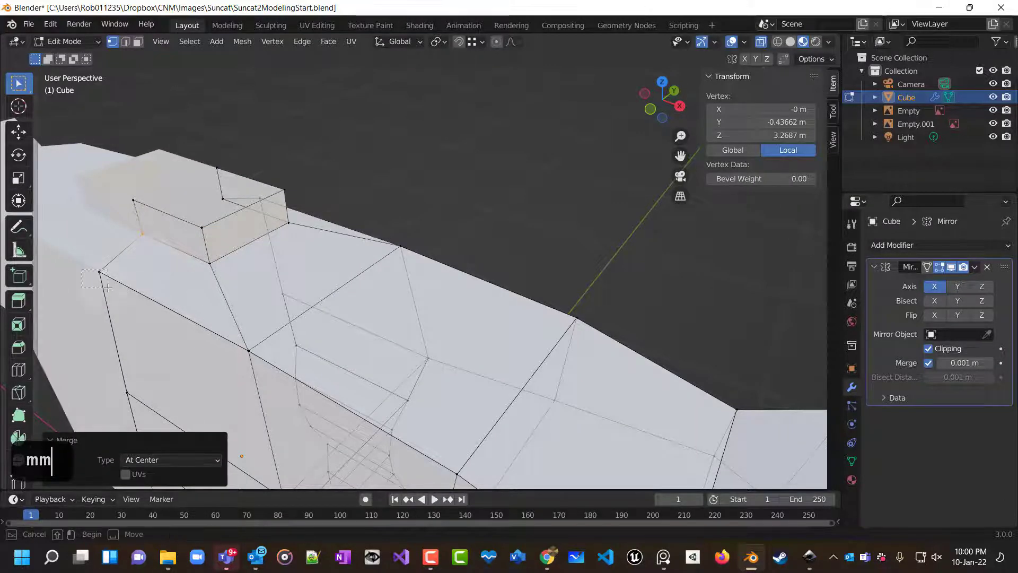
Merge two pairs of duplicate vertices lower along the back's centre seam at center.
left_click_drag(108, 287, 109, 289)
key("m")
left_click(110, 290)
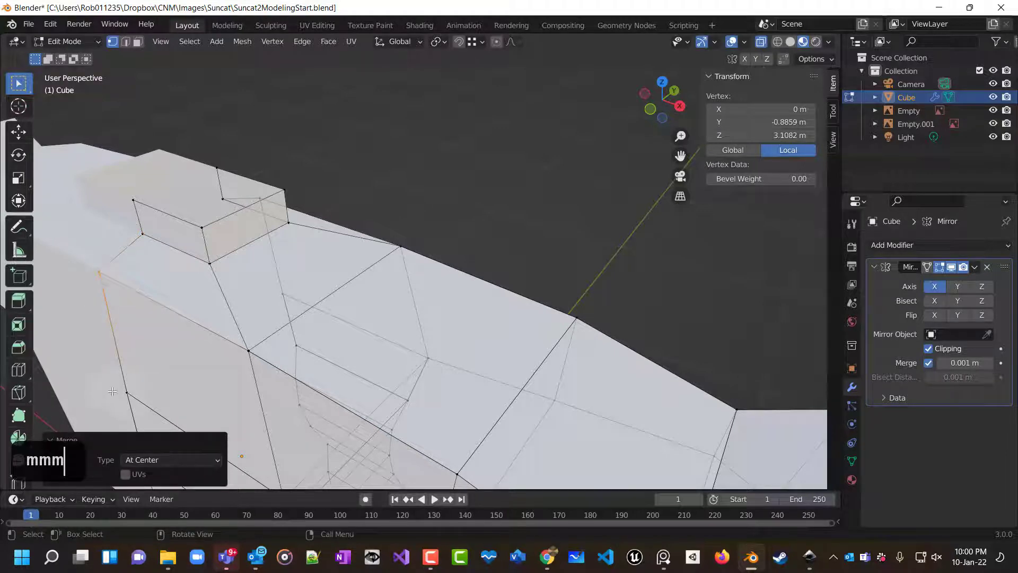
left_click_drag(112, 391, 137, 407)
key("m")
left_click(137, 408)
Merge the duplicate vertex pair further down the torso's centre seam at center.
middle_click_drag(160, 403, 205, 387)
scroll(205, 388, "up", 2)
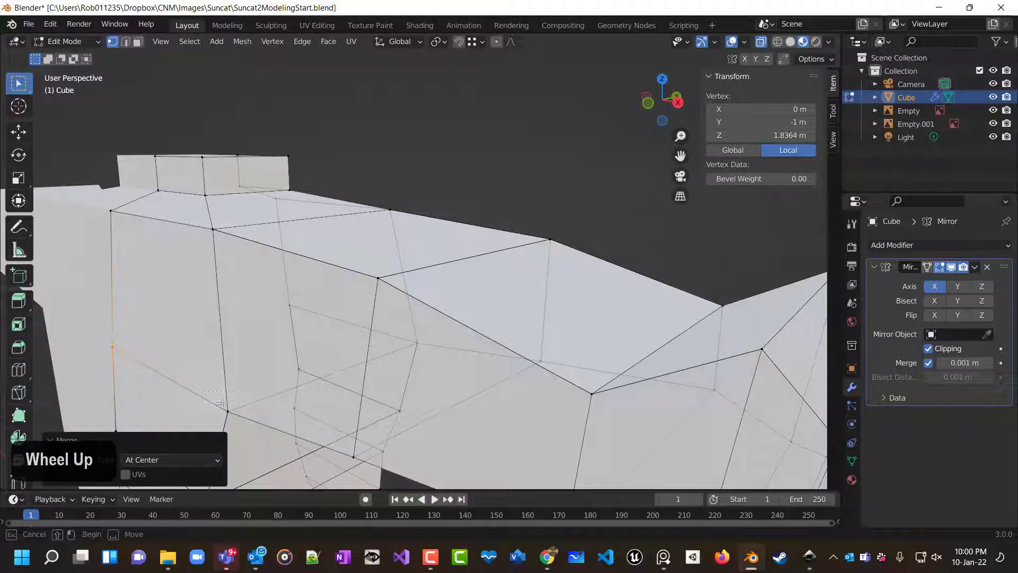
left_click(228, 412)
key("m")
left_click(224, 421)
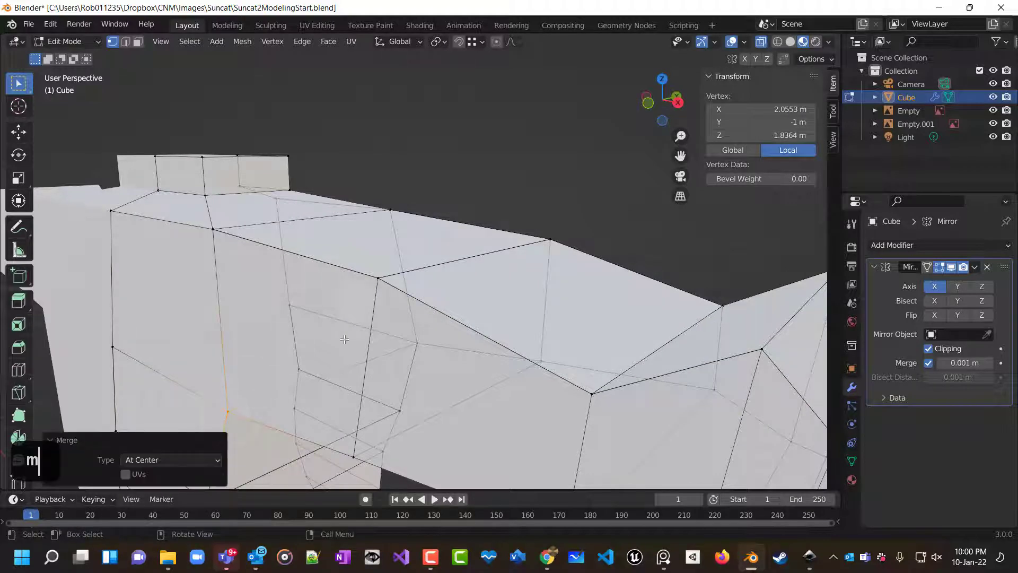
Merge the duplicate vertices at the side of the torso below the arm at center.
scroll(239, 372, "down", 3)
left_click(252, 359)
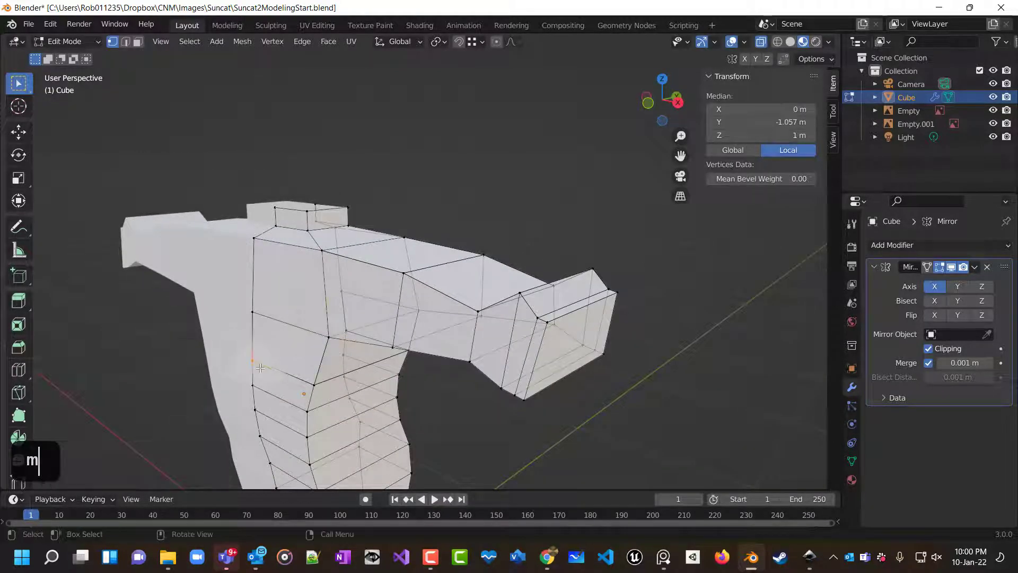
key("m")
left_click(207, 365)
left_click_drag(323, 389, 324, 389)
key("m")
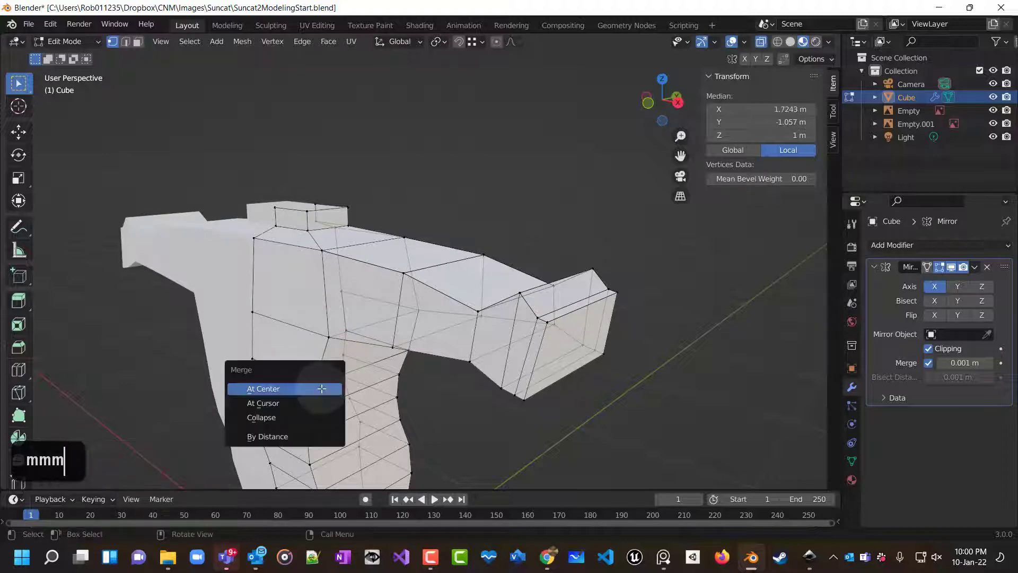
left_click(324, 389)
Merge the duplicate vertices along the armpit seam at center.
middle_click_drag(323, 389, 210, 345)
scroll(366, 340, "down", 1)
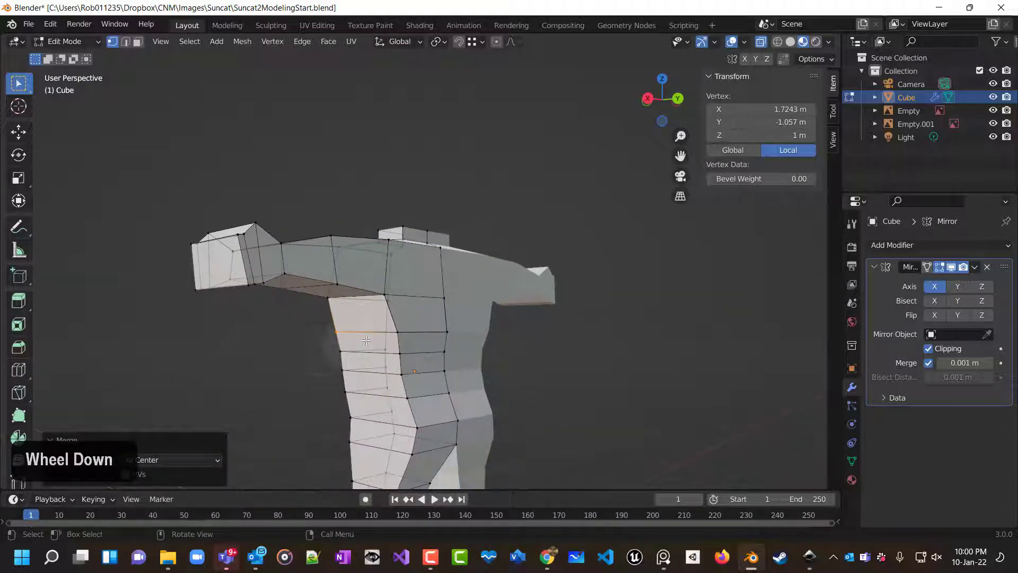
left_click_drag(390, 327, 409, 342)
key("m")
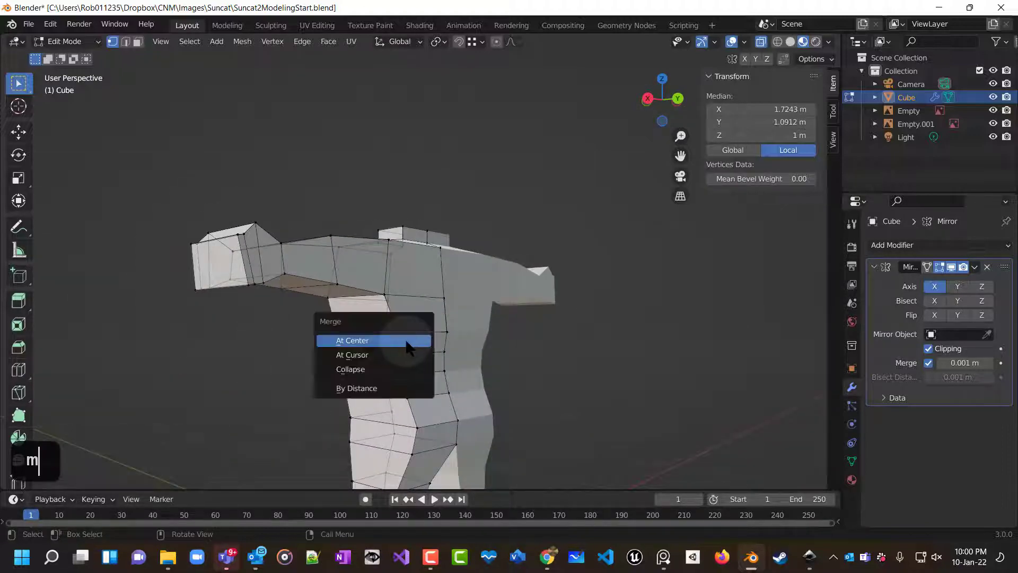
left_click(408, 344)
Select the underarm edge vertices and move them about 0.026 m along global Y in side view.
middle_click_drag(428, 344, 375, 400)
scroll(375, 382, "up", 4)
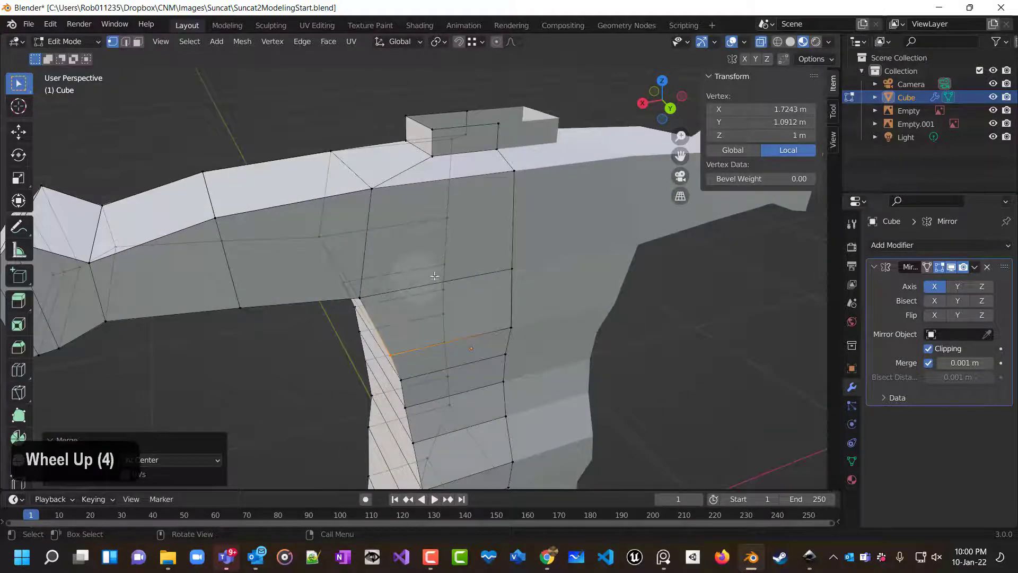
left_click(361, 298)
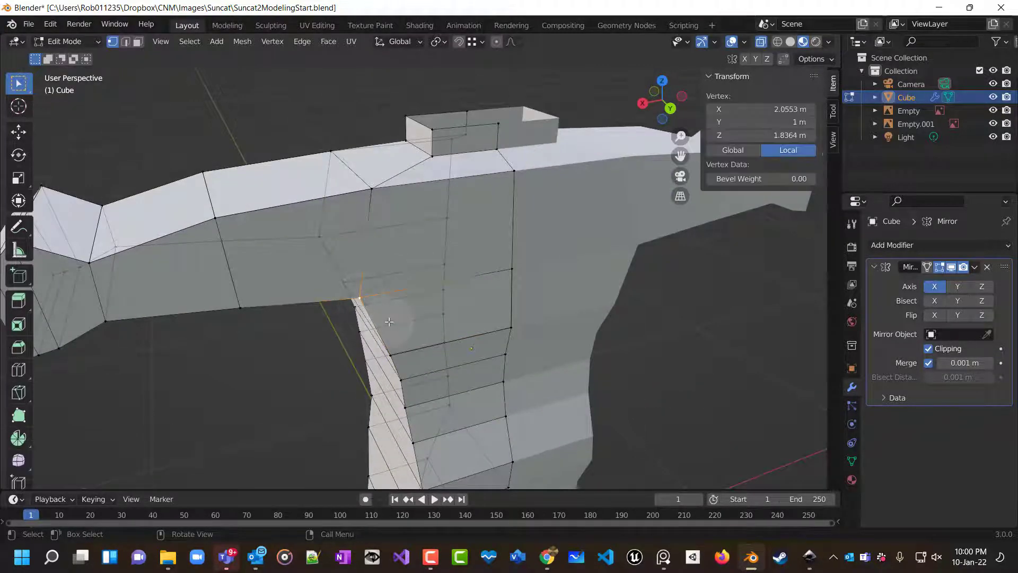
middle_click_drag(361, 298, 430, 305)
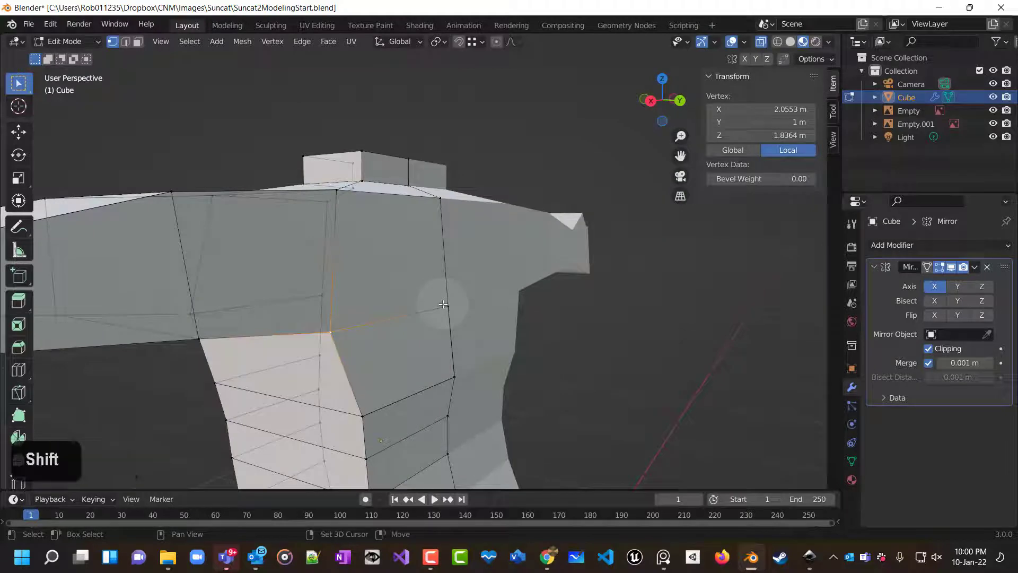
left_click(447, 305, "shift")
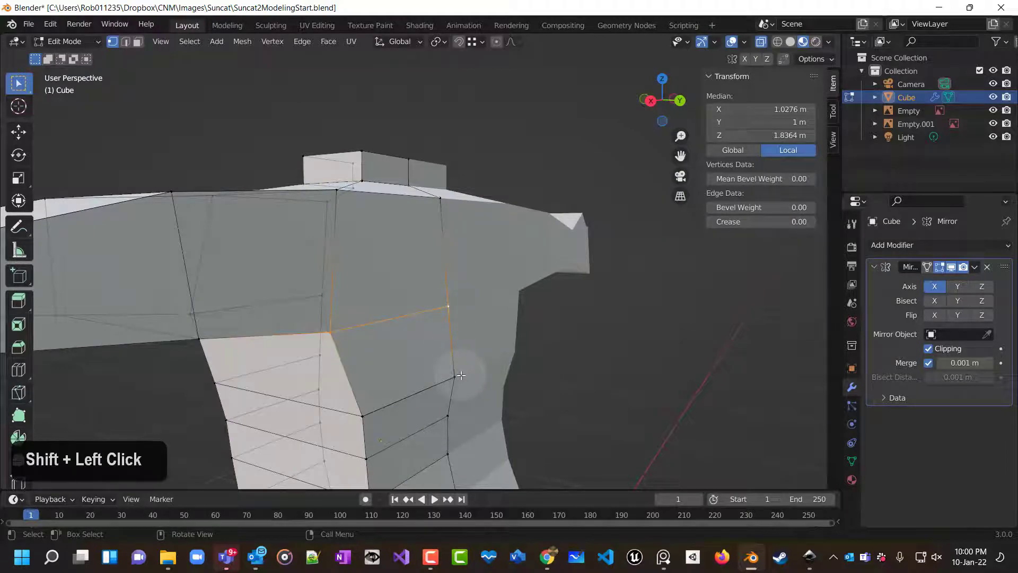
key("KP_3")
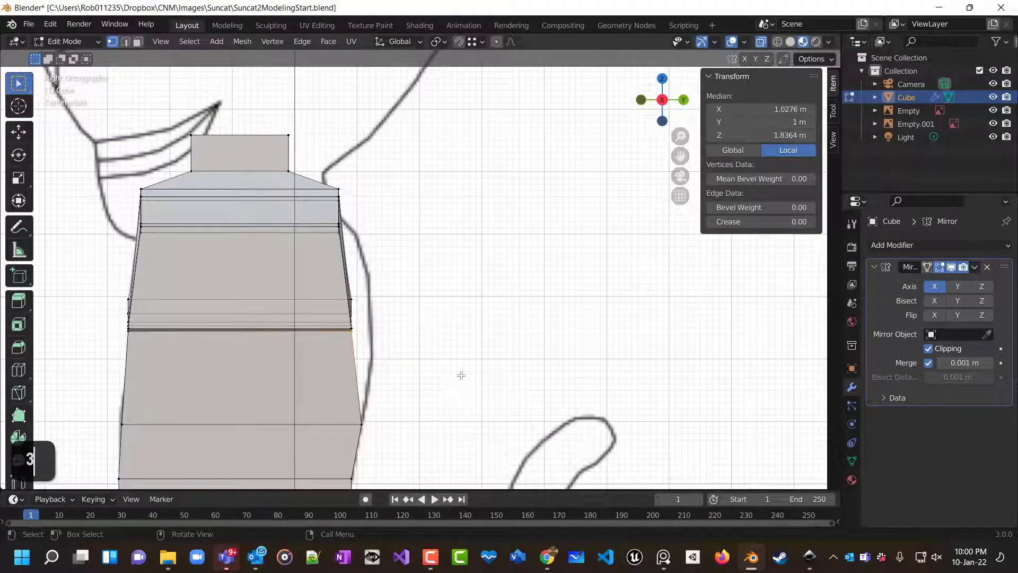
key("g")
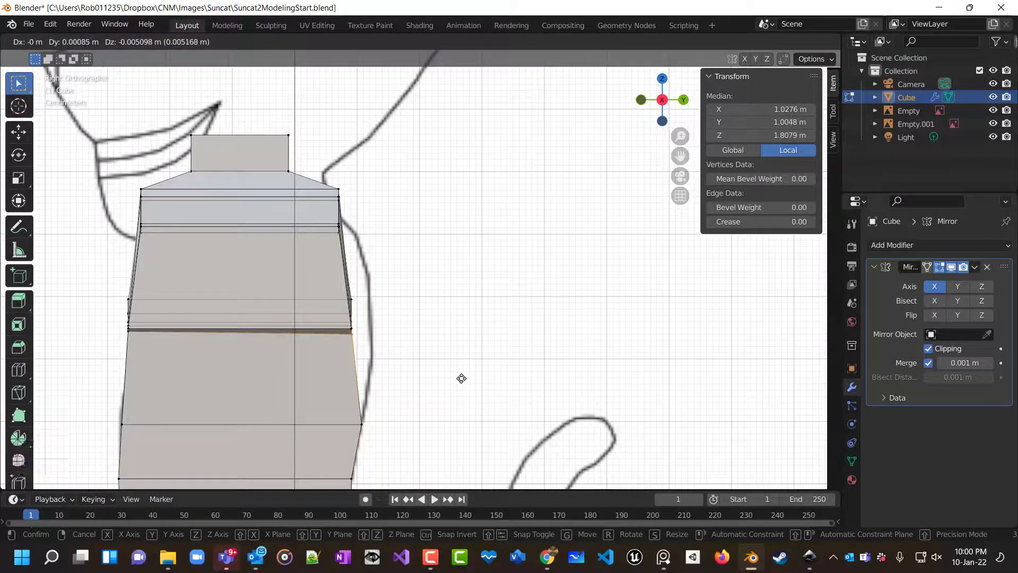
key("y")
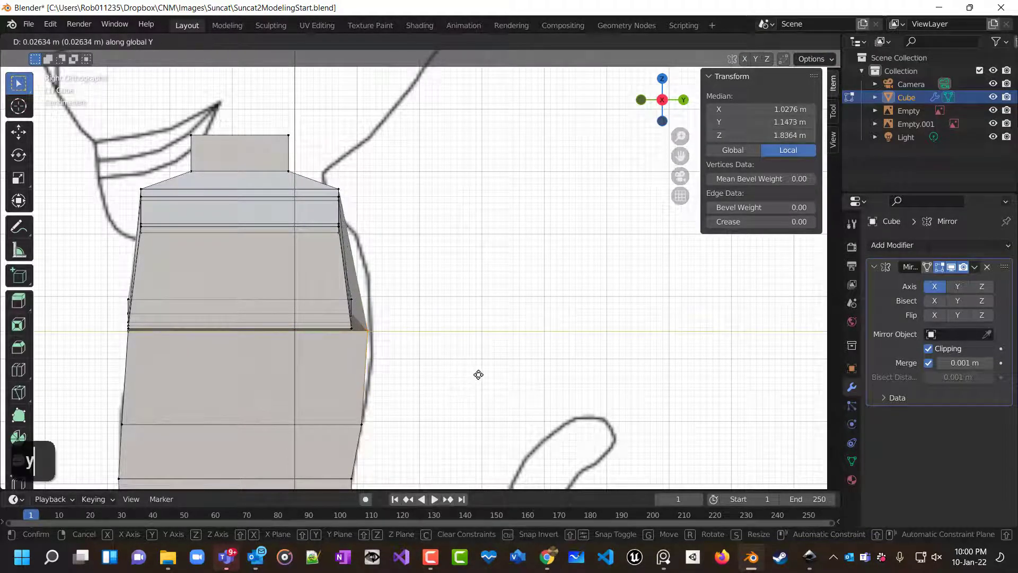
left_click(480, 374)
Select the two shoulder-top edge vertices and switch to the side orthographic view.
middle_click_drag(493, 377, 512, 431)
left_click(334, 195)
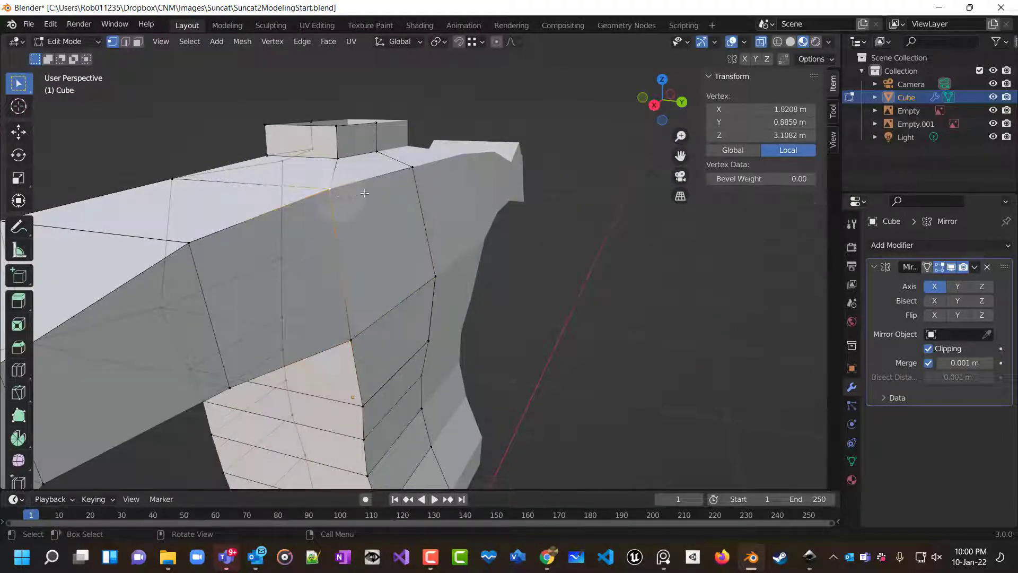
left_click(414, 178, "shift")
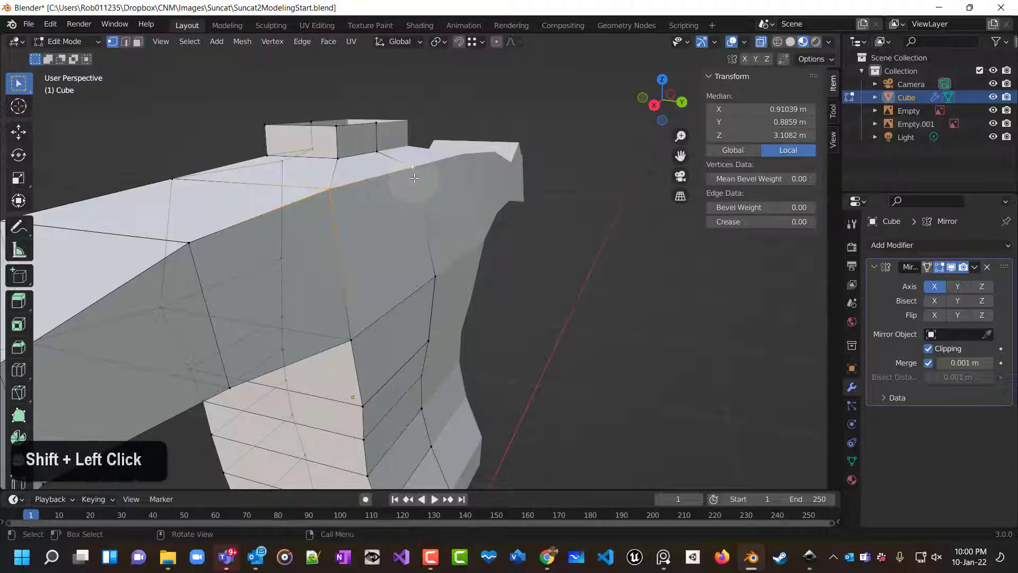
key("KP_3")
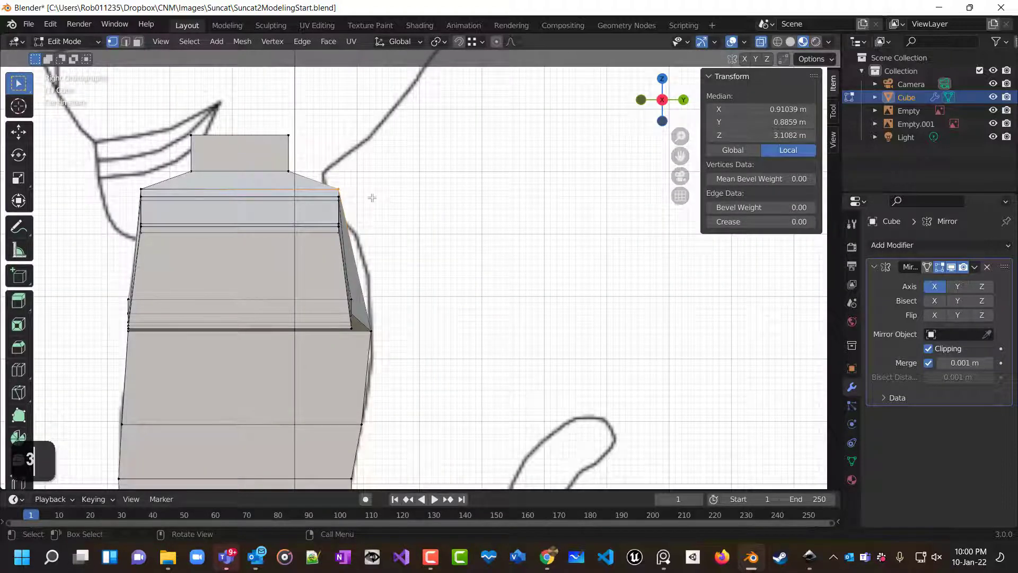
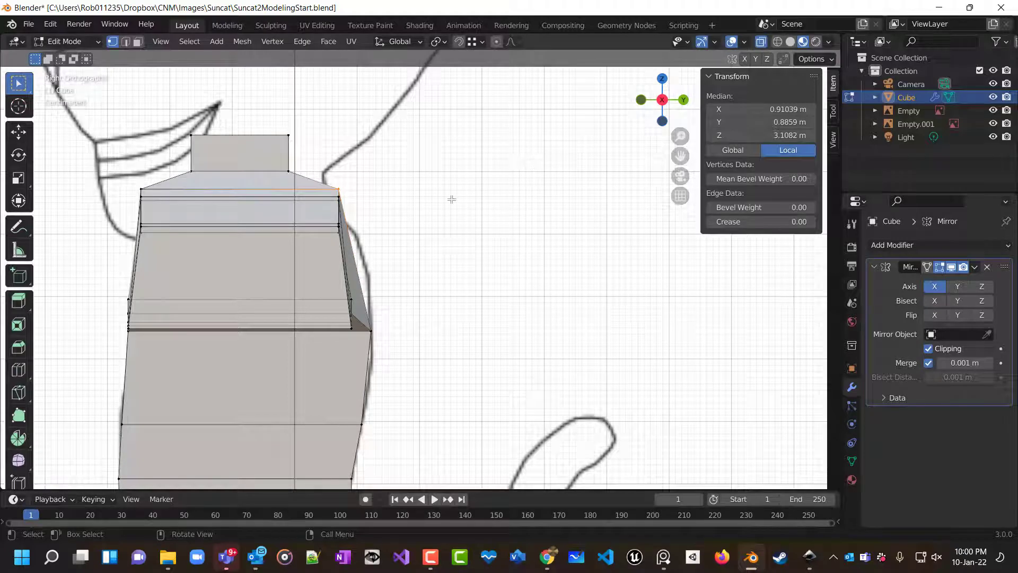
Move the shoulder-top vertices about 0.017 m along global Y in side view.
key("g")
key("y")
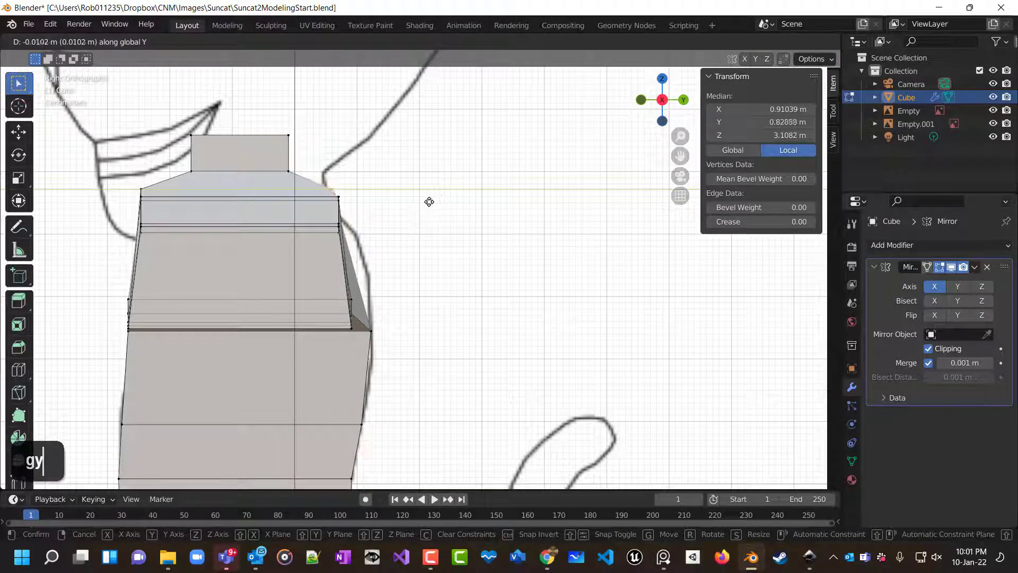
left_click(426, 201)
Add a loop cut across the upper arm near the shoulder with a slide factor of 0.793.
middle_click_drag(424, 200, 419, 275)
scroll(425, 267, "down", 6)
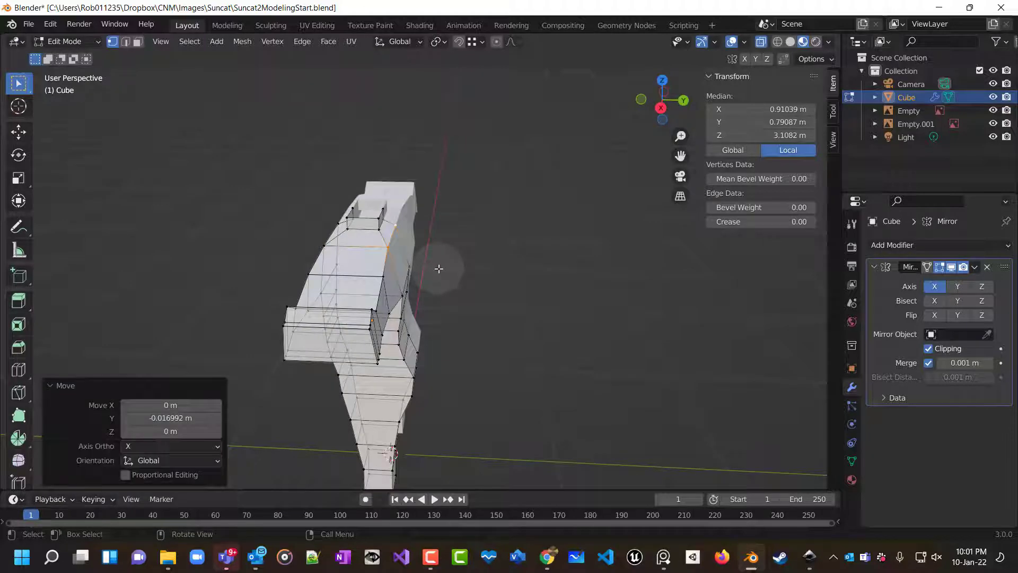
key("KP_3")
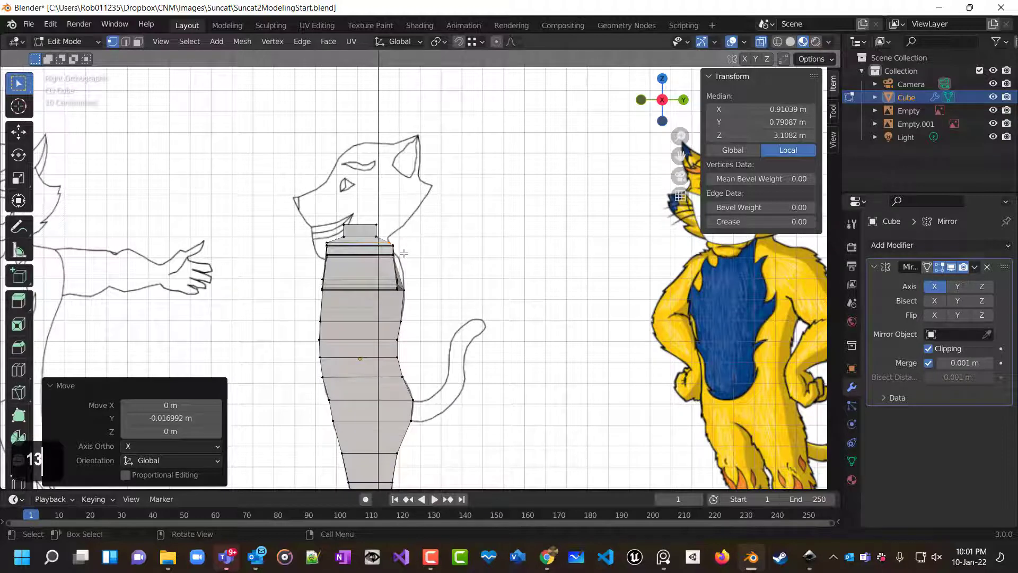
middle_click_drag(409, 286, 280, 320)
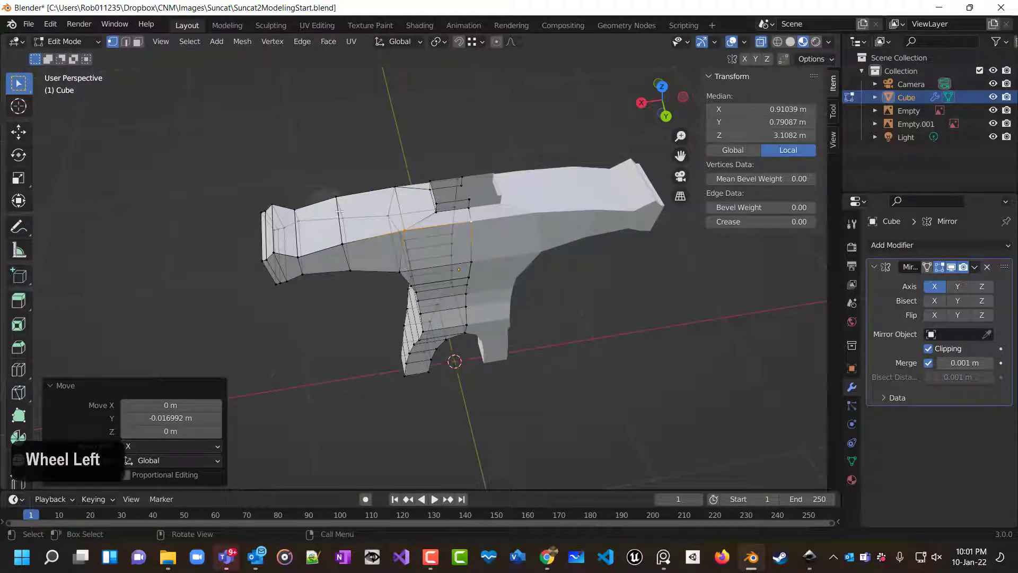
middle_click_drag(392, 226, 641, 241)
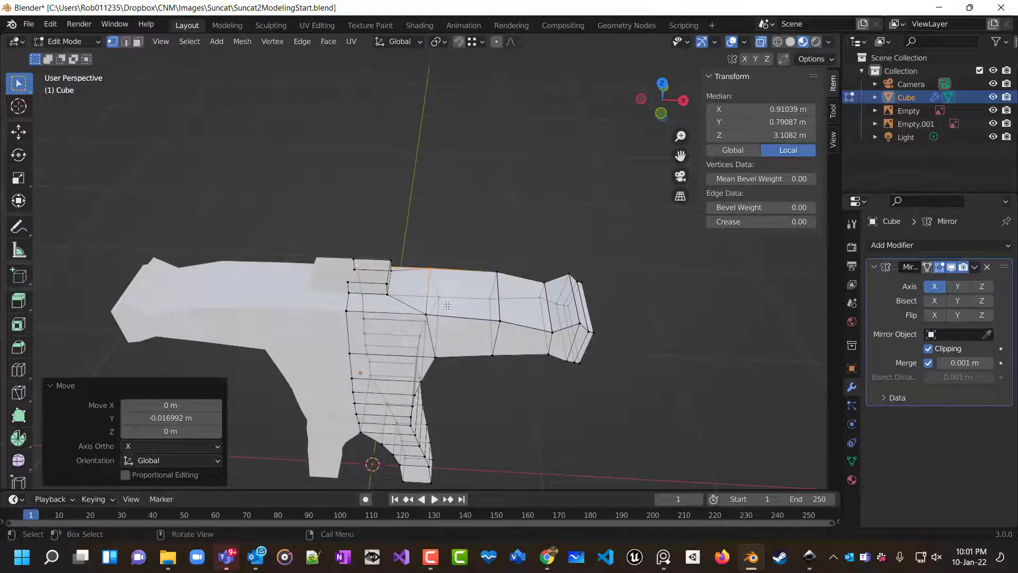
middle_click_drag(441, 309, 456, 357)
scroll(456, 357, "up", 2)
key("KP_1")
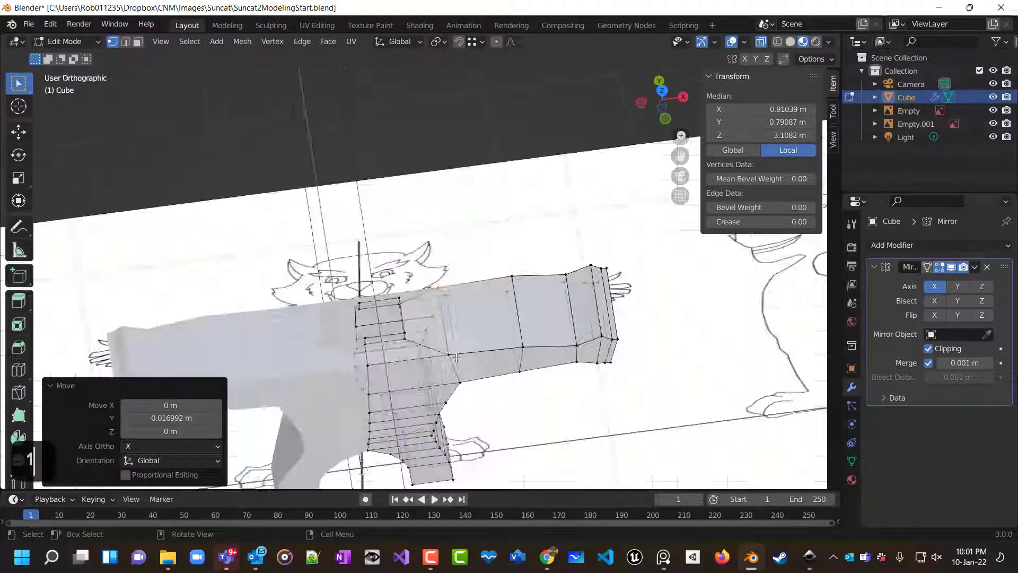
key("KP_7")
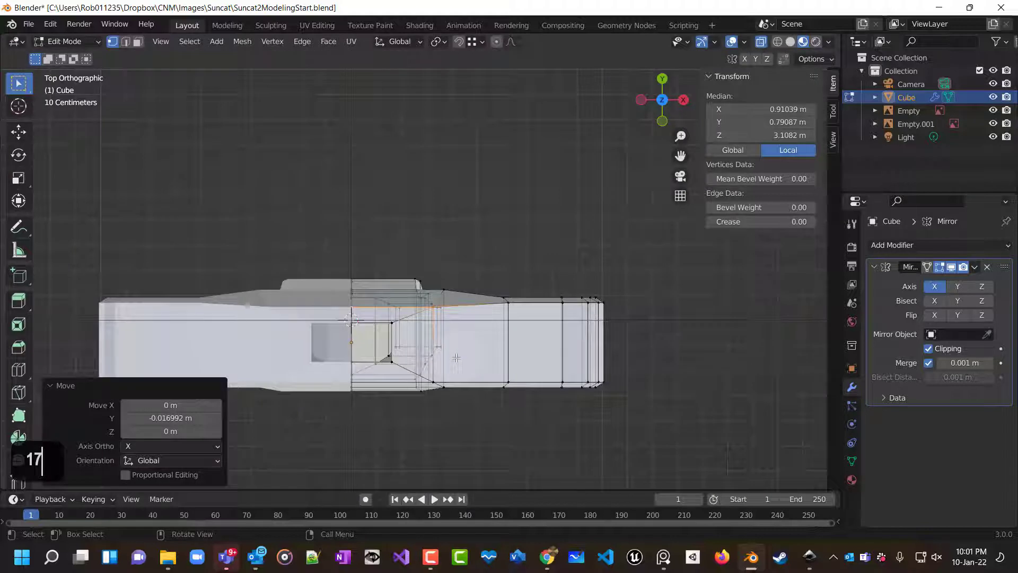
key("ctrl+r")
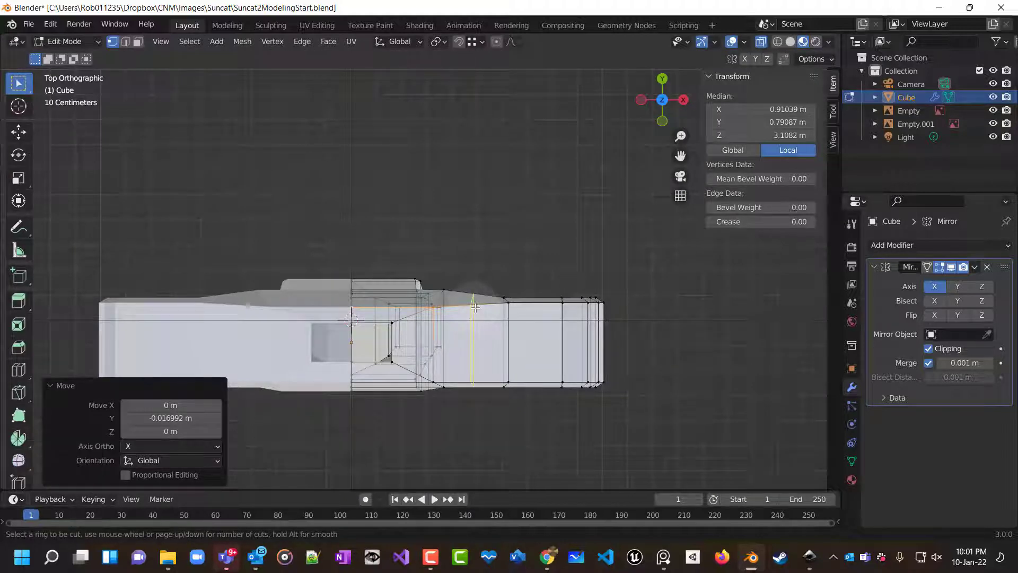
left_click(475, 307)
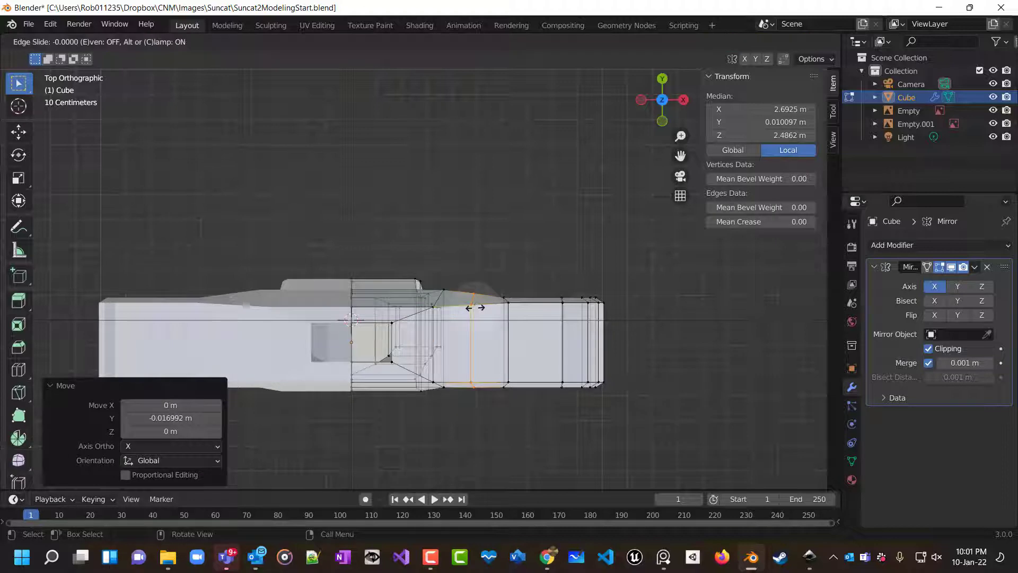
left_click(446, 314)
Select the arm from the new loop out to the hand and scale it to 0.599 along global Y in top view.
middle_click_drag(446, 314, 503, 340)
scroll(503, 348, "down", 3)
key("KP_7")
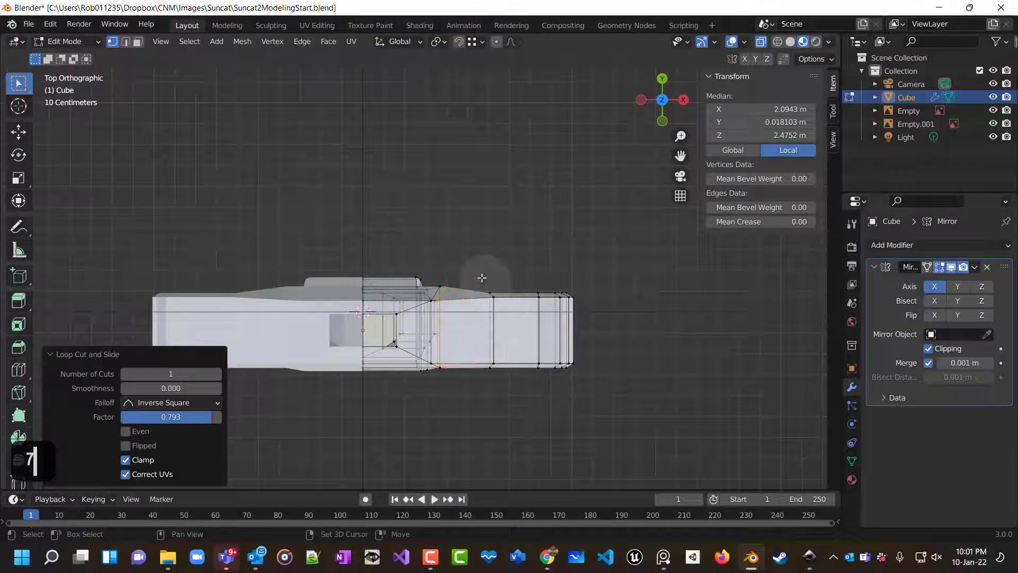
left_click_drag(473, 273, 618, 420, "shift")
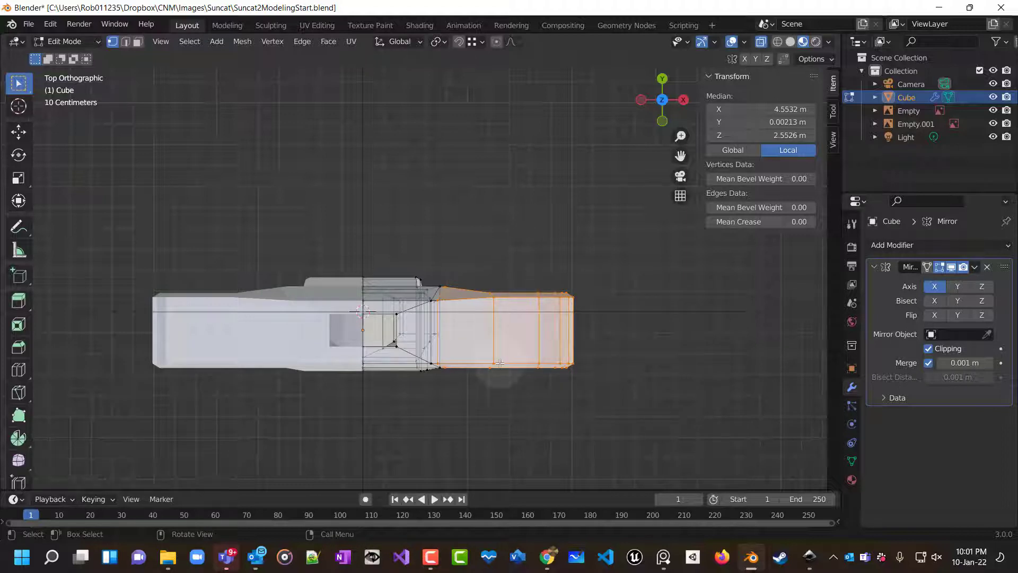
key("s")
key("y")
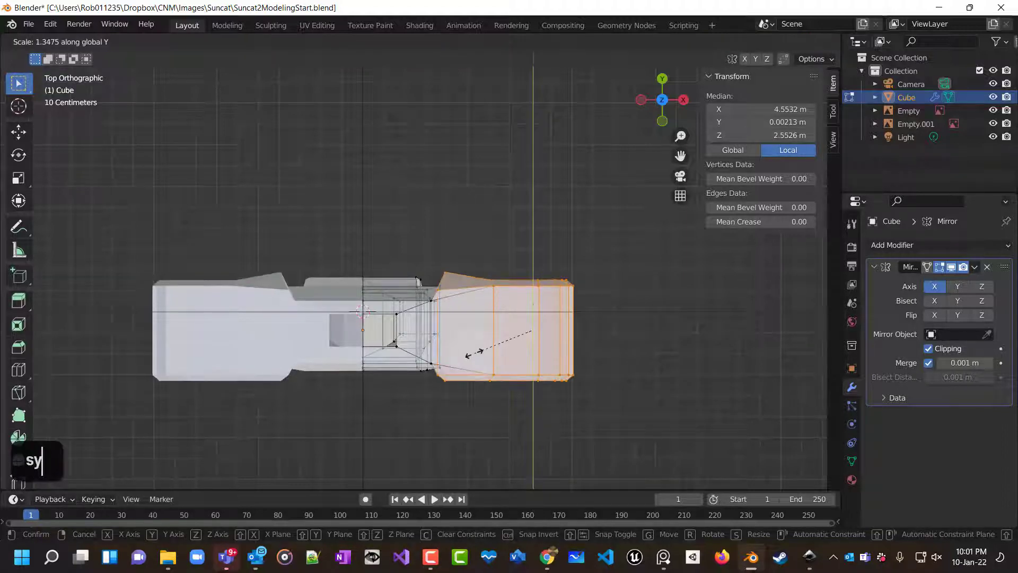
left_click(519, 346)
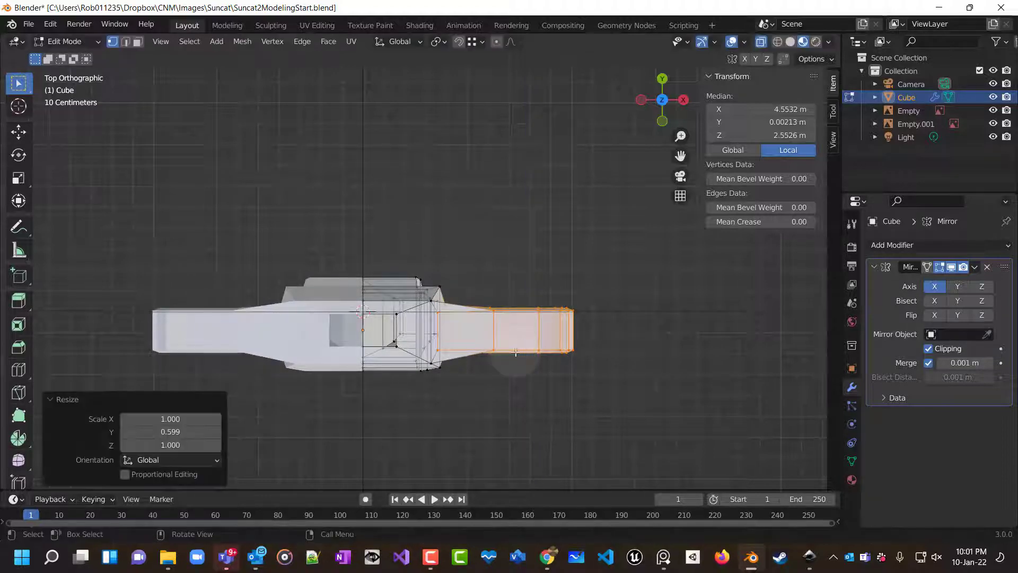
Scale the selected arm section again by 0.801 along global Y to thin it further.
middle_click_drag(519, 346, 537, 402)
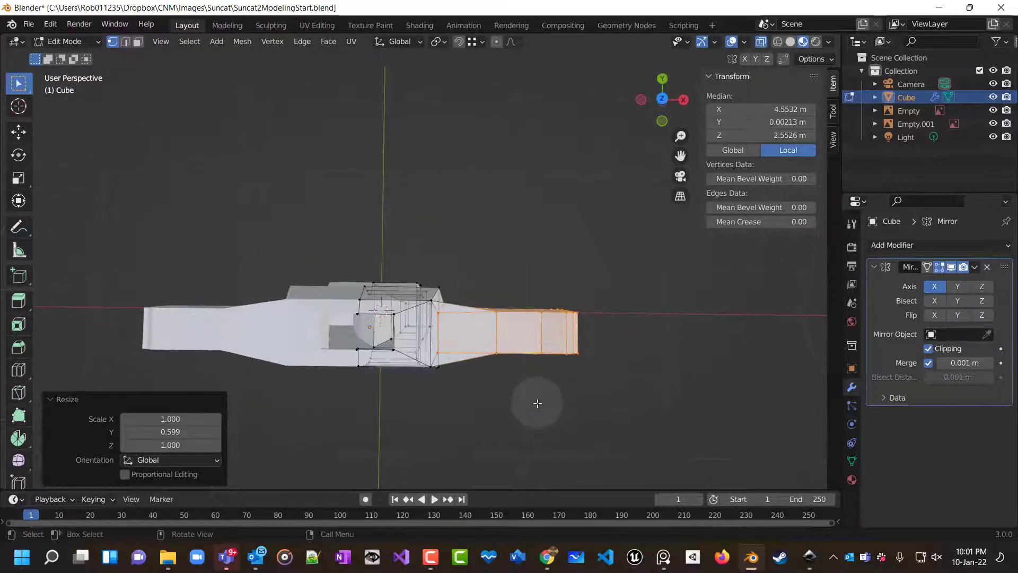
key("KP_1")
key("KP_3")
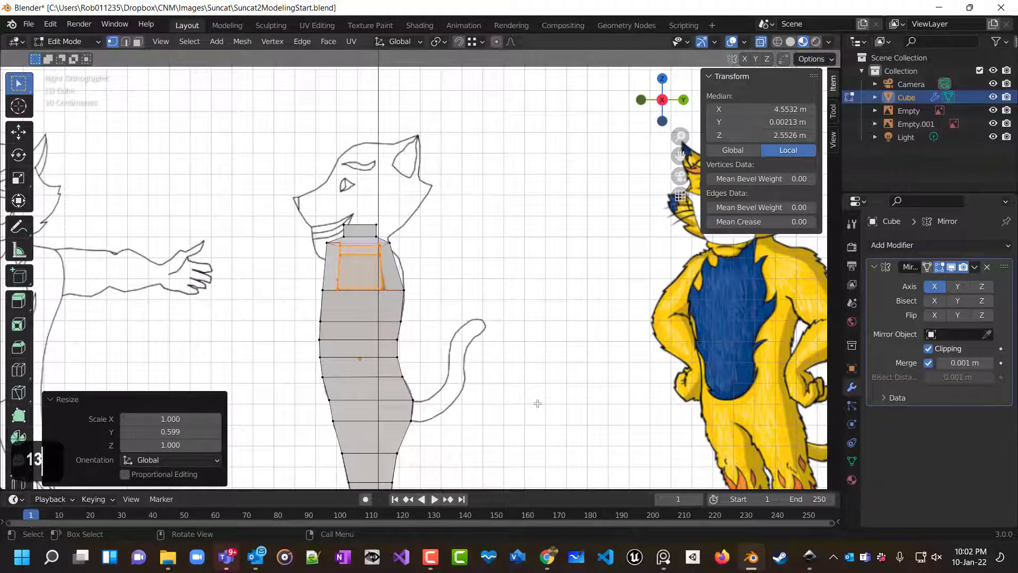
key("KP_7")
scroll(538, 400, "up", 2)
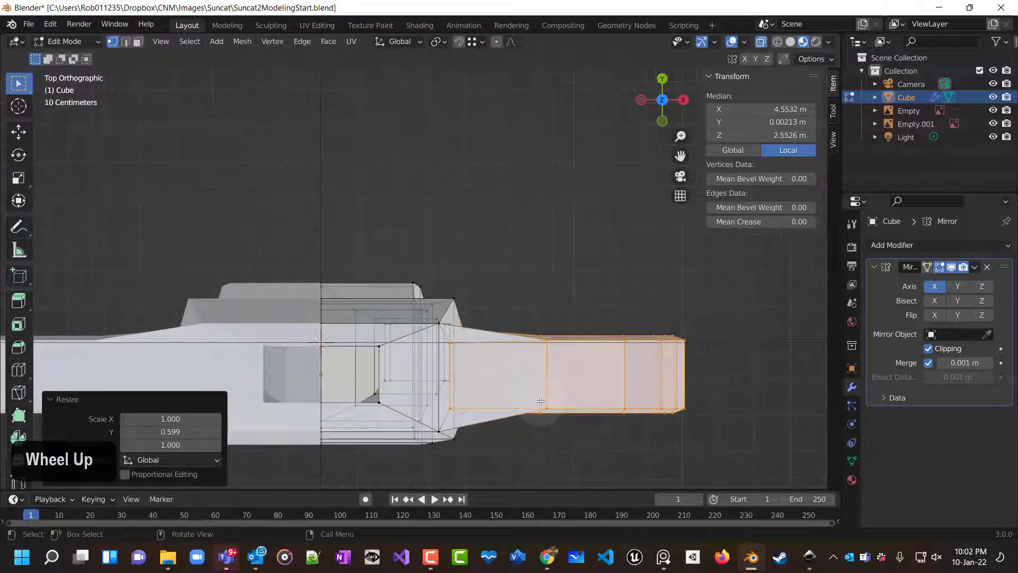
middle_click_drag(538, 400, 471, 301, "shift")
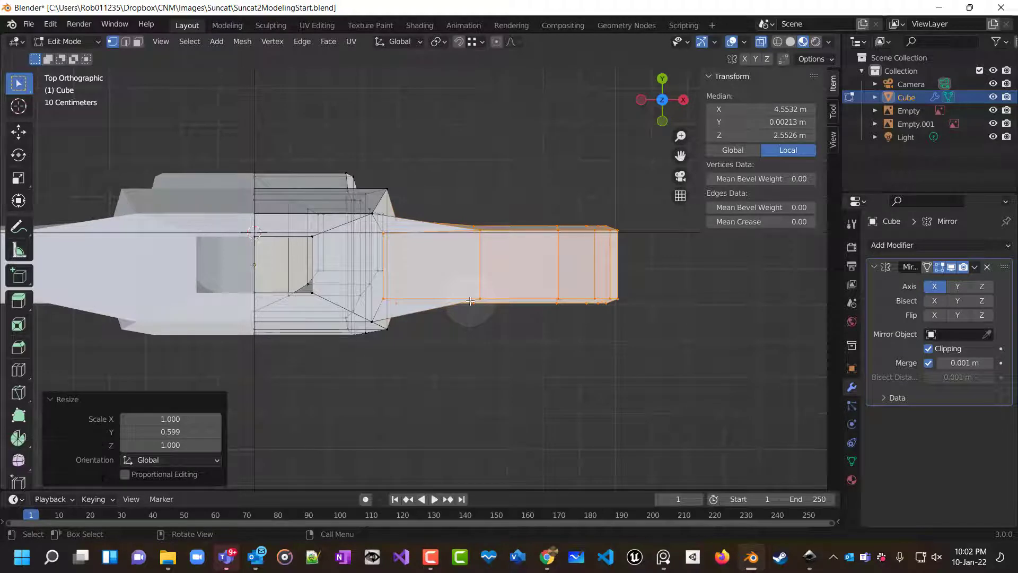
key("s")
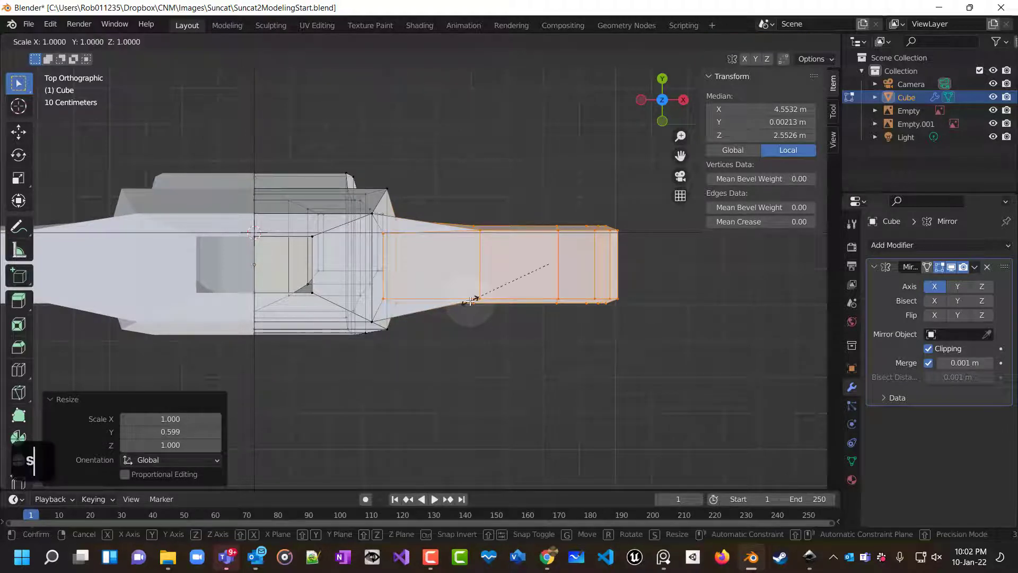
key("y")
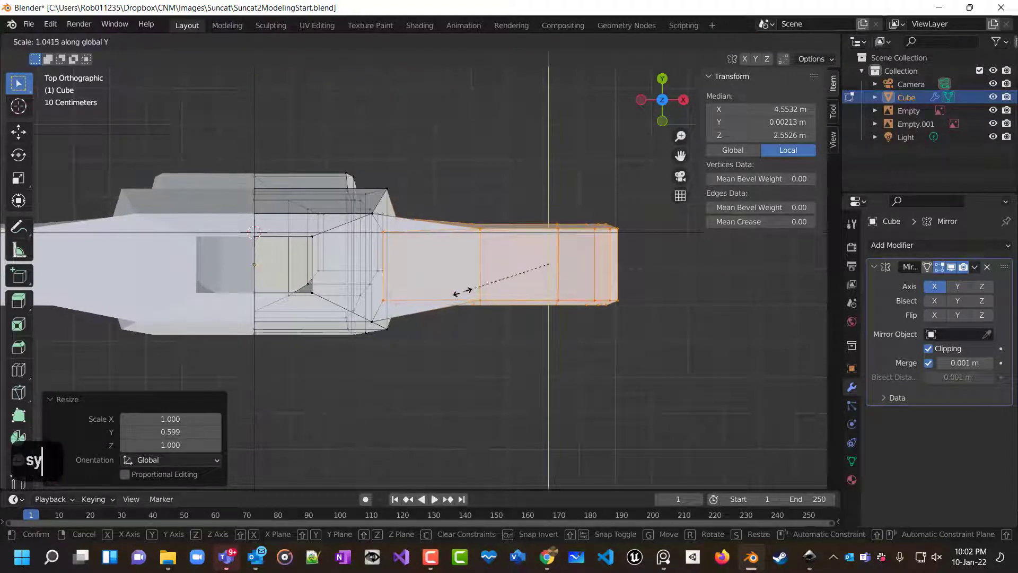
left_click(477, 294)
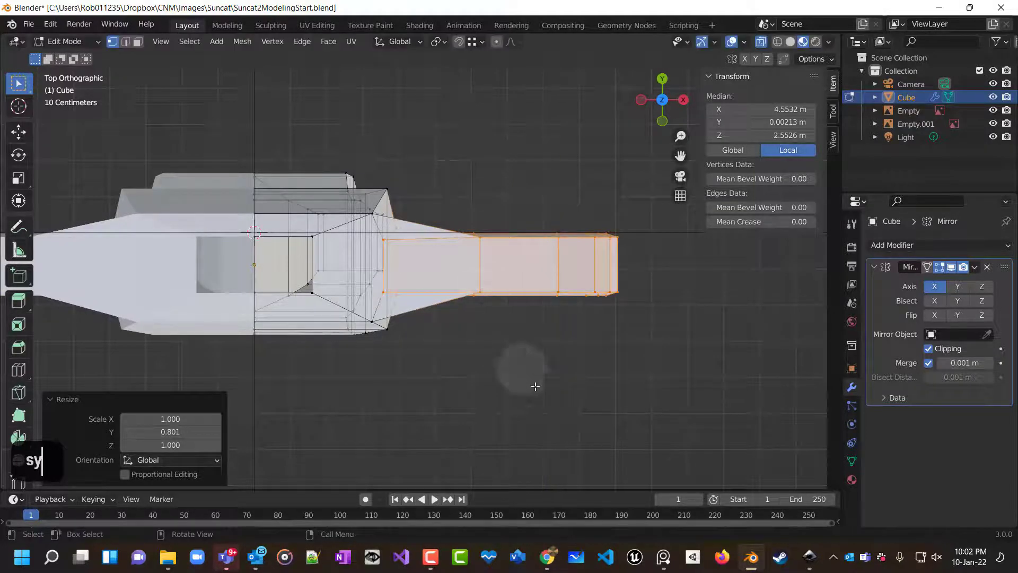
Switch to face selection and delete the internal face at the arm-shoulder junction.
middle_click_drag(534, 382, 675, 275)
scroll(523, 313, "down", 1)
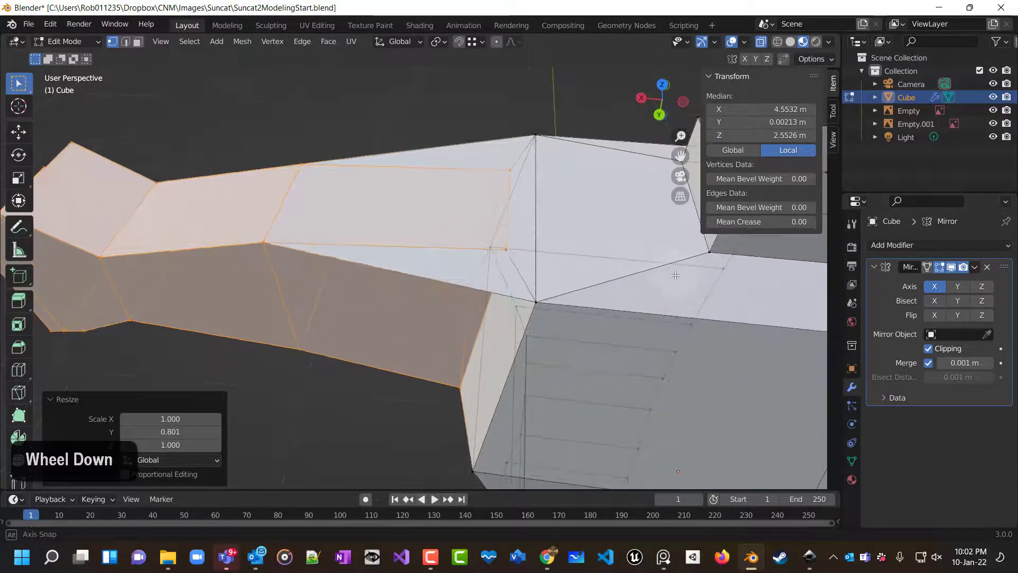
middle_click_drag(596, 303, 474, 374)
scroll(583, 191, "down", 1)
scroll(583, 191, "up", 1)
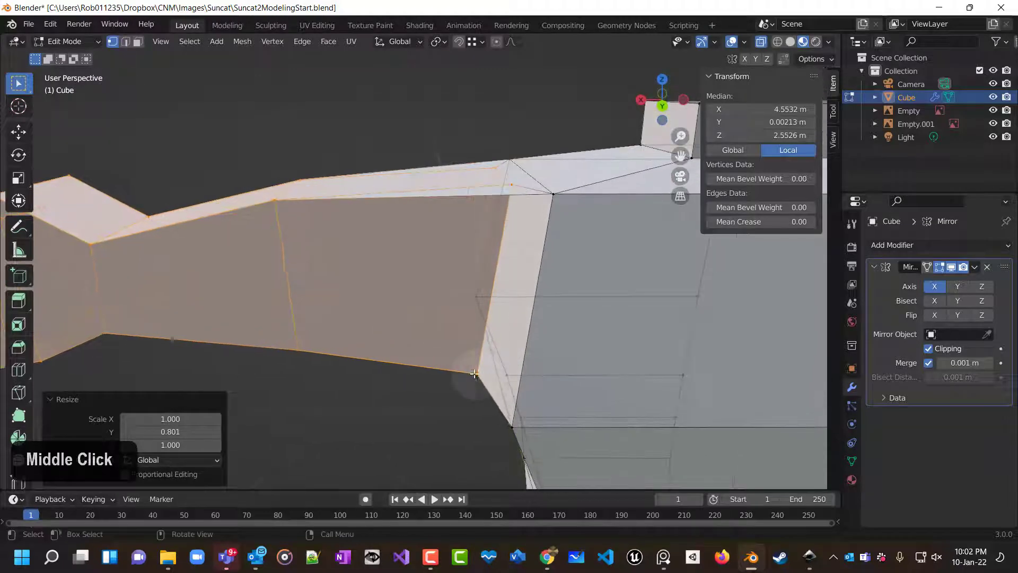
middle_click_drag(505, 206, 417, 268)
scroll(543, 325, "down", 1)
scroll(502, 281, "up", 1)
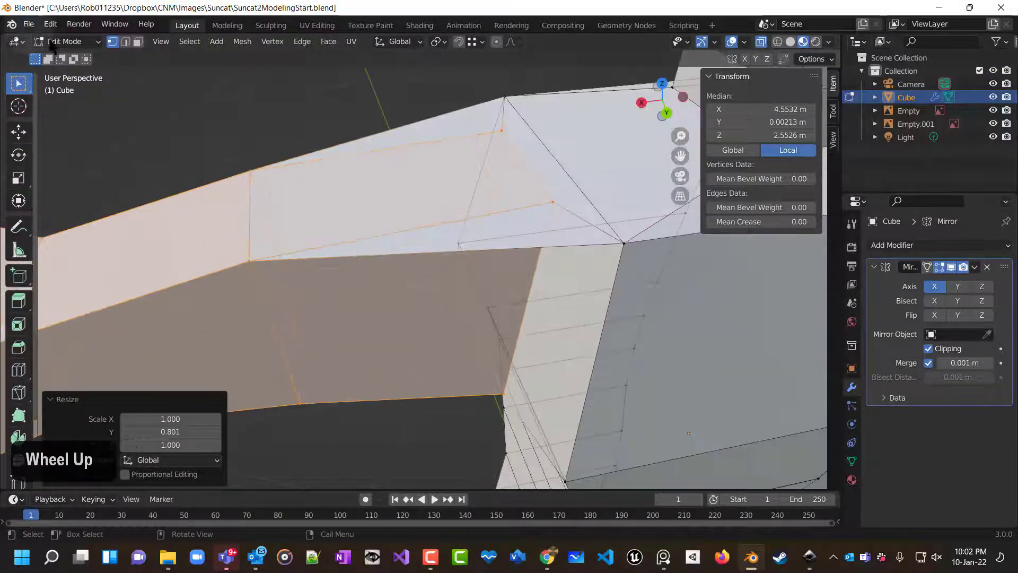
left_click(138, 42)
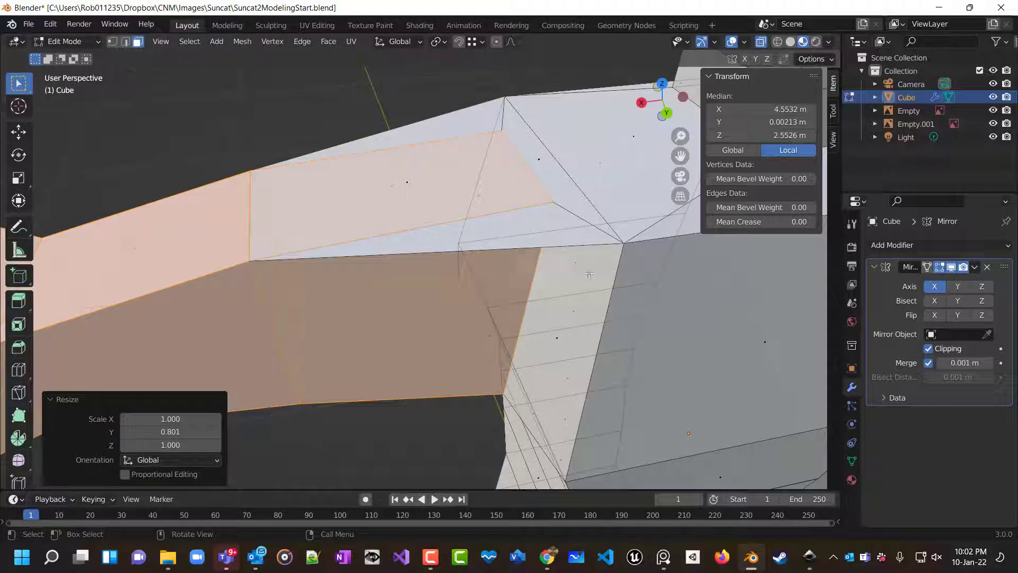
left_click(414, 185)
middle_click_drag(514, 257, 605, 329)
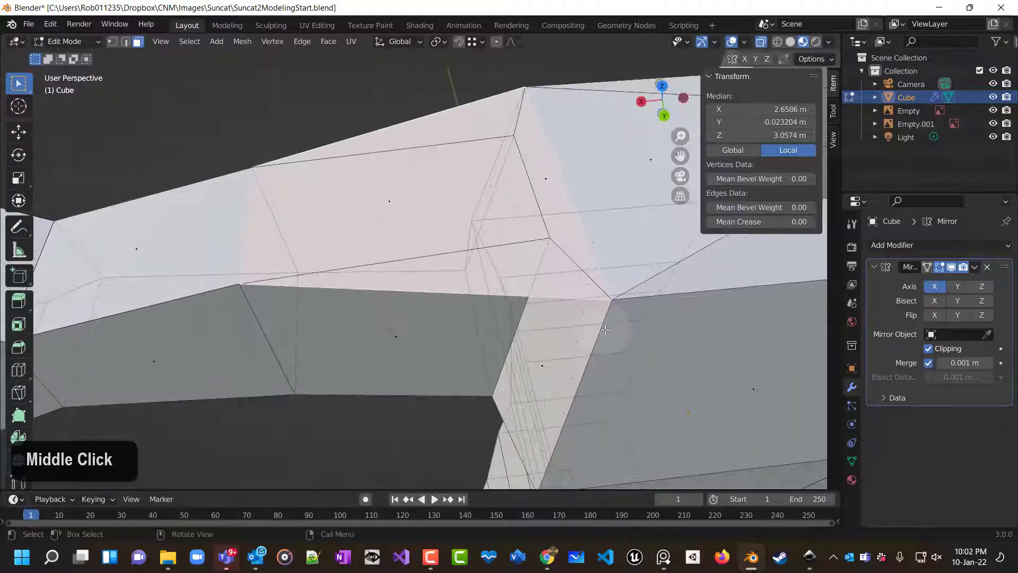
key("x")
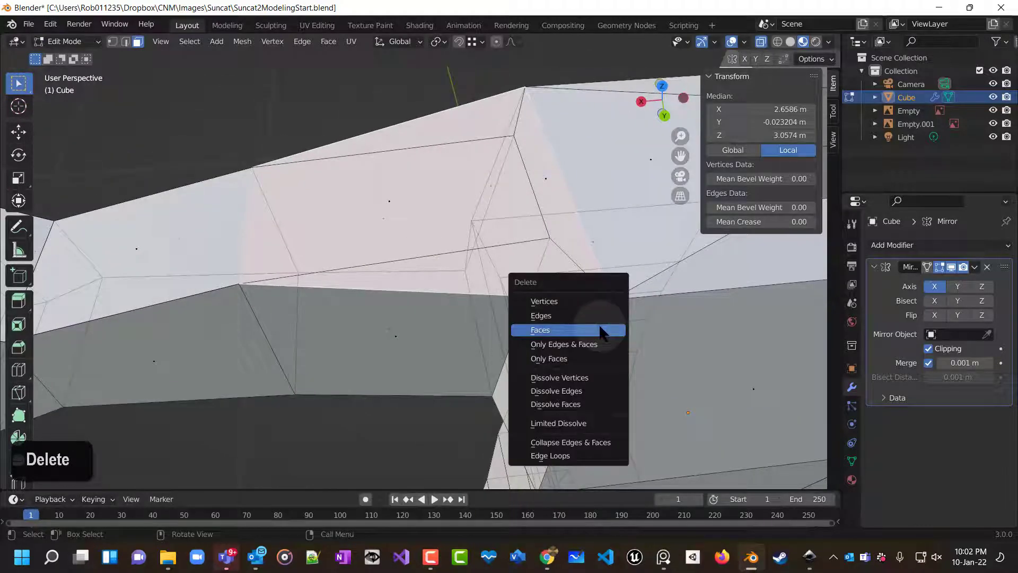
left_click(603, 329)
Select the underarm edge at the armpit in front view and move it about 0.01 m down along global Z.
middle_click_drag(603, 330, 60, 200)
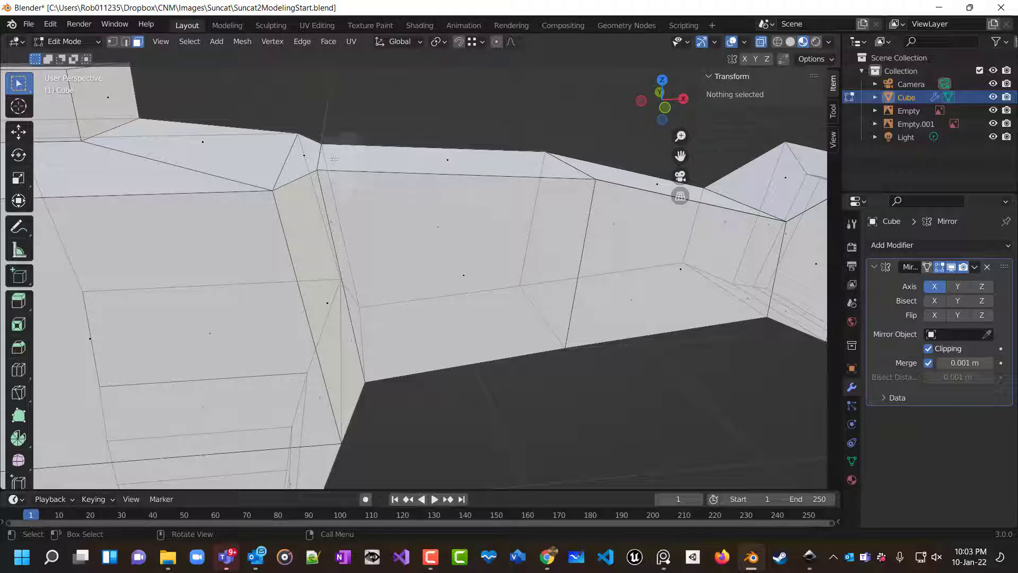
mouse_move(388, 187)
middle_mouse_down()
mouse_move(572, 211)
mouse_move(545, 220)
mouse_move(408, 213)
mouse_move(379, 179)
middle_mouse_up()
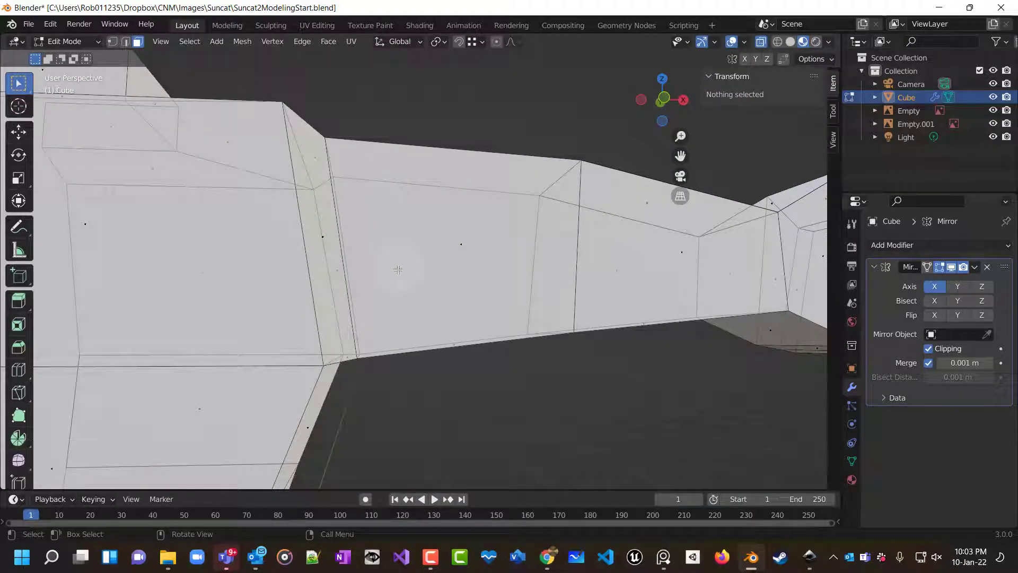
left_click(367, 365)
key("1")
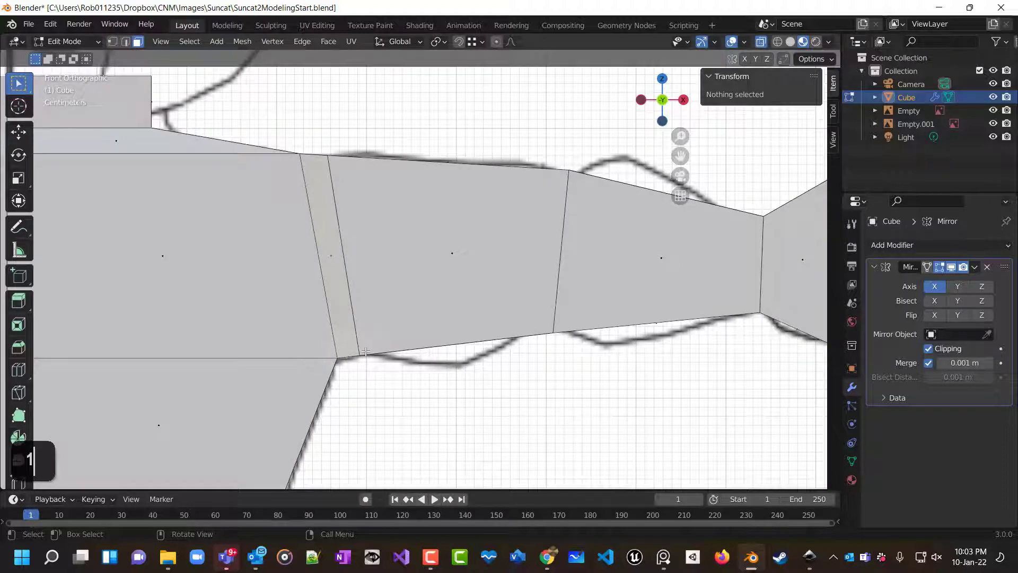
scroll(366, 351, "down", 3)
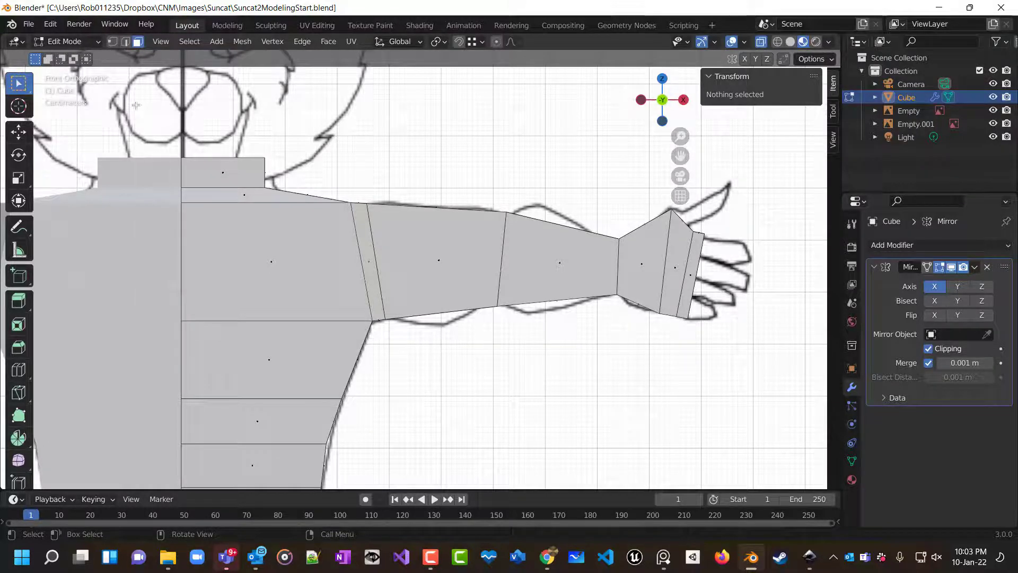
left_click(112, 42)
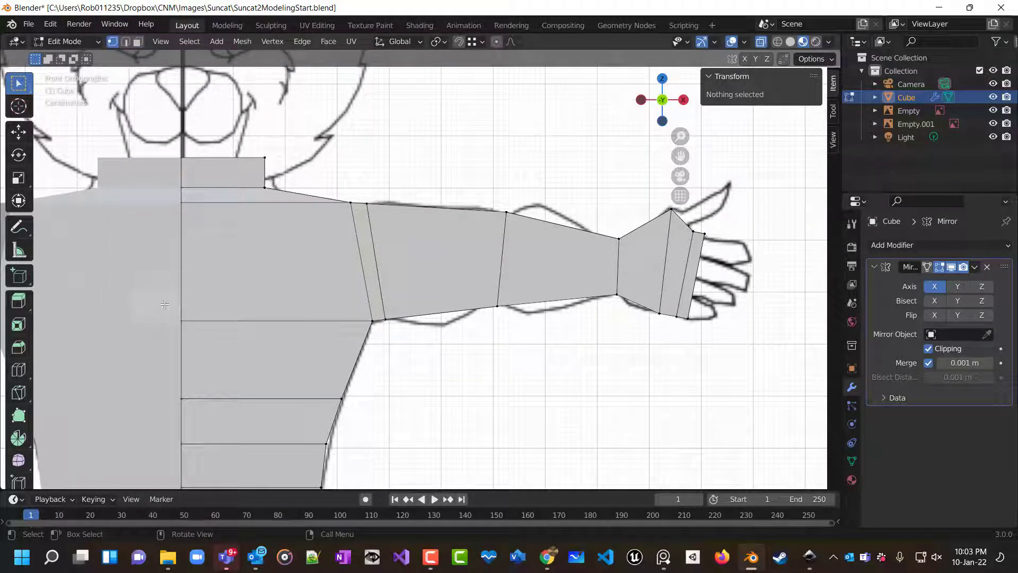
left_click_drag(164, 305, 377, 342)
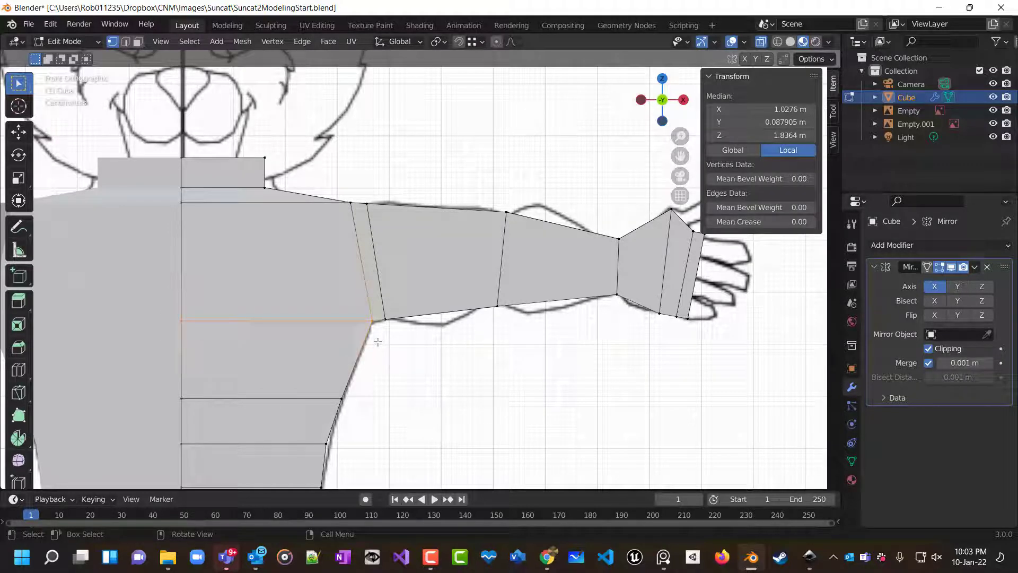
key("g")
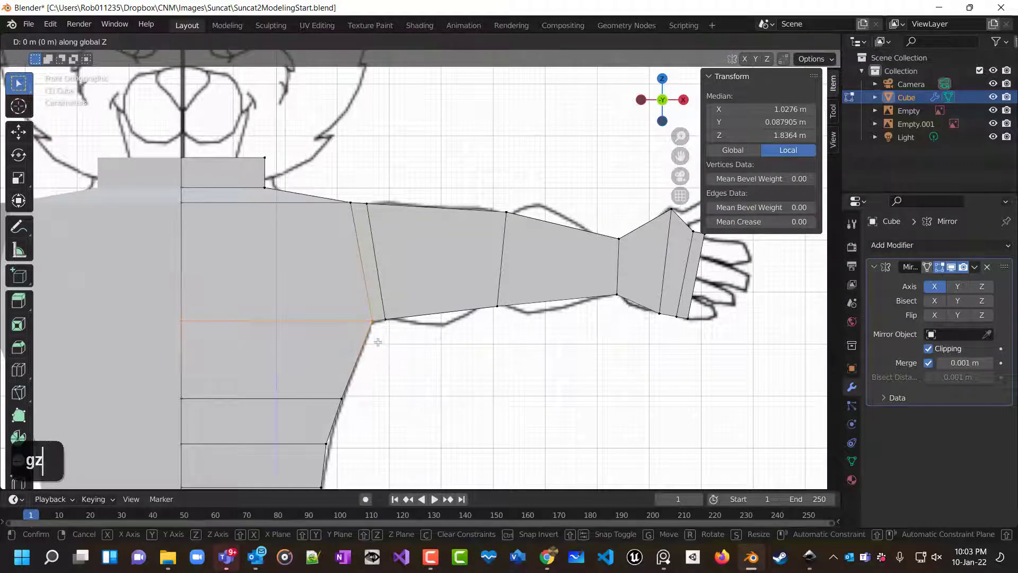
key("z")
left_click(378, 347)
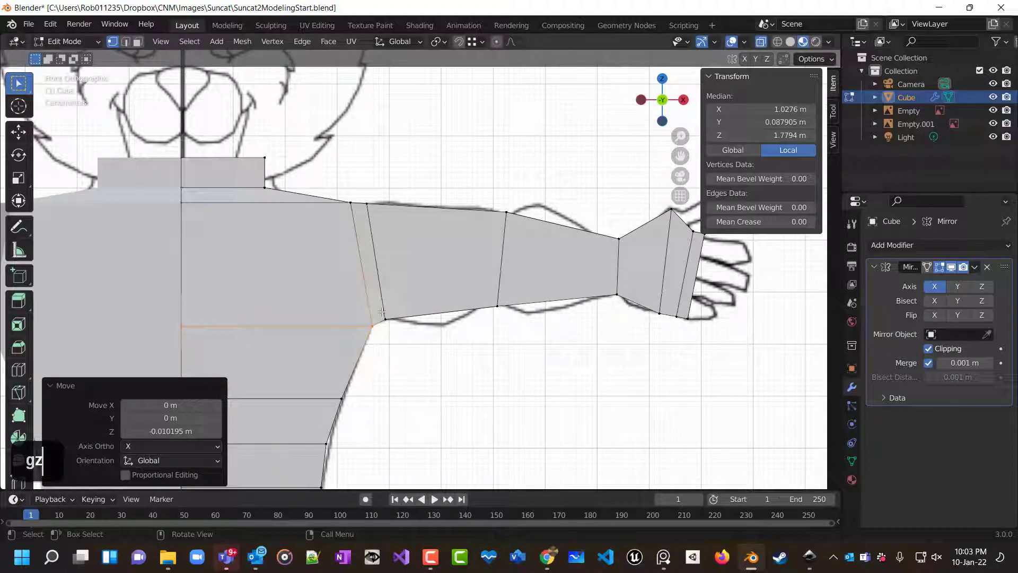
Move the lower upper-arm edge beside the armpit about 0.006 m up along global Z.
left_click(397, 329)
key("g")
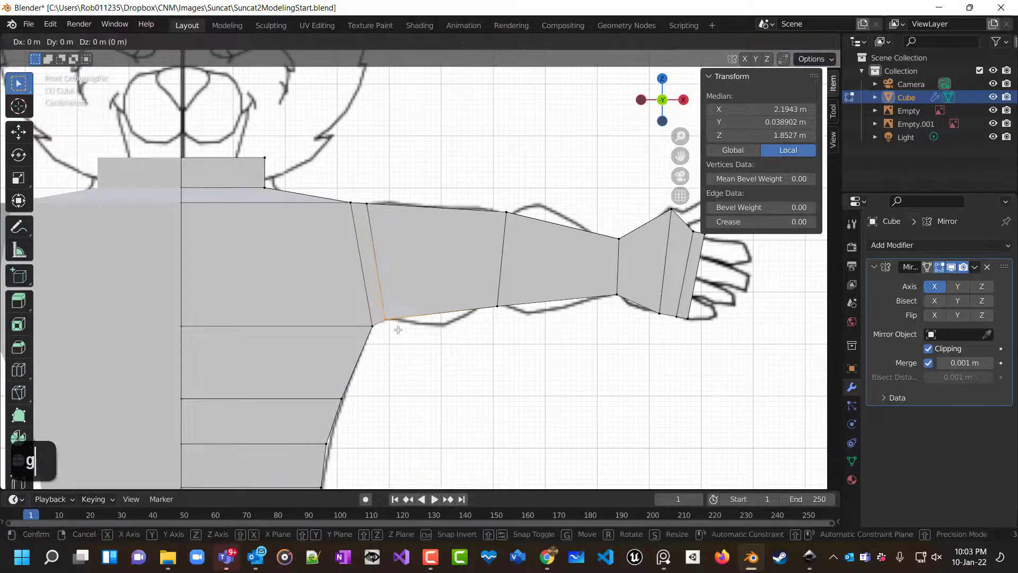
key("z")
left_click(398, 335)
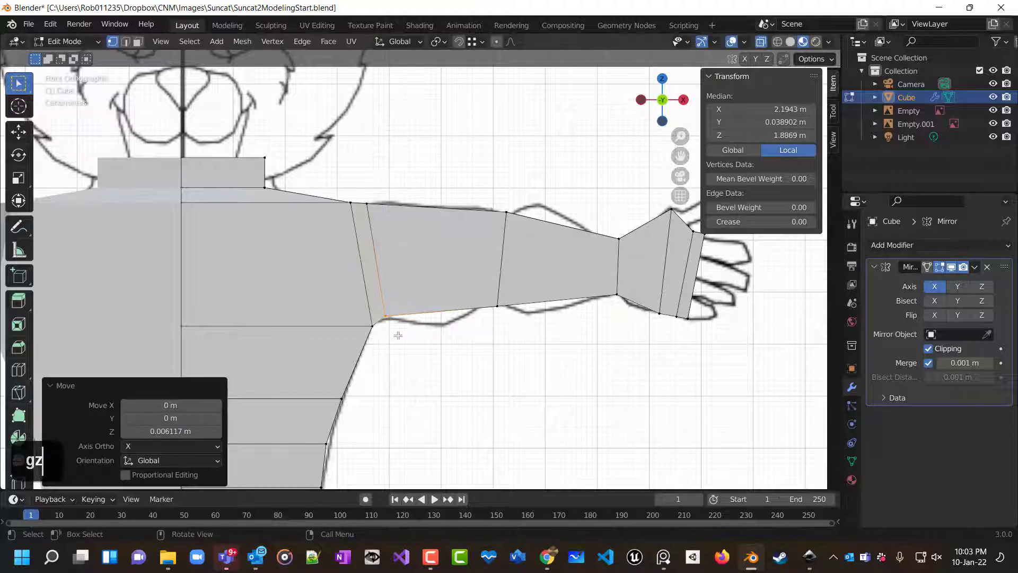
Insert three evenly spaced loop cuts across the upper arm.
left_click(467, 360)
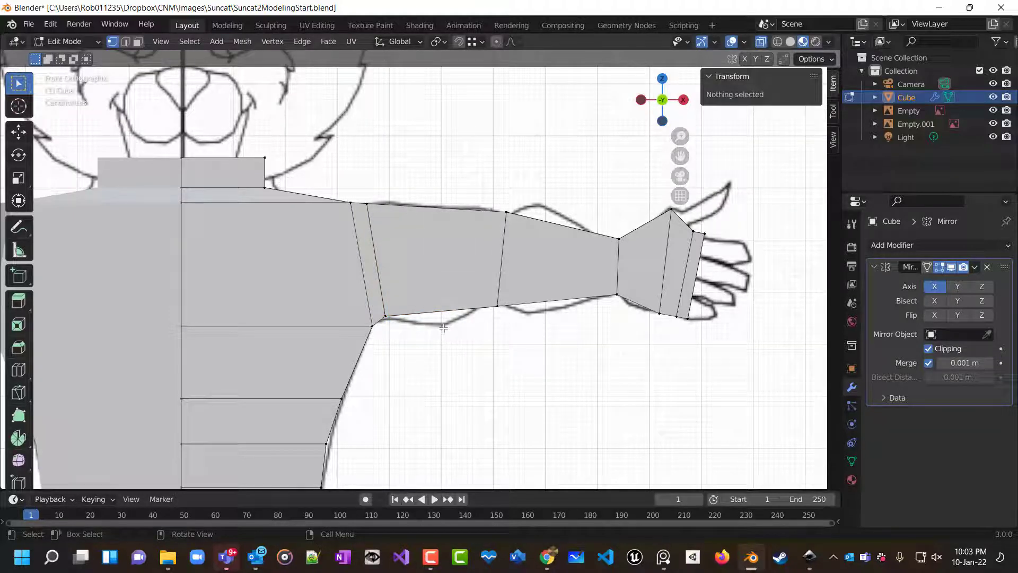
key("ctrl+r")
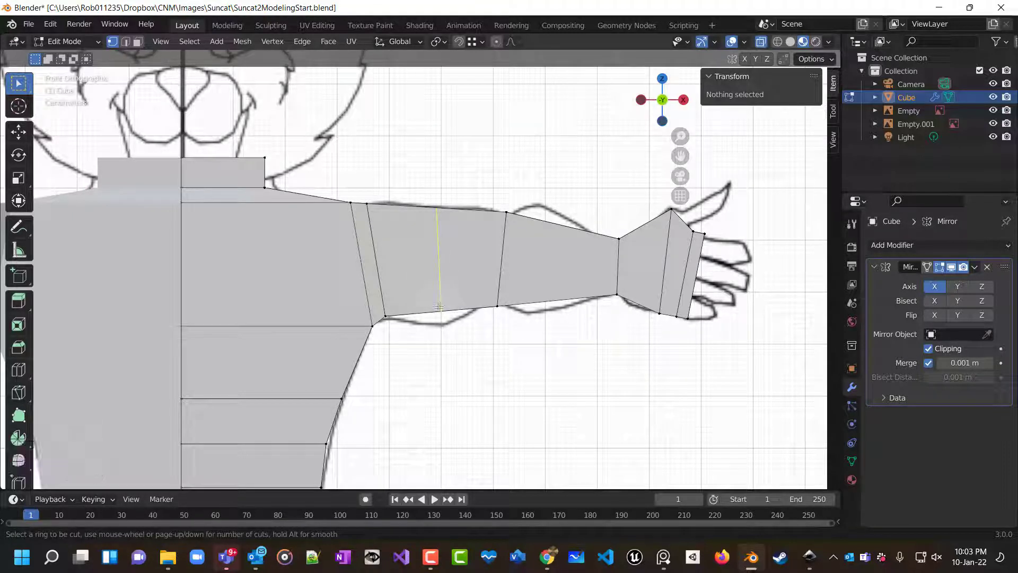
scroll(439, 307, "up", 1)
scroll(439, 307, "down", 1)
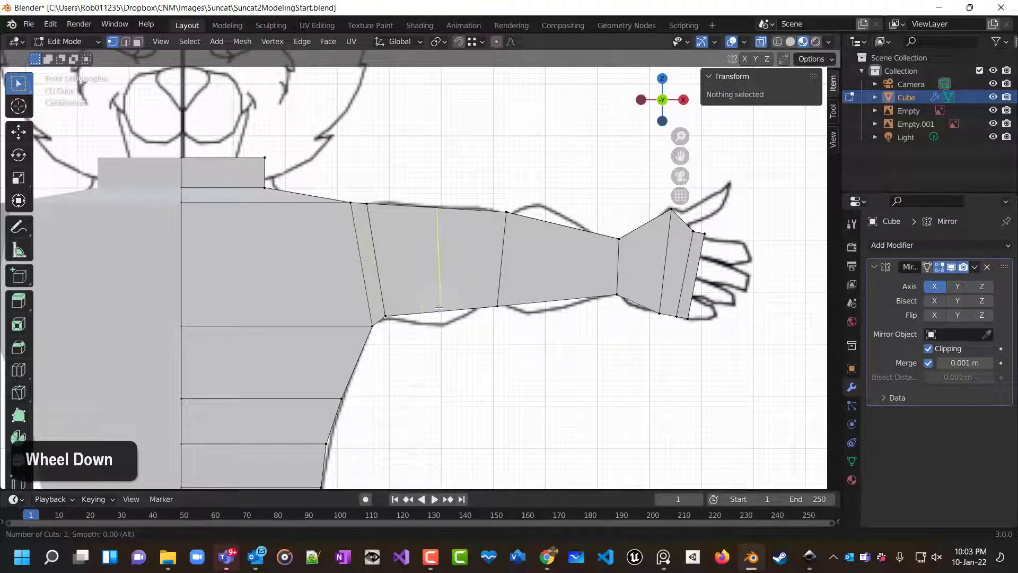
scroll(439, 307, "up", 1)
scroll(439, 308, "up", 1)
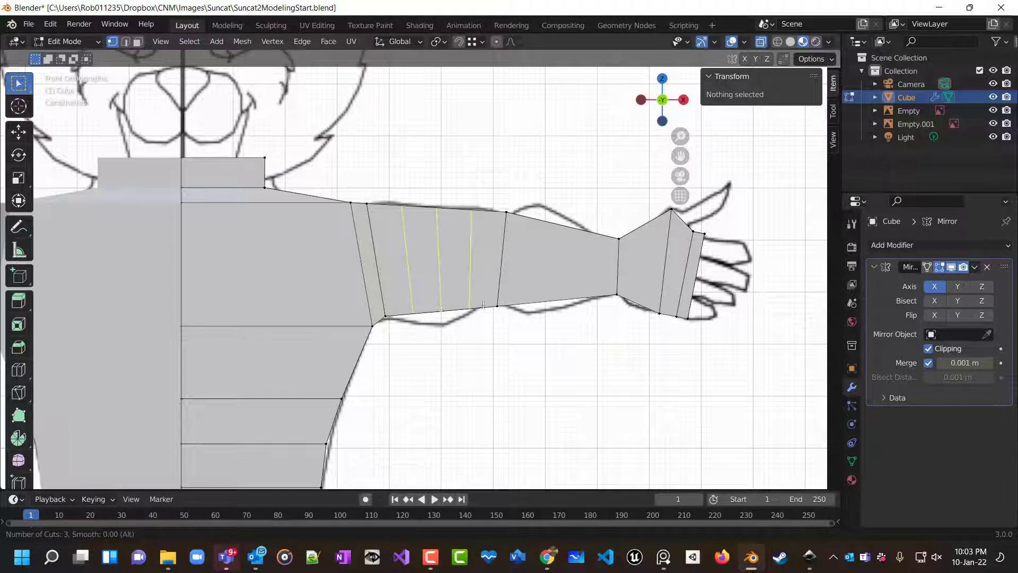
left_click(450, 310)
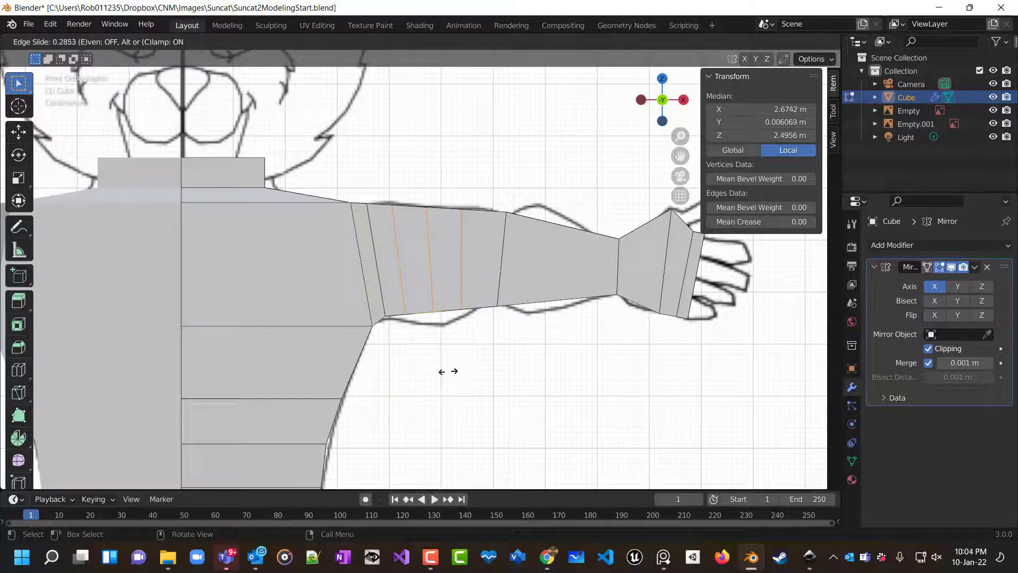
right_click(448, 371)
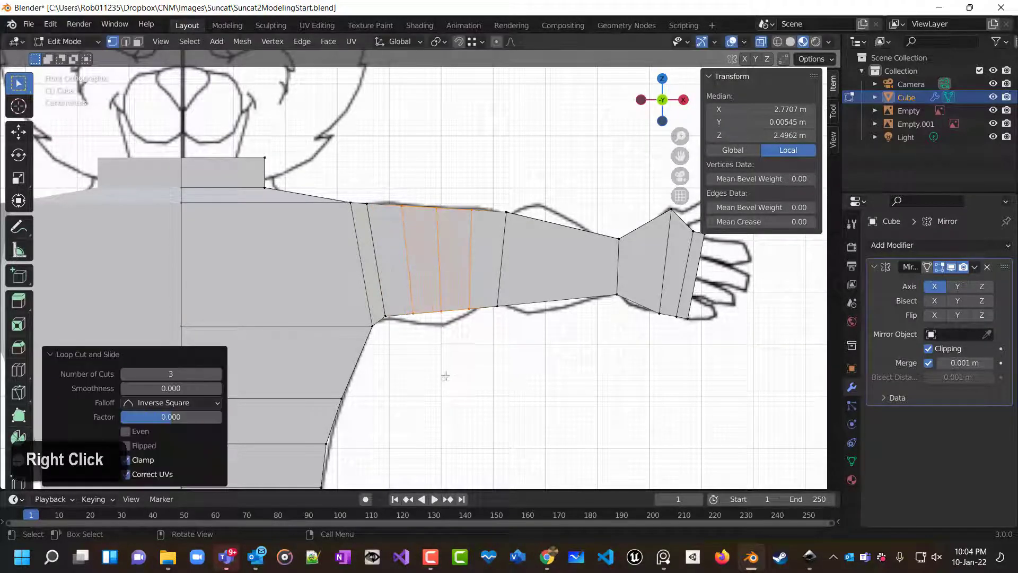
Insert three evenly spaced loop cuts across the forearm.
left_click(509, 342)
key("ctrl+r")
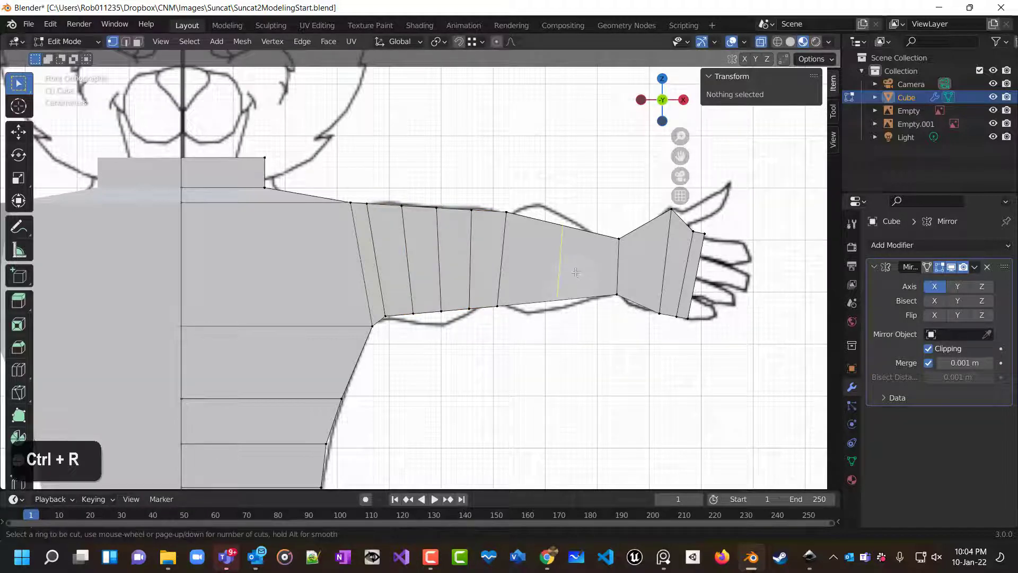
scroll(575, 275, "up", 1)
scroll(575, 276, "up", 1)
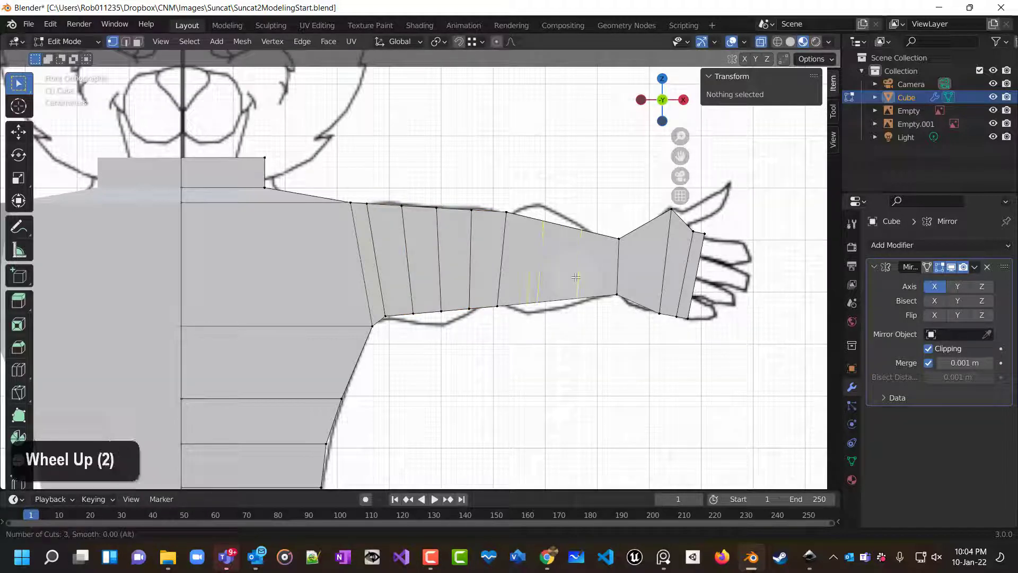
left_click(575, 276)
right_click(560, 283)
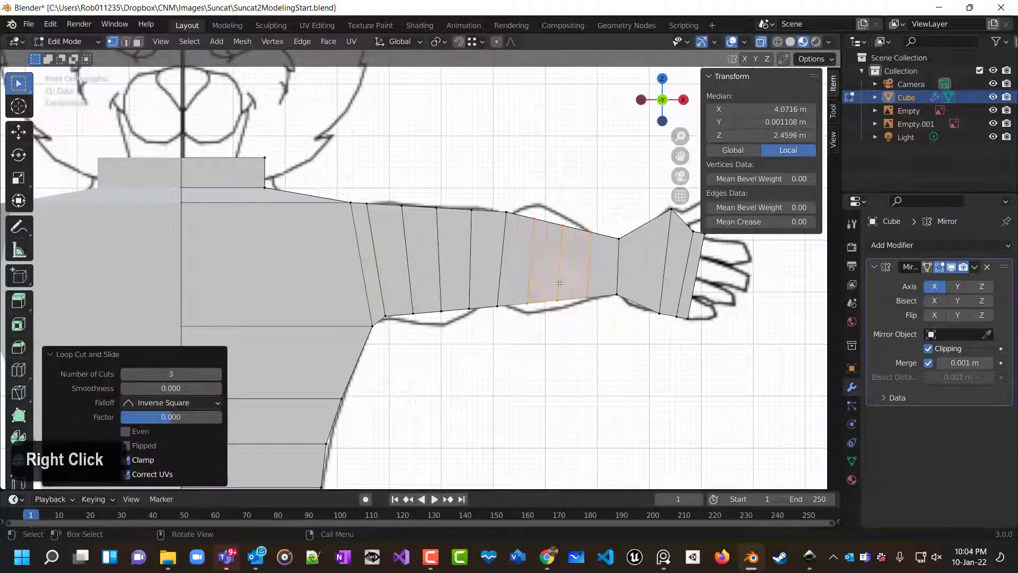
In front view, move the lower vertices of the new upper-arm loops onto the reference arm outline.
left_click(553, 377)
middle_click_drag(532, 375, 511, 443)
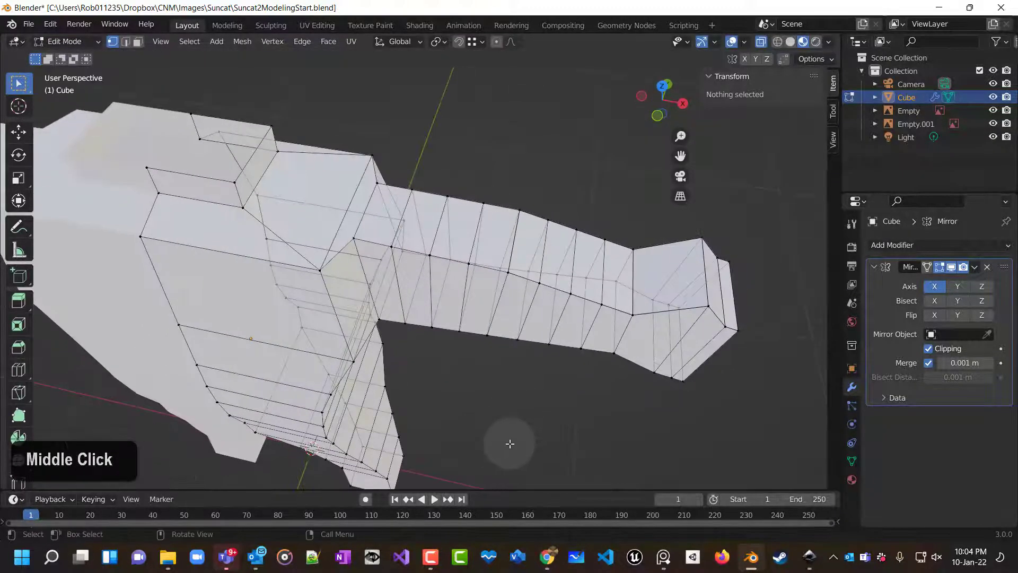
key("KP_1")
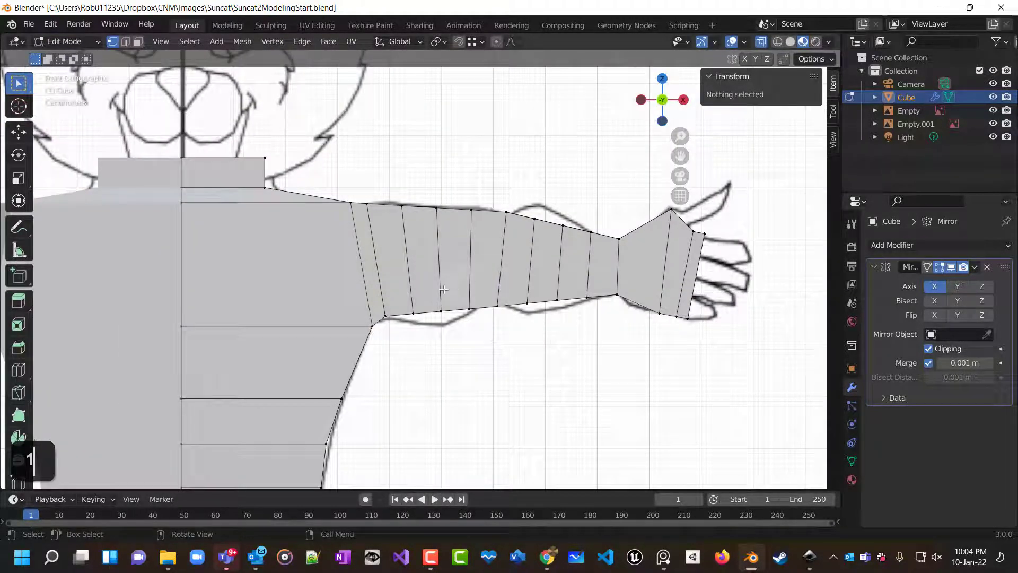
left_click(462, 326)
key("g")
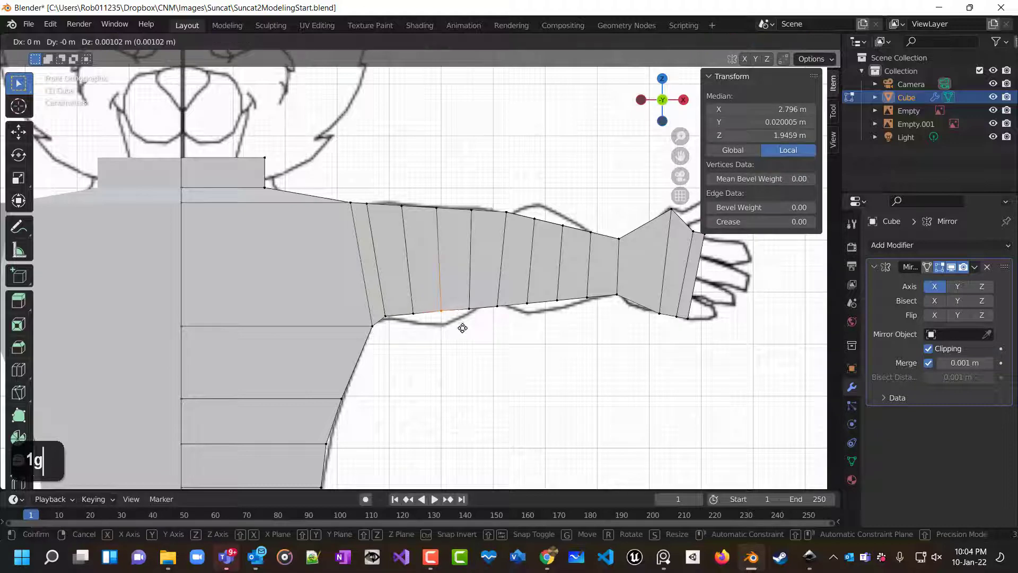
left_click(461, 339)
left_click(419, 322)
key("g")
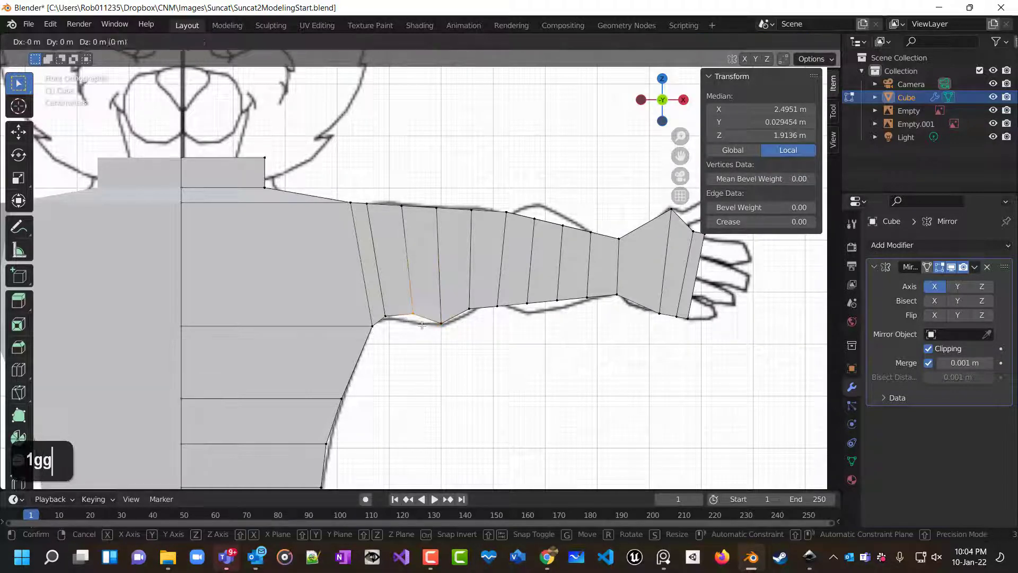
left_click(422, 333)
left_click(472, 313)
key("g")
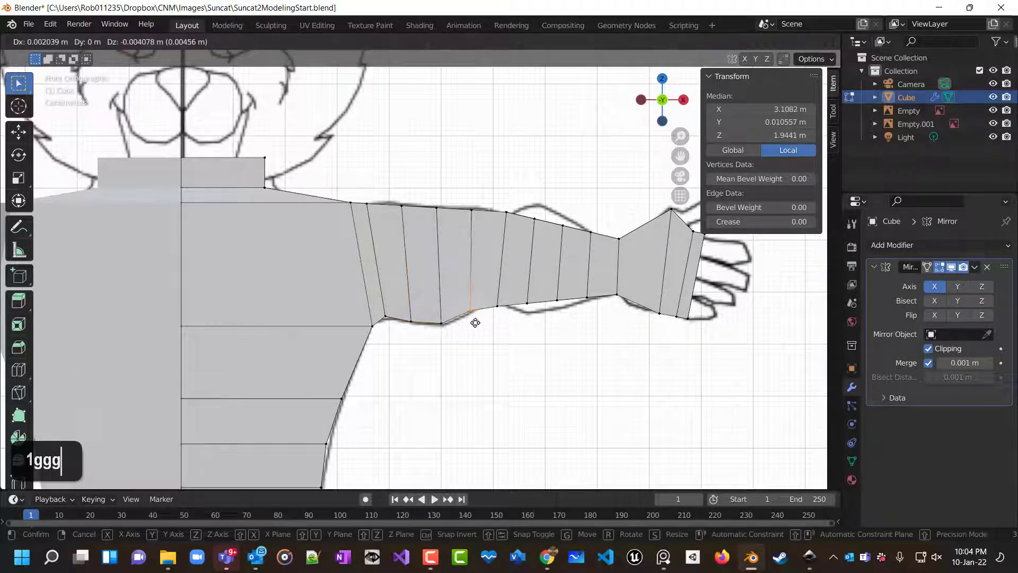
left_click(474, 319)
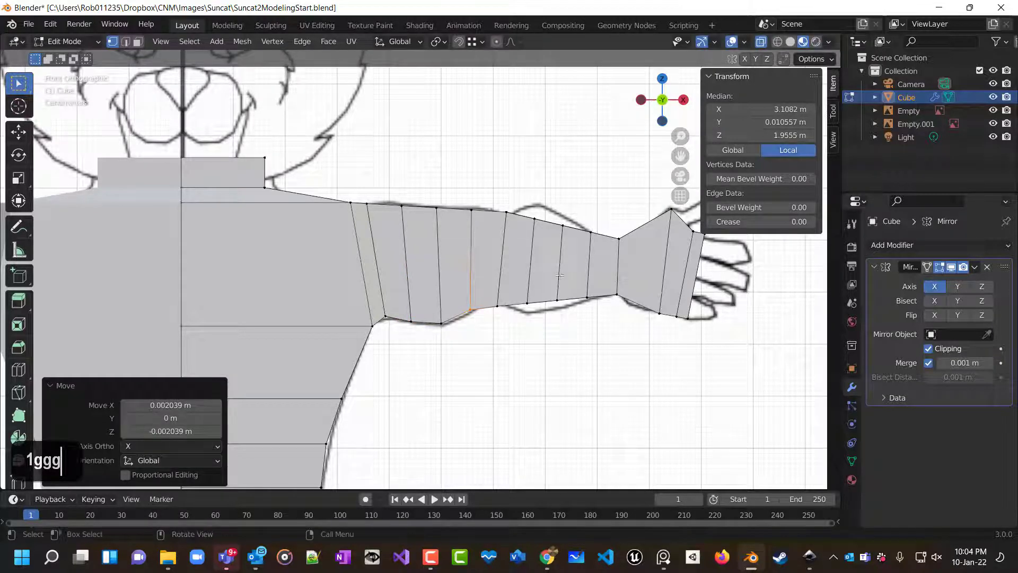
Move the top vertices of the new upper-arm loops up or down to match the reference outline.
middle_click_drag(559, 275, 569, 254)
key("KP_1")
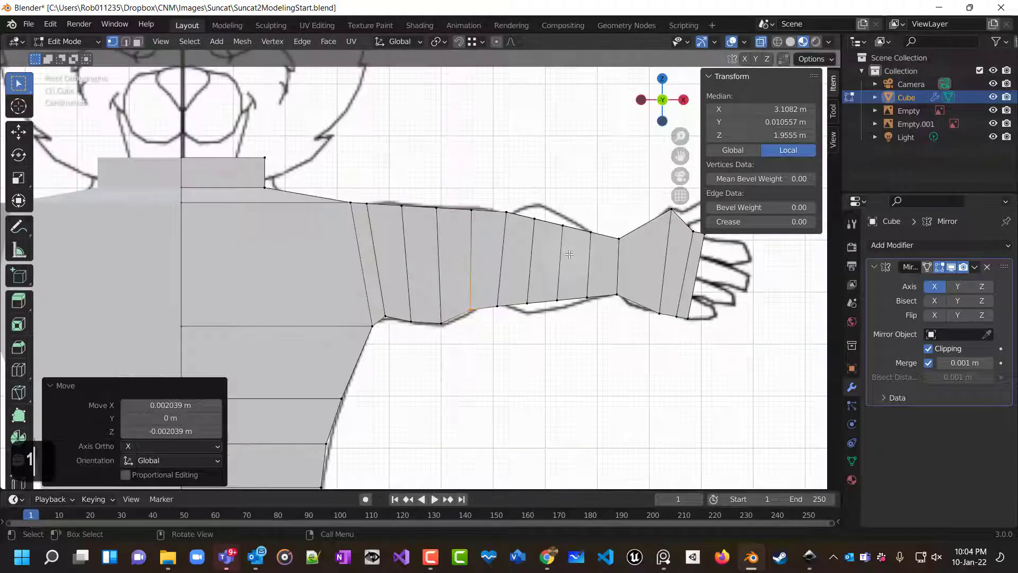
left_click(471, 207)
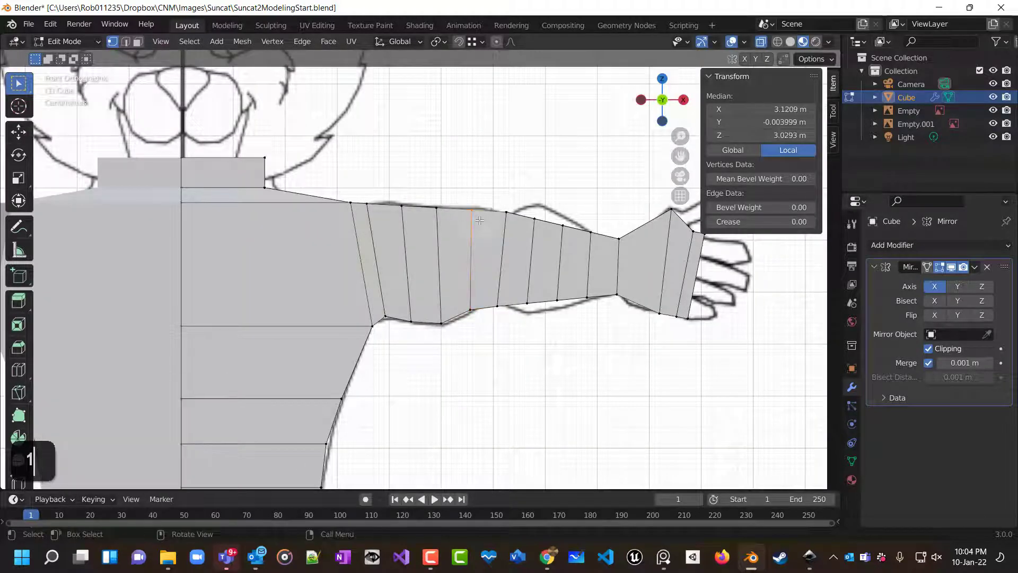
key("g")
left_click(477, 215)
left_click(437, 221)
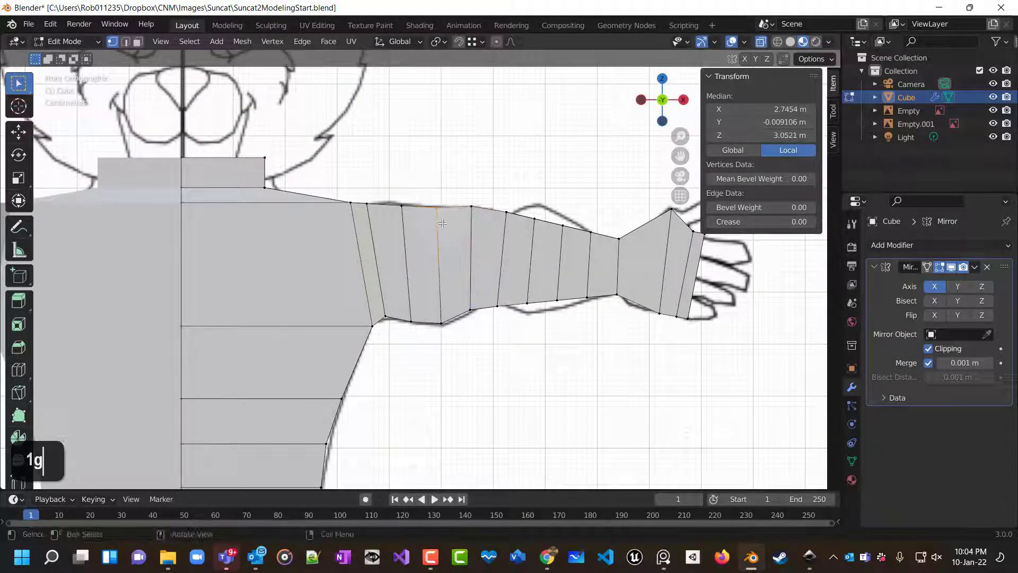
key("g")
left_click(418, 208)
left_click(402, 204)
key("g")
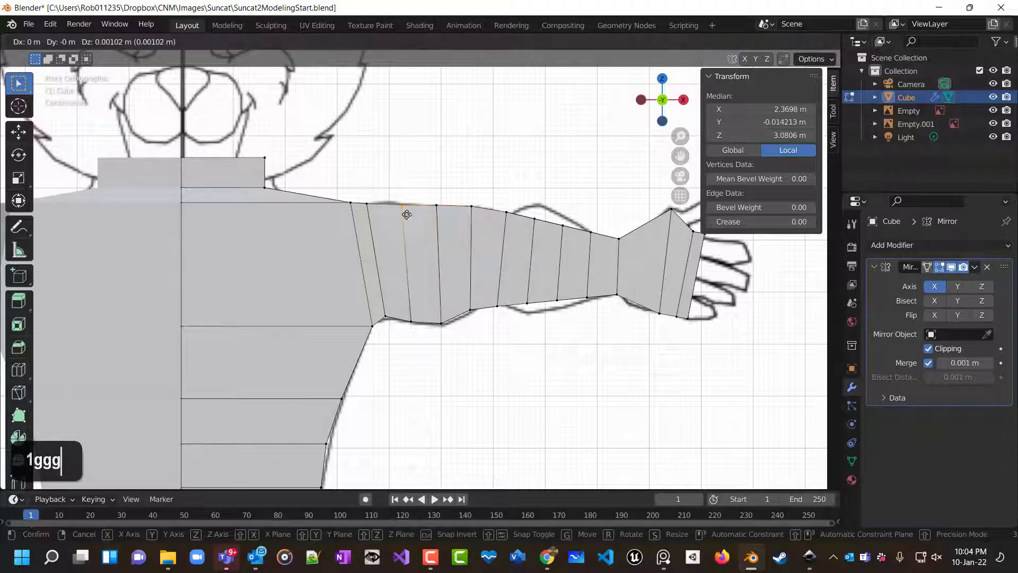
left_click(406, 209)
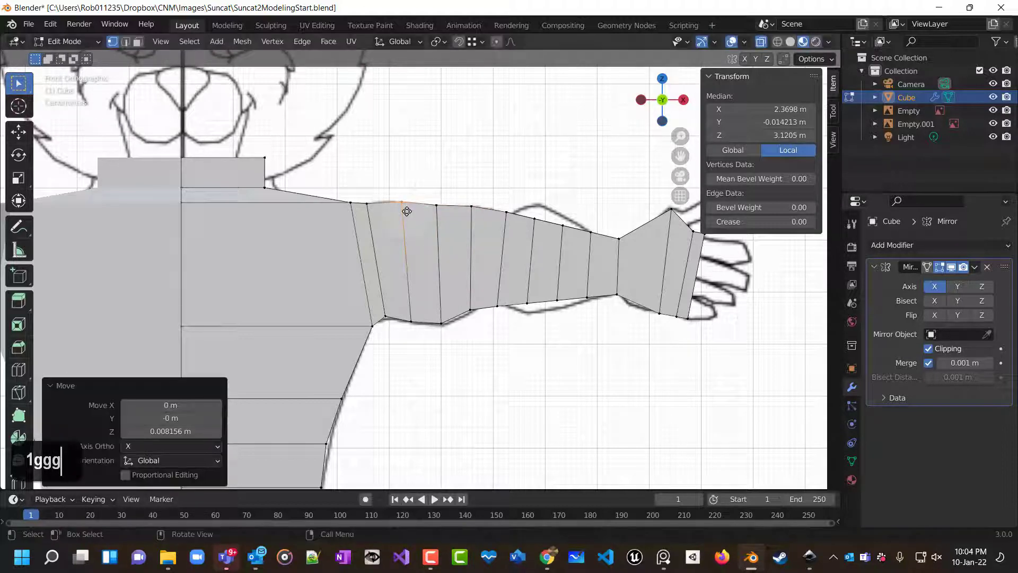
Make the reference visible through the mesh and fit the first forearm loop's top and bottom vertices to the outline.
left_click(793, 41)
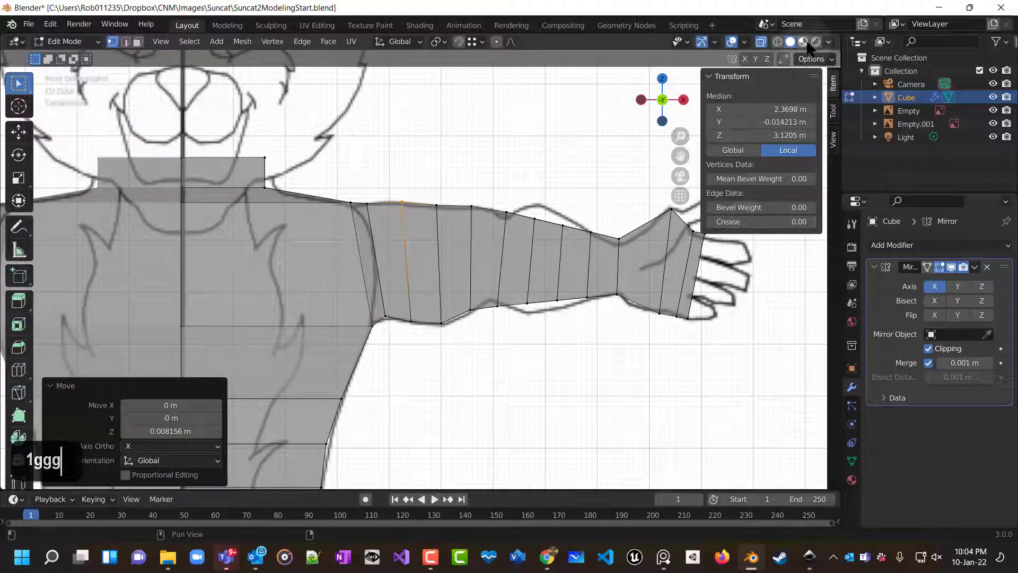
left_click(807, 44)
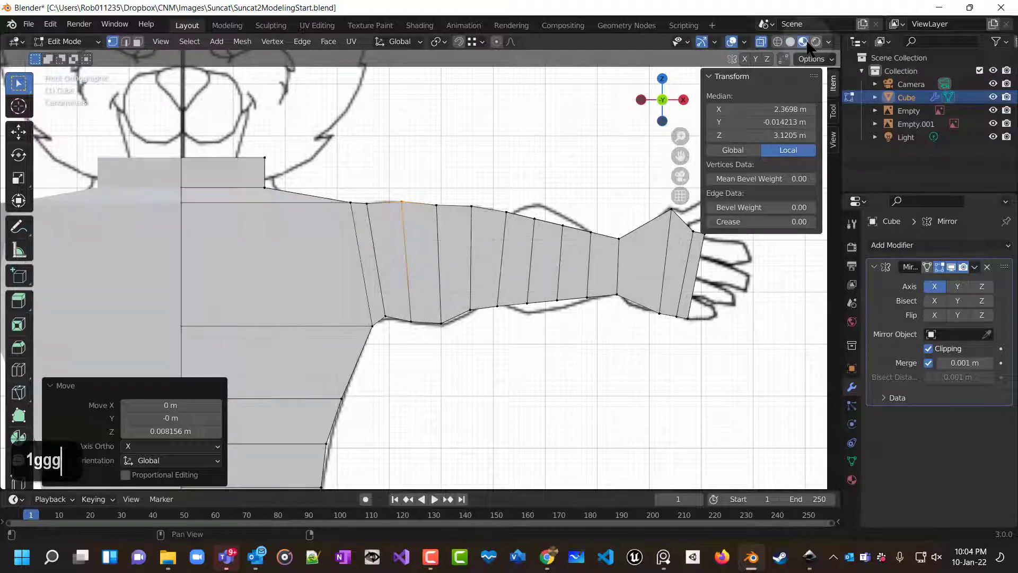
left_click(790, 42)
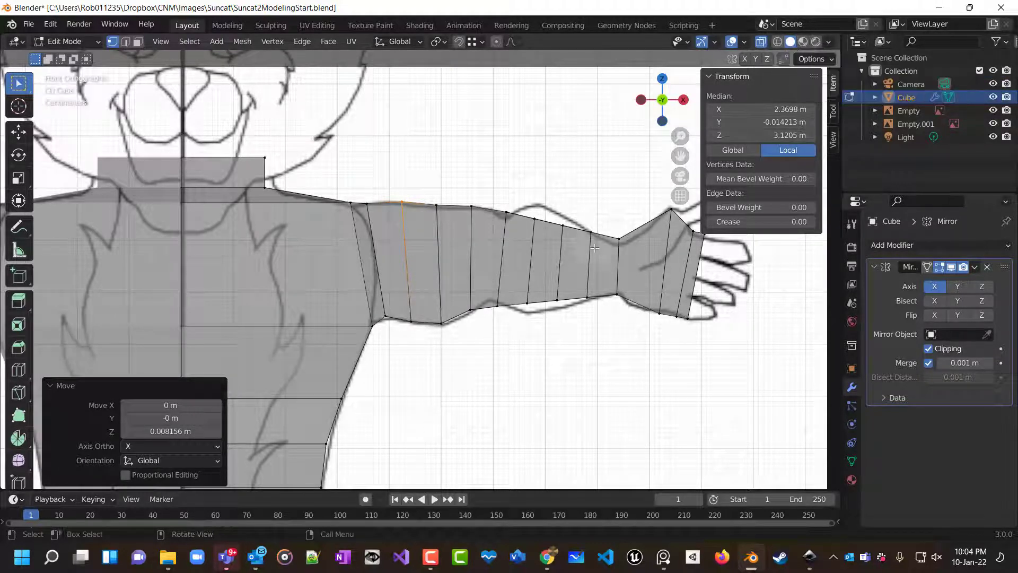
left_click_drag(511, 193, 512, 227)
key("g")
left_click(513, 230)
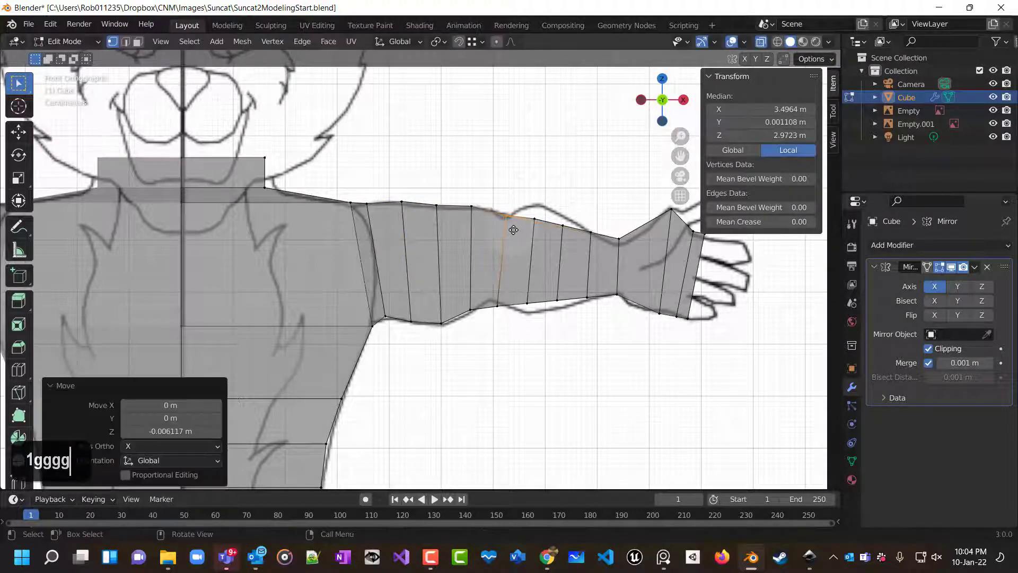
left_click(500, 314)
key("g")
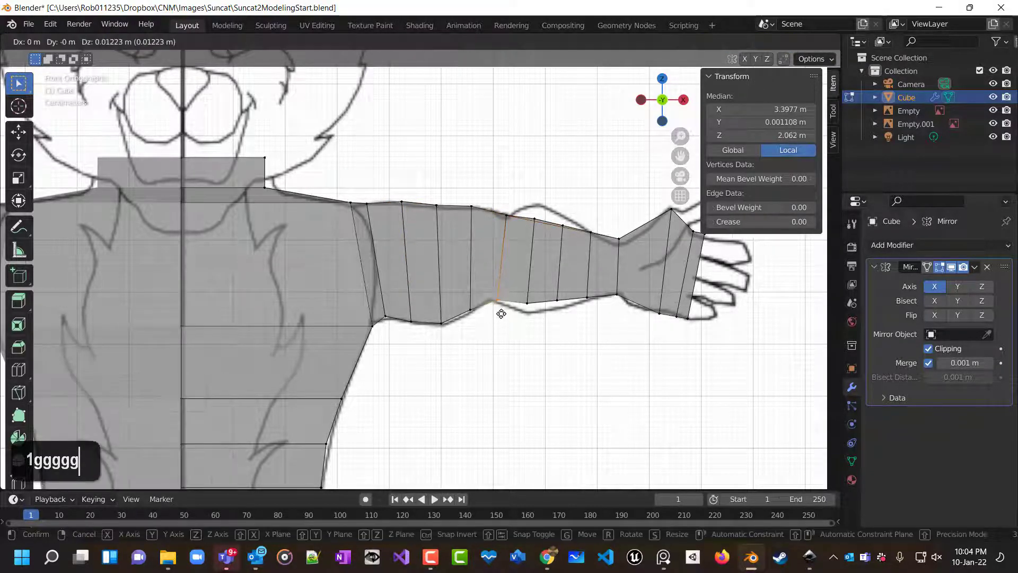
left_click(500, 314)
Move the next forearm loop's bottom and top vertices onto the reference outline.
left_click(528, 304)
key("g")
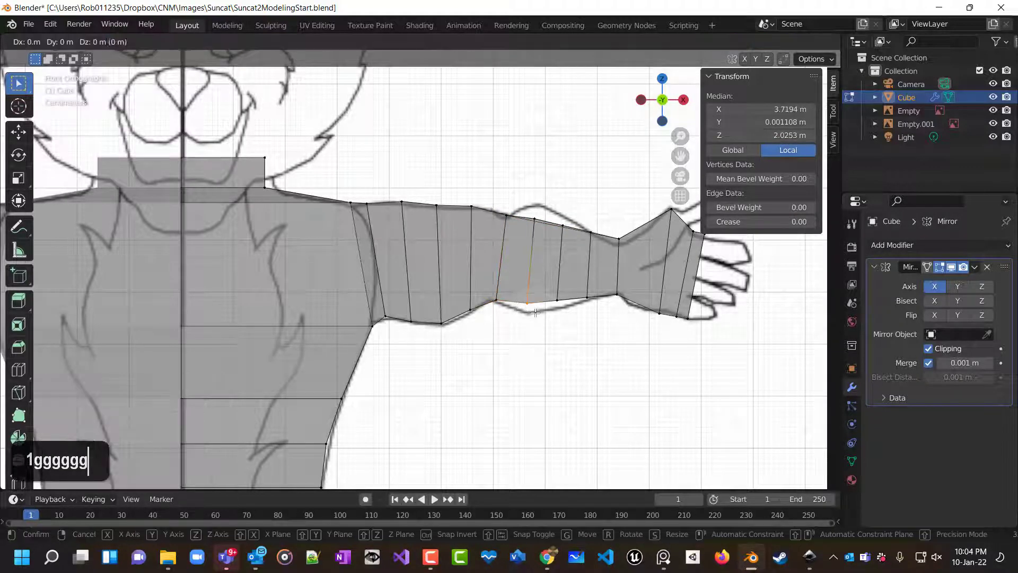
left_click(537, 321)
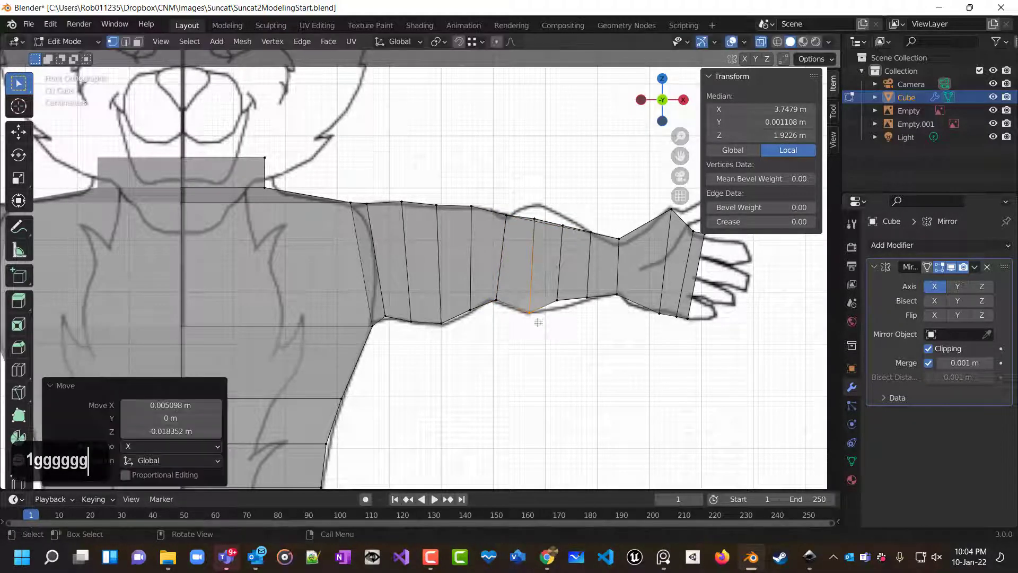
left_click(534, 218)
key("g")
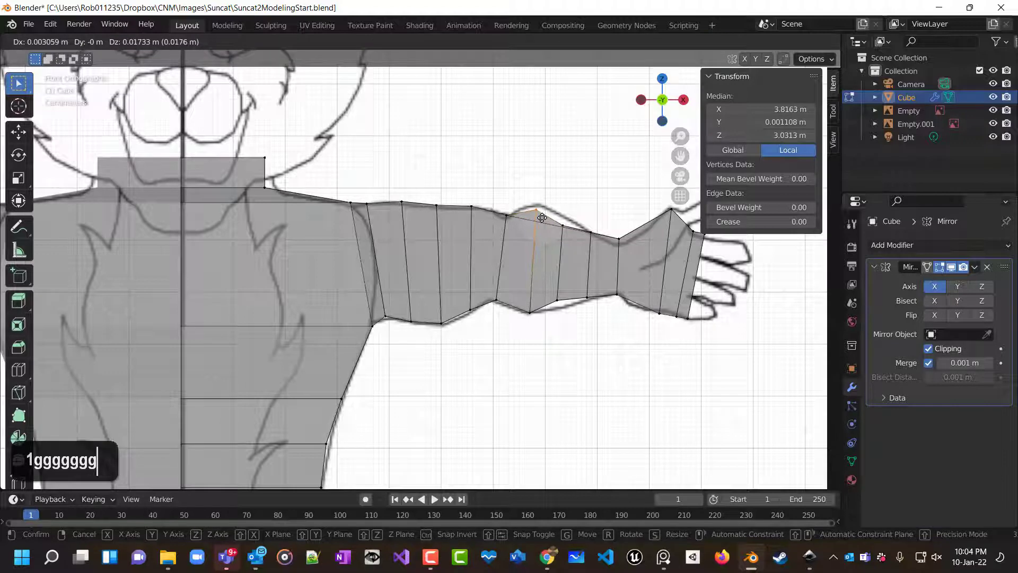
left_click(541, 218)
Orbit and zoom around the upper arm in face select mode to inspect the faces where the arm joins the torso.
middle_click_drag(542, 219, 536, 309)
scroll(488, 314, "up", 3)
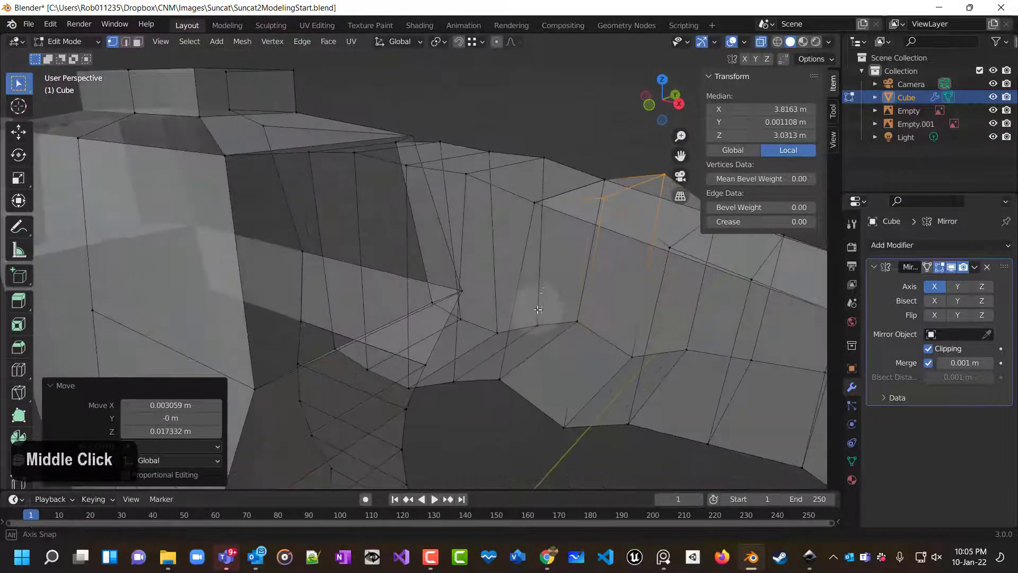
middle_click_drag(609, 291, 586, 311)
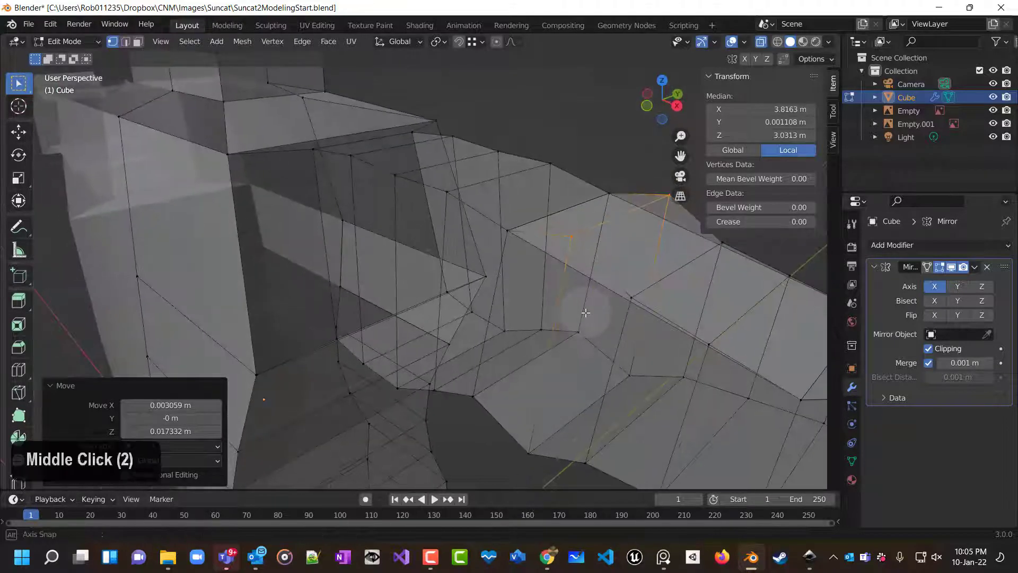
left_click(137, 42)
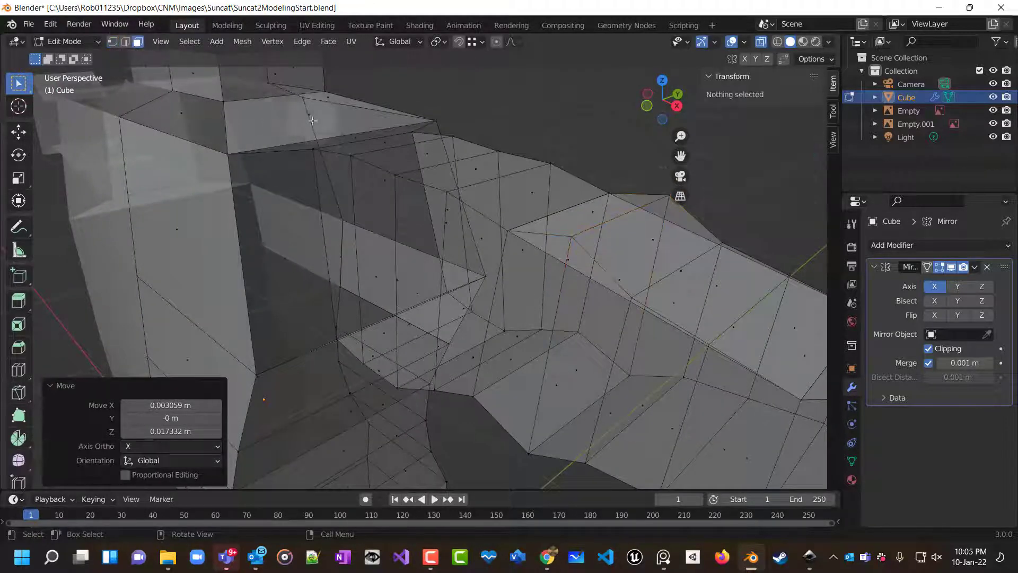
left_click(637, 275)
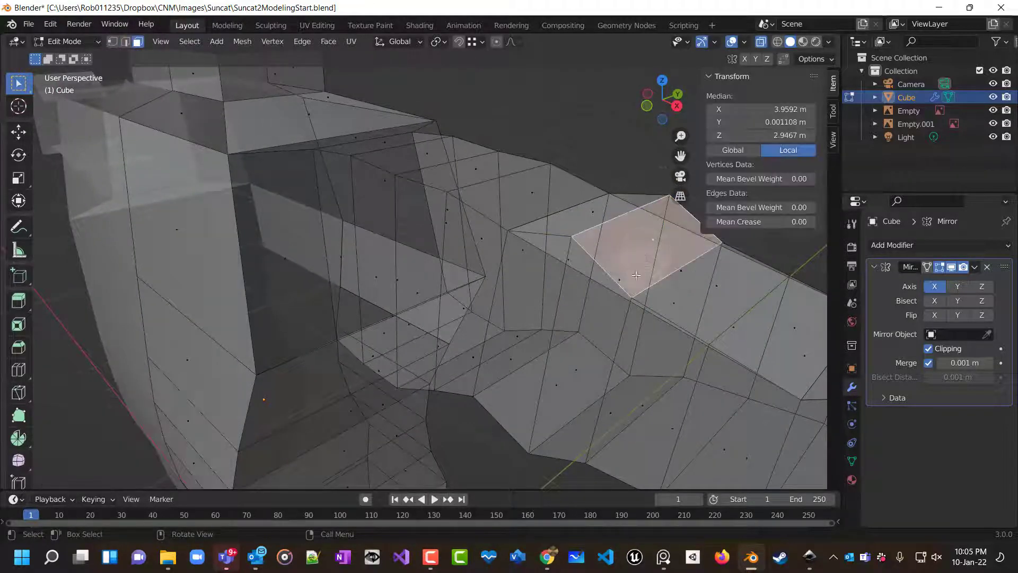
left_click(599, 278)
middle_click_drag(599, 277, 586, 218)
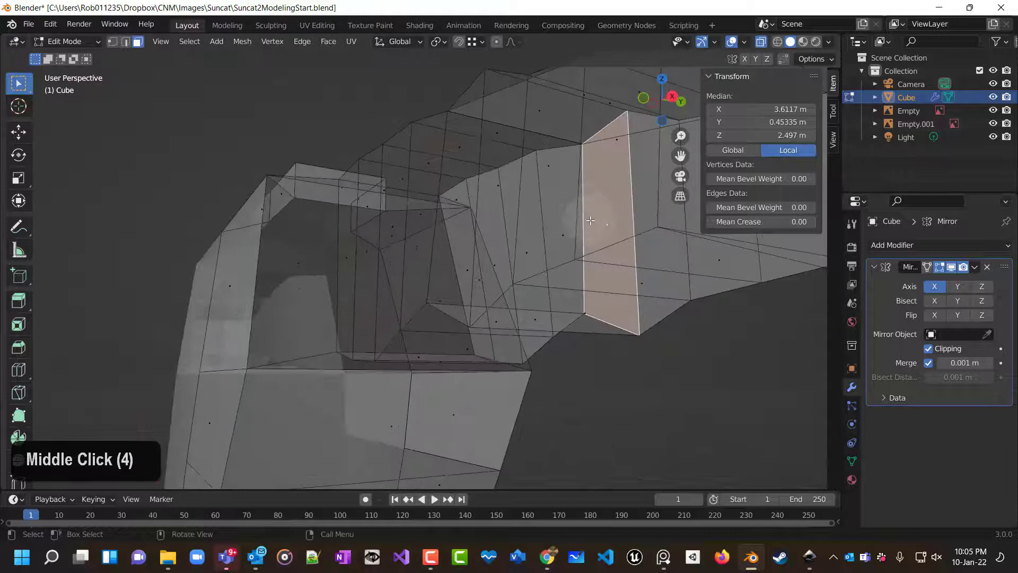
left_click(560, 121)
scroll(560, 121, "up", 1)
Select the stray faces on top of the arm near the elbow and delete them.
middle_click_drag(633, 190, 472, 214)
left_click(665, 274)
scroll(484, 217, "up", 1, "shift")
mouse_move(568, 208)
middle_mouse_down()
mouse_move(609, 232)
mouse_move(568, 226)
middle_mouse_up()
left_click(561, 226)
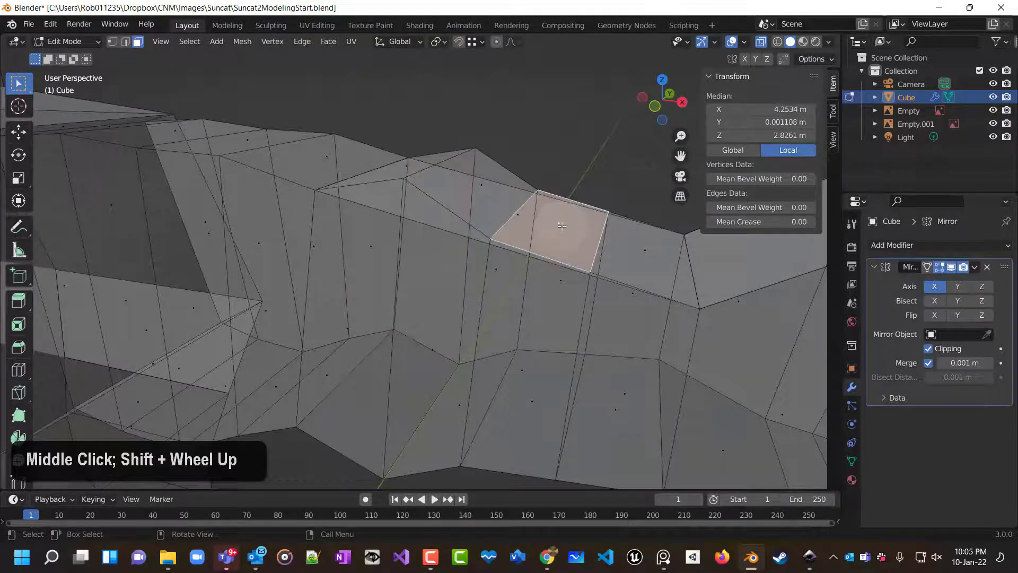
left_click(517, 217, "alt")
middle_click_drag(637, 254, 588, 281)
key("Delete")
left_click(631, 240)
scroll(587, 281, "down", 3)
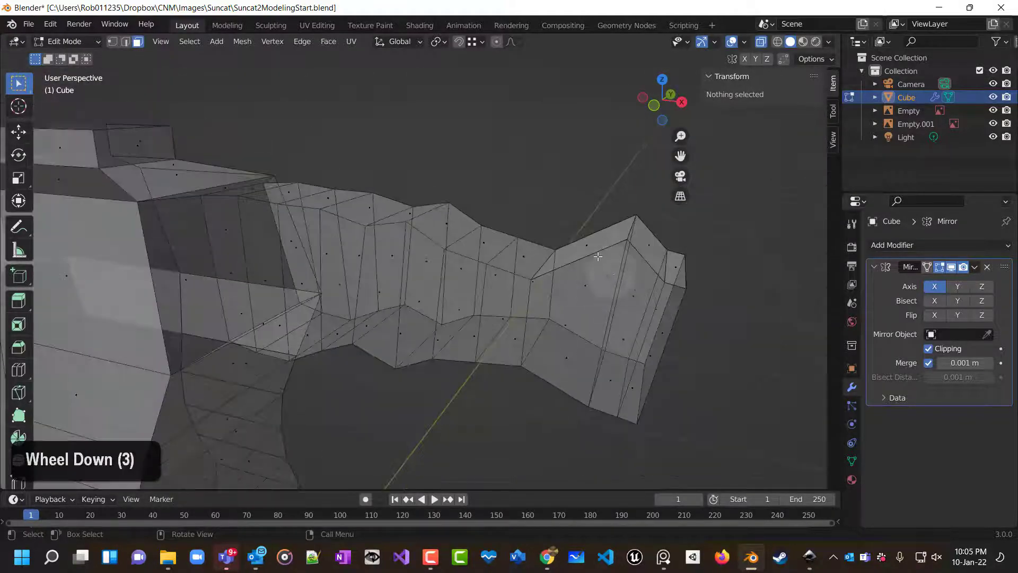
In front view with vertex selection, move the elbow loop's top vertex onto the reference arm outline.
key("KP_1")
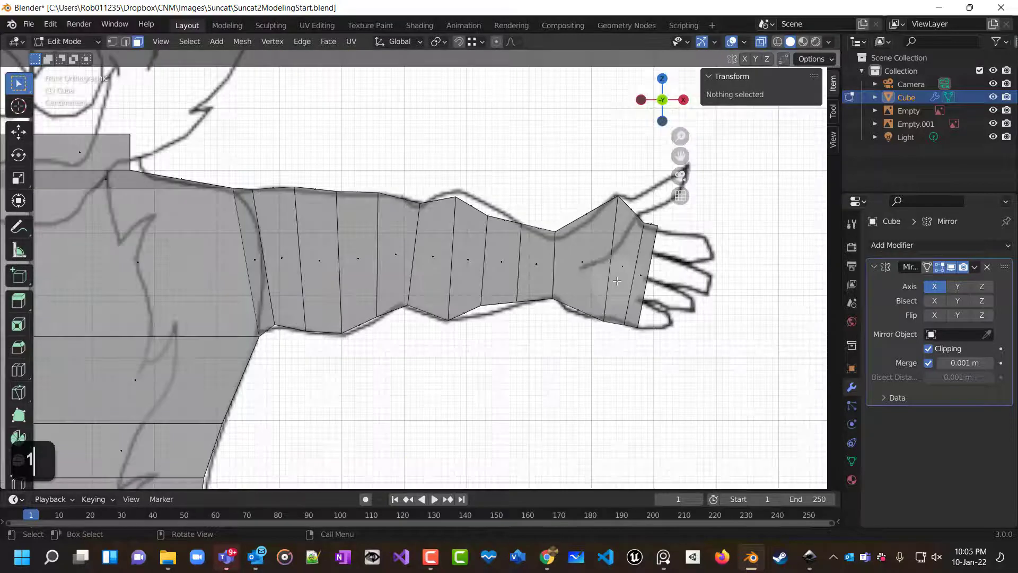
left_click(113, 41)
left_click(459, 198)
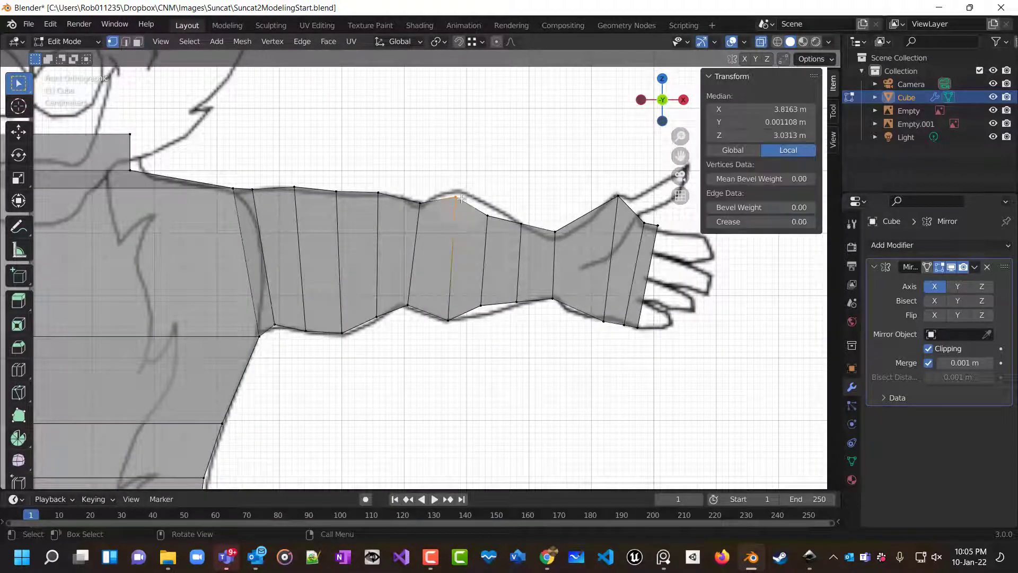
key("g")
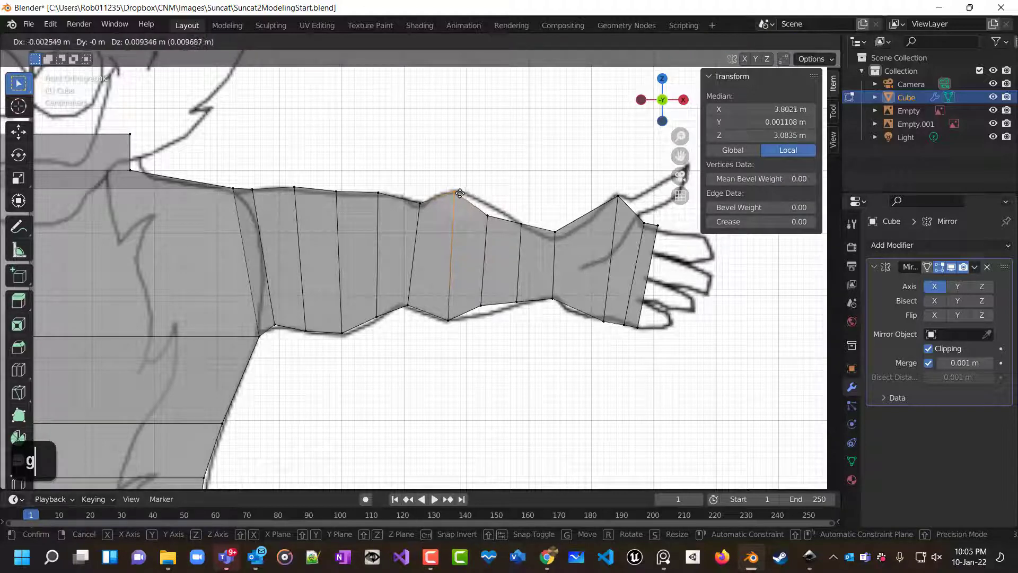
left_click(461, 192)
Move the next forearm loop's top and bottom vertices onto the reference outline.
left_click(495, 223)
key("g")
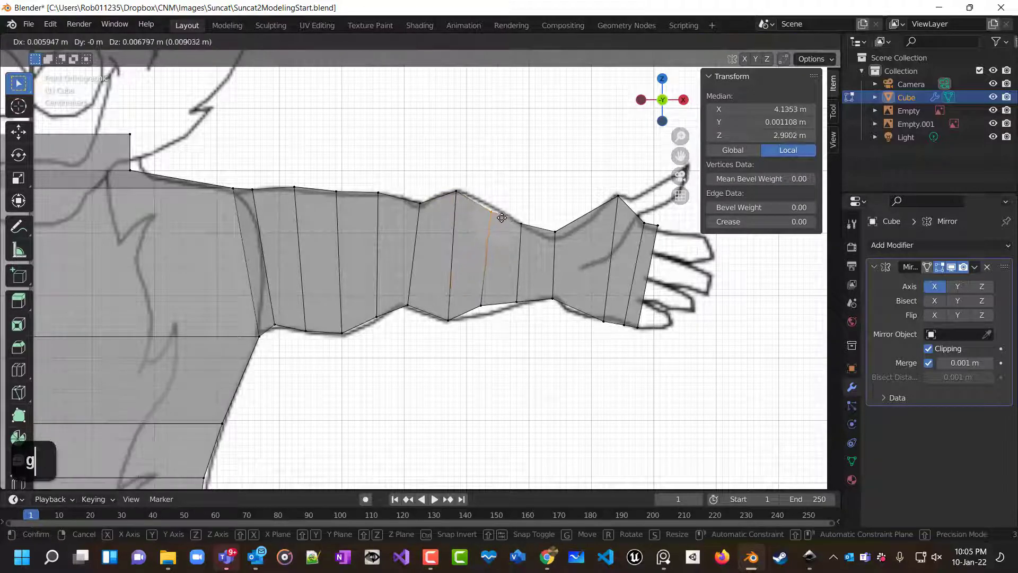
left_click(503, 216)
left_click_drag(495, 328, 496, 330)
key("g")
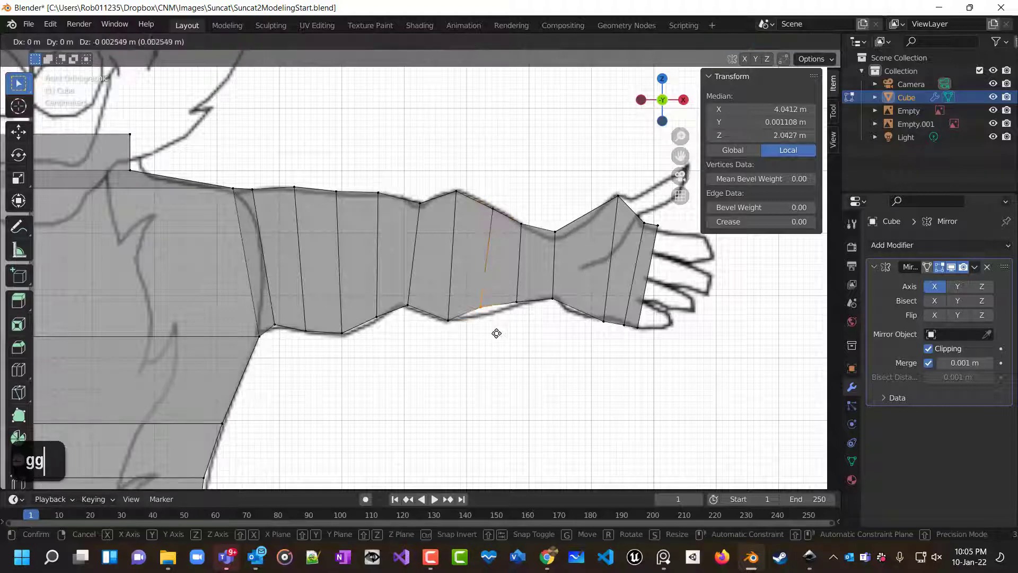
left_click(500, 338)
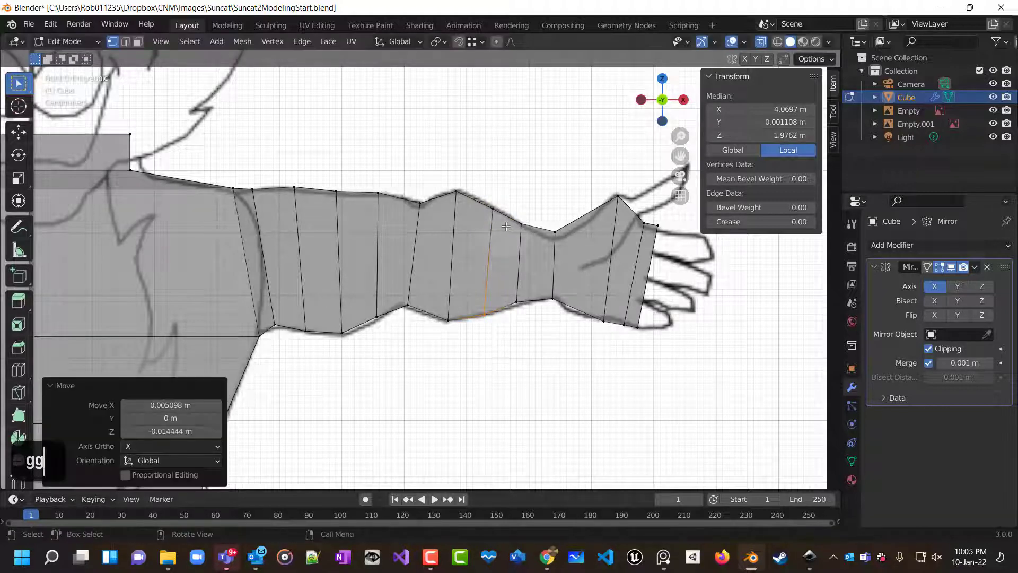
Fit the top and bottom vertices of the loop before the wrist to the reference outline.
left_click_drag(530, 225, 531, 227)
key("g")
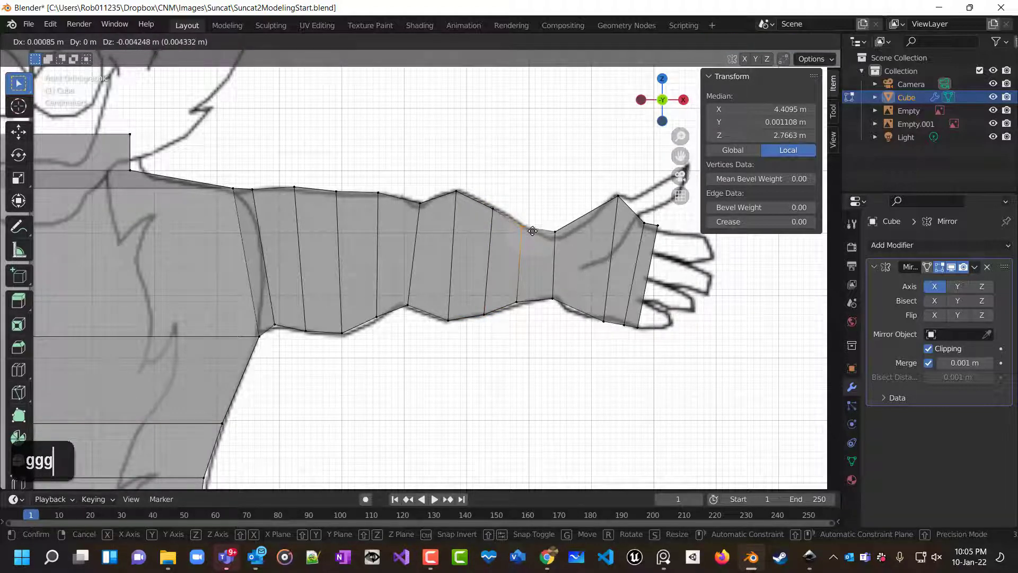
left_click(532, 232)
left_click_drag(510, 298, 522, 314)
key("g")
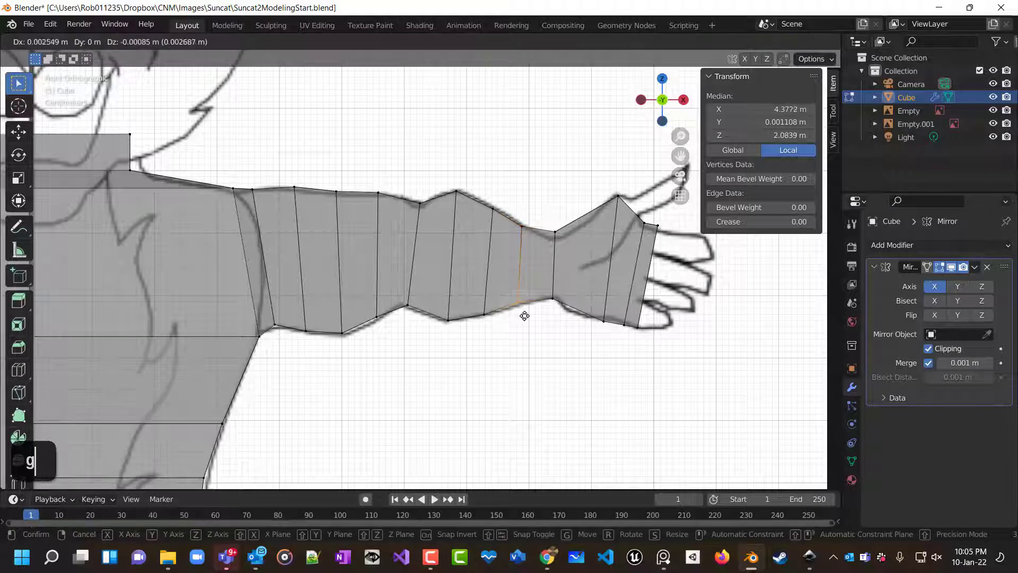
left_click(524, 317)
Move the bottom and top vertices of the forearm loop behind the elbow onto the outline.
left_click_drag(357, 318, 387, 330)
key("g")
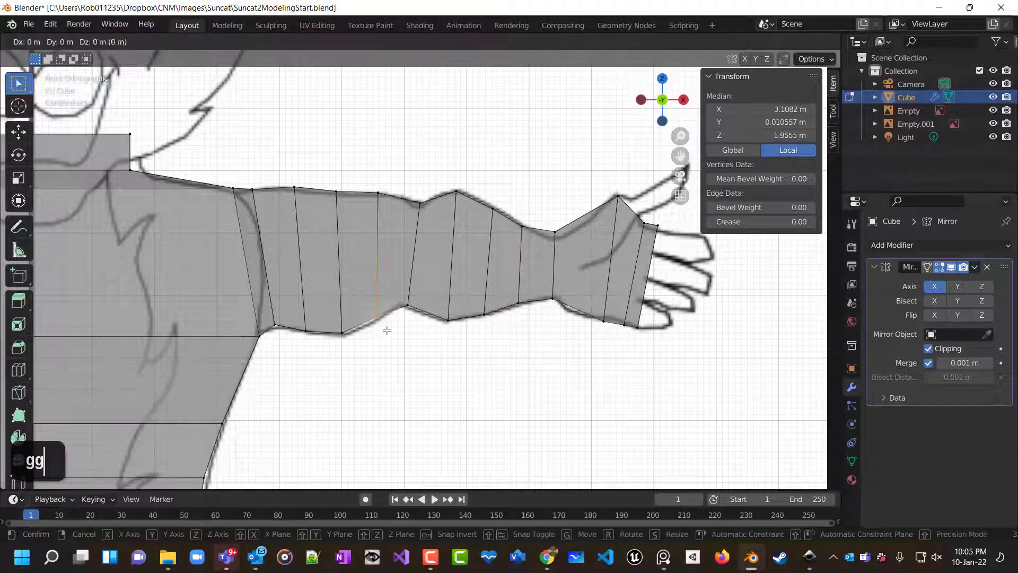
left_click(386, 332)
left_click(377, 191)
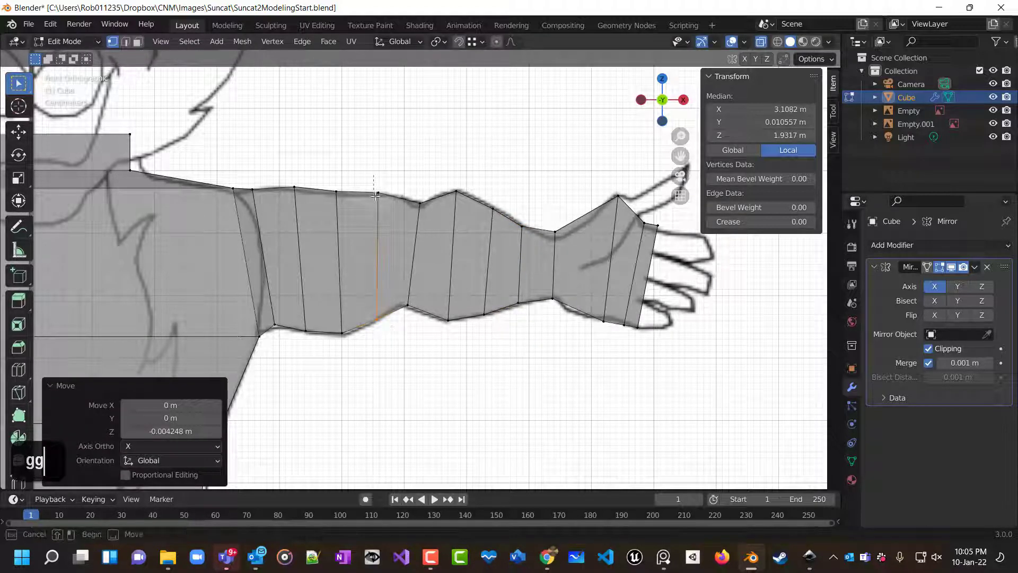
key("g")
left_click(389, 207)
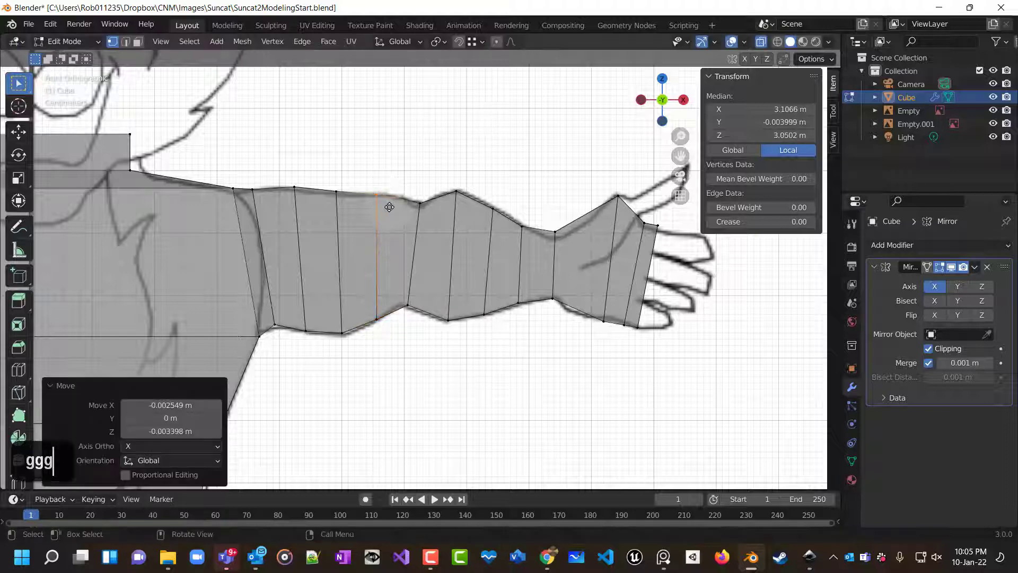
Adjust the top vertices of the two upper-arm loops to follow the reference outline.
left_click(336, 192)
key("g")
left_click(342, 199)
left_click(295, 189)
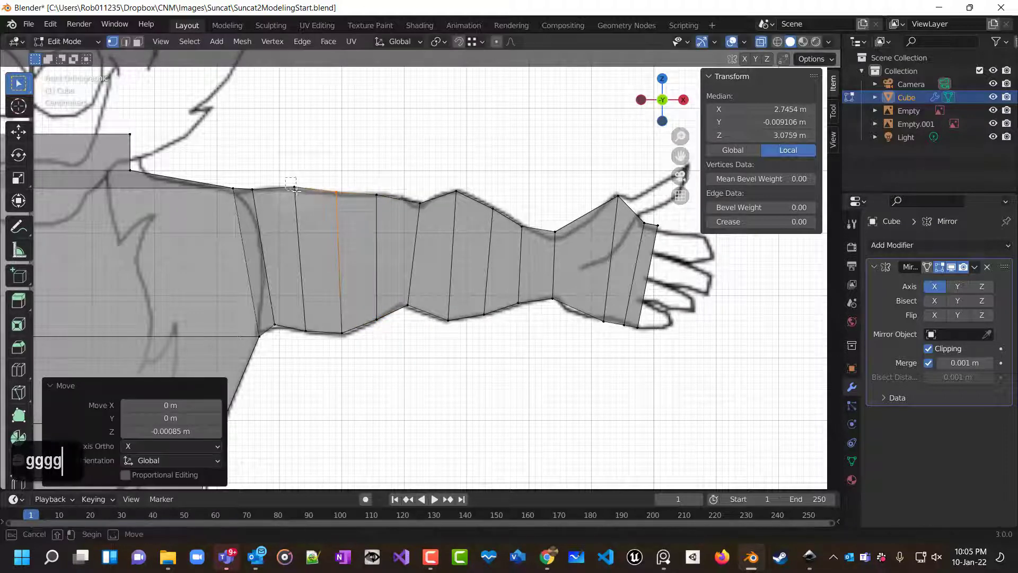
key("g")
left_click(299, 195)
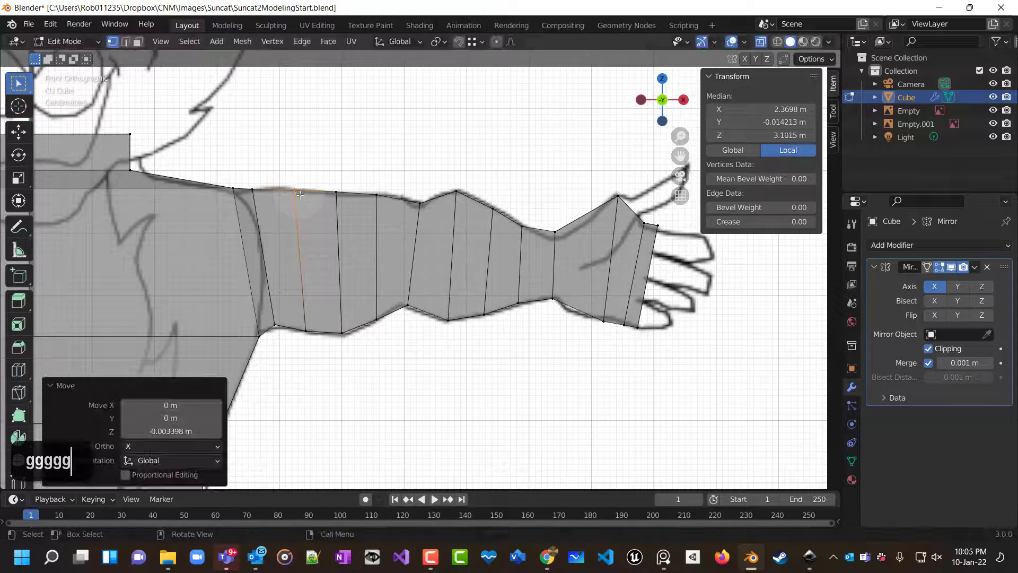
Lower the wrist's top vertex onto the reference outline.
left_click(554, 231)
key("g")
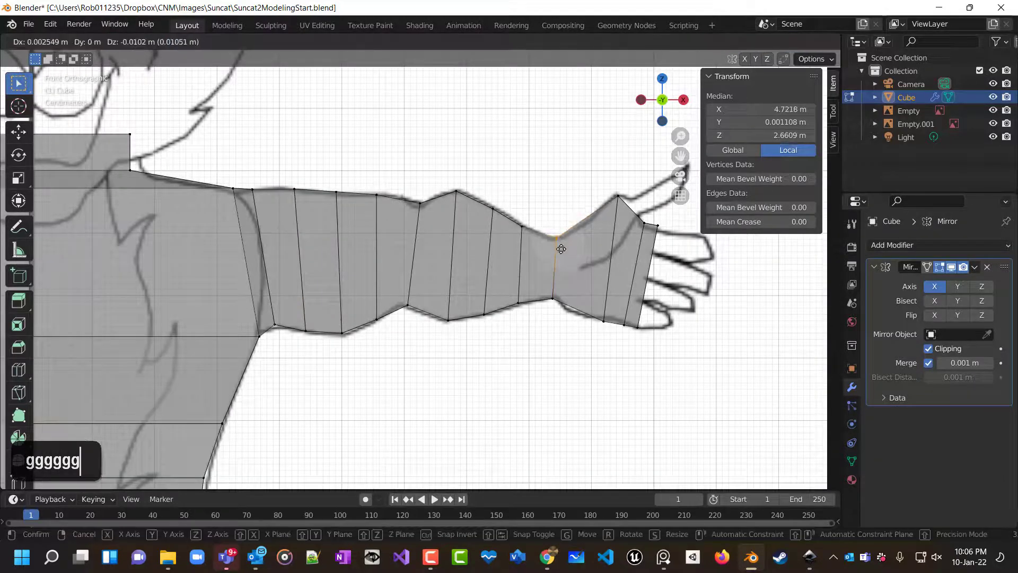
left_click(561, 249)
Add an edge loop across the wrist and fit its top and bottom vertices to the reference outline.
key("ctrl+r")
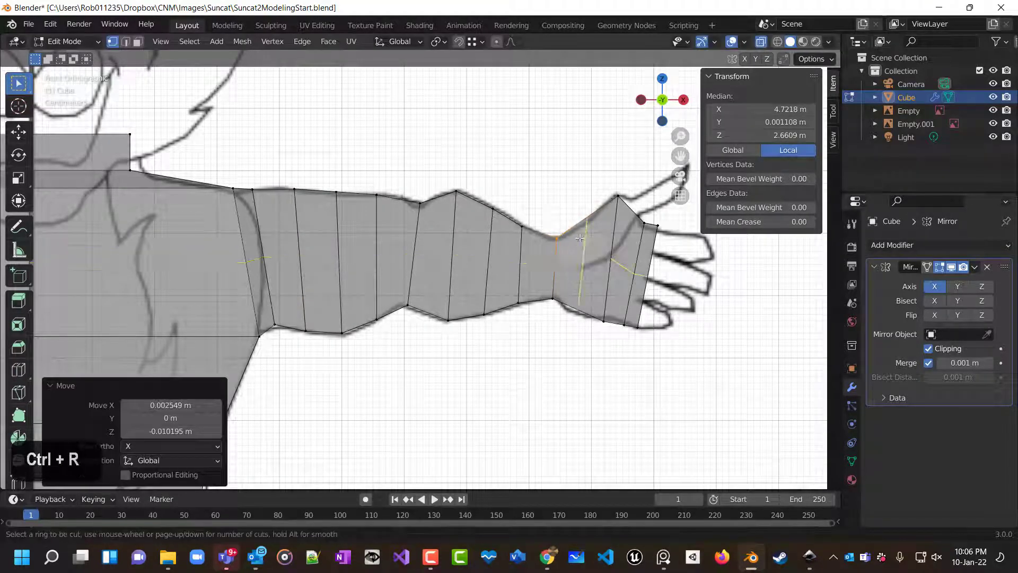
left_click(583, 231)
right_click(584, 231)
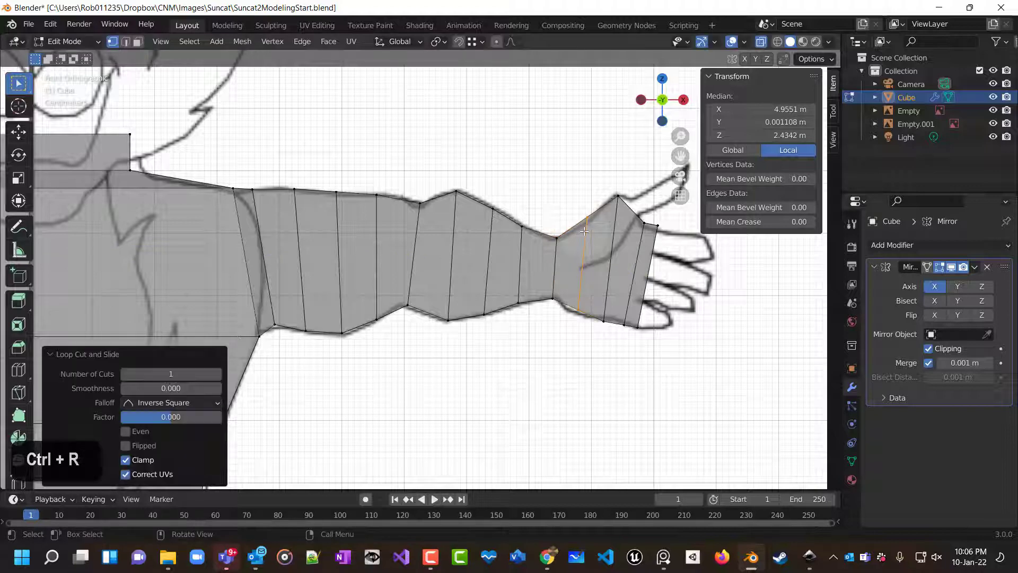
left_click(574, 182)
left_click(592, 222)
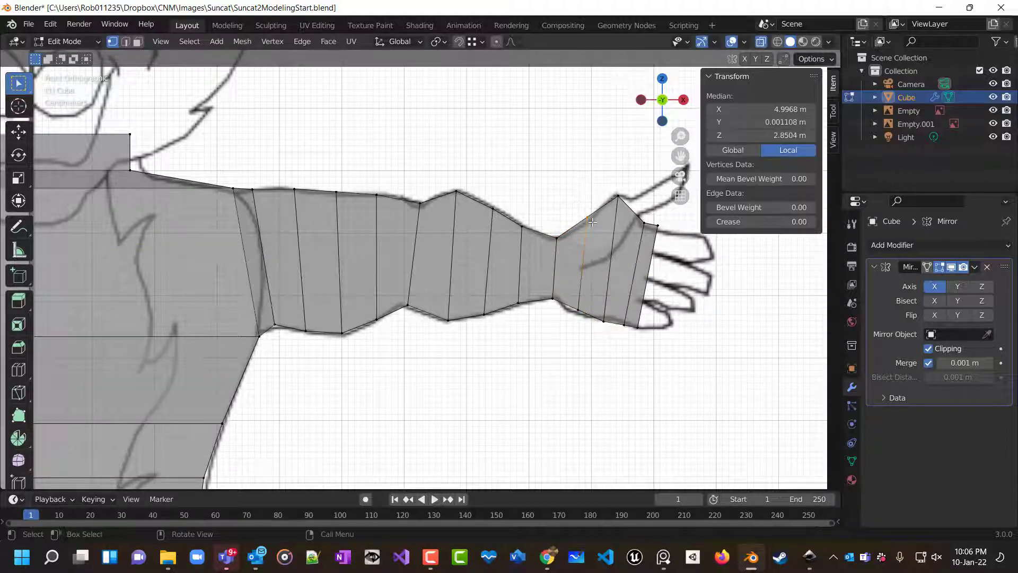
key("g")
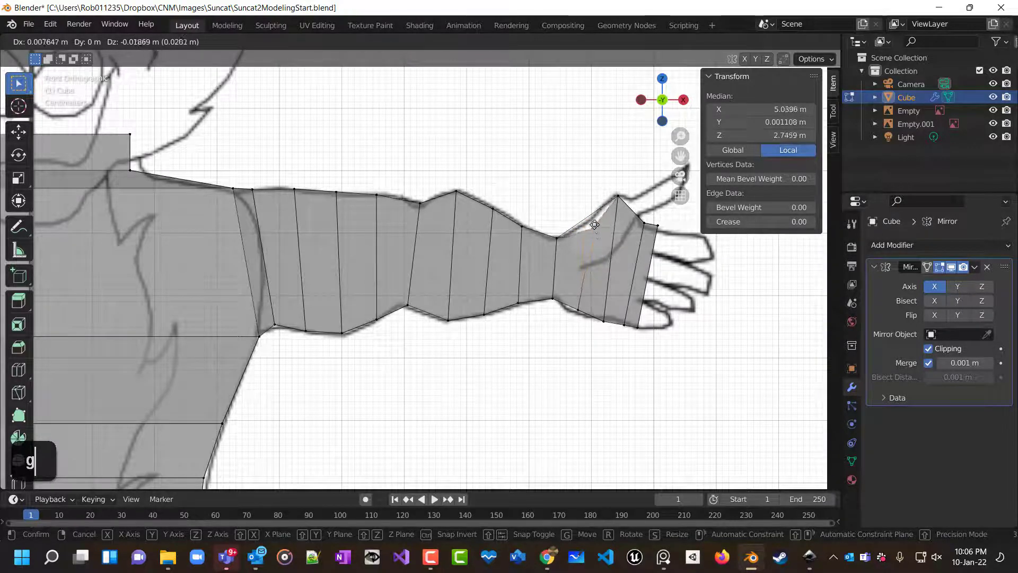
left_click(592, 227)
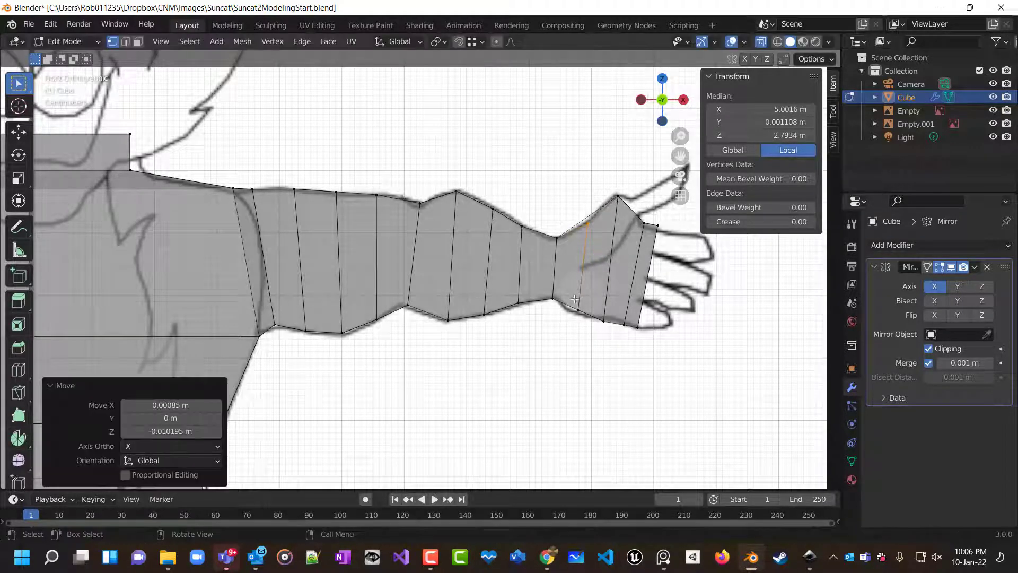
key("g")
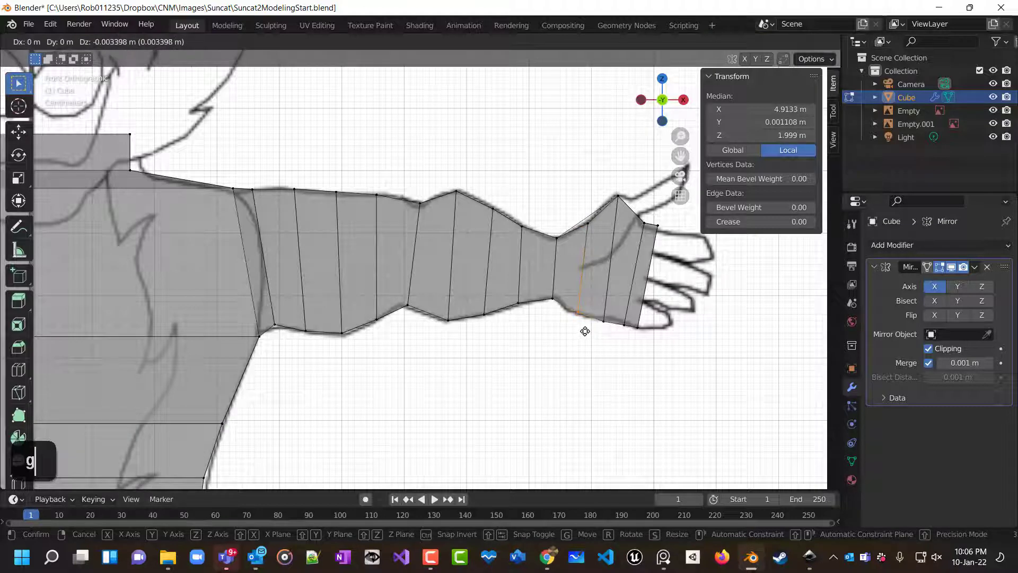
left_click(588, 332)
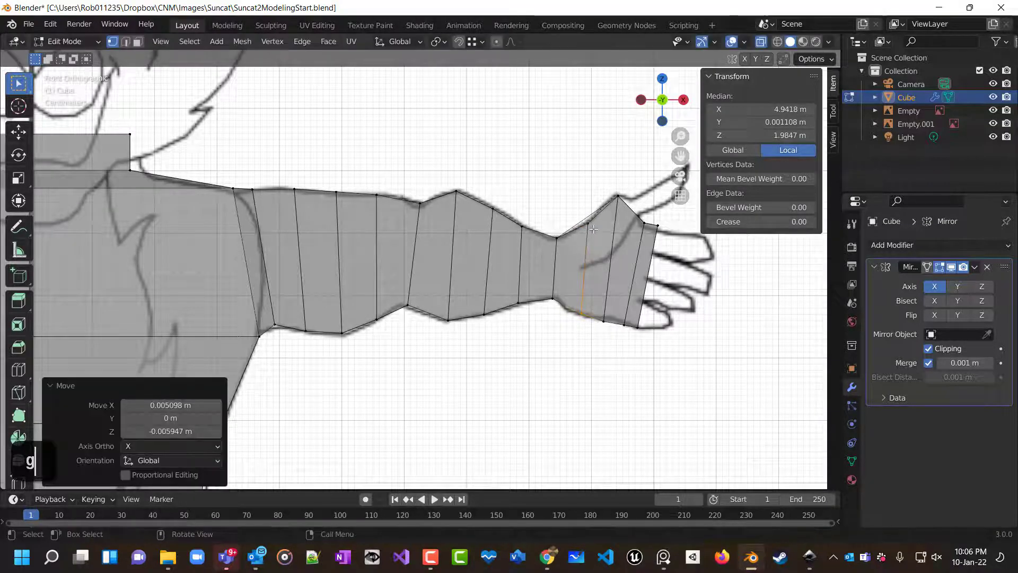
Delete the open end face of the arm at the wrist.
scroll(596, 223, "up", 4)
scroll(388, 267, "left", 3, "shift")
scroll(388, 266, "up", 2, "shift")
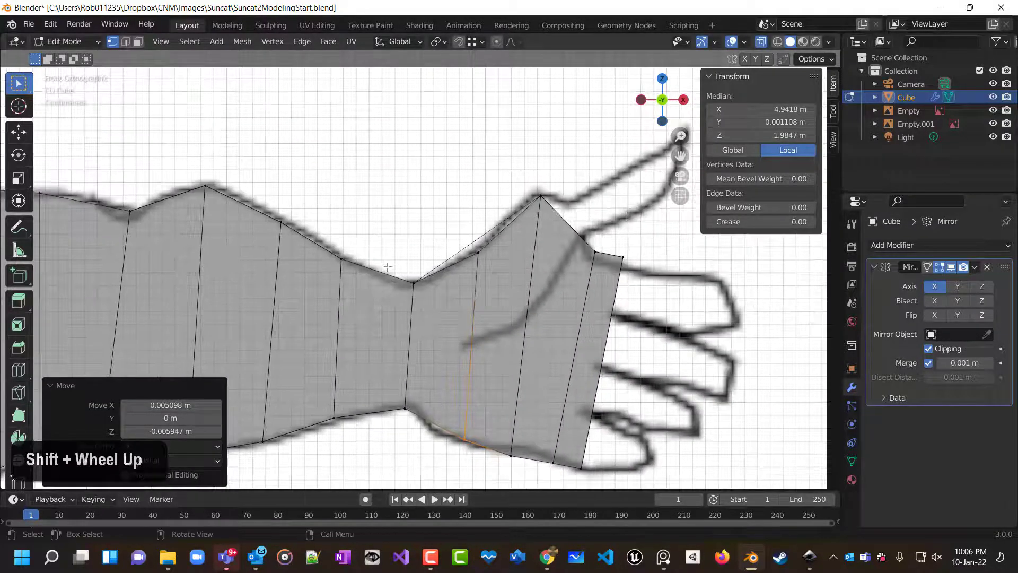
scroll(388, 267, "up", 8)
scroll(561, 212, "down", 3)
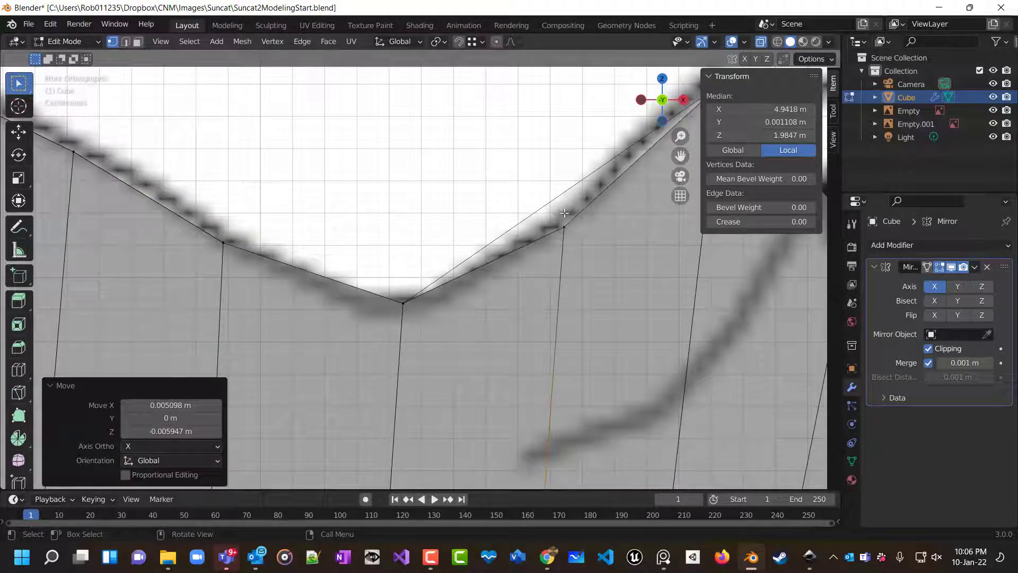
middle_click_drag(564, 213, 402, 235, "shift")
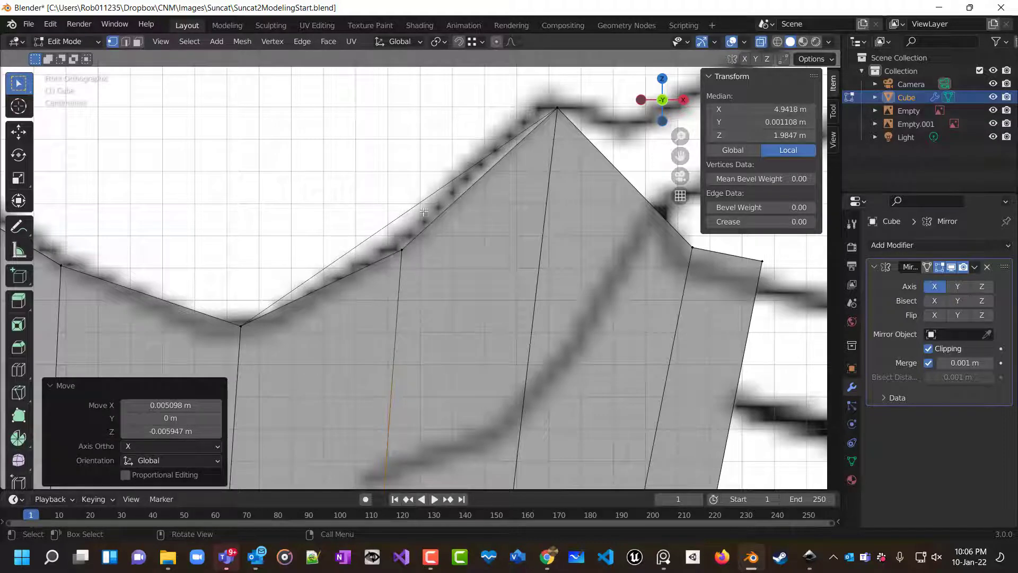
mouse_move(470, 201)
middle_mouse_down()
mouse_move(466, 216)
mouse_move(488, 234)
mouse_move(486, 212)
middle_mouse_up()
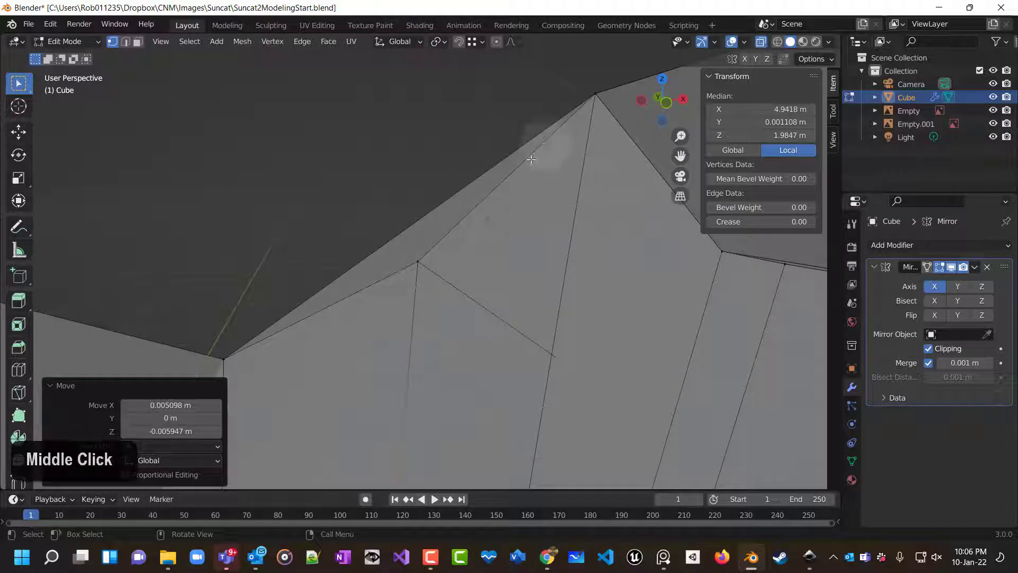
scroll(474, 209, "down", 3)
scroll(474, 214, "down", 1)
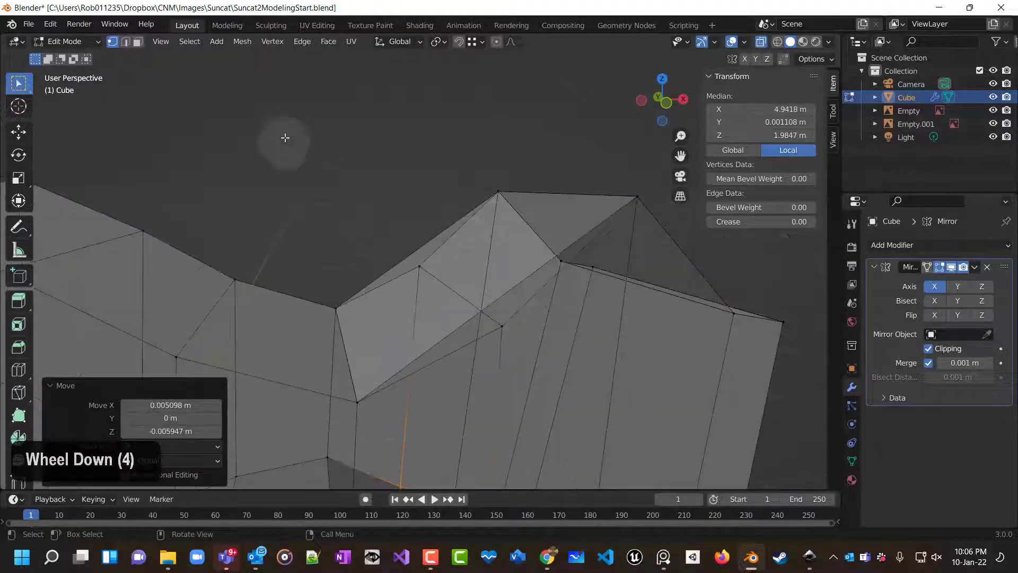
left_click(138, 42)
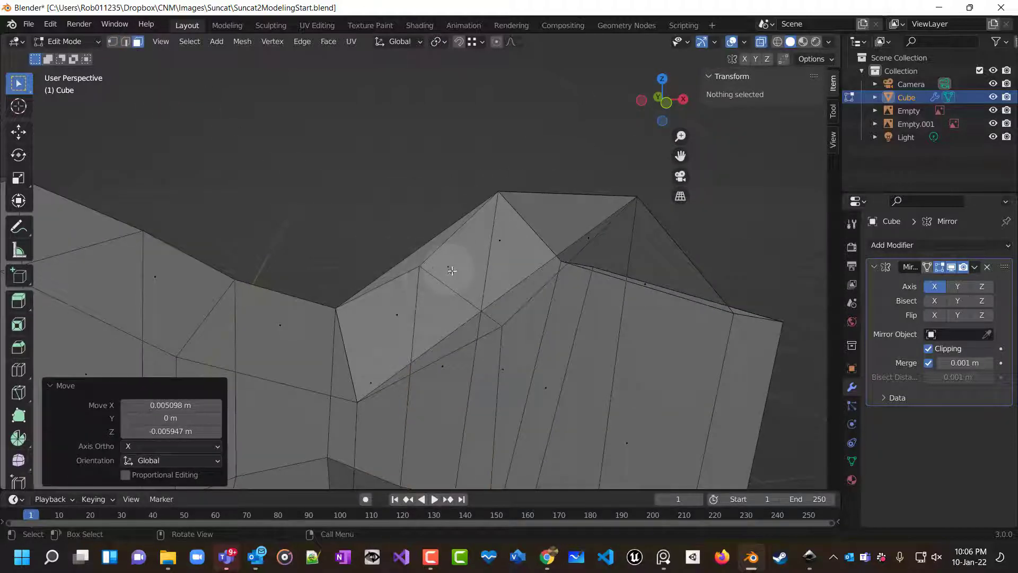
left_click(452, 271, "alt")
key("Delete")
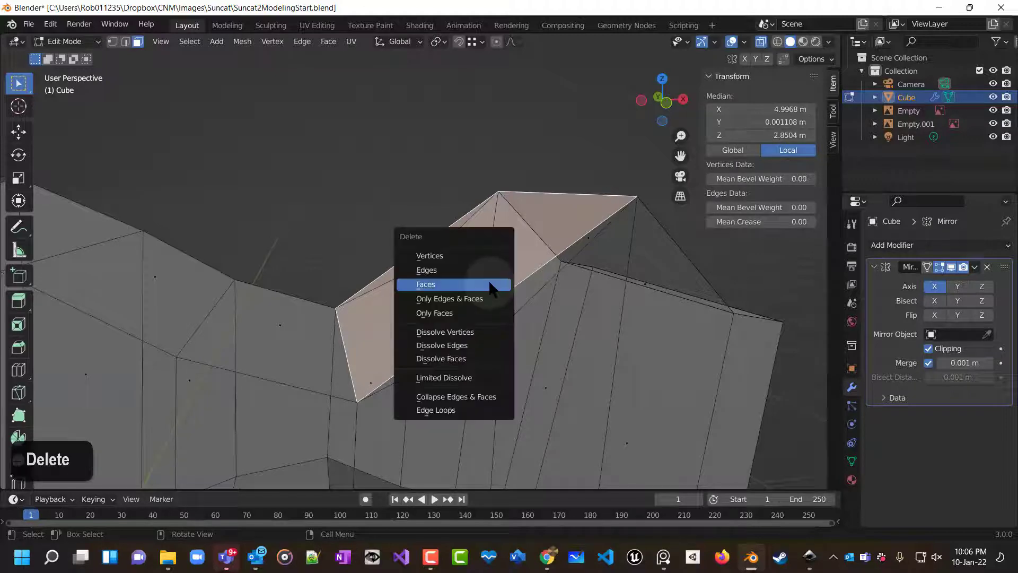
left_click(457, 285)
Examine the arm's depth and shape from the front, top and perspective views.
middle_click_drag(577, 333, 527, 293)
scroll(557, 330, "down", 4)
scroll(431, 313, "up", 4)
middle_click_drag(432, 313, 454, 371)
scroll(424, 346, "down", 2)
scroll(424, 345, "down", 3)
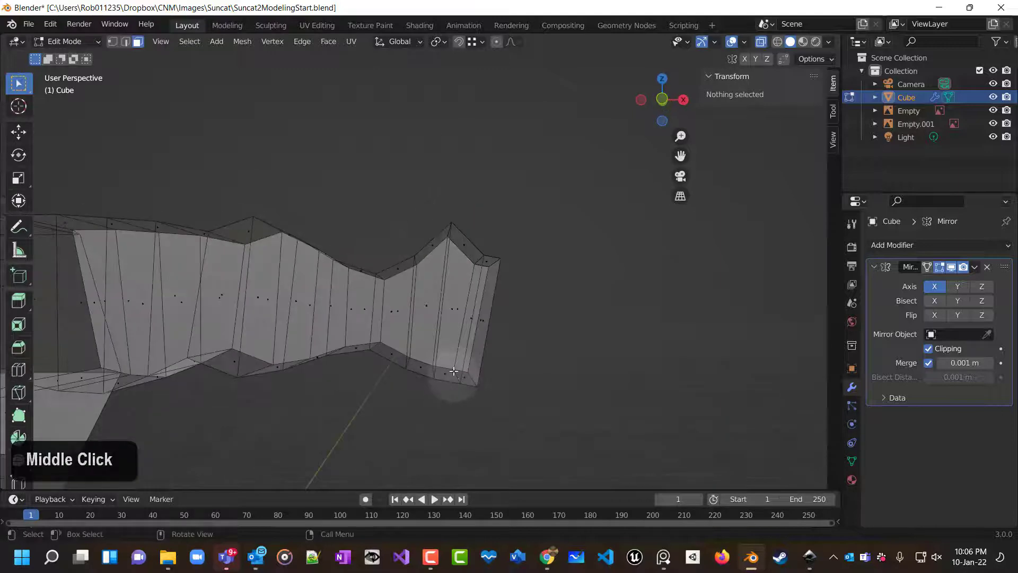
key("KP_1")
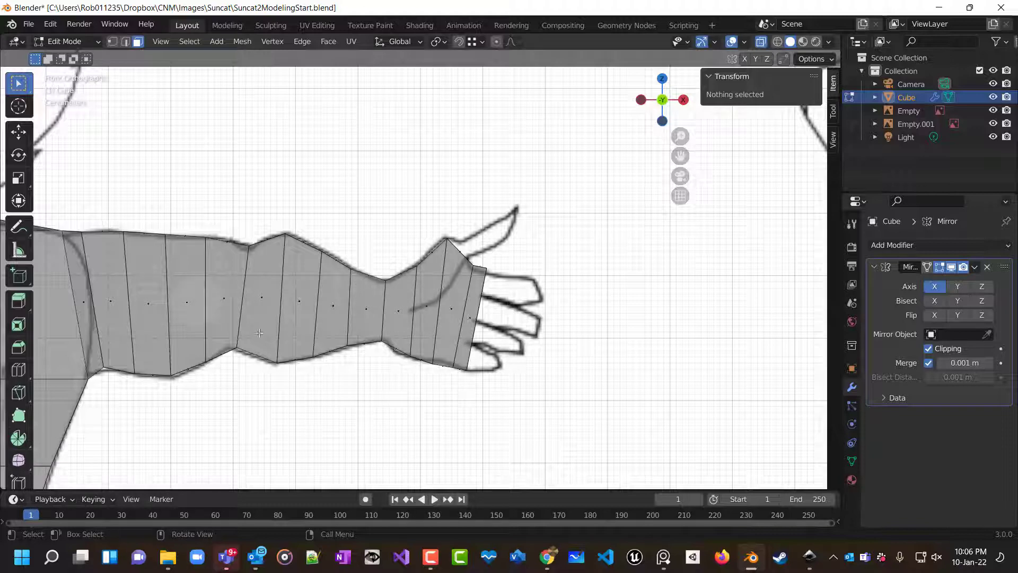
scroll(259, 333, "down", 5)
scroll(313, 329, "up", 4)
middle_click_drag(315, 326, 314, 327)
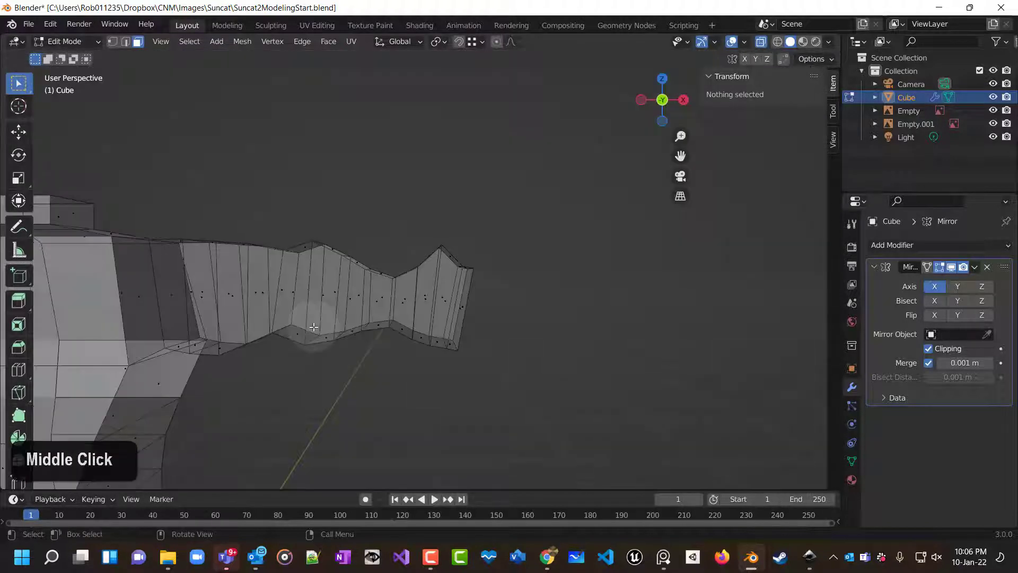
key("KP_7")
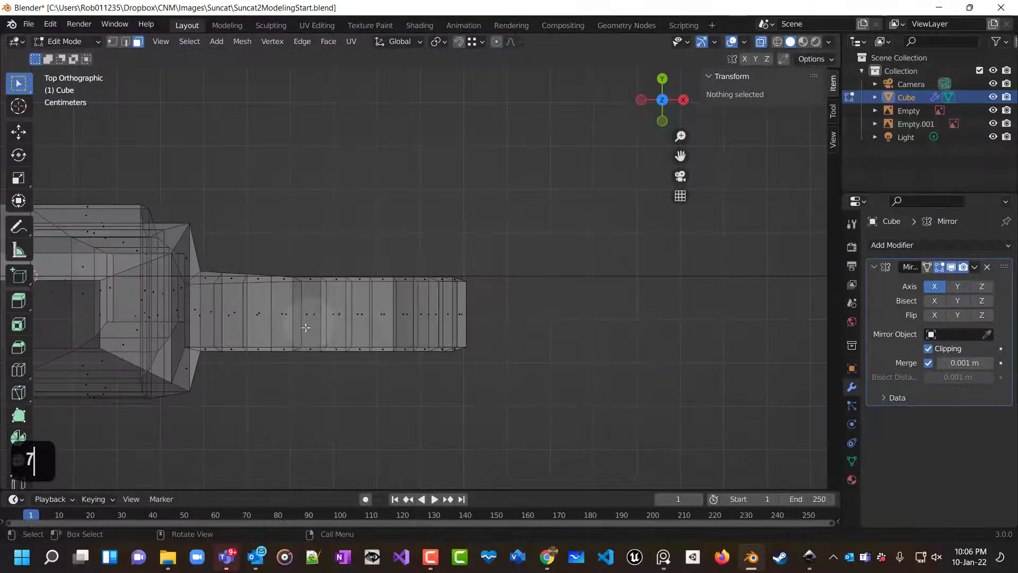
middle_click_drag(300, 338, 347, 329, "shift")
scroll(329, 336, "up", 4)
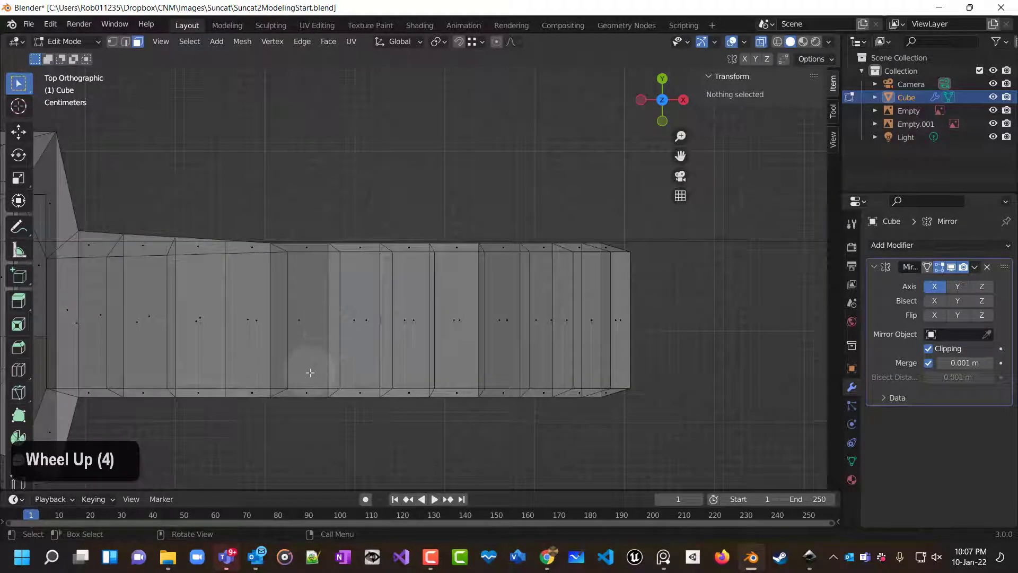
middle_click_drag(303, 384, 286, 341)
scroll(340, 347, "down", 1, "shift")
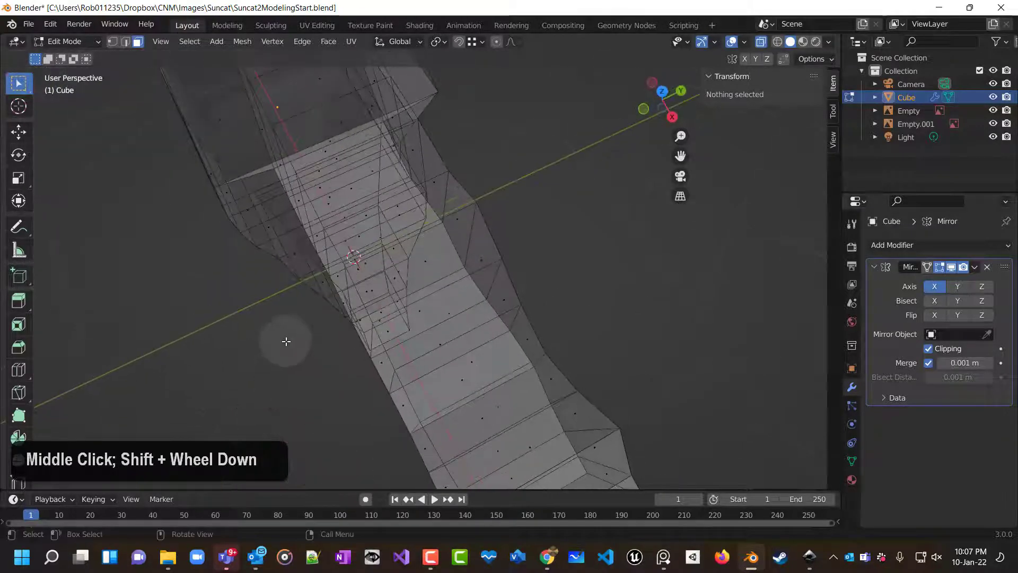
scroll(286, 344, "down", 3)
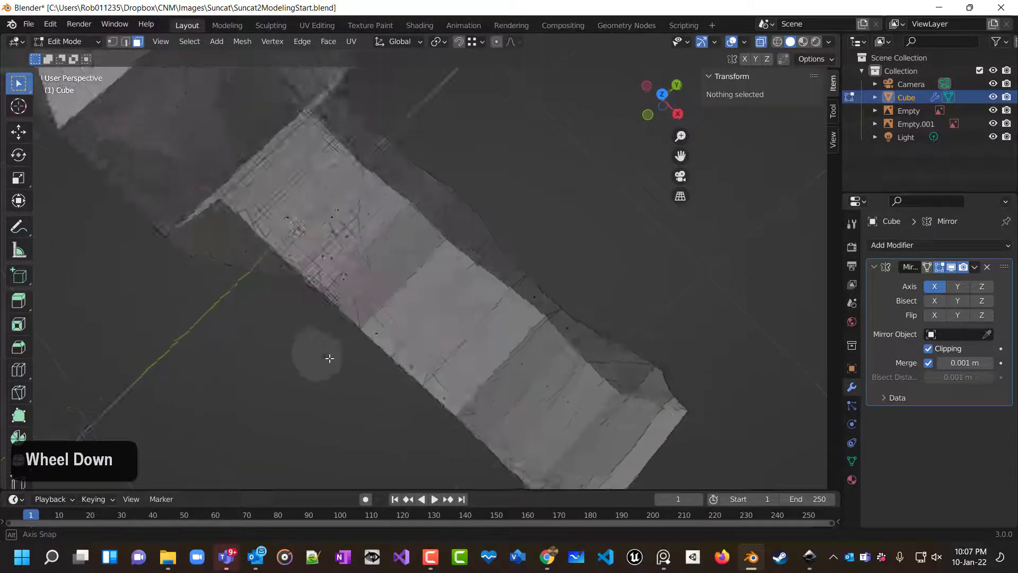
Turn off X-ray and scale the edge loop at the elbow crease to 0.555 along the global Y axis.
left_click(761, 41)
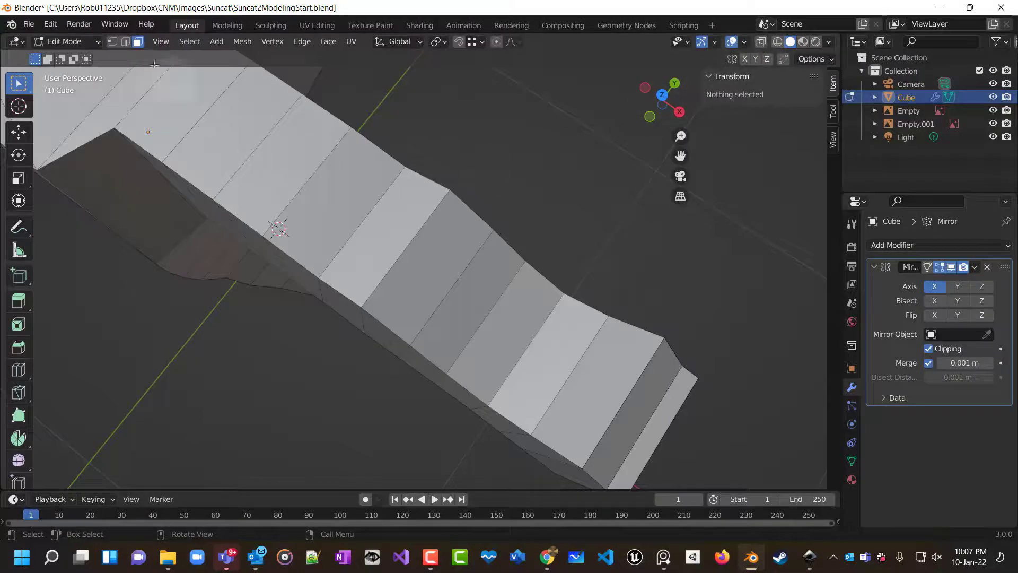
left_click(113, 42)
middle_click_drag(191, 371, 671, 65)
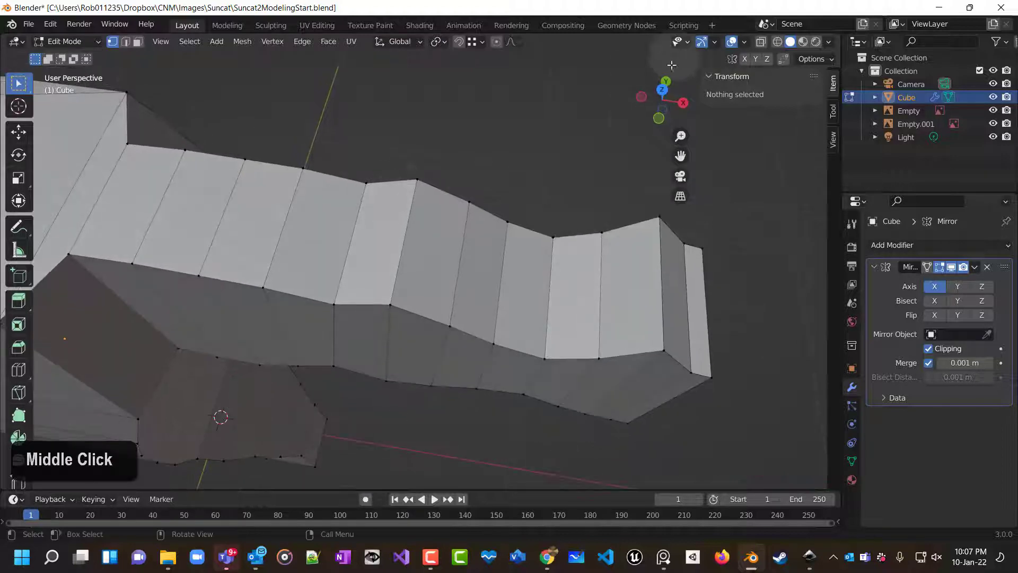
middle_click_drag(365, 234, 369, 245)
left_click(347, 244, "shift")
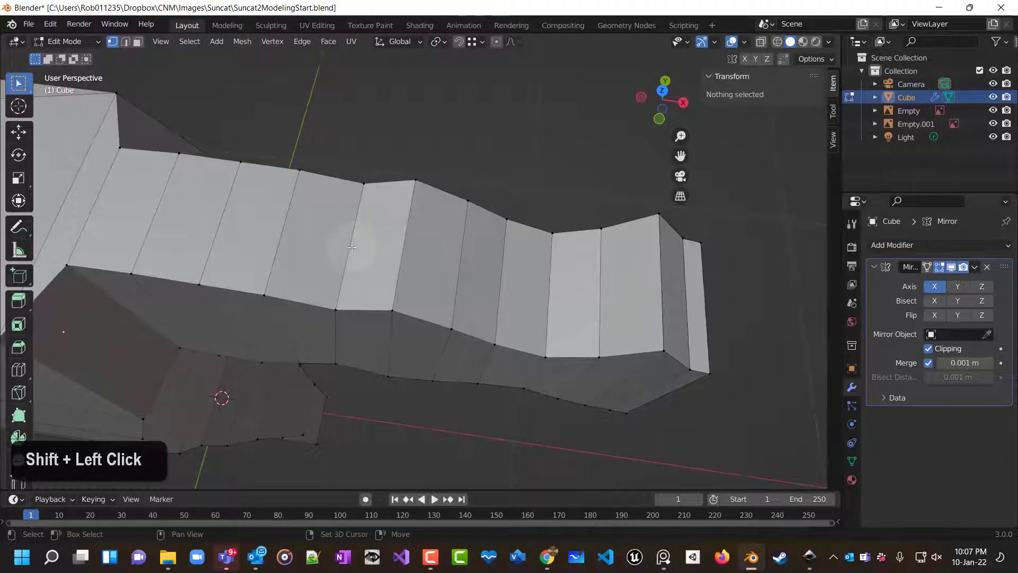
right_click(352, 244, "shift")
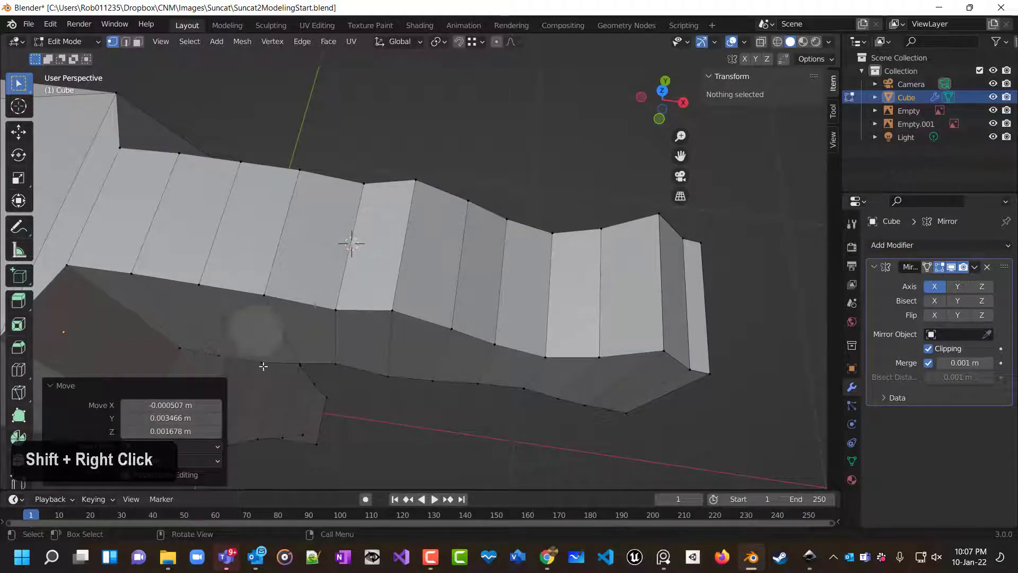
left_click(315, 385)
left_click(335, 305, "alt")
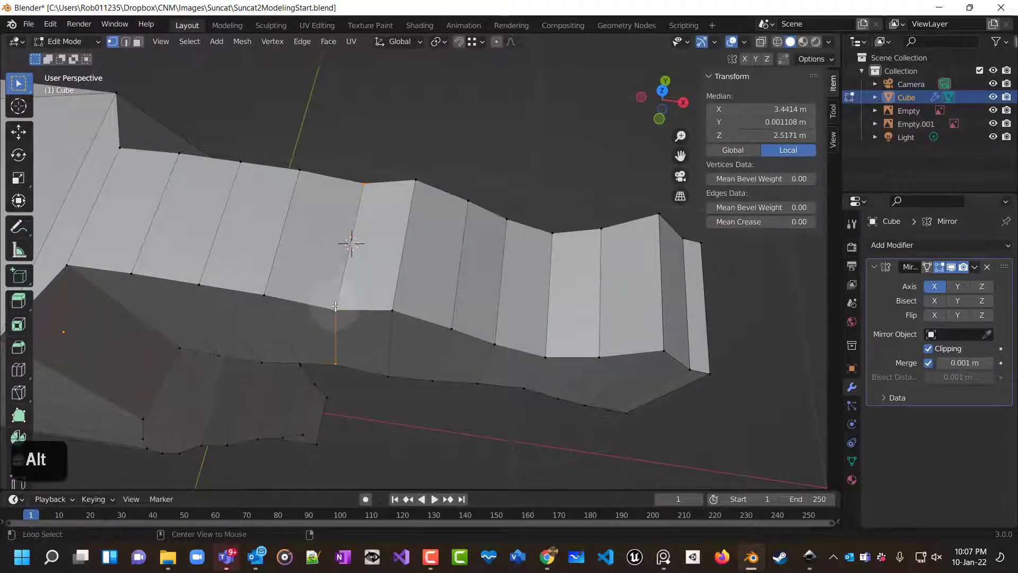
left_click(411, 195, "alt")
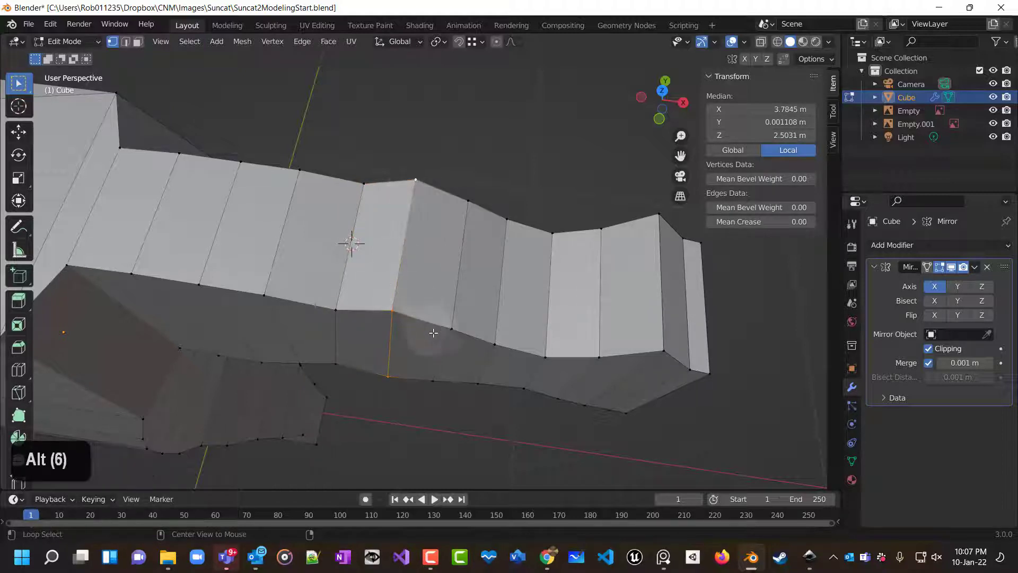
left_click(441, 290, "alt")
left_click(451, 324, "alt")
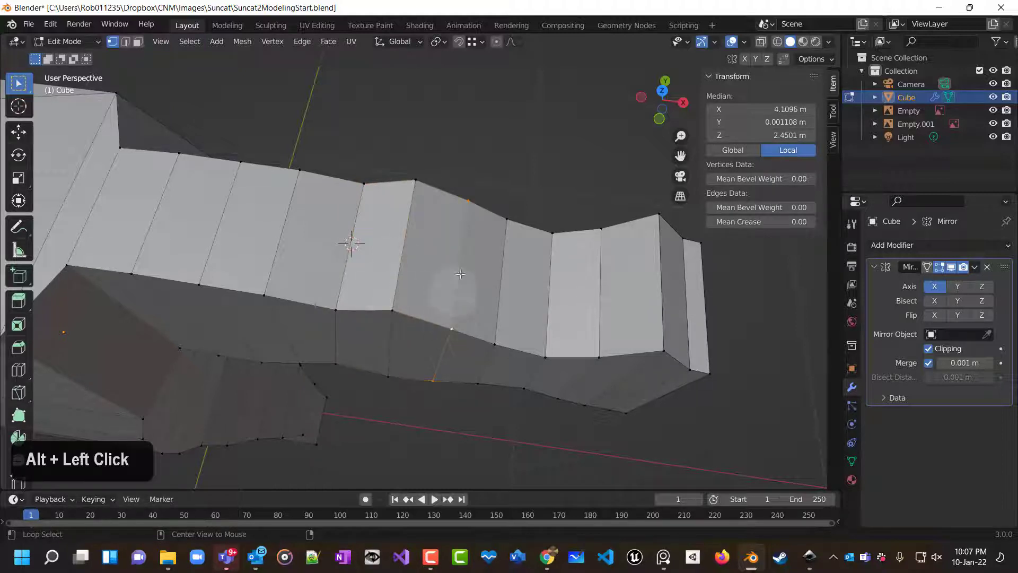
left_click(334, 308, "alt")
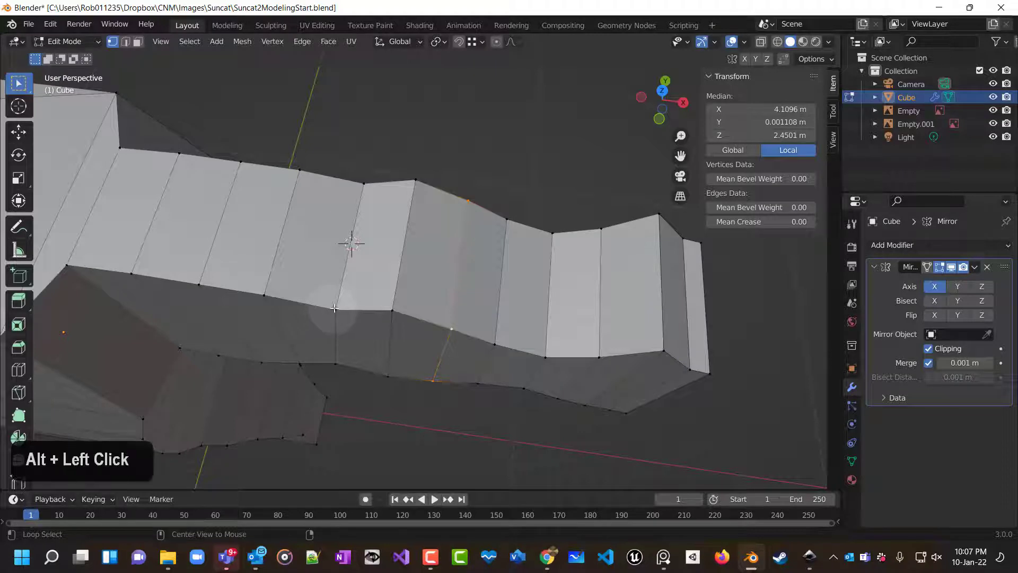
left_click(340, 300, "alt")
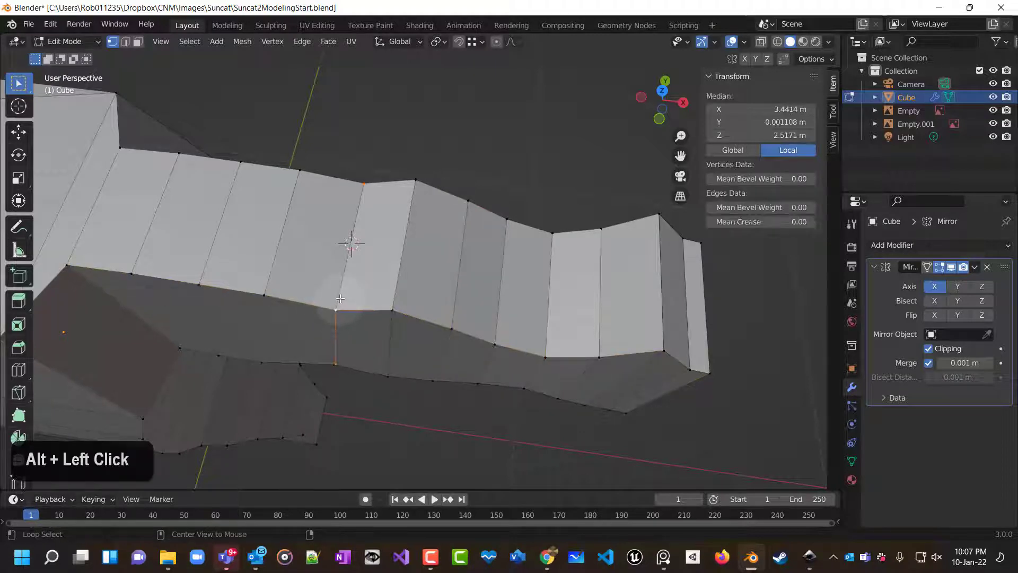
left_click(341, 292, "alt")
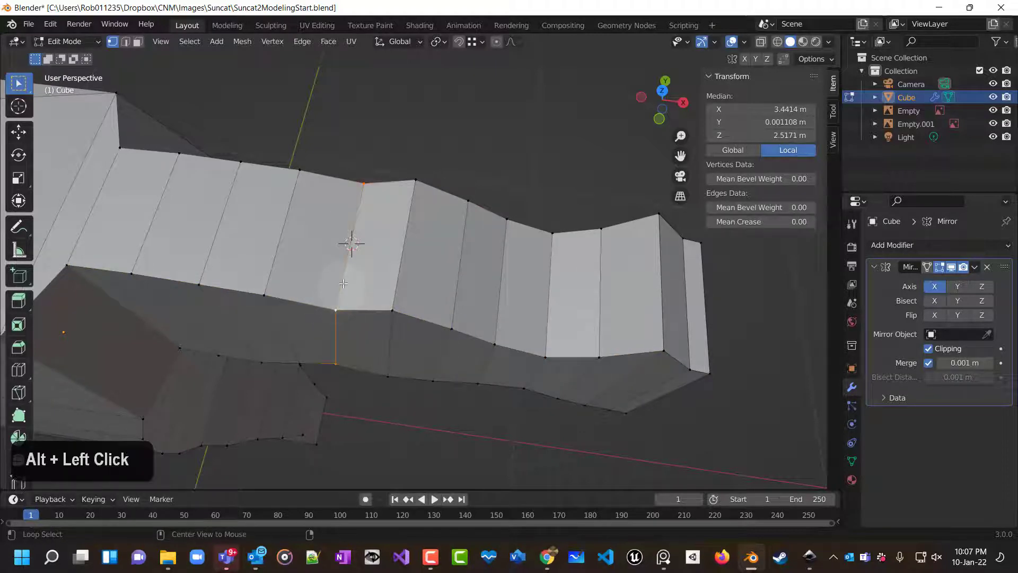
left_click(404, 254, "alt")
left_click(466, 252, "alt")
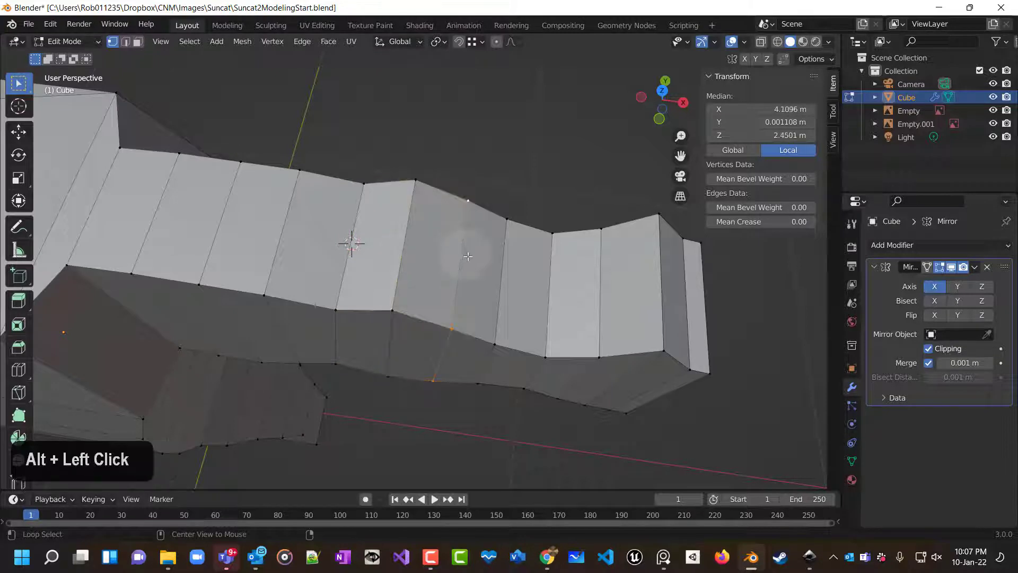
left_click(495, 260, "alt")
left_click(346, 268, "alt")
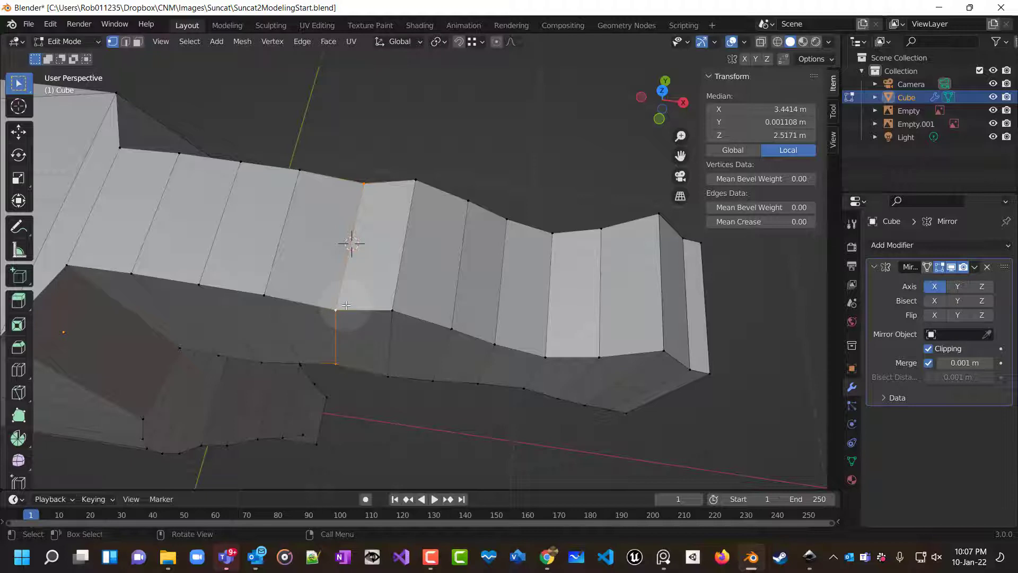
key("s")
key("y")
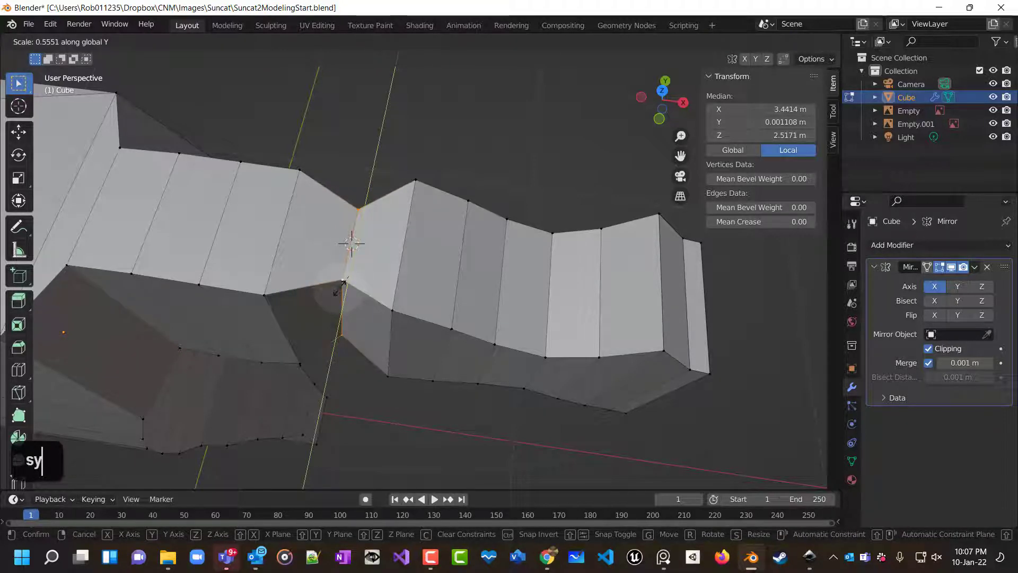
left_click(339, 287)
Scale the upper-arm edge loop next to the elbow to 0.888 along the global Y axis.
key("shift")
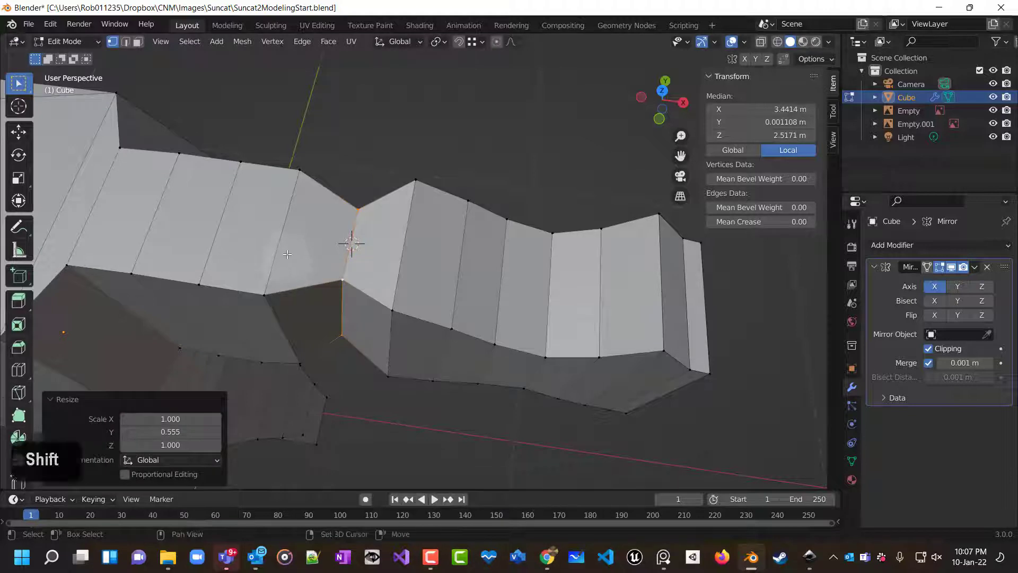
left_click(279, 249, "shift")
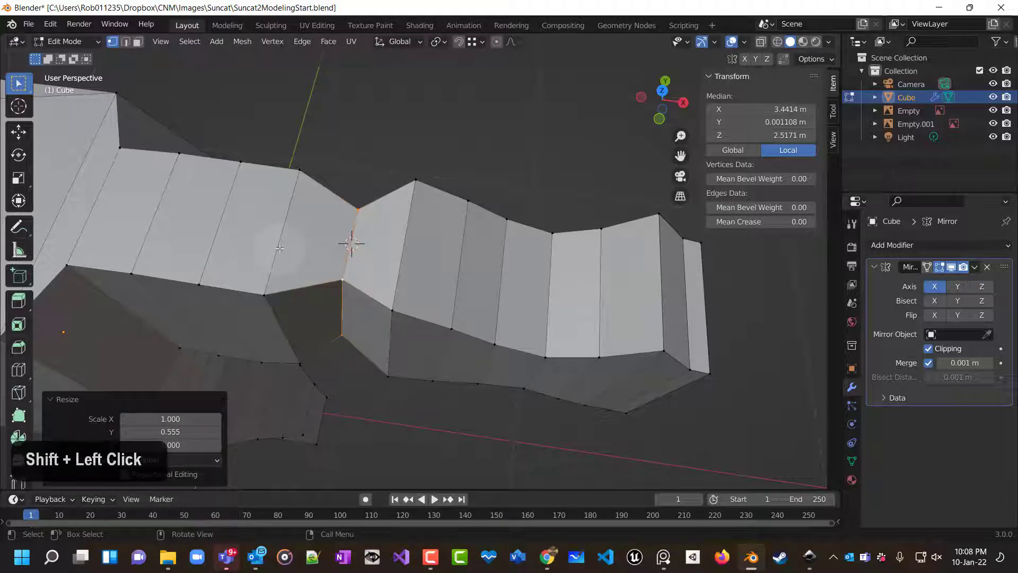
left_click(279, 248, "alt")
key("s")
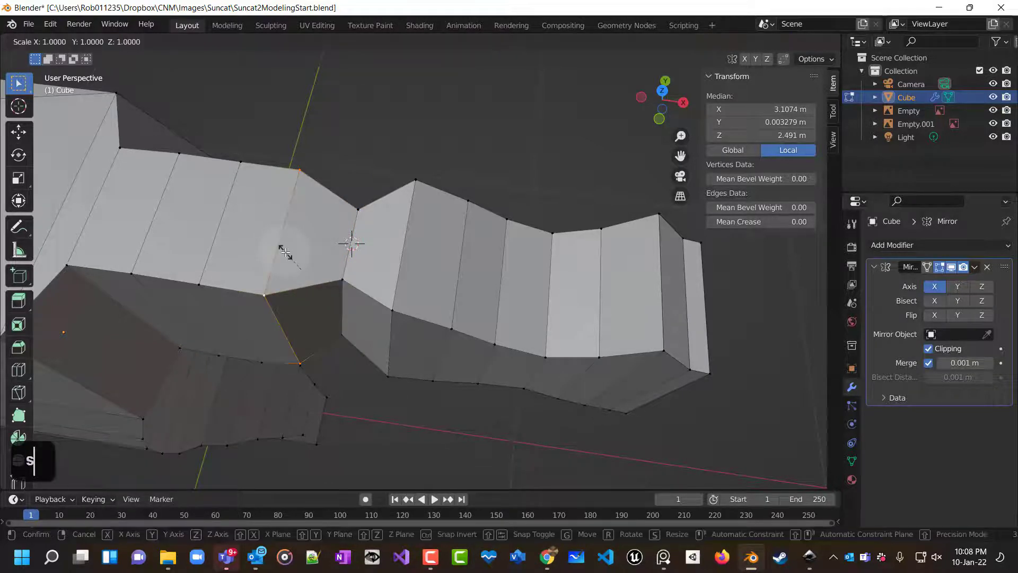
key("y")
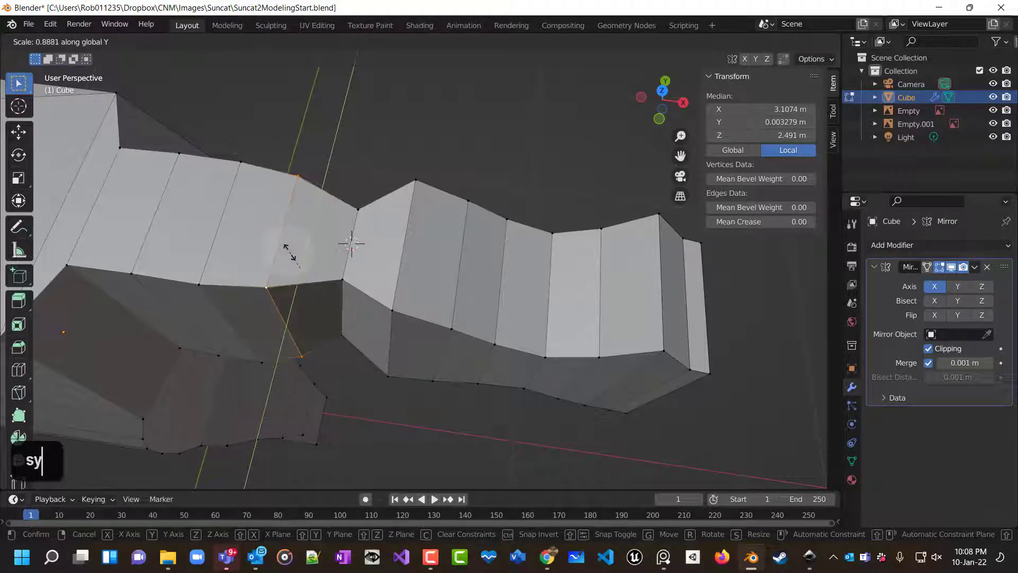
left_click(285, 248)
Scale the next upper-arm edge loop toward the shoulder to 1.119 along the global Y axis.
mouse_move(290, 260)
middle_mouse_down()
mouse_move(280, 303)
mouse_move(244, 221)
mouse_move(277, 179)
mouse_move(300, 233)
mouse_move(265, 270)
mouse_move(424, 282)
mouse_move(325, 291)
mouse_move(363, 272)
mouse_move(297, 249)
middle_mouse_up()
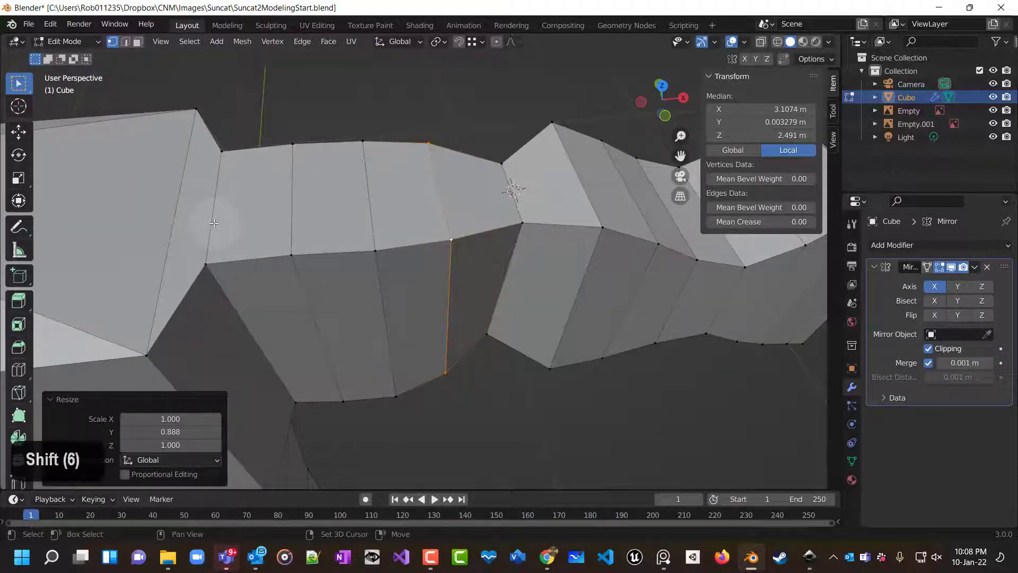
left_click(213, 223, "alt")
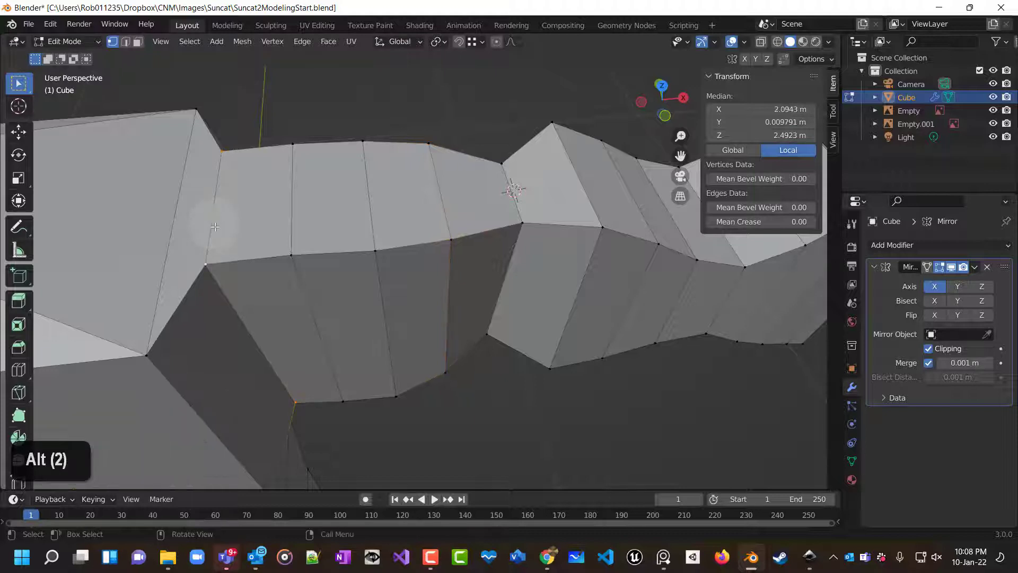
key("s")
key("y")
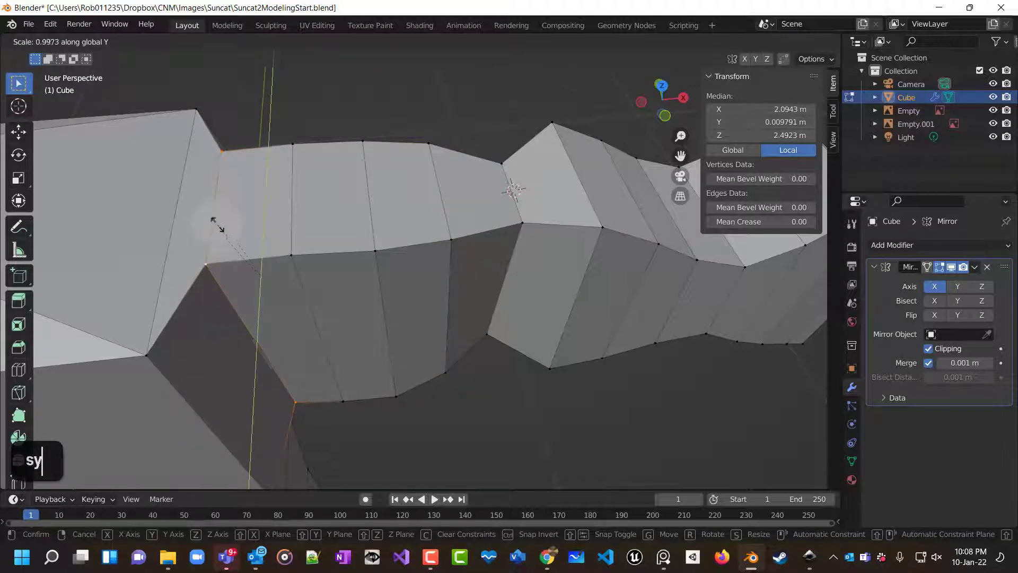
left_click(218, 214)
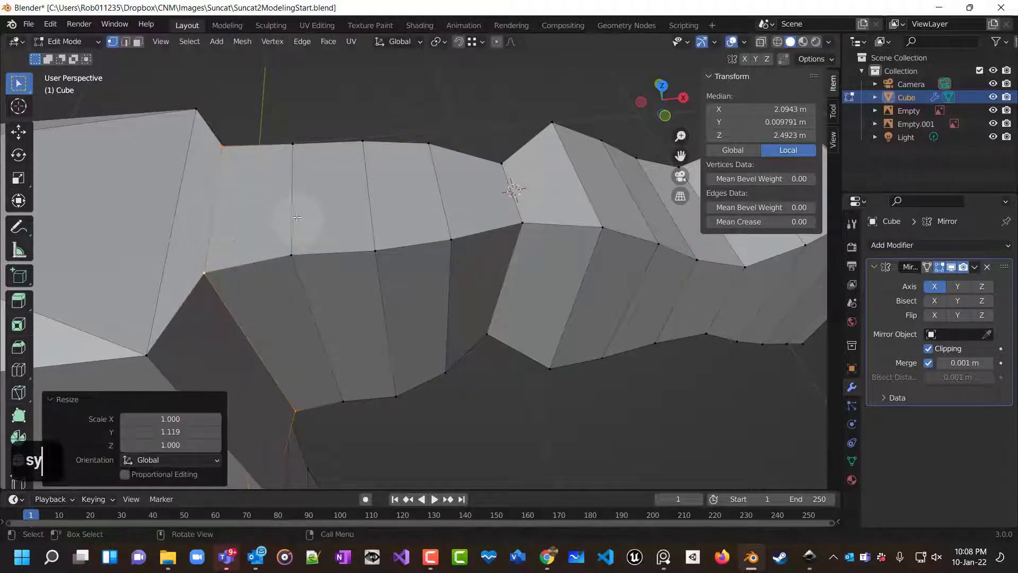
Scale the next upper-arm edge loop toward the shoulder to 1.127 along the global Y axis.
left_click(294, 216, "alt")
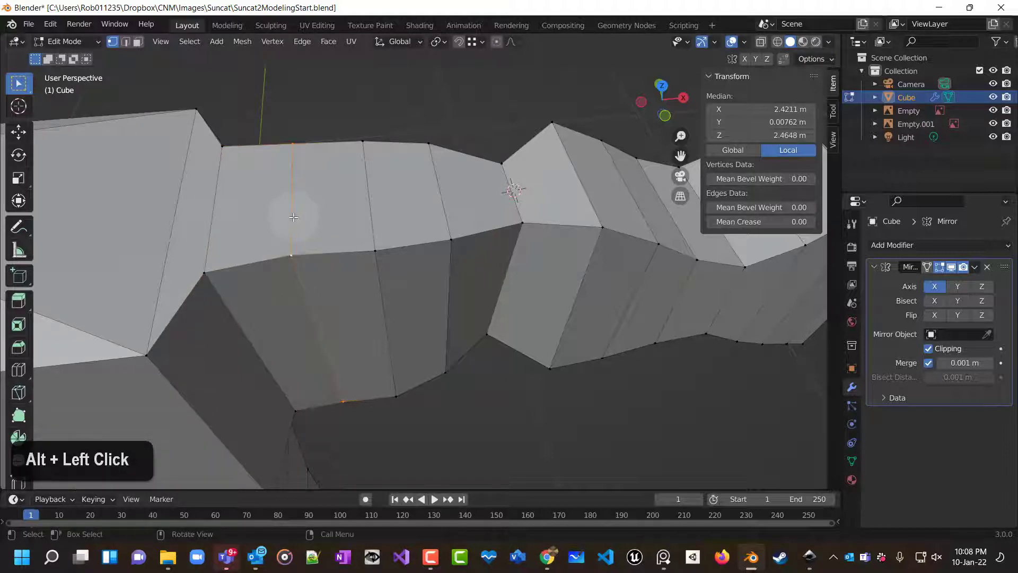
key("s")
key("y")
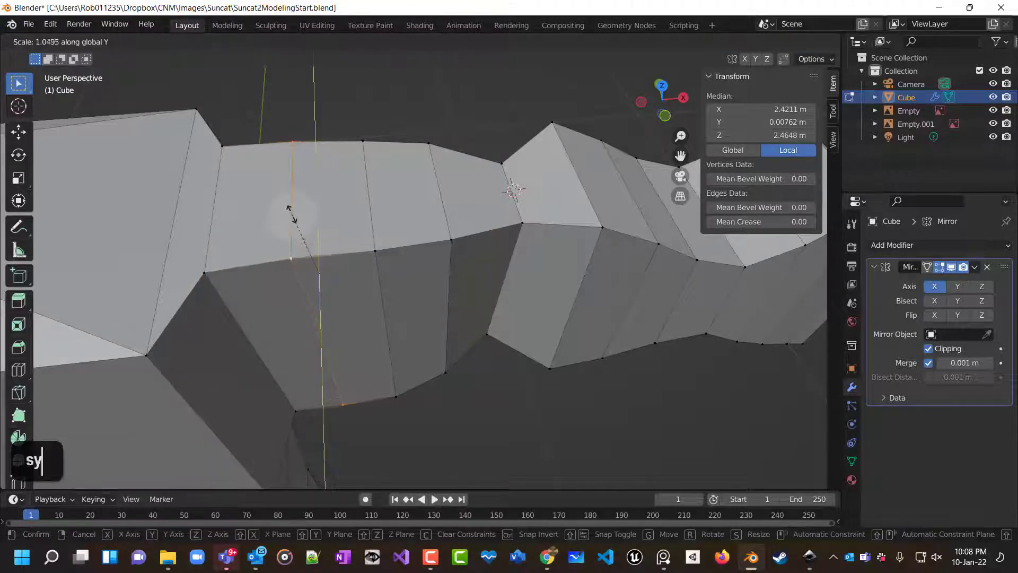
left_click(291, 208)
scroll(466, 277, "down", 2)
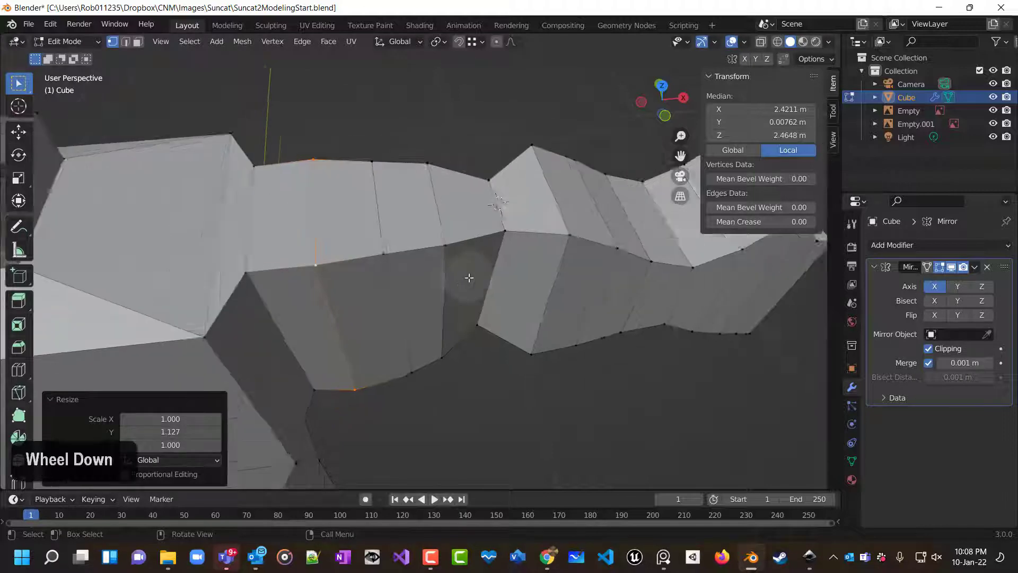
Scale the forearm edge loop next to the elbow to 1.072 along the global Y axis.
middle_click_drag(466, 278, 423, 274)
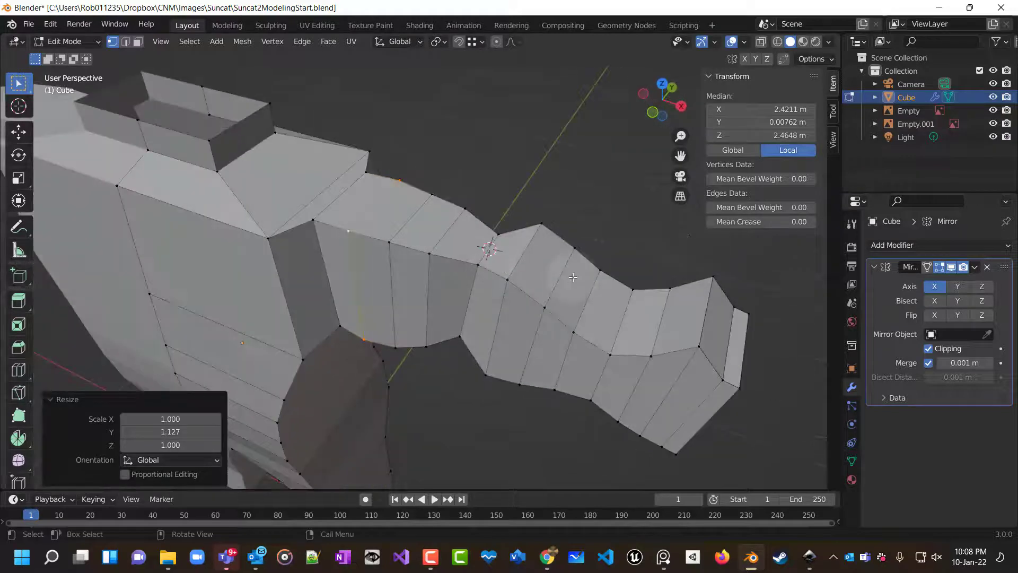
key("shift")
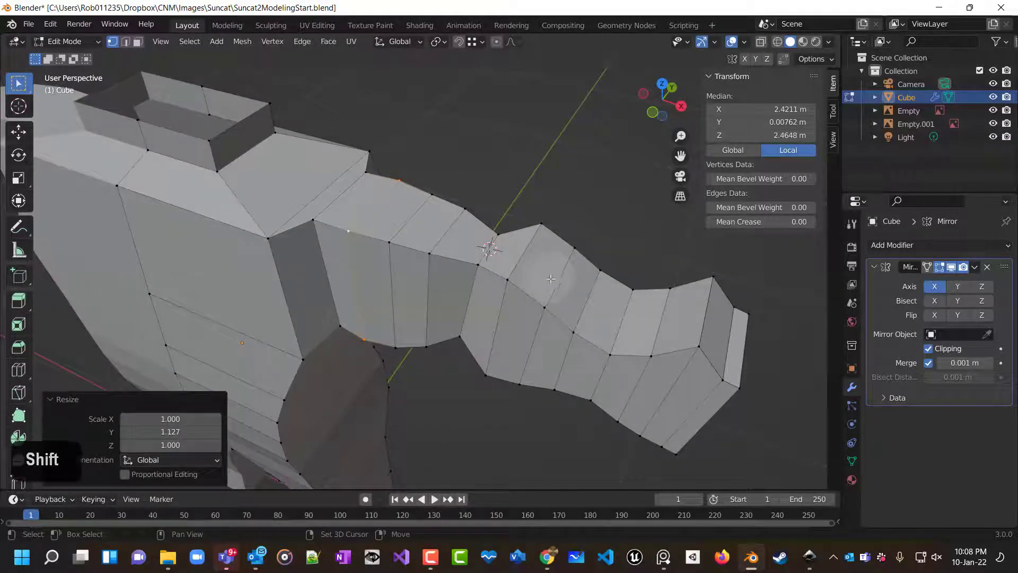
left_click(556, 285, "alt")
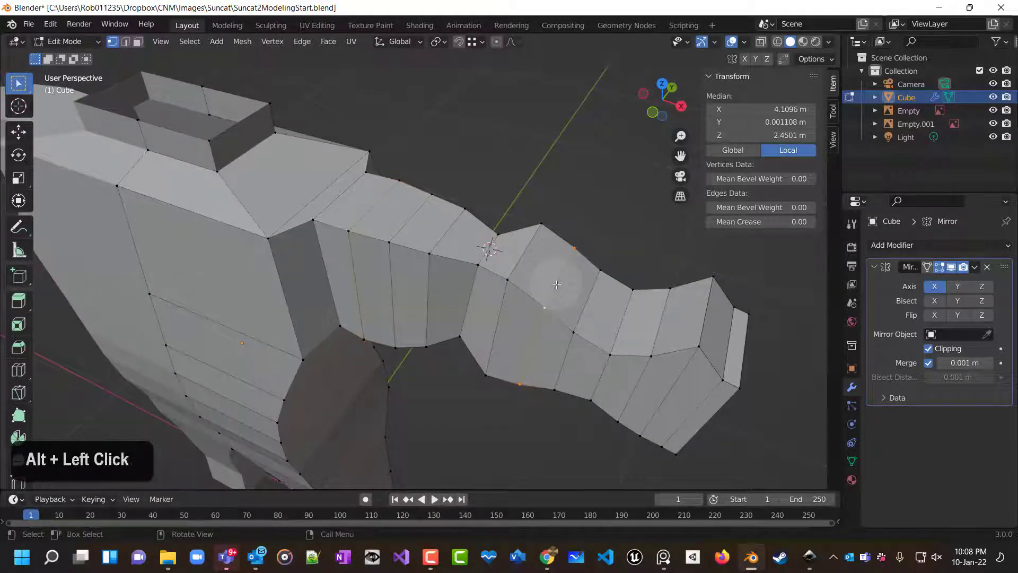
key("s")
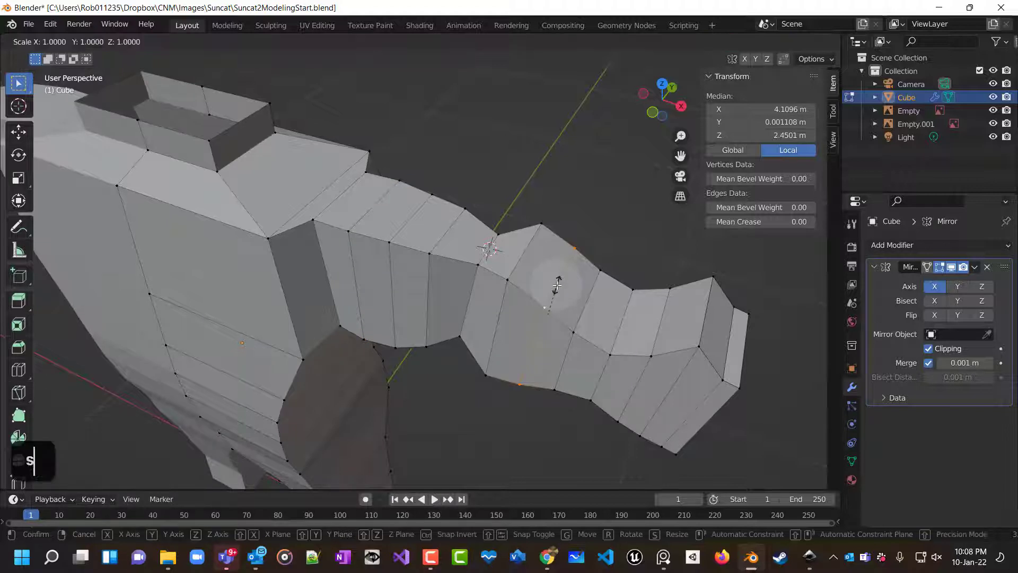
key("y")
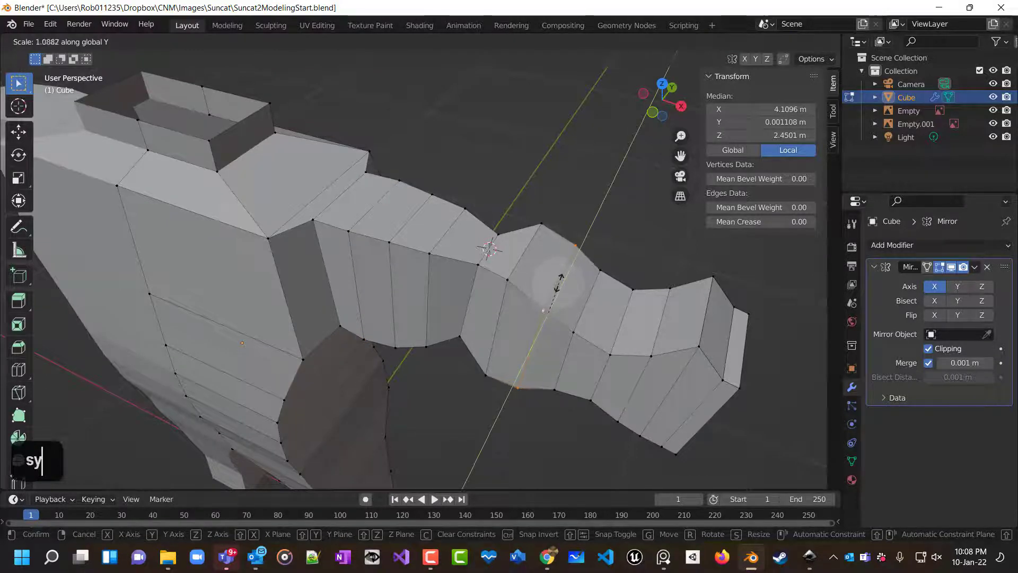
left_click(558, 282)
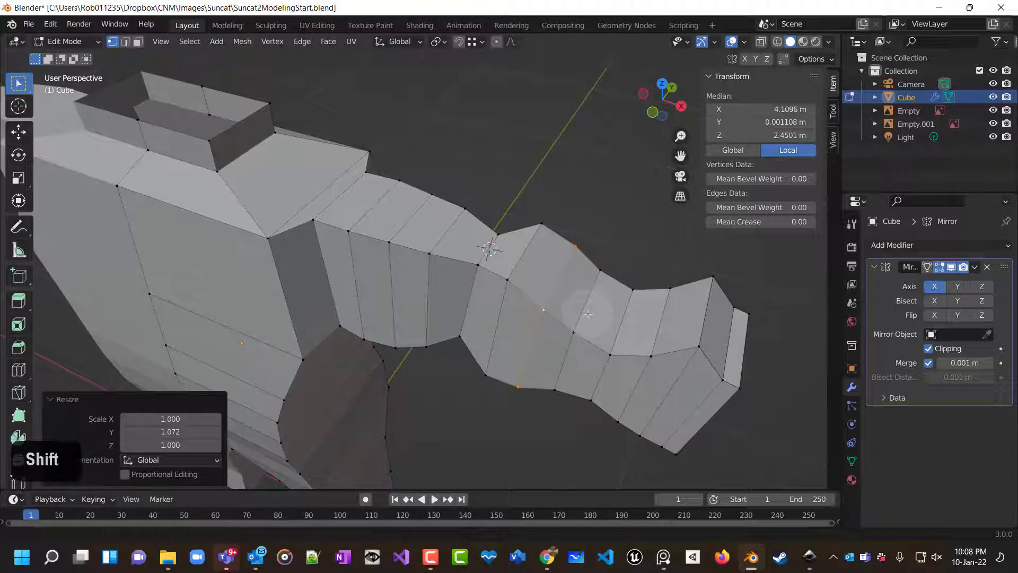
Scale the upper-arm edge loop nearest the elbow to 1.191 along the global Y axis.
scroll(588, 313, "left", 2, "shift")
scroll(556, 317, "down", 1)
scroll(556, 317, "up", 2, "shift")
middle_click_drag(530, 318, 469, 300)
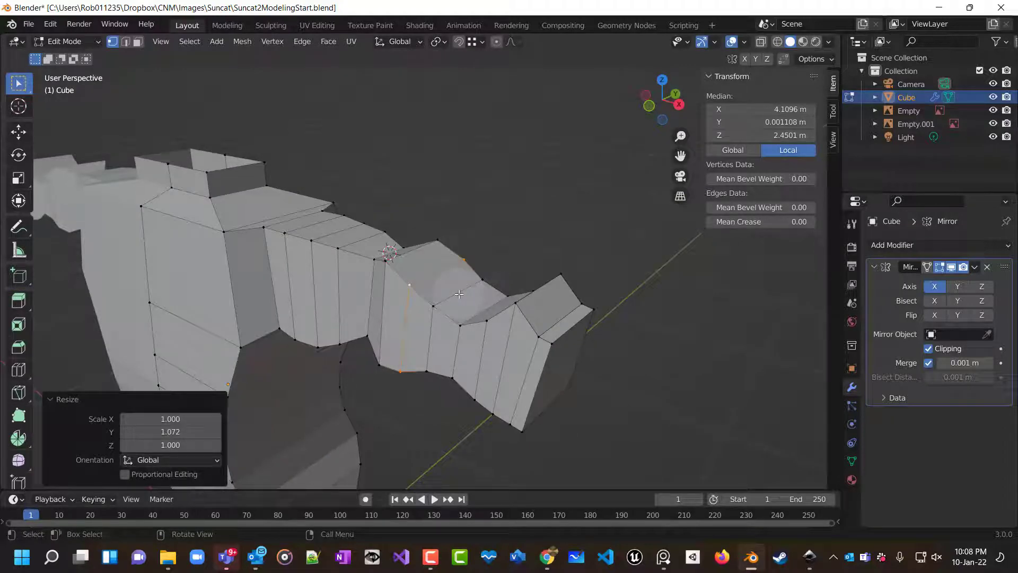
middle_click_drag(326, 240, 313, 347)
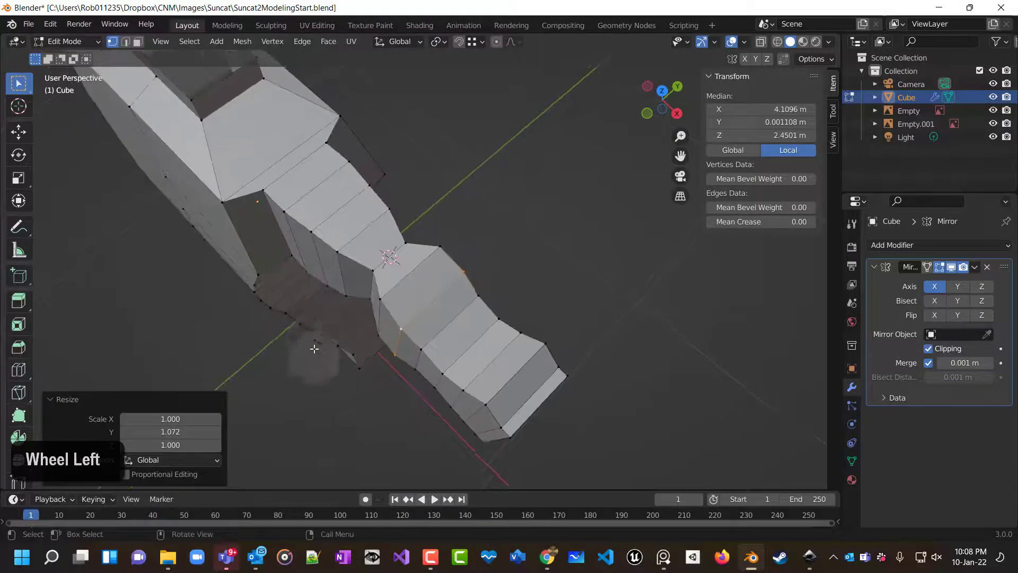
left_click(337, 209, "alt")
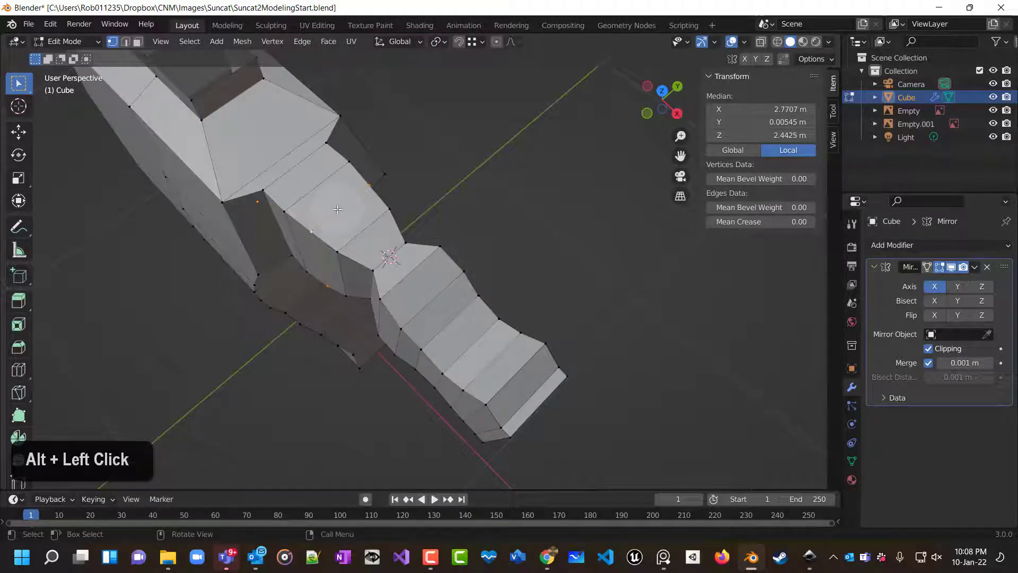
key("s")
key("y")
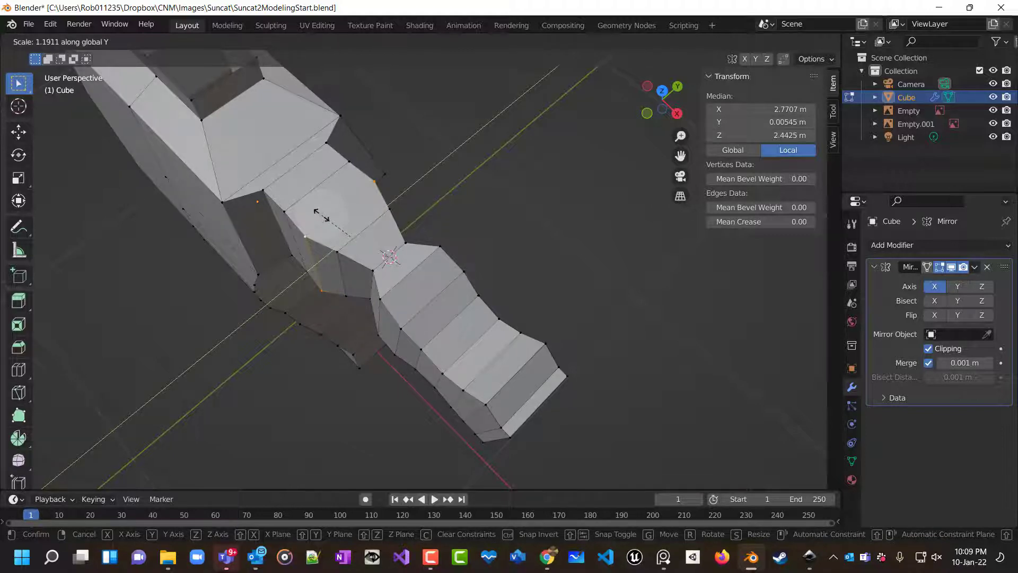
left_click(321, 215)
Rescale the upper-arm edge loop toward the shoulder to 1.095 along the global Y axis.
mouse_move(323, 212)
middle_mouse_down()
mouse_move(412, 188)
mouse_move(441, 124)
mouse_move(392, 180)
mouse_move(313, 199)
middle_mouse_up()
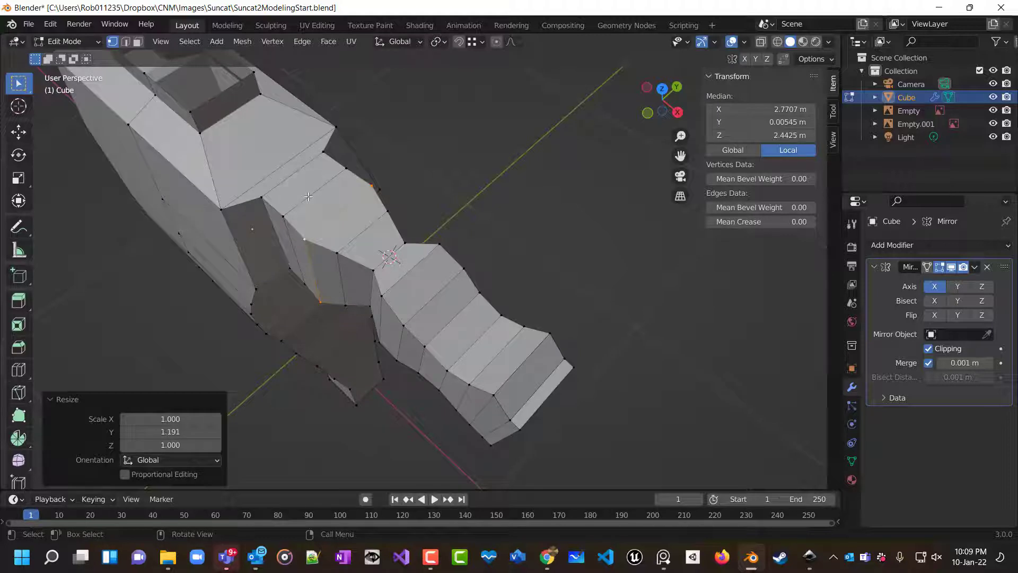
left_click(308, 196, "alt")
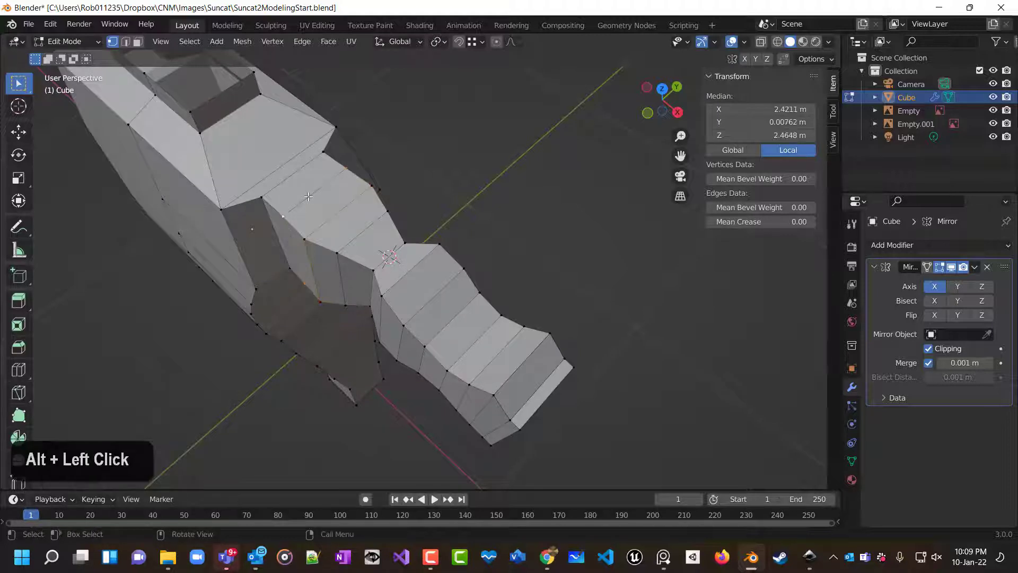
key("s")
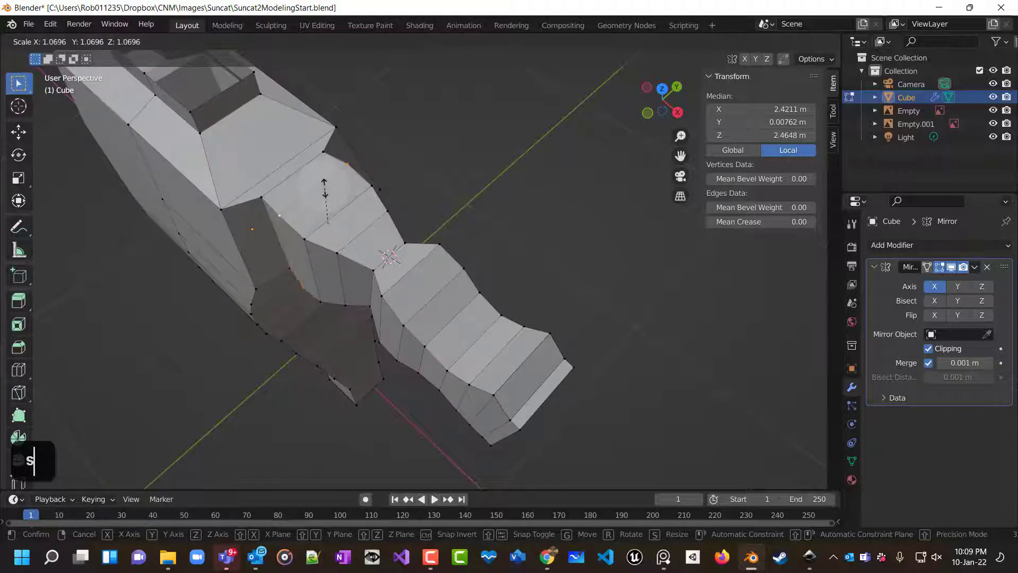
key("y")
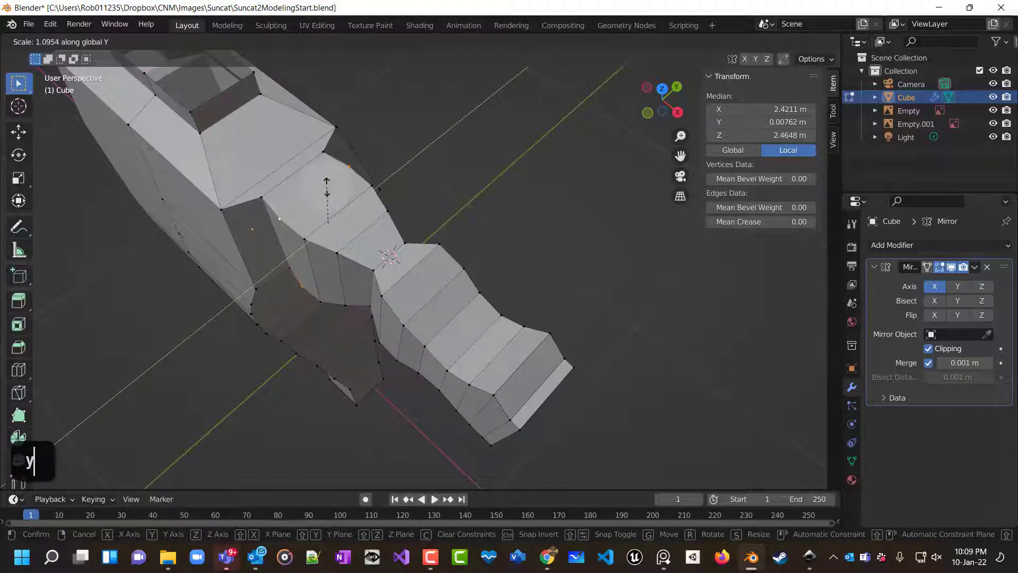
left_click(326, 192)
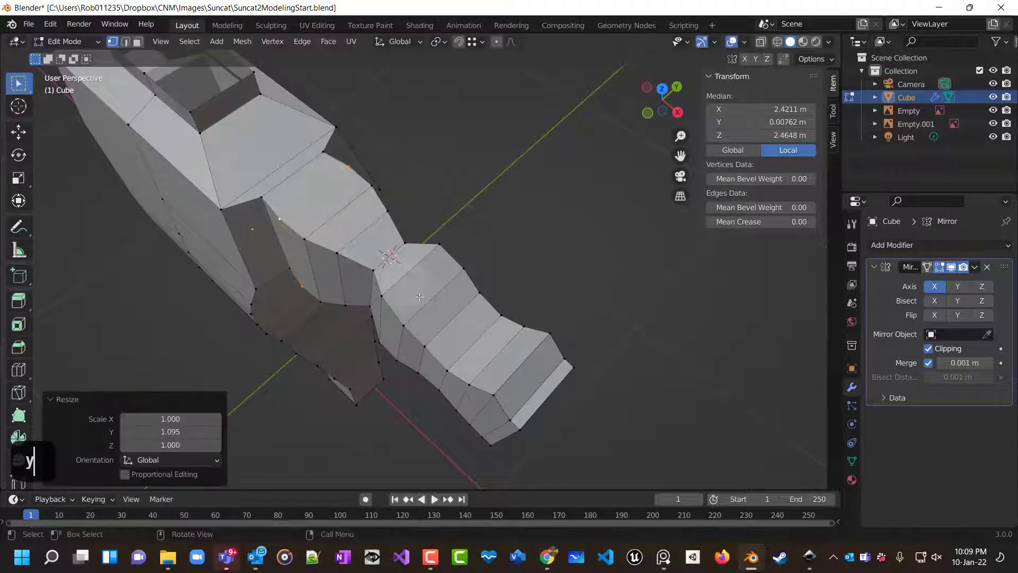
Scale the middle forearm edge loop to 0.939 along the global Y axis.
left_click(440, 327, "alt")
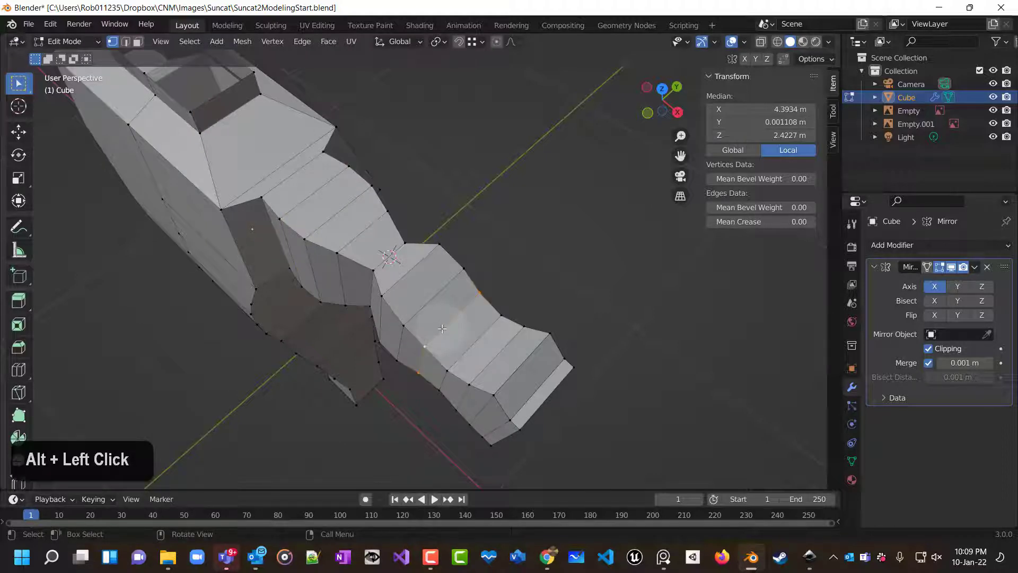
key("s")
key("y")
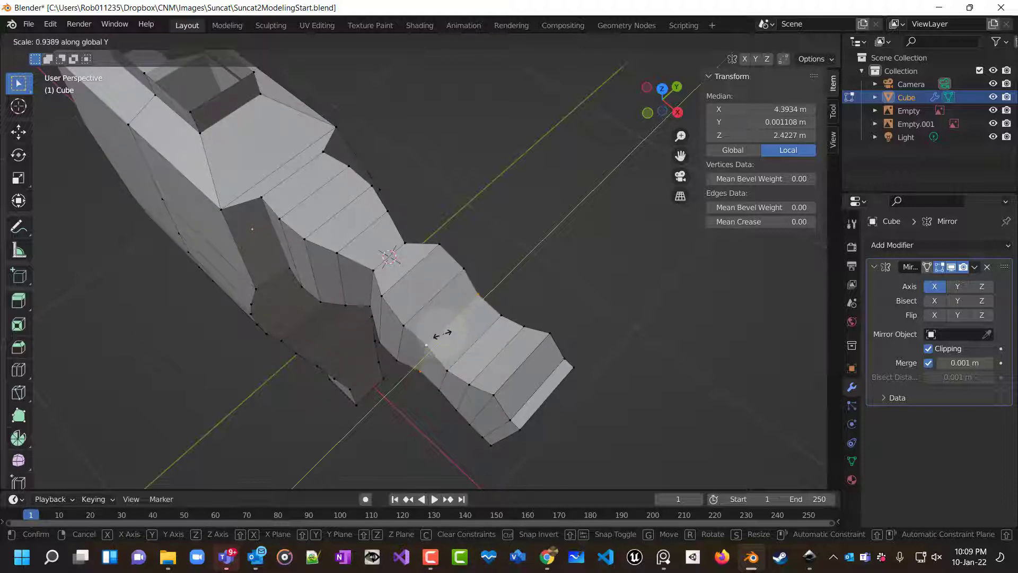
left_click(442, 334)
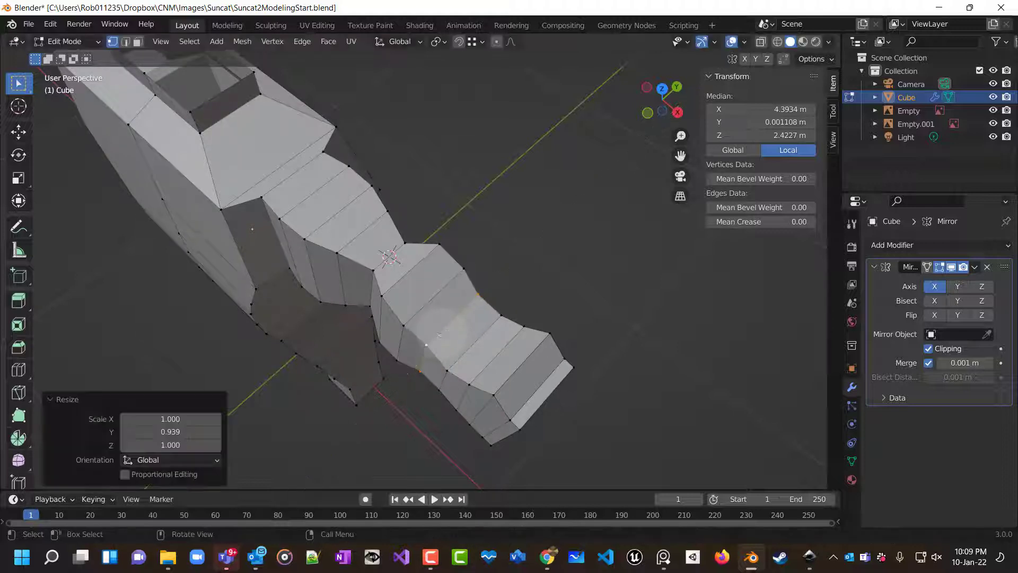
left_click(465, 348, "alt")
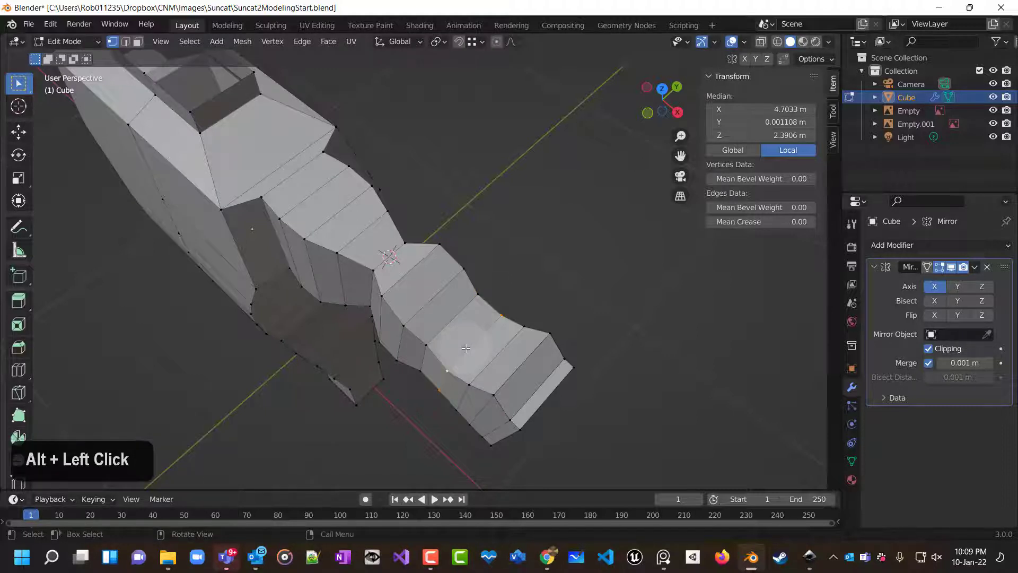
key("y")
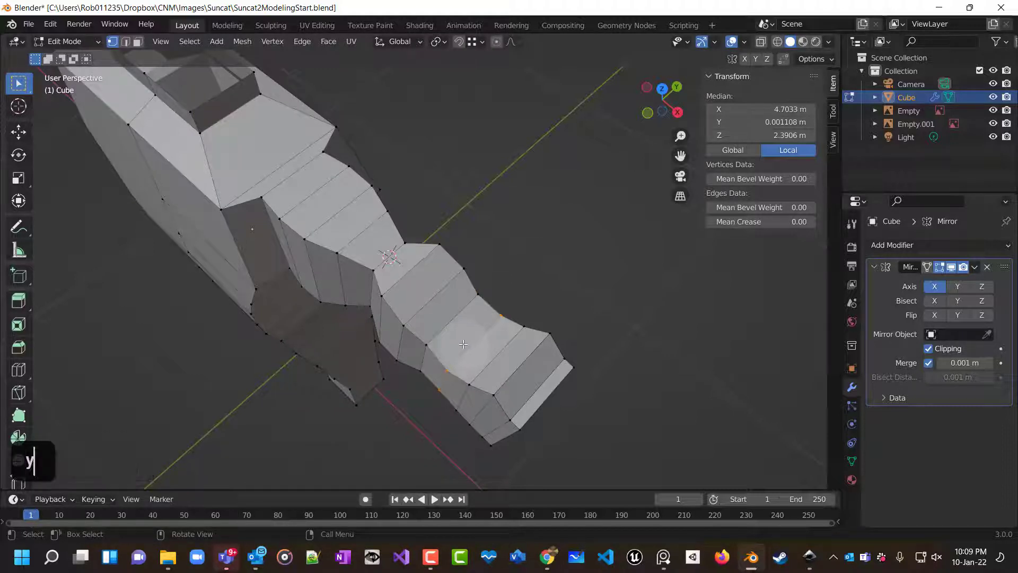
left_click(467, 348)
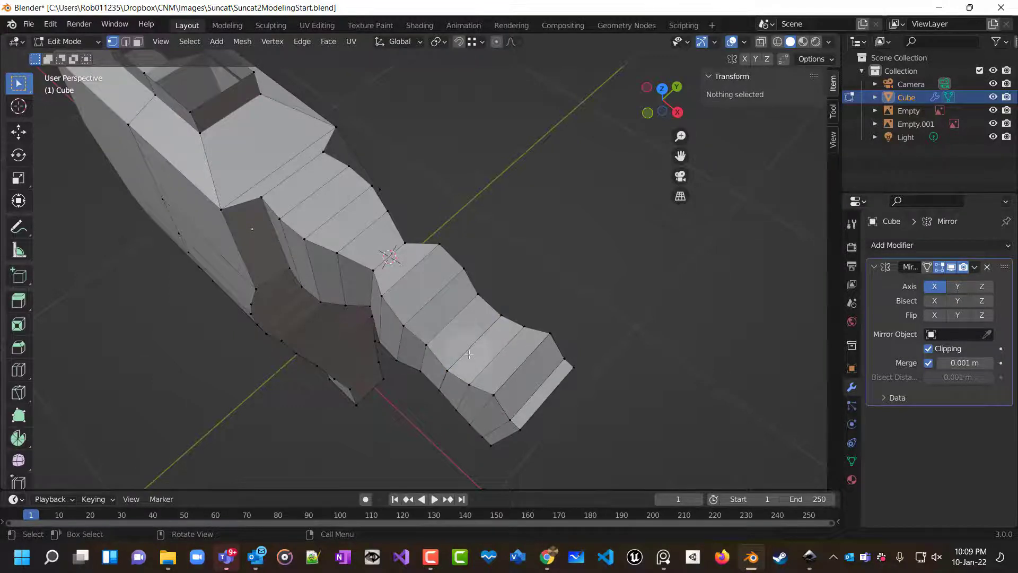
Try scaling the outer forearm edge loop to 0.381 along the global Y axis, then undo it.
left_click(448, 368, "alt")
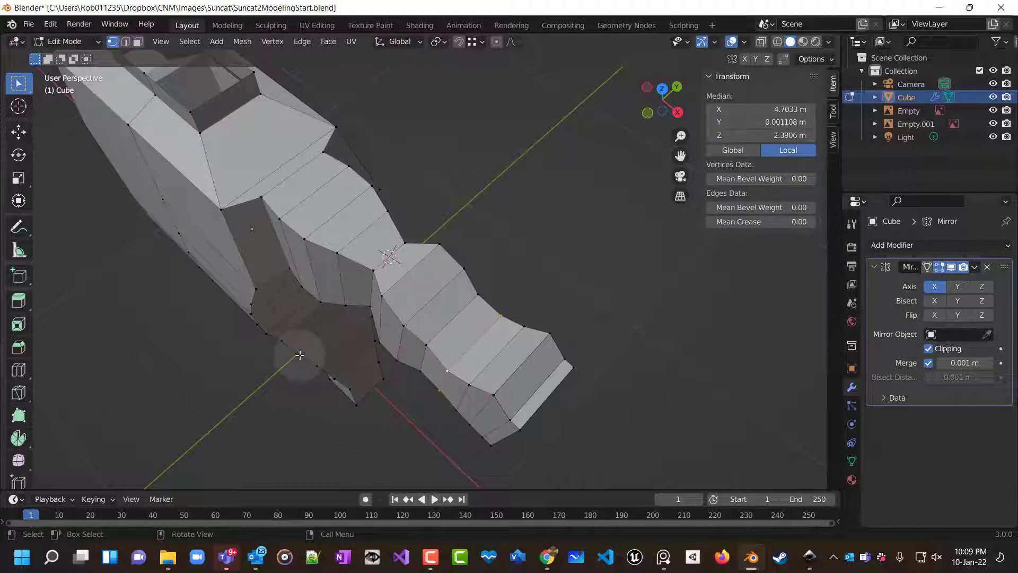
key("s")
key("y")
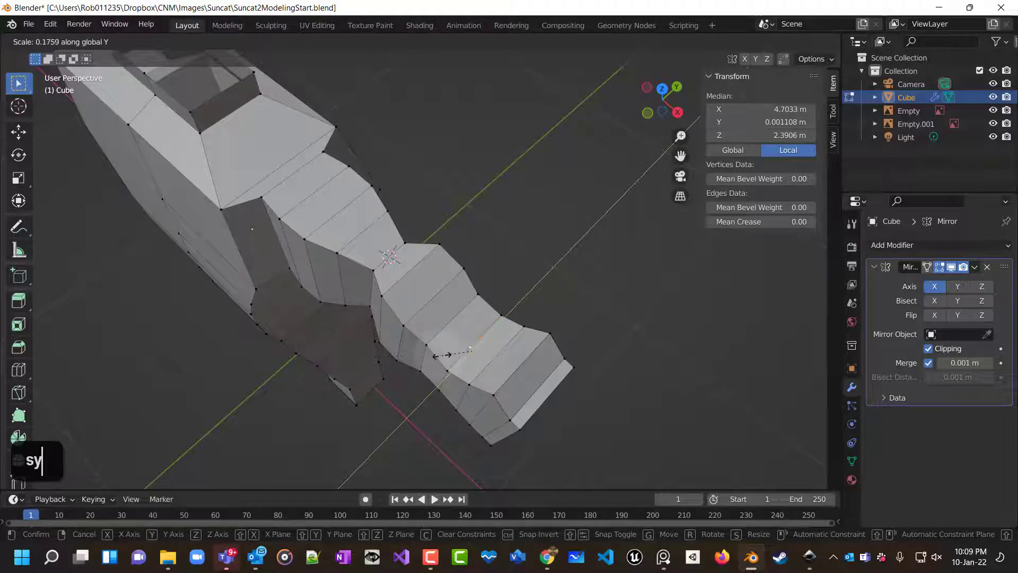
left_click(392, 360)
middle_click_drag(392, 361, 477, 362)
scroll(536, 345, "up", 5)
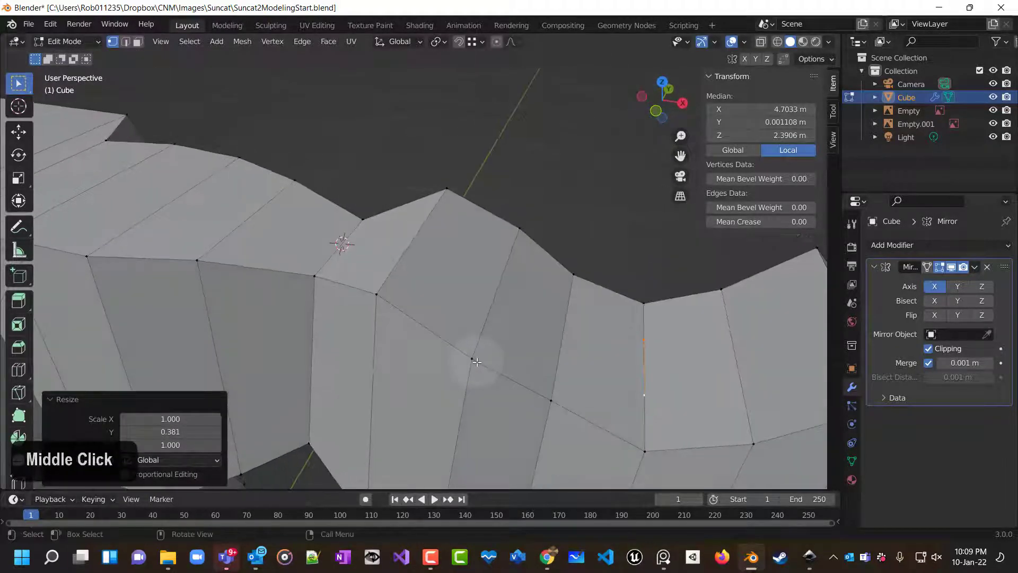
key("ctrl+z")
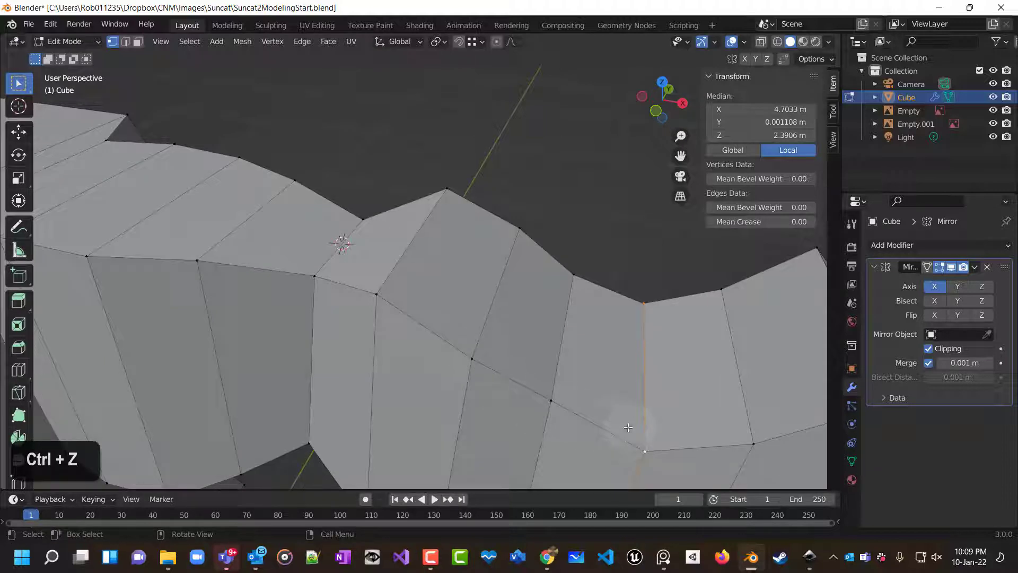
Turn on X-ray and merge a pair of vertices at the inner elbow at their center.
scroll(628, 427, "down", 3)
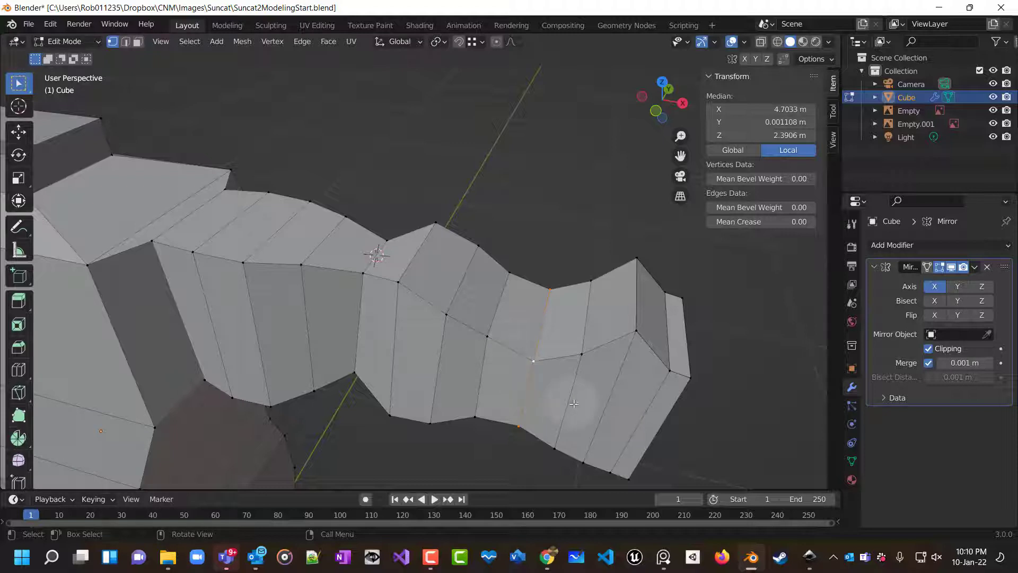
left_click(761, 41)
middle_click_drag(577, 386, 551, 382)
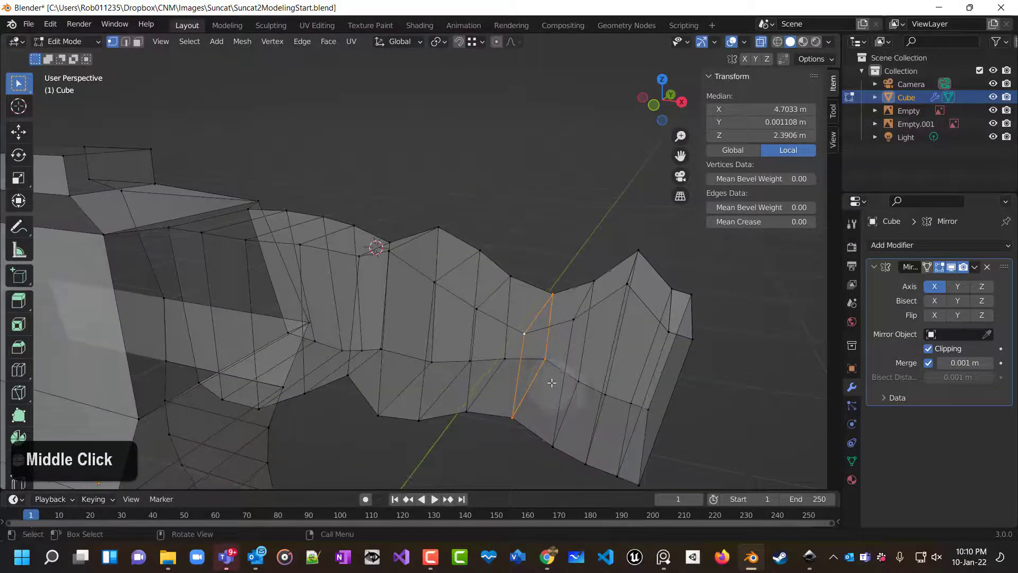
left_click(550, 381)
left_click(522, 333, "shift")
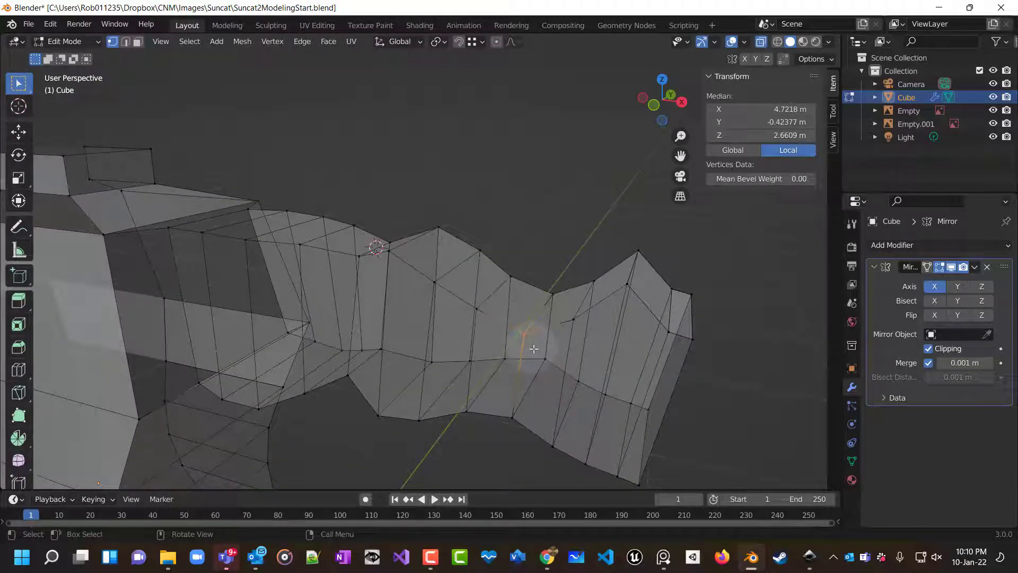
key("m")
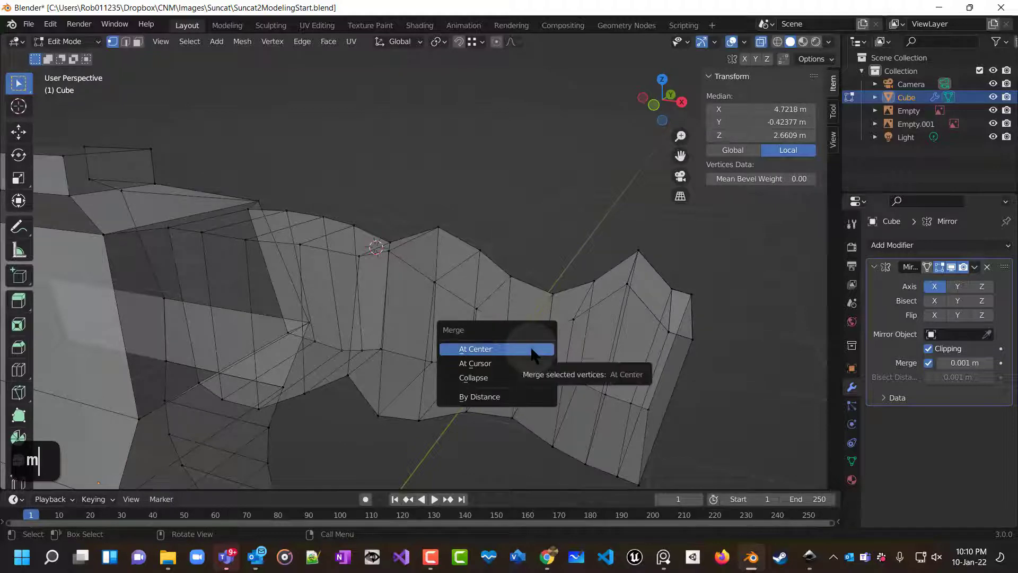
left_click(533, 353)
Merge three more elbow vertex pairs at their center to tidy the elbow crease.
key("m")
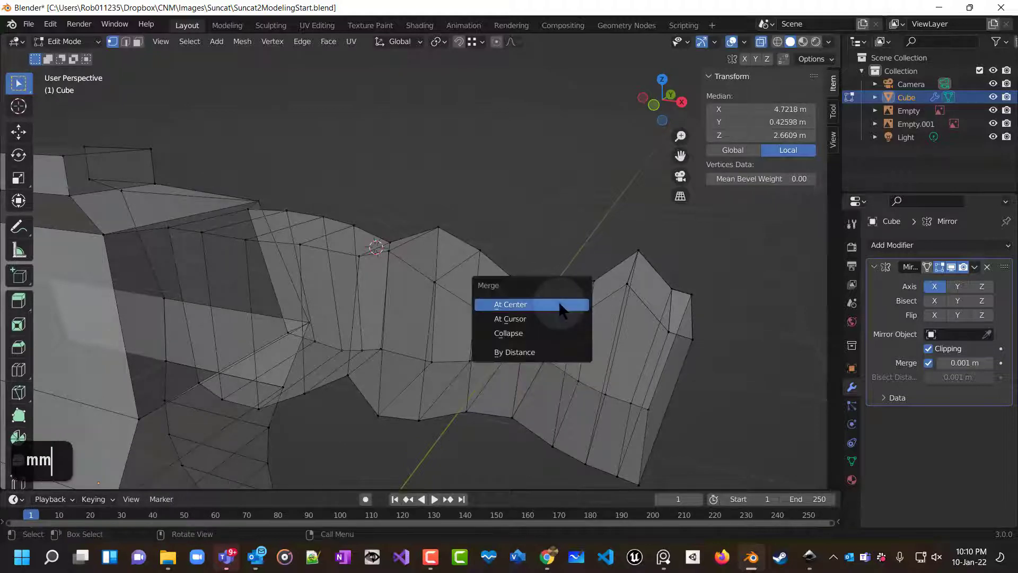
left_click(559, 300)
key("m")
left_click(546, 371)
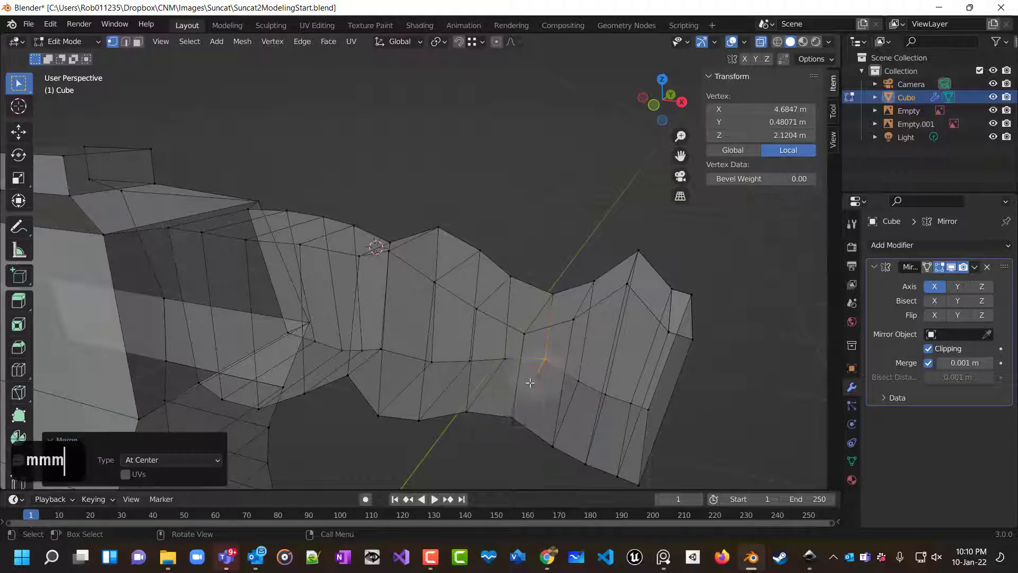
key("m")
left_click(519, 430)
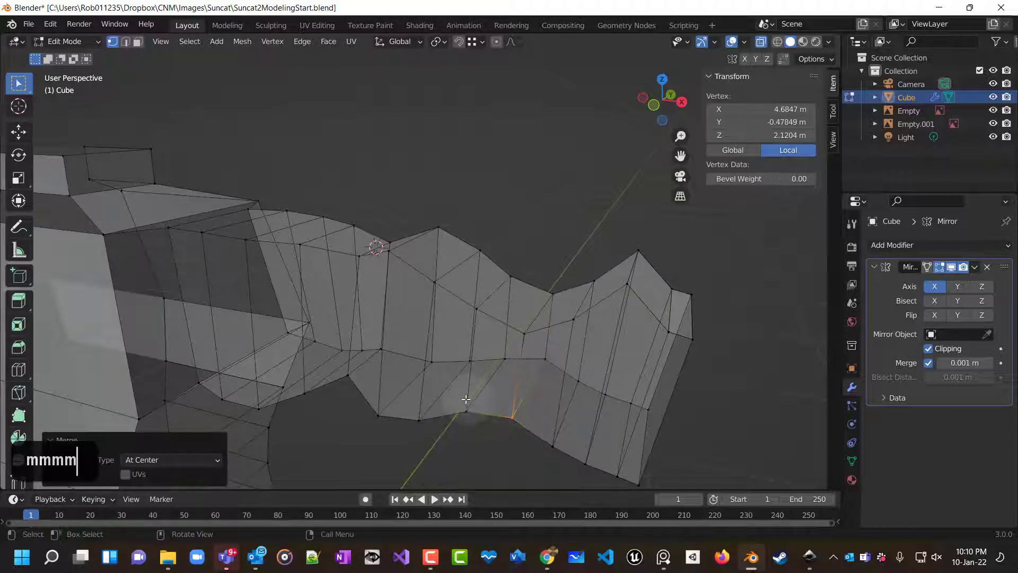
Merge two more vertex pairs under the elbow at their center.
key("m")
left_click(465, 422)
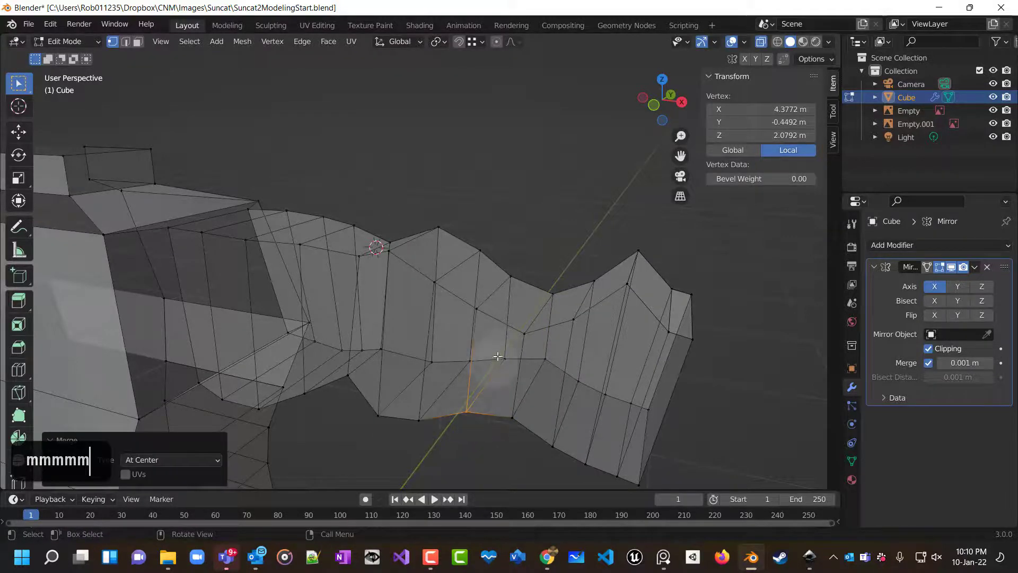
key("m")
left_click(484, 366)
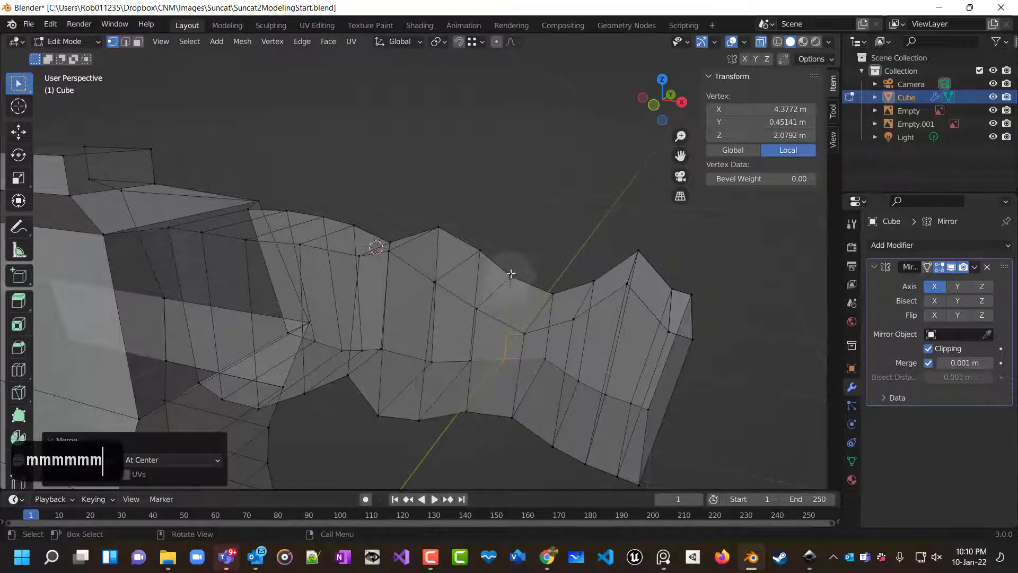
key("m")
left_click(501, 298)
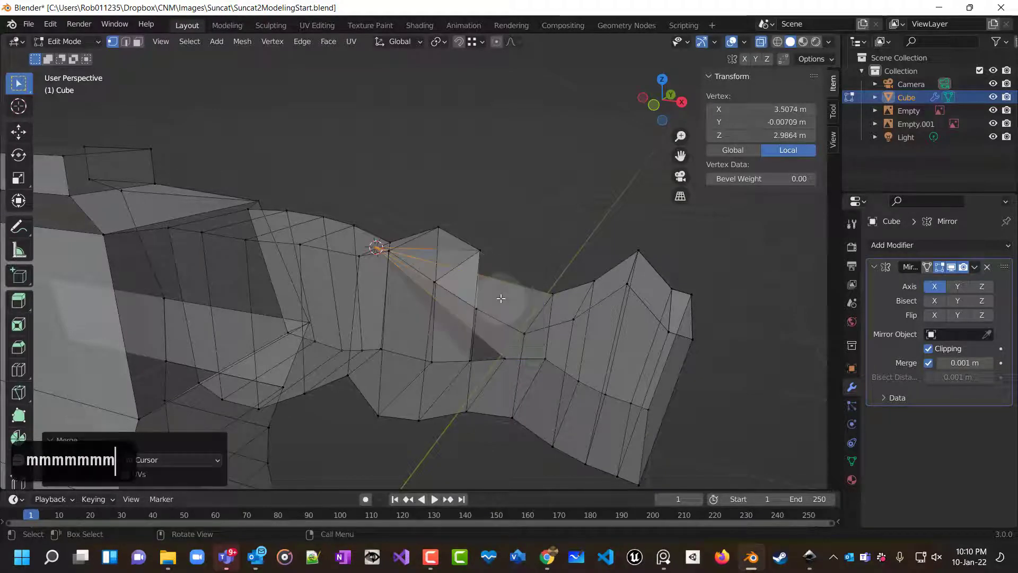
key("ctrl+z")
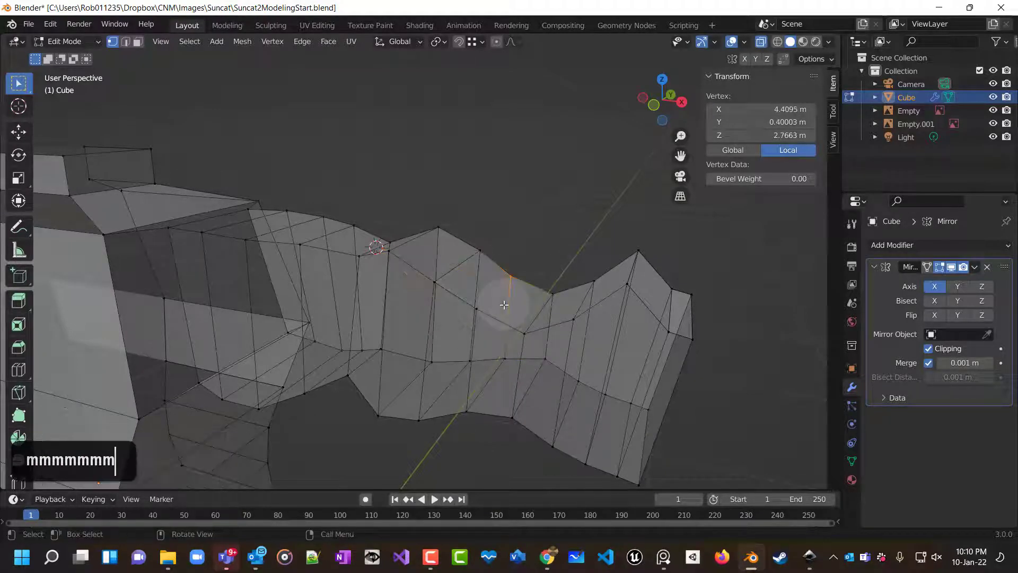
Merge three vertex pairs along the underside of the forearm at their center.
key("m")
left_click(501, 284)
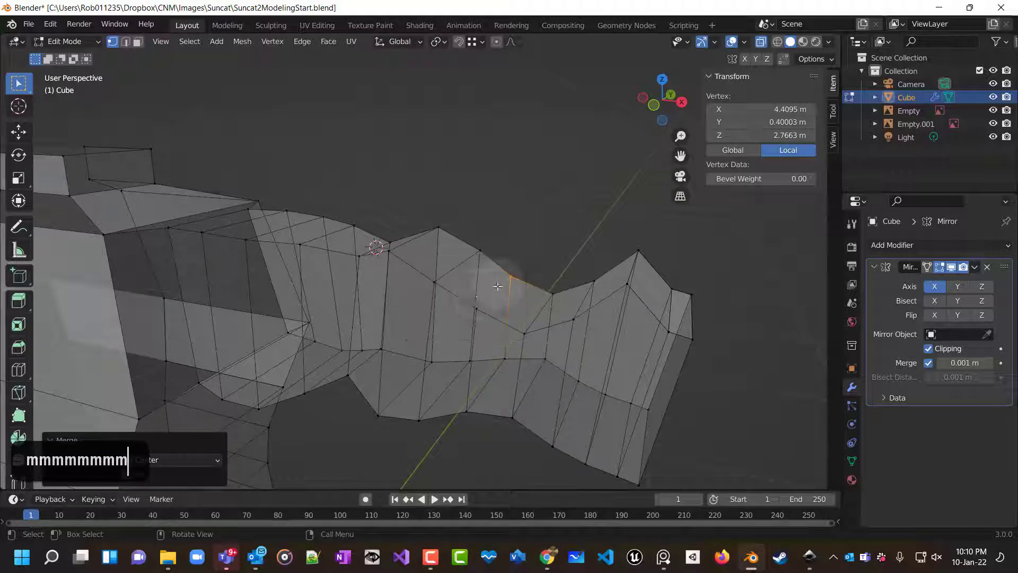
left_click_drag(468, 294, 490, 326)
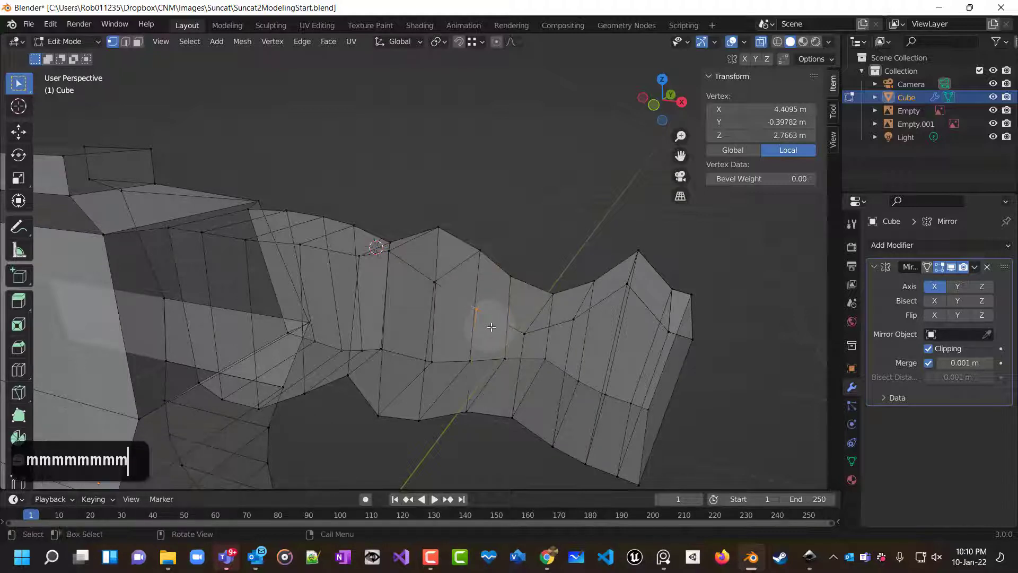
key("m")
left_click(493, 329)
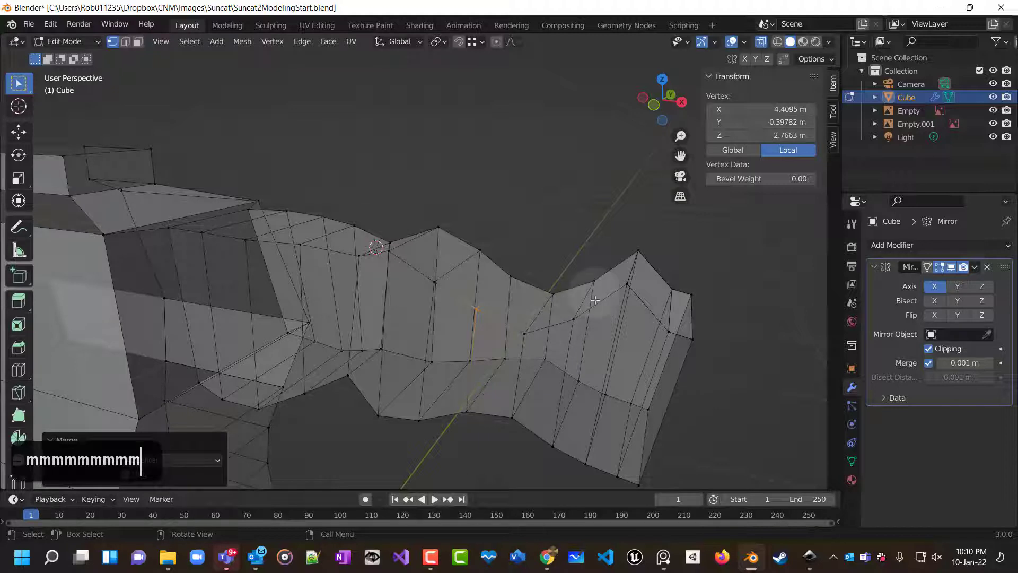
key("m")
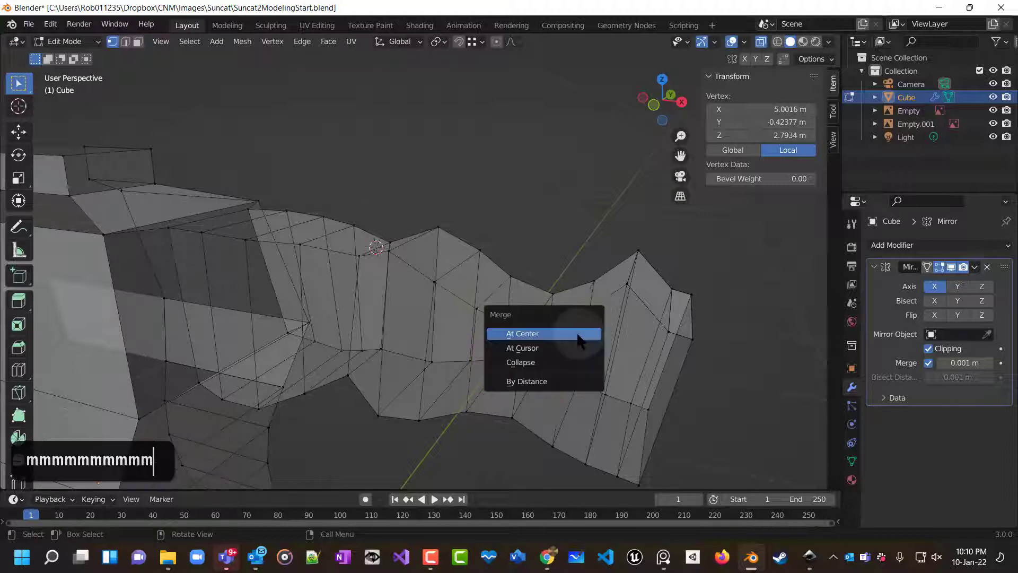
left_click(578, 333)
Merge three more forearm vertex pairs toward the wrist at their center.
key("m")
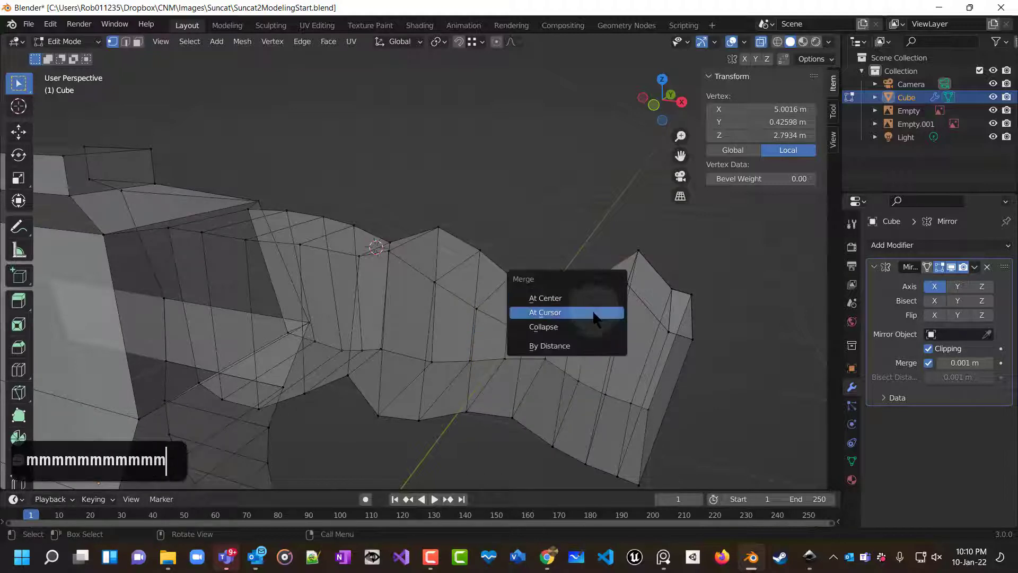
left_click(594, 297)
left_click(578, 381)
key("m")
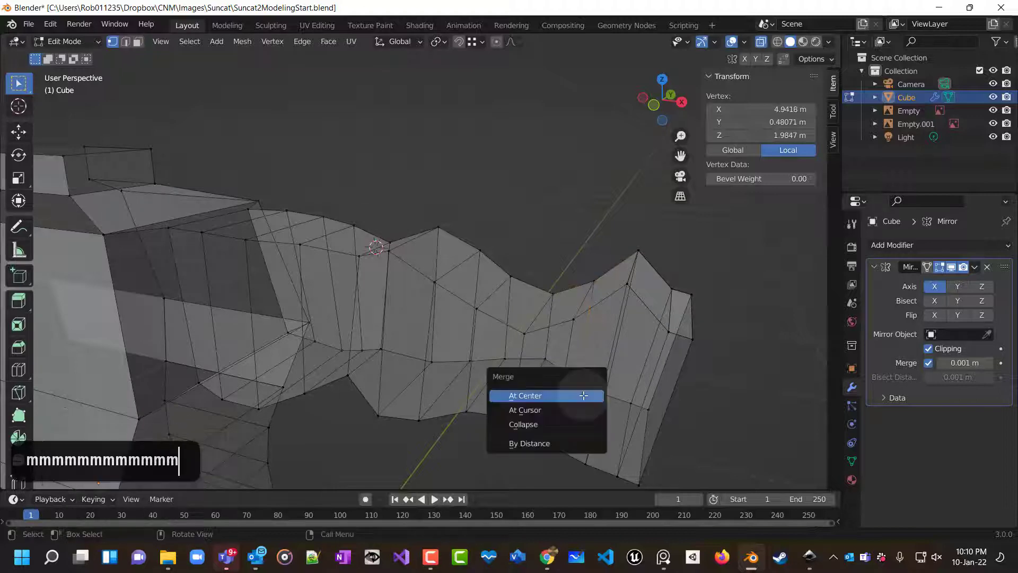
left_click(562, 396)
left_click(554, 444)
key("m")
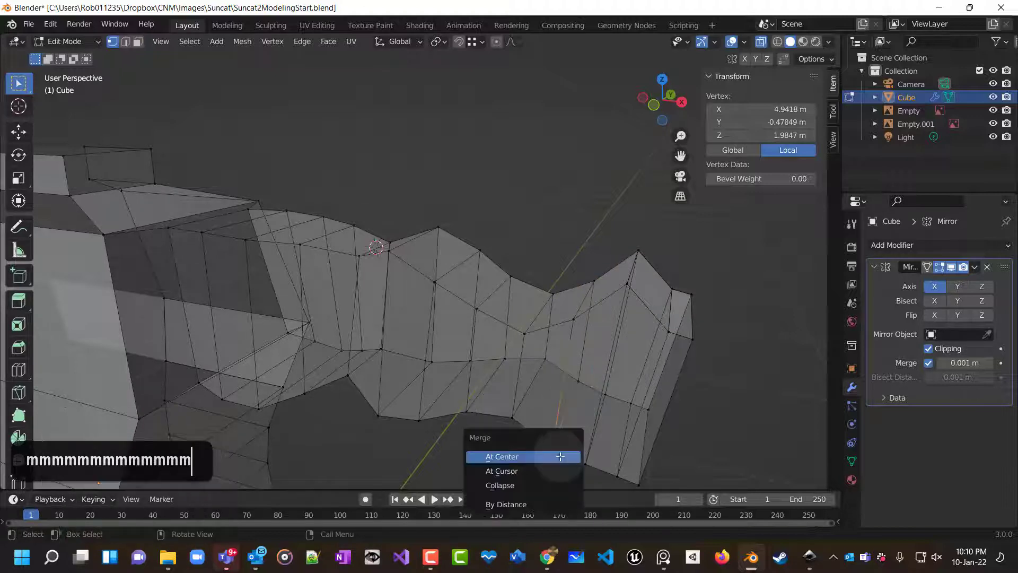
left_click(558, 450)
Select the wrist edge loop in front view and scale it to 0.427 along the global Y axis.
middle_click_drag(527, 438, 543, 461)
middle_click_drag(549, 414, 573, 468)
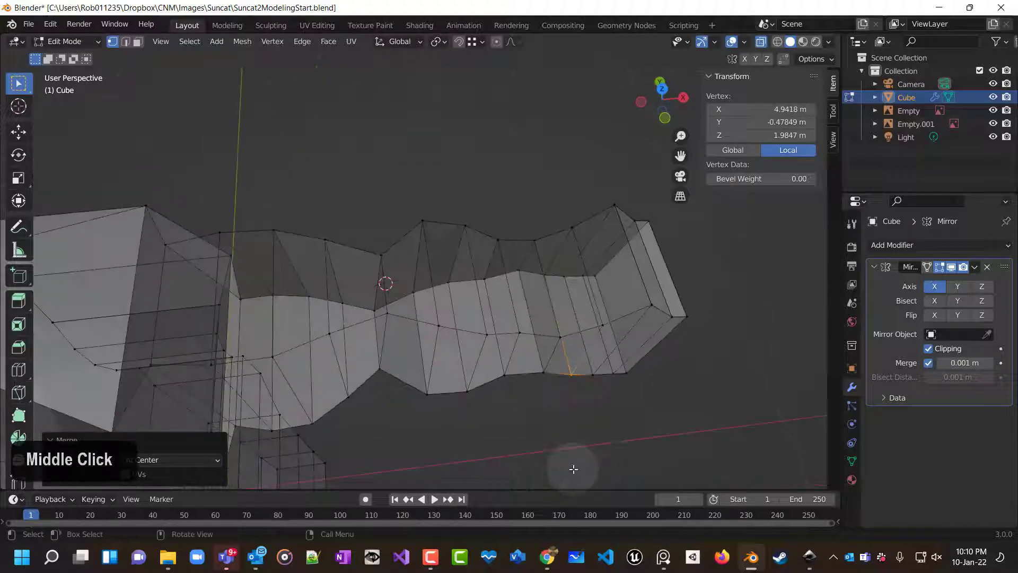
key("7")
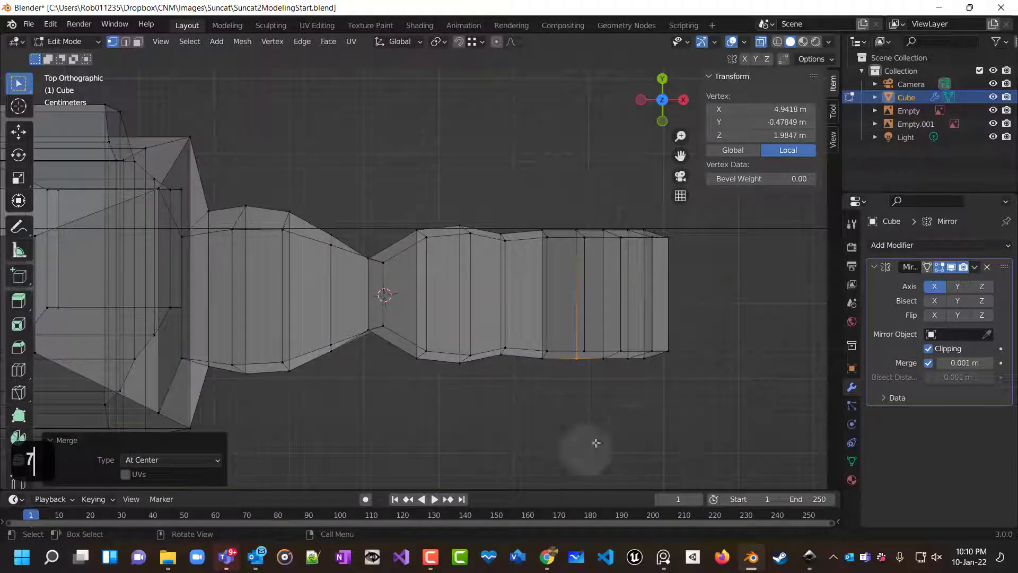
scroll(525, 421, "up", 5, "shift")
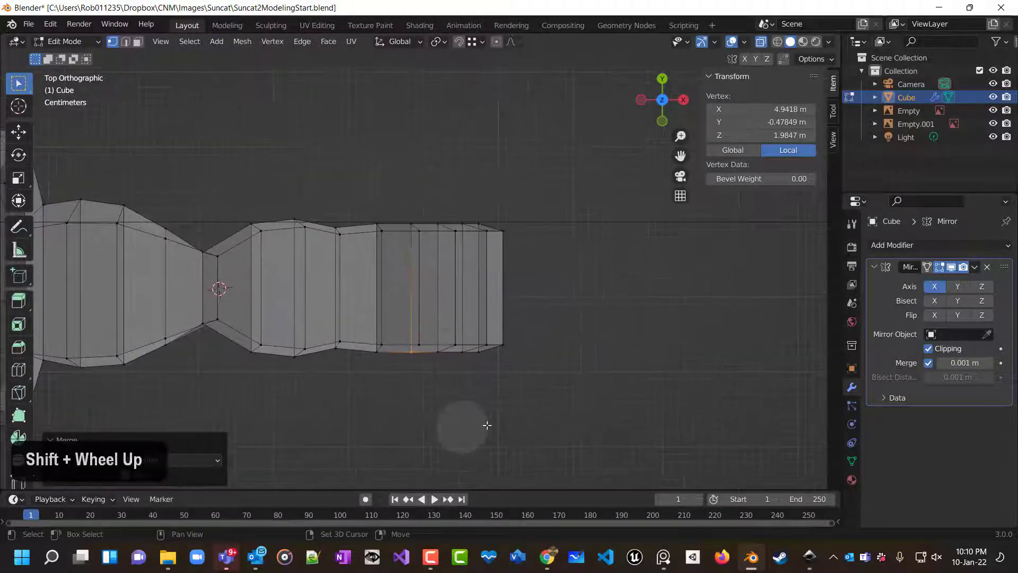
middle_click_drag(456, 396, 466, 286)
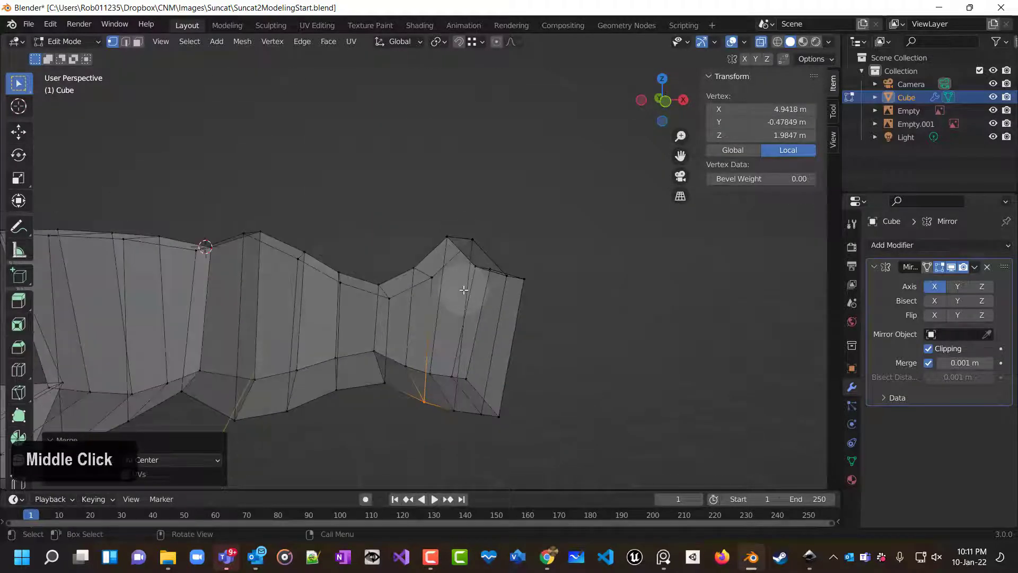
key("1")
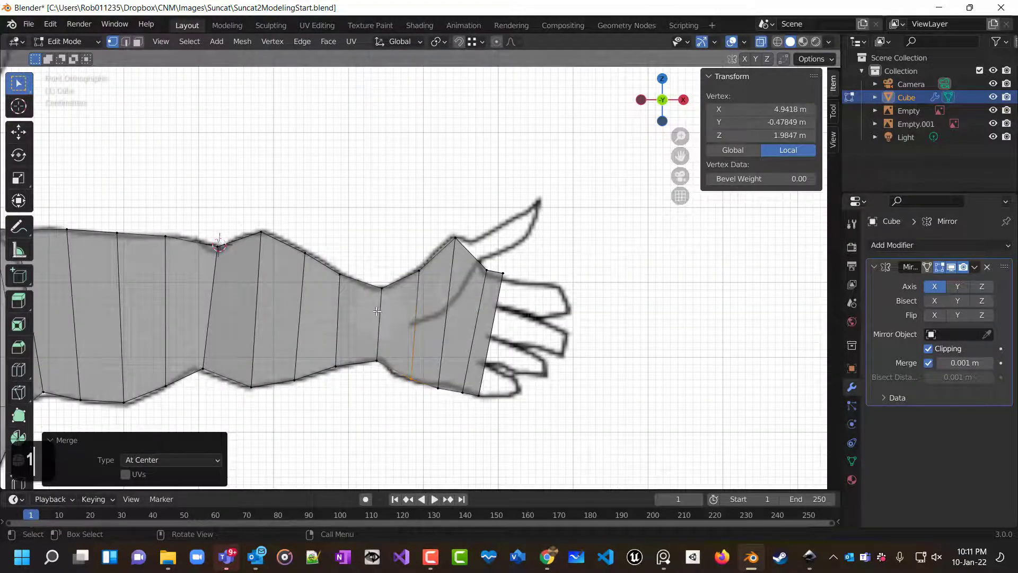
mouse_move(372, 264)
left_mouse_down()
mouse_move(371, 403)
mouse_move(386, 399)
left_mouse_up()
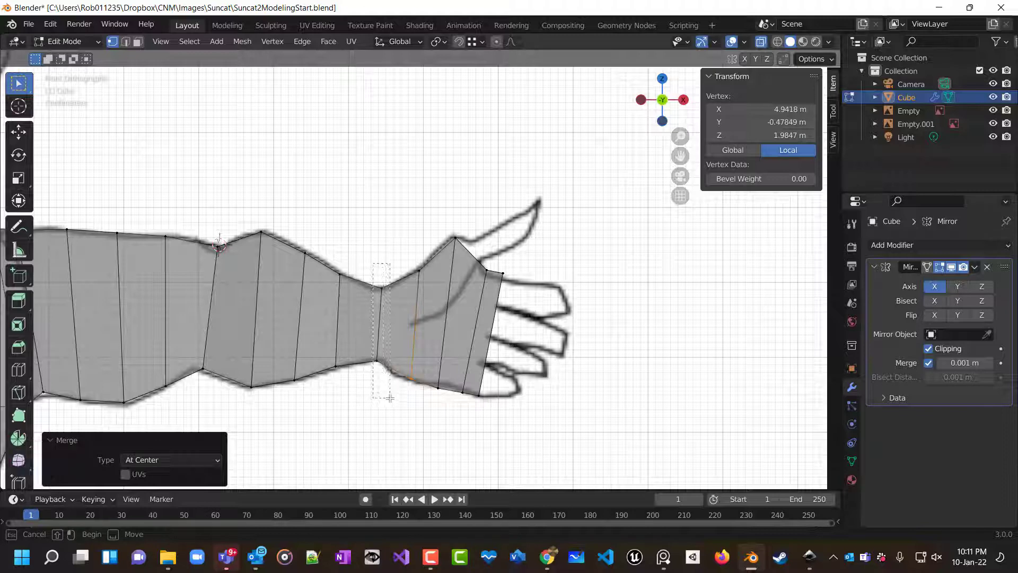
key("7")
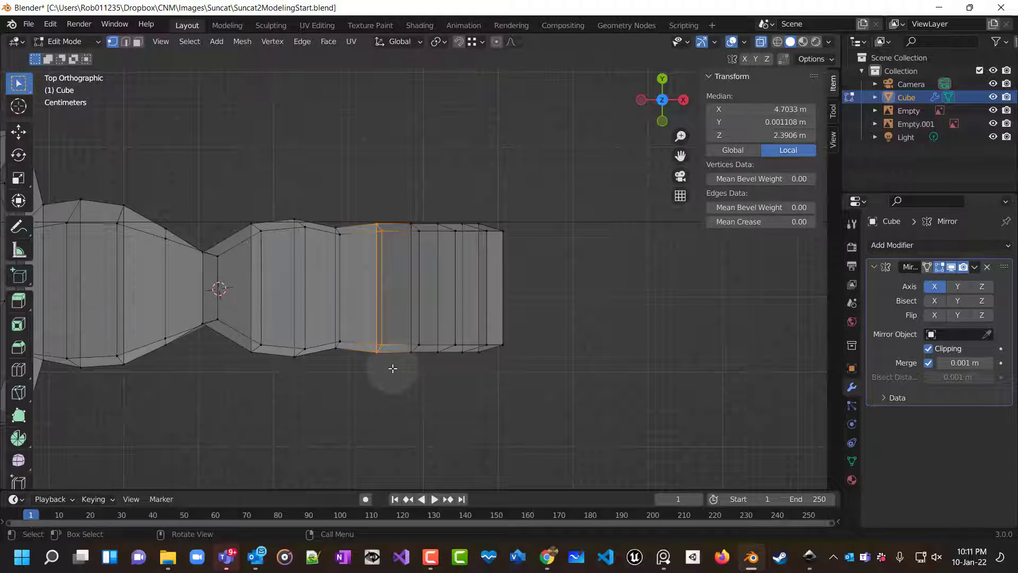
key("s")
key("y")
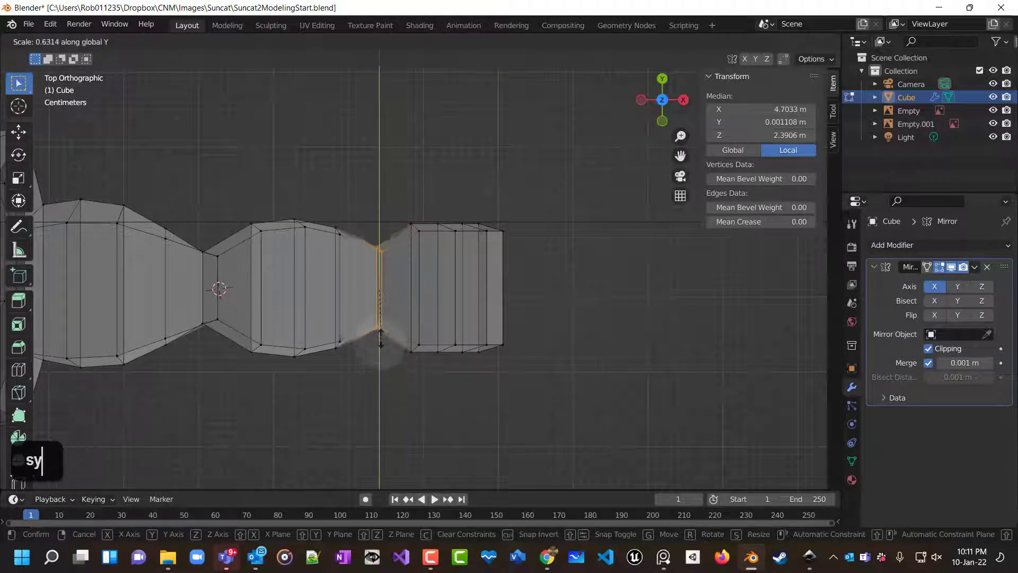
left_click(381, 317)
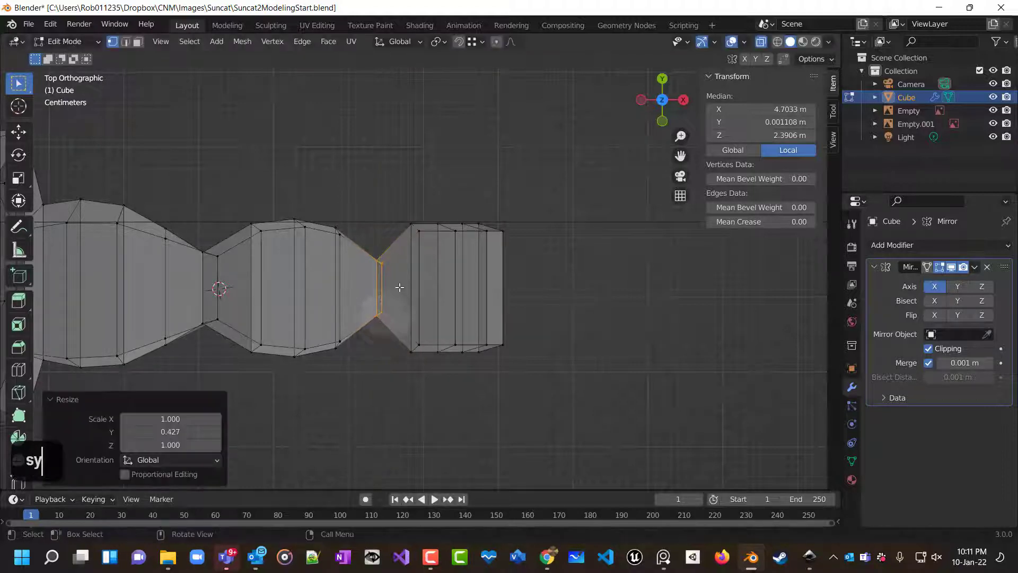
Select the hand's edge loops and scale them to 0.316 along the global Y axis.
left_click_drag(398, 200, 529, 401)
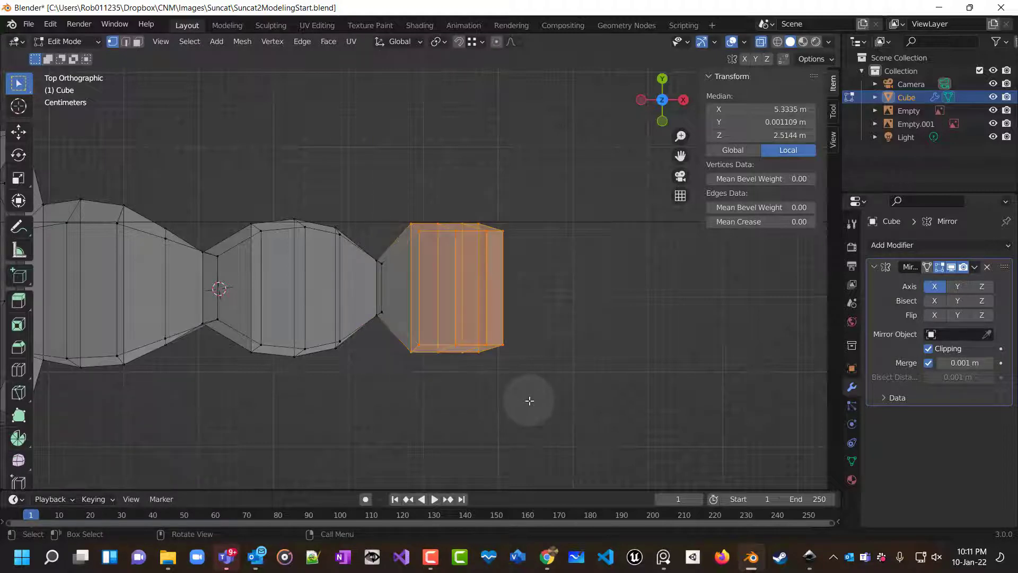
key("s")
key("y")
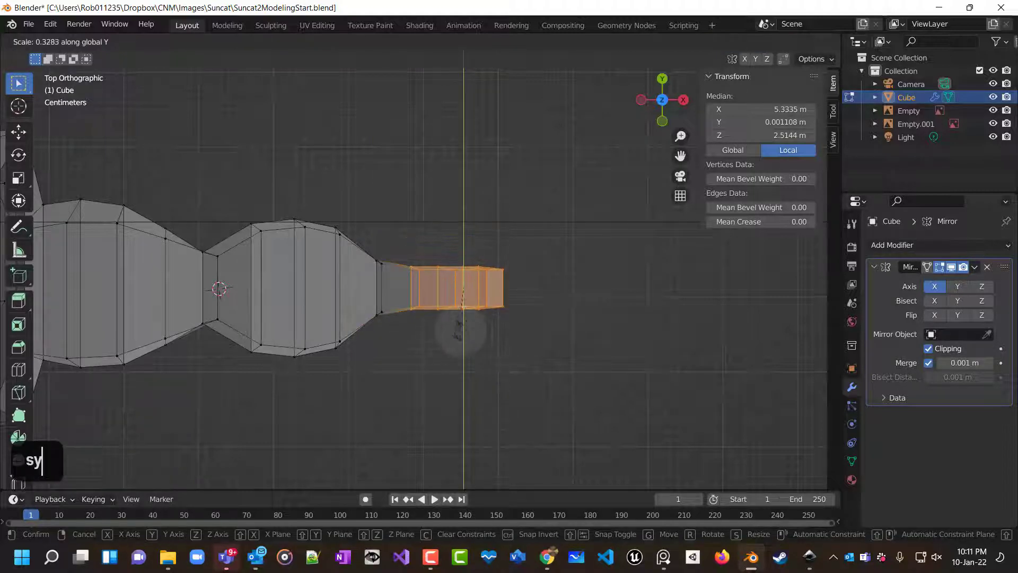
left_click(452, 356)
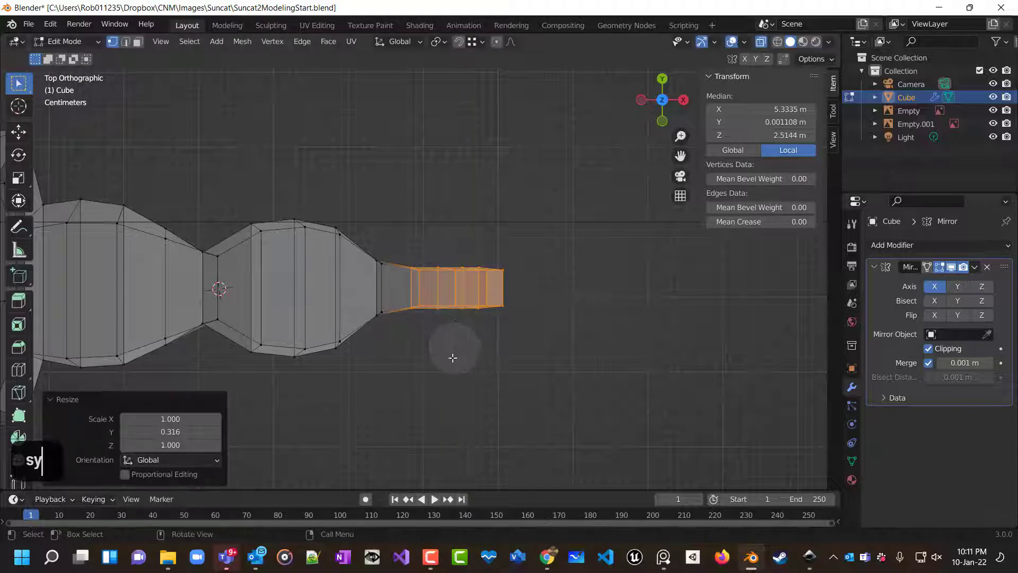
left_click(425, 379)
Select the wrist and hand section and move it 0.030586 m along the global Y axis.
middle_click_drag(431, 364, 319, 345)
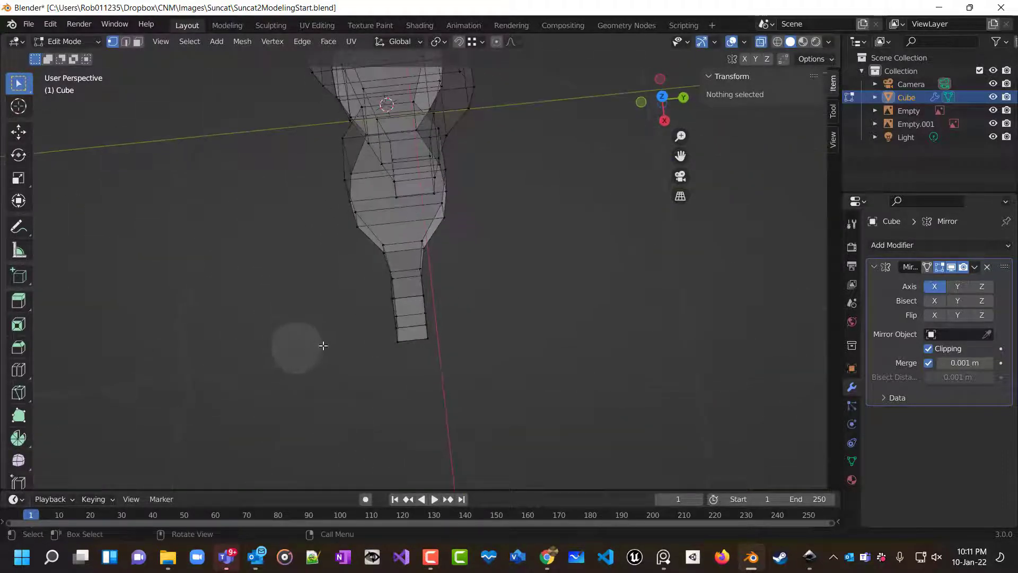
key("7")
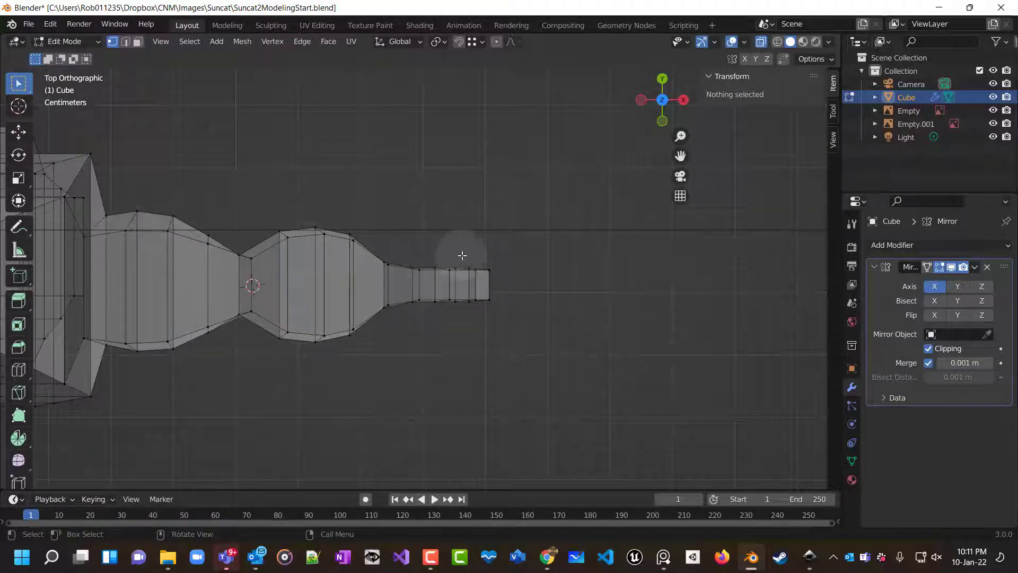
left_click_drag(371, 246, 506, 321)
key("g")
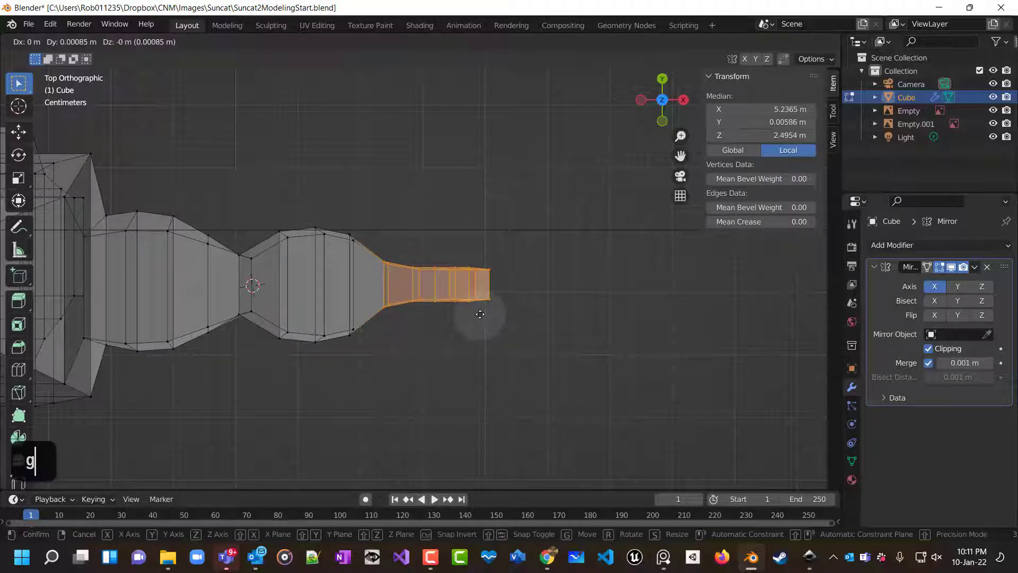
key("y")
left_click(480, 295)
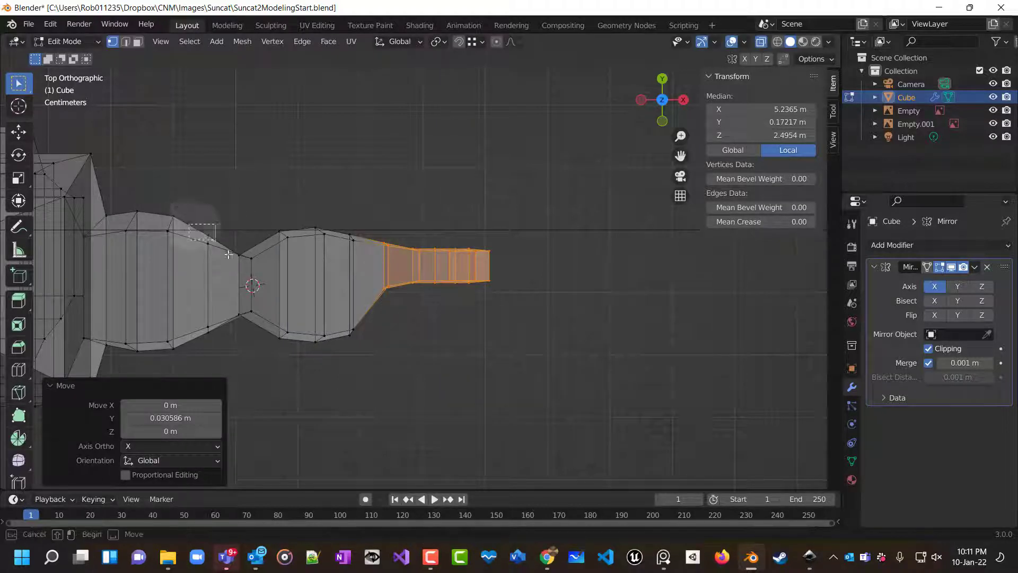
Select the edge loops around the elbow and move them slightly along the global Y axis.
left_click_drag(189, 224, 291, 350)
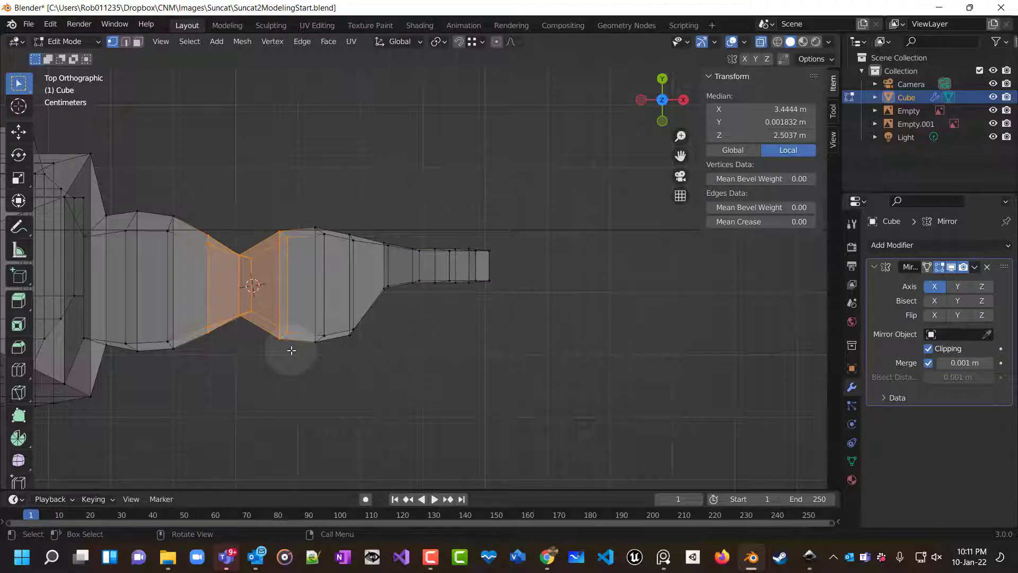
key("g")
key("y")
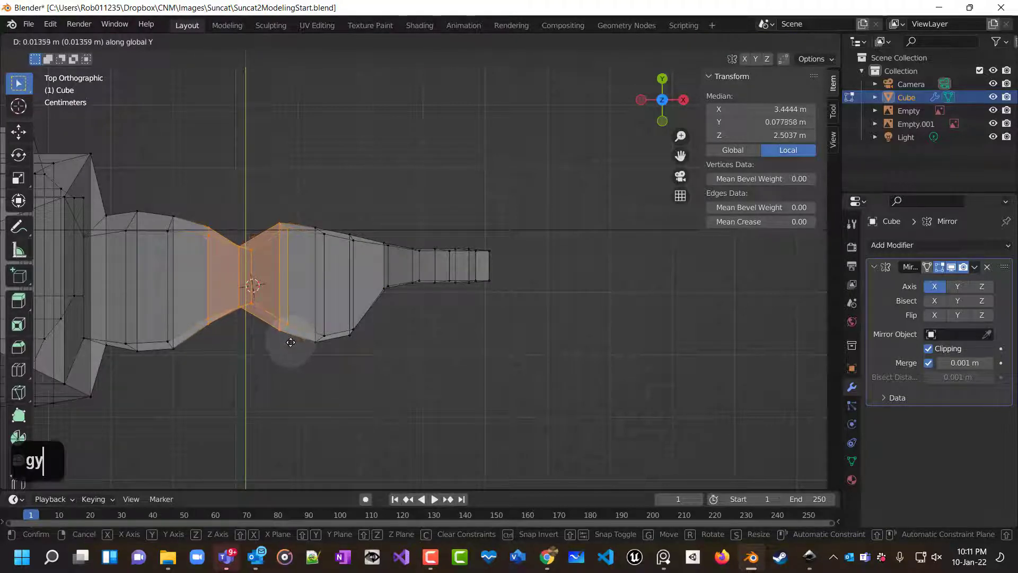
double_click(291, 339)
Move the inner elbow edge loop 0.02294 m along the global Y axis.
left_click_drag(220, 228, 259, 335)
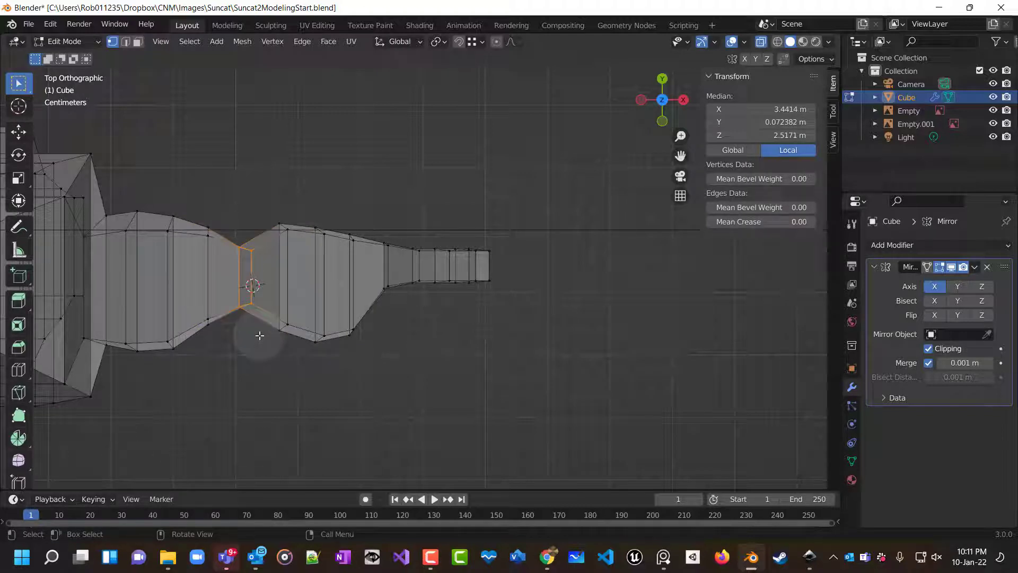
key("g")
key("y")
left_click(260, 322)
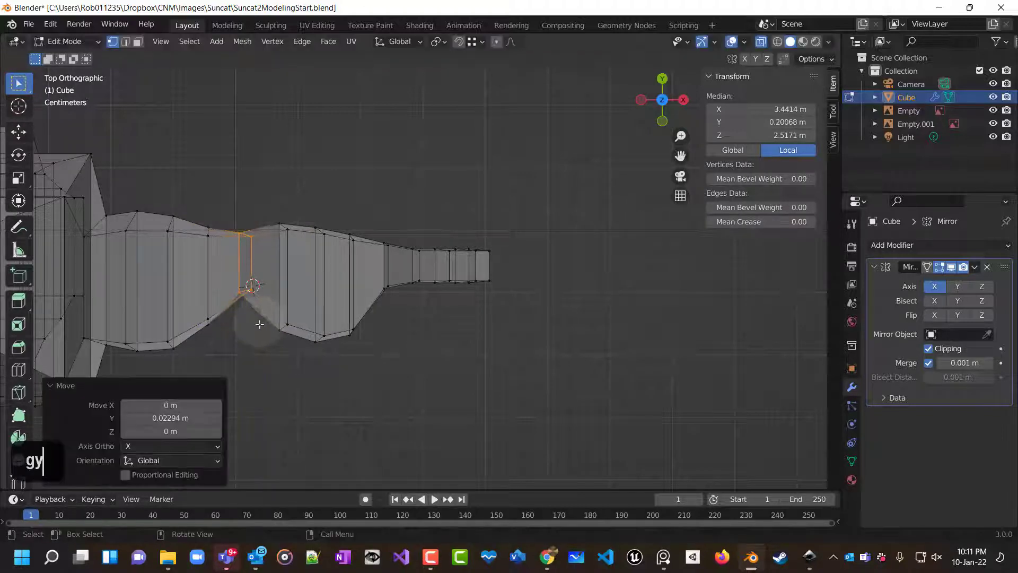
left_click(302, 401)
Turn off X-ray to view the shaped arm in solid shading.
middle_click_drag(321, 347, 317, 246)
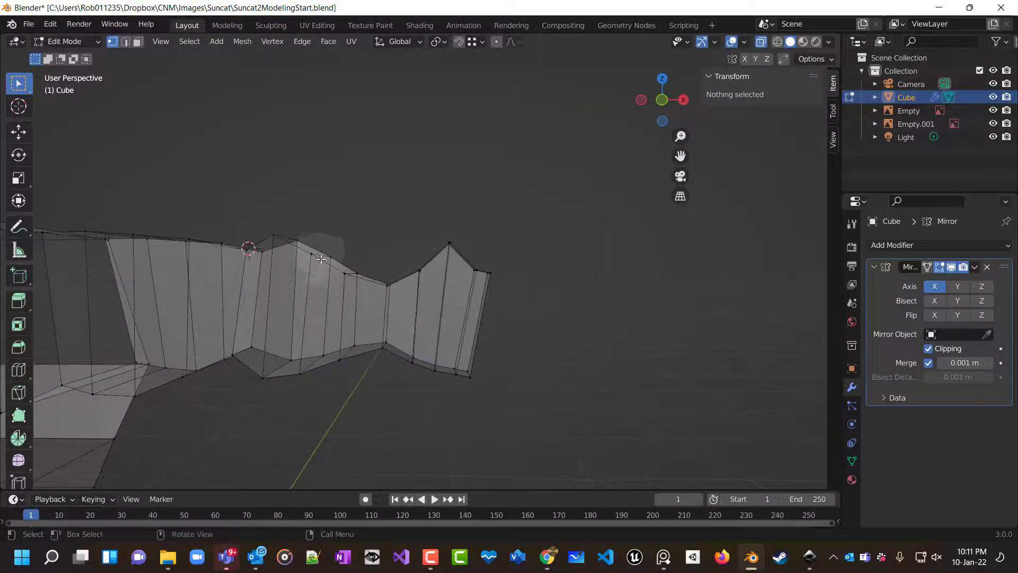
scroll(352, 336, "down", 4)
middle_click_drag(352, 336, 272, 410)
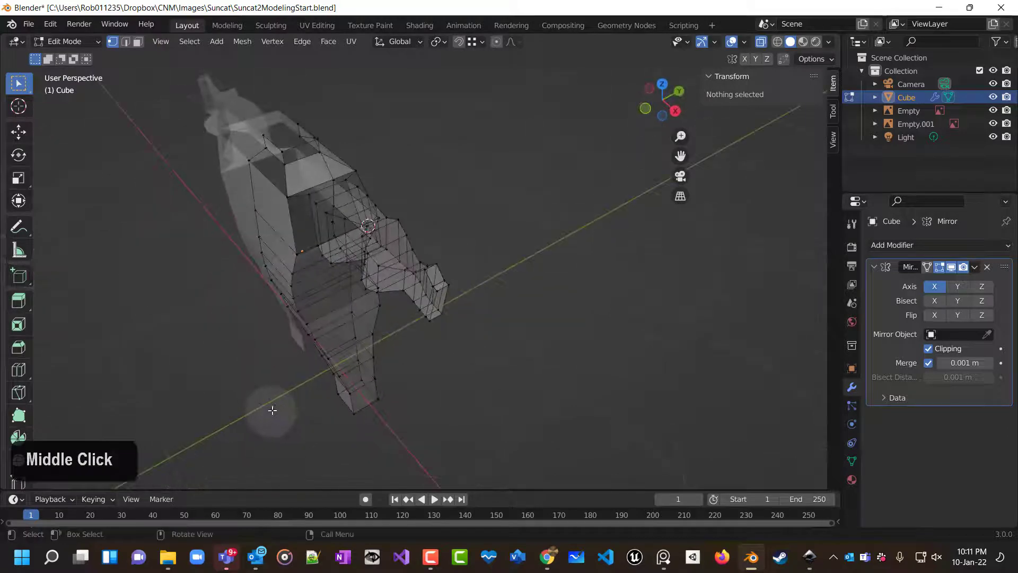
middle_click_drag(420, 390, 483, 367)
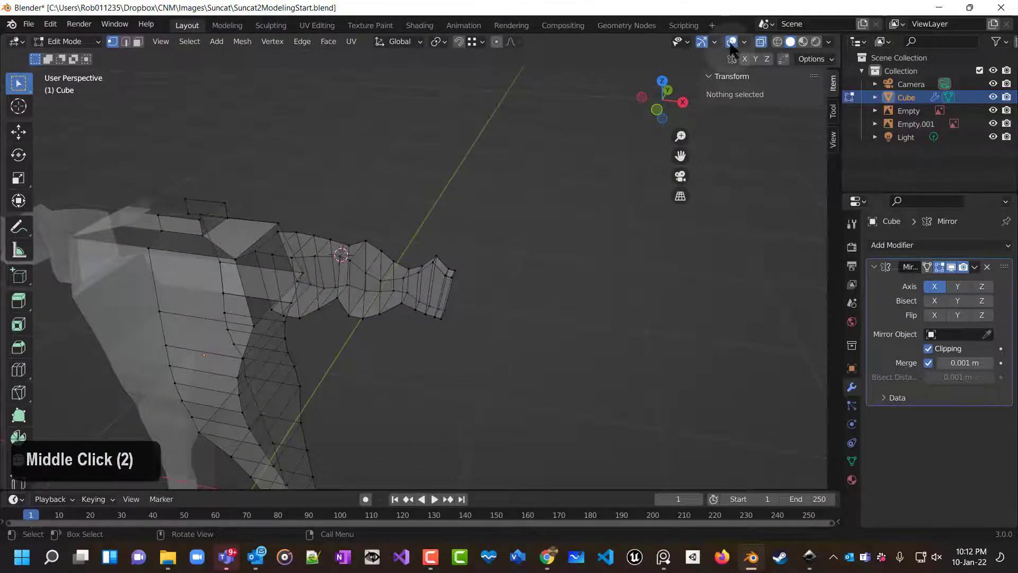
left_click(762, 42)
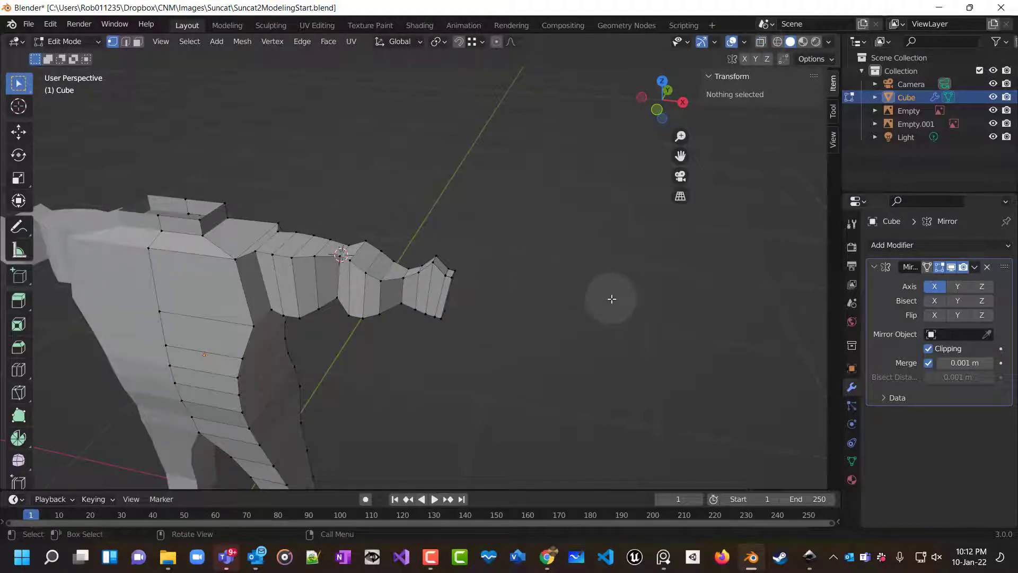
Leave Edit Mode and add a Subdivision Surface modifier to the cube.
key("Tab")
middle_click_drag(590, 310, 560, 346)
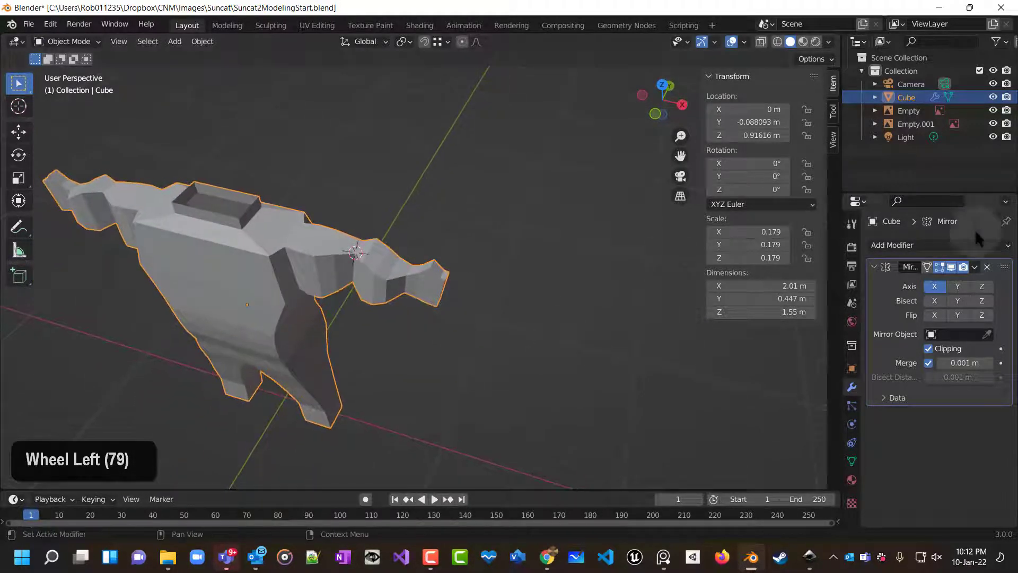
left_click(908, 250)
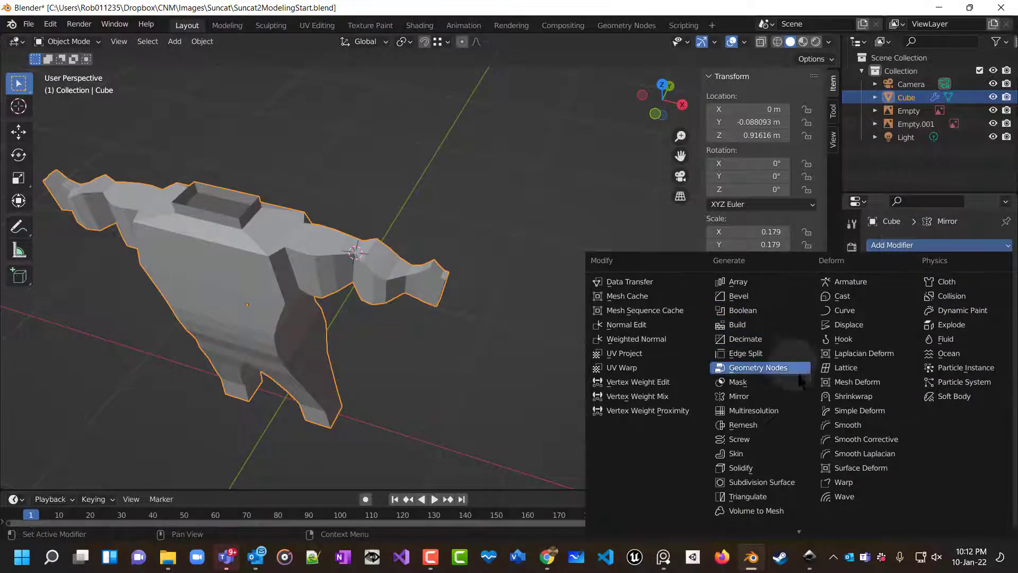
left_click(792, 489)
middle_click_drag(626, 477, 582, 386)
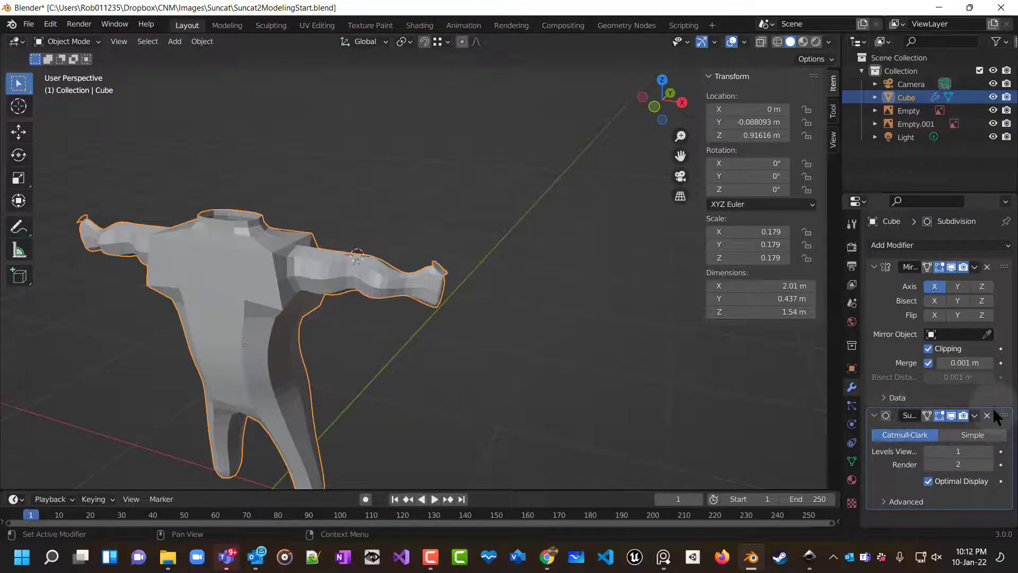
Try placing the Subdivision Surface modifier before the Mirror modifier, then restore the original modifier order.
left_click_drag(1004, 415, 1011, 269)
middle_click_drag(237, 302, 316, 309)
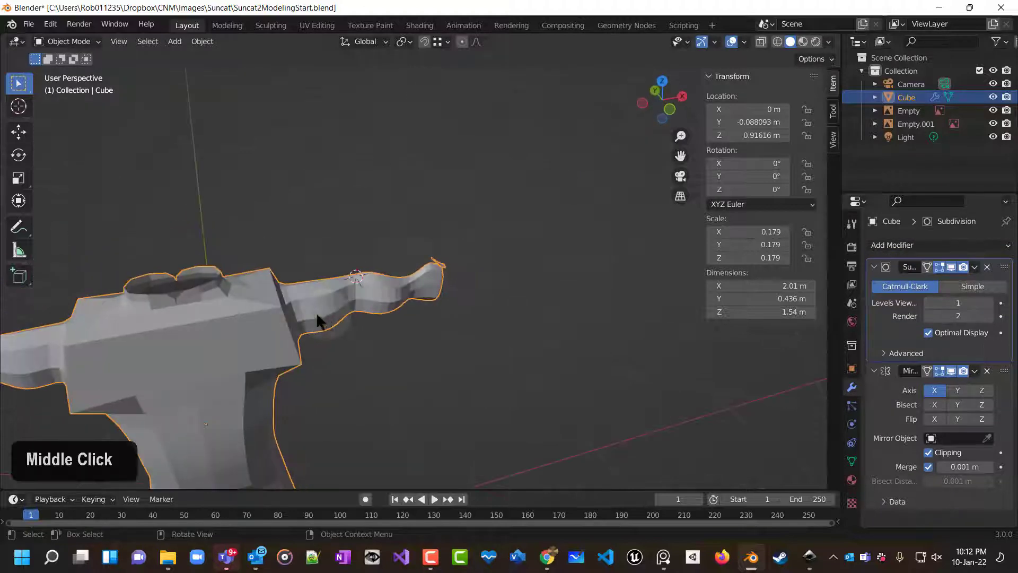
scroll(127, 324, "up", 3)
middle_click_drag(187, 326, 393, 266, "shift")
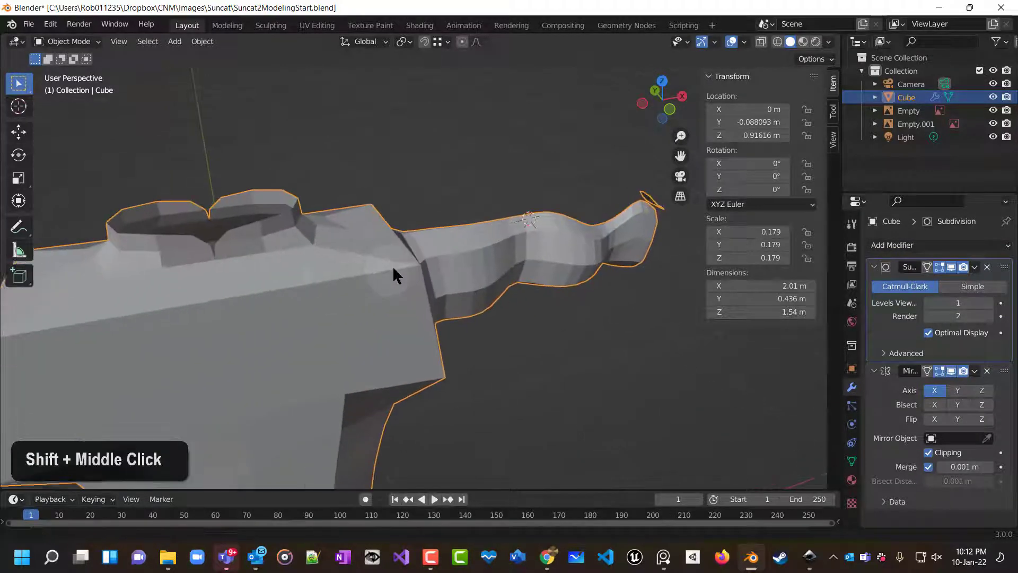
scroll(302, 317, "down", 3)
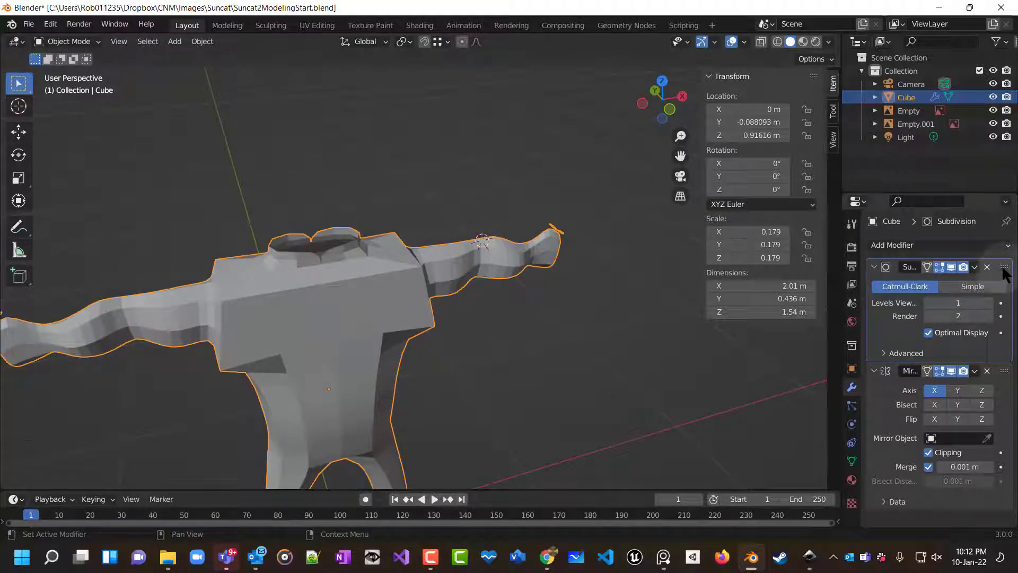
left_click_drag(1003, 267, 1005, 424)
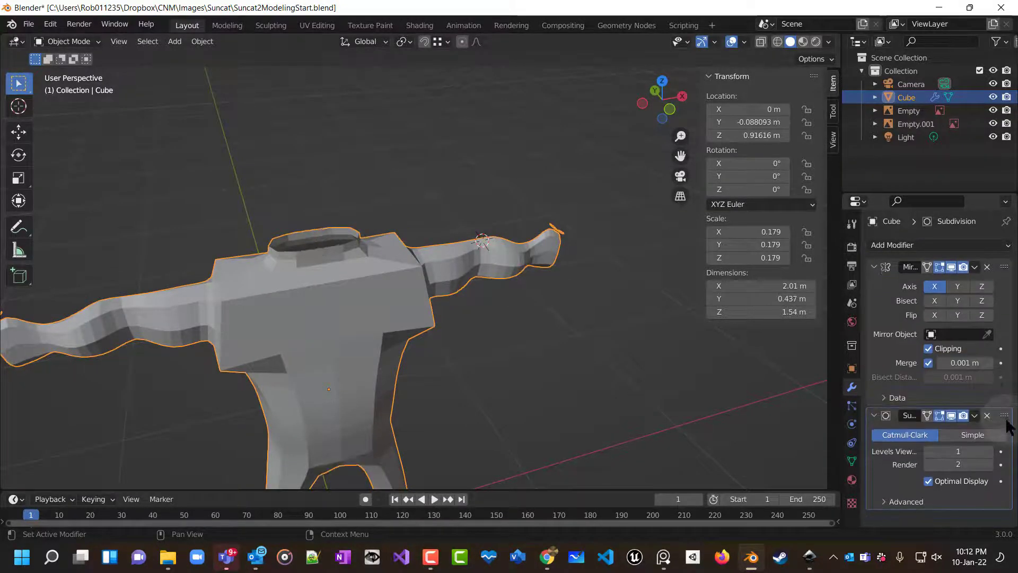
Examine the smoothed arm and shoulder from several angles.
scroll(610, 375, "down", 8)
middle_click_drag(552, 368, 495, 293)
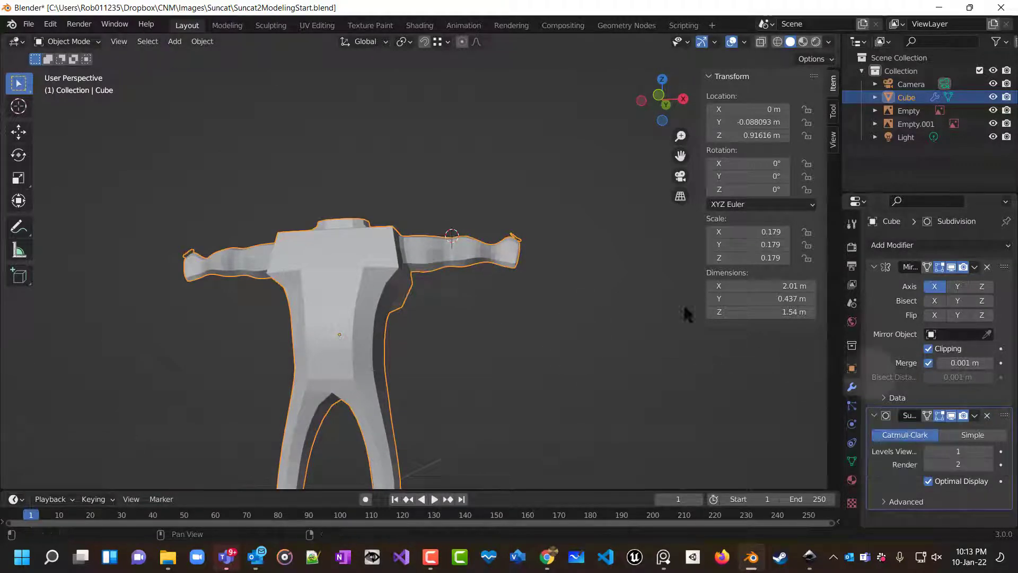
scroll(552, 222, "up", 4)
middle_click_drag(552, 222, 295, 183)
scroll(299, 193, "up", 5)
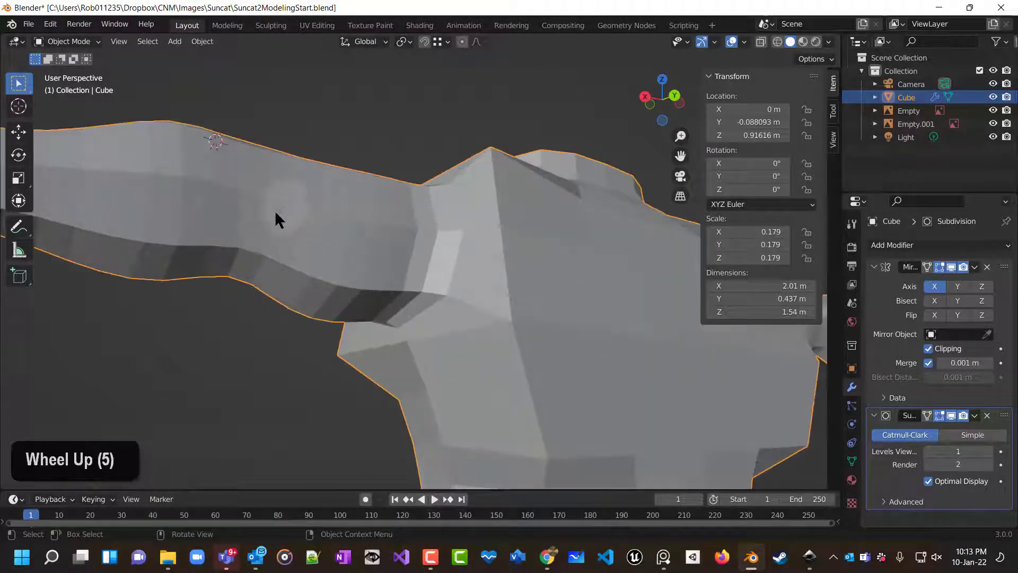
middle_click_drag(275, 218, 390, 281, "shift")
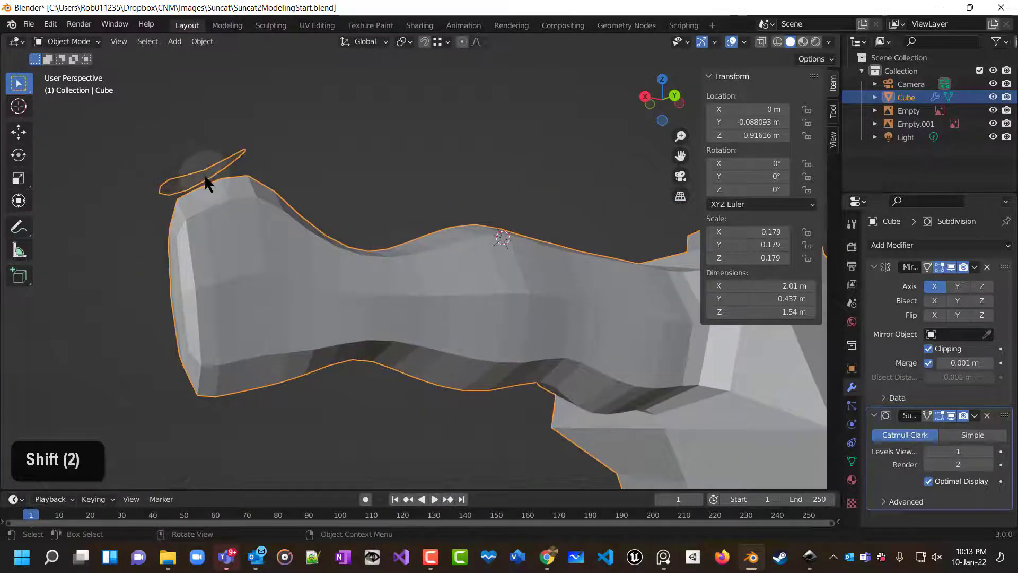
middle_click_drag(204, 175, 605, 257)
scroll(513, 149, "down", 1)
Enter Edit Mode and examine the raised peak on top of the shoulder up close.
key("Tab")
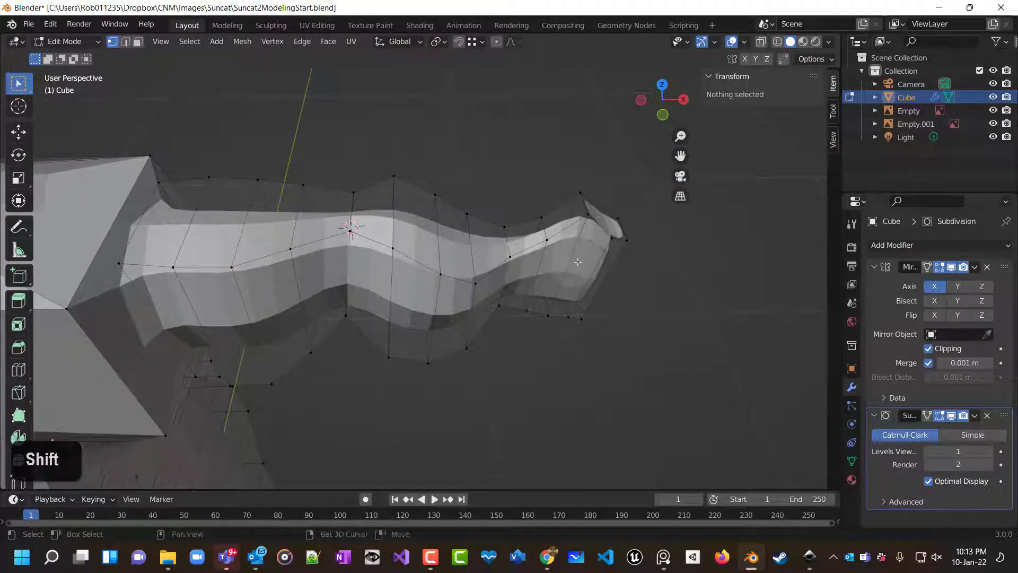
scroll(577, 261, "up", 2, "shift")
scroll(477, 239, "up", 7)
middle_click_drag(421, 225, 427, 175)
scroll(511, 203, "up", 2)
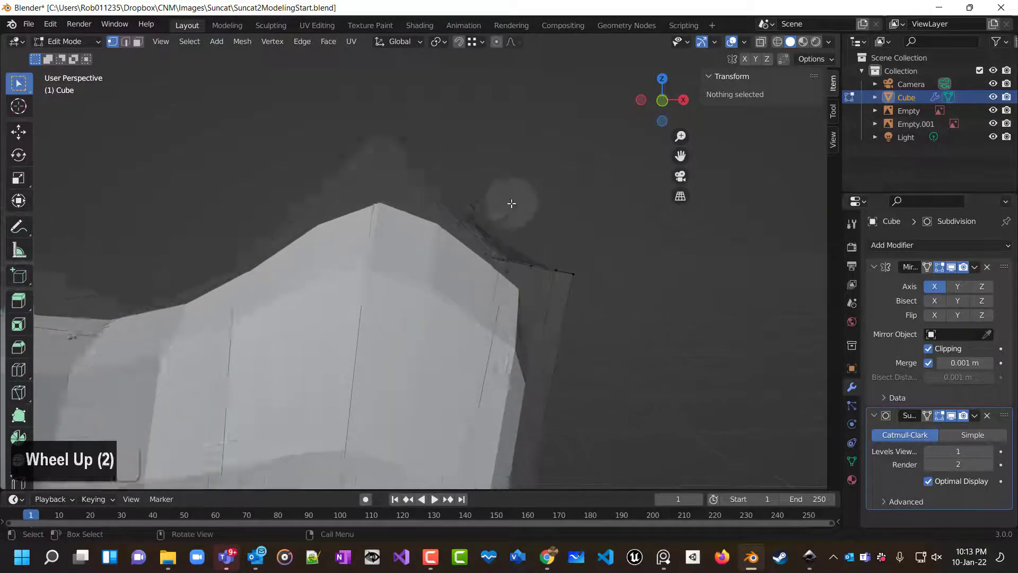
scroll(522, 205, "up", 2, "shift")
middle_click_drag(530, 207, 480, 322, "shift")
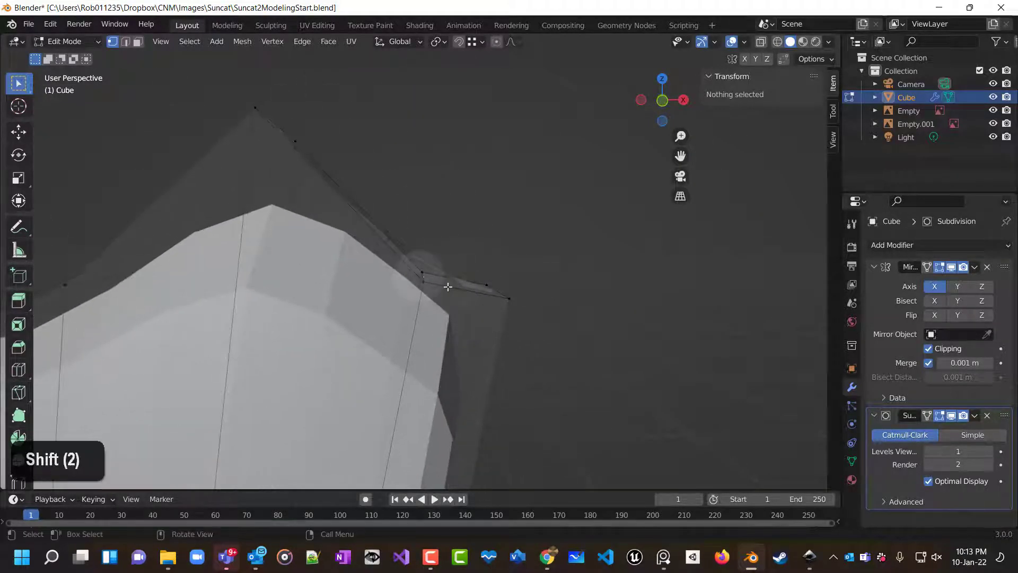
middle_click_drag(448, 286, 369, 210)
scroll(492, 329, "down", 8)
scroll(492, 328, "up", 4)
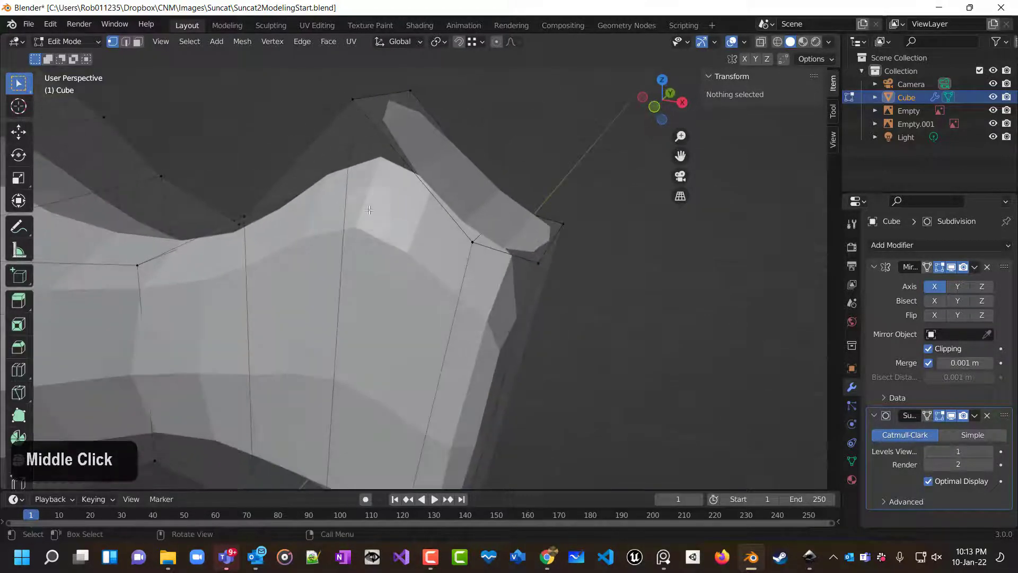
In face selection with X-ray on, delete the slanted top face and the small end face of the shoulder peak.
left_click(139, 42)
middle_click_drag(460, 174, 518, 127)
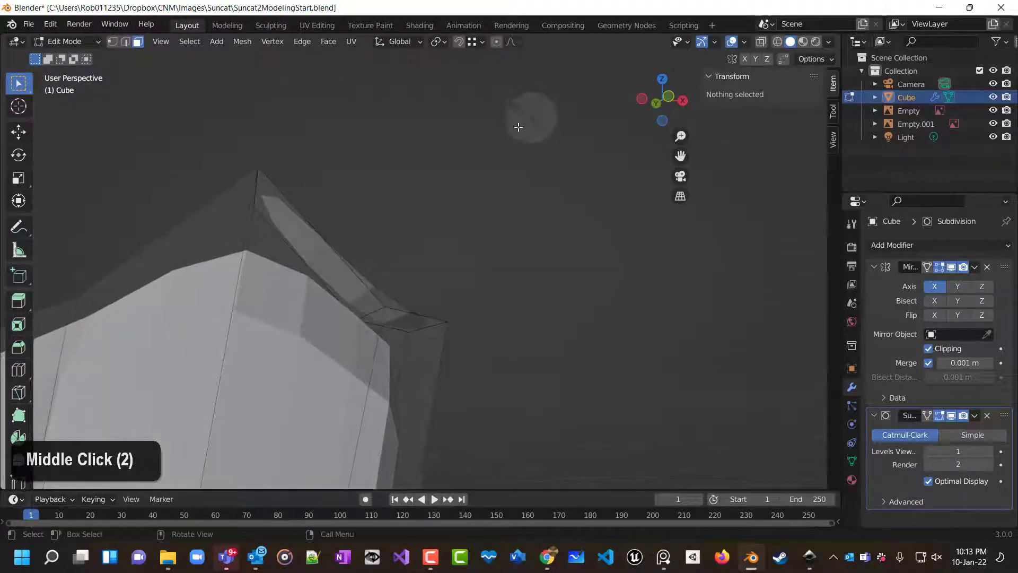
left_click(763, 42)
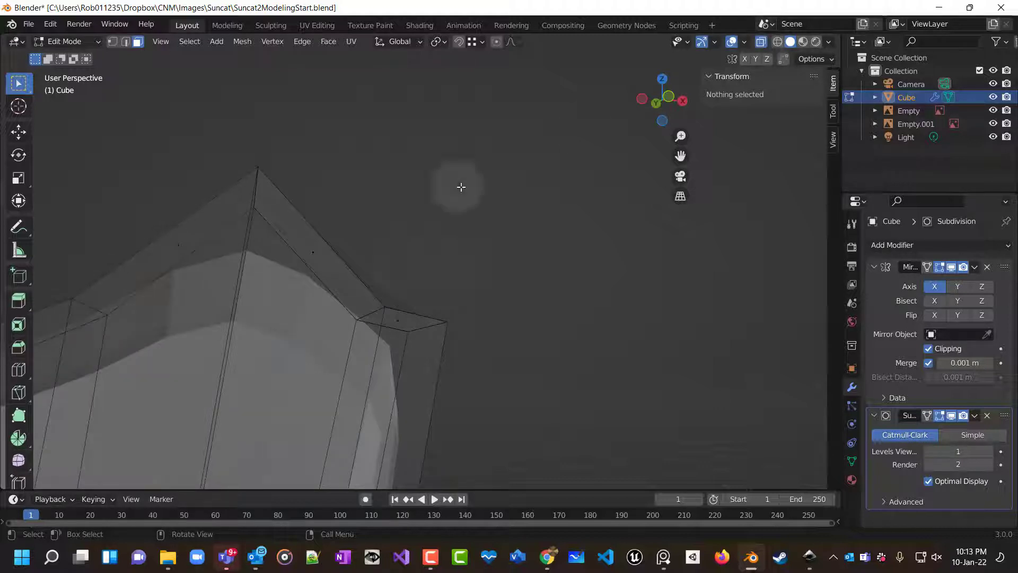
left_click(317, 254)
middle_click_drag(450, 271, 404, 318)
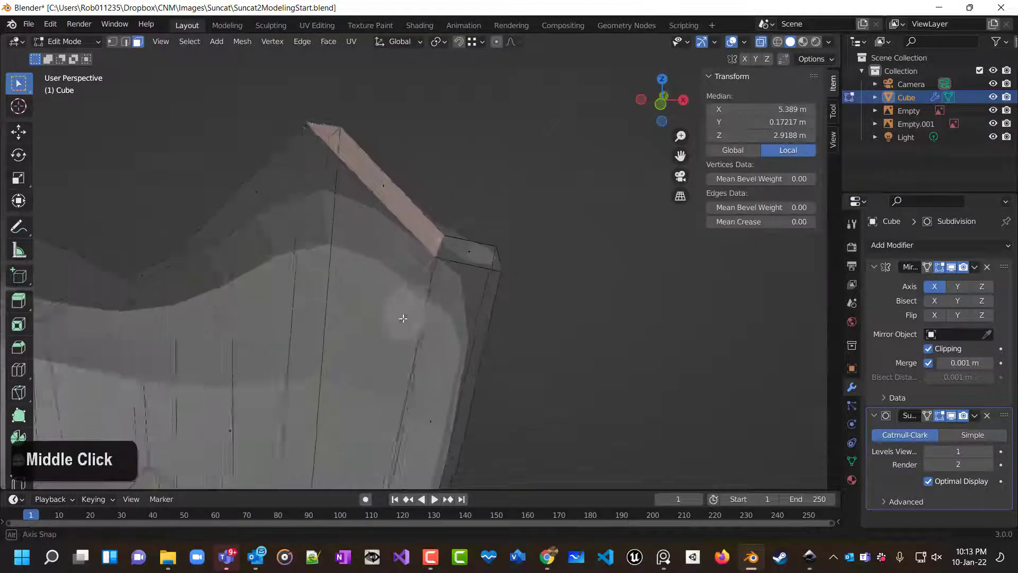
scroll(436, 261, "left", 2)
left_click(512, 229)
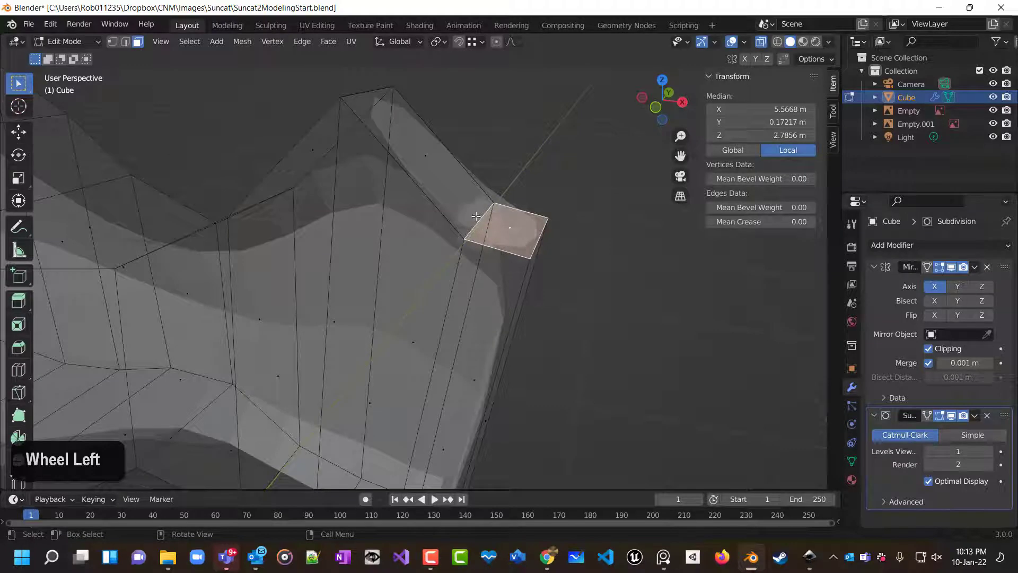
left_click(504, 212)
scroll(504, 212, "left", 2)
middle_click_drag(505, 212, 497, 180)
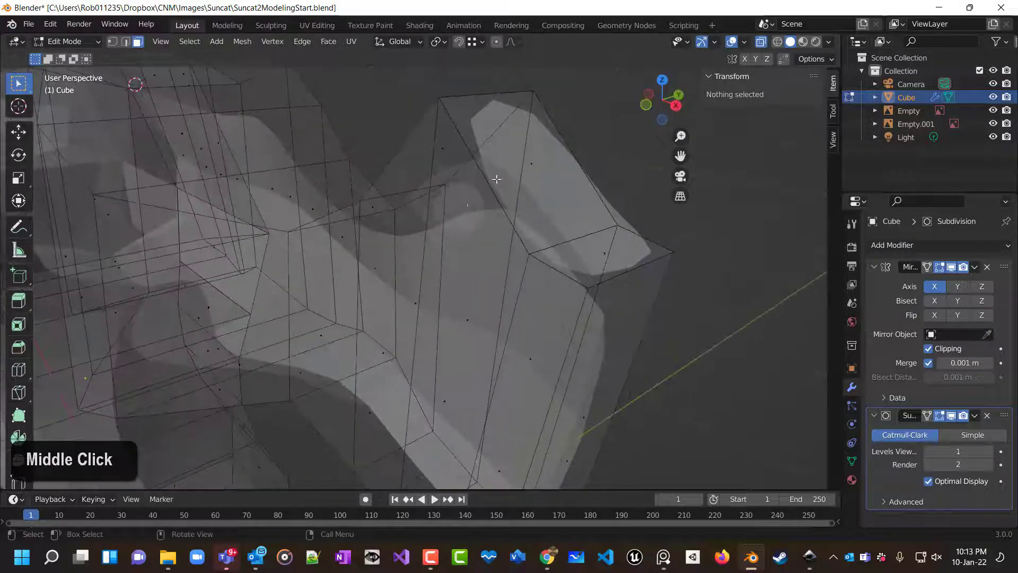
left_click(535, 168)
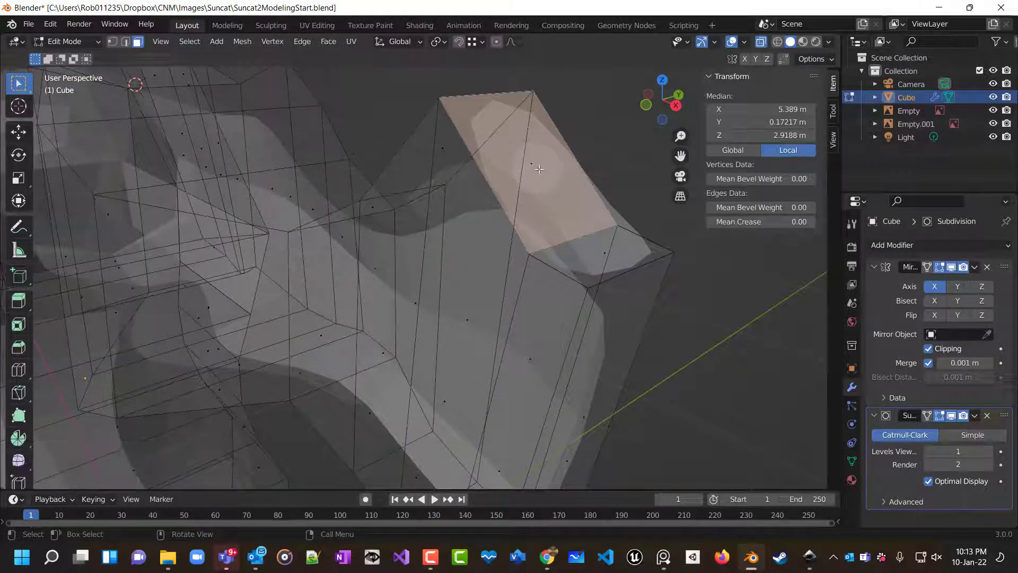
key("x")
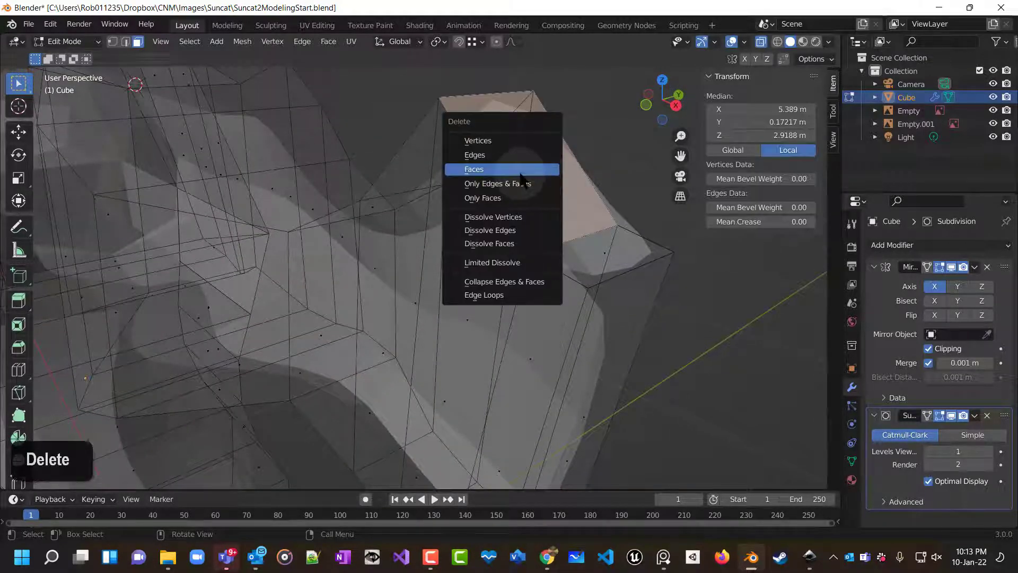
left_click(522, 169)
left_click(612, 255)
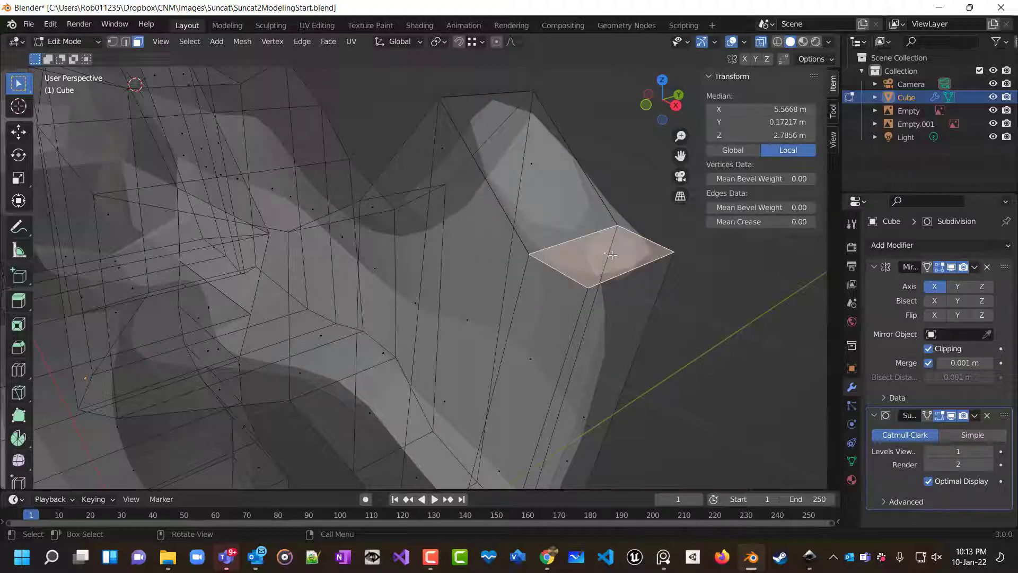
key("x")
left_click(612, 253)
Merge the open vertex pairs at center along one side of the shoulder peak to close the gap.
middle_click_drag(681, 304, 697, 340)
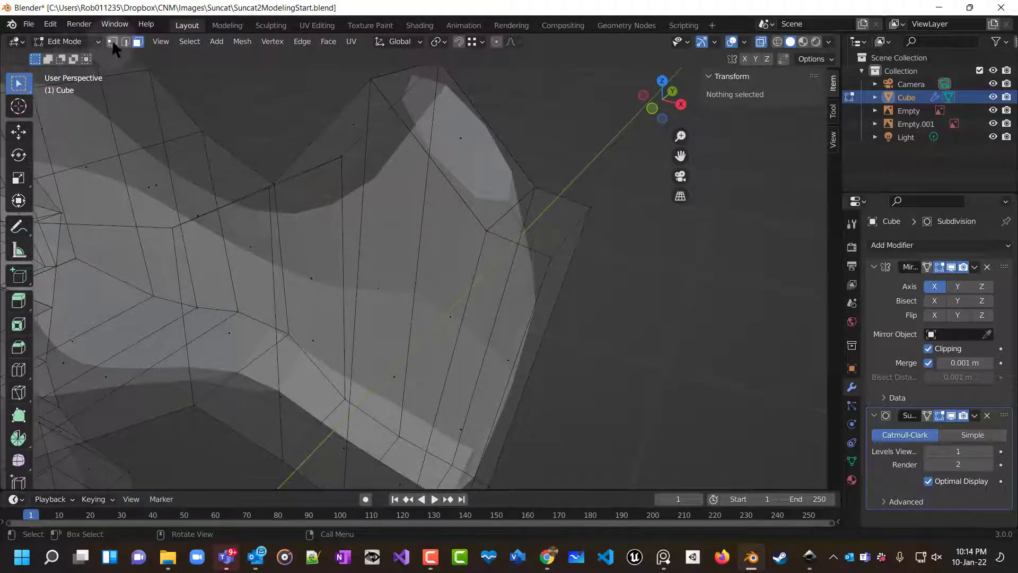
left_click_drag(523, 259, 522, 260)
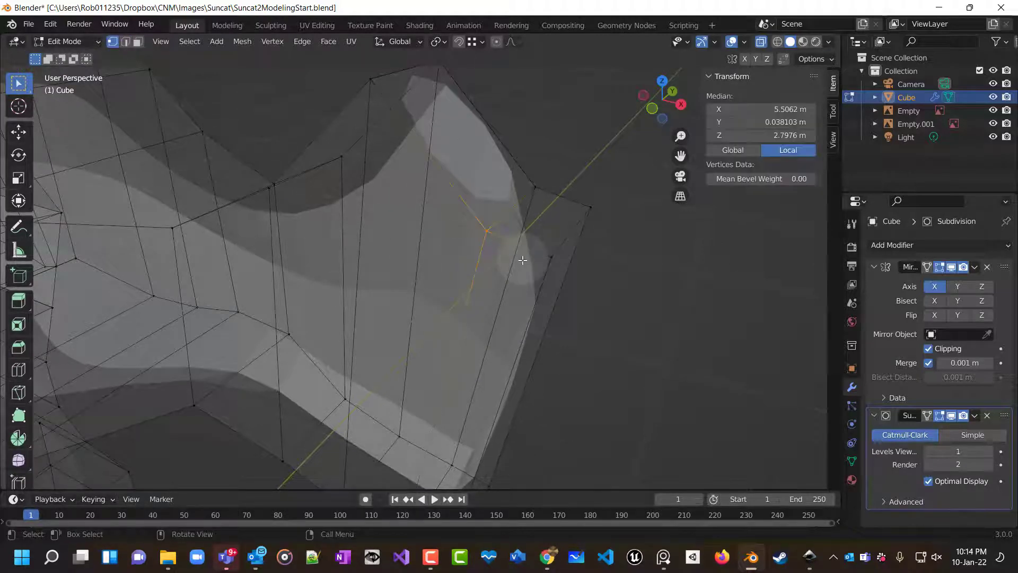
key("m")
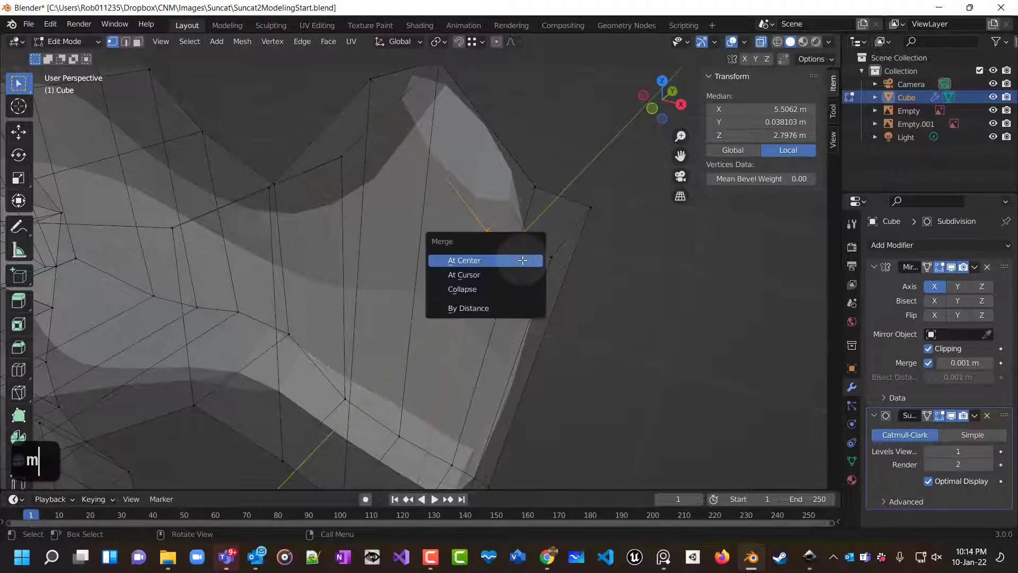
left_click(484, 261)
left_click_drag(547, 187, 546, 191)
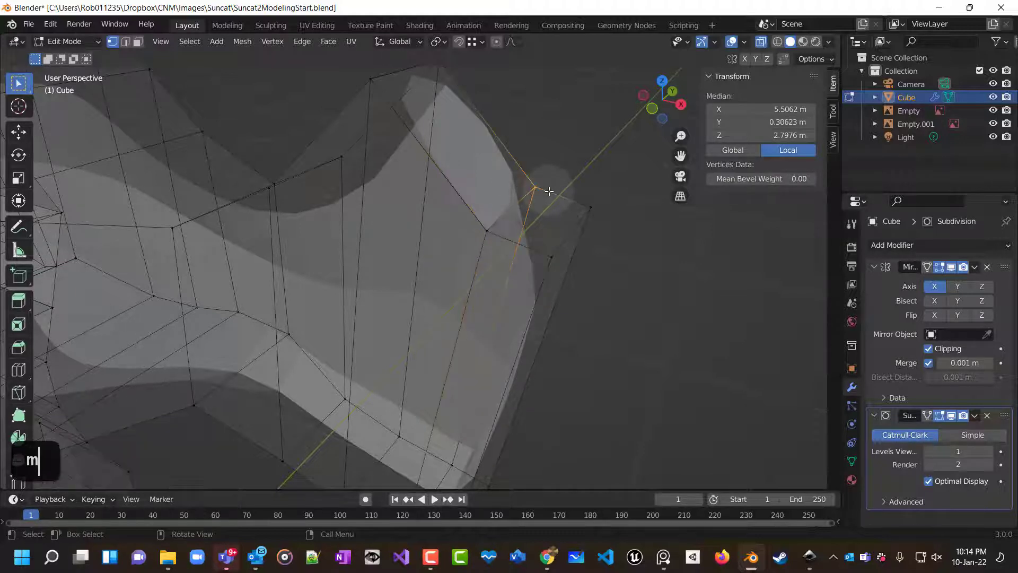
key("m")
left_click(540, 192)
middle_click_drag(514, 242, 449, 190)
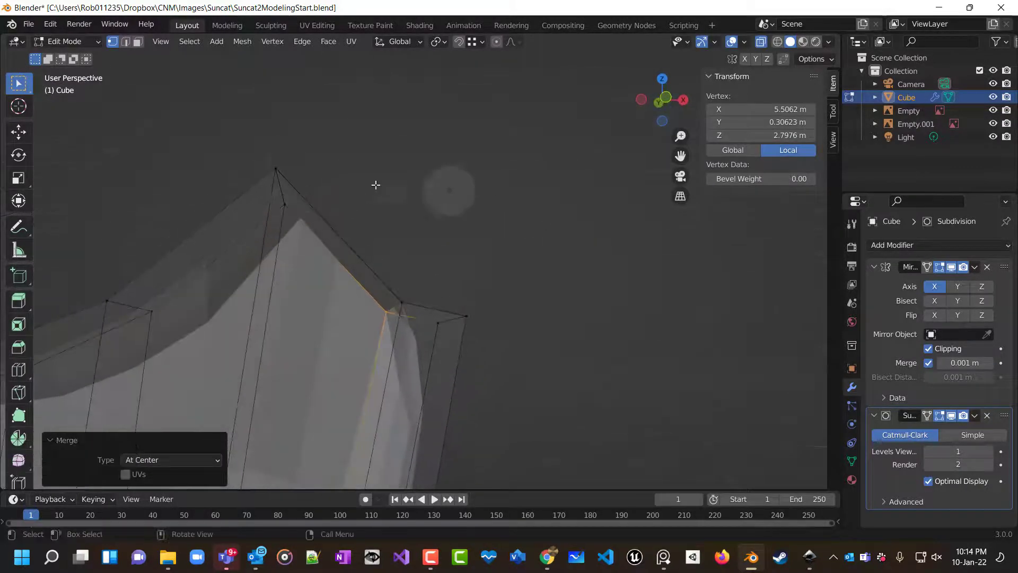
left_click(260, 154, "shift")
key("m")
left_click(316, 174)
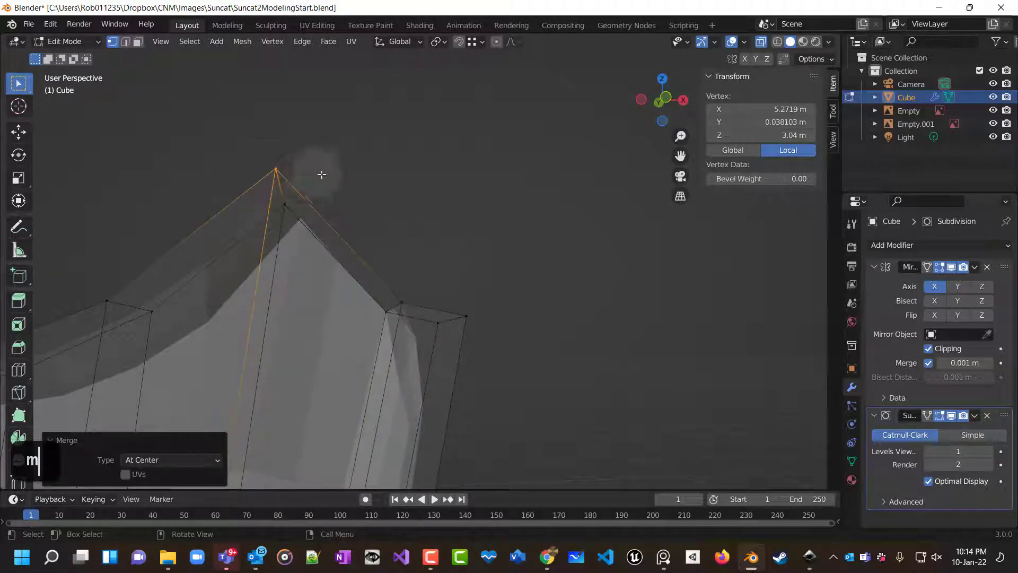
left_click(293, 209, "shift")
key("m")
left_click(297, 218)
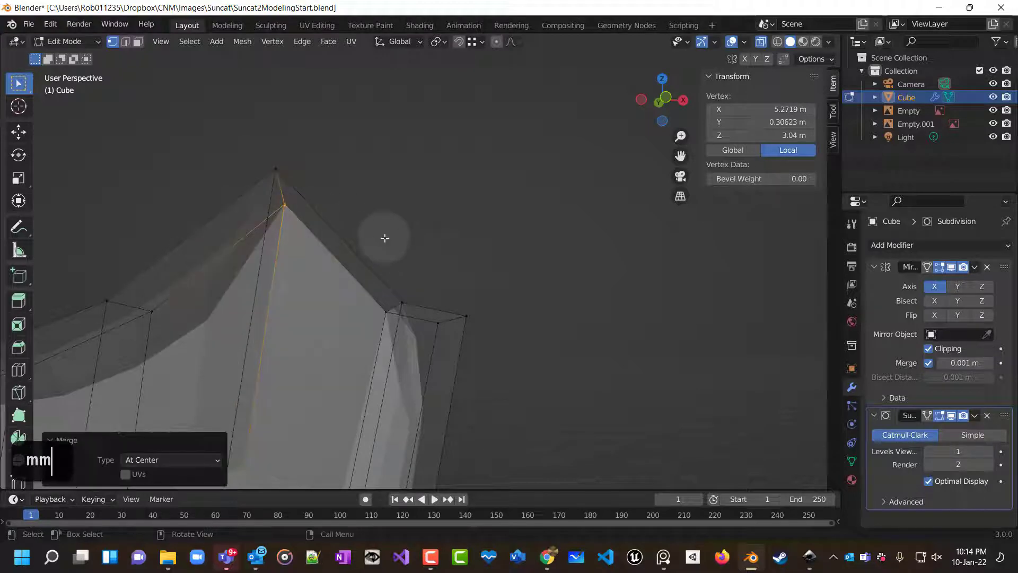
Merge the remaining open vertex pairs at center on the other side of the shoulder peak.
middle_click_drag(376, 246, 243, 277)
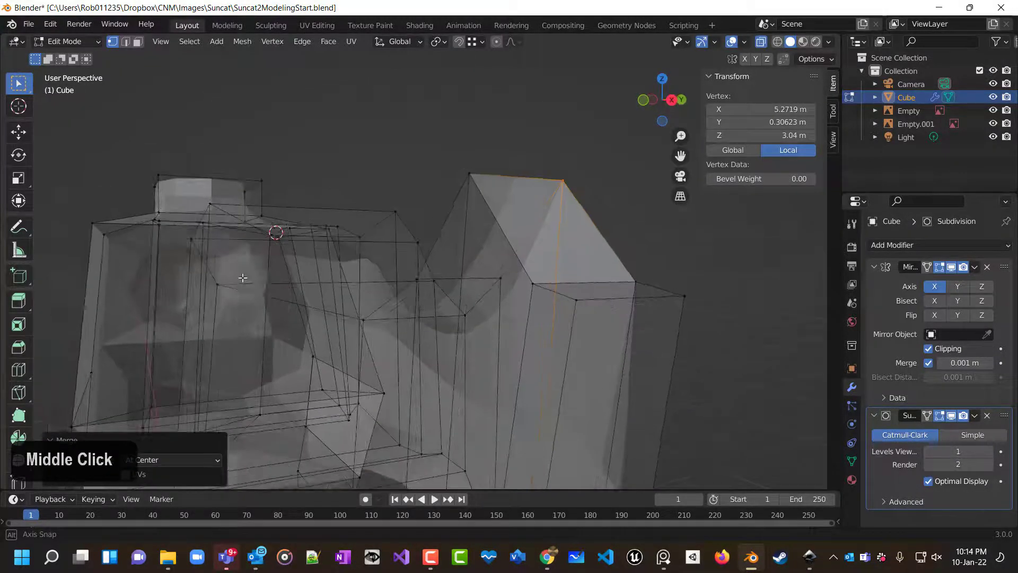
left_click(459, 169, "shift")
key("m")
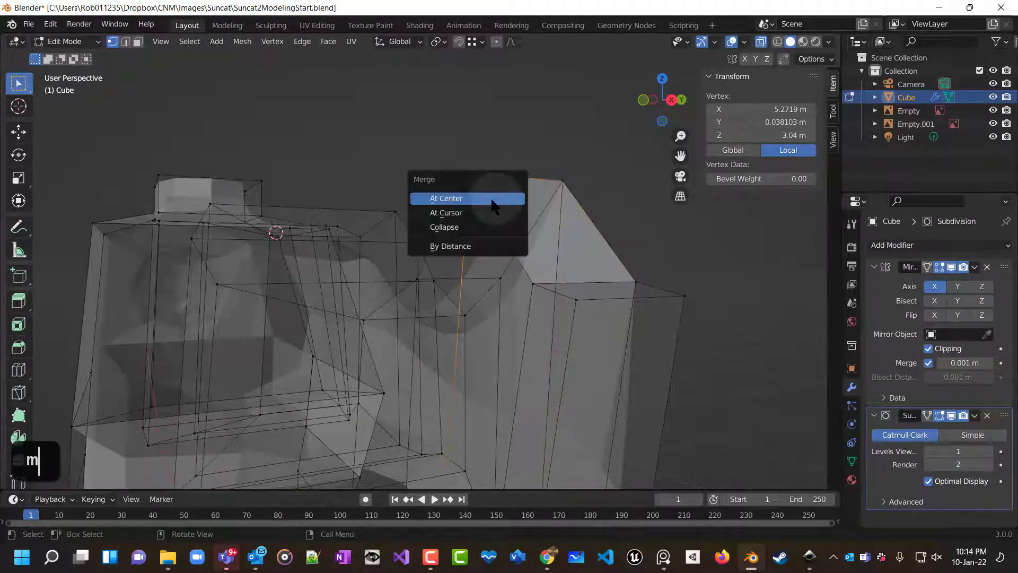
left_click(478, 198)
mouse_move(522, 252)
middle_mouse_down()
mouse_move(574, 264)
mouse_move(515, 265)
middle_mouse_up()
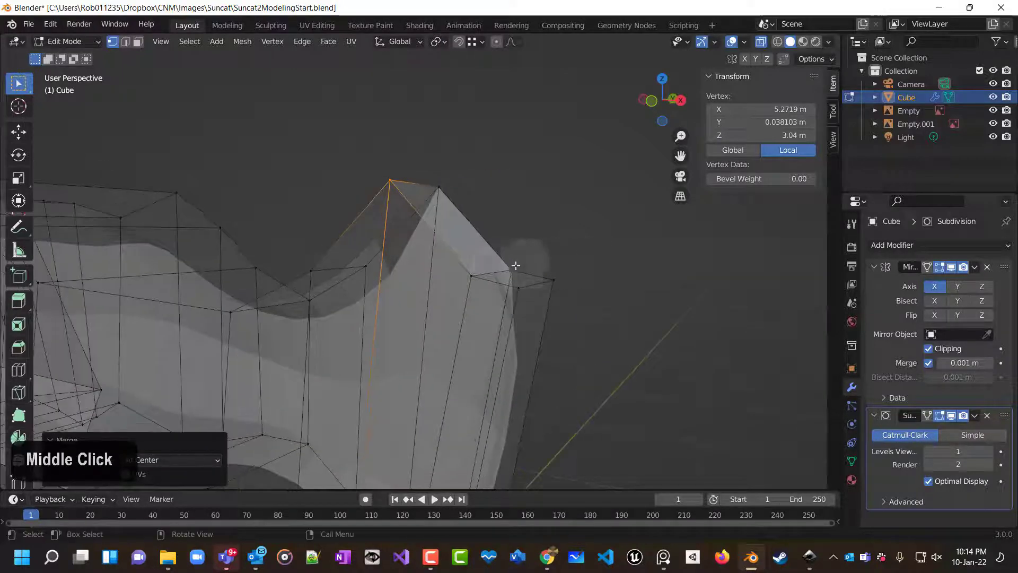
left_click(481, 282)
key("m")
left_click(482, 284)
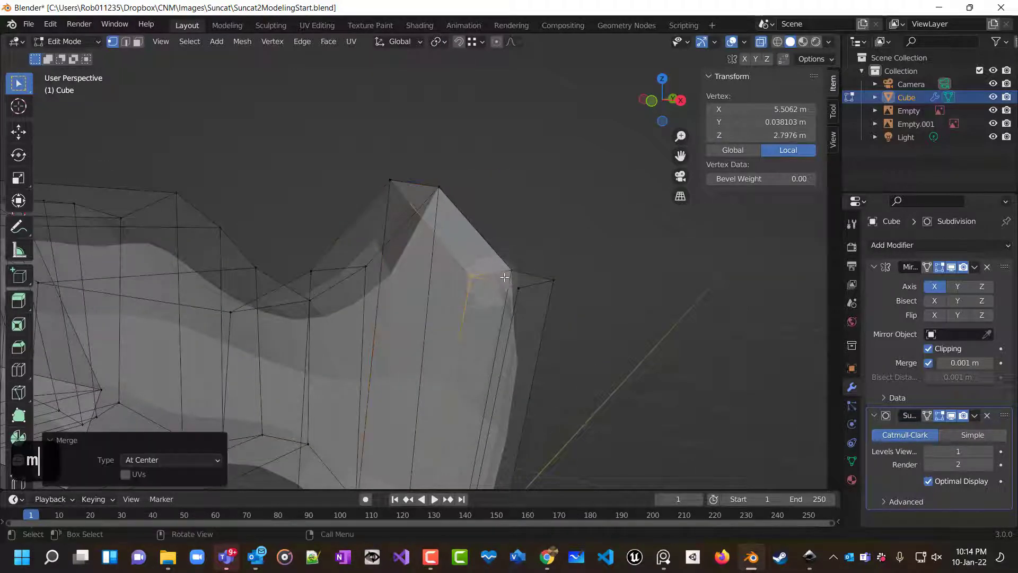
left_click(517, 272)
key("m")
left_click(527, 277)
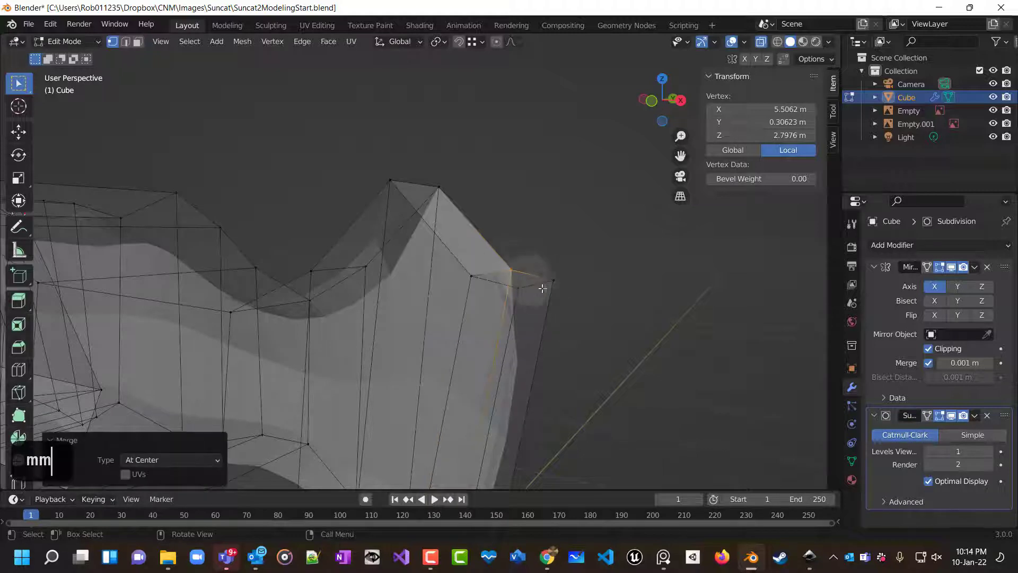
left_click(515, 287)
key("m")
left_click(530, 293)
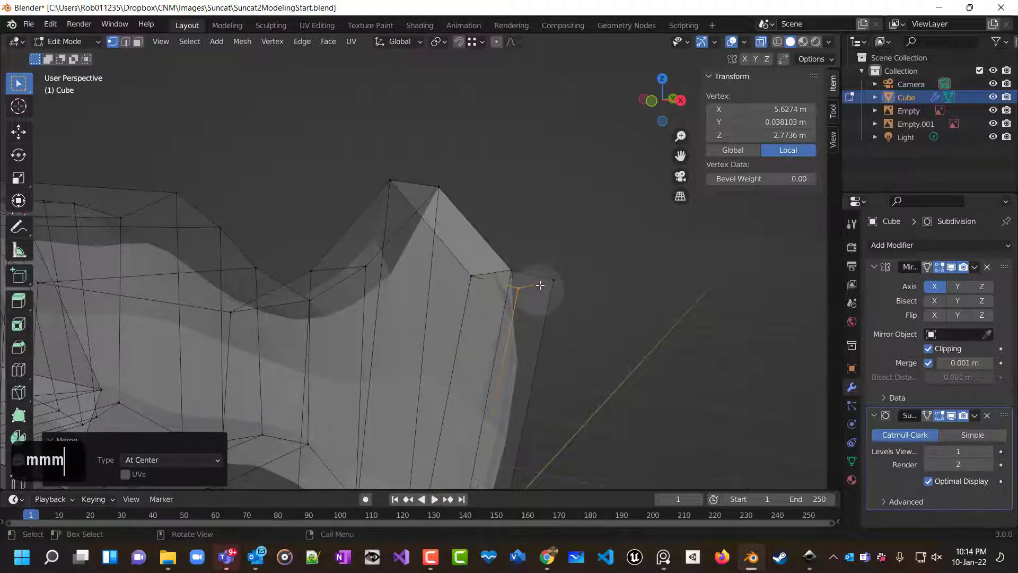
Merge the remaining open vertex pairs at center along the upper and lower edges of the shoulder peak.
key("m")
left_click(561, 285)
scroll(532, 345, "down", 2)
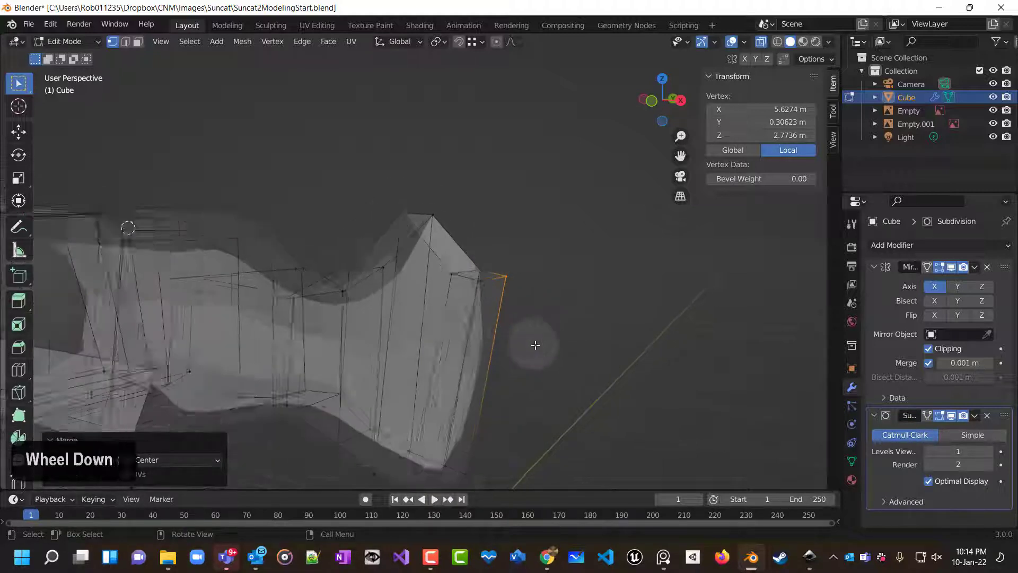
middle_click_drag(504, 354, 601, 218, "shift")
scroll(601, 217, "up", 5)
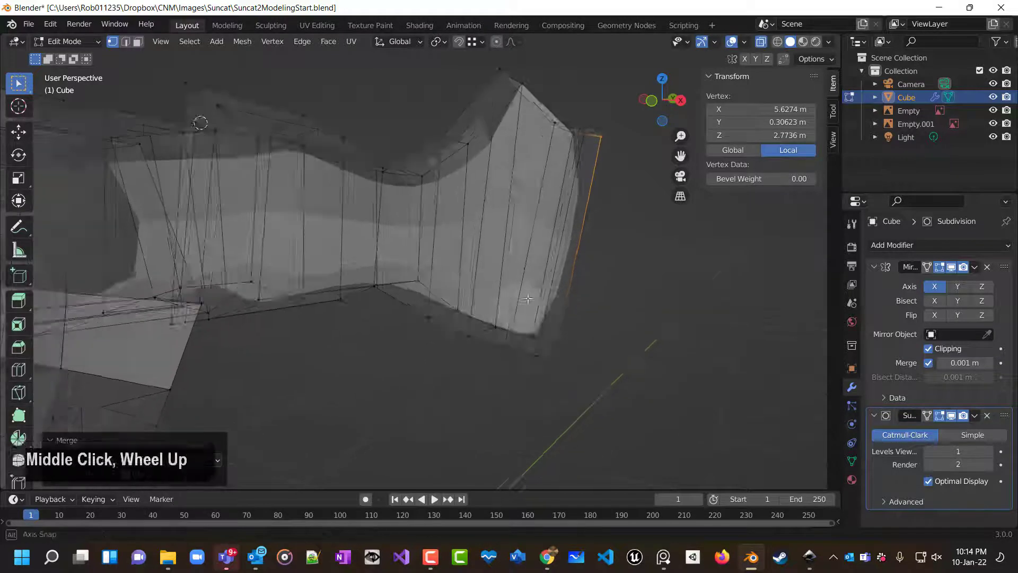
middle_click_drag(615, 303, 572, 354)
scroll(516, 294, "up", 4)
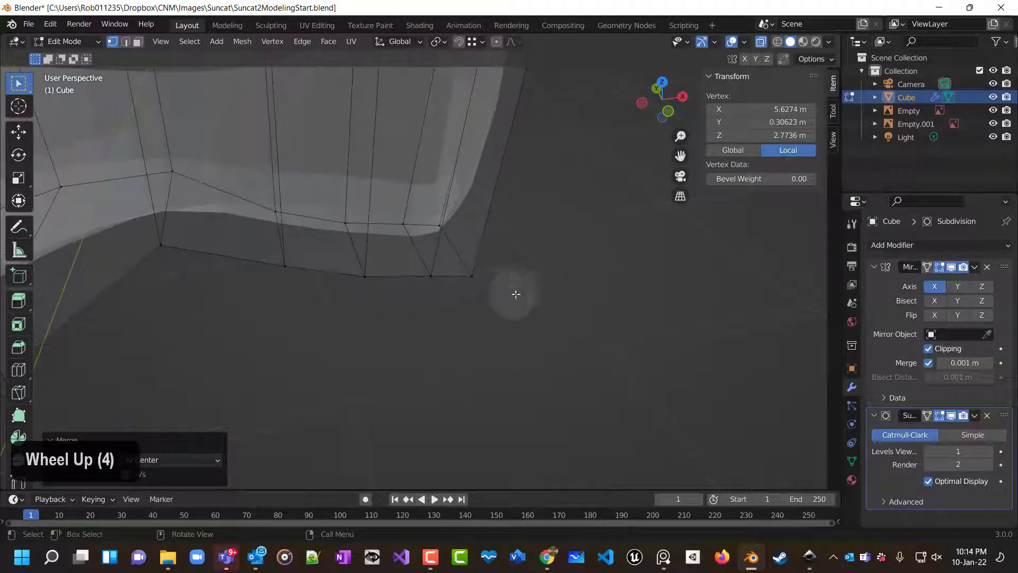
left_click(430, 276)
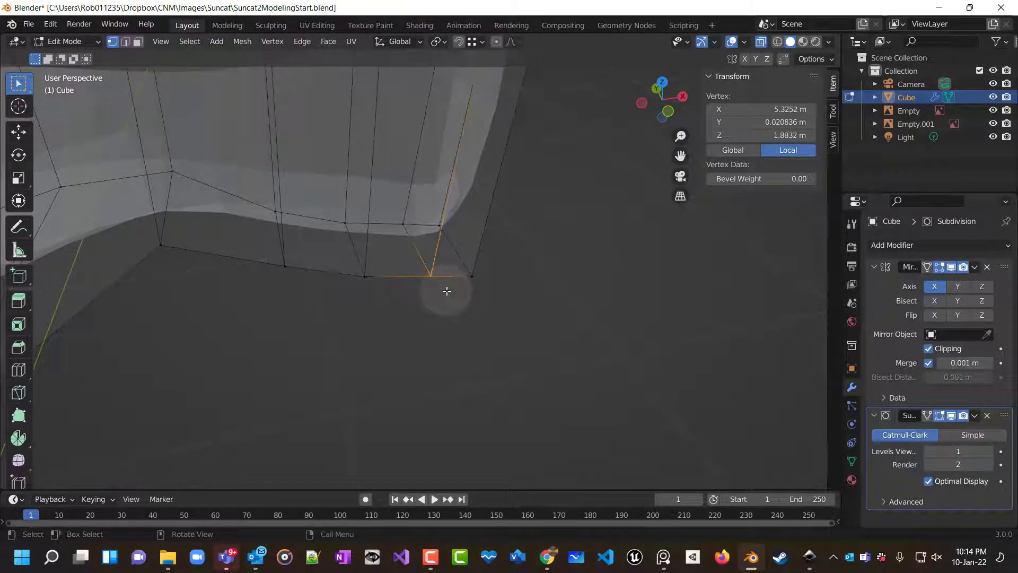
key("m")
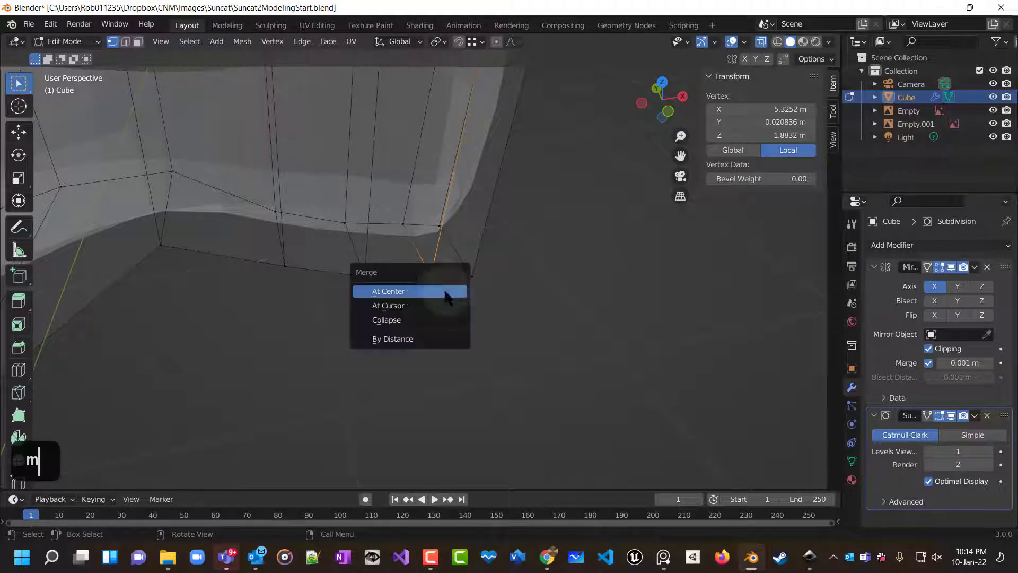
left_click(436, 291)
key("m")
left_click_drag(411, 227, 448, 234)
left_click(418, 228)
key("m")
left_click(448, 235)
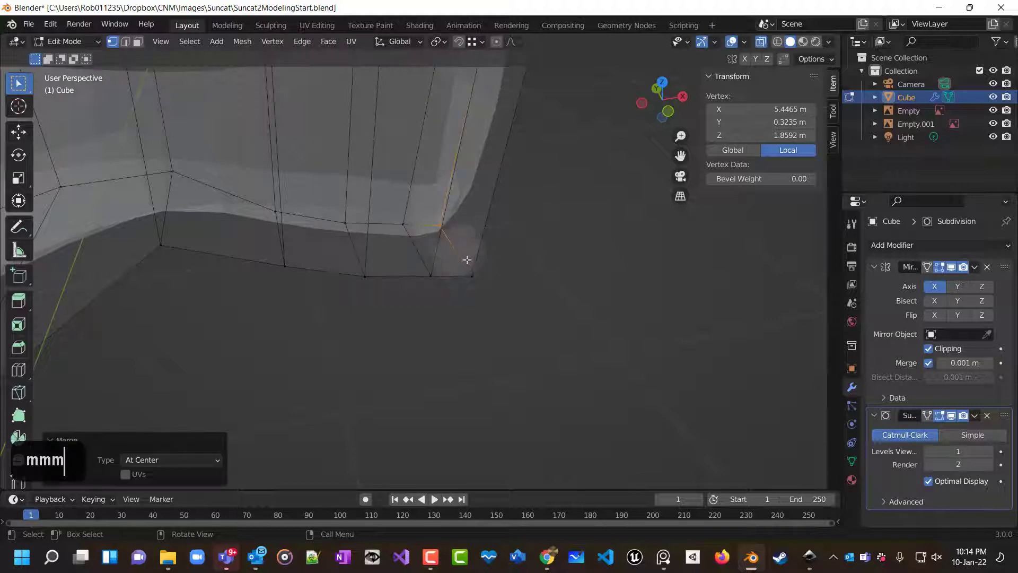
left_click_drag(486, 289, 487, 290)
key("m")
left_click(478, 301)
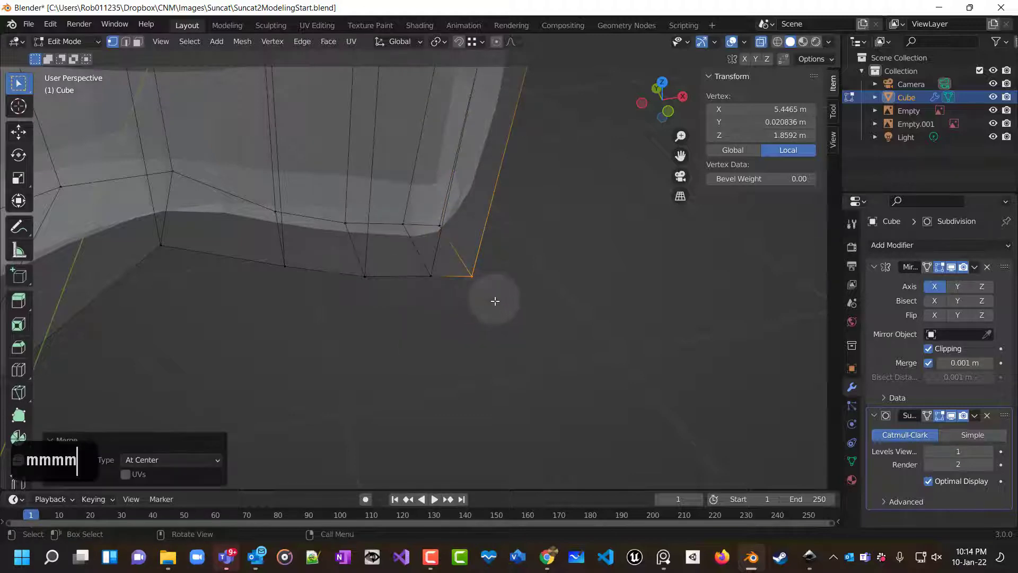
left_click(529, 290)
In face selection, delete the tall end face on the outer side of the shoulder peak.
scroll(491, 332, "down", 3)
middle_click_drag(499, 379, 456, 343)
scroll(490, 350, "up", 2)
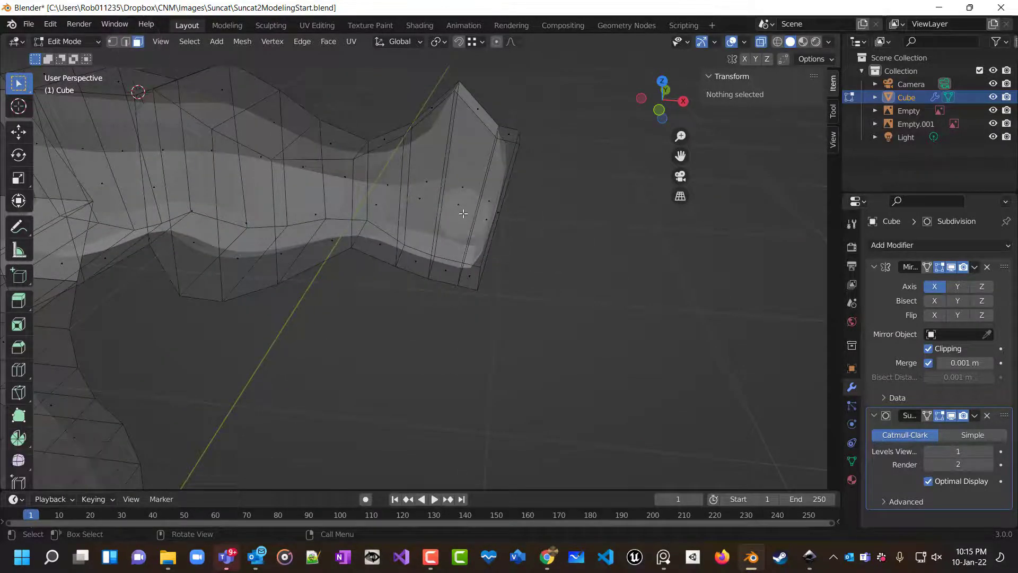
left_click(463, 213)
key("Delete")
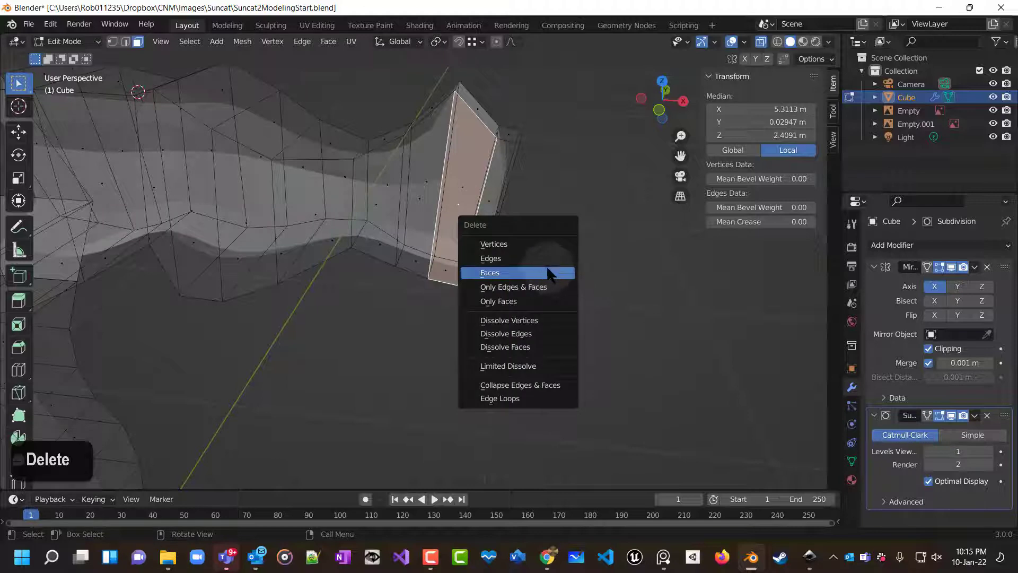
left_click(549, 273)
Orbit around the open end of the shoulder peak and select its surrounding faces to inspect the gap.
middle_click_drag(567, 299, 596, 181)
scroll(552, 220, "up", 2)
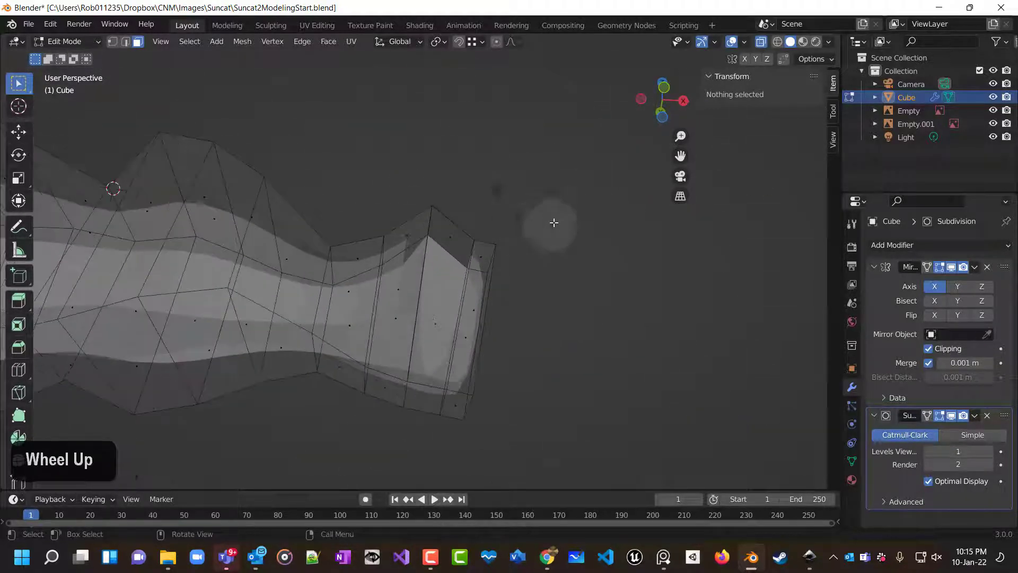
middle_click_drag(552, 220, 432, 278)
left_click(425, 292)
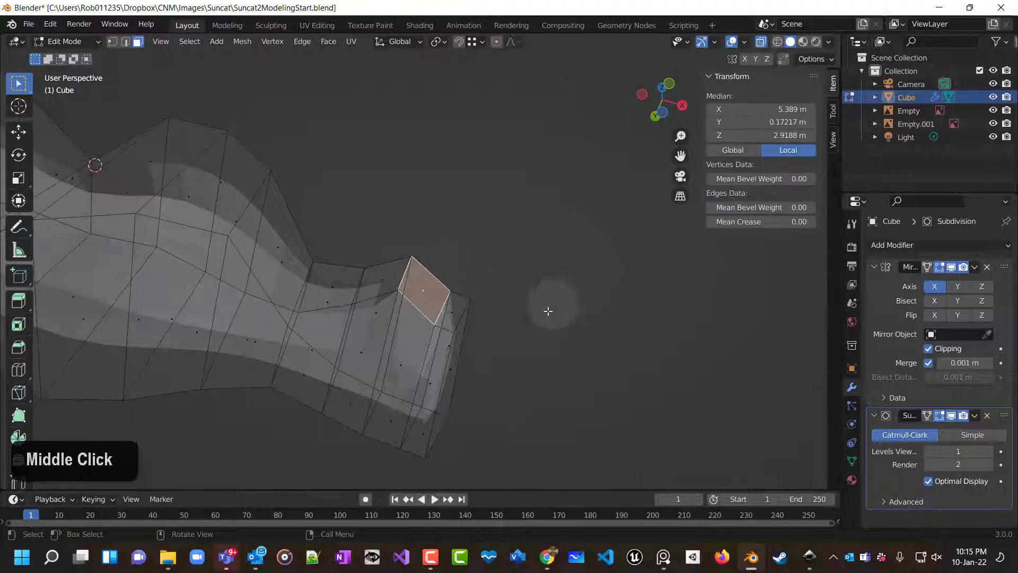
scroll(416, 409, "left", 5)
scroll(414, 411, "left", 7)
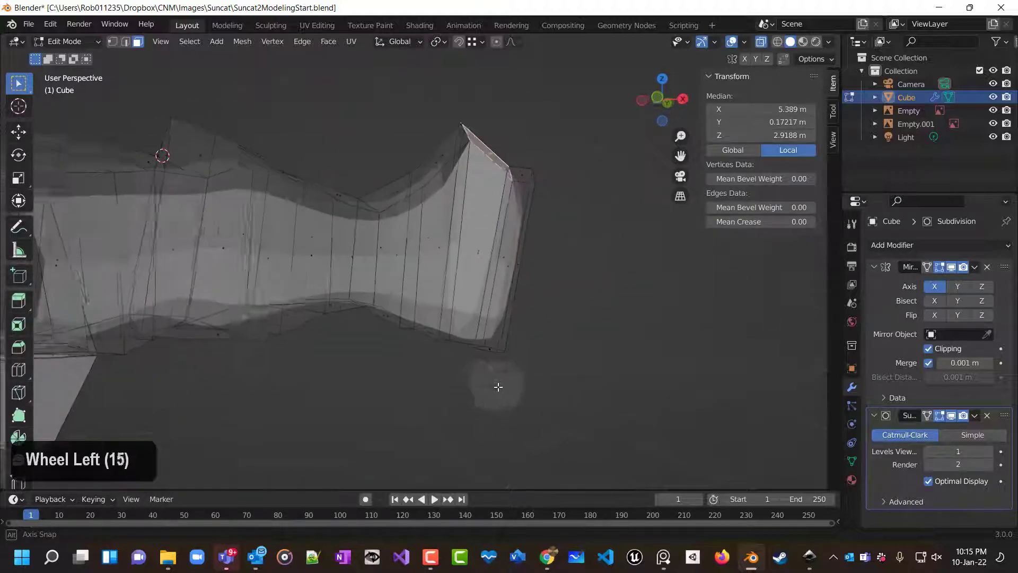
left_click(476, 253)
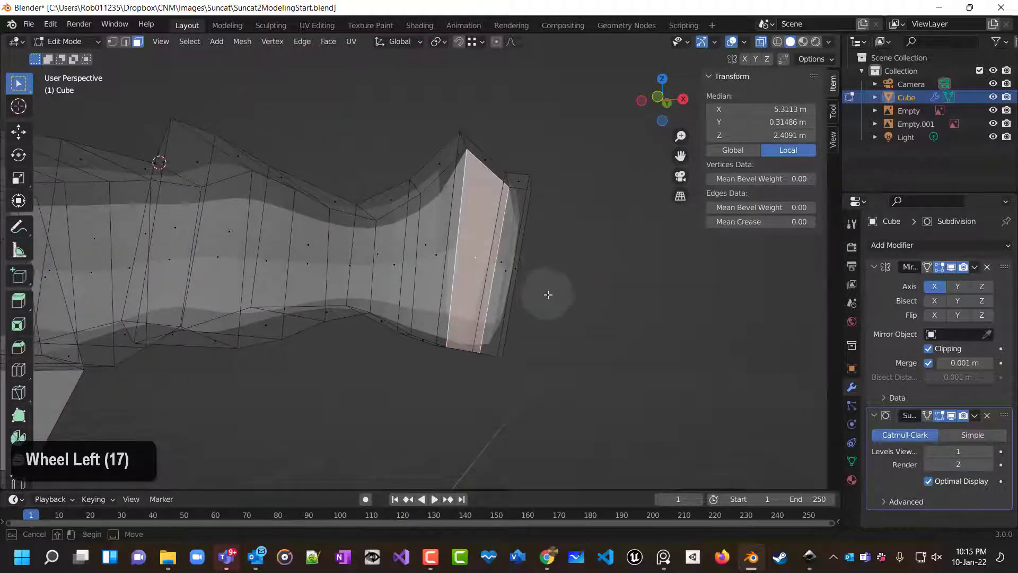
middle_click_drag(564, 307, 425, 193)
scroll(389, 336, "left", 4)
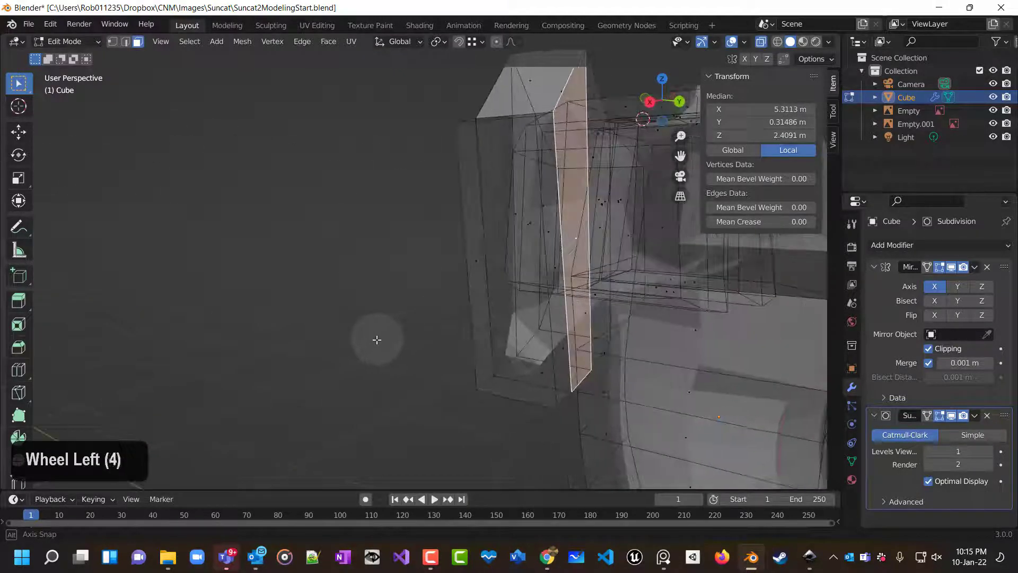
scroll(377, 339, "left", 16)
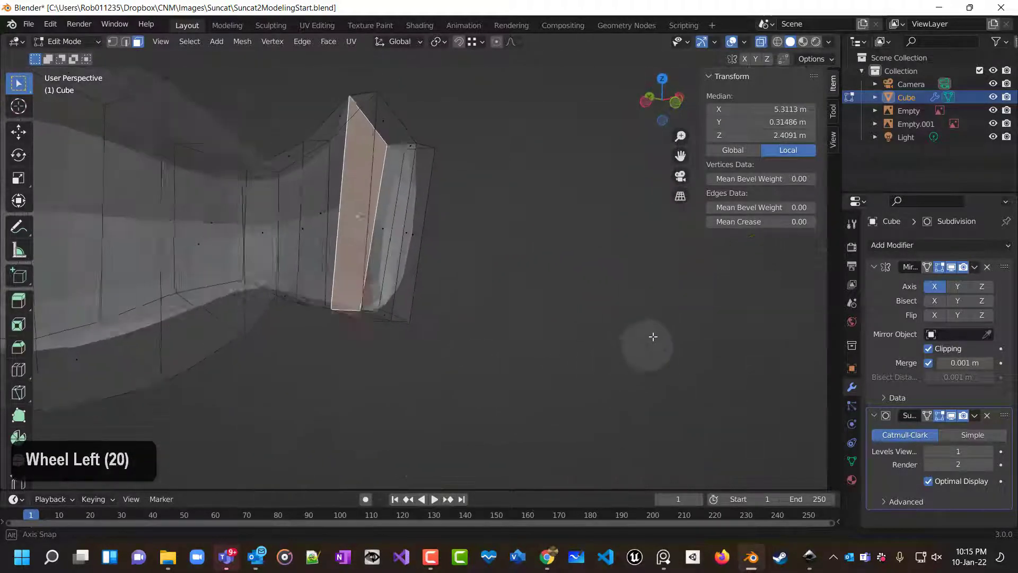
middle_click_drag(659, 302, 445, 293)
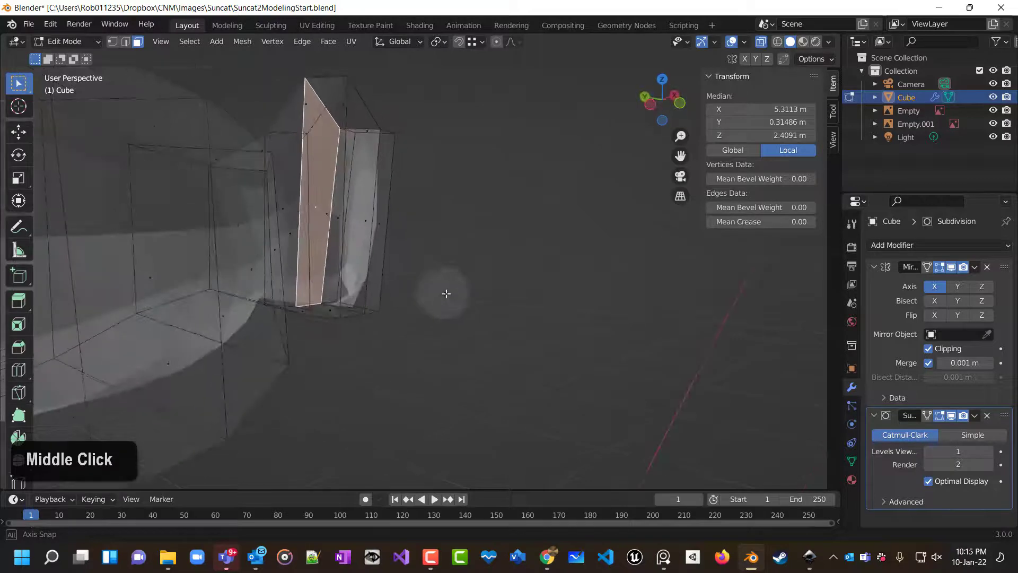
left_click(366, 224)
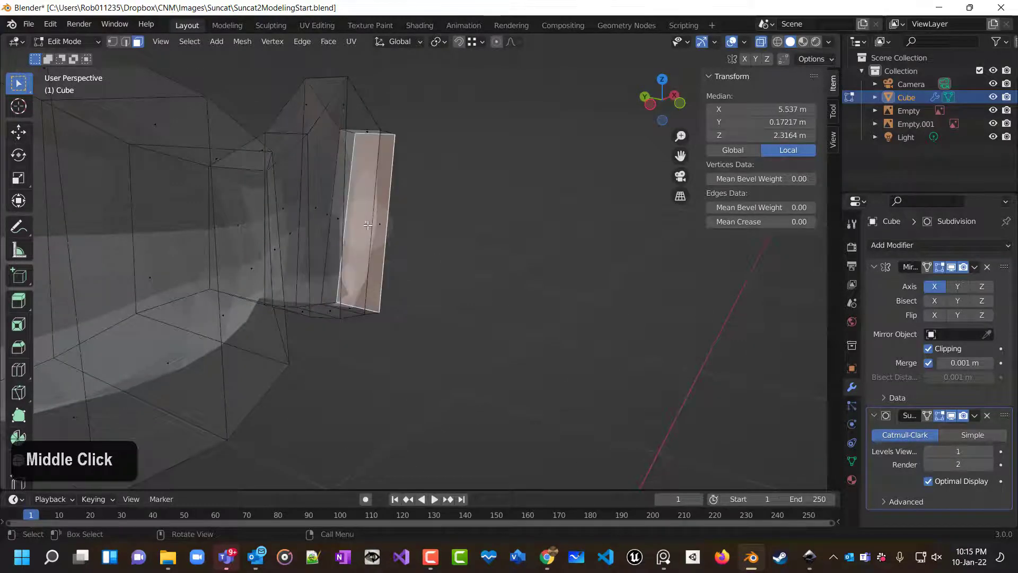
double_click(371, 223)
middle_click_drag(504, 247, 434, 198)
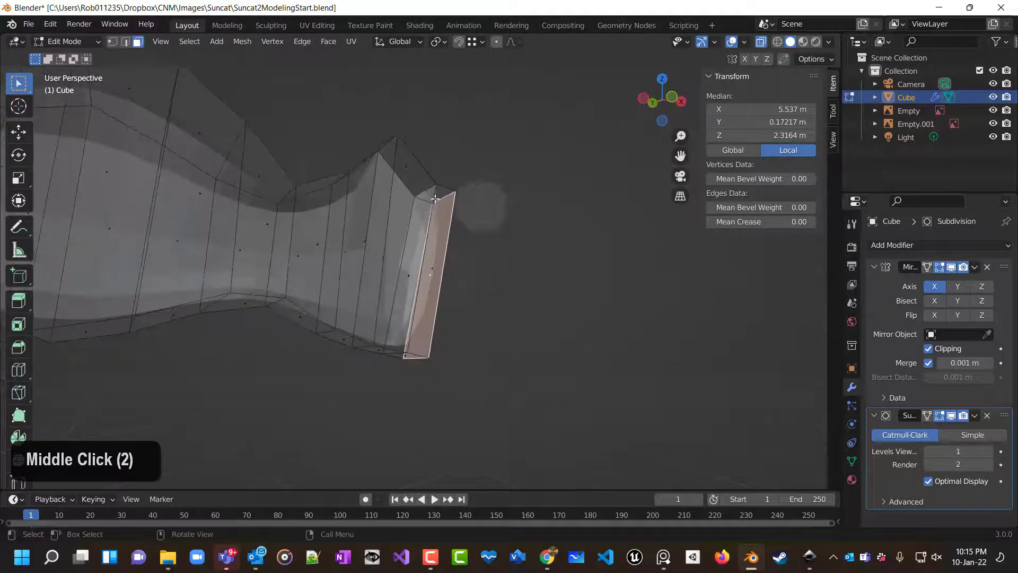
In vertex selection, select the four corner vertices of the open end and fill them with a new face.
left_click(111, 41)
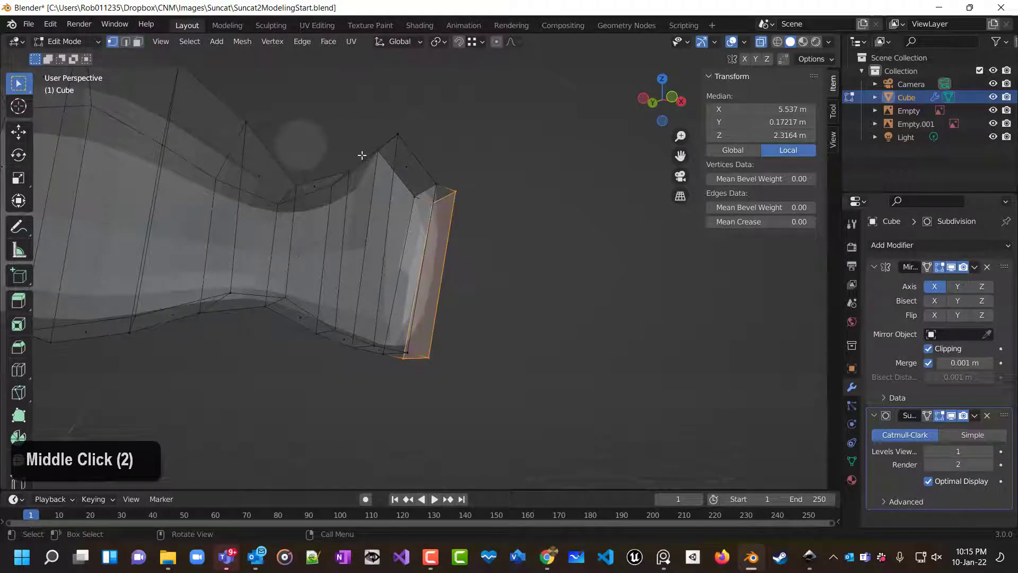
left_click(418, 144)
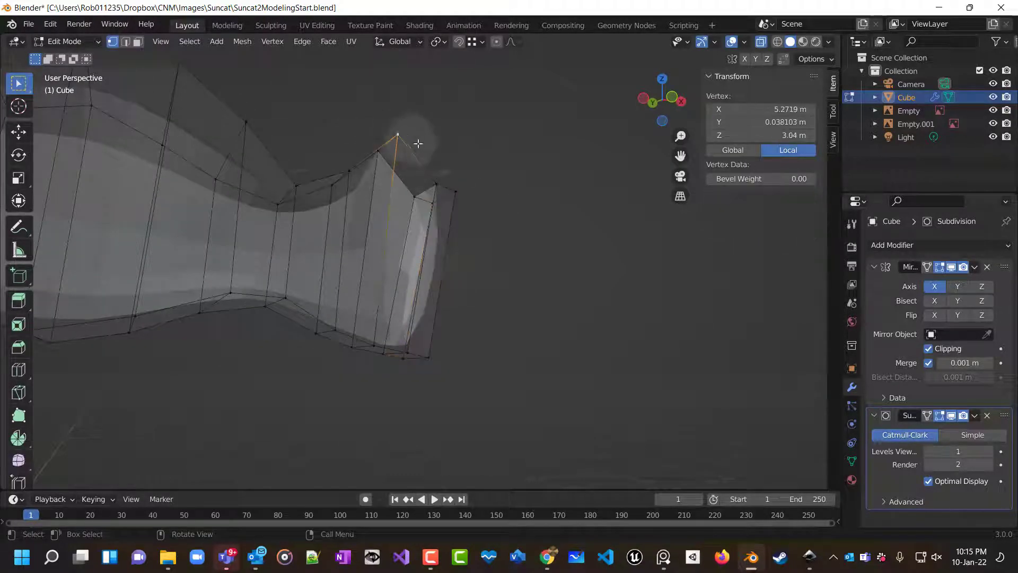
left_click(439, 180, "shift")
left_click(407, 352, "shift")
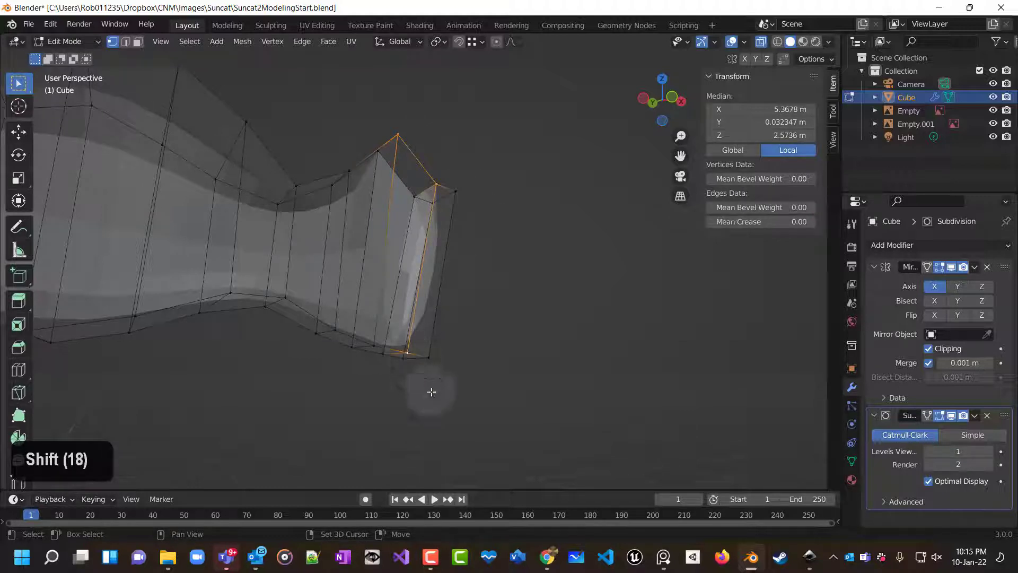
left_click(374, 345, "shift")
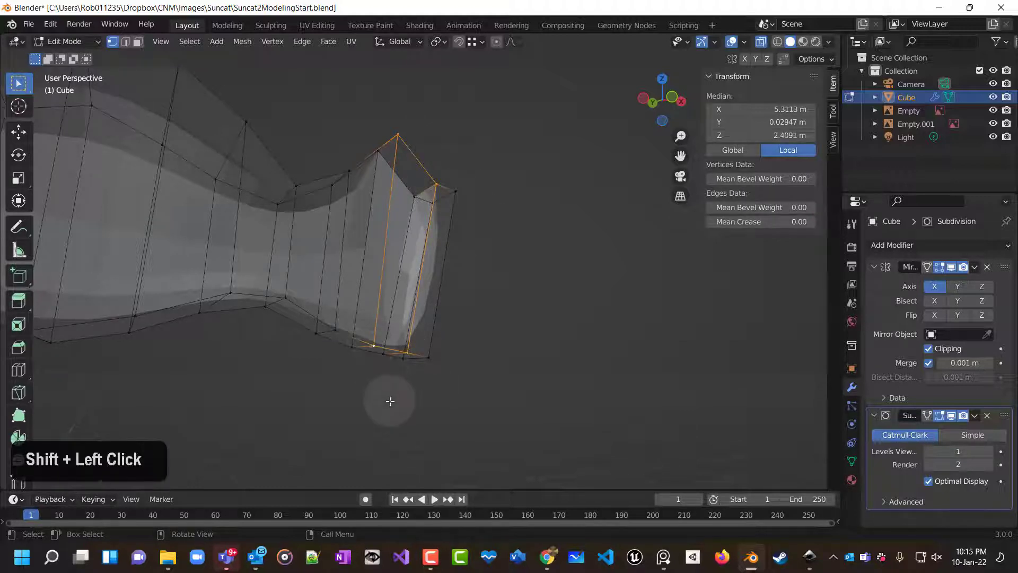
key("f")
left_click(547, 355)
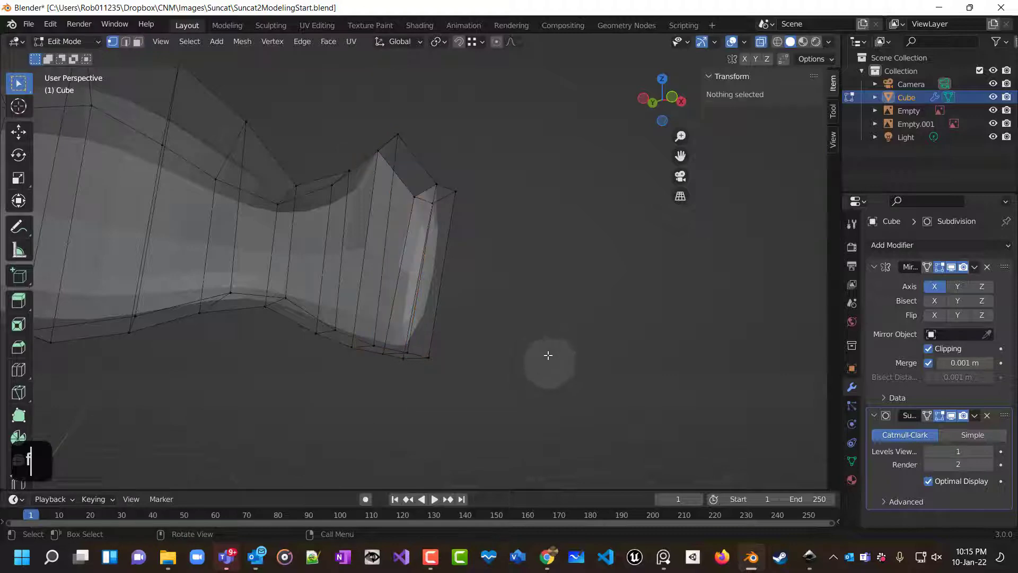
Turn off X-ray and orbit out to review the shoulder and arm shape.
middle_click_drag(548, 355, 447, 411)
scroll(448, 411, "up", 2)
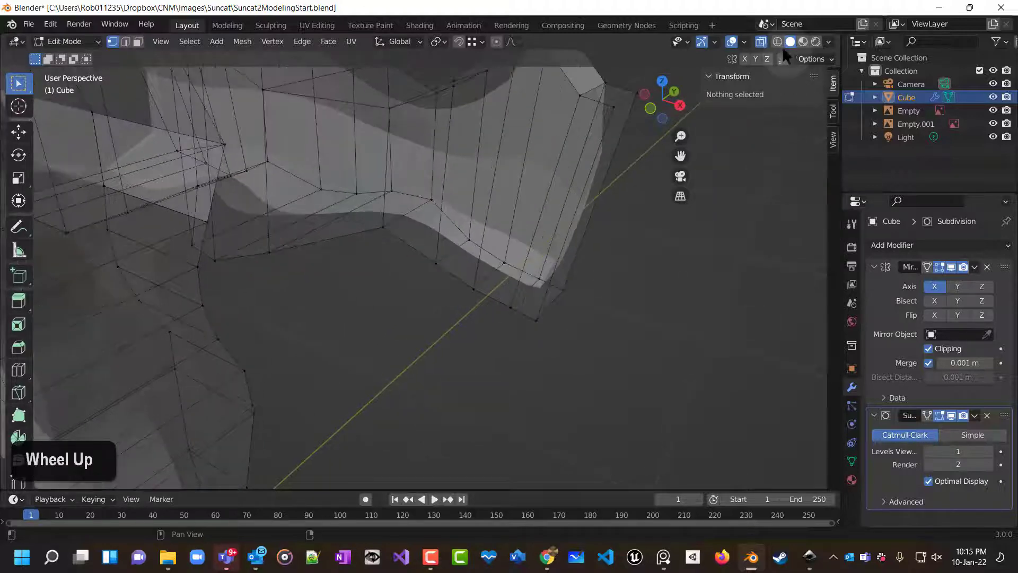
left_click(761, 43)
scroll(682, 277, "down", 4)
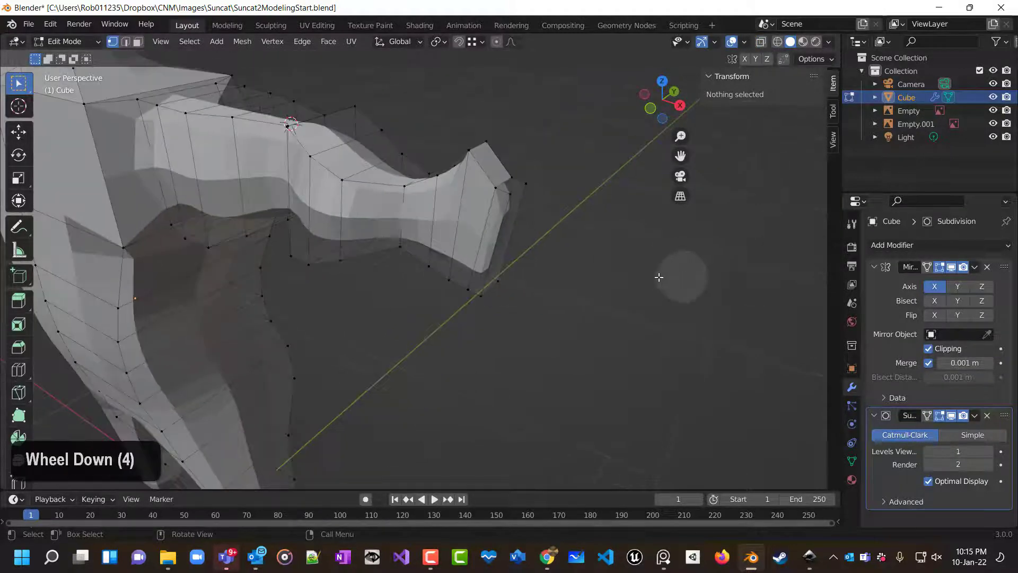
middle_click_drag(681, 277, 704, 341)
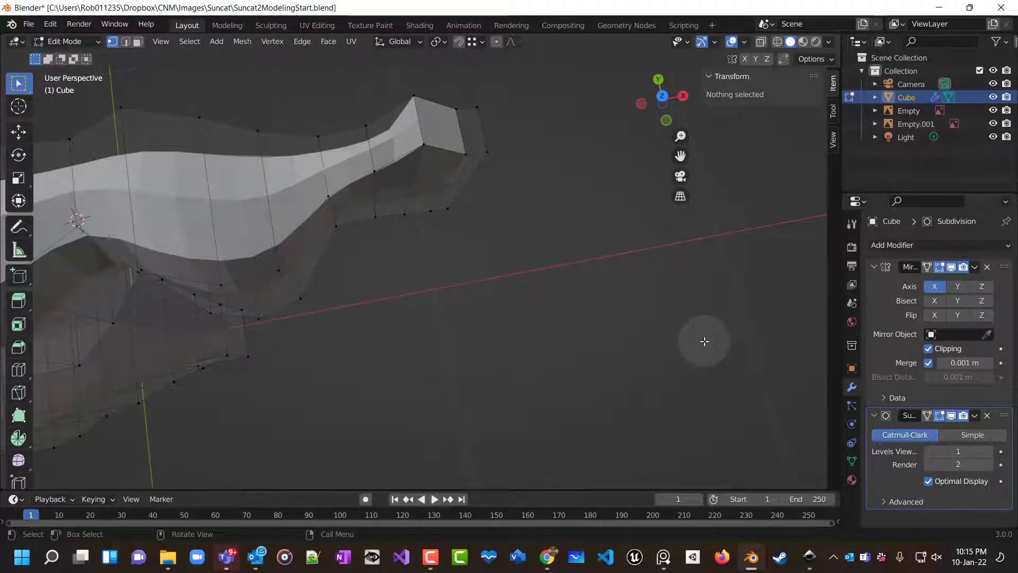
scroll(559, 318, "down", 5)
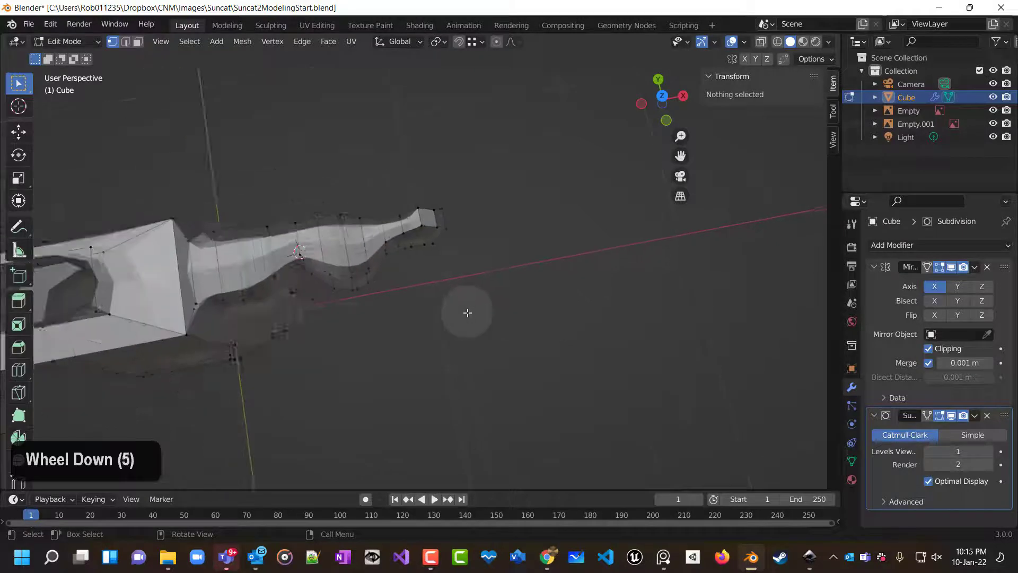
middle_click_drag(466, 311, 340, 186)
scroll(340, 186, "up", 1)
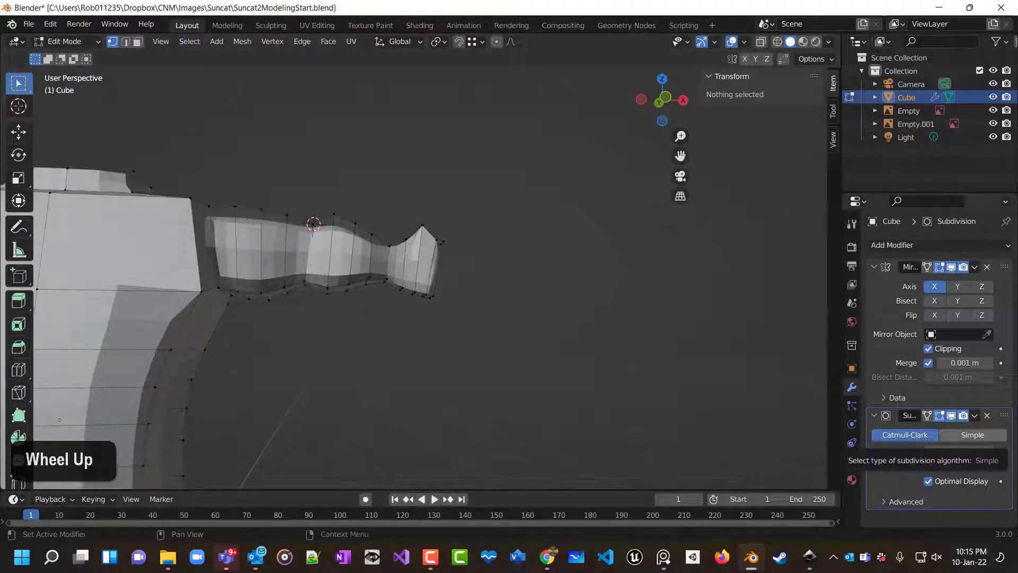
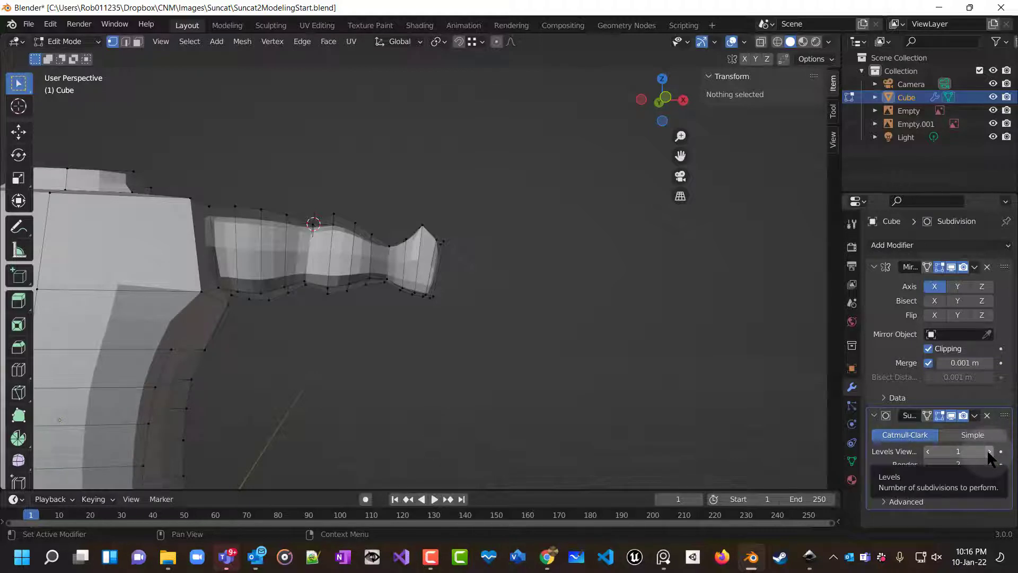
Set the Subdivision modifier's viewport and render levels to 3.
left_click(989, 451)
left_click(989, 451)
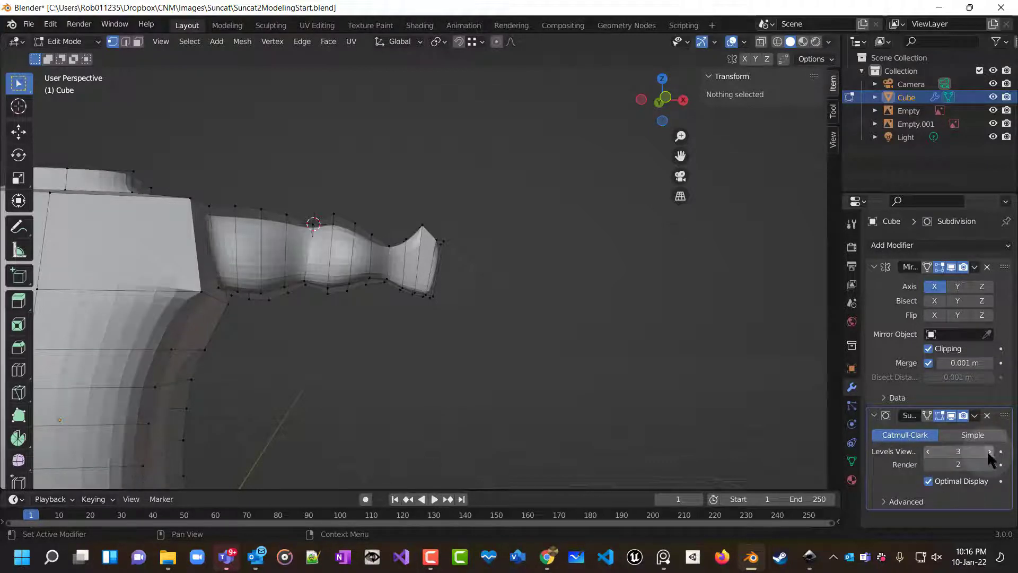
left_click(989, 464)
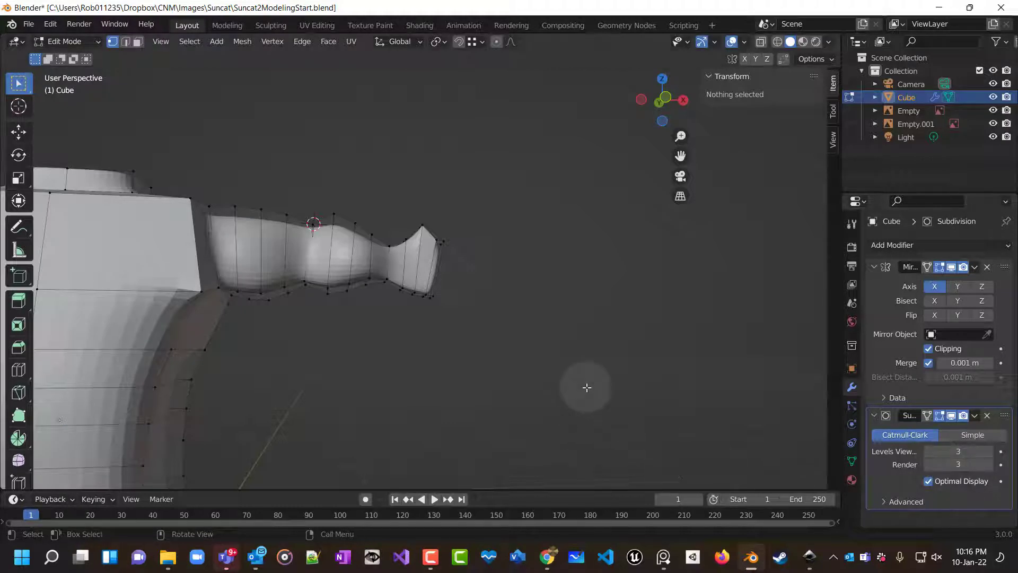
Box-select the overlapping vertices at the shoulder's lower front corner and merge them at center.
scroll(537, 358, "up", 2)
middle_click_drag(537, 358, 510, 374)
scroll(509, 374, "up", 5)
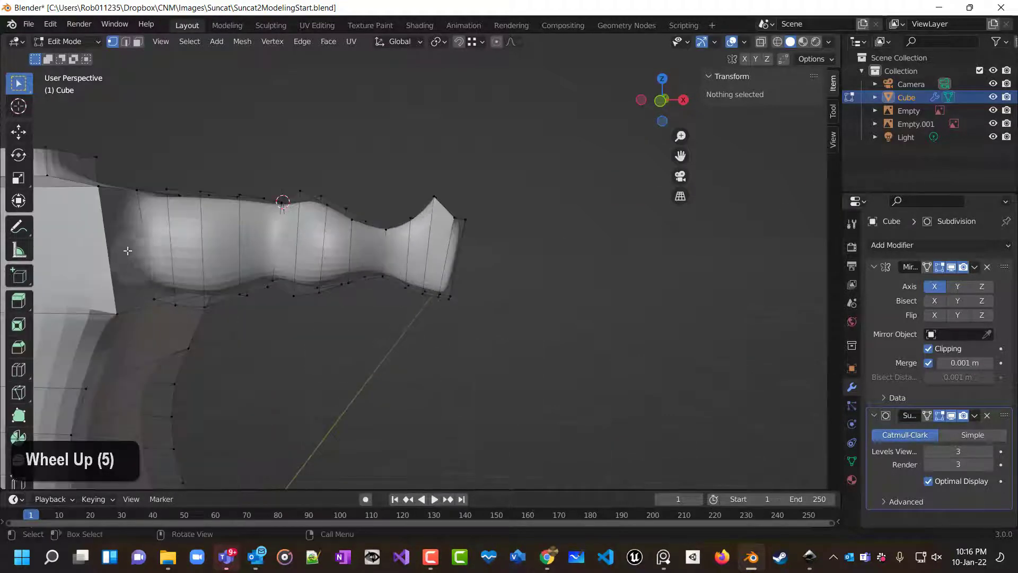
middle_click_drag(170, 334, 297, 251)
scroll(197, 215, "up", 1)
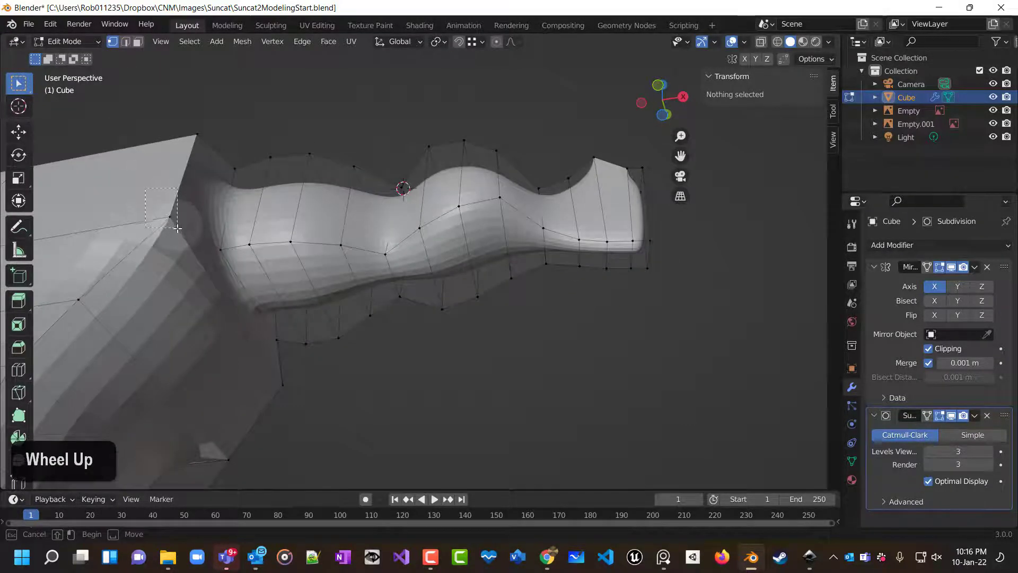
left_click(177, 230)
key("m")
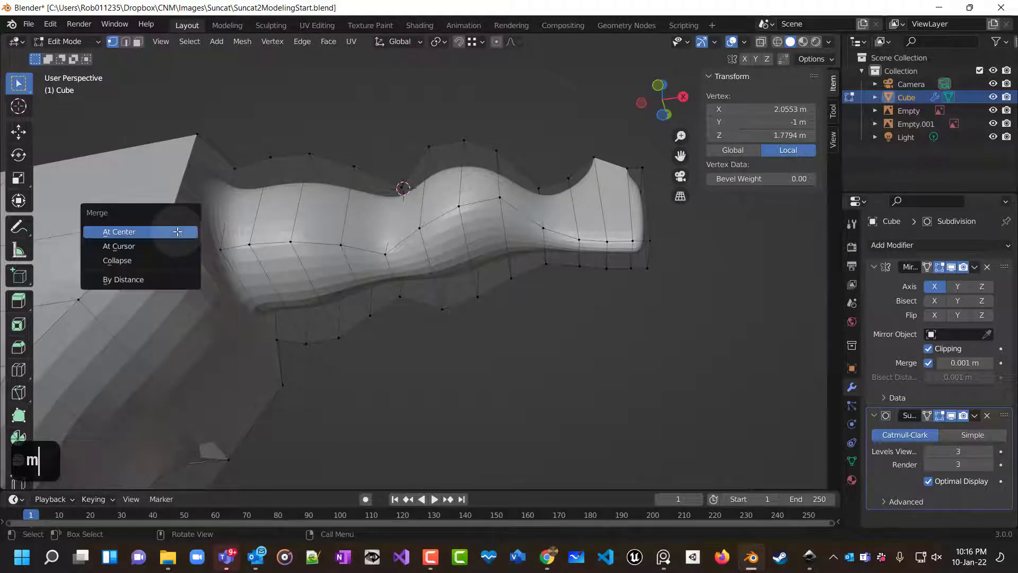
left_click(179, 233)
Select the vertex pair at the shoulder's upper corner and merge them at center.
scroll(64, 154, "down", 2)
scroll(65, 153, "up", 3)
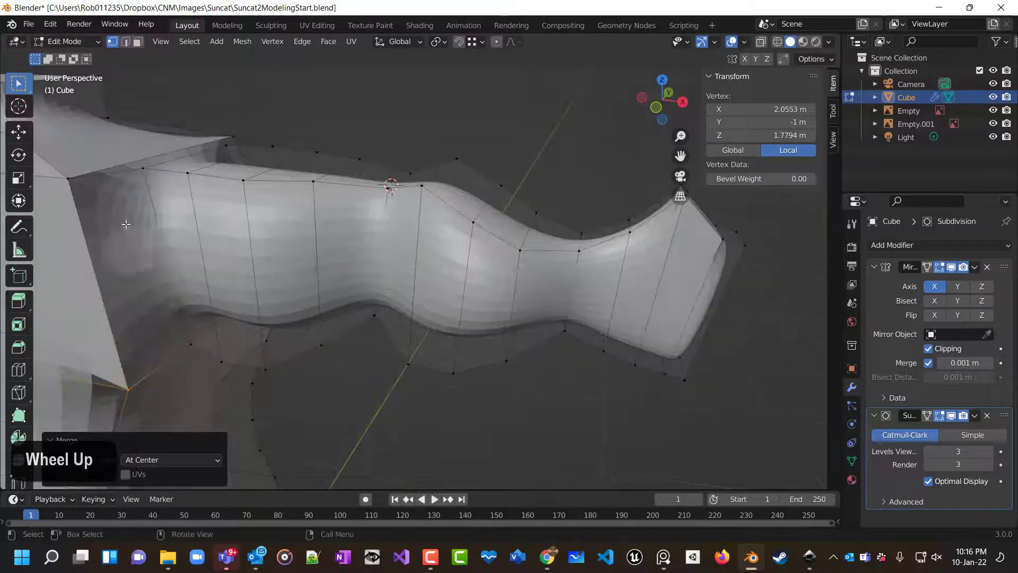
left_click(66, 177)
key("m")
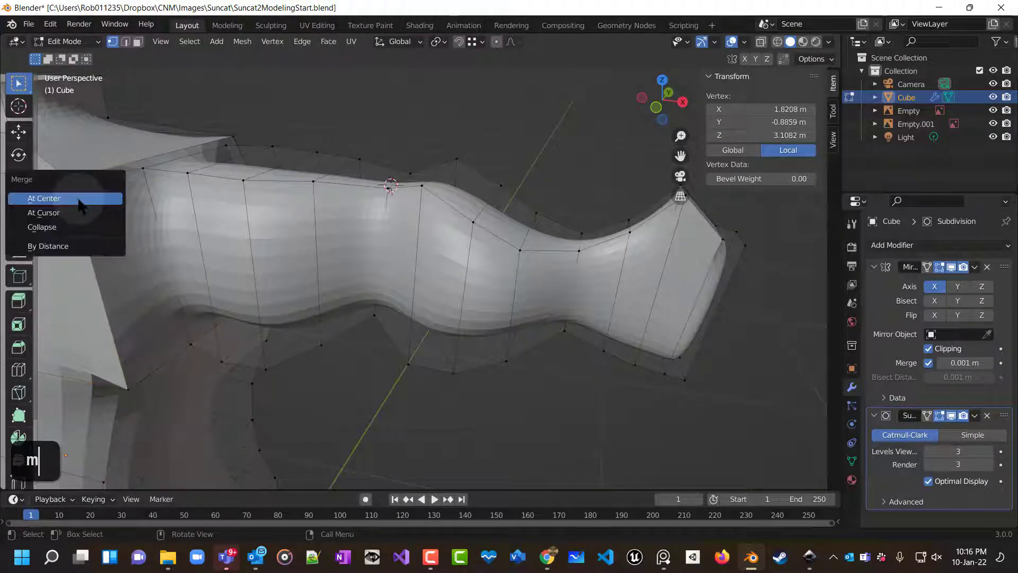
left_click(81, 199)
In face selection, delete the front face of the shoulder block.
scroll(81, 204, "down", 4)
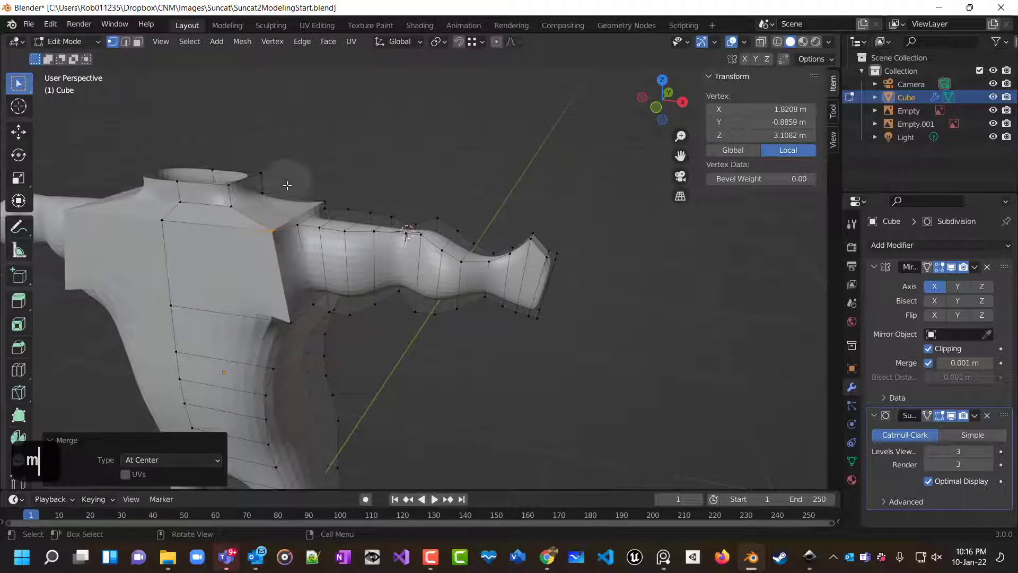
left_click(137, 42)
left_click(226, 284)
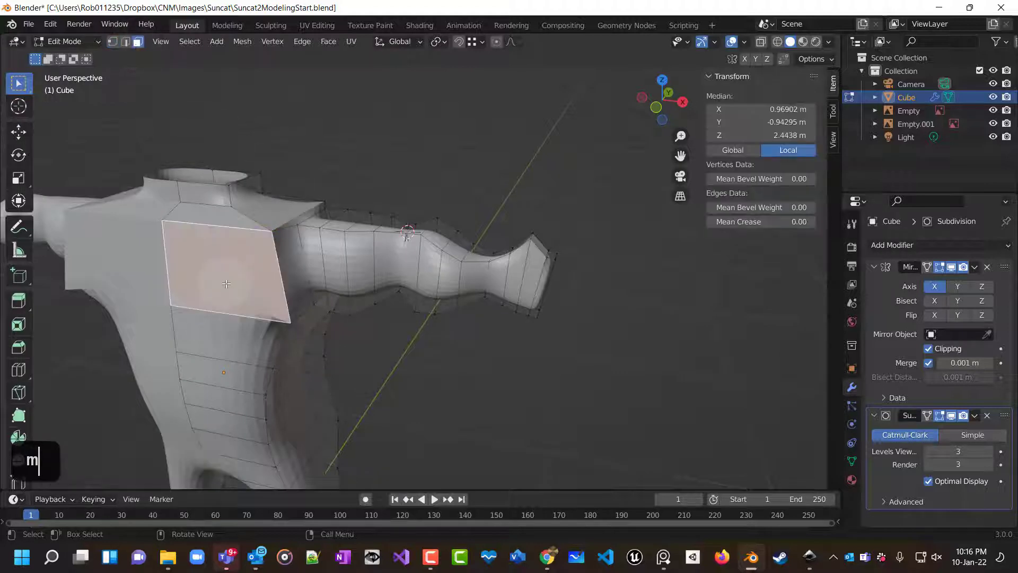
key("x")
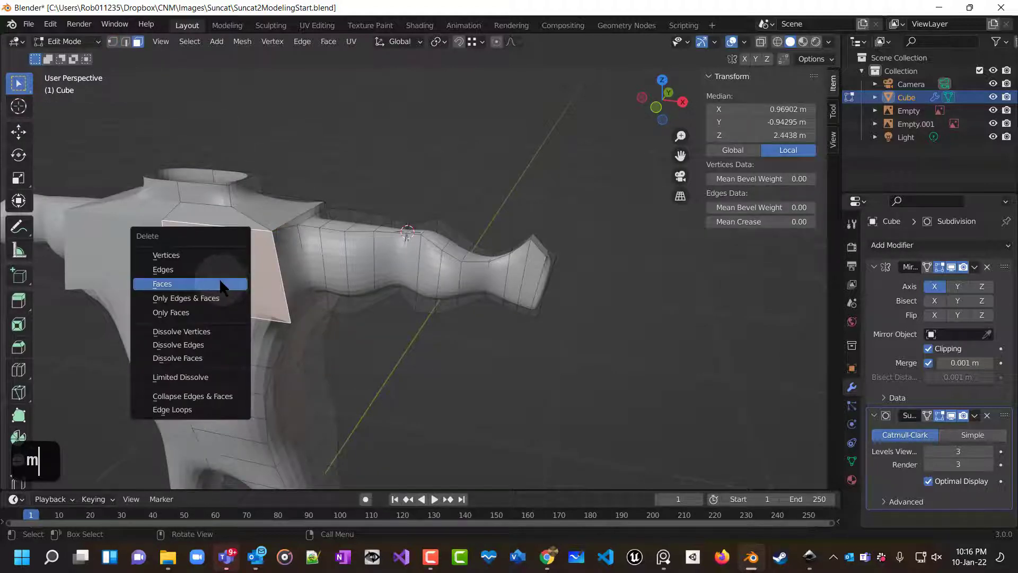
left_click(221, 286)
Select the four corner vertices of the opened shoulder front and fill them with a new face.
mouse_move(228, 286)
middle_mouse_down()
mouse_move(413, 280)
mouse_move(344, 332)
mouse_move(344, 219)
mouse_move(357, 295)
mouse_move(238, 270)
middle_mouse_up()
scroll(215, 263, "up", 2)
left_click(192, 260)
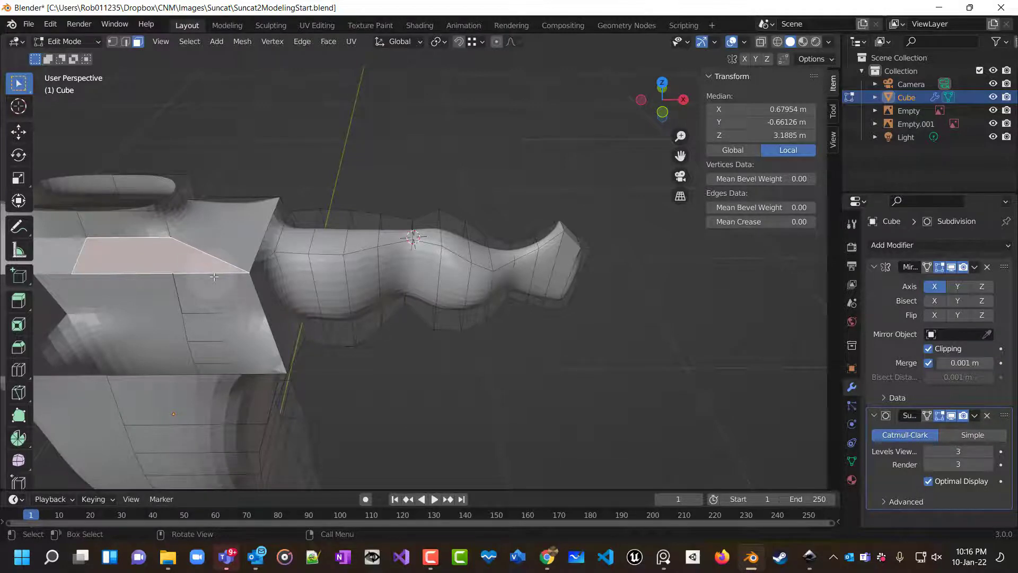
middle_click_drag(213, 276, 228, 218)
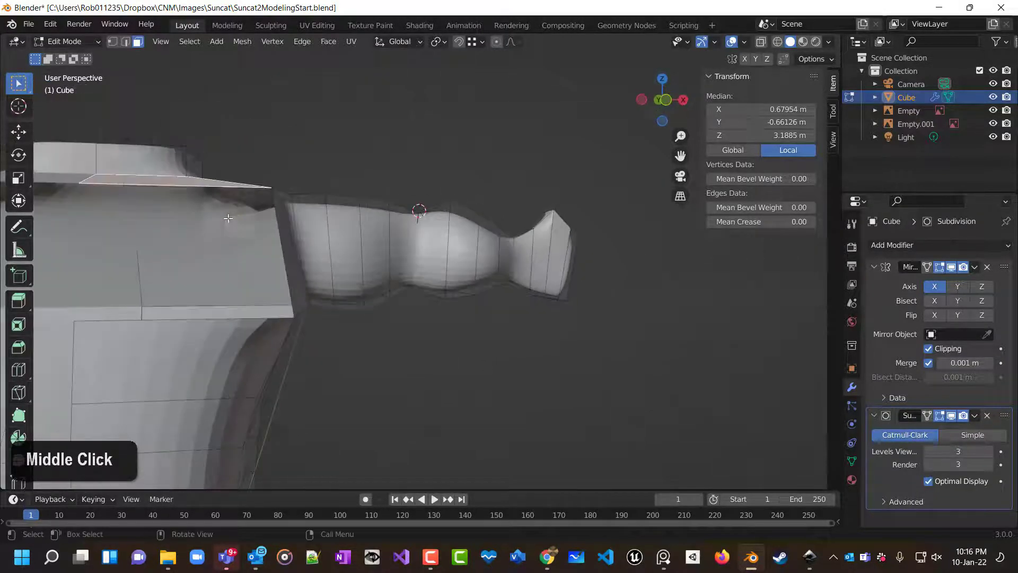
left_click(79, 191)
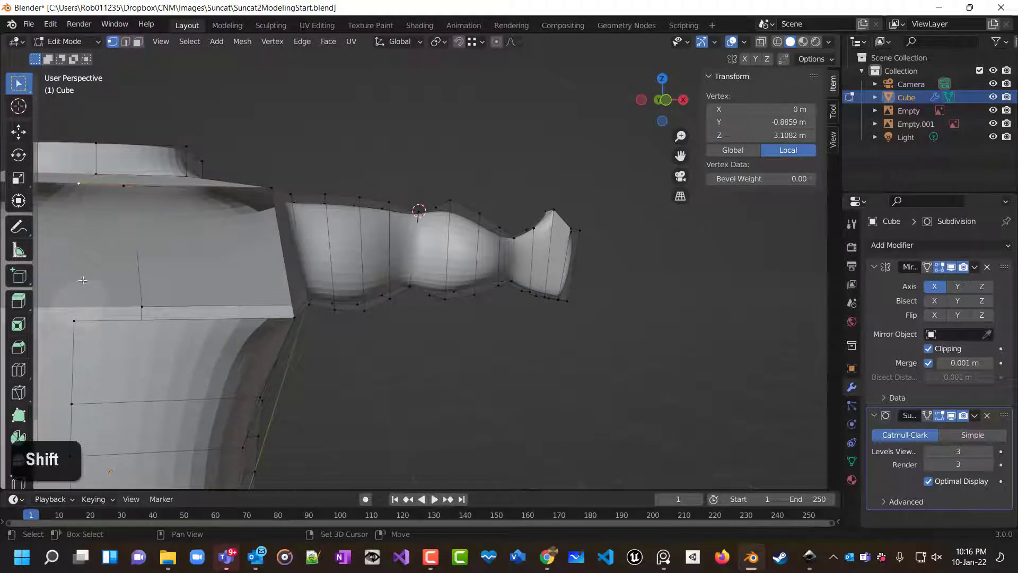
left_click(75, 320, "shift")
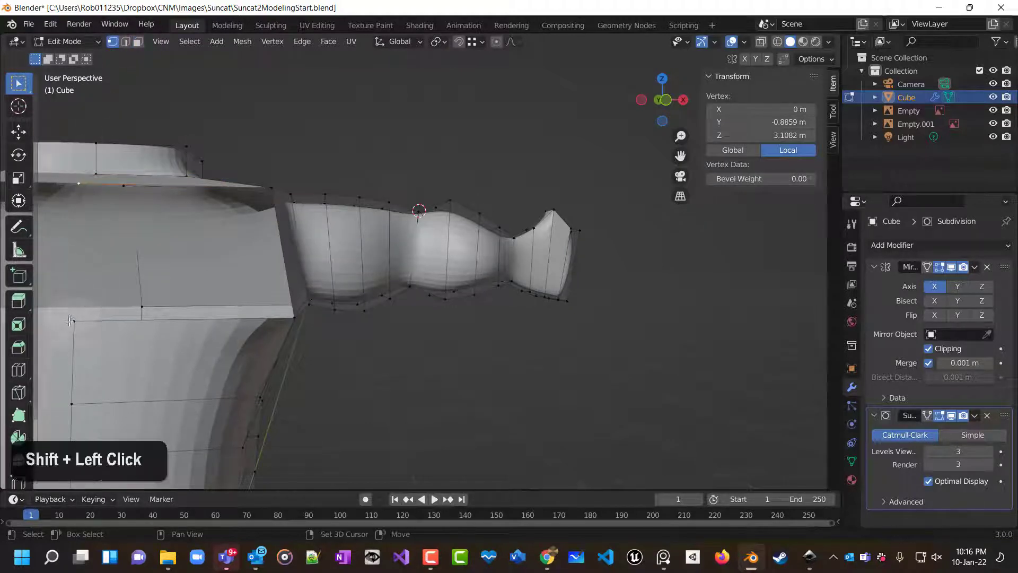
left_click(295, 320, "shift")
left_click(274, 188, "shift")
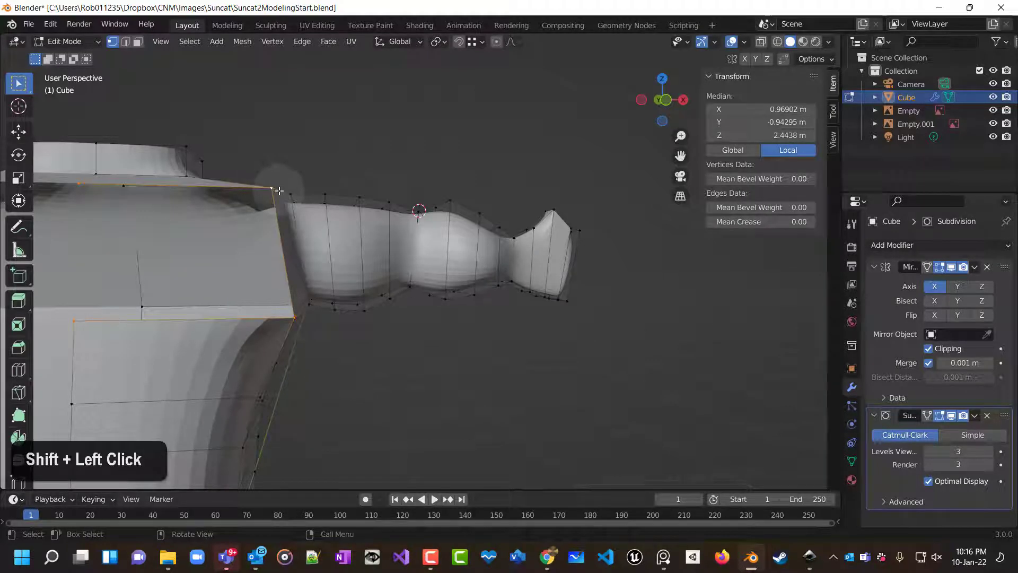
left_click(294, 320)
In face selection, extrude the arm's end face outward about 0.085 m to start the hand.
middle_click_drag(384, 356, 400, 445)
scroll(338, 360, "down", 5)
scroll(438, 352, "up", 4)
middle_click_drag(438, 352, 704, 292)
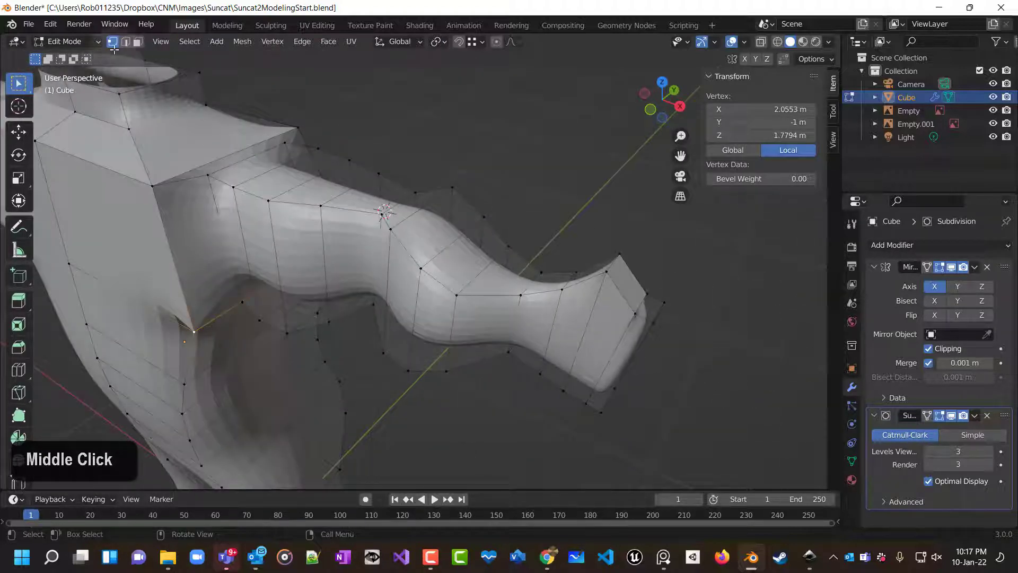
left_click(138, 42)
left_click(626, 287)
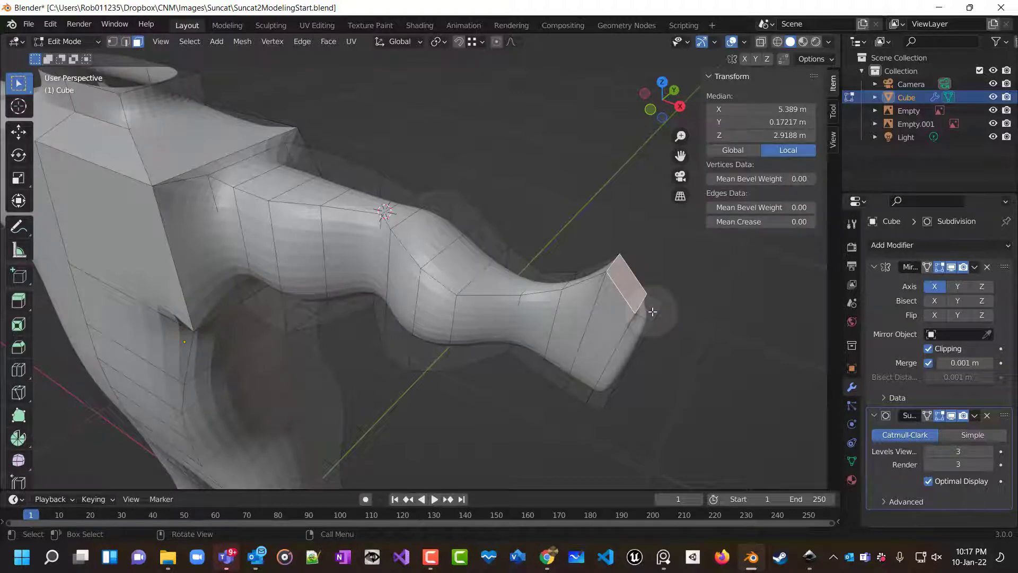
key("e")
left_click(714, 291)
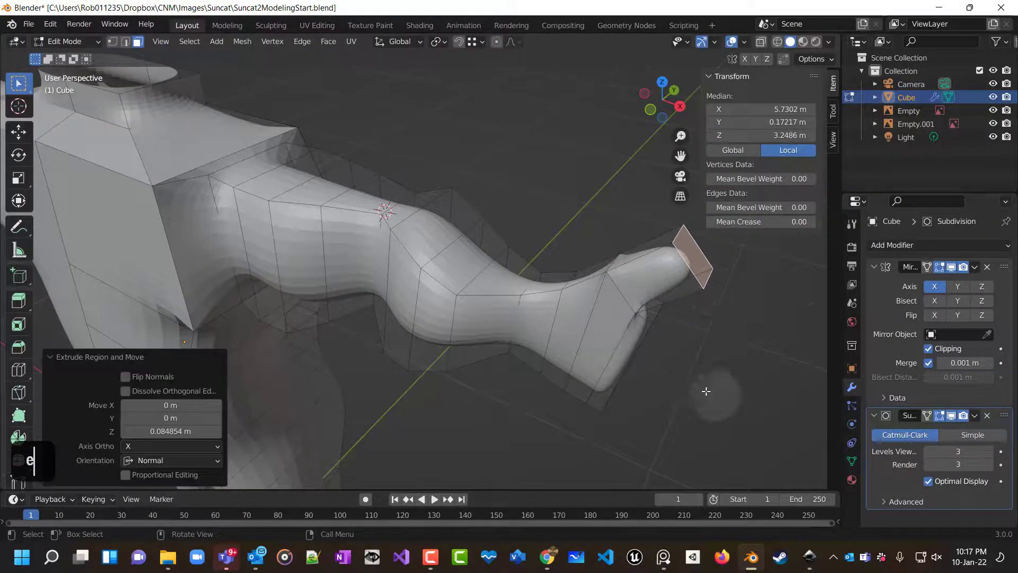
Try a single lengthwise loop cut through the hand, then undo it.
middle_click_drag(704, 390, 557, 261)
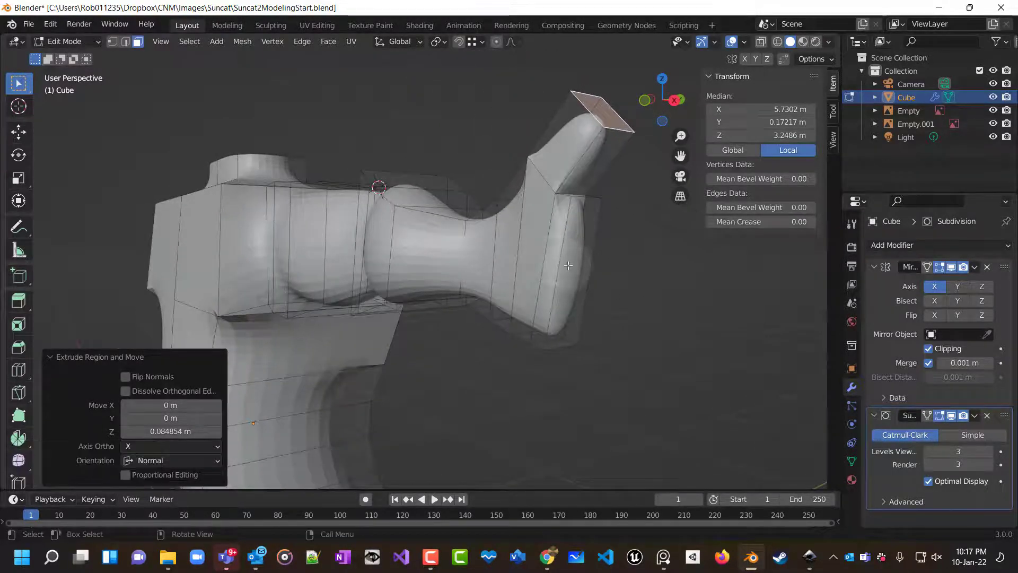
key("ctrl+r")
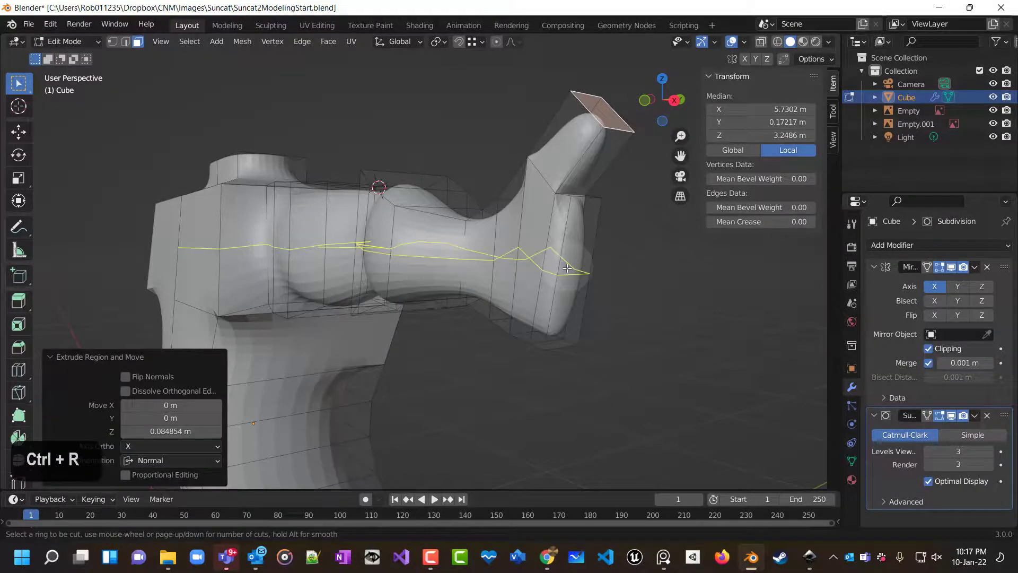
left_click(574, 261)
scroll(576, 266, "up", 2)
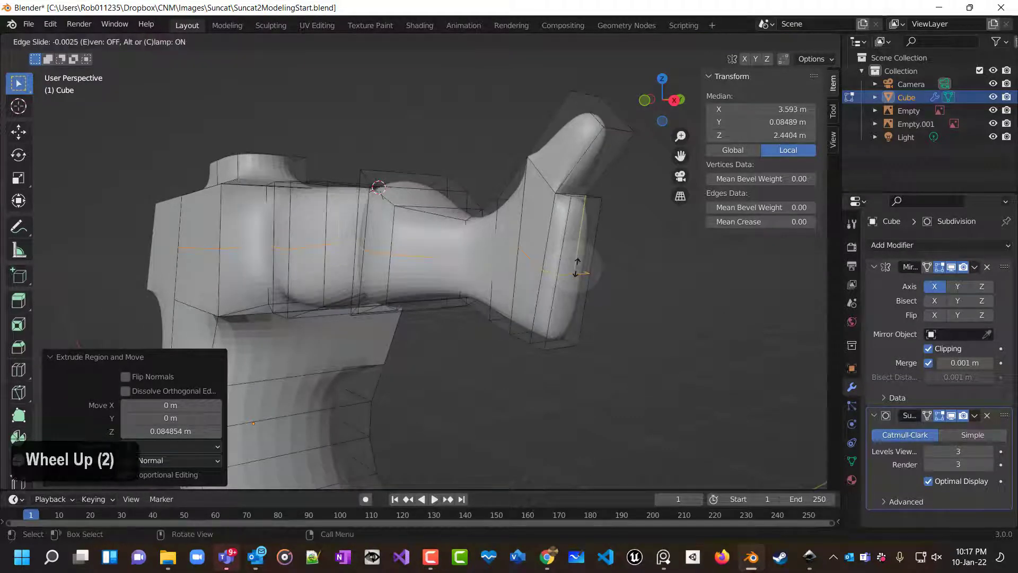
key("Escape")
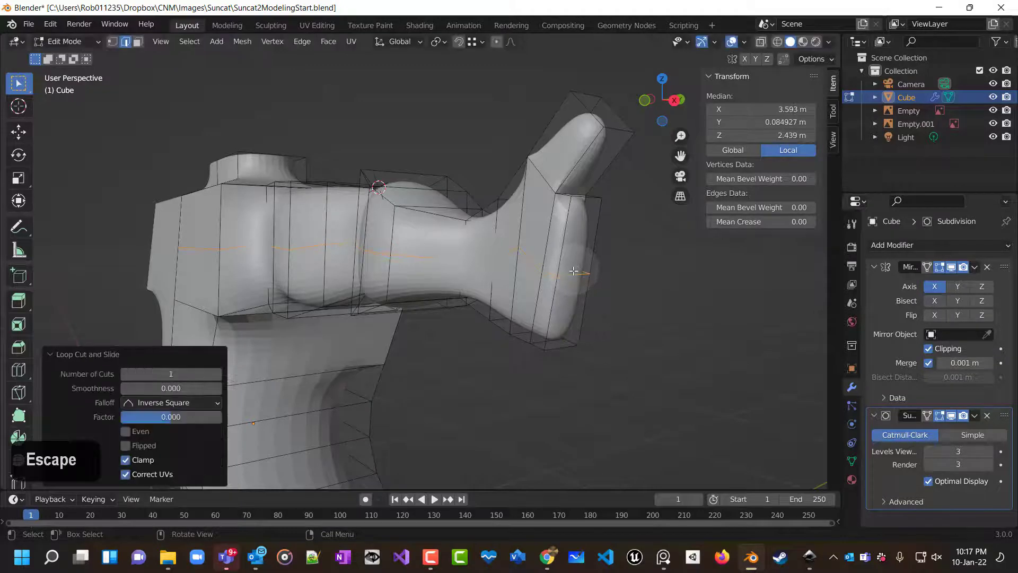
key("ctrl+z")
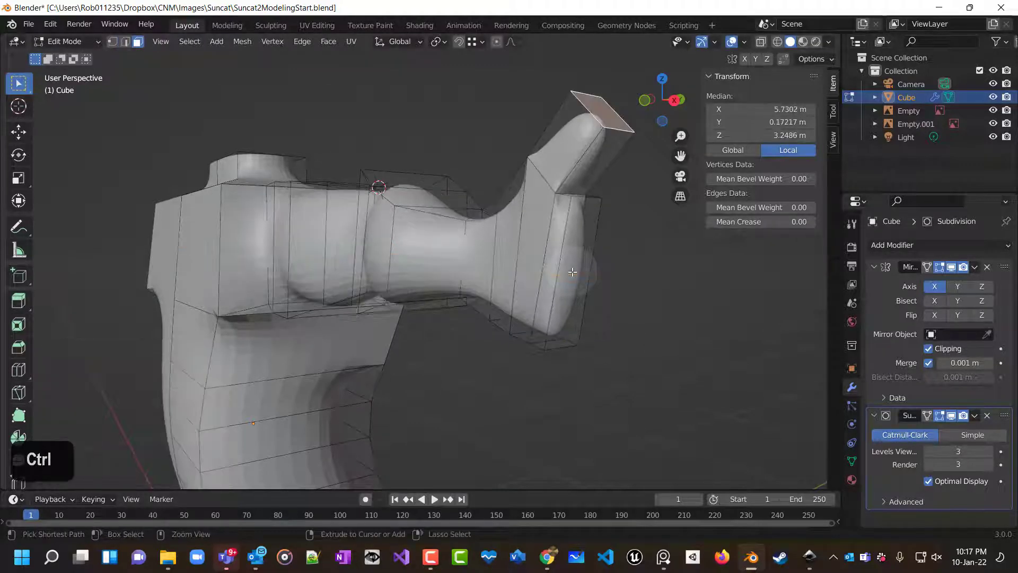
Add three lengthwise loop cuts through the arm and hand.
key("ctrl+r")
scroll(573, 272, "up", 2)
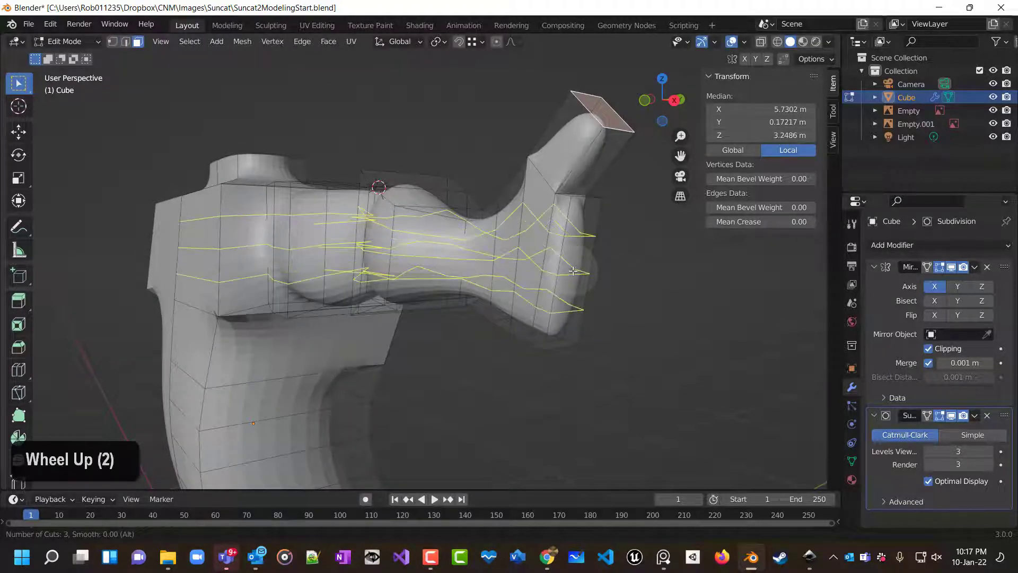
left_click(572, 271)
left_click(570, 270)
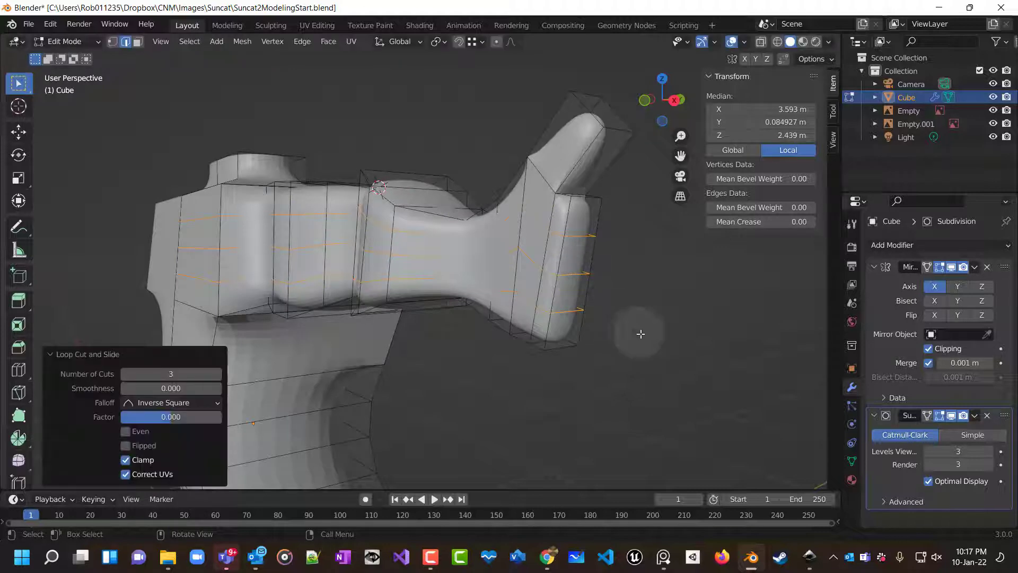
Select a face at the hand's end and extrude it twice to form a finger.
middle_click_drag(641, 334, 615, 339)
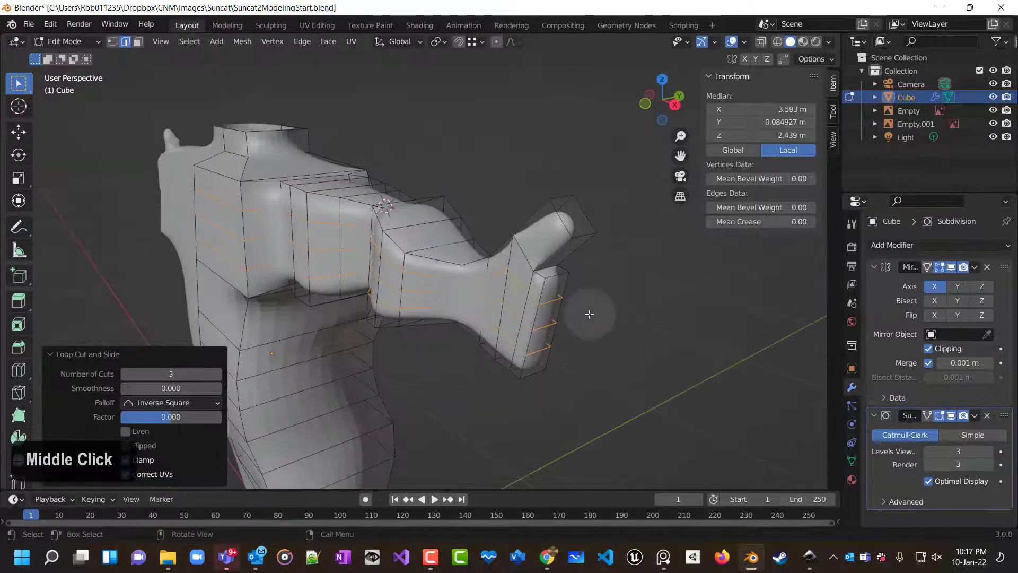
left_click(562, 287)
right_click(562, 292)
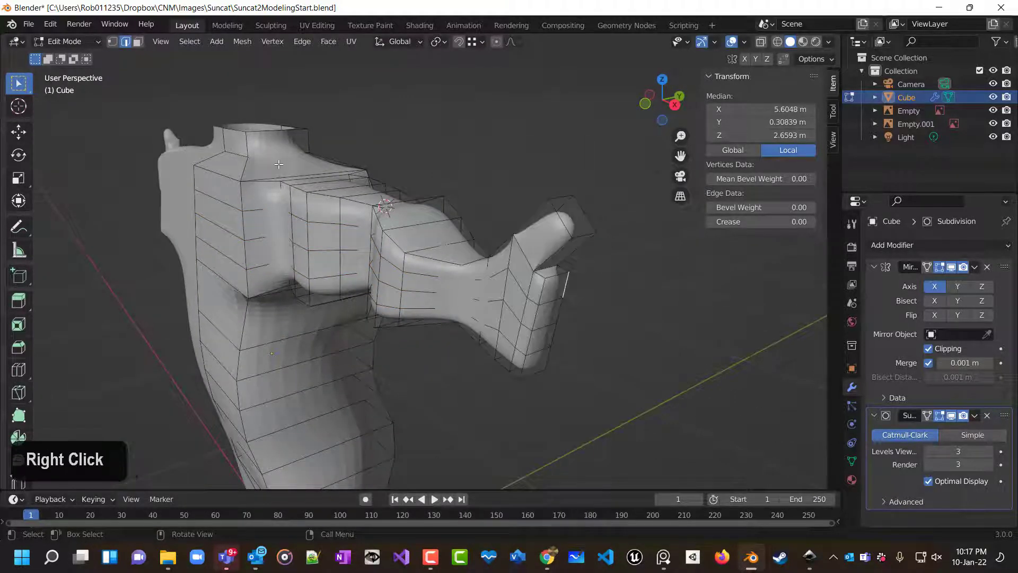
left_click(425, 136)
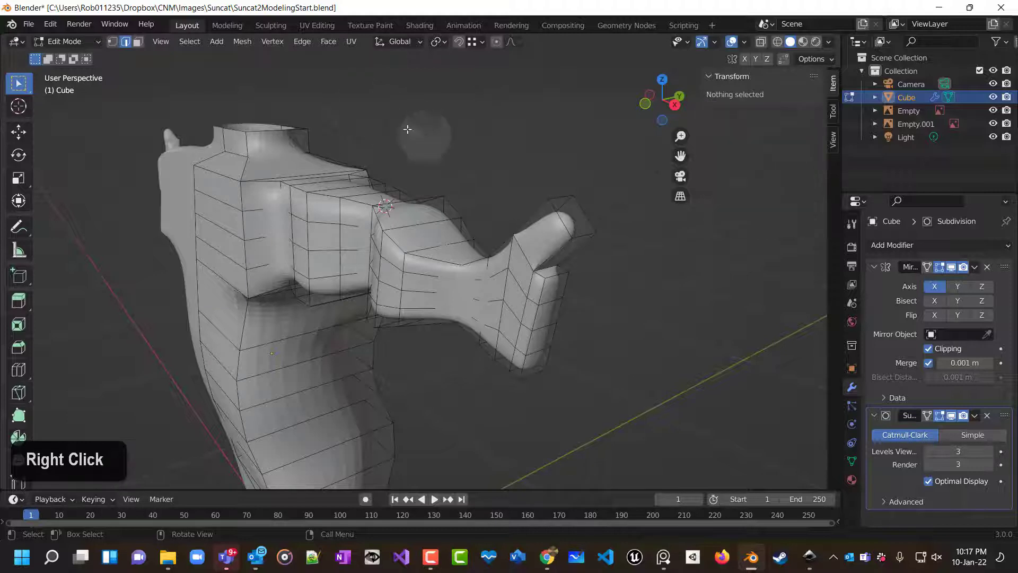
left_click(137, 42)
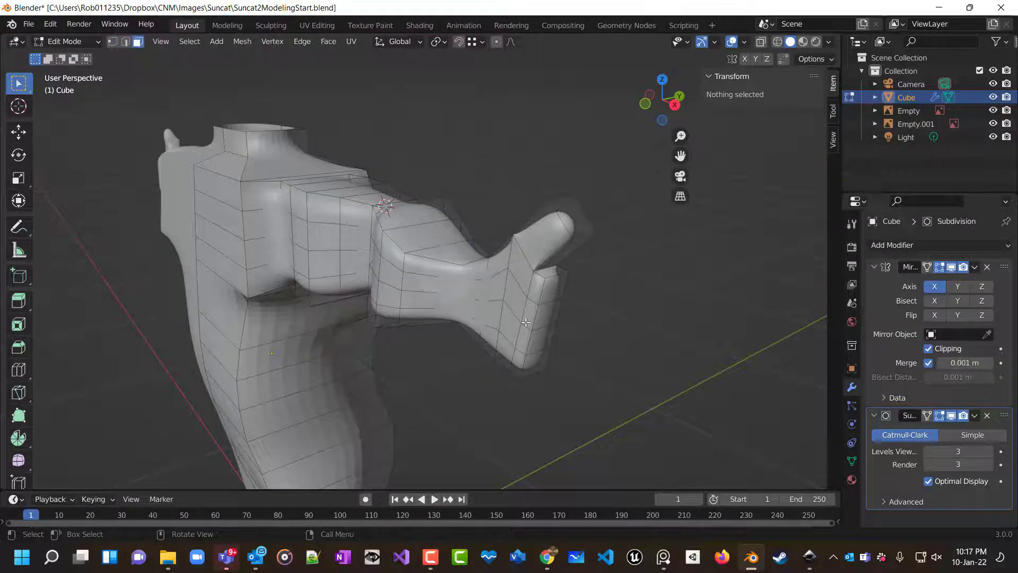
left_click(554, 292)
key("e")
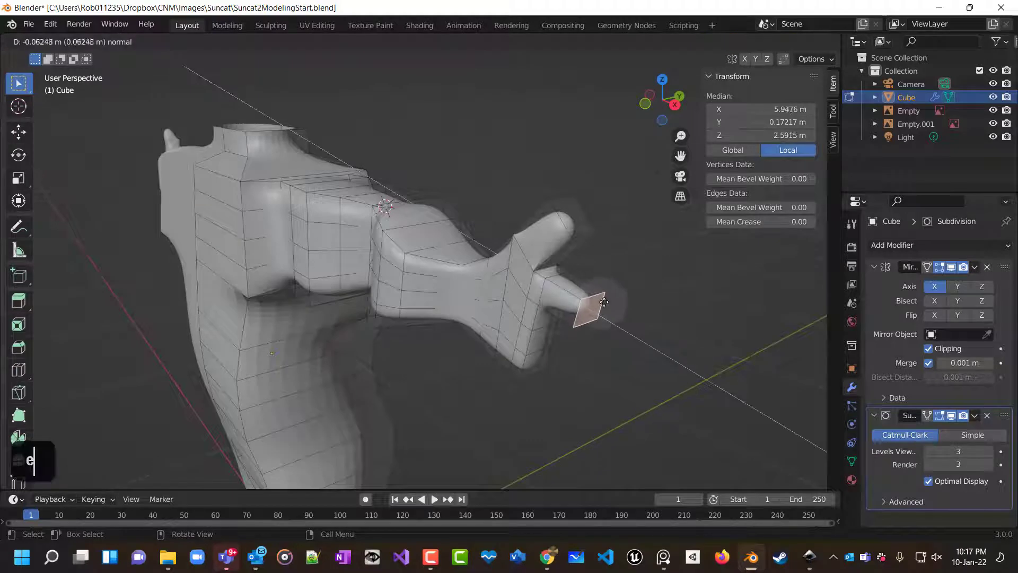
left_click(636, 324)
key("e")
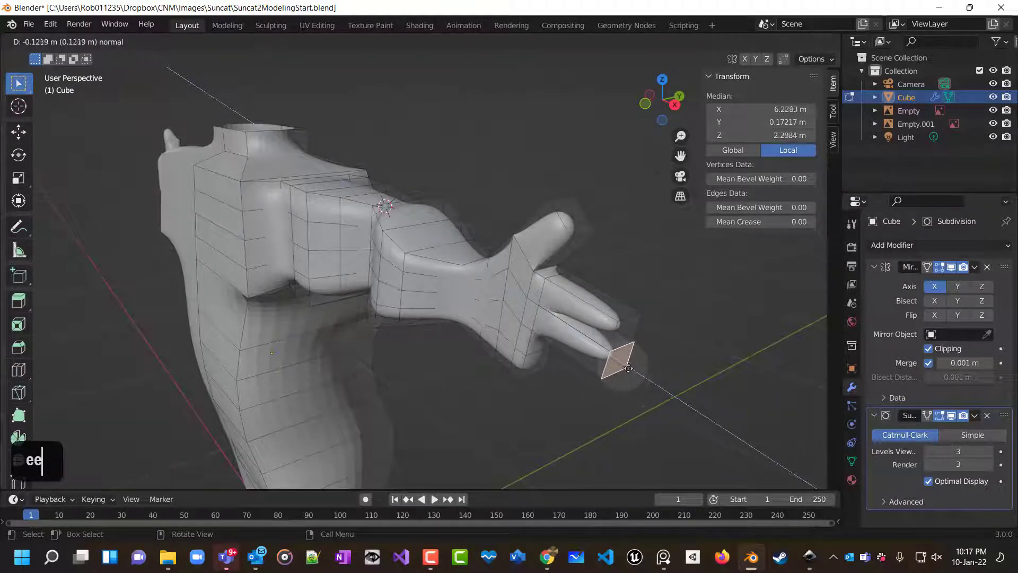
left_click(628, 368)
Extrude the next face at the hand's end twice to form a second finger.
key("e")
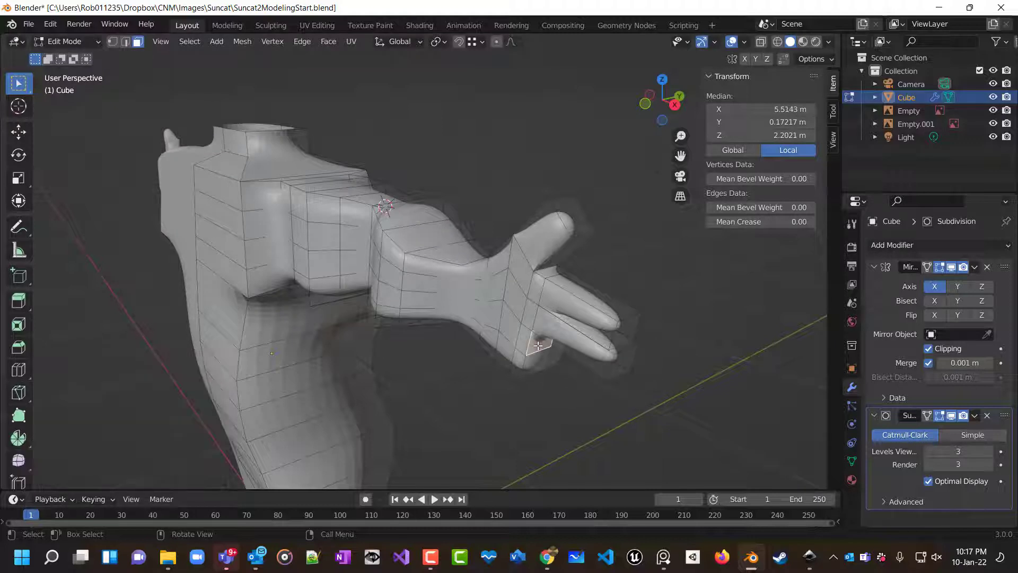
left_click(594, 376)
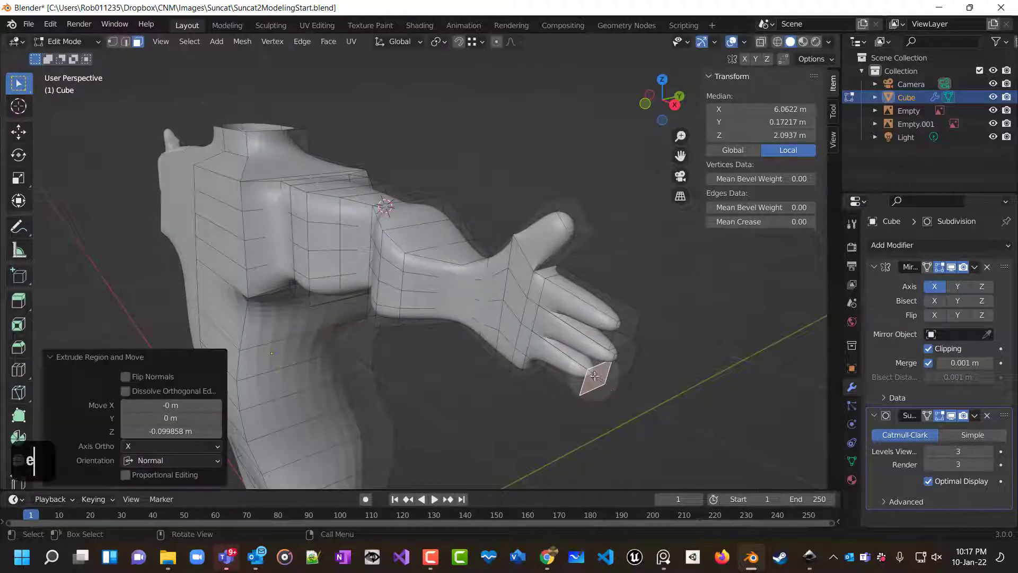
key("e")
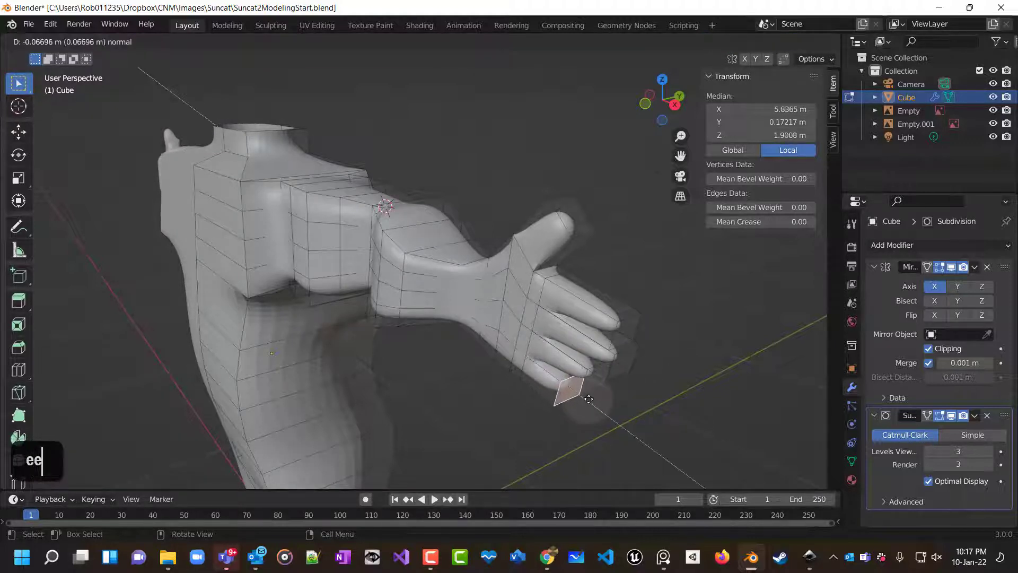
left_click(589, 400)
middle_click_drag(594, 395, 700, 371)
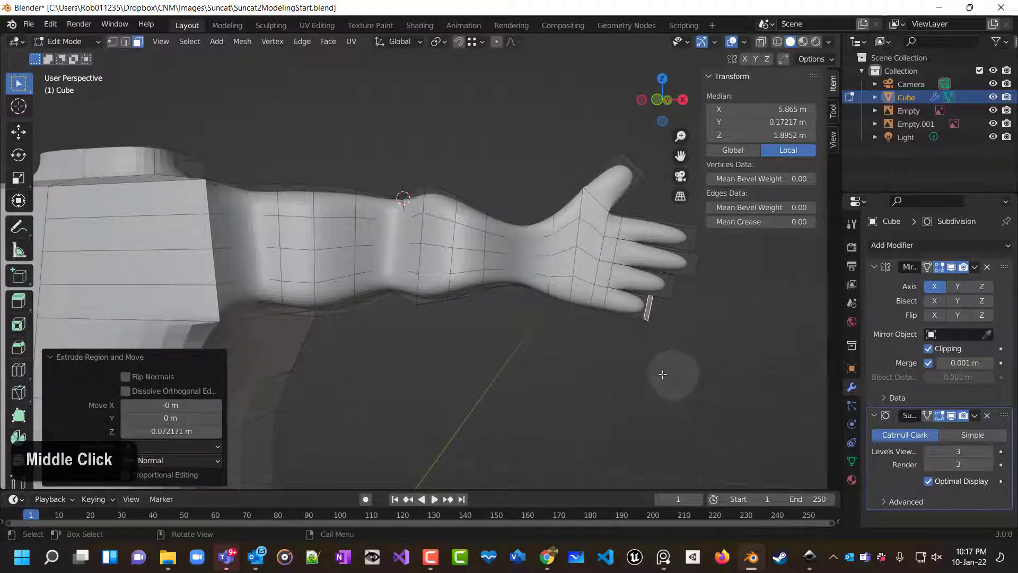
Add three loop cuts across the second finger from the top.
key("KP_1")
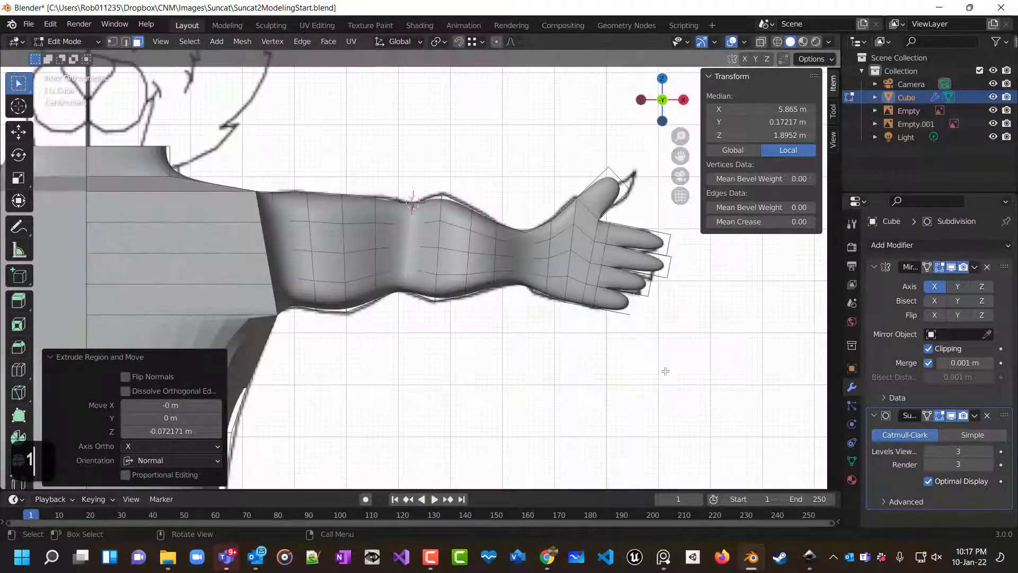
scroll(665, 371, "up", 3)
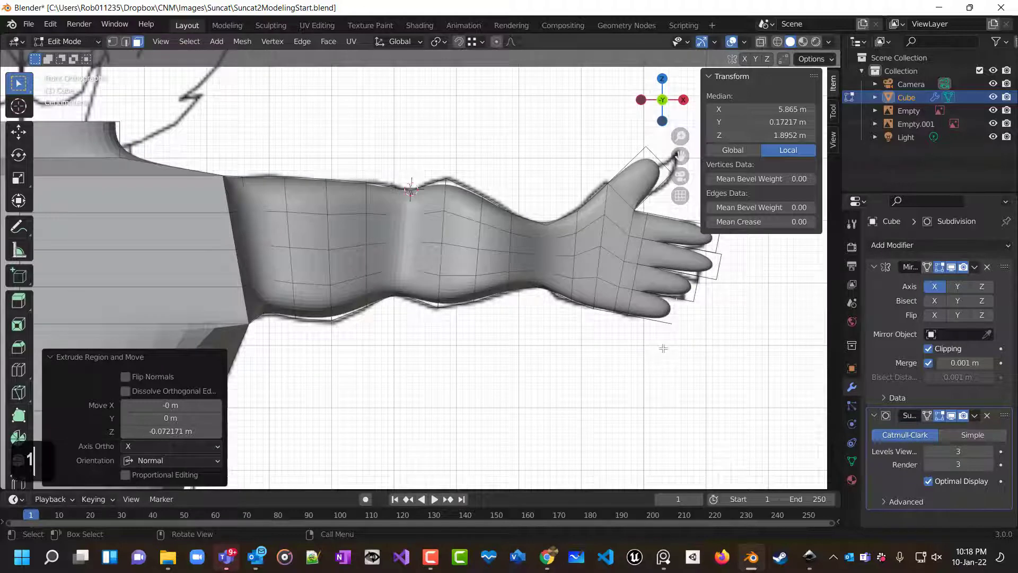
middle_click_drag(663, 349, 454, 389, "shift")
scroll(424, 265, "up", 6)
scroll(422, 236, "up", 3, "shift")
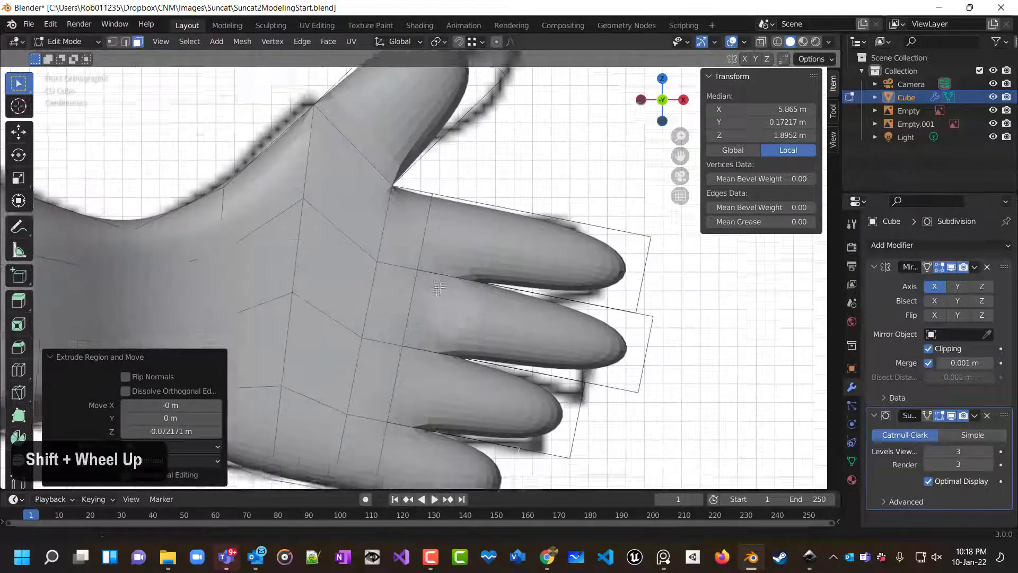
key("ctrl+r")
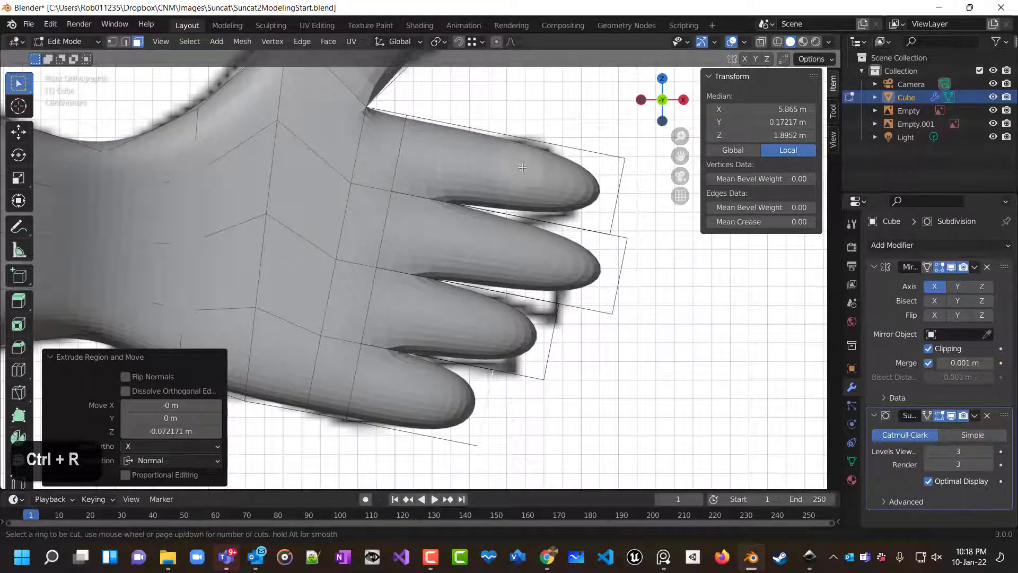
scroll(490, 154, "up", 1)
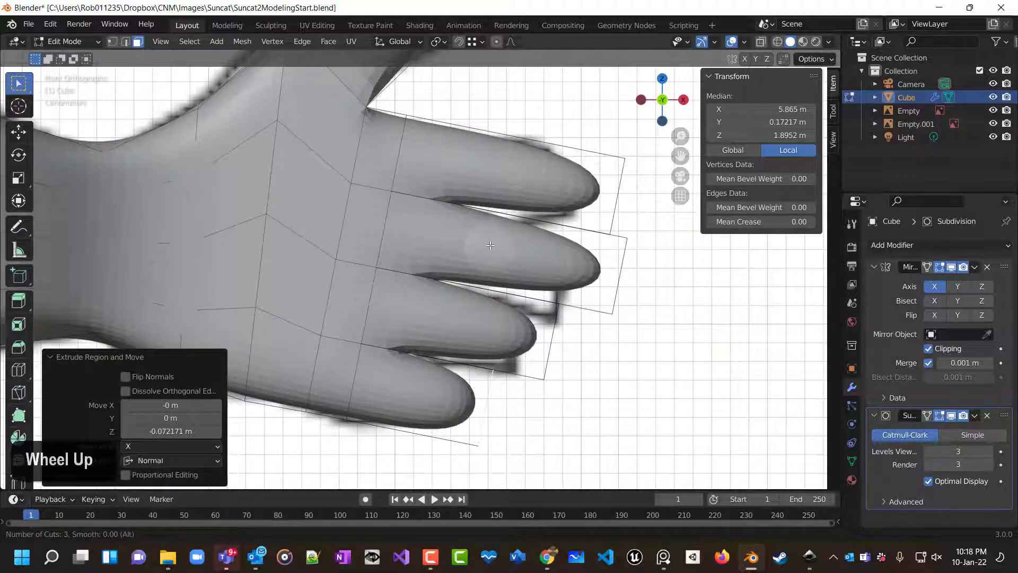
left_click(499, 220)
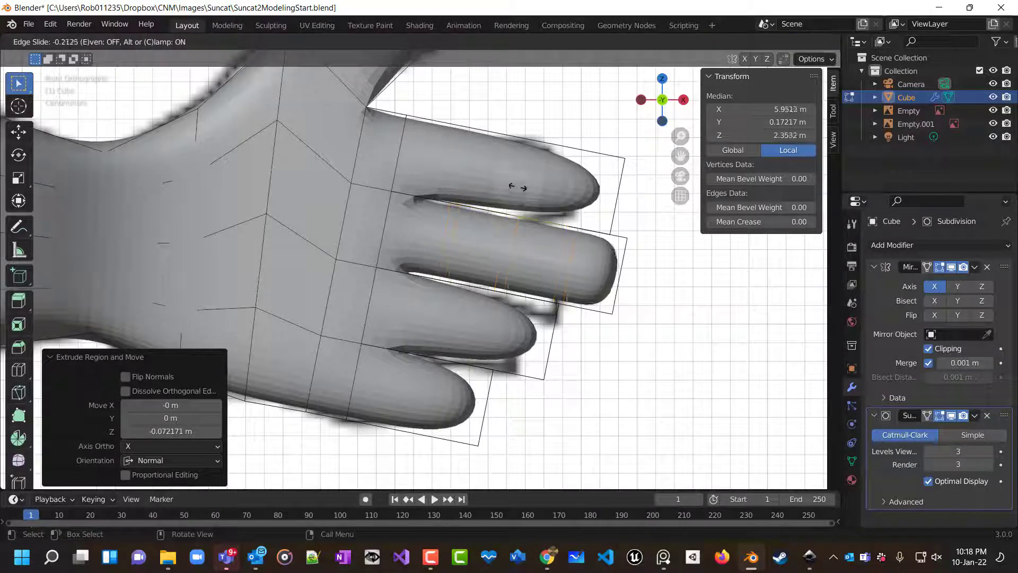
right_click(508, 214)
Add three loop cuts across the top finger.
key("ctrl+r")
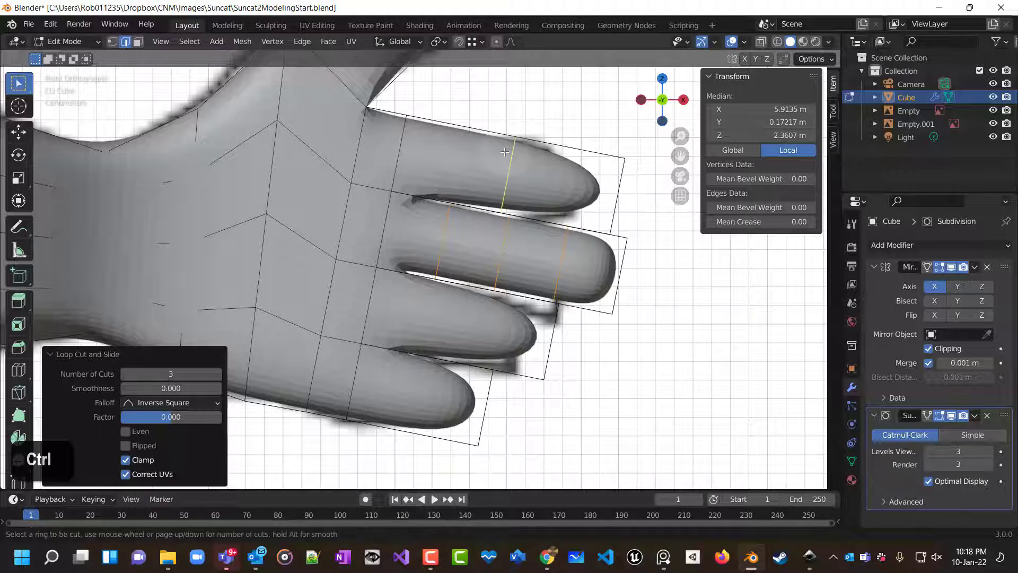
scroll(503, 152, "up", 1)
left_click(502, 152)
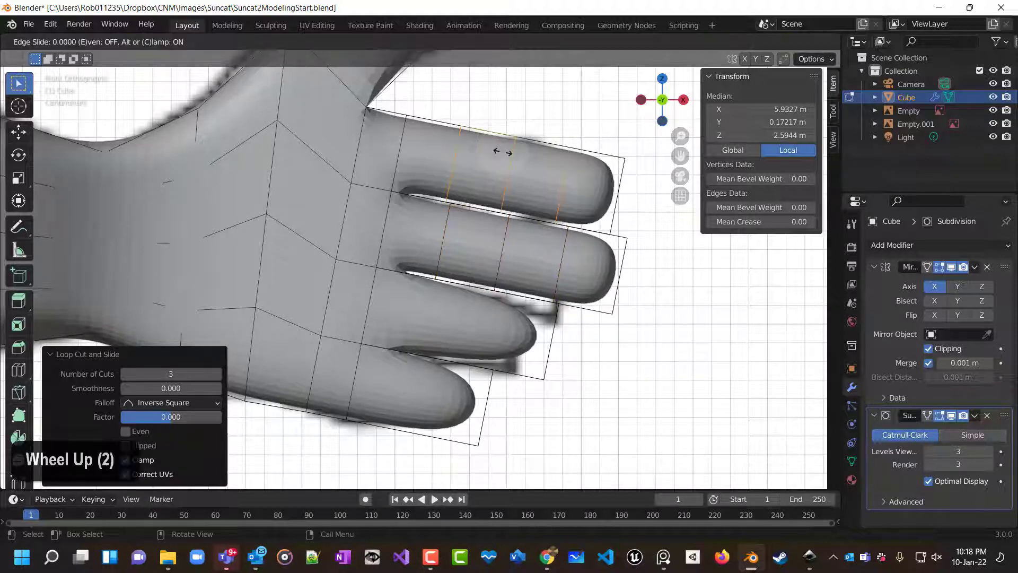
left_click(502, 152)
Try a loop cut across the bottom finger, then undo it.
key("ctrl+r")
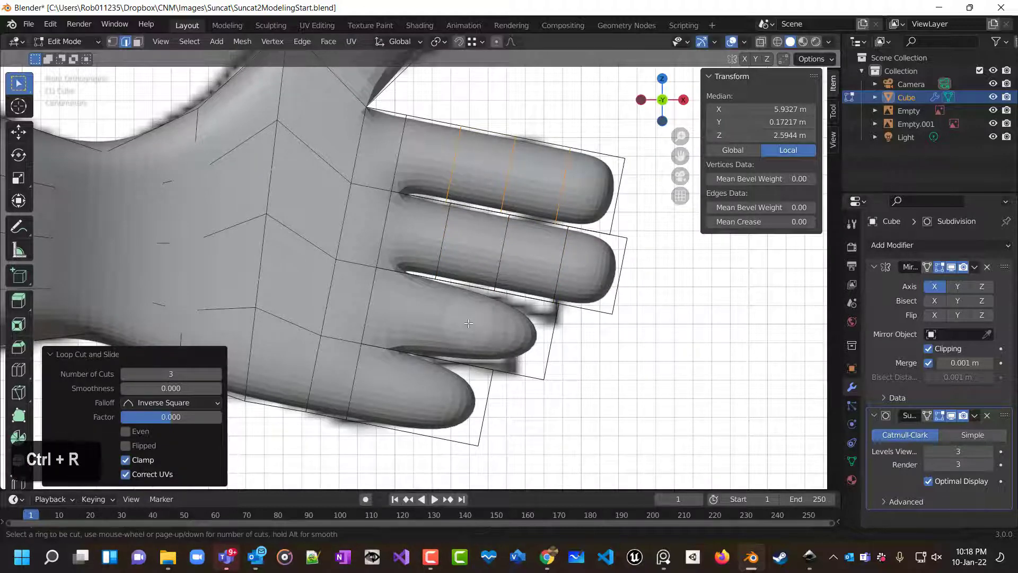
left_click(455, 364)
scroll(456, 364, "up", 1)
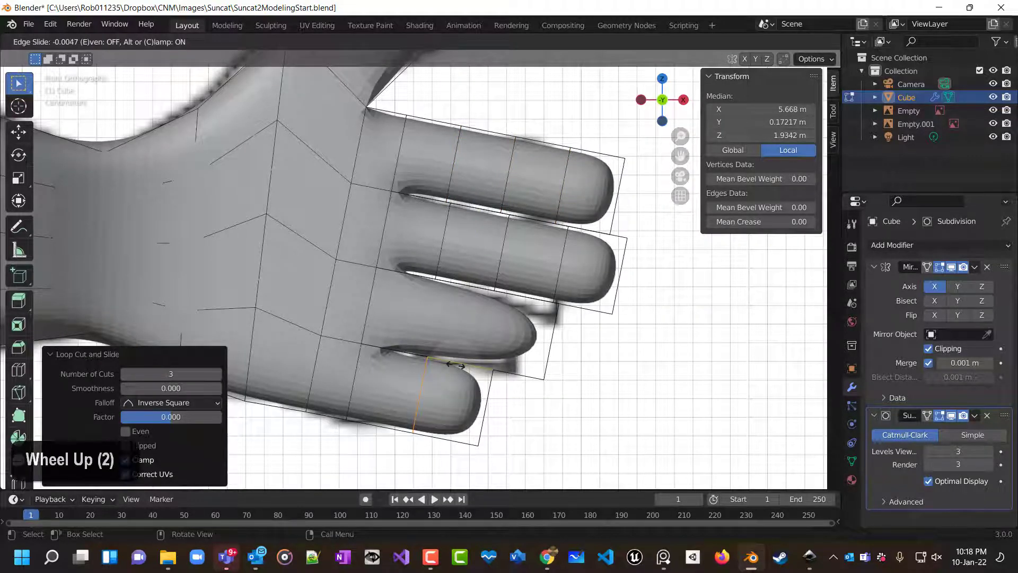
key("Escape")
right_click(456, 365)
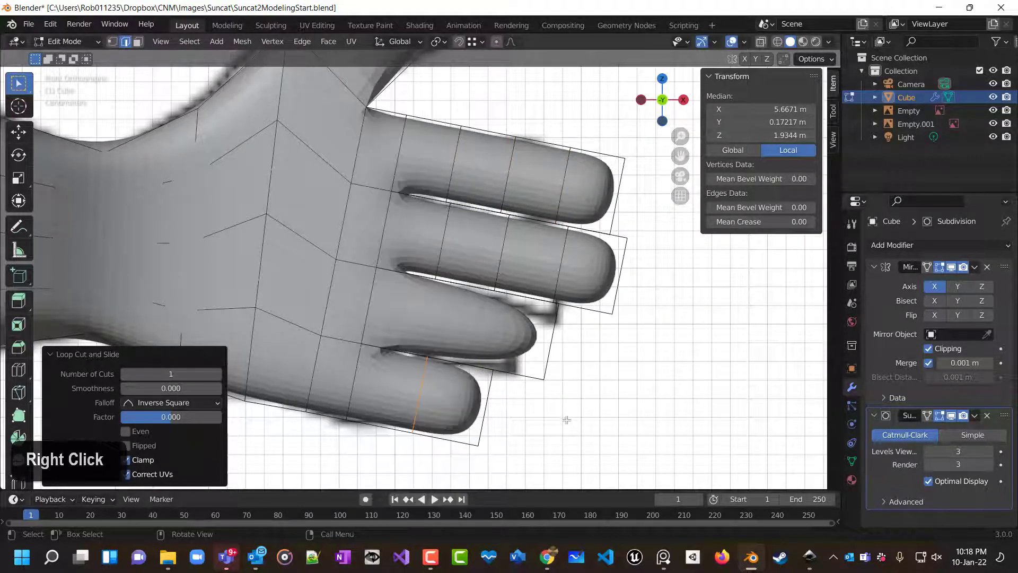
key("ctrl+z")
key("ctrl+z")
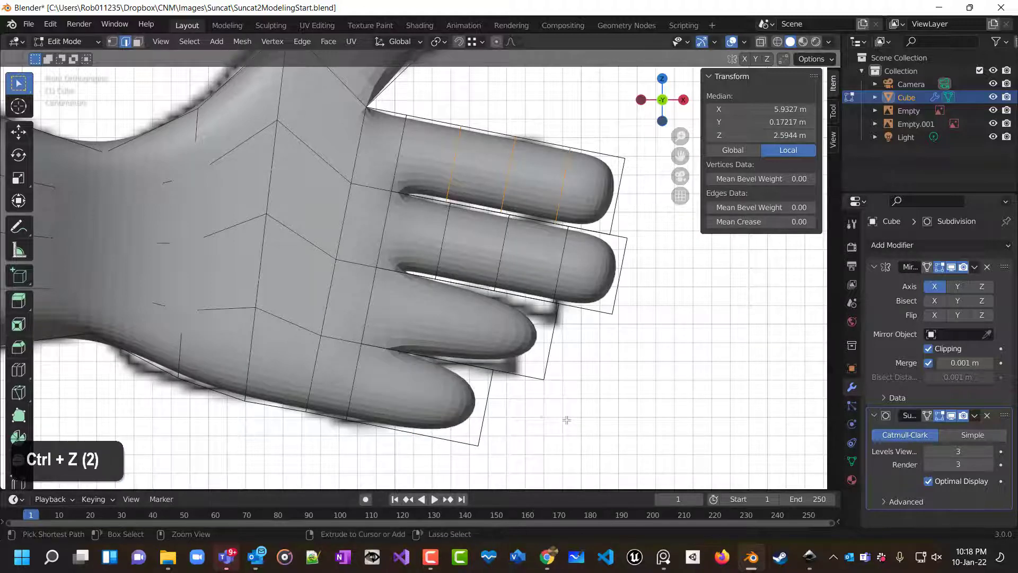
Add three loop cuts across the bottom finger and deselect.
key("ctrl+r")
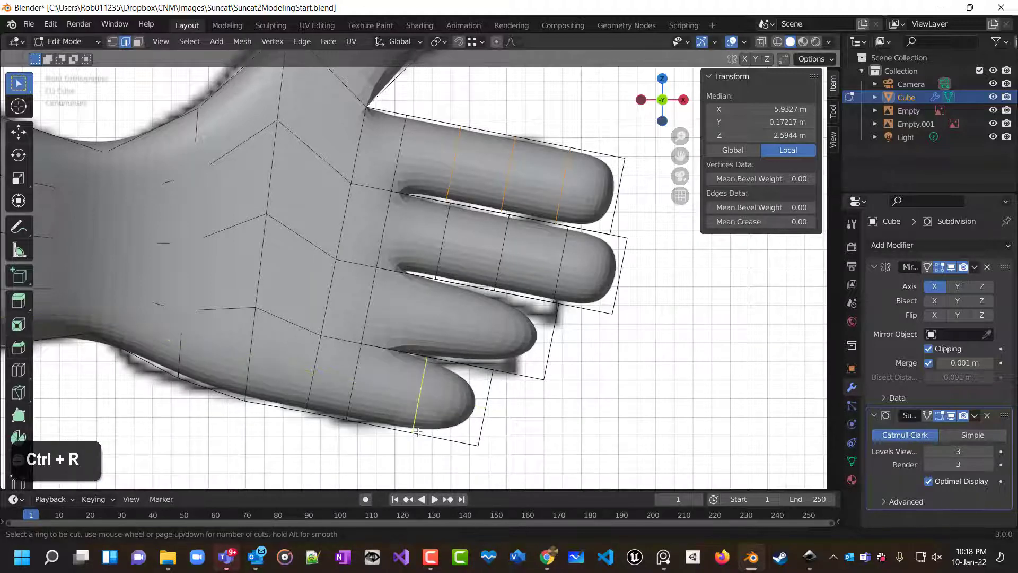
scroll(418, 432, "up", 1)
left_click(418, 431)
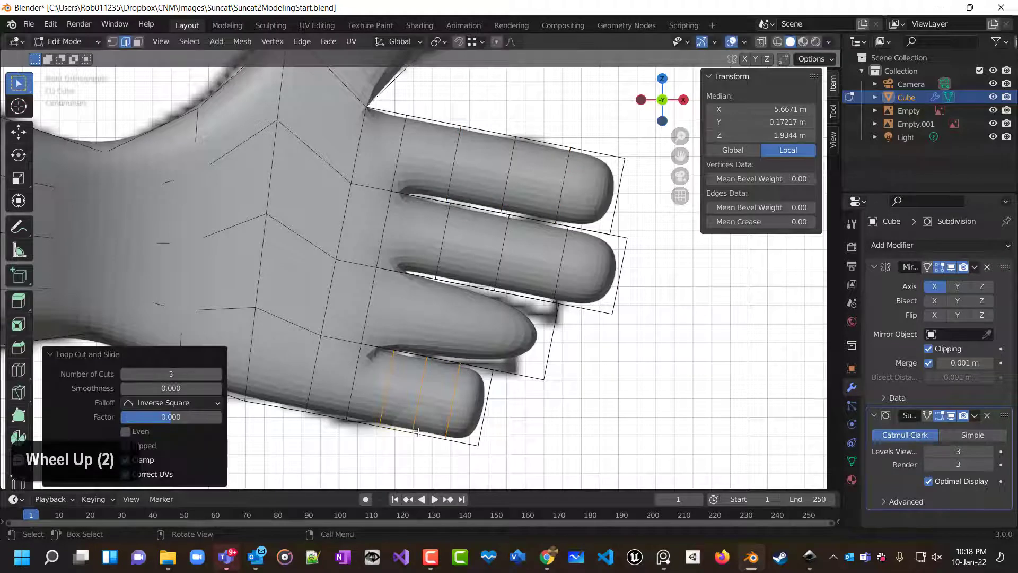
left_click(582, 460)
Add three loop cuts across the third finger from the top.
key("ctrl+r")
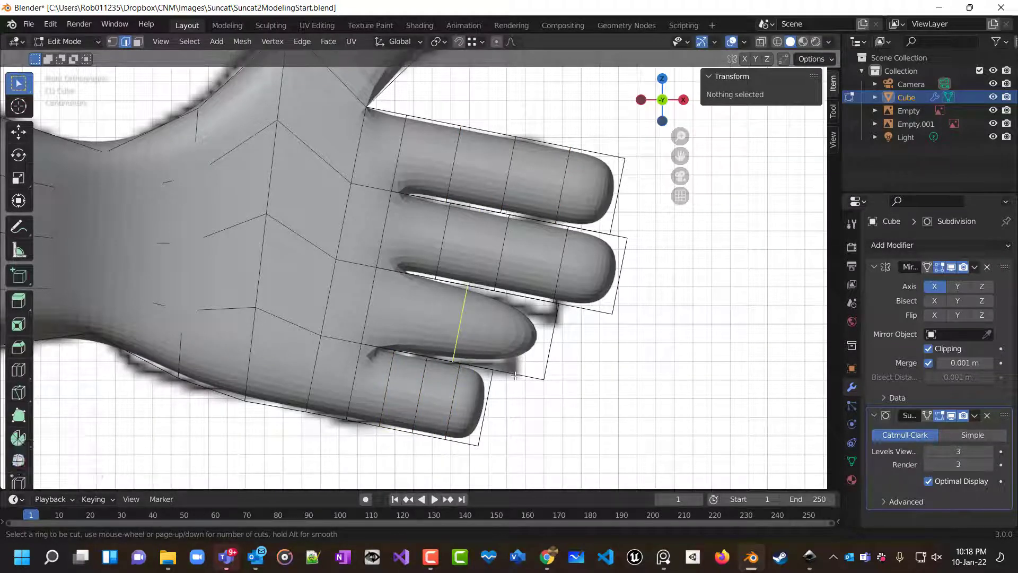
scroll(516, 375, "up", 2)
left_click(516, 375)
right_click(514, 375)
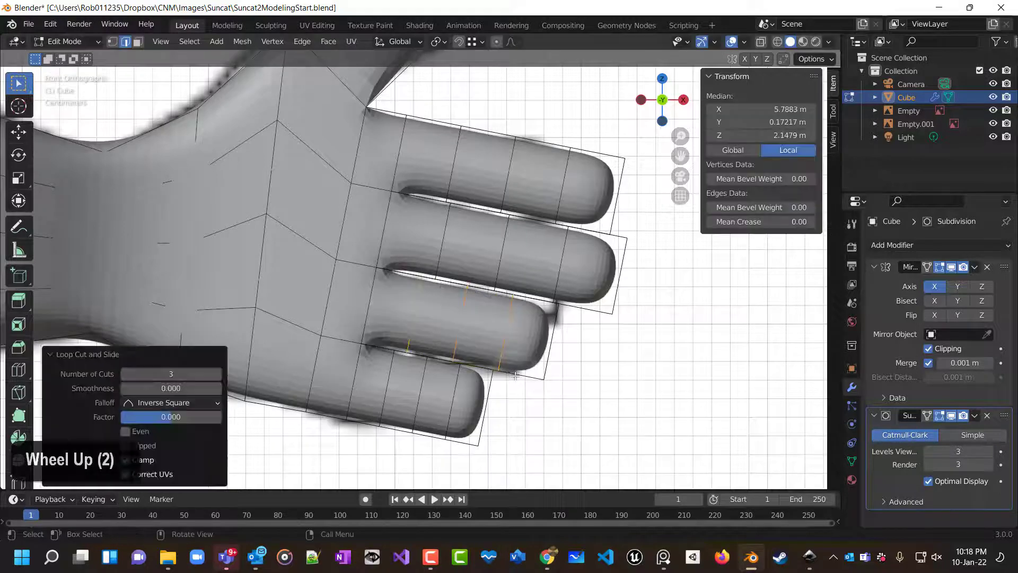
Add a single lengthwise loop cut down the leg.
left_click(631, 393)
scroll(632, 388, "down", 5)
middle_click_drag(632, 386, 378, 385)
scroll(378, 385, "down", 3)
middle_click_drag(314, 375, 604, 398)
scroll(604, 398, "down", 5)
middle_click_drag(424, 357, 405, 476, "shift")
scroll(405, 476, "up", 2)
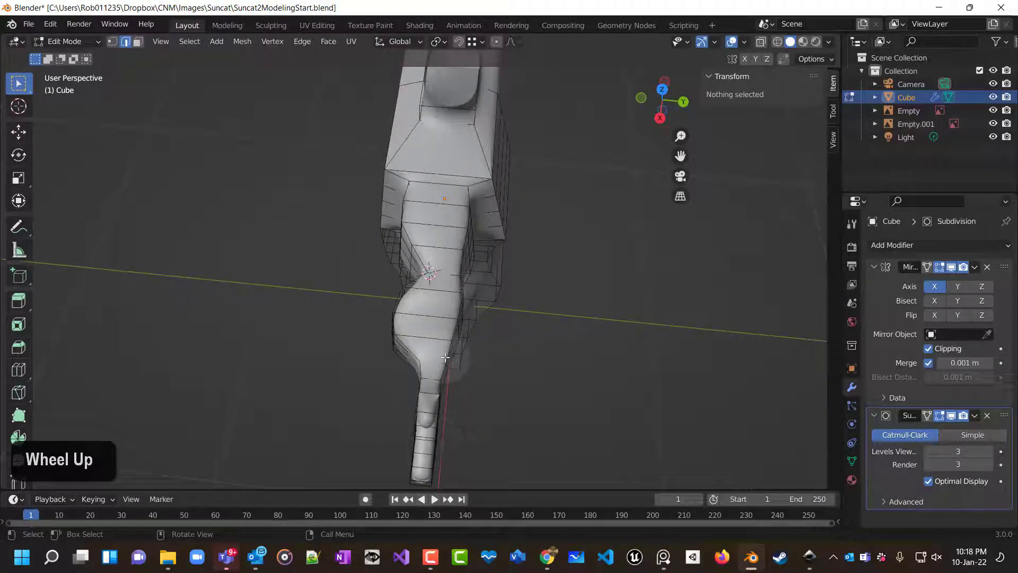
key("ctrl+r")
left_click(428, 324)
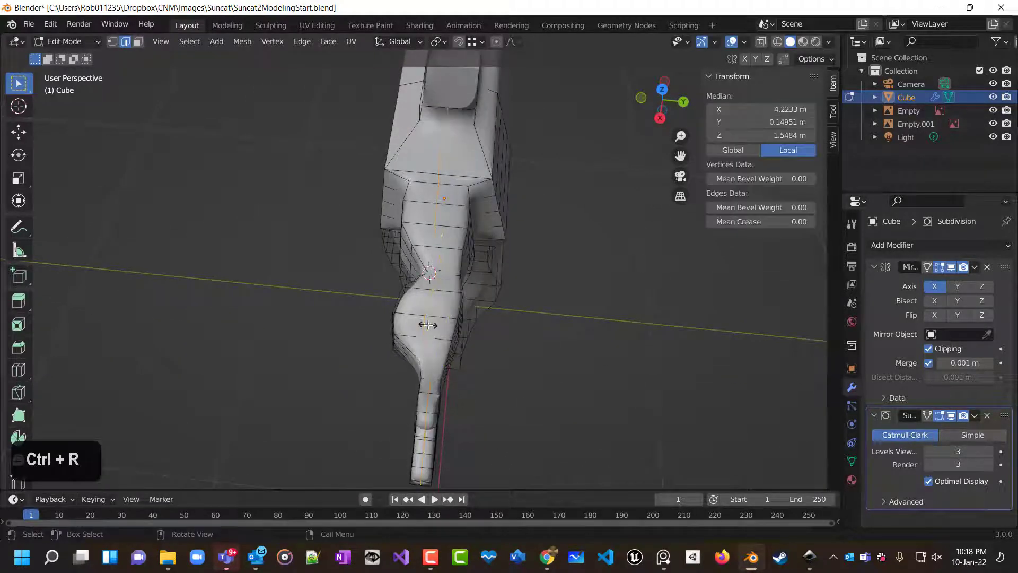
right_click(428, 325)
left_click(555, 388)
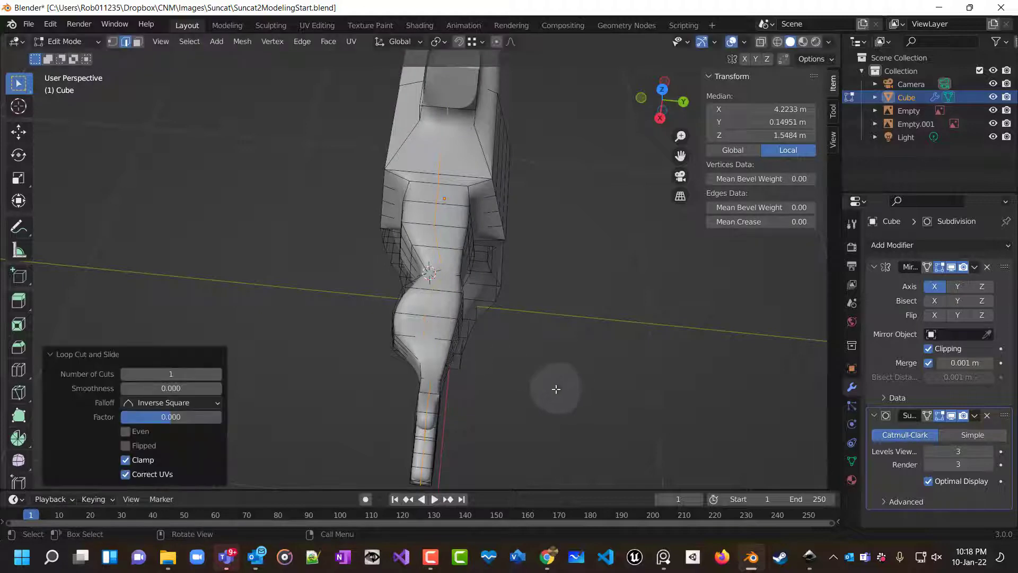
Select the front face at the bottom of the leg in face mode and extrude it about 0.26 m forward to form a foot.
middle_click_drag(536, 391, 588, 357)
scroll(502, 387, "down", 3)
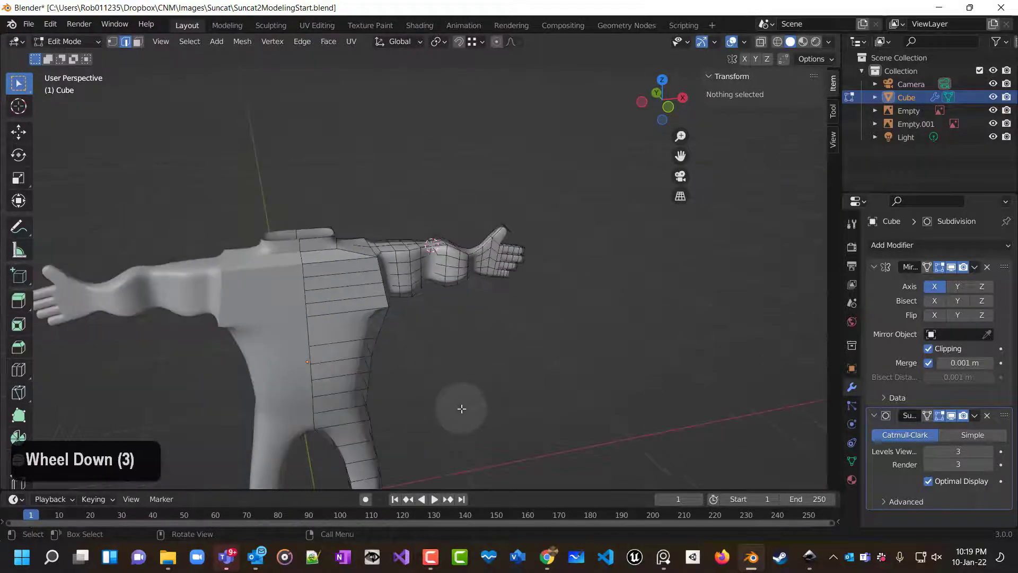
middle_click_drag(461, 408, 416, 273, "shift")
scroll(404, 341, "up", 5)
middle_click_drag(404, 341, 292, 297)
middle_click_drag(440, 352, 426, 224, "shift")
scroll(426, 225, "up", 1)
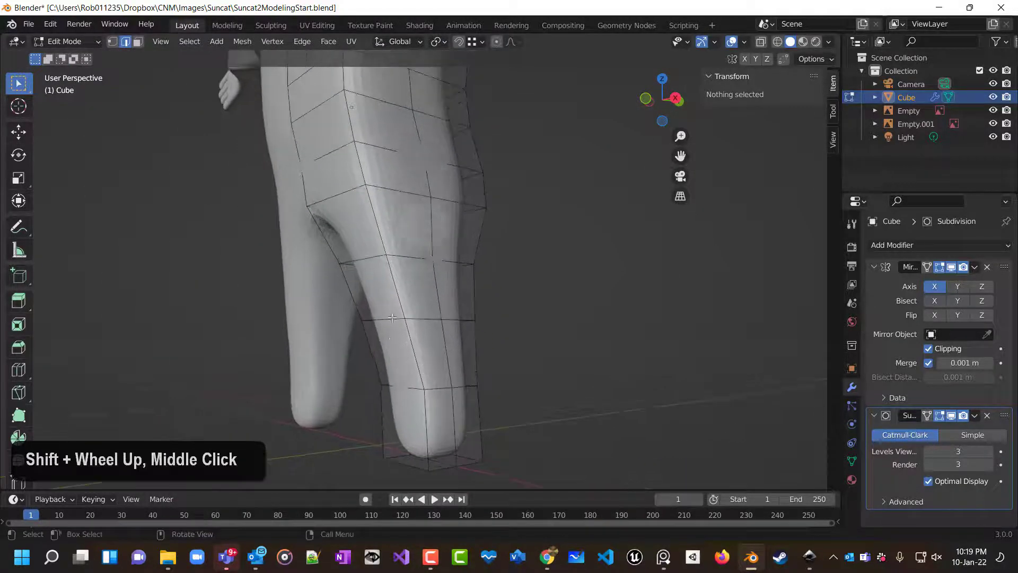
left_click(411, 413)
left_click(137, 42)
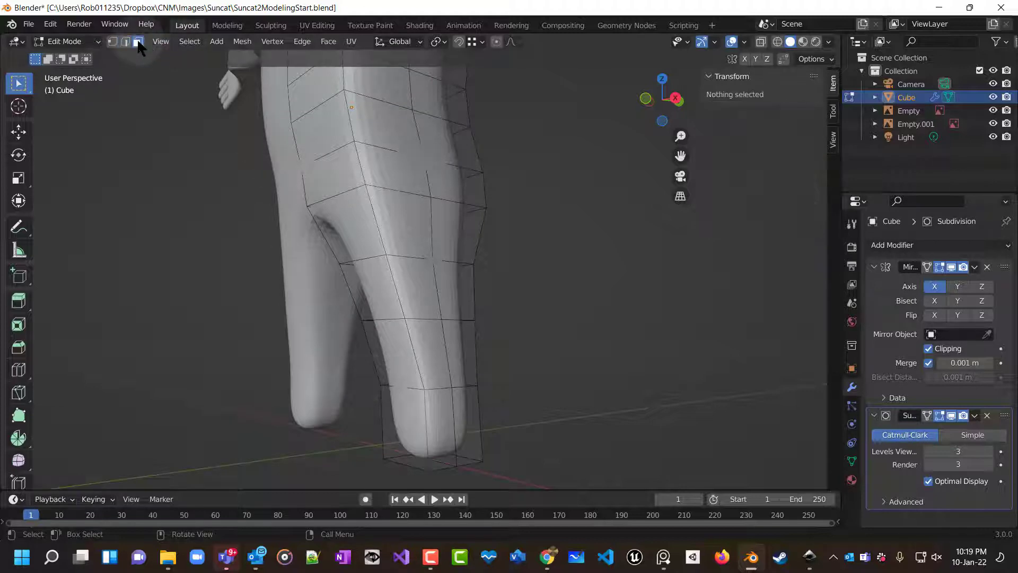
left_click(413, 426)
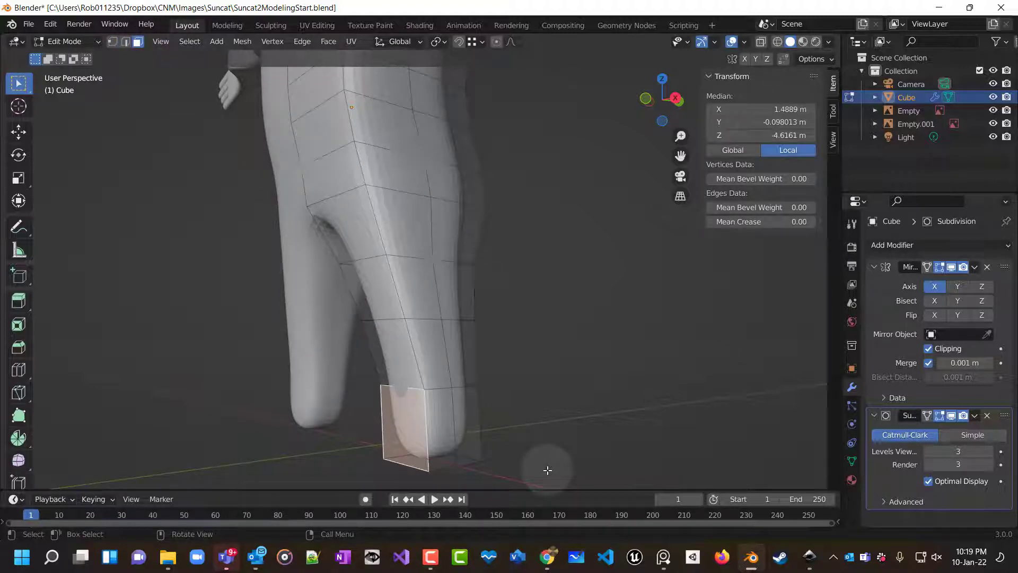
key("KP_3")
scroll(548, 470, "down", 3)
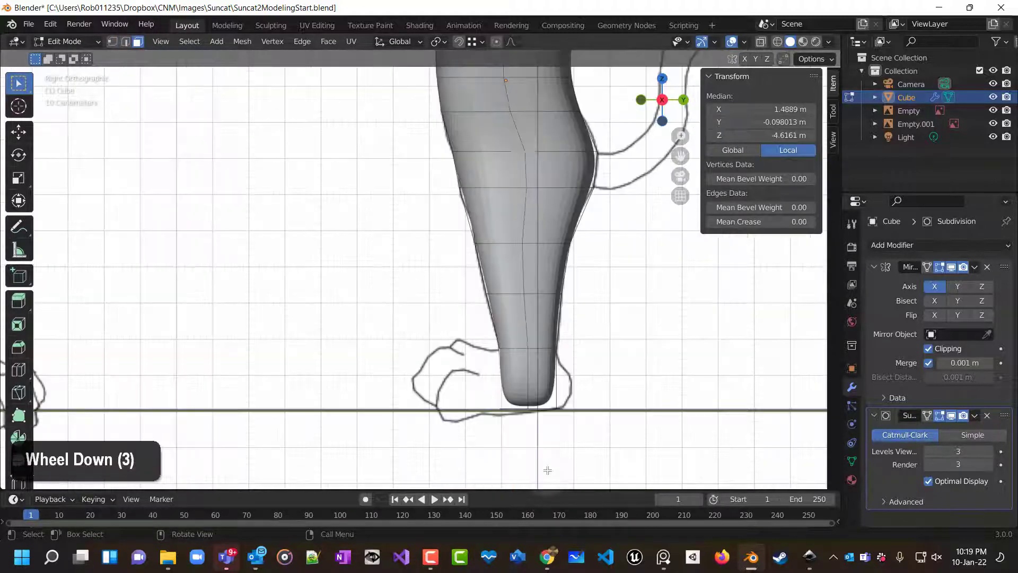
key("e")
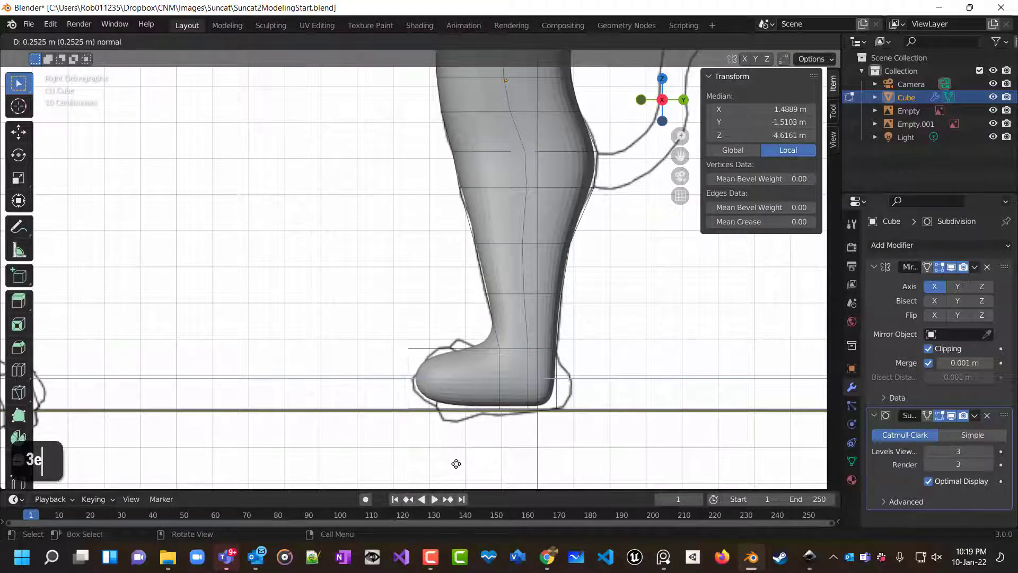
left_click(454, 464)
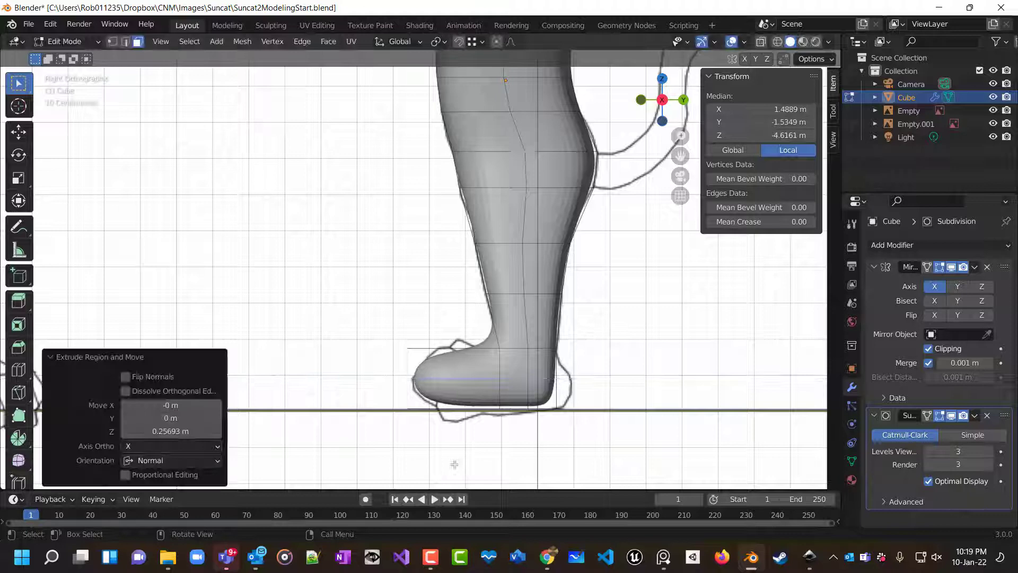
Select the back face at the bottom of the leg and extrude it about 0.05 m to form a heel.
left_click(562, 436)
middle_click_drag(597, 434, 603, 378)
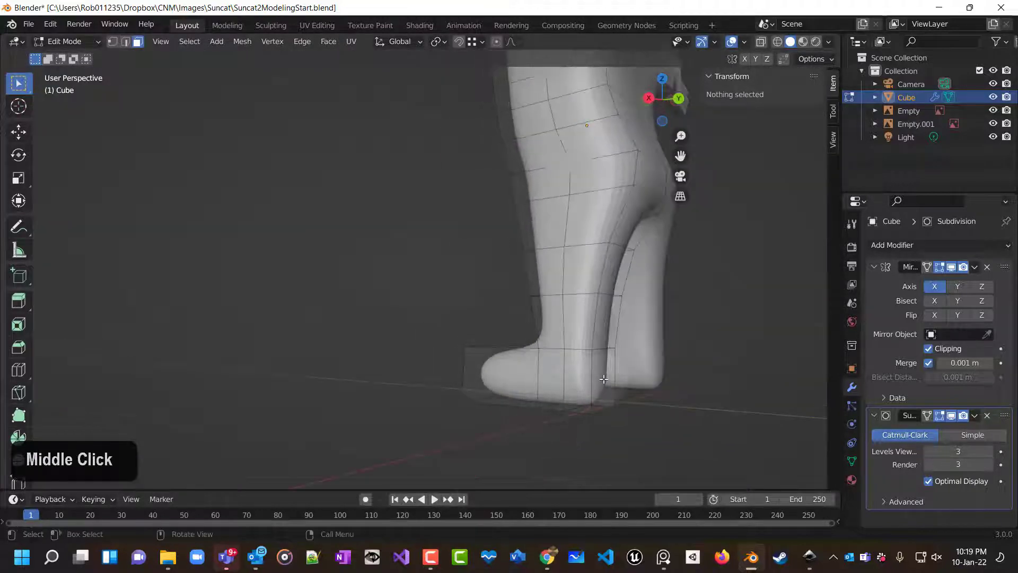
left_click(603, 378)
key("KP_3")
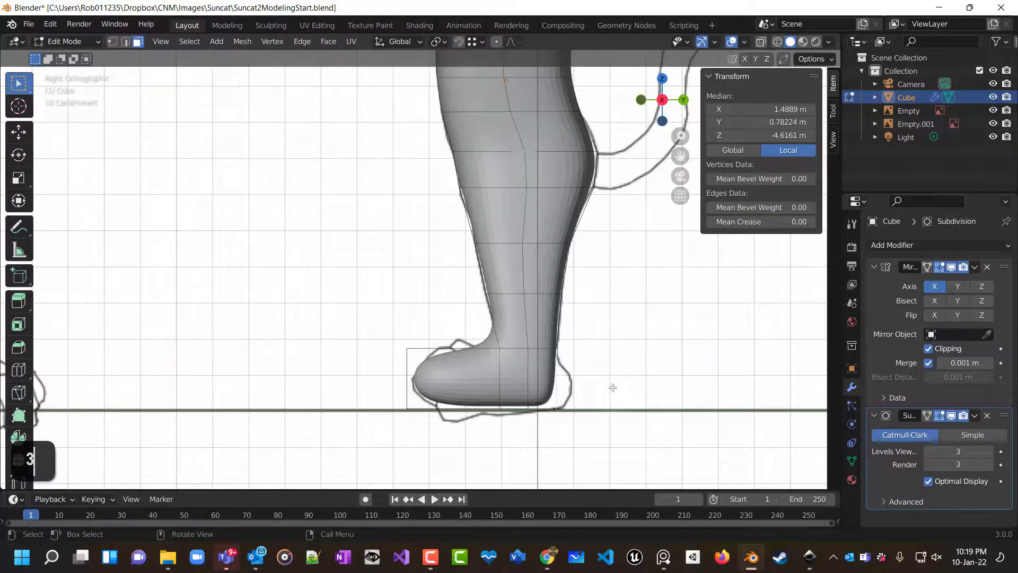
key("e")
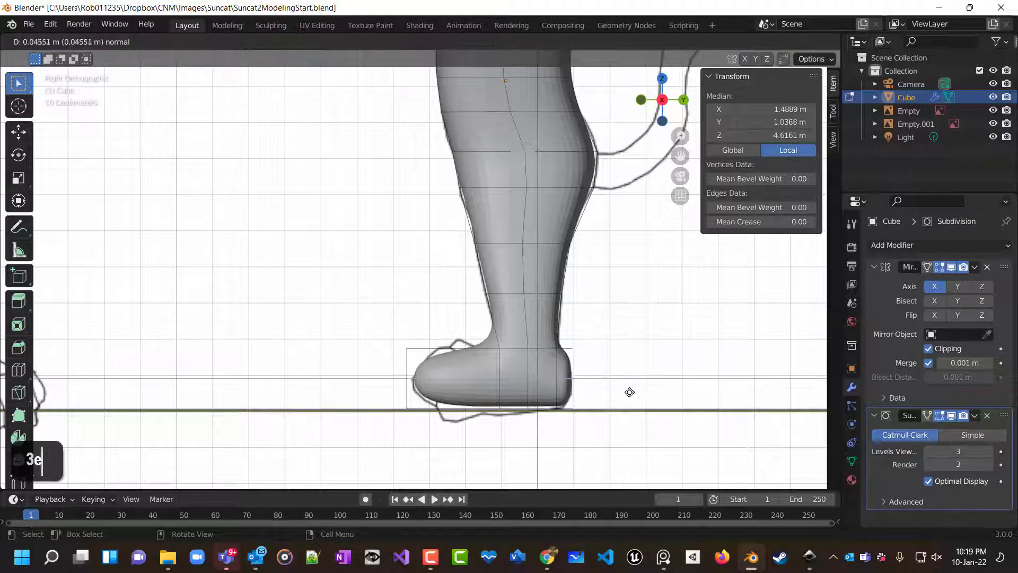
left_click(629, 392)
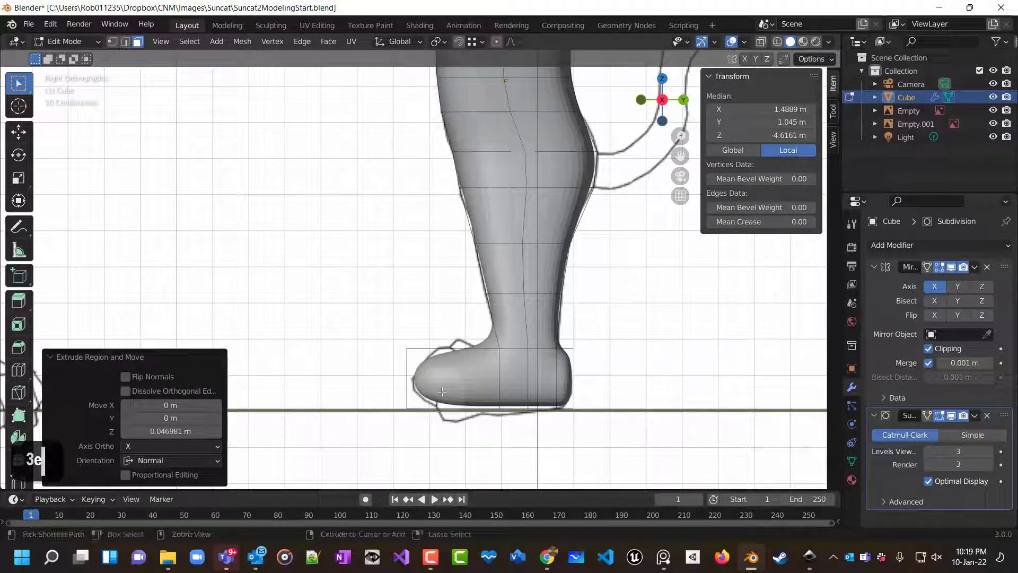
Add a loop cut across the foot, sliding it toward the ankle with a factor of 0.727.
key("ctrl+r")
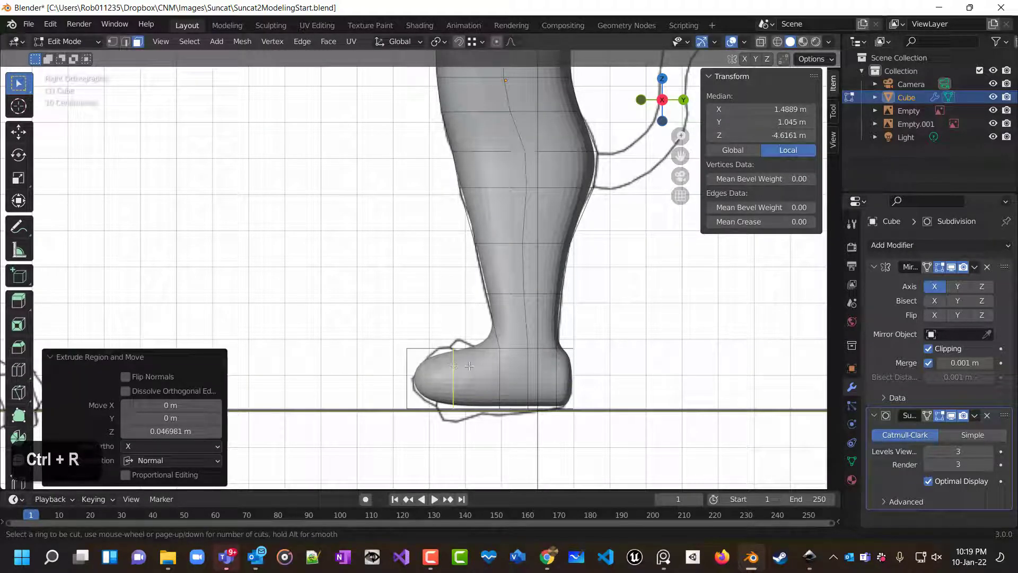
left_click(461, 367)
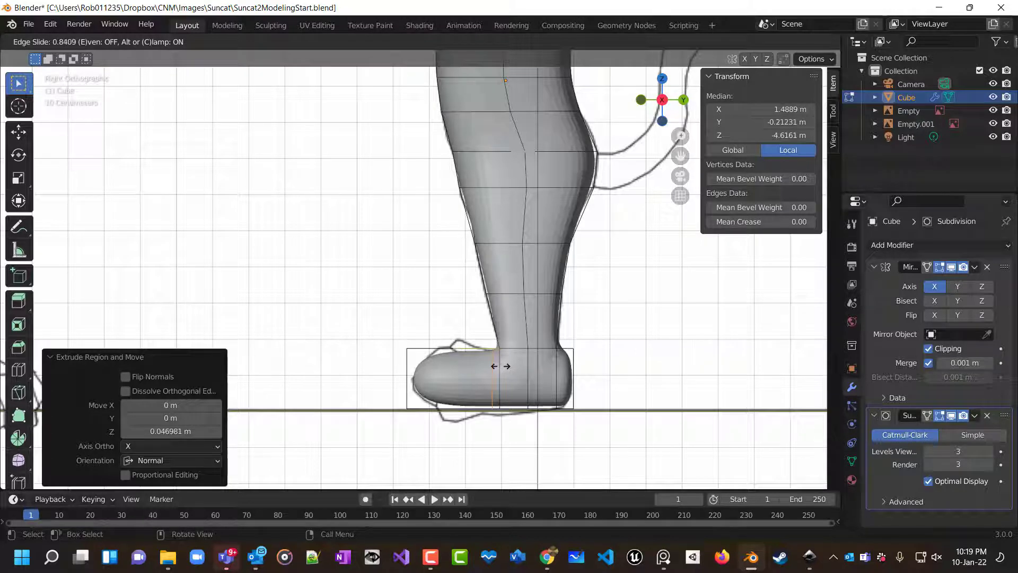
left_click(494, 368)
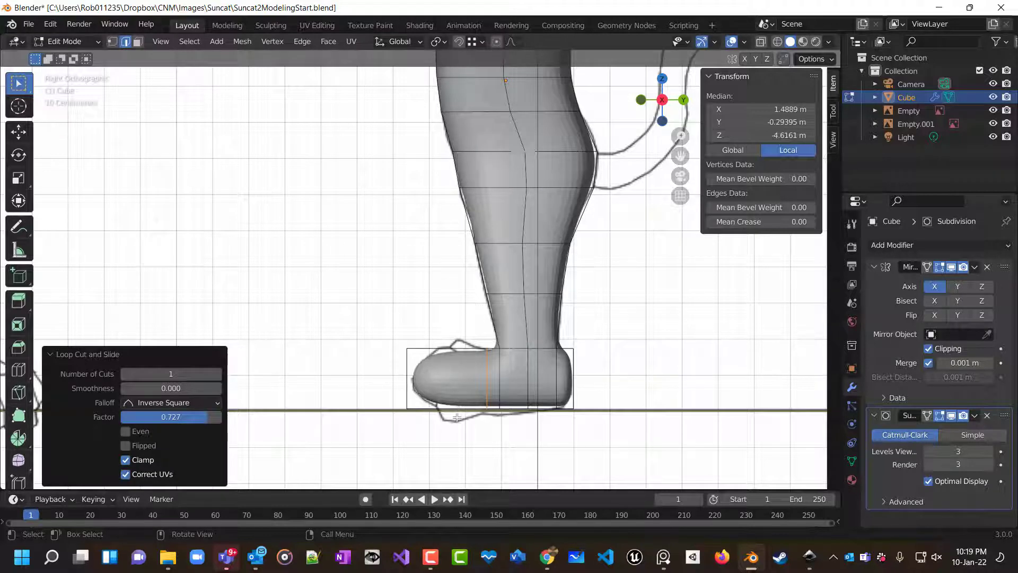
middle_click_drag(456, 418, 615, 459)
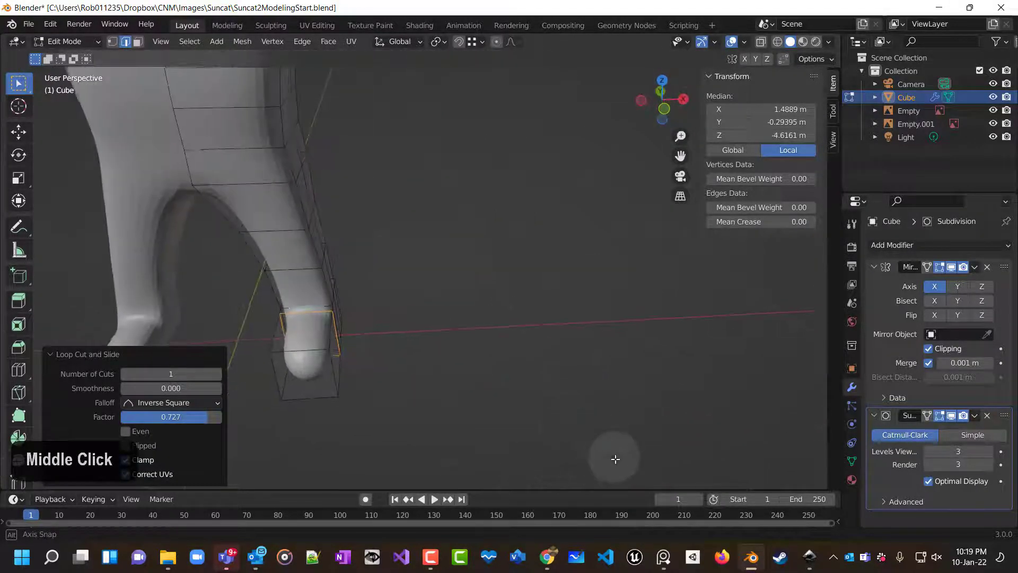
middle_click_drag(479, 395, 547, 368, "shift")
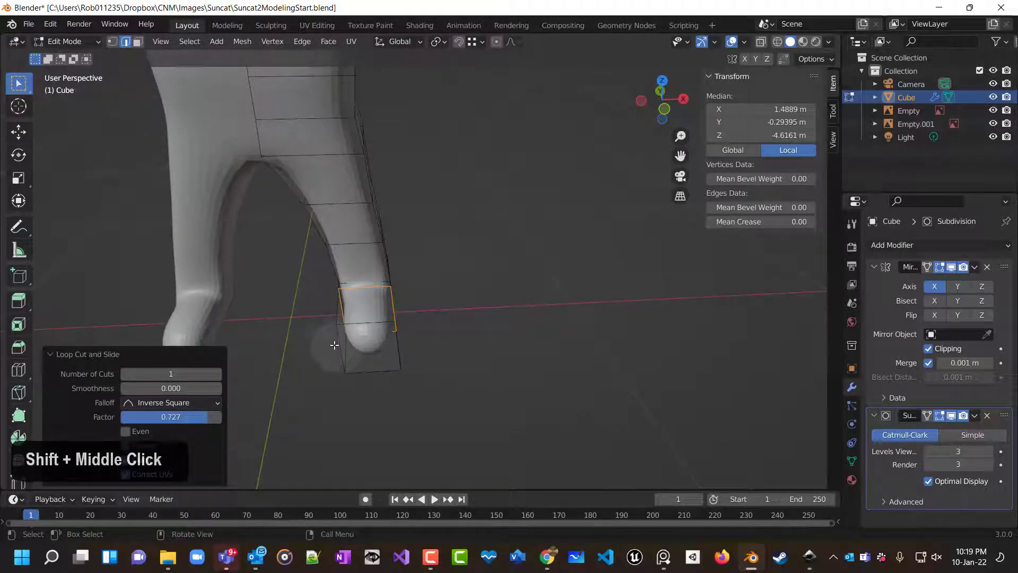
Add three lengthwise loop cuts down the leg and foot.
key("ctrl+r")
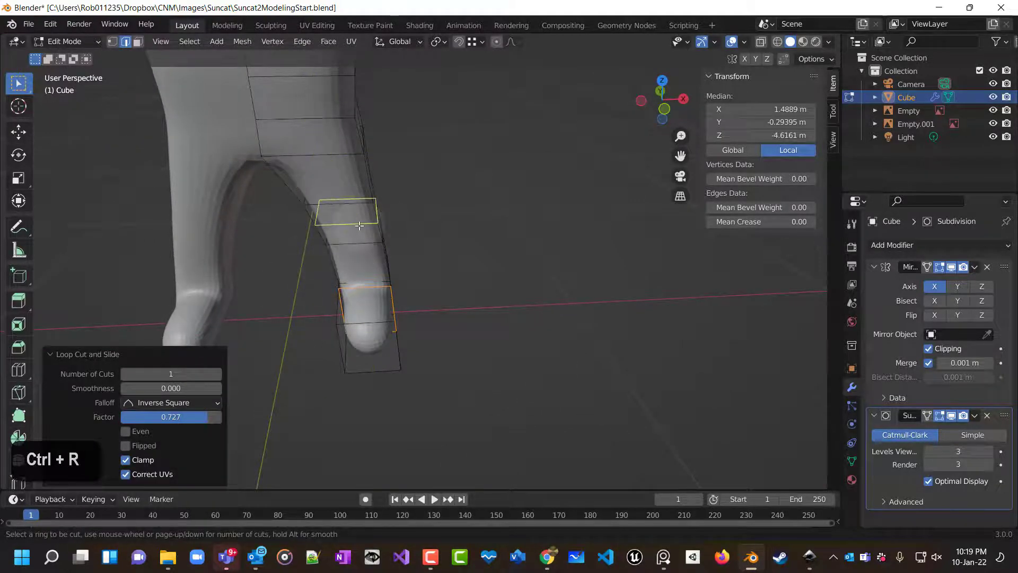
scroll(346, 210, "up", 2)
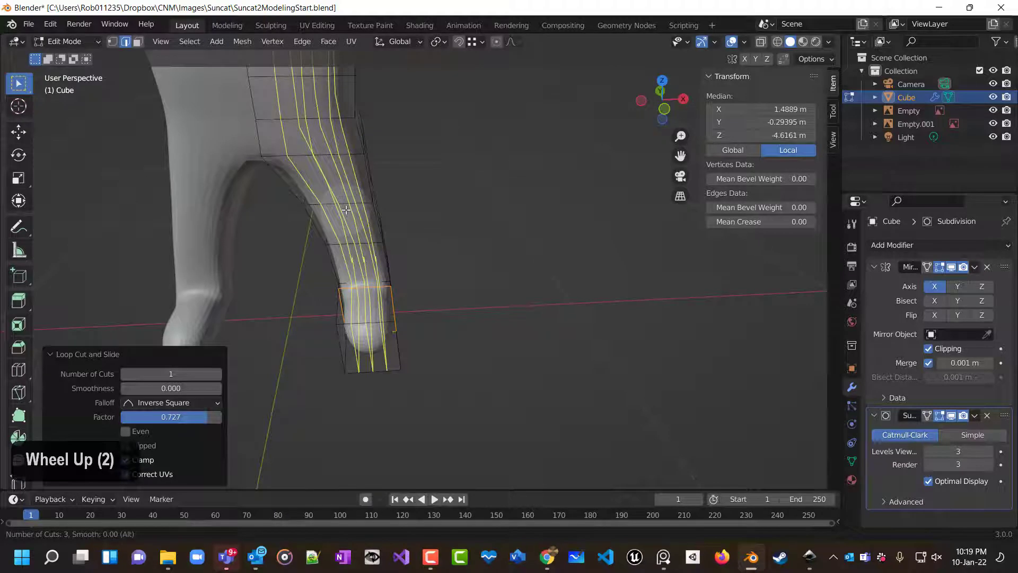
left_click(346, 210)
right_click(346, 210)
scroll(513, 303, "down", 6)
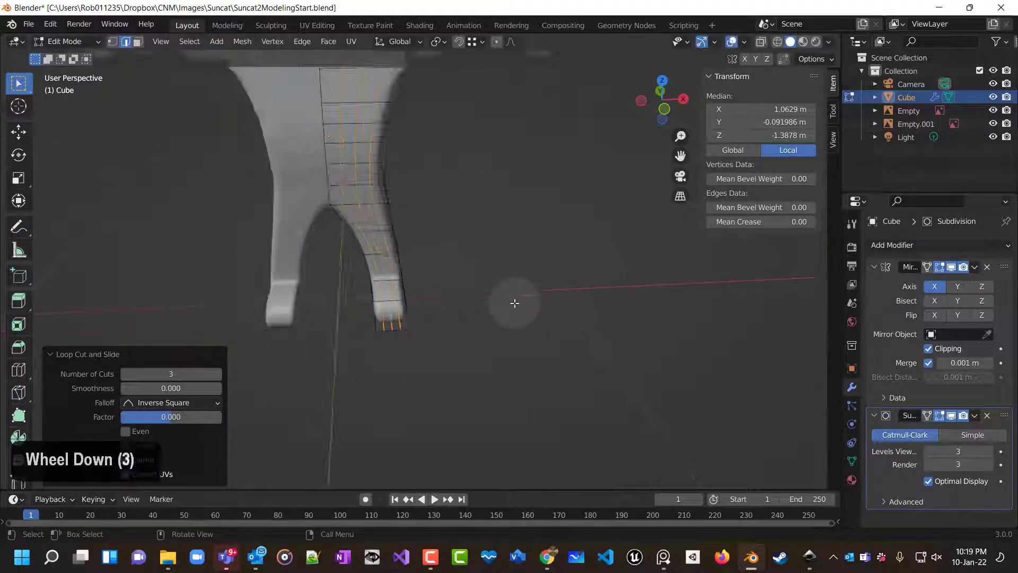
In right view with X-ray, select the toe-end vertices and move them back about 0.11 m along Y.
key("alt+a")
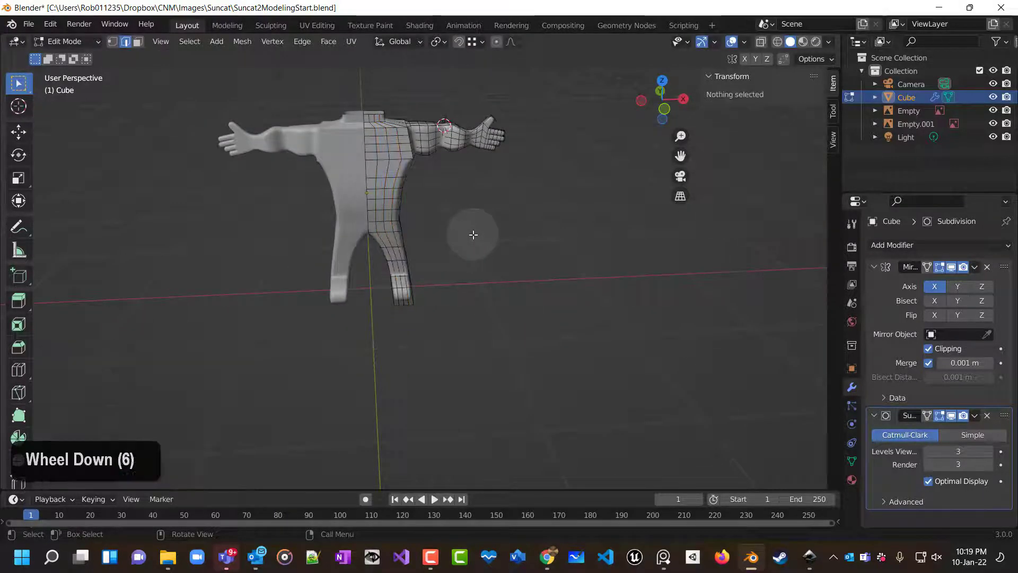
mouse_move(473, 234)
middle_mouse_down()
mouse_move(447, 225)
mouse_move(409, 166)
mouse_move(336, 129)
mouse_move(282, 166)
mouse_move(279, 204)
mouse_move(382, 288)
mouse_move(463, 248)
middle_mouse_up()
scroll(460, 250, "up", 3)
scroll(460, 251, "up", 5)
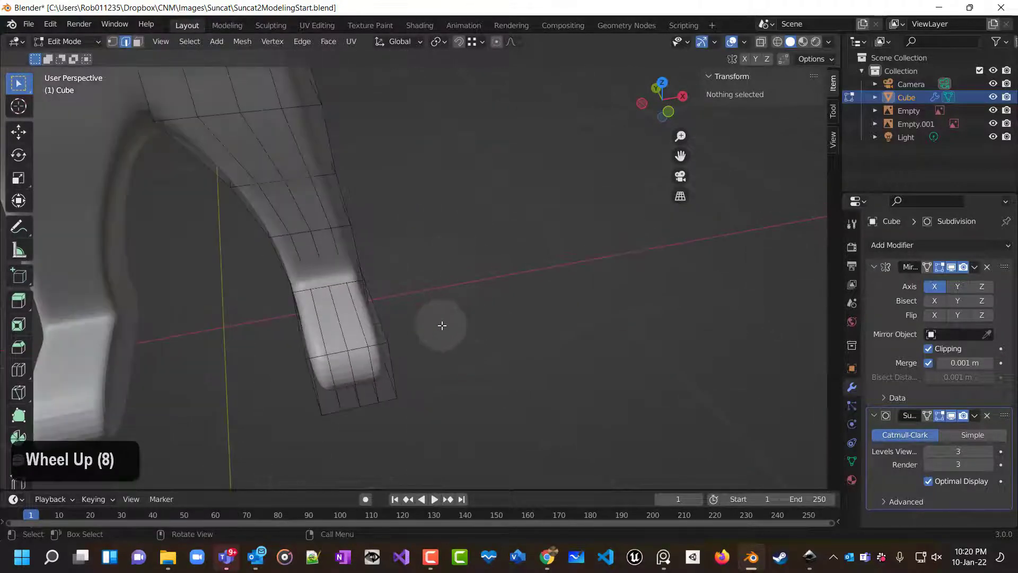
middle_click_drag(443, 325, 312, 292)
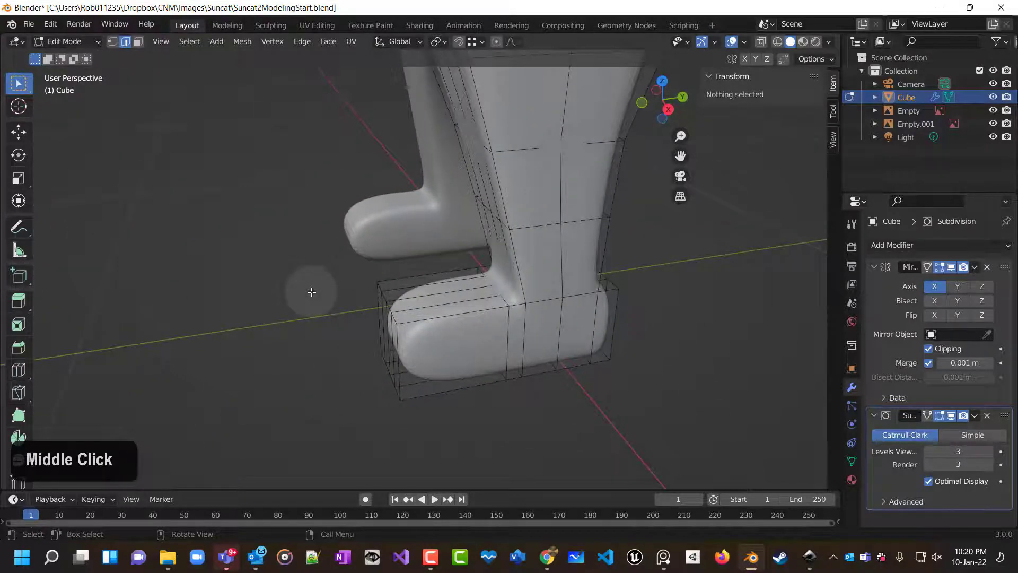
key("KP_3")
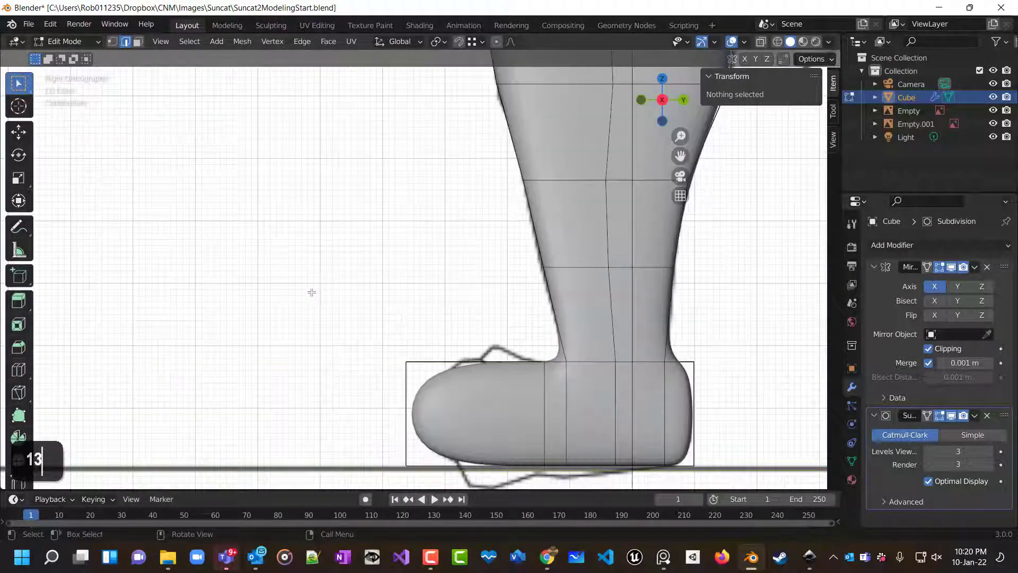
scroll(381, 323, "down", 1)
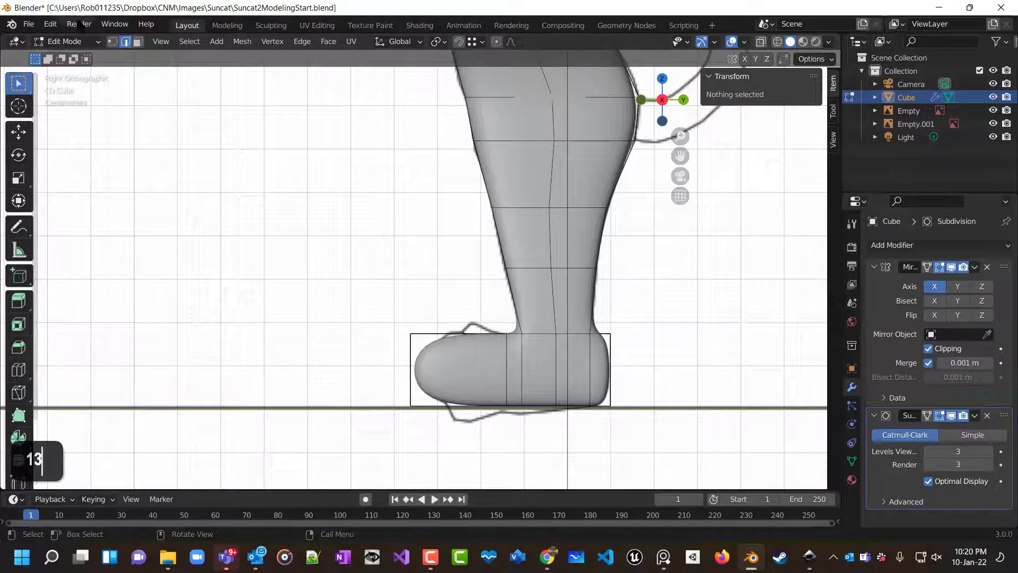
left_click(113, 41)
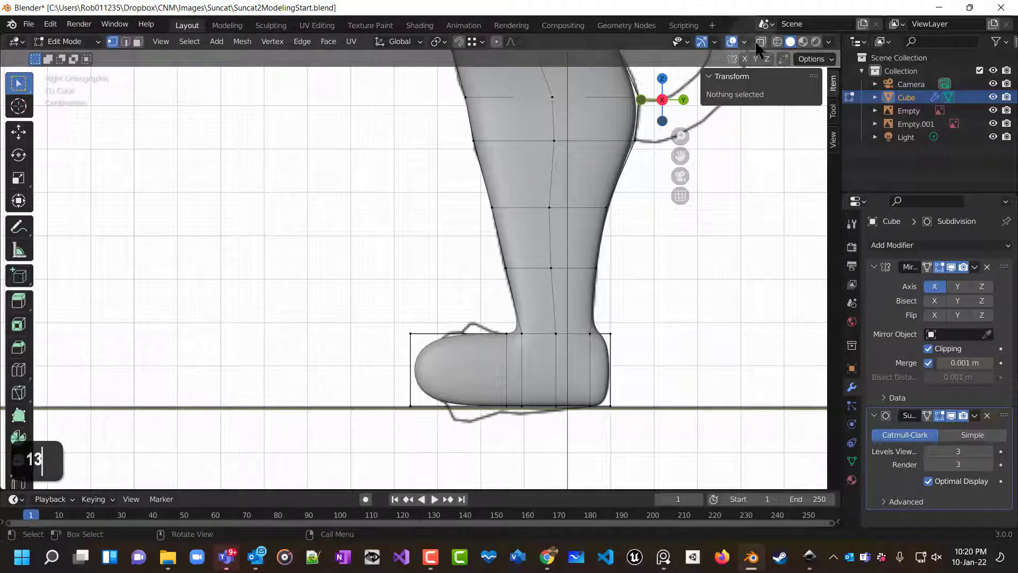
key("alt+z")
left_click_drag(438, 452, 437, 466)
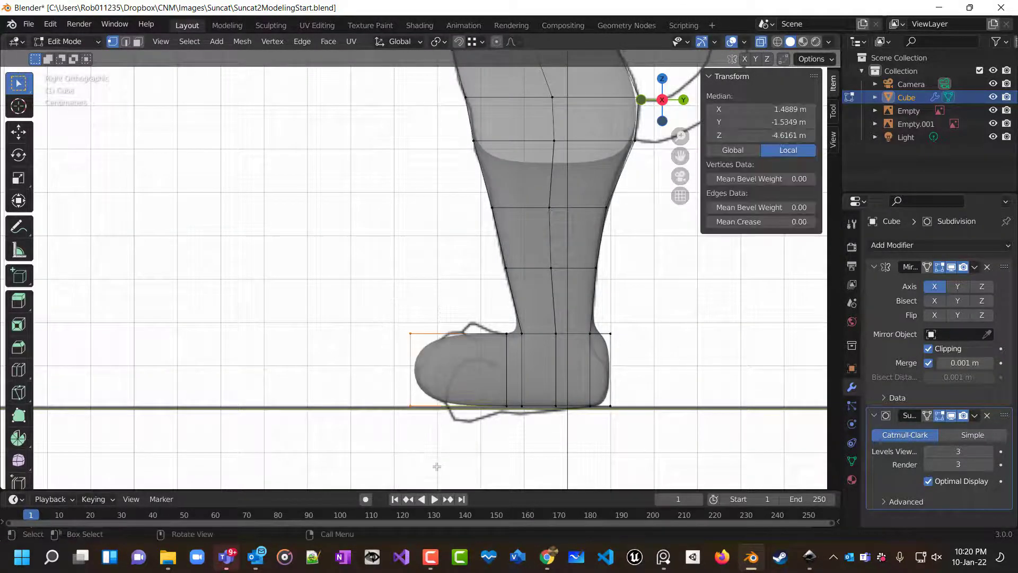
key("g")
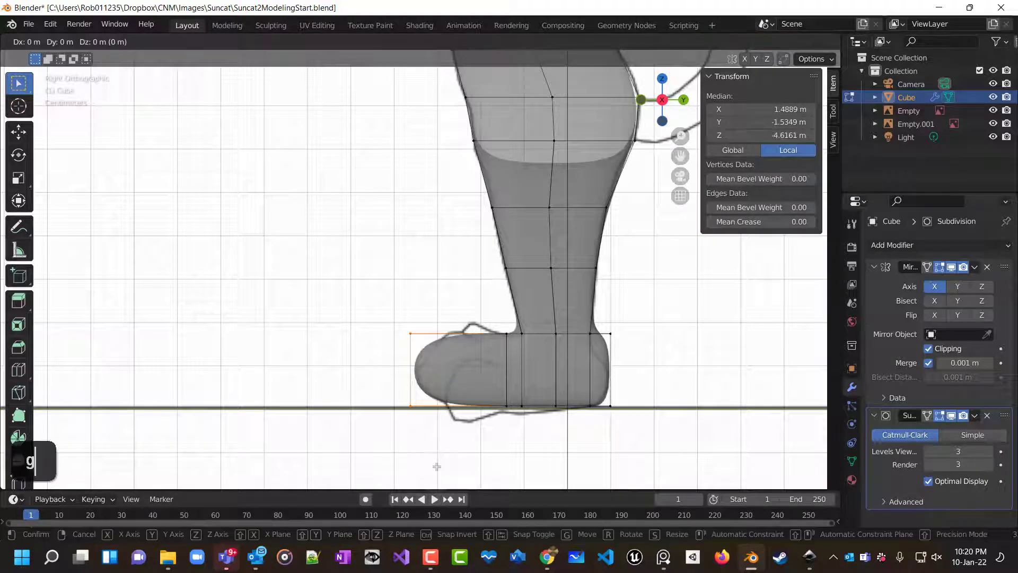
key("y")
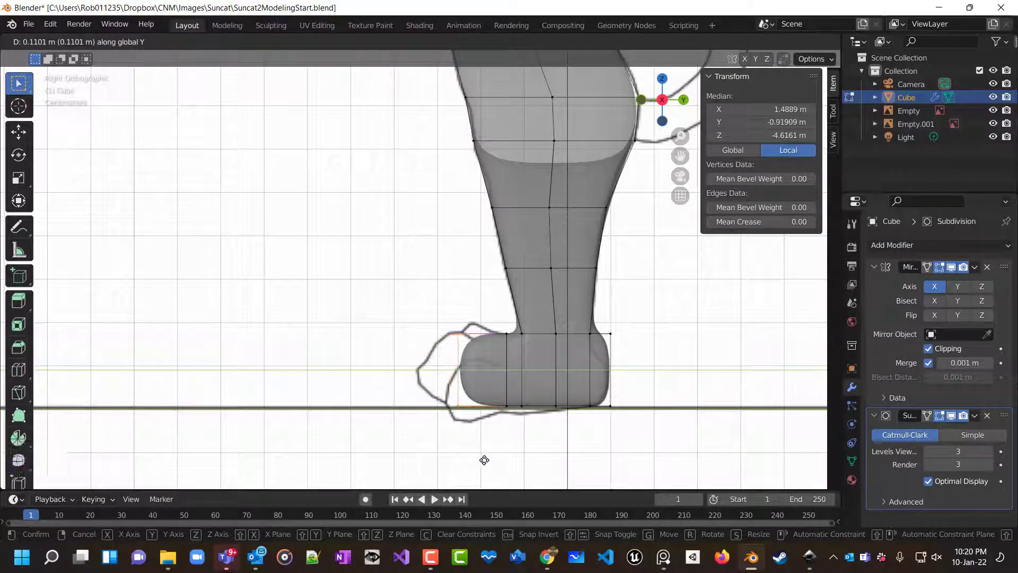
left_click(482, 460)
Undo the toe move and the three loop cuts.
middle_click_drag(498, 442, 556, 451)
left_click(493, 445)
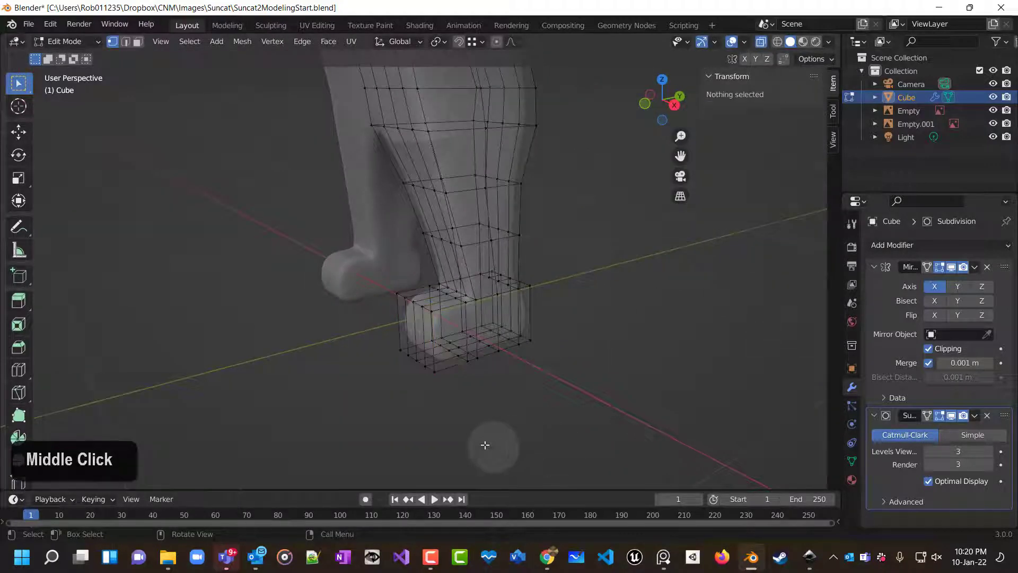
double_click(139, 42)
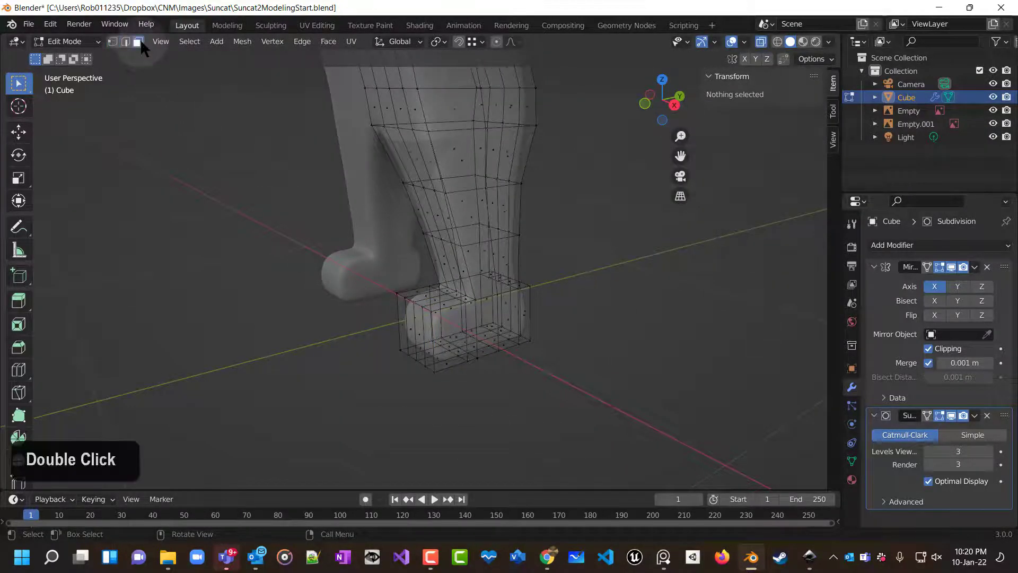
middle_click_drag(532, 399, 618, 374)
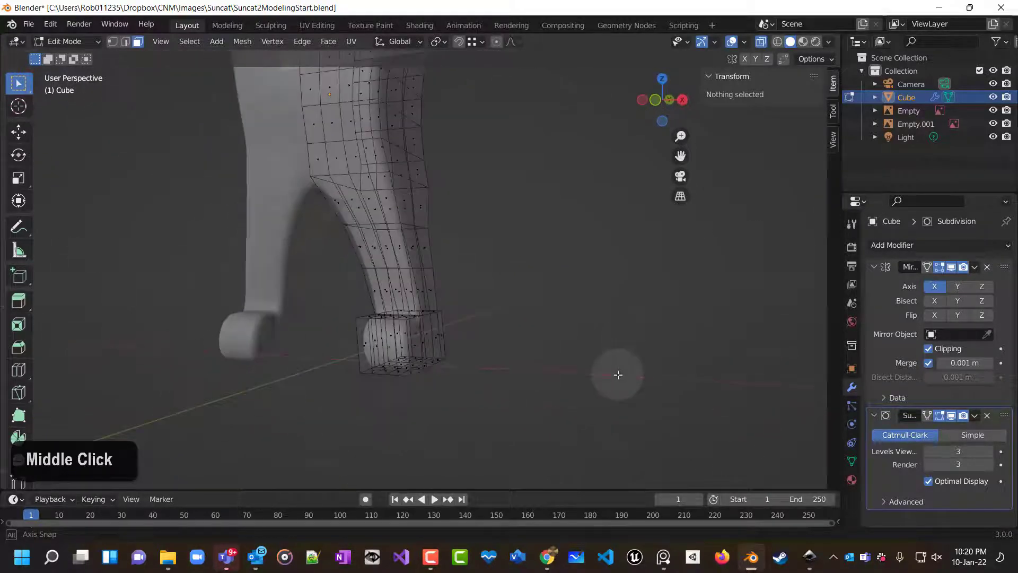
key("ctrl+z")
key("ctrl+z")
key("ctrl+z")
key("ctrl+z")
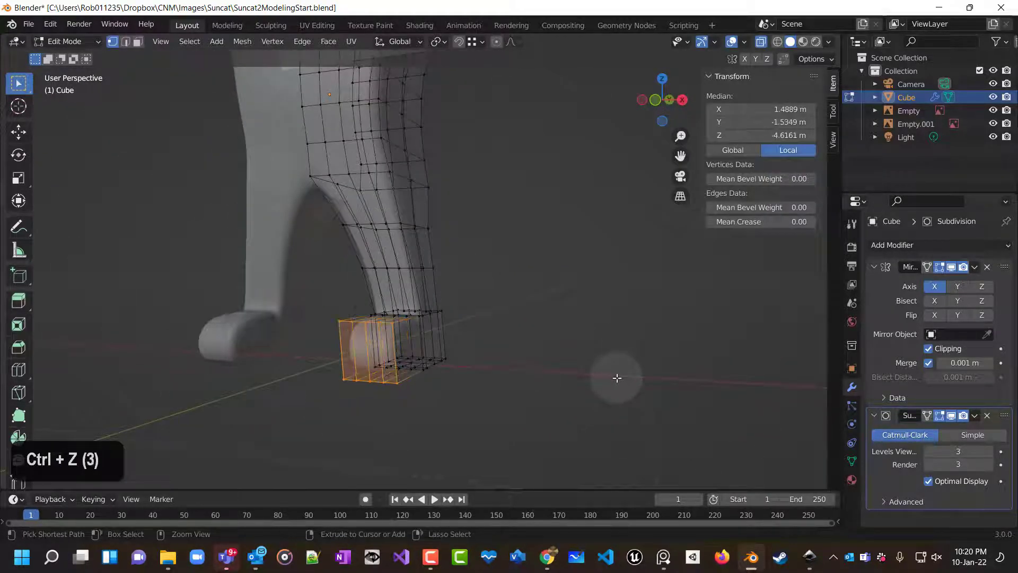
key("ctrl+z")
key("ctrl+z")
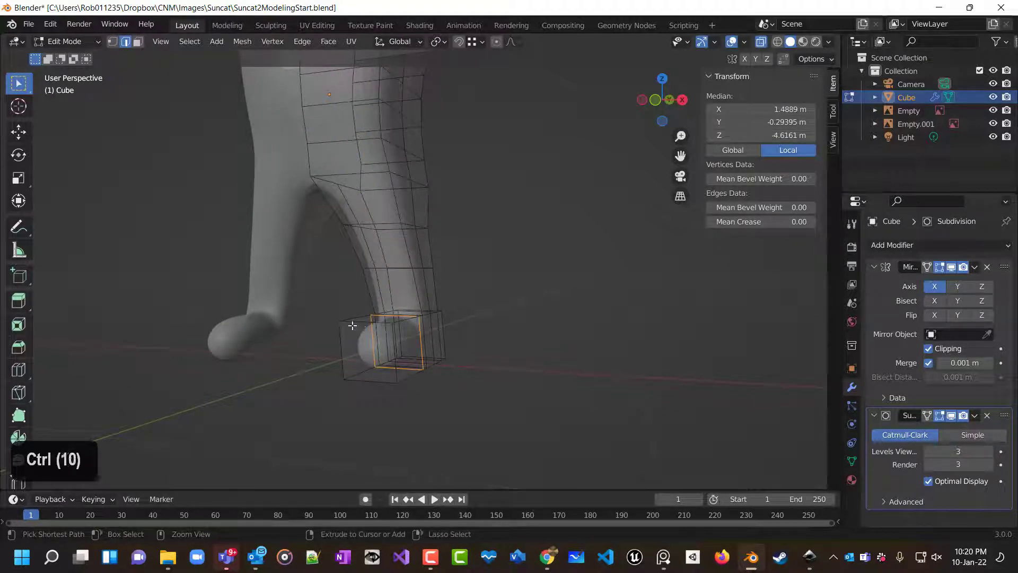
Add two lengthwise loop cuts down the leg and foot.
key("ctrl+r")
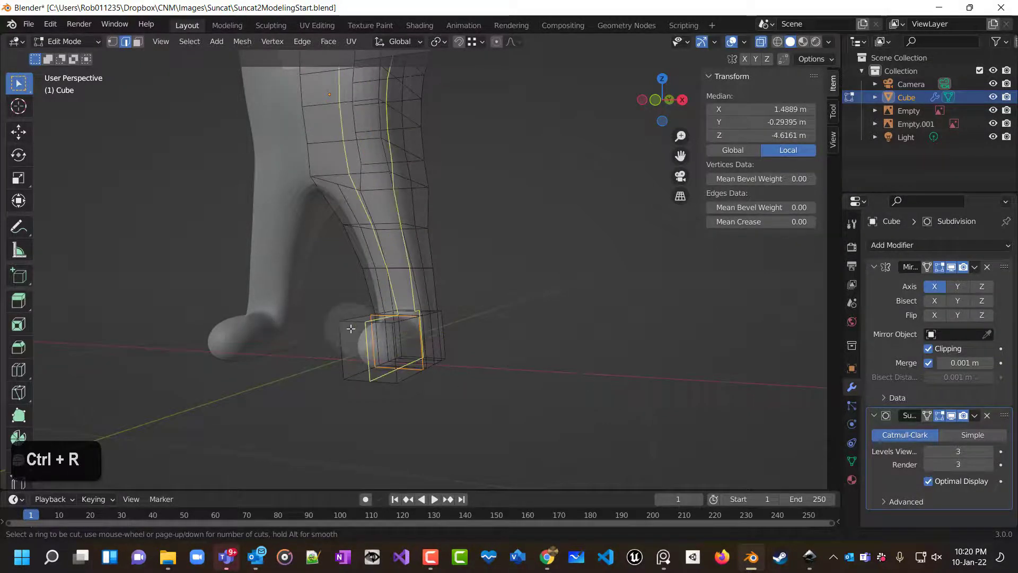
scroll(354, 330, "up", 1)
left_click(359, 332)
right_click(358, 331)
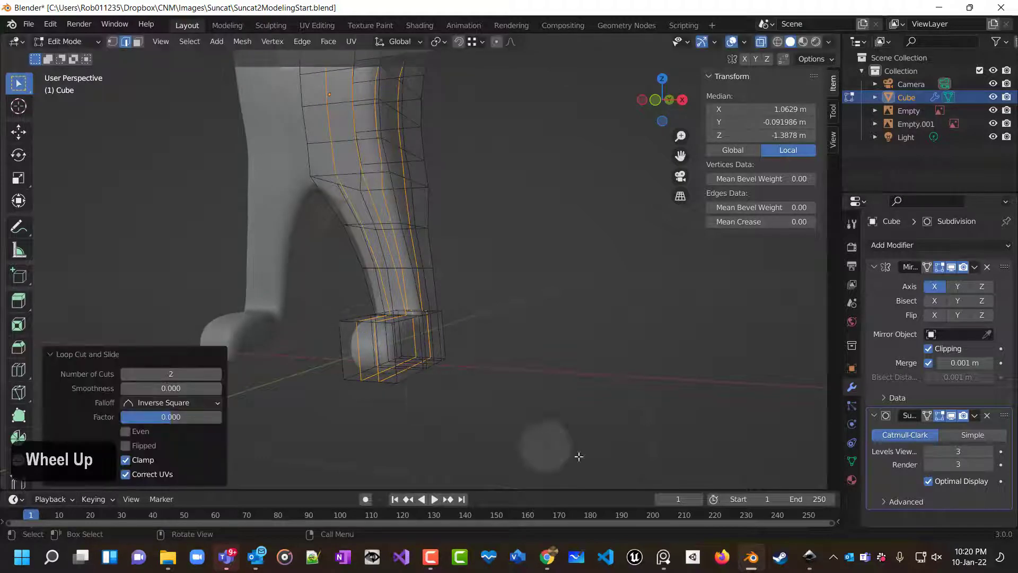
left_click(507, 399)
In right view, select the toe-end vertices and move them back about 0.14 m along Y to shorten the foot.
key("KP_3")
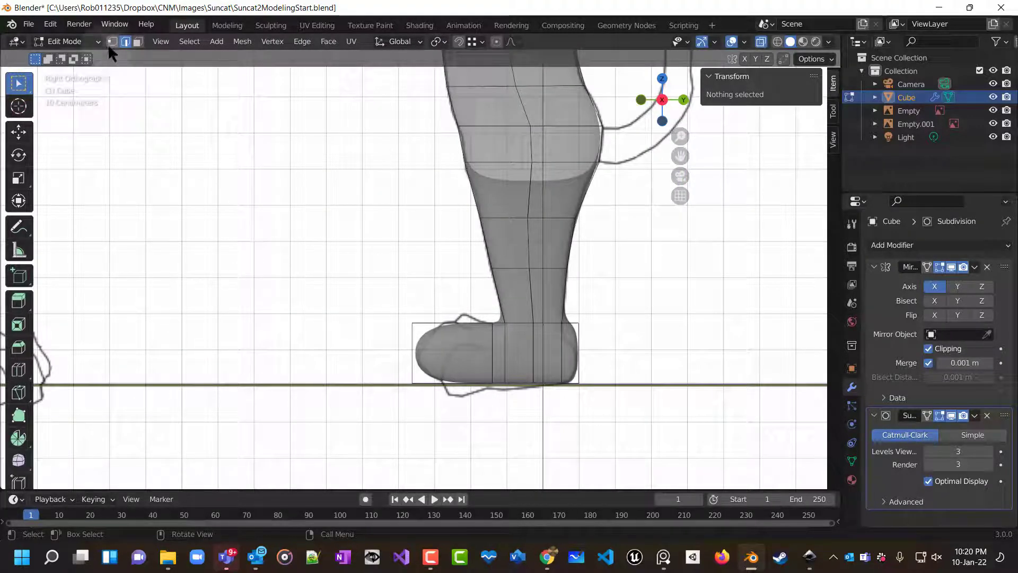
left_click_drag(317, 255, 422, 427)
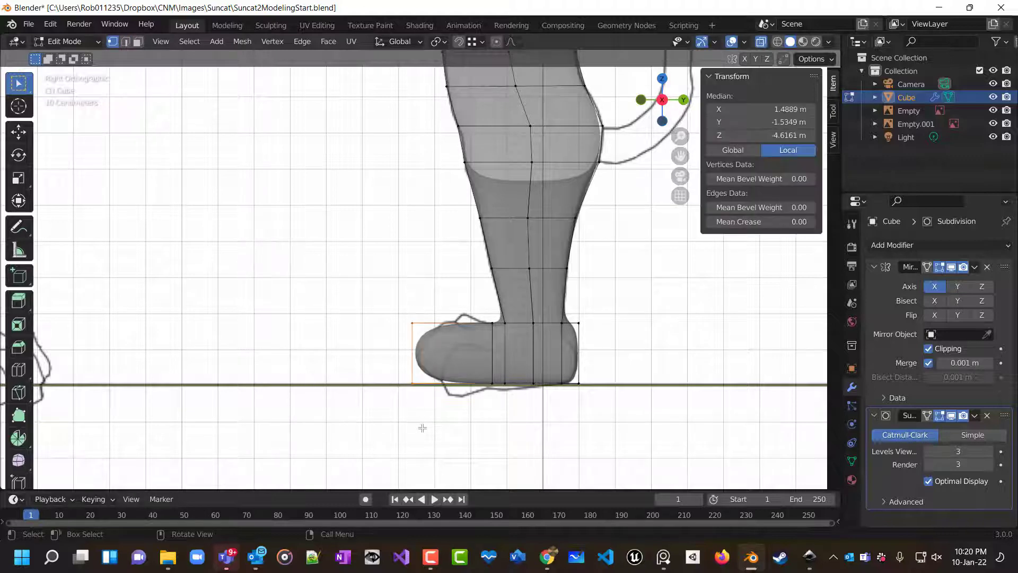
key("g")
key("y")
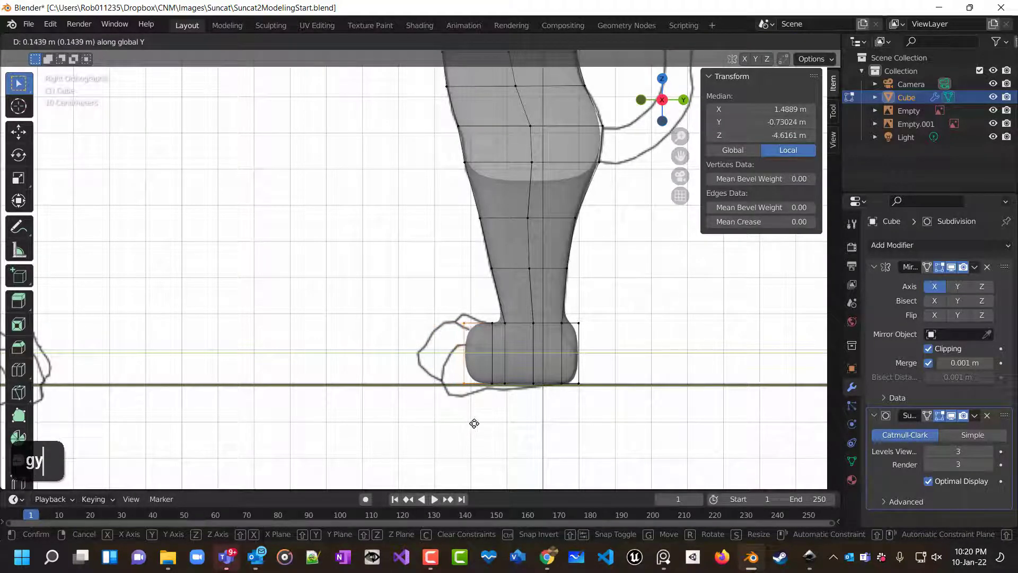
left_click(474, 423)
middle_click_drag(471, 423, 600, 473)
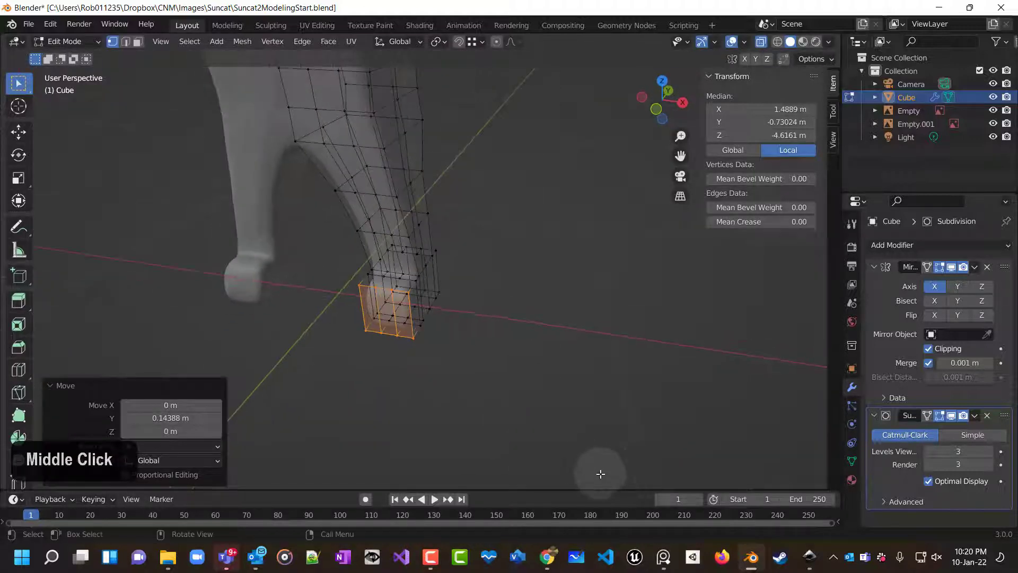
Select the outer front face of the foot in face mode and extrude it about 0.16 m as a toe.
left_click(479, 411)
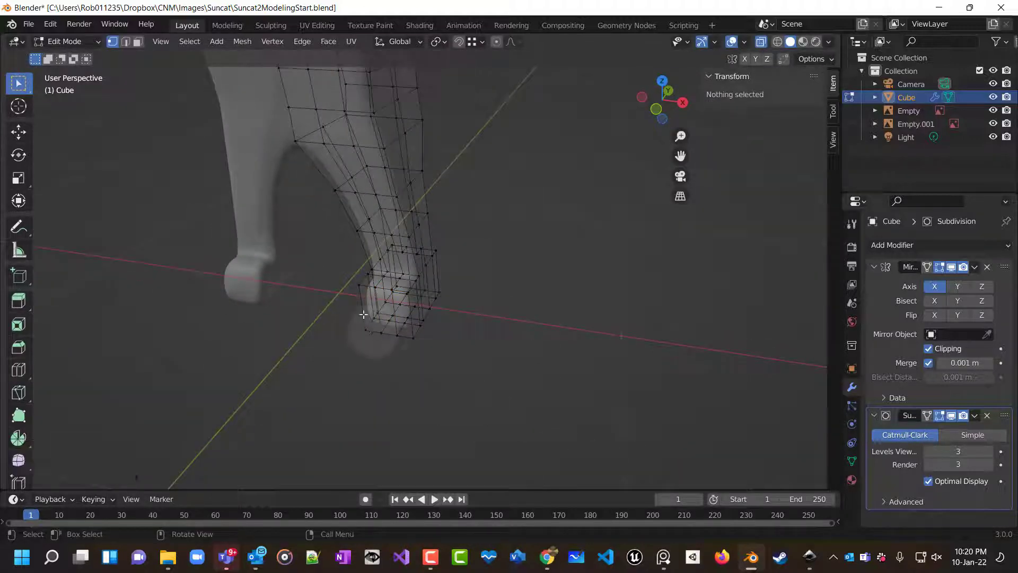
left_click(138, 43)
left_click(373, 307)
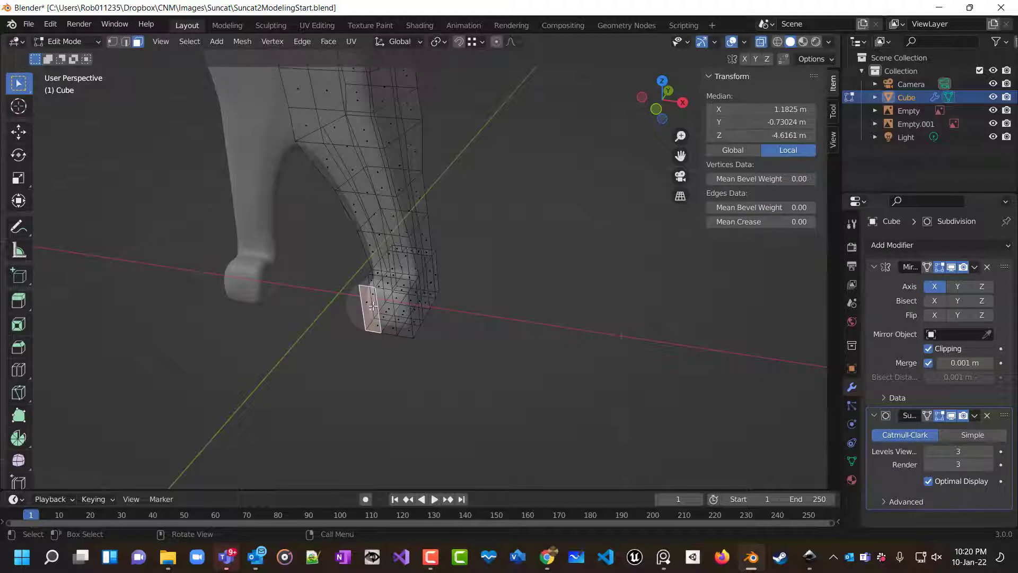
key("e")
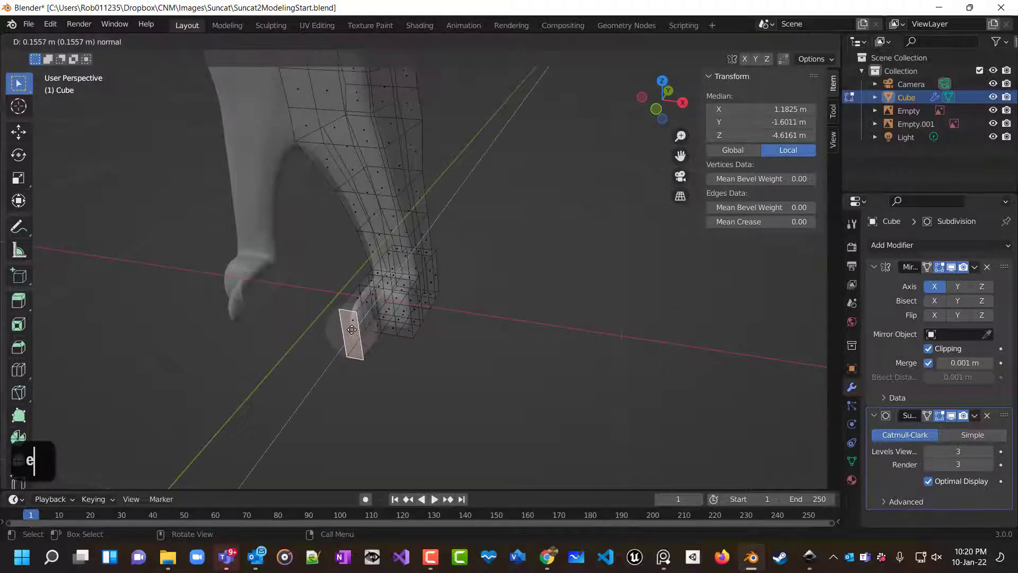
left_click(352, 329)
Extrude the next front face of the foot about 0.18 m to form a second toe.
left_click(385, 311)
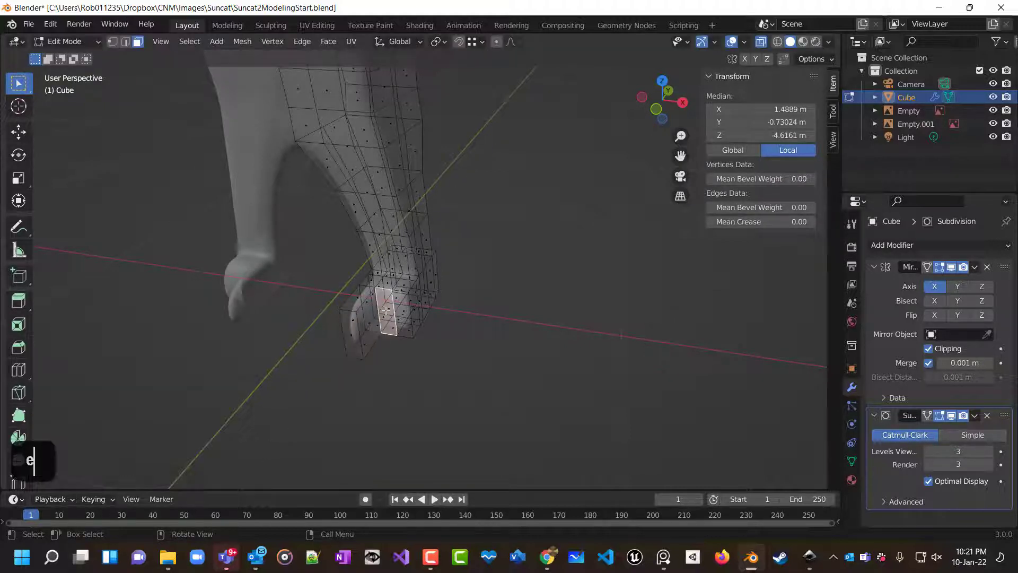
key("e")
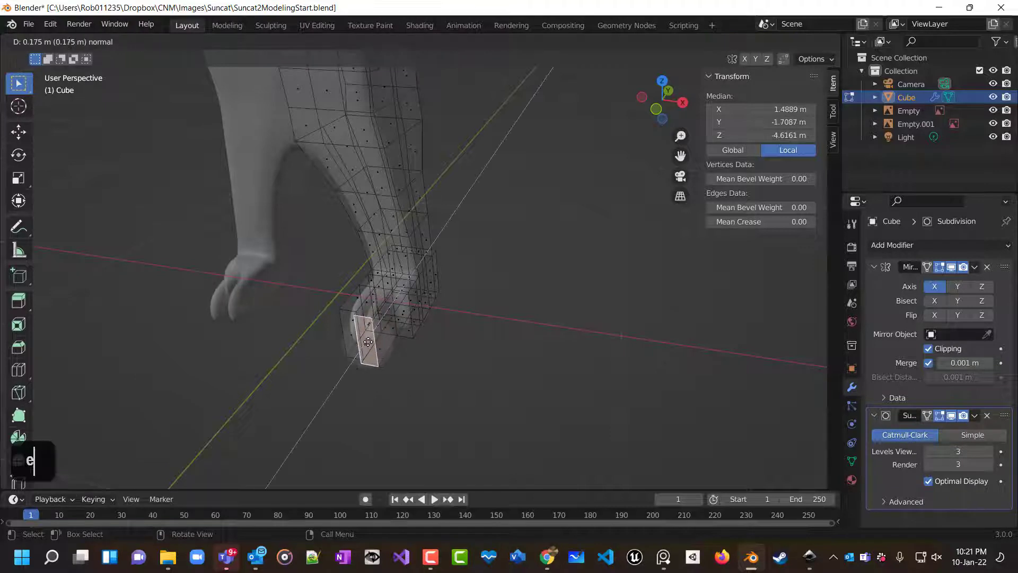
left_click(384, 318)
Extrude the remaining front face of the foot about 0.12 m to form a third toe.
left_click(402, 318)
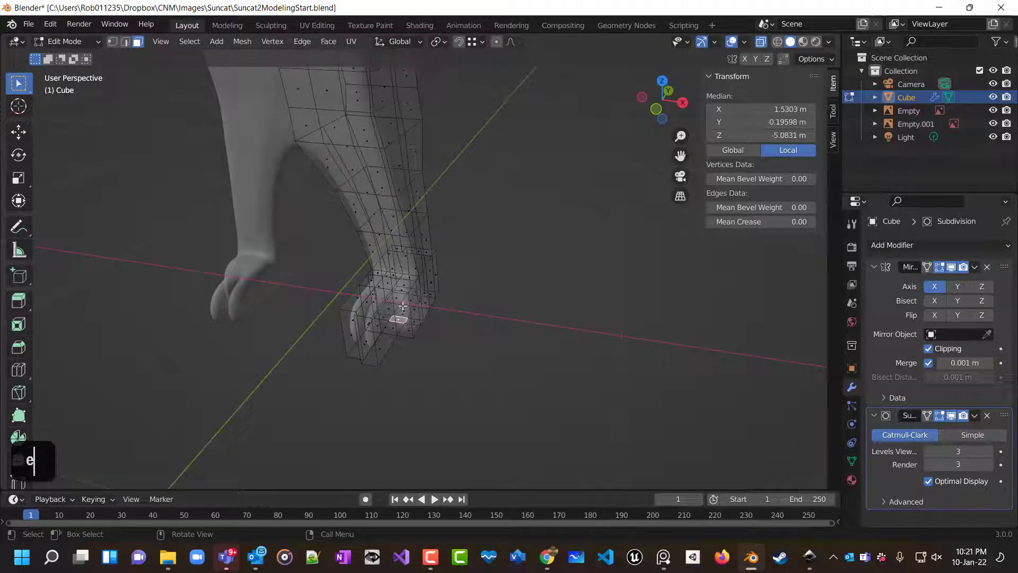
key("e")
left_click(403, 311)
key("e")
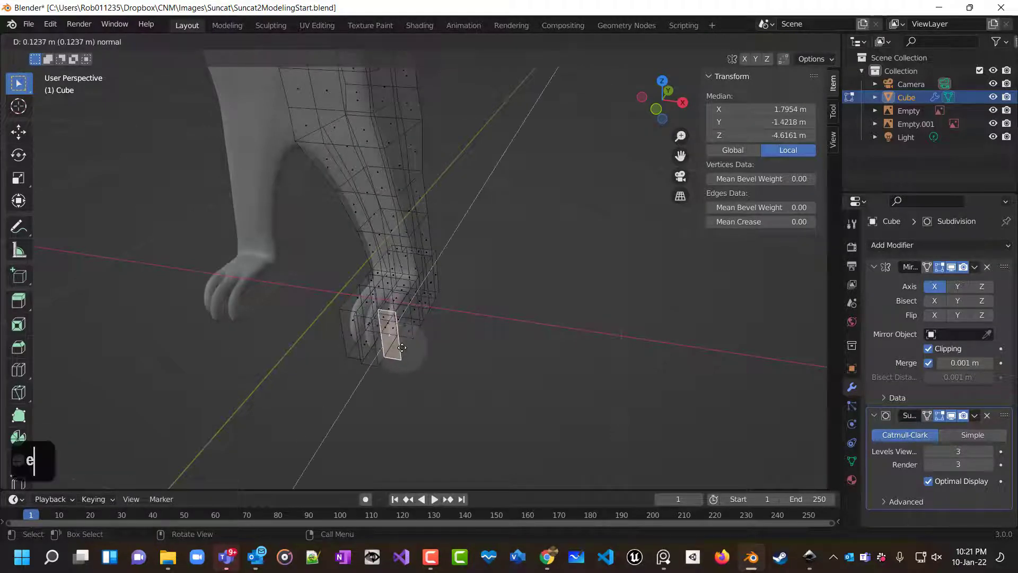
left_click(404, 325)
middle_click_drag(404, 326, 566, 352)
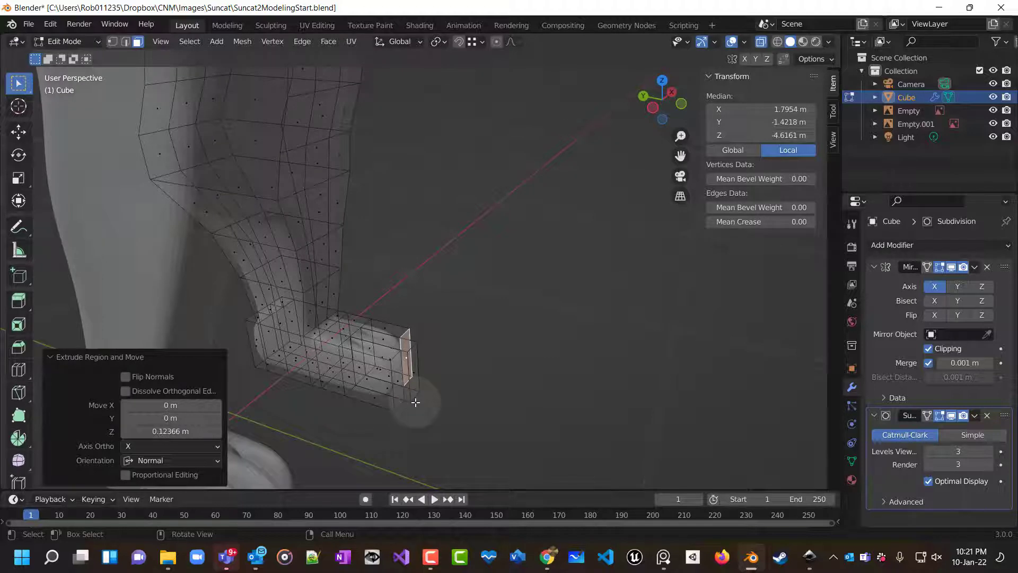
Inspect the three extruded toes from around the foot.
middle_click_drag(465, 265, 312, 294)
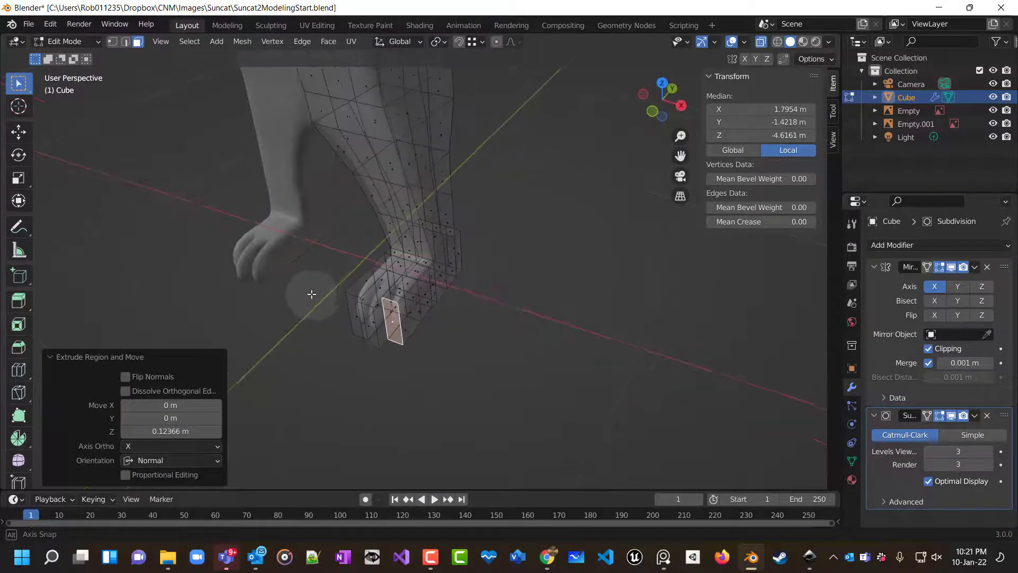
scroll(450, 350, "up", 8)
middle_click_drag(450, 364, 619, 211, "shift")
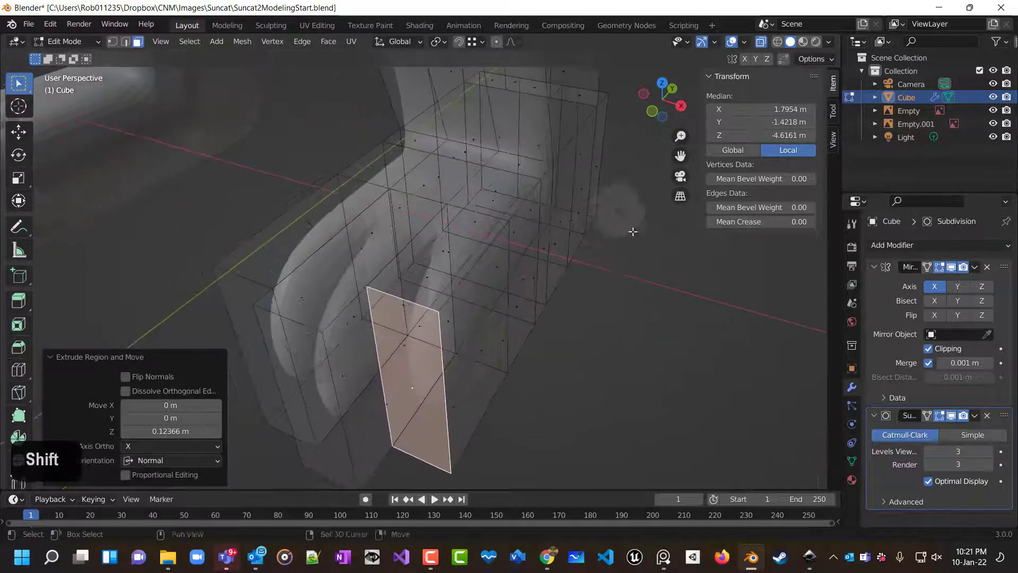
scroll(580, 374, "down", 4)
left_click(331, 273)
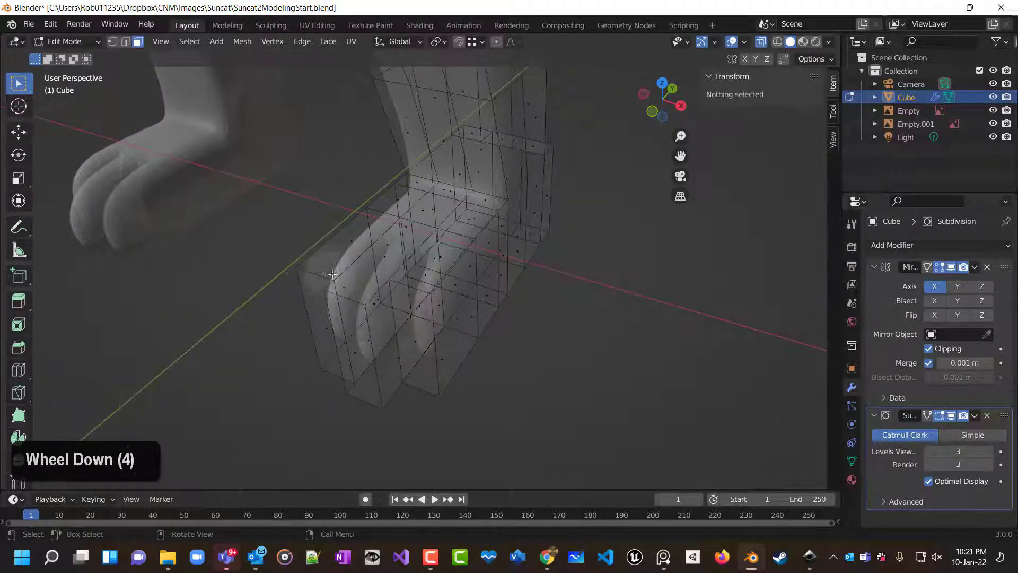
key("shift")
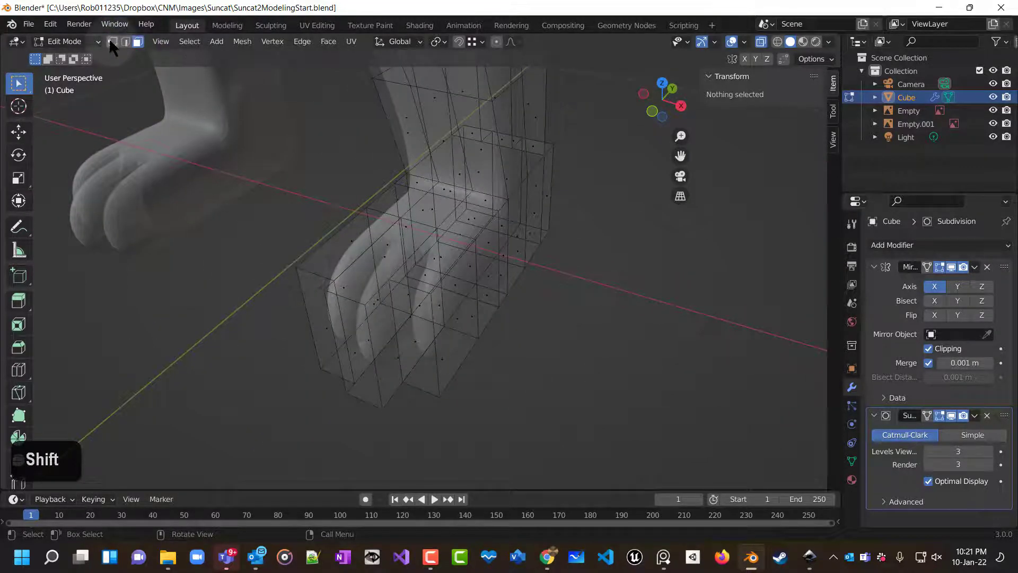
In edge mode, select the front edges of the three toes and move them down about 0.04 m in side view.
left_click(112, 42)
left_click(296, 267)
left_click(324, 279, "shift")
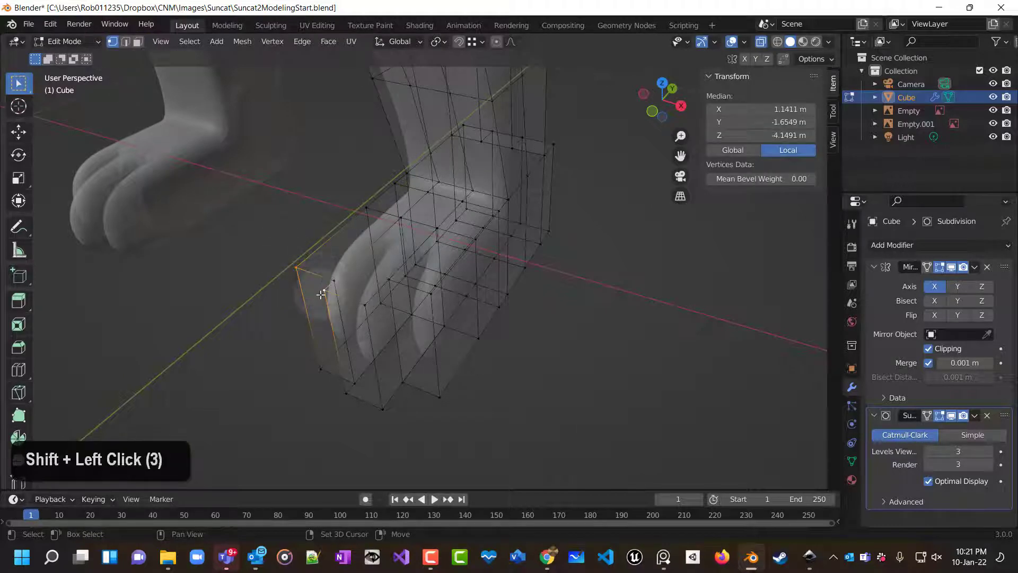
left_click(324, 291, "shift")
left_click(324, 290, "shift")
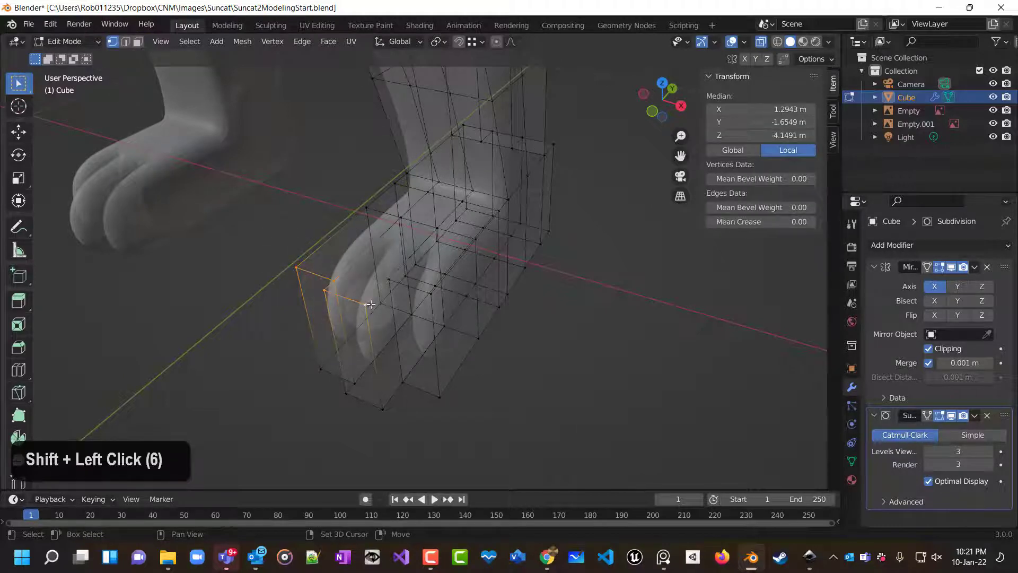
left_click(389, 280, "shift")
left_click(426, 293, "shift")
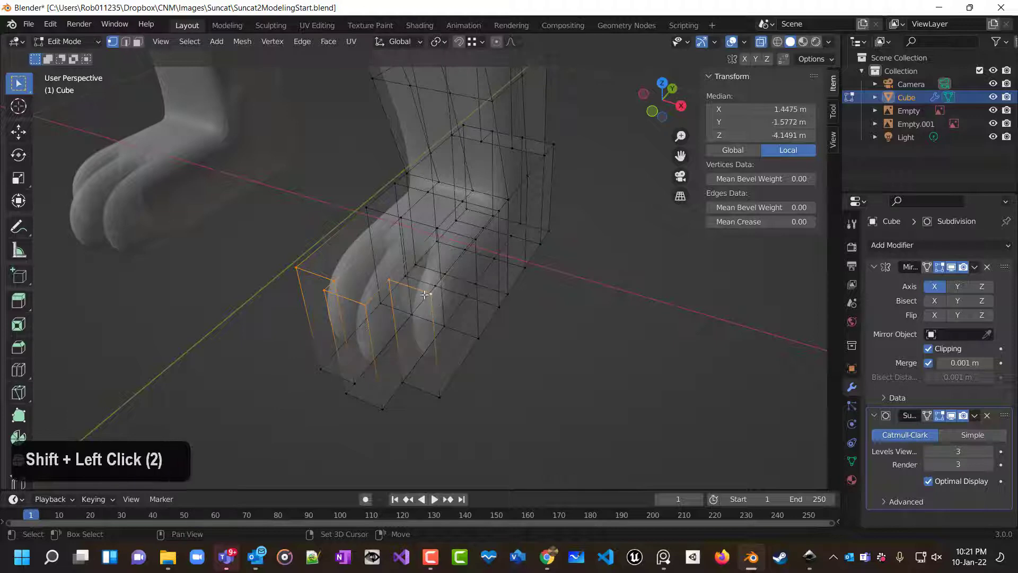
key("KP_3")
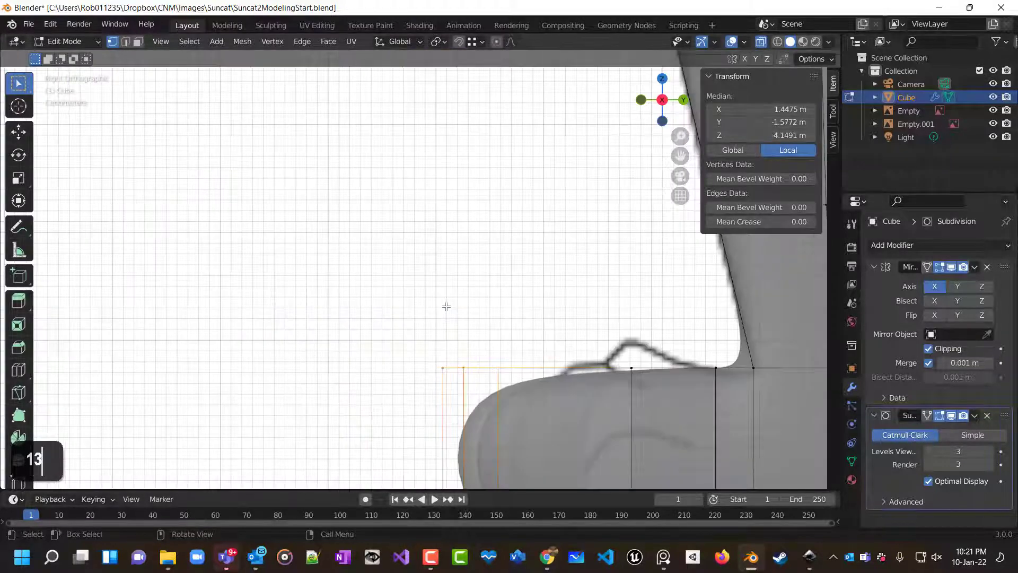
scroll(447, 307, "down", 2)
middle_click_drag(432, 318, 395, 273, "shift")
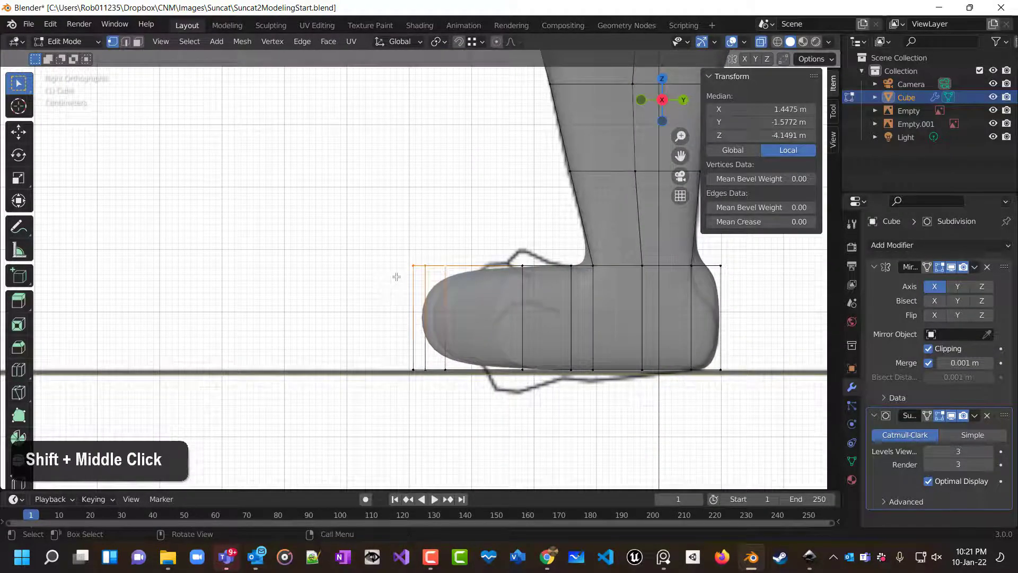
key("g")
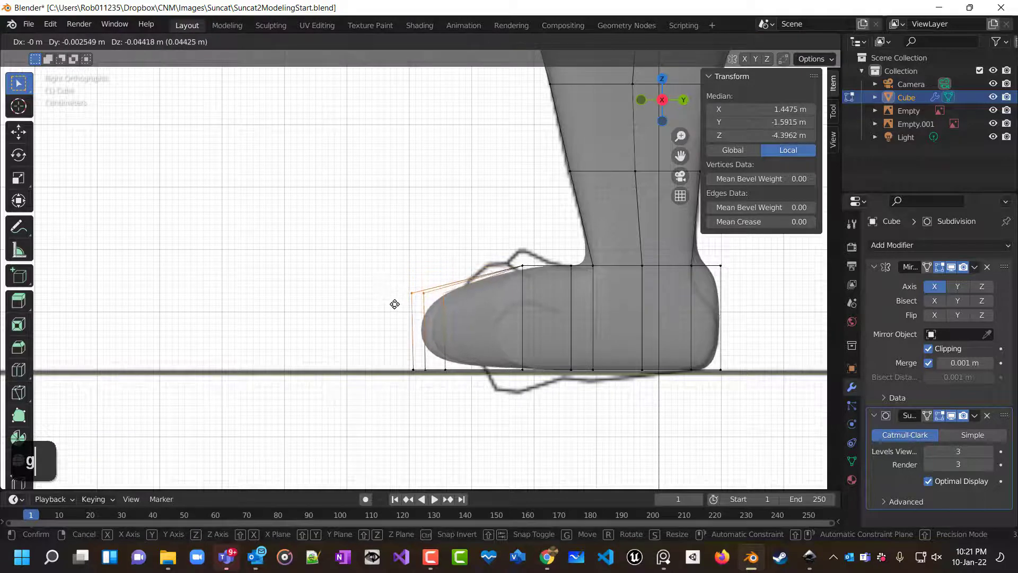
left_click(391, 303)
Move the edge loop across the top of the foot forward about 0.04 m.
double_click(537, 280)
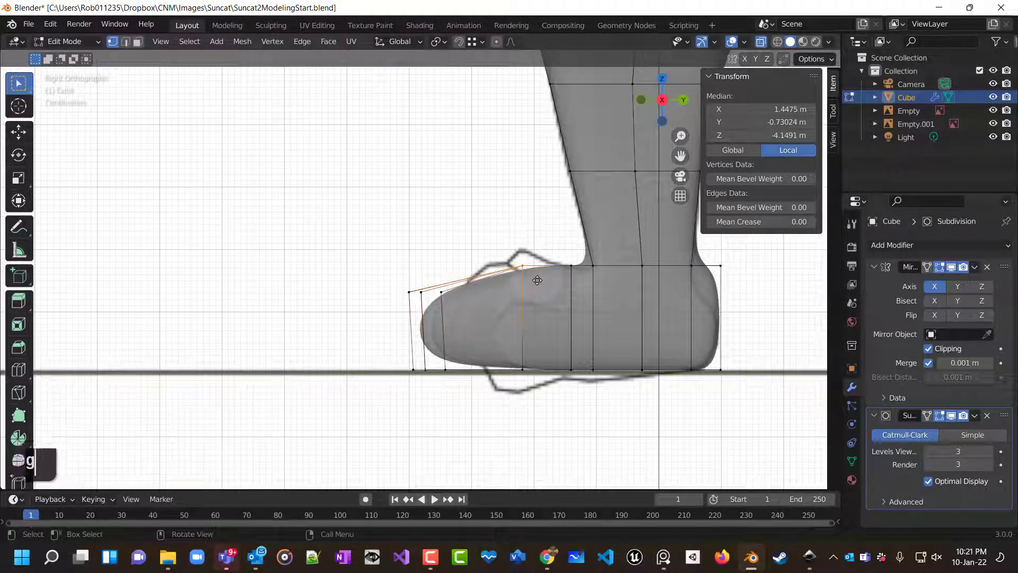
key("g")
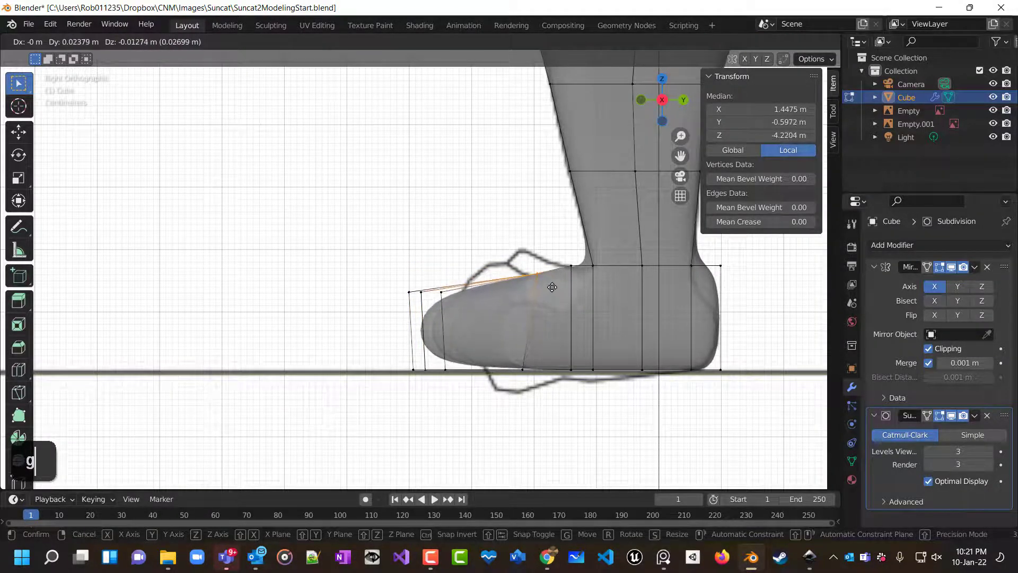
left_click(563, 282)
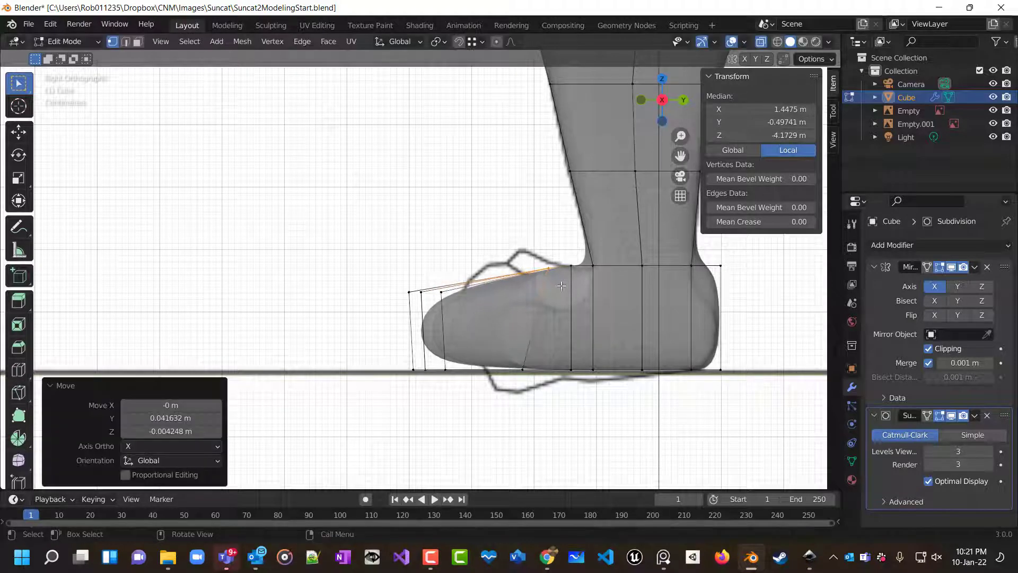
Adjust the edges along the sole of the foot, lowering the heel's bottom edges slightly.
left_click(547, 371)
key("g")
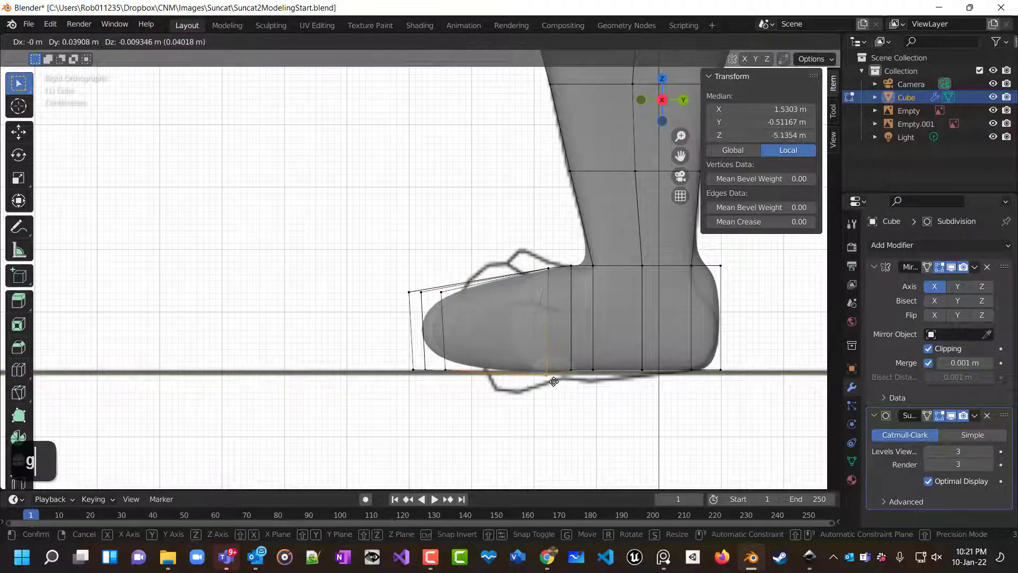
left_click(550, 380)
left_click(573, 371)
key("g")
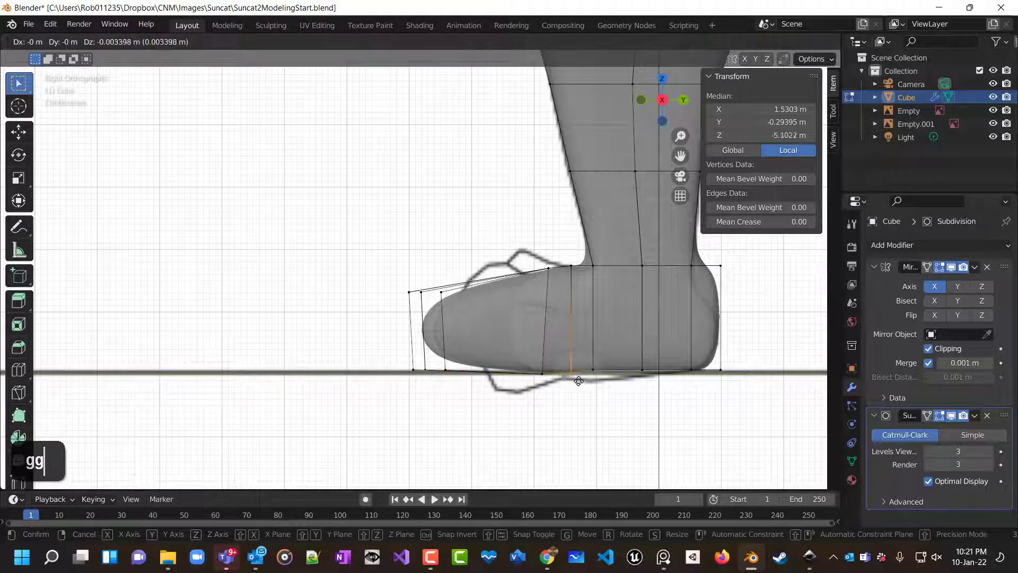
left_click(579, 381)
left_click_drag(582, 368, 737, 382)
key("g")
left_click(697, 380)
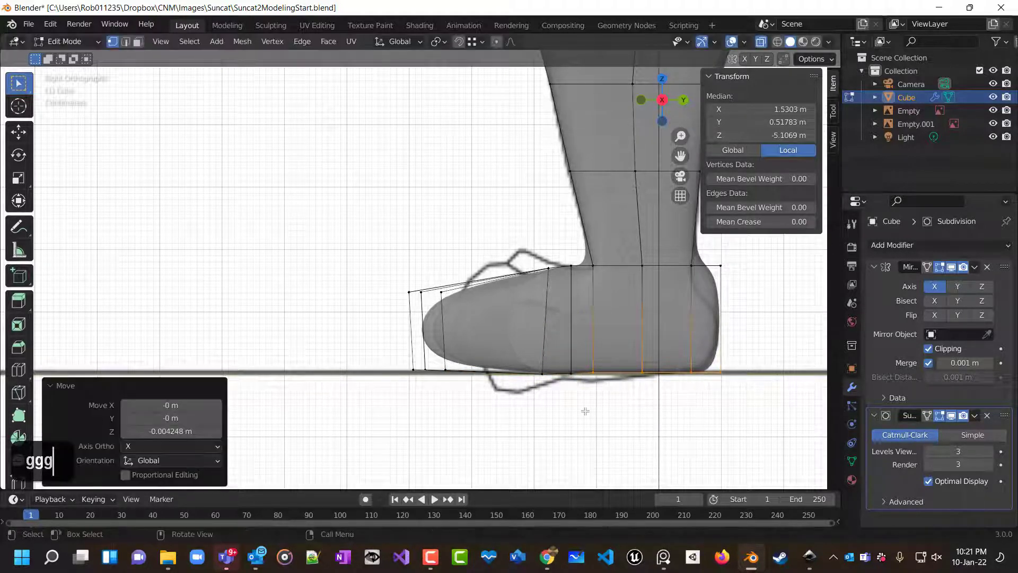
Add a loop cut across the foot near the toes, then undo it.
key("ctrl+r")
left_click(499, 297)
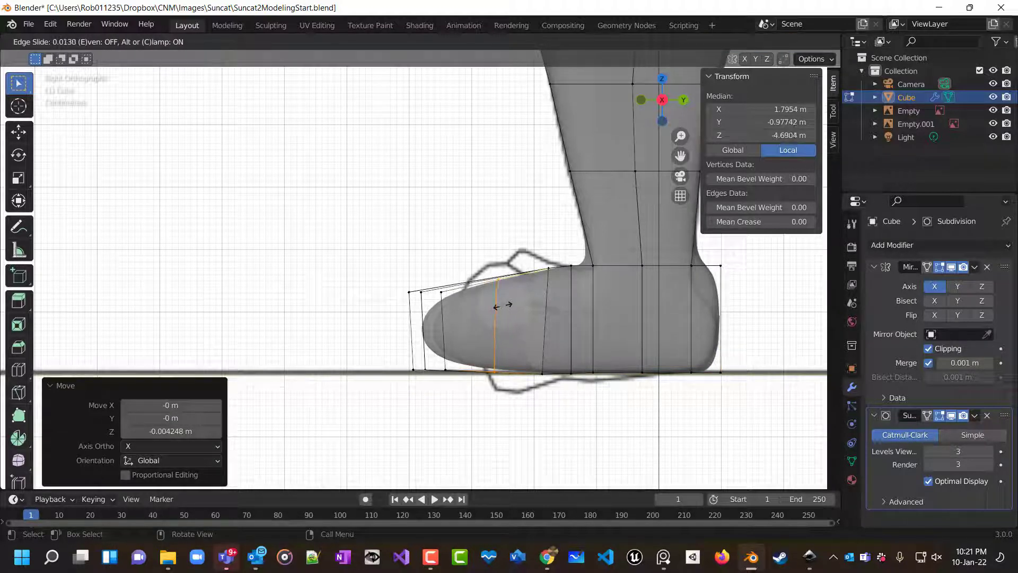
left_click(497, 306)
middle_click_drag(530, 339, 532, 432)
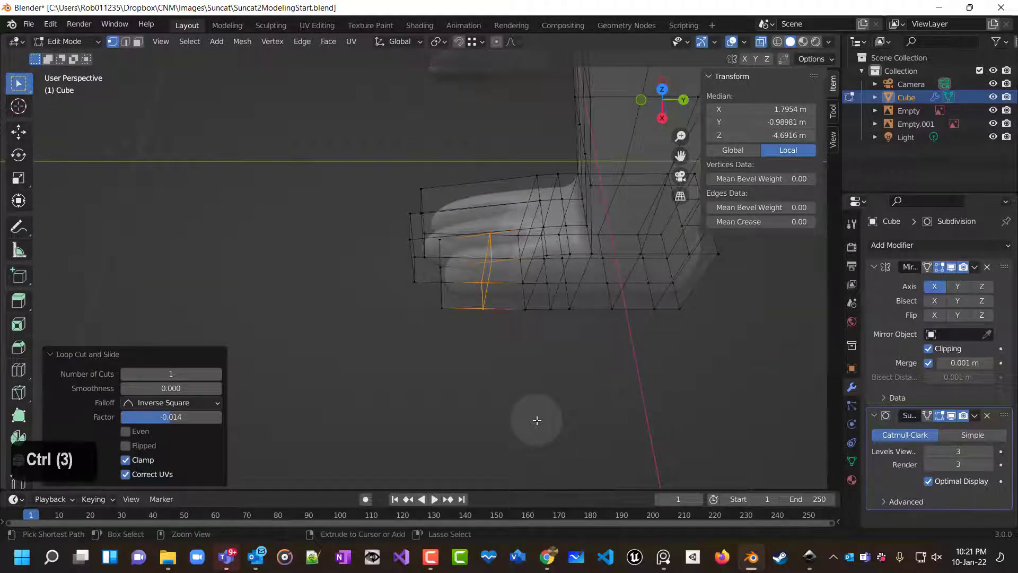
key("ctrl+z")
key("ctrl+z")
Try a Knife cut across the foot in side view and undo it.
middle_click_drag(530, 408, 530, 361)
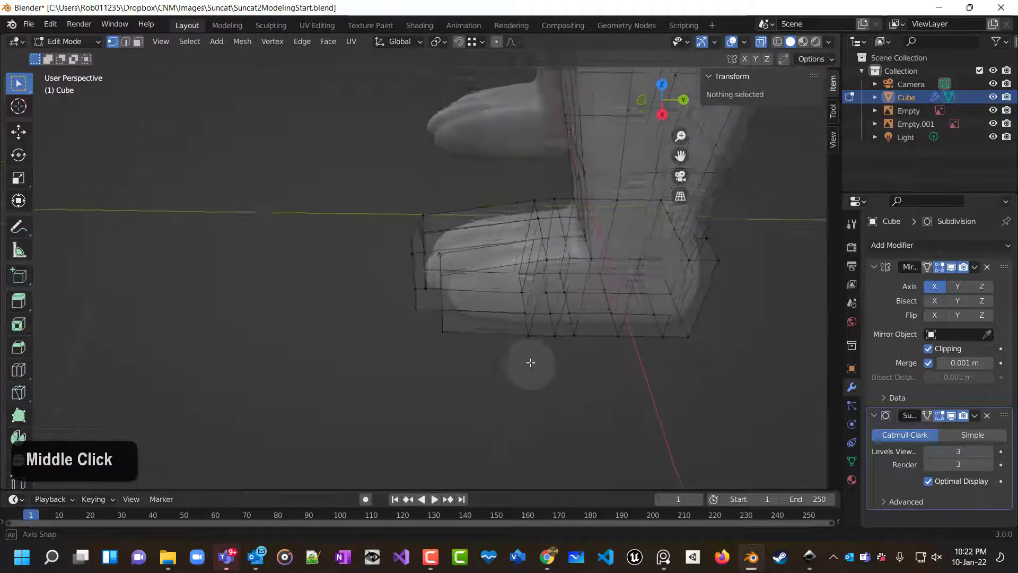
scroll(534, 361, "down", 2)
key("KP_1")
key("KP_3")
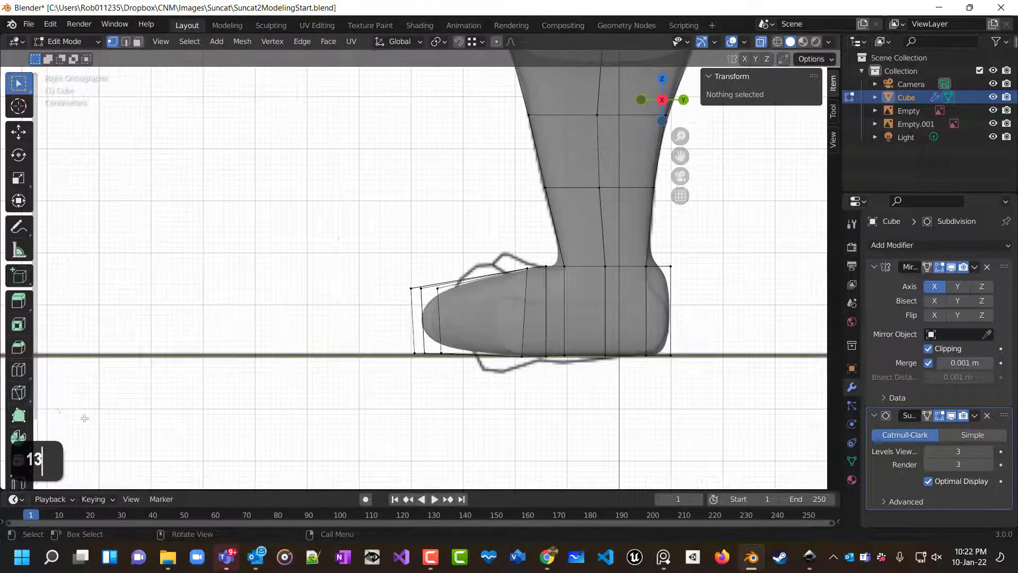
left_click(20, 395)
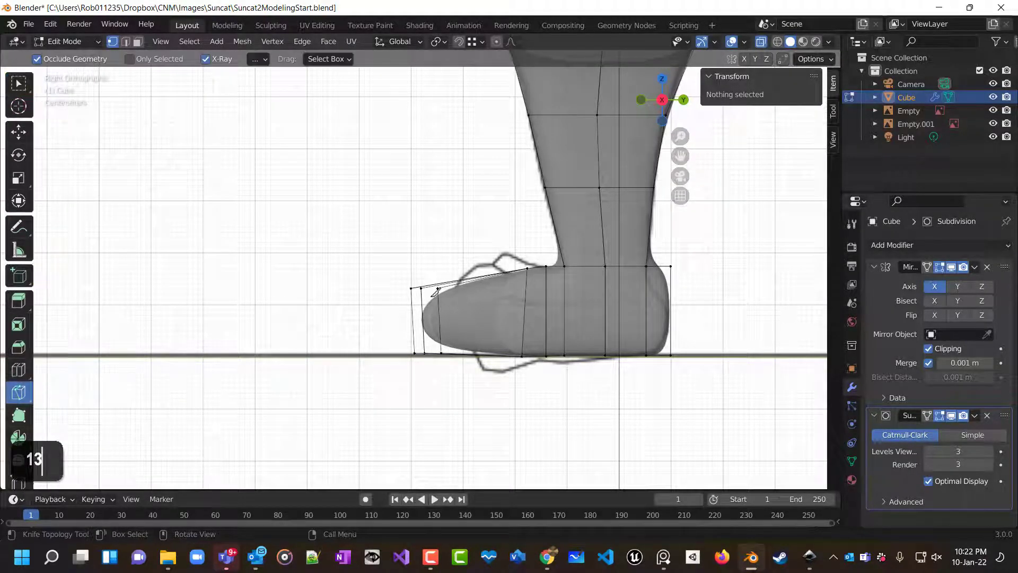
left_click(499, 274)
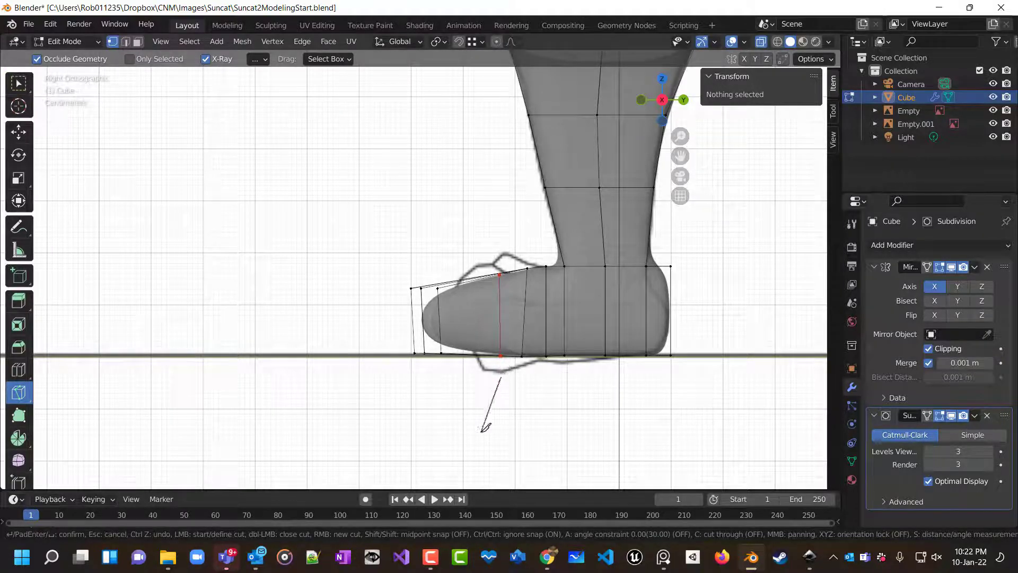
middle_click_drag(484, 426, 527, 437)
right_click(529, 436)
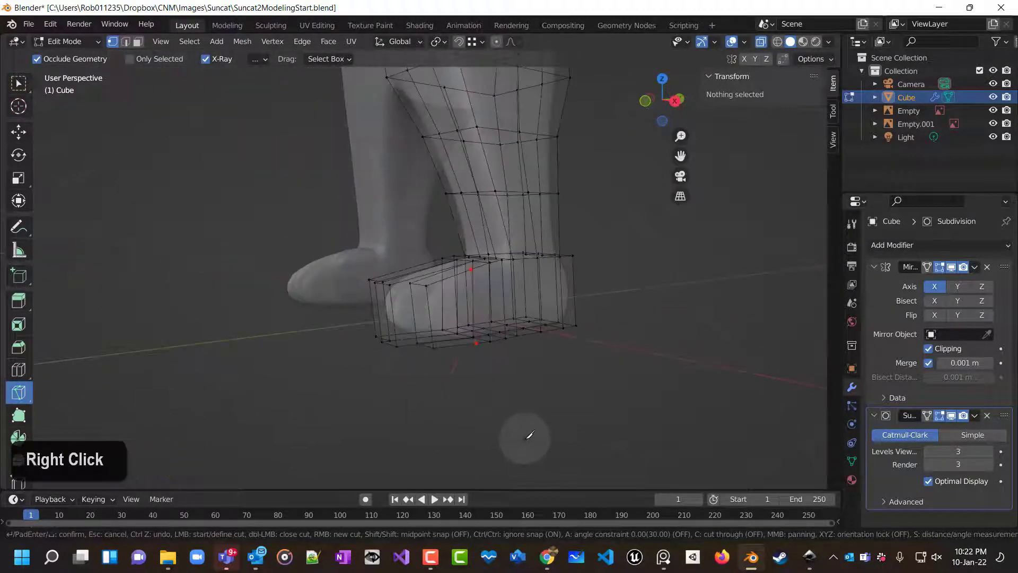
key("ctrl+z")
key("ctrl+z")
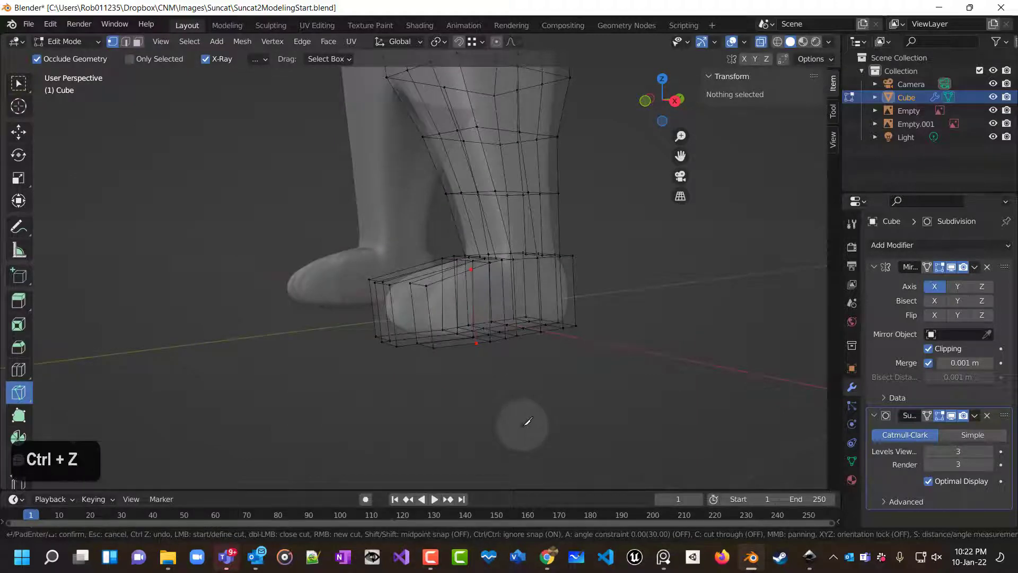
key("ctrl+z")
Try a second Knife cut from the top of the foot down to the sole, then cancel it.
key("KP_3")
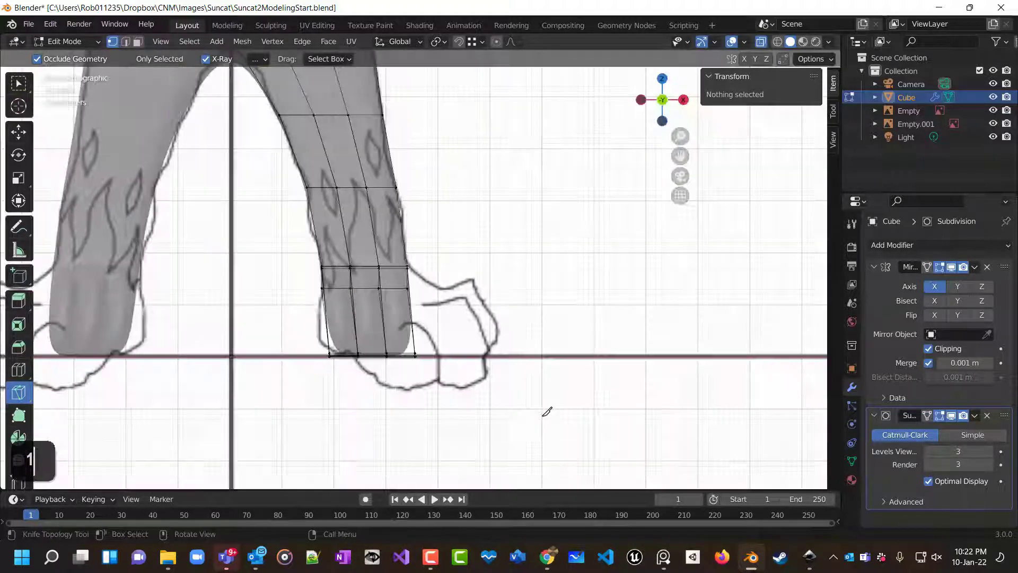
left_click(490, 276)
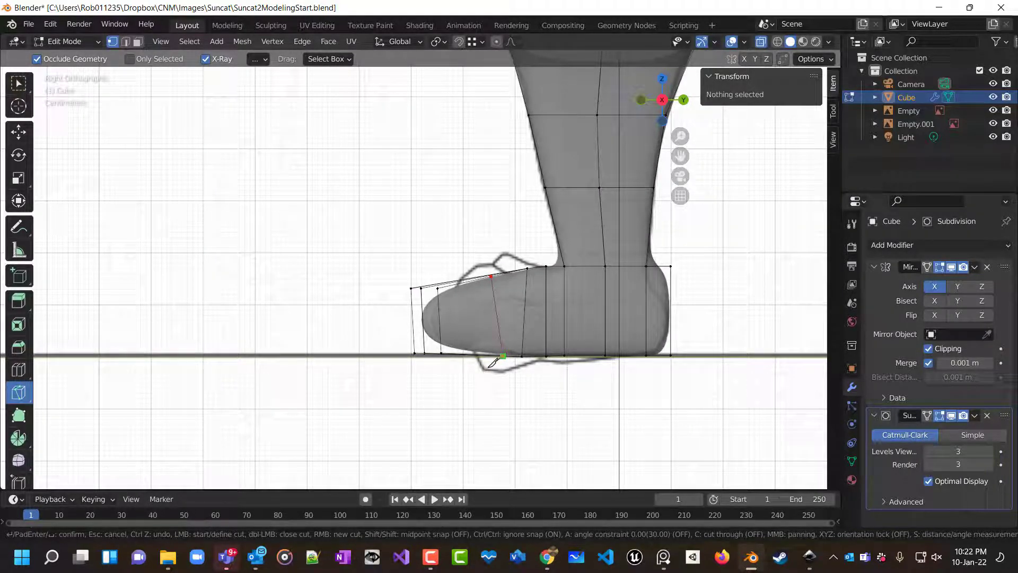
right_click(492, 363)
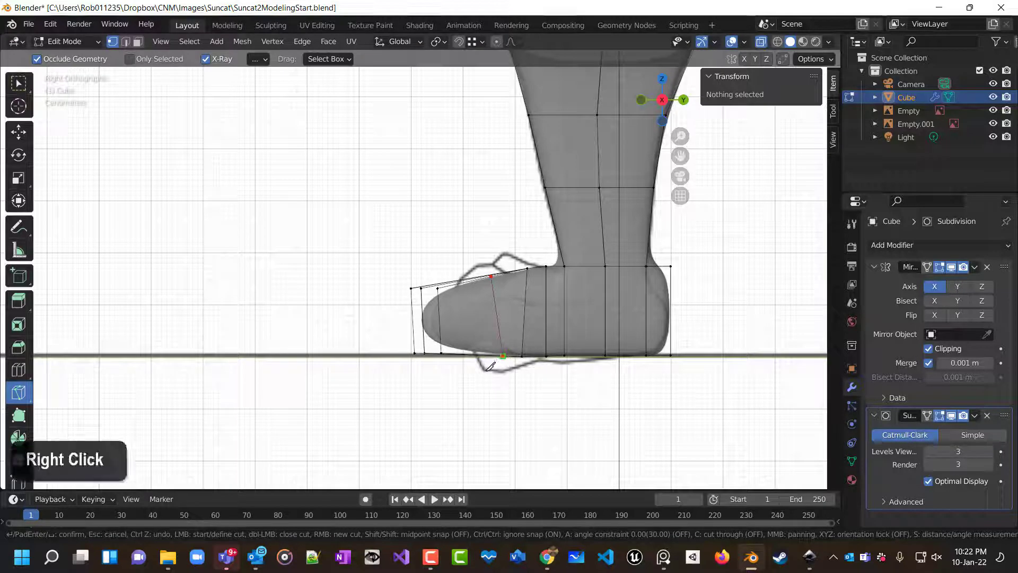
middle_click_drag(490, 366, 514, 426)
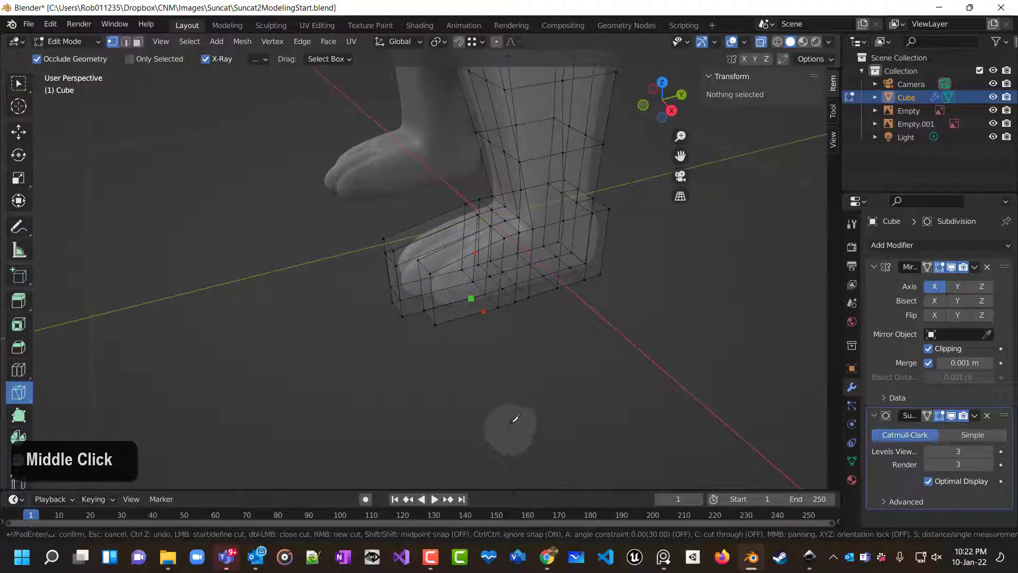
key("ctrl+z")
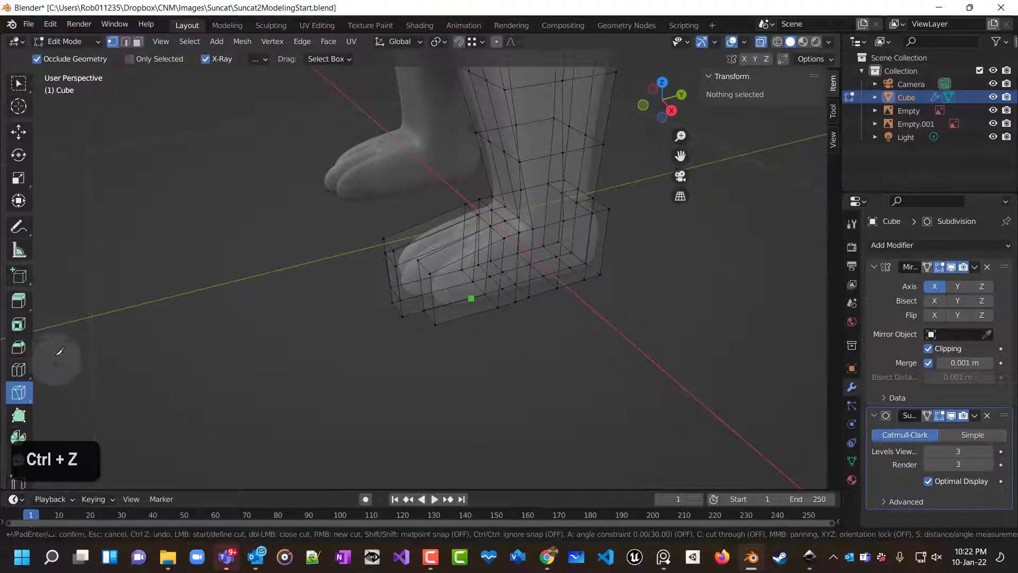
right_click(20, 393)
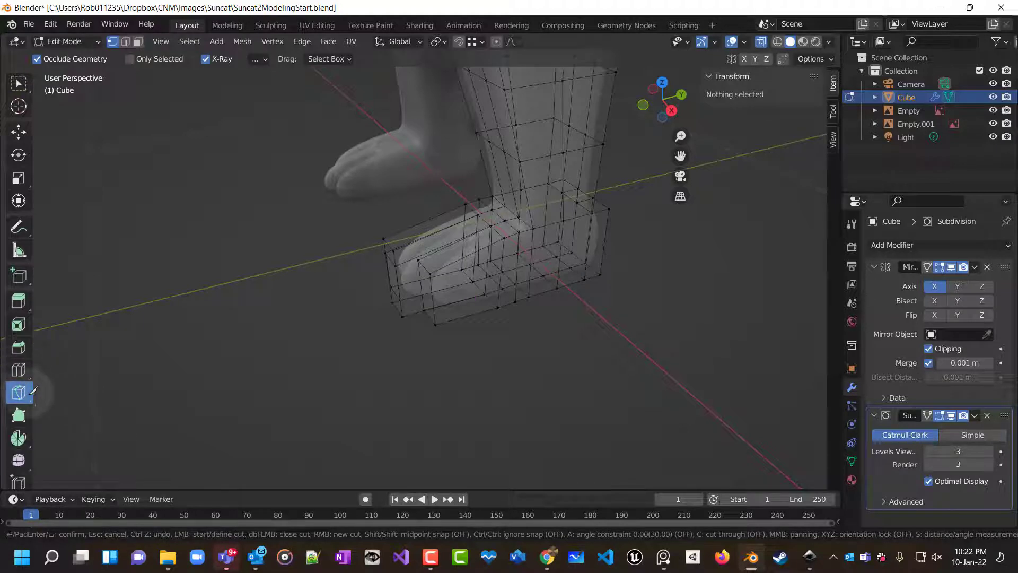
key("Escape")
key("Escape")
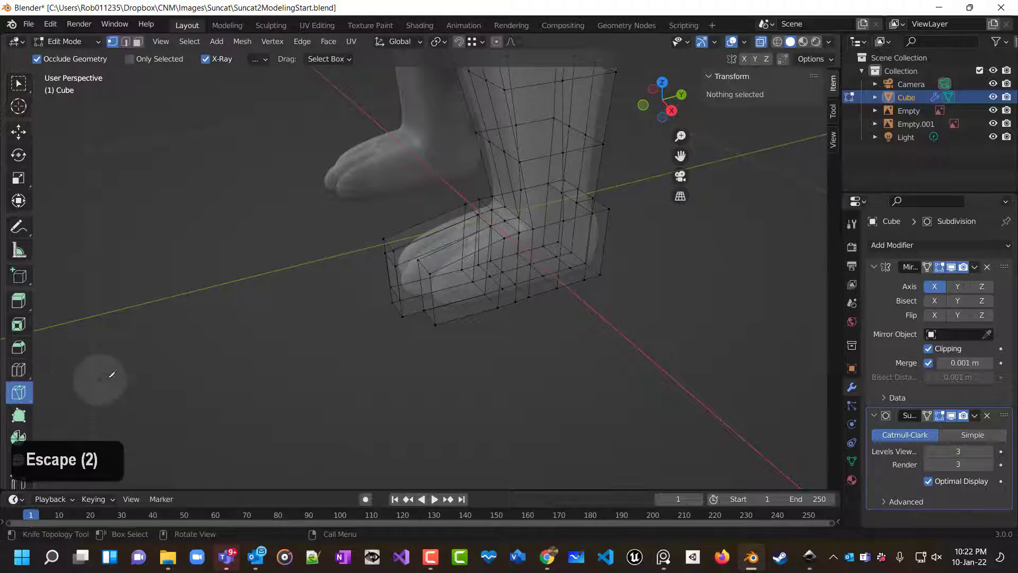
right_click(113, 373)
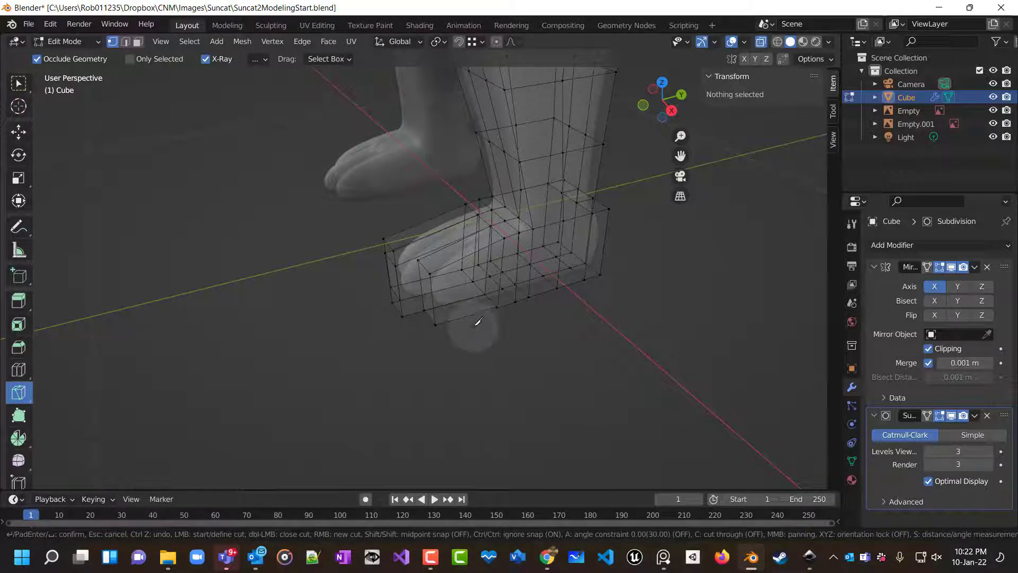
key("3")
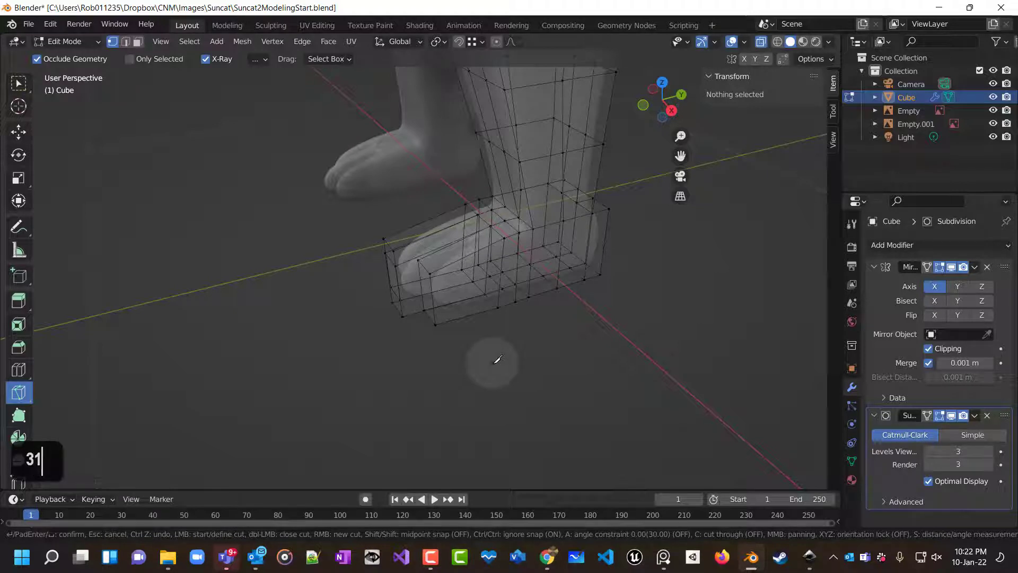
key("Escape")
right_click(496, 358)
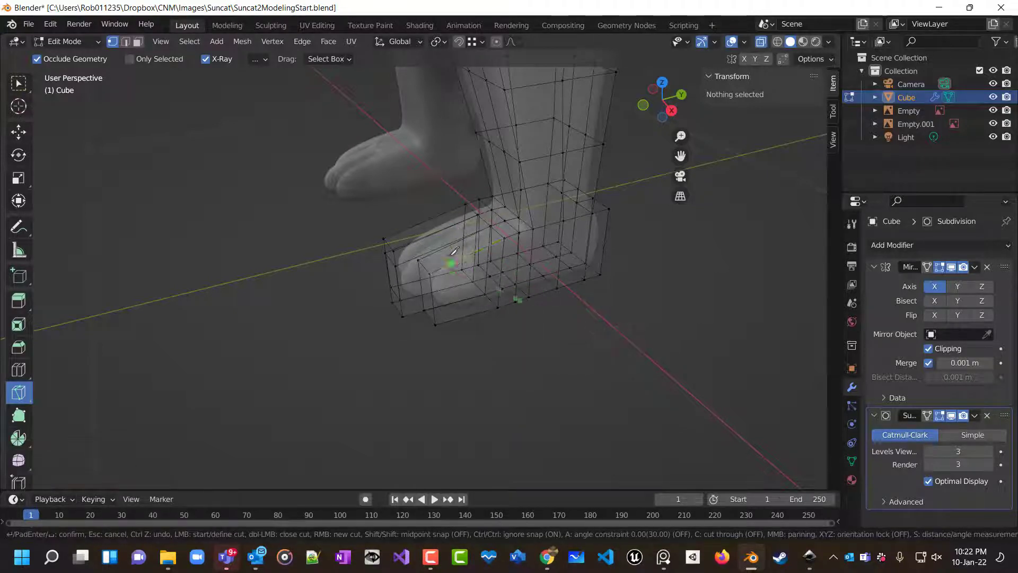
right_click(462, 423)
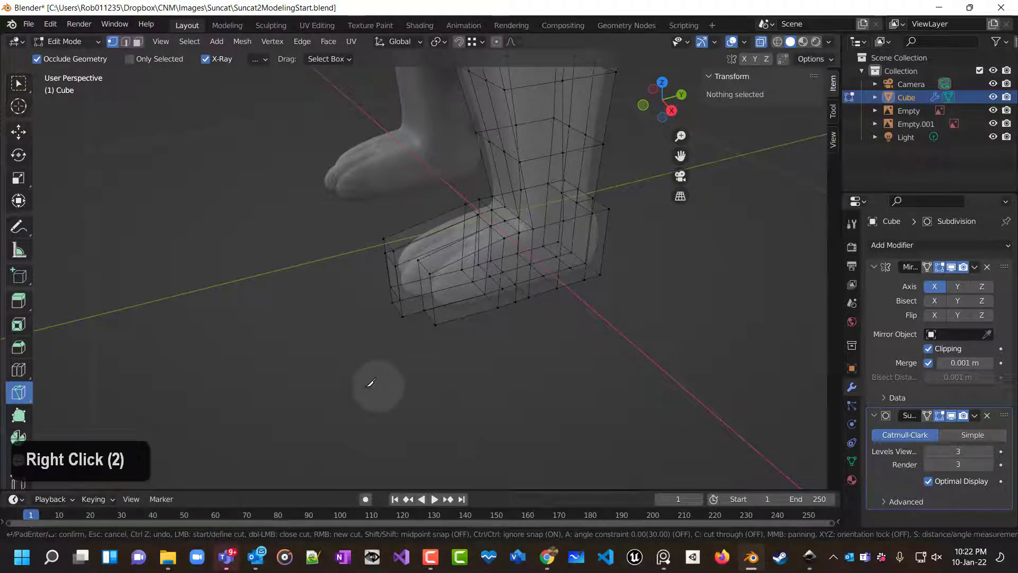
key("1")
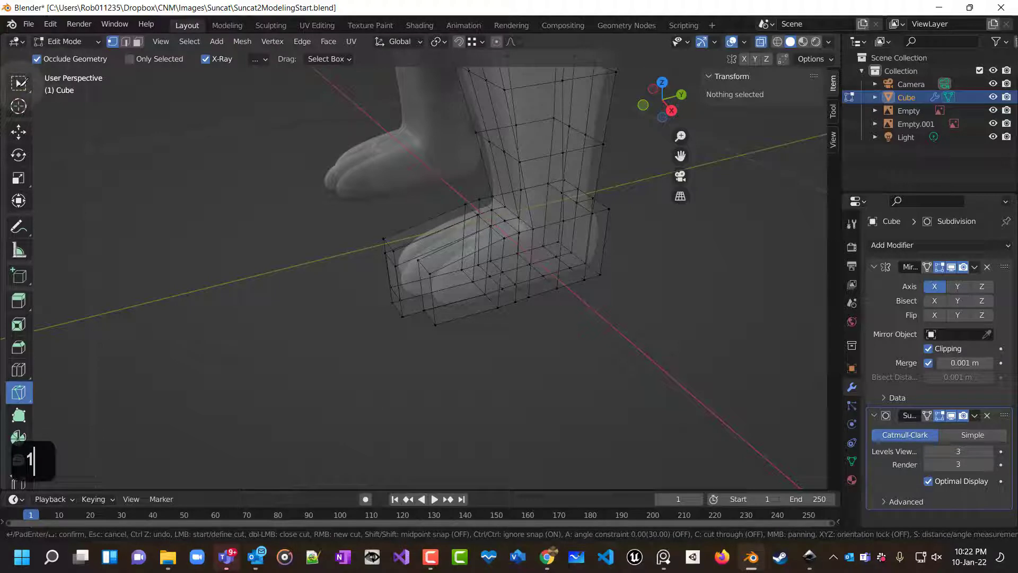
double_click(133, 232)
right_click(132, 232)
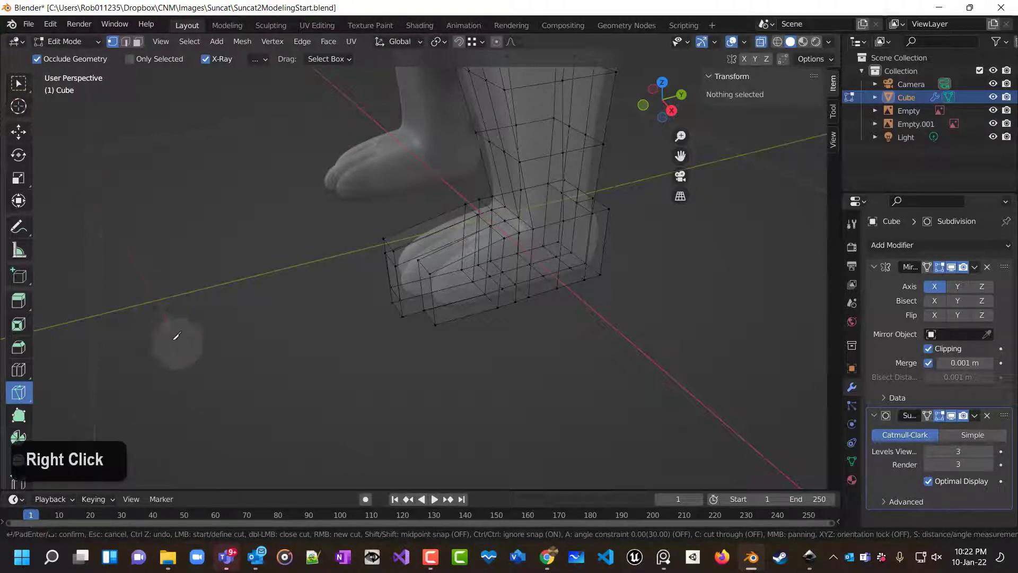
left_click(164, 328)
key("a")
key("a")
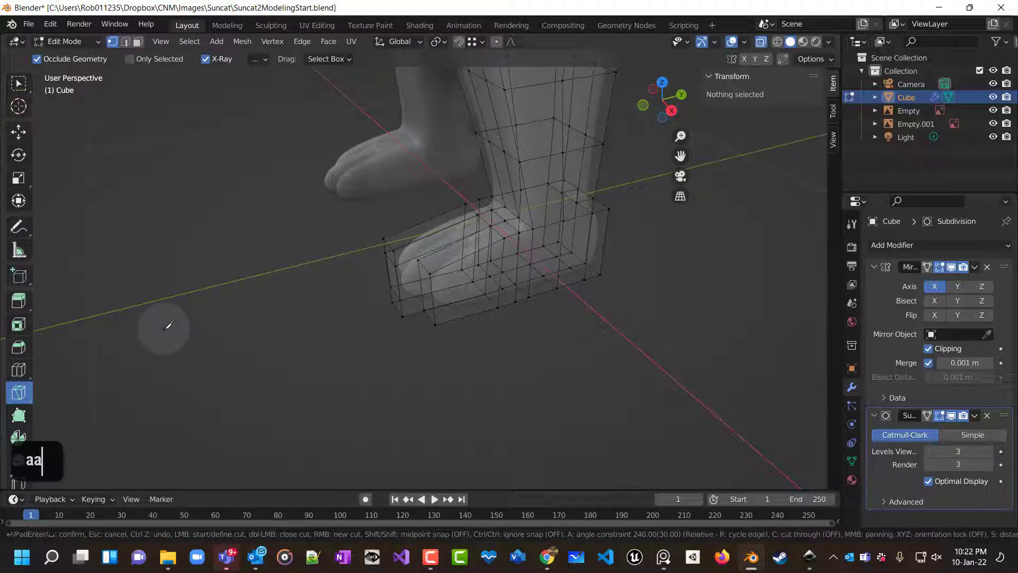
key("Escape")
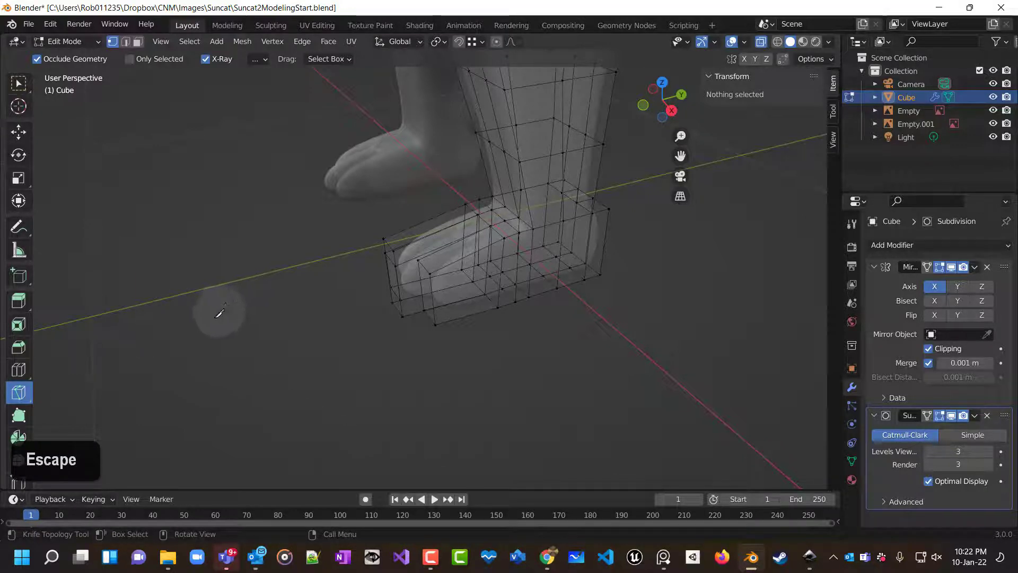
middle_click_drag(217, 306, 170, 273)
key("KP_1")
key("KP_3")
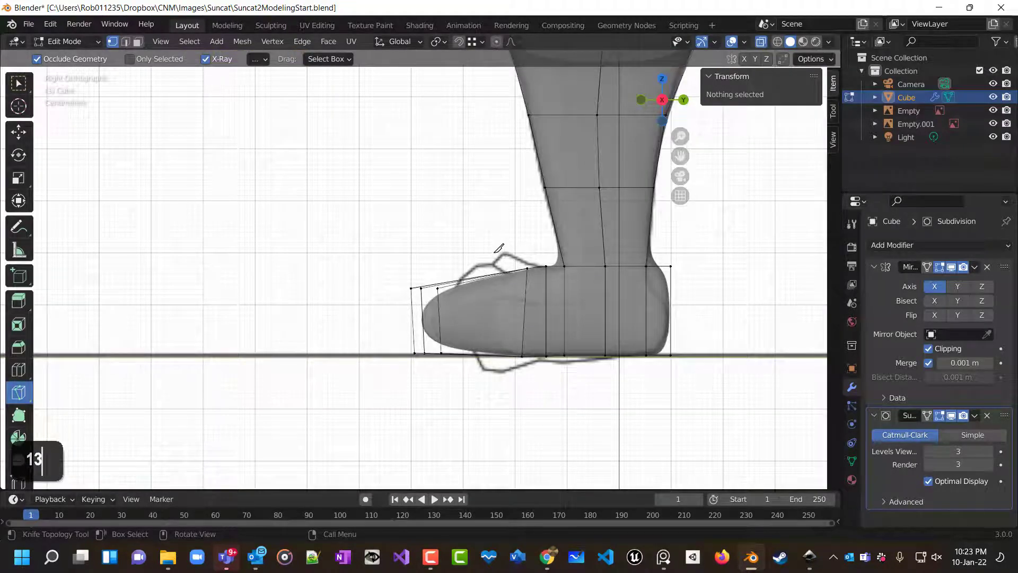
scroll(498, 247, "left", 4)
key("KP_1")
key("KP_3")
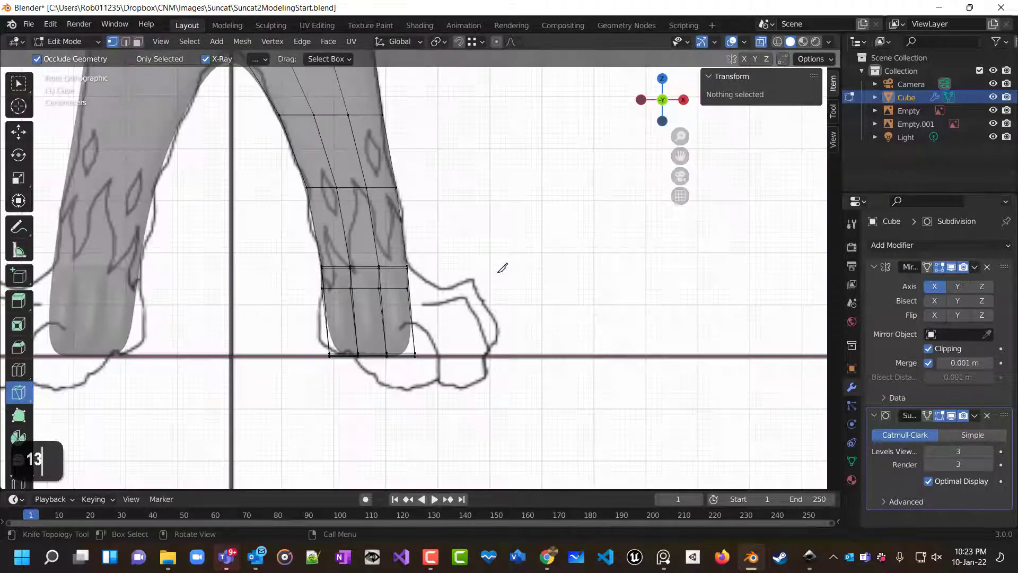
left_click(491, 264, "ctrl")
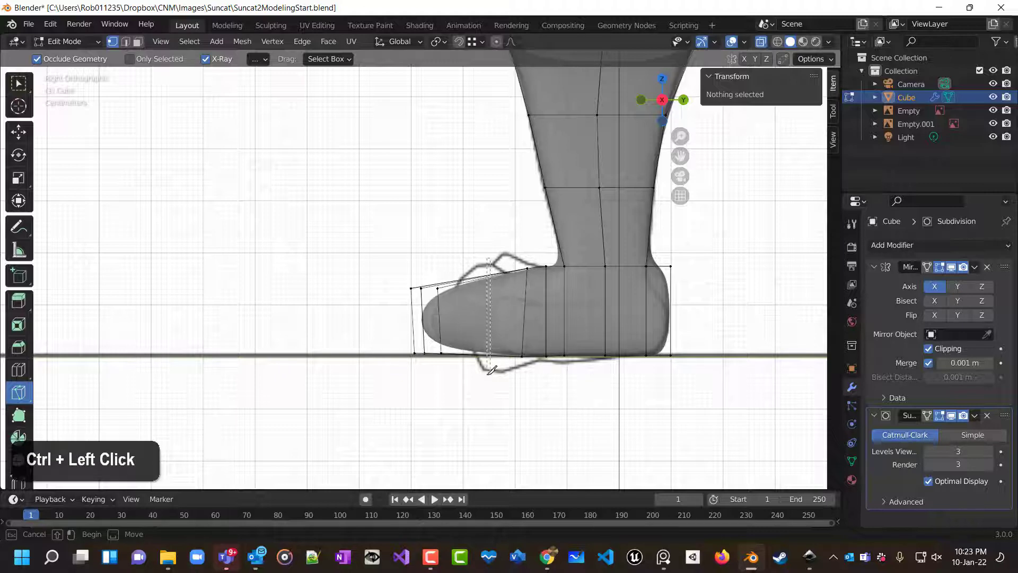
left_click_drag(491, 389, 491, 388, "ctrl")
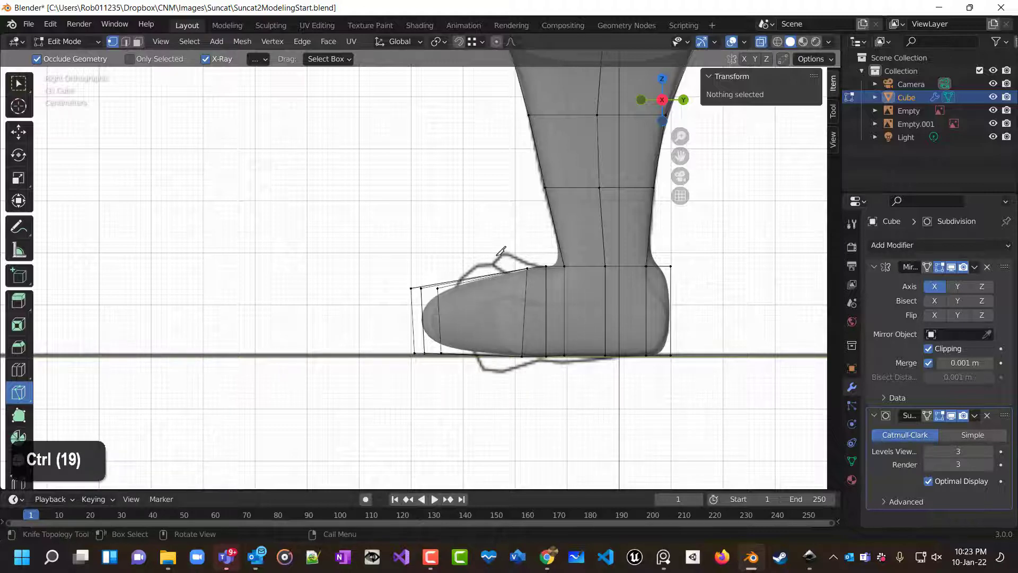
left_click(498, 263, "shift")
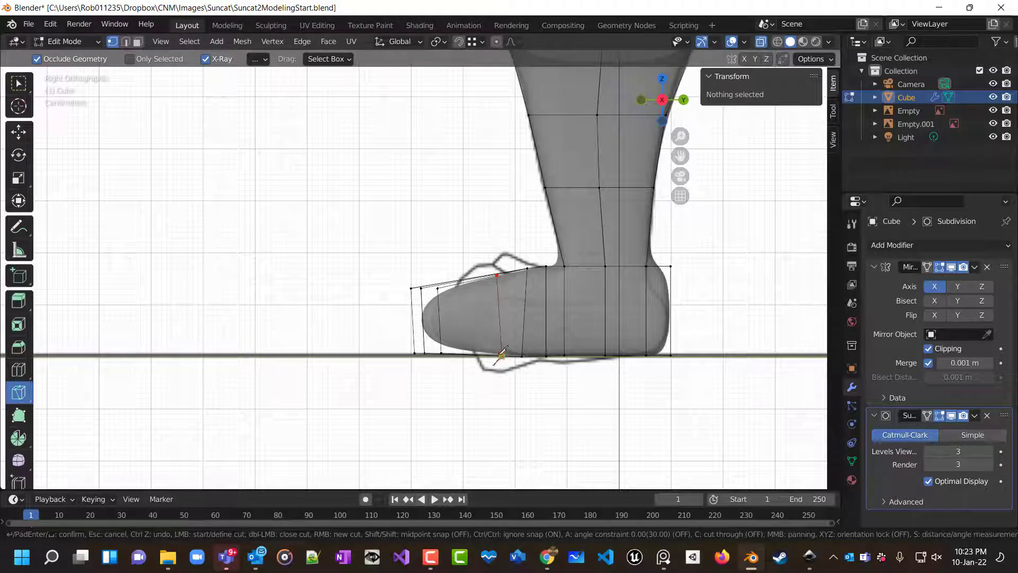
right_click(505, 352)
double_click(504, 352)
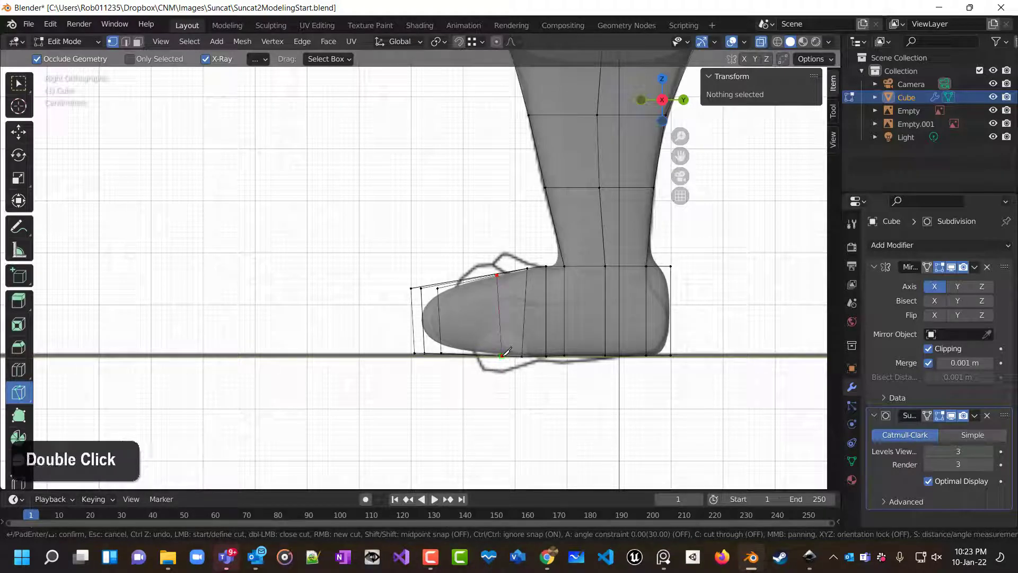
middle_click_drag(498, 366, 589, 411)
scroll(589, 412, "down", 3)
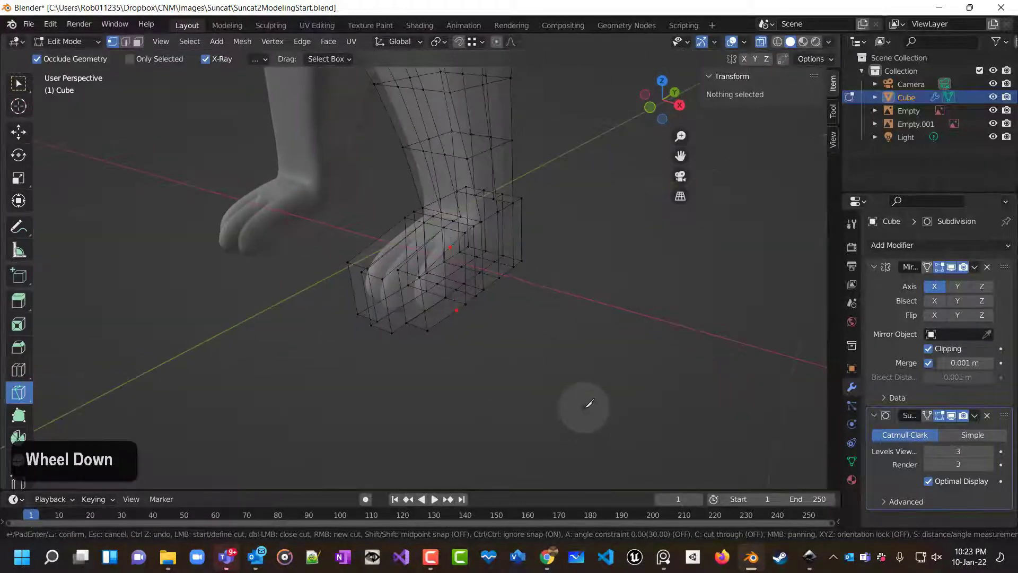
key("ctrl+z")
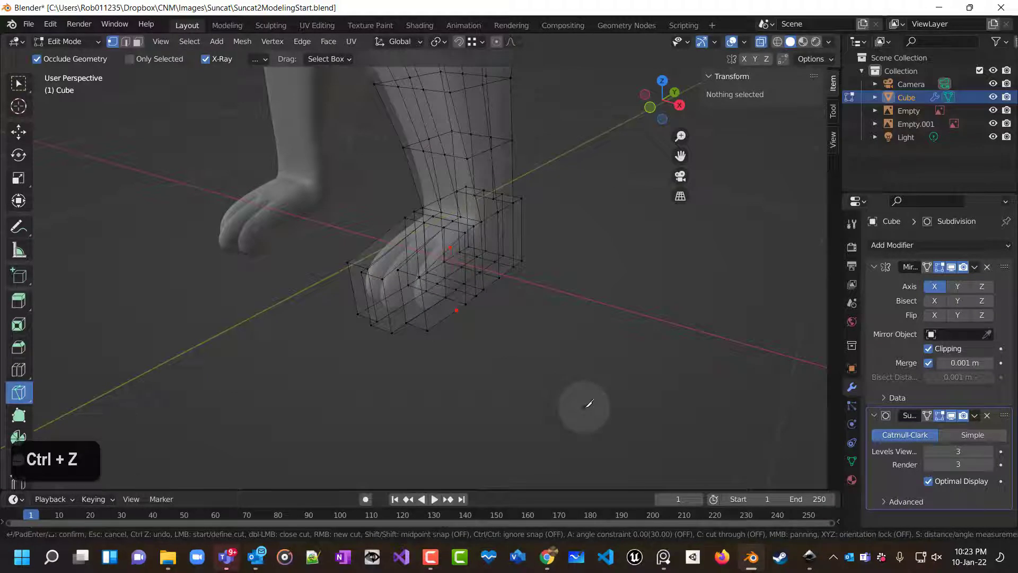
right_click(587, 404)
key("Escape")
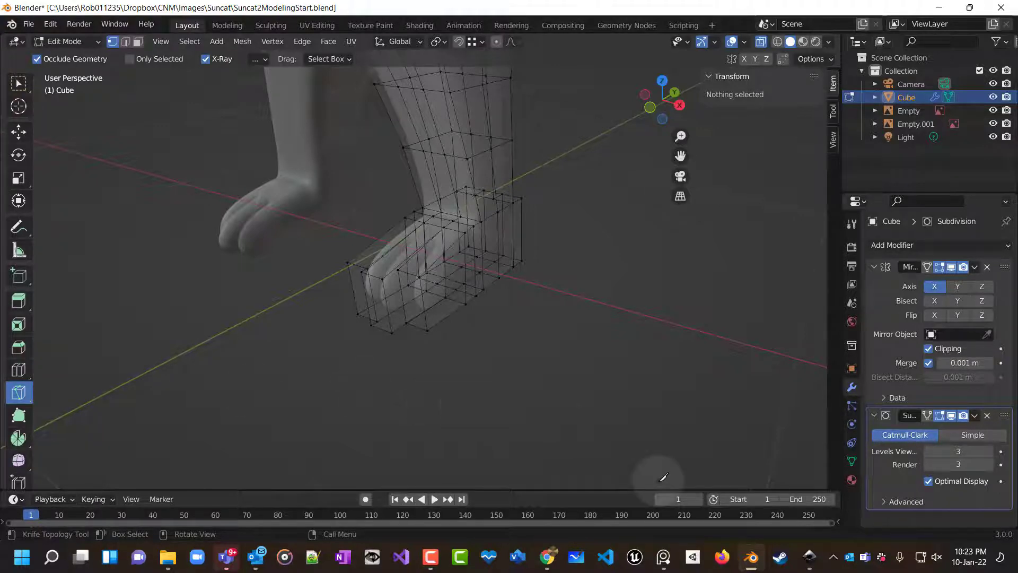
Add a single loop cut across the foot in side view, then undo it and cancel the leftover Knife cut.
key("KP_3")
key("ctrl+r")
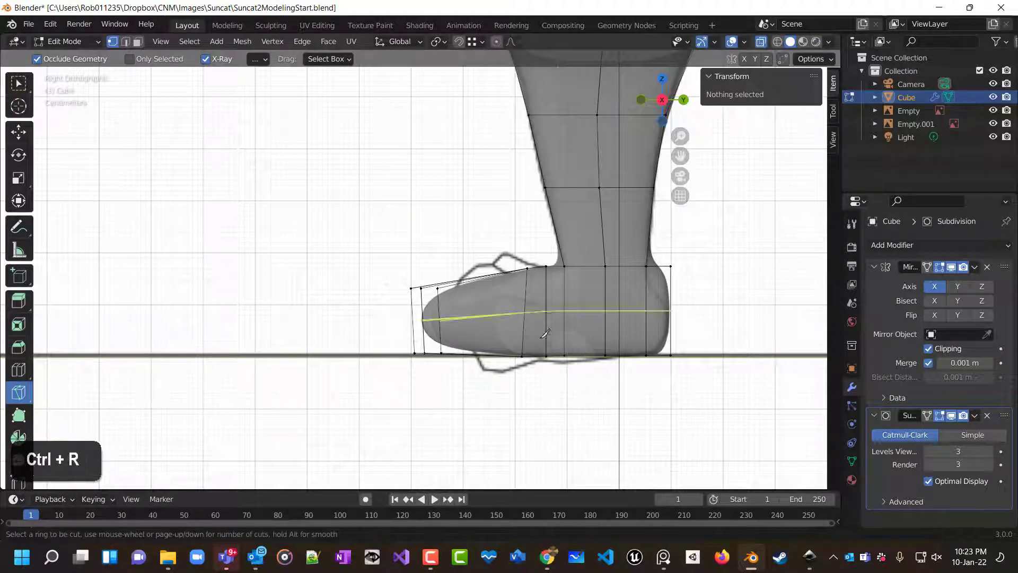
left_click(484, 321)
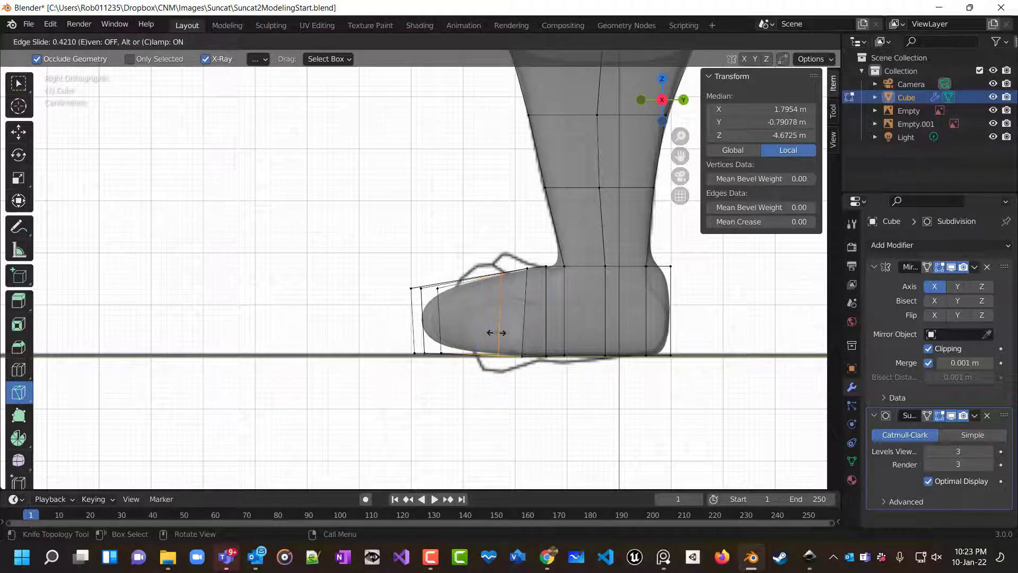
scroll(493, 334, "up", 1)
scroll(478, 333, "down", 1)
scroll(477, 335, "up", 3, "ctrl")
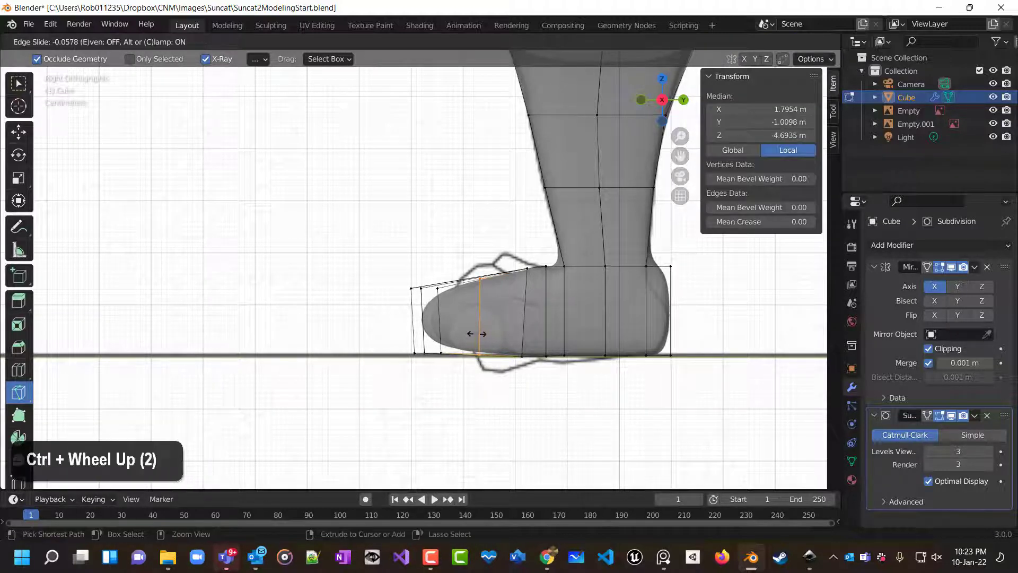
right_click(495, 347)
right_click(530, 382)
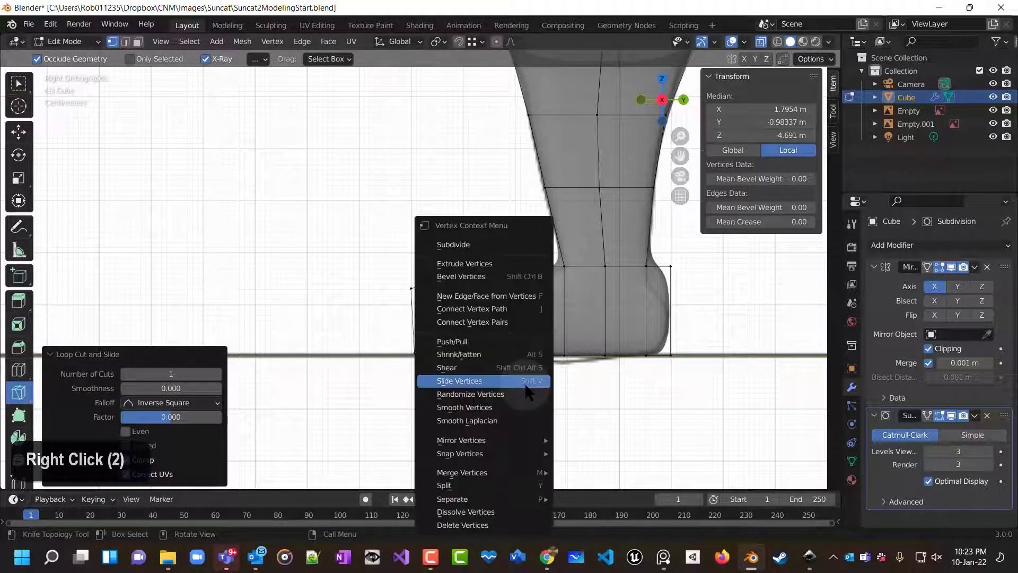
left_click(618, 398)
key("ctrl")
key("ctrl+z")
key("ctrl+z")
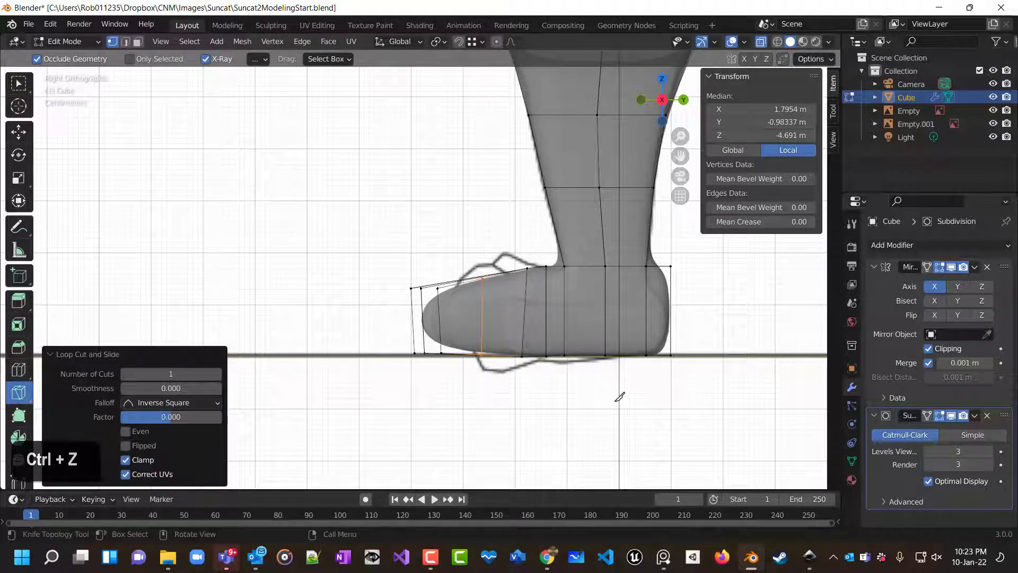
middle_click_drag(581, 398, 160, 276)
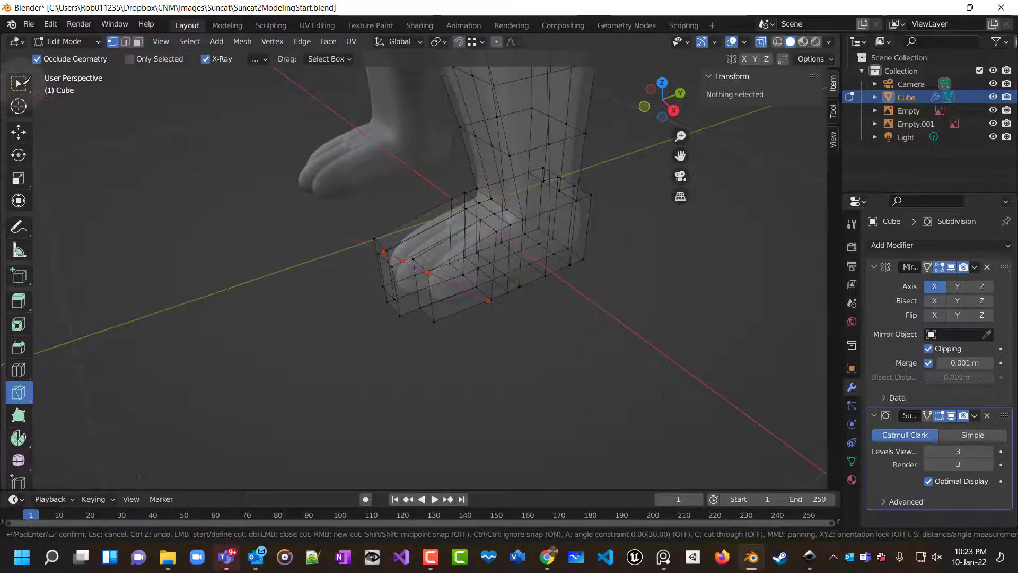
double_click(19, 86)
double_click(19, 86)
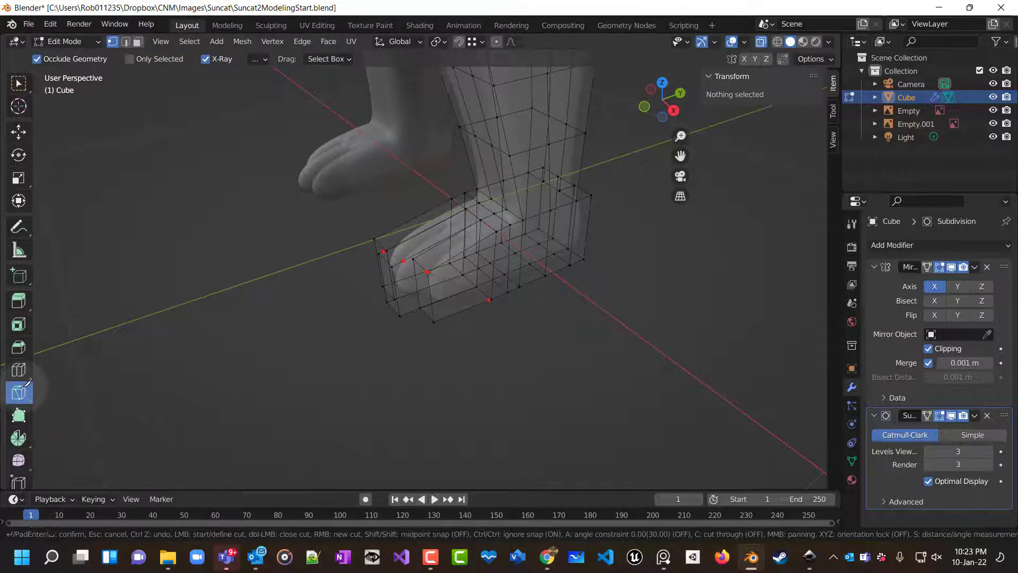
double_click(26, 383)
key("Escape")
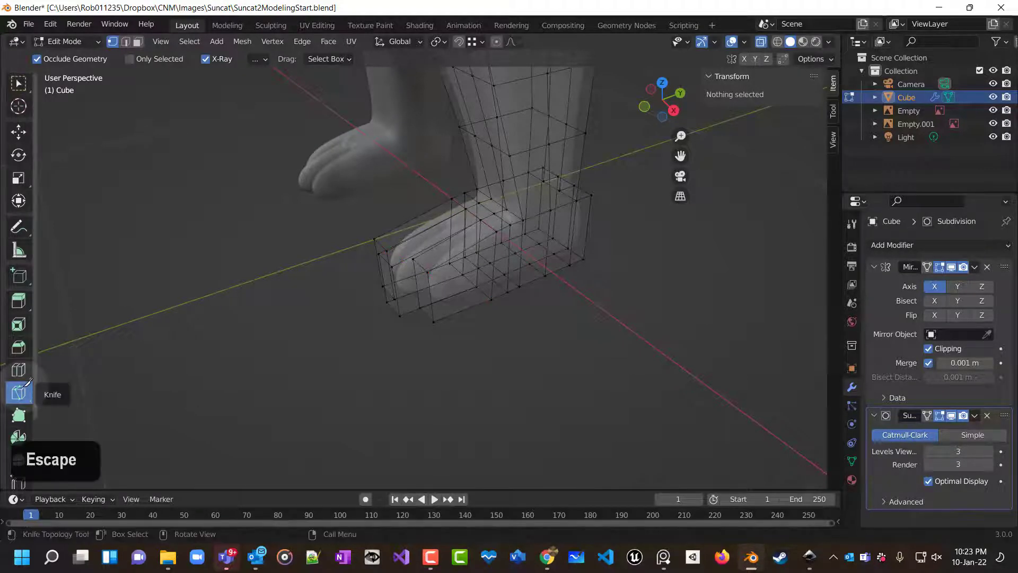
Insert three parallel loop cuts across the front of the foot with the Select Box tool active.
left_click(21, 80)
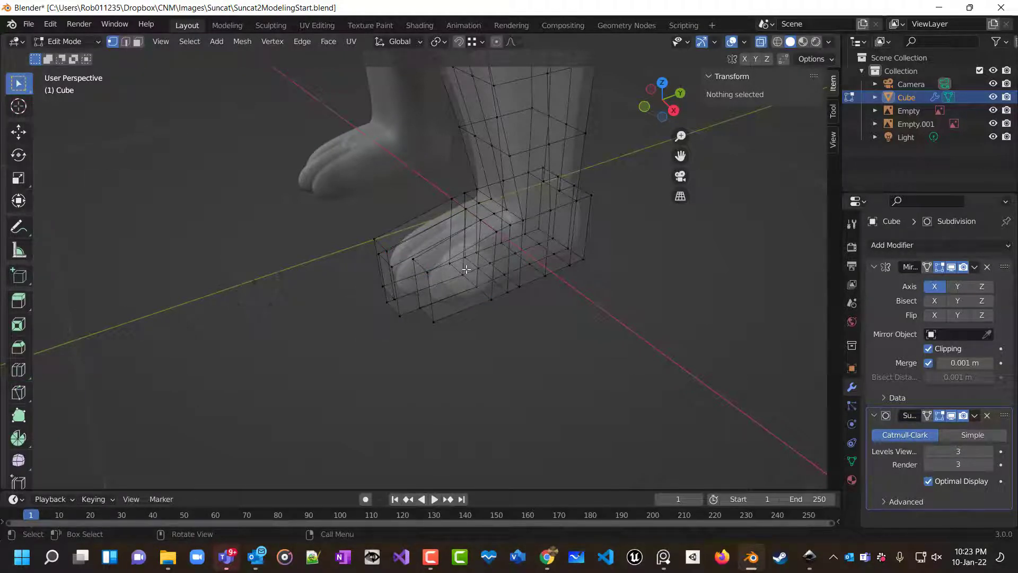
key("ctrl+r")
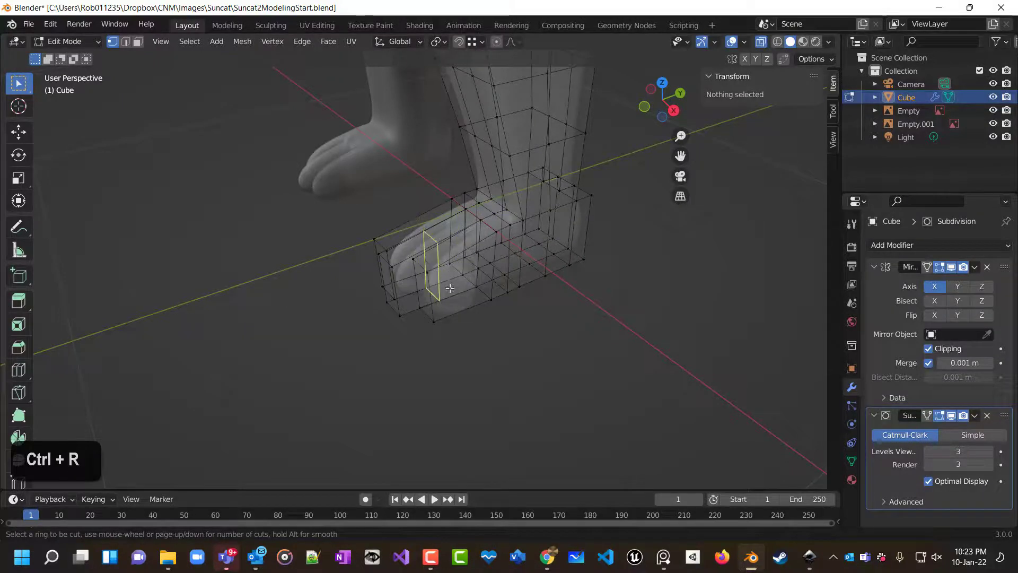
scroll(451, 292, "up", 2)
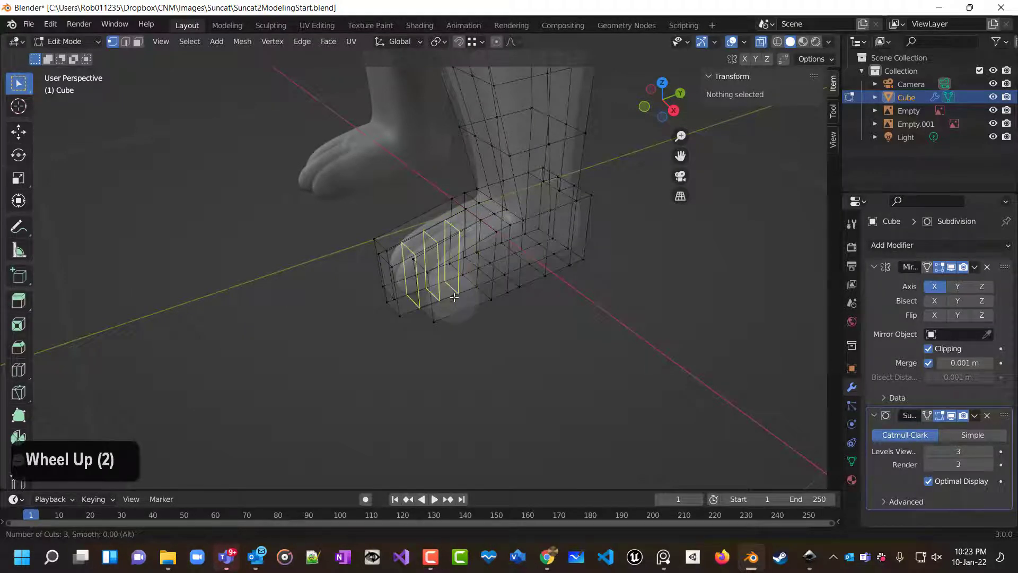
left_click(464, 300)
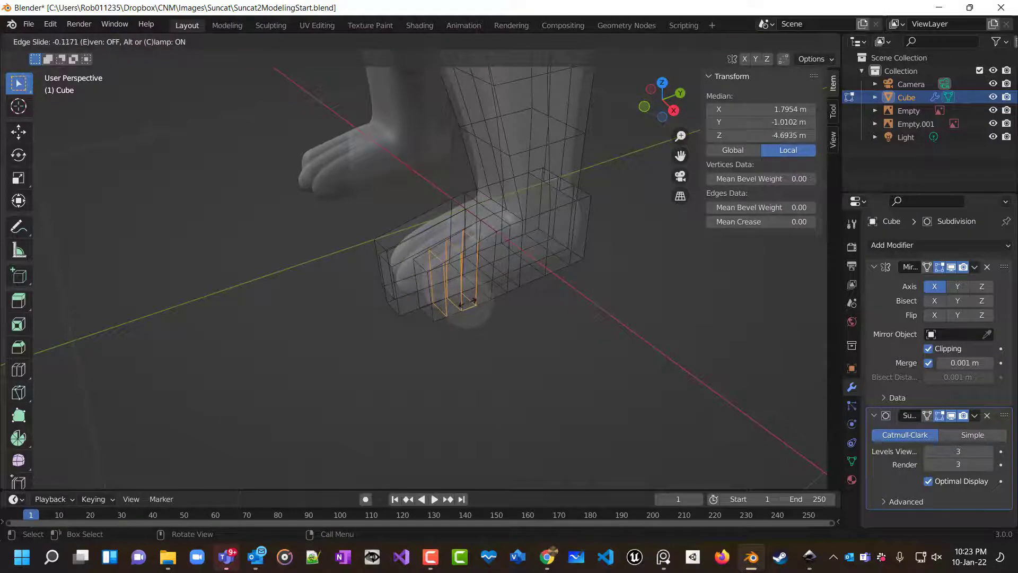
left_click(467, 302)
middle_click_drag(466, 336, 480, 356)
Insert another set of three loop cuts across the toe end of the foot.
key("ctrl+r")
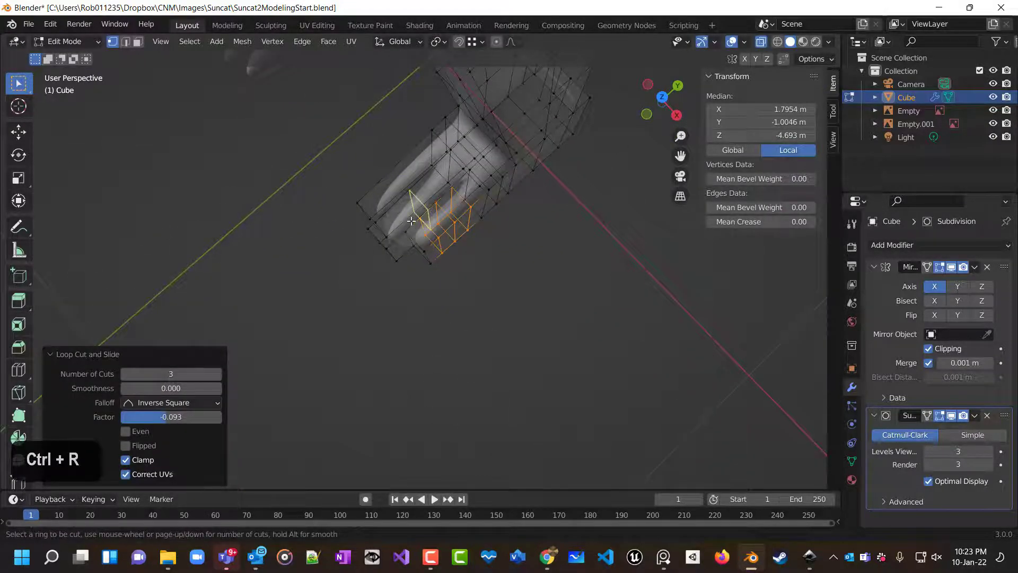
scroll(412, 220, "up", 2)
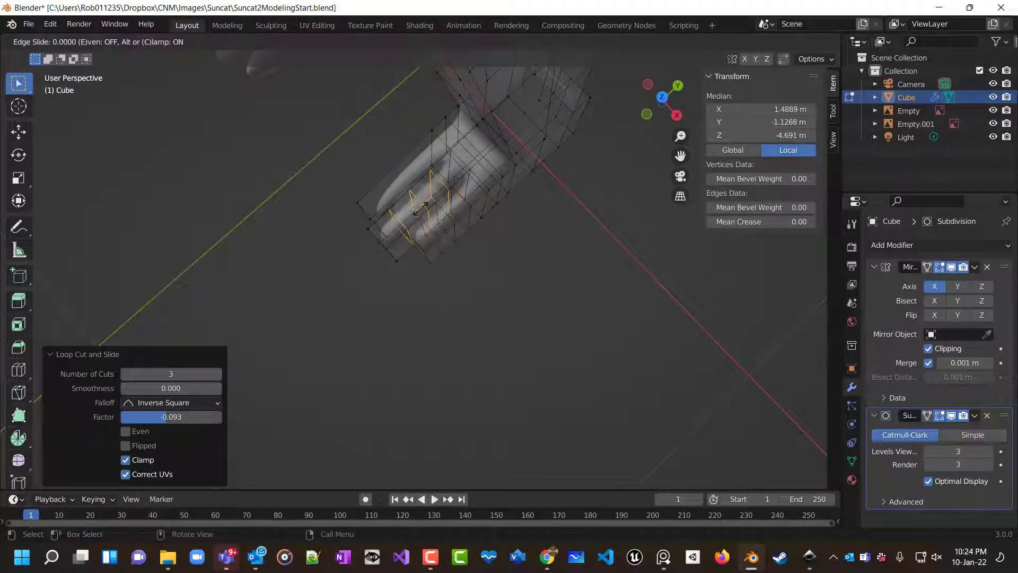
double_click(416, 196)
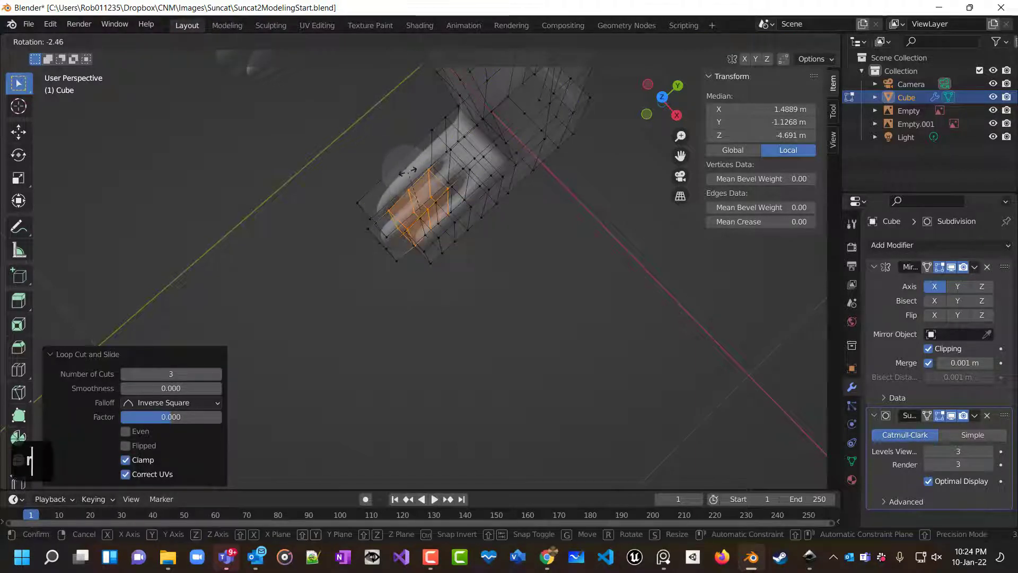
right_click(408, 168)
right_click(410, 165)
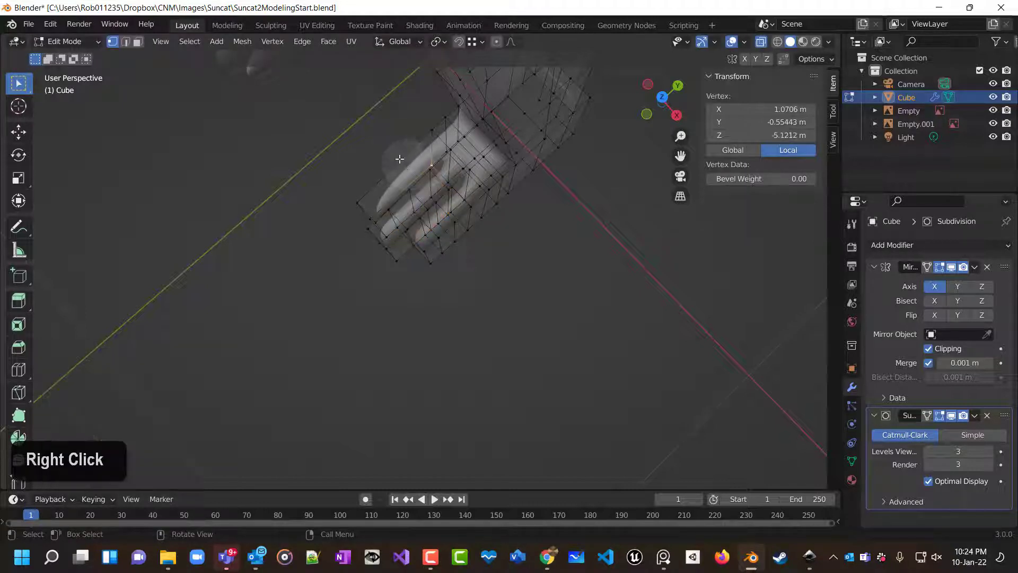
key("ctrl+r")
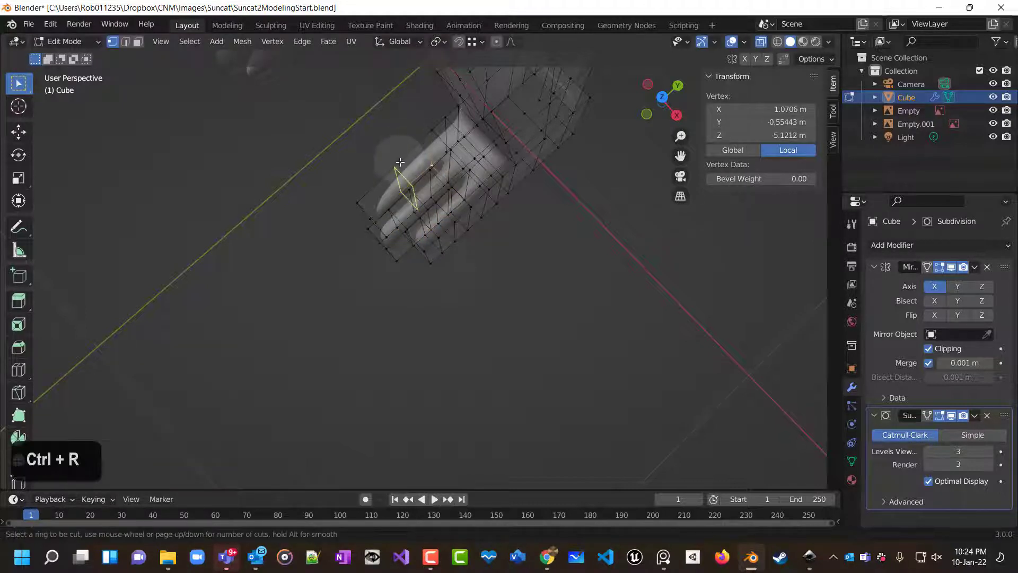
scroll(400, 161, "up", 2)
double_click(399, 162)
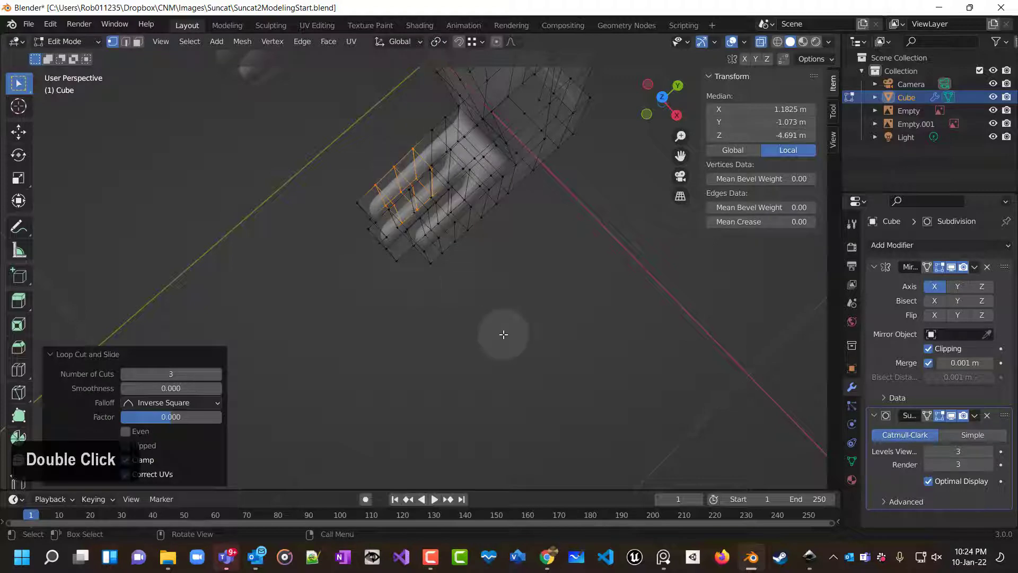
double_click(502, 333)
middle_click_drag(517, 318, 602, 220)
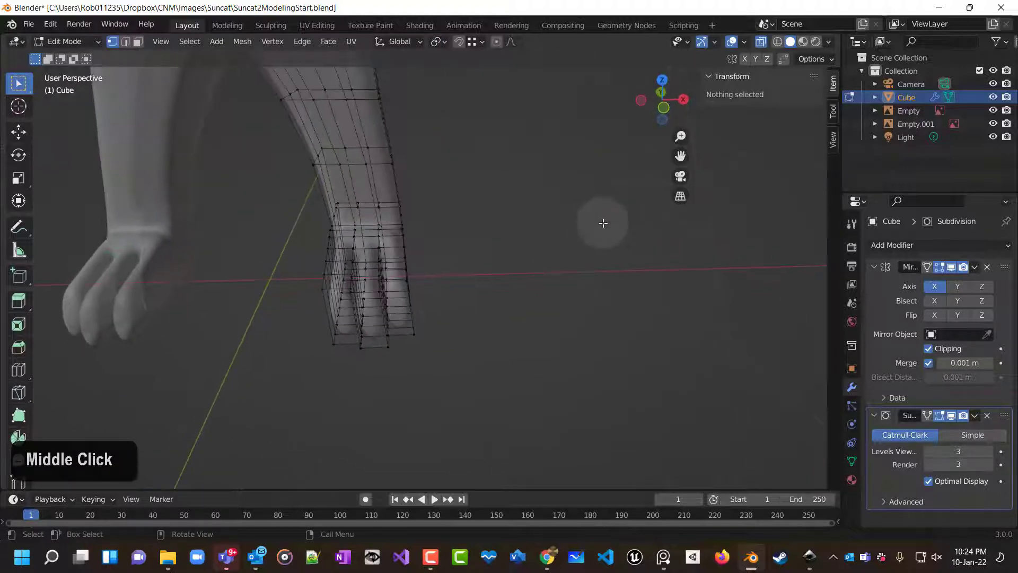
Check the new cuts in side view and undo all the added loop cuts on the foot.
key("KP_3")
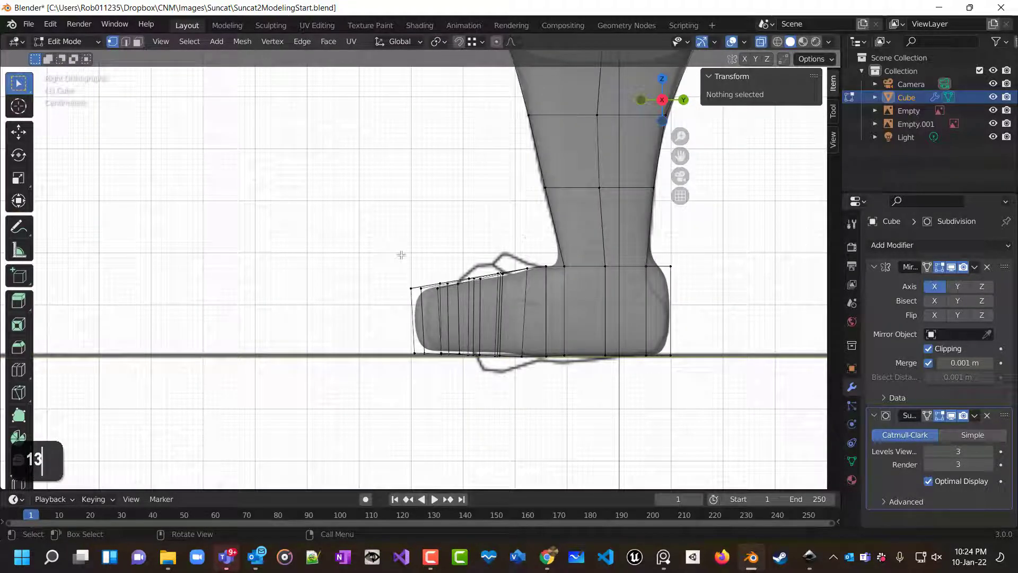
scroll(461, 260, "up", 2)
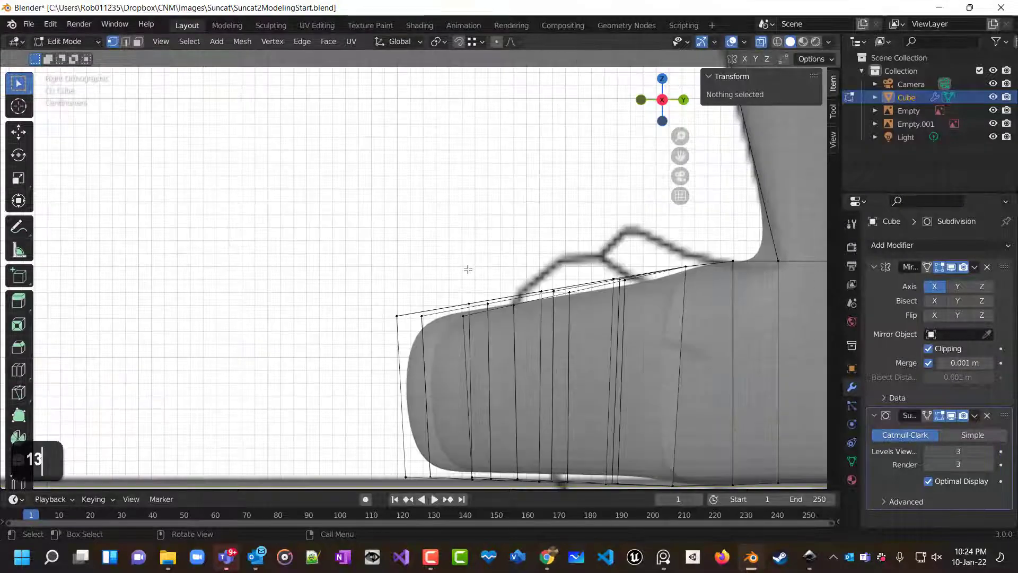
scroll(467, 267, "down", 1)
middle_click_drag(467, 266, 478, 320)
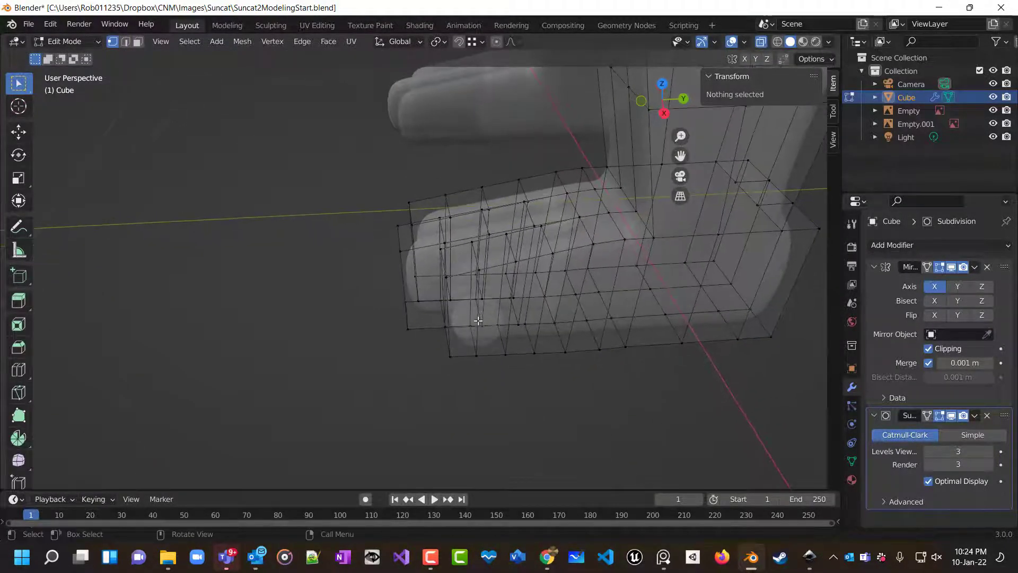
key("ctrl+z")
key("ctrl+z")
key("ctrl+z")
key("ctrl+z")
key("ctrl+z")
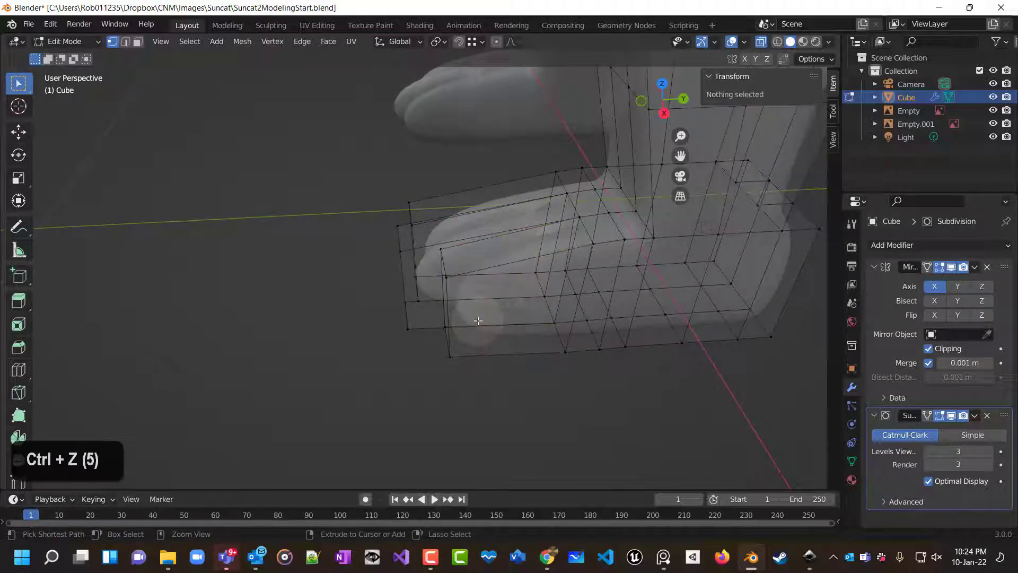
Add a single centred loop cut across the foot near the toes.
key("ctrl+r")
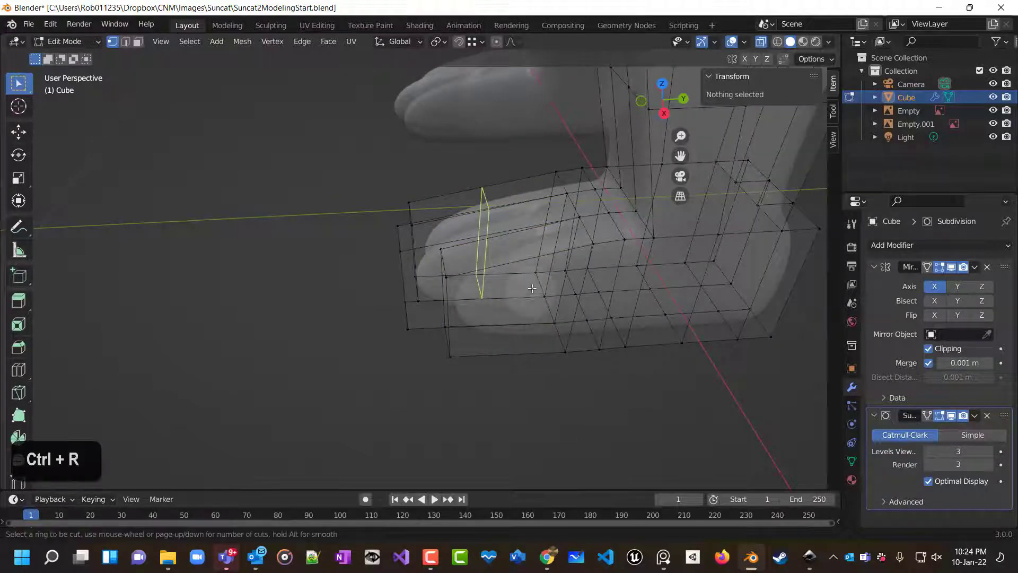
left_click(525, 250)
right_click(522, 248)
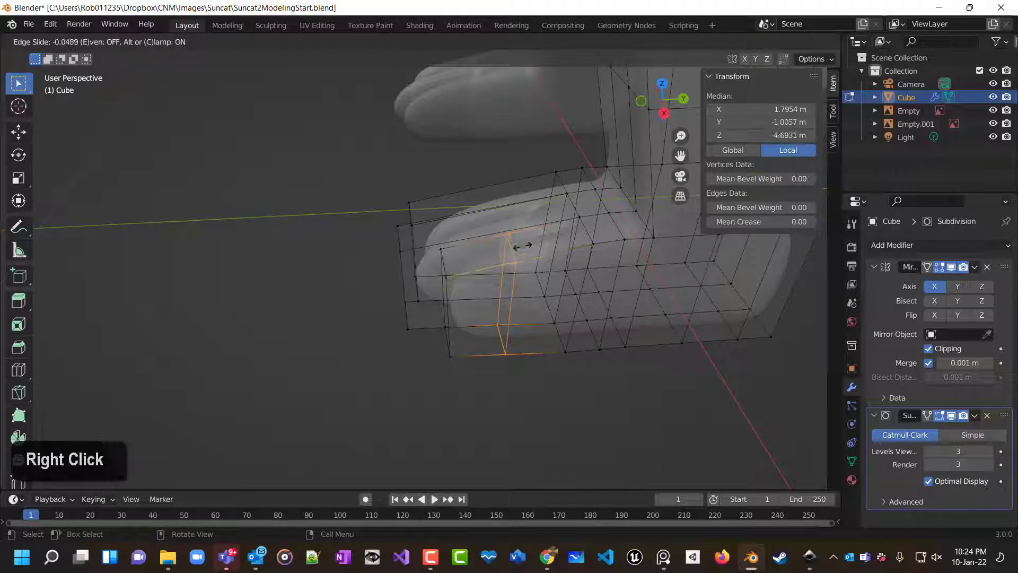
key("ctrl+r")
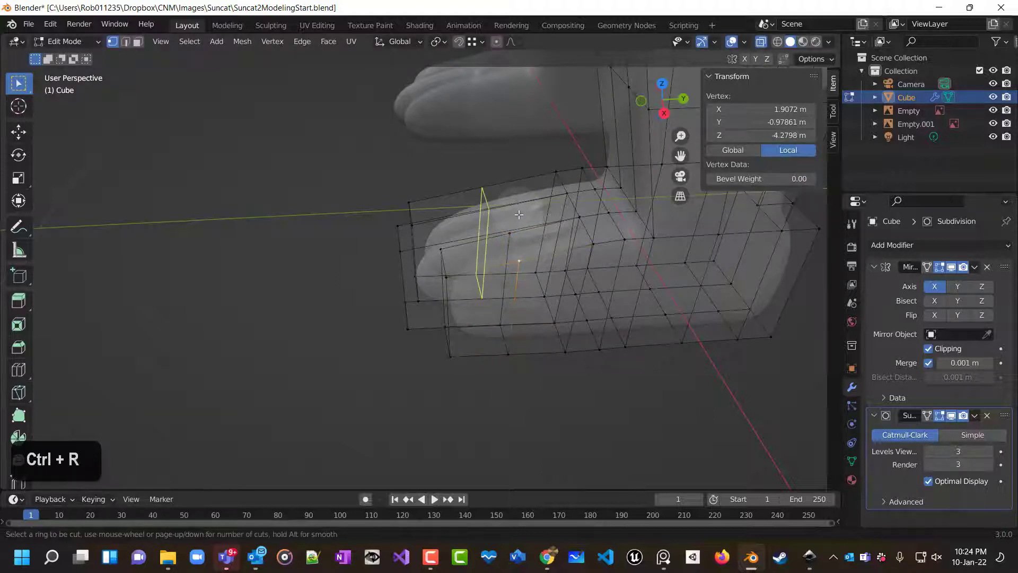
Insert two more loop cuts across the front of the foot, sliding each one toward the toes.
left_click(513, 218)
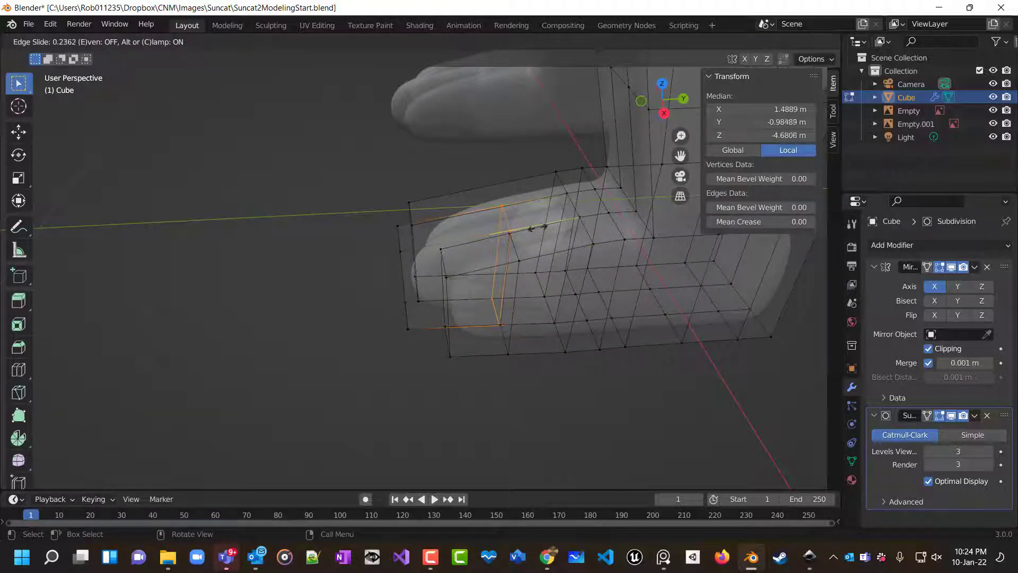
left_click(535, 228)
key("ctrl+r")
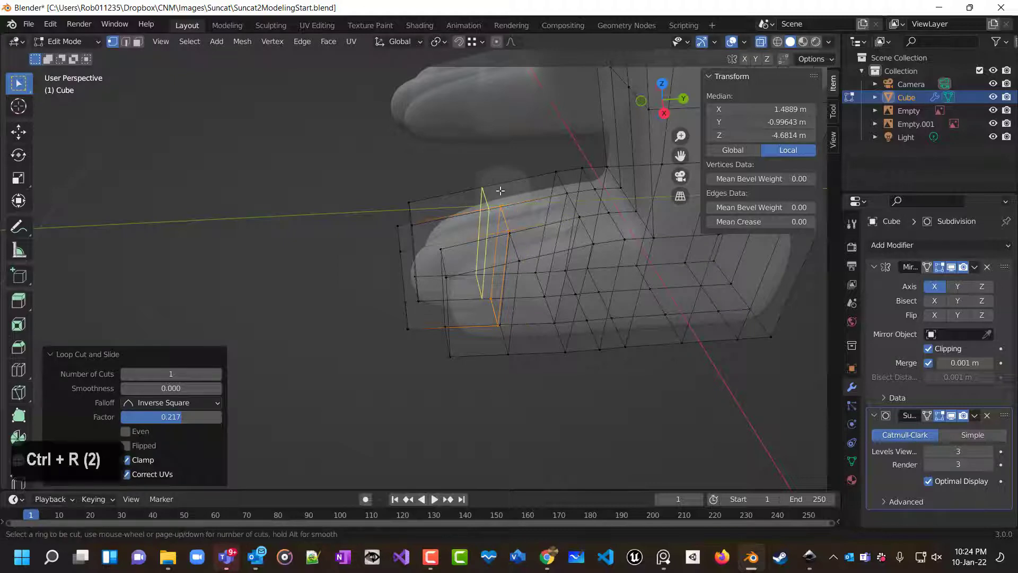
left_click(494, 192)
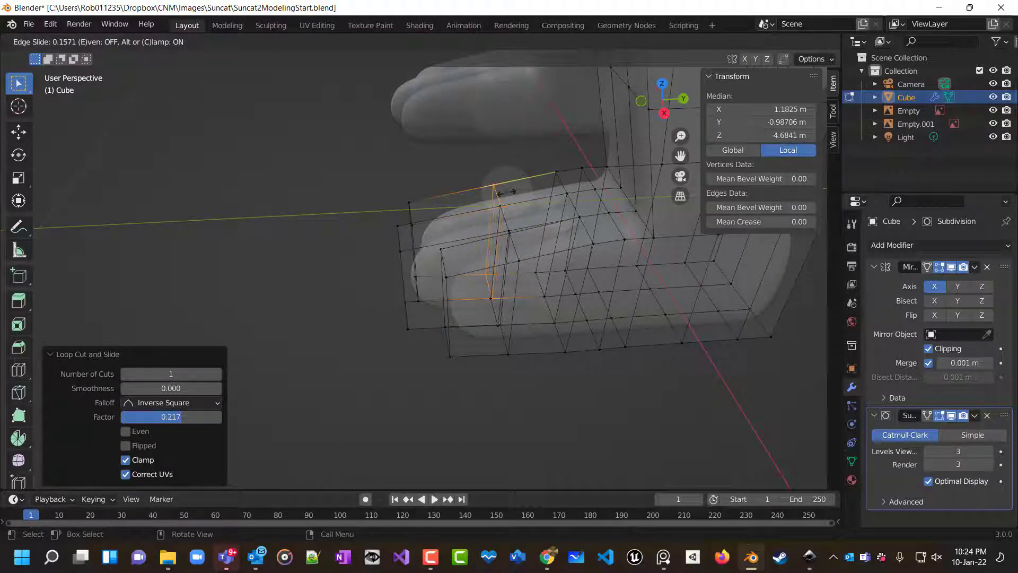
left_click(505, 192)
In side view, raise the top of the newest loop up to the peak of the toe outline.
key("KP_3")
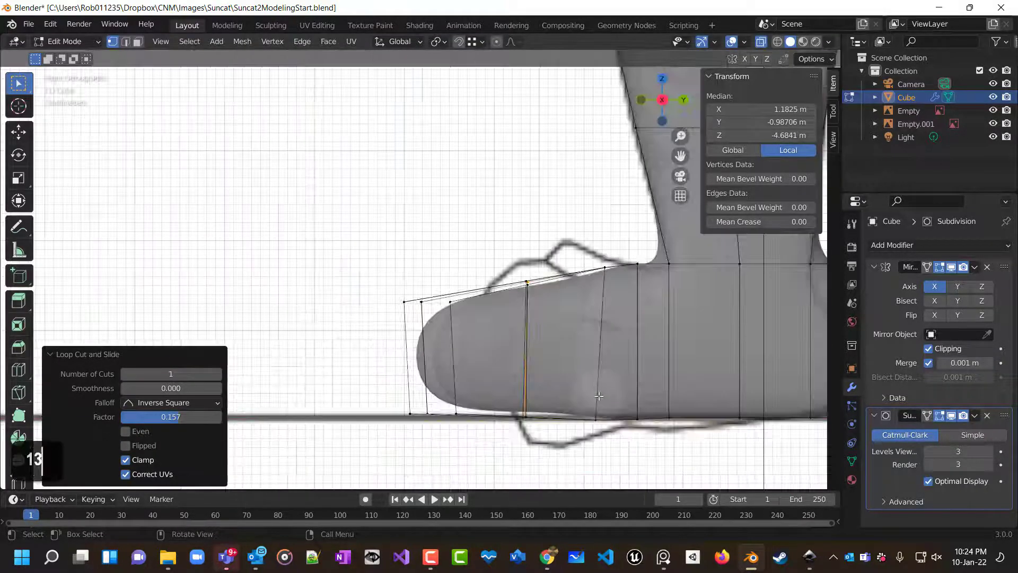
left_click(515, 265)
left_click_drag(511, 256, 543, 301)
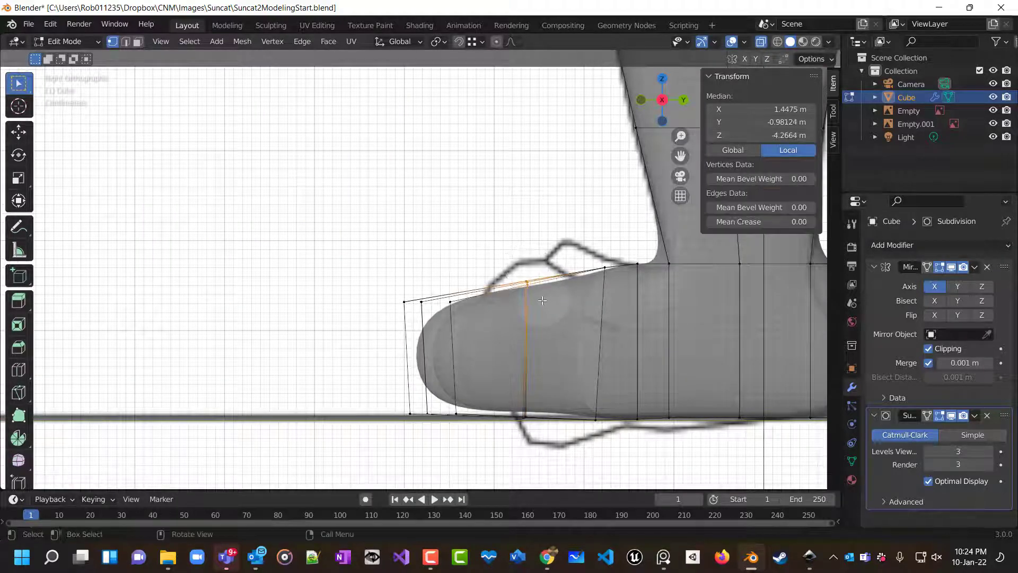
key("g")
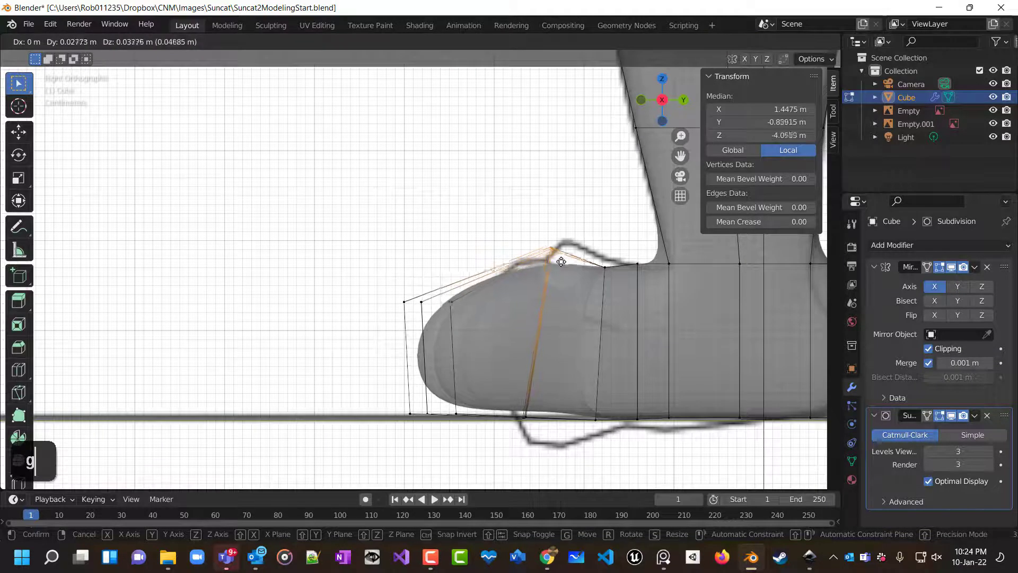
left_click(559, 263)
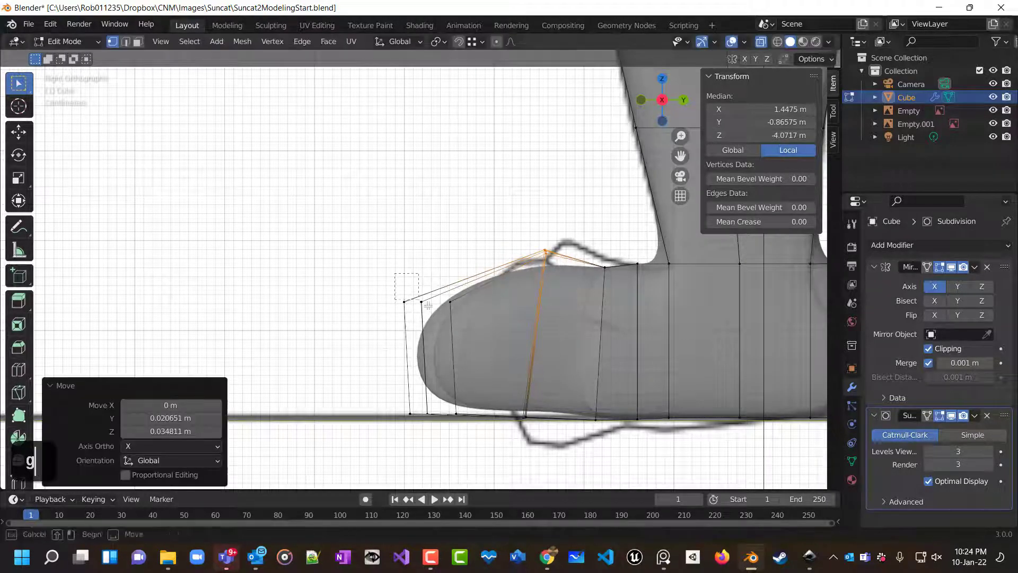
Raise the front top vertices and slightly lower the front bottom vertices to fit the toe profile.
left_click_drag(399, 267, 470, 325)
key("g")
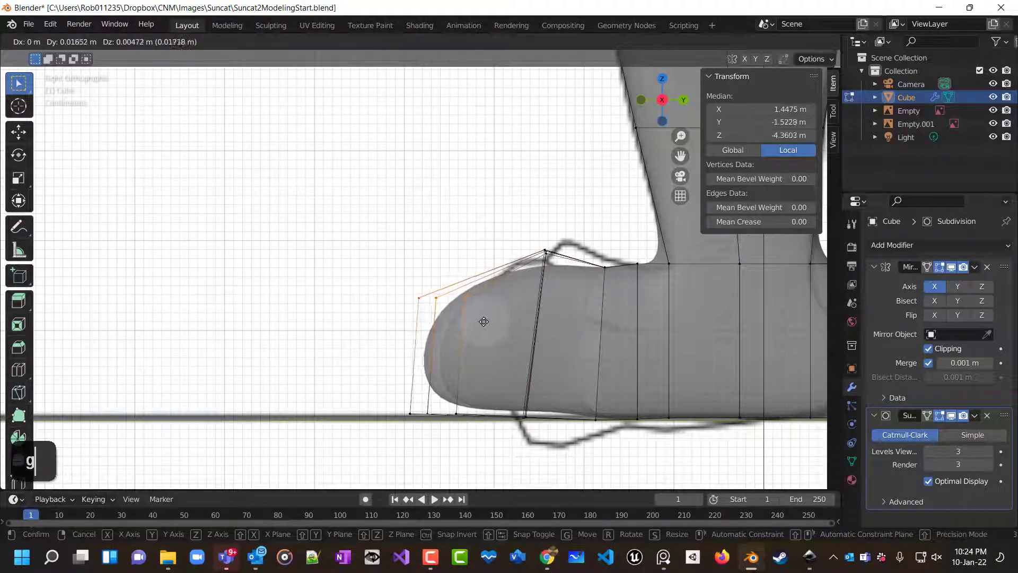
left_click(477, 326)
left_click_drag(396, 392, 475, 431)
key("g")
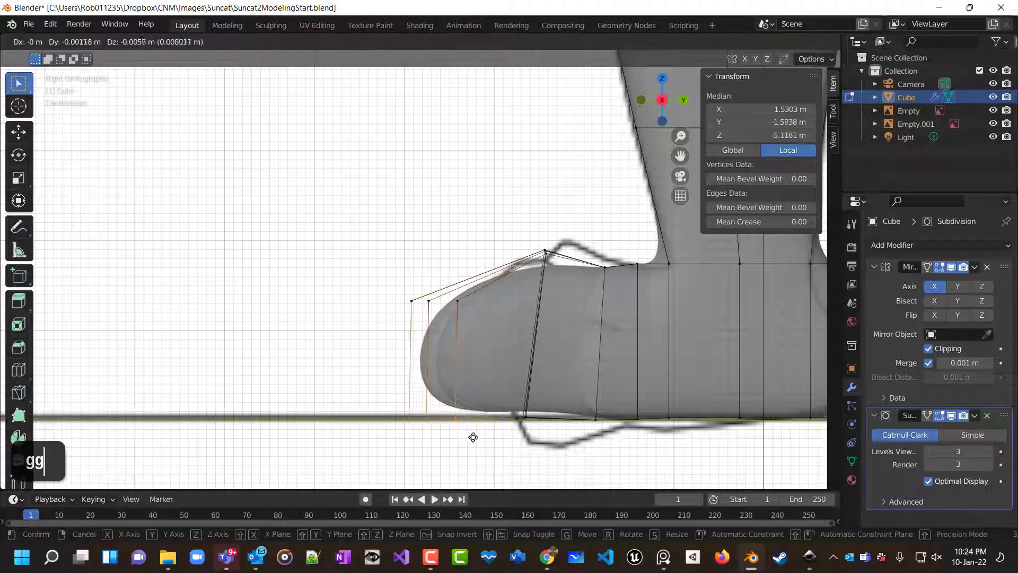
left_click(472, 438)
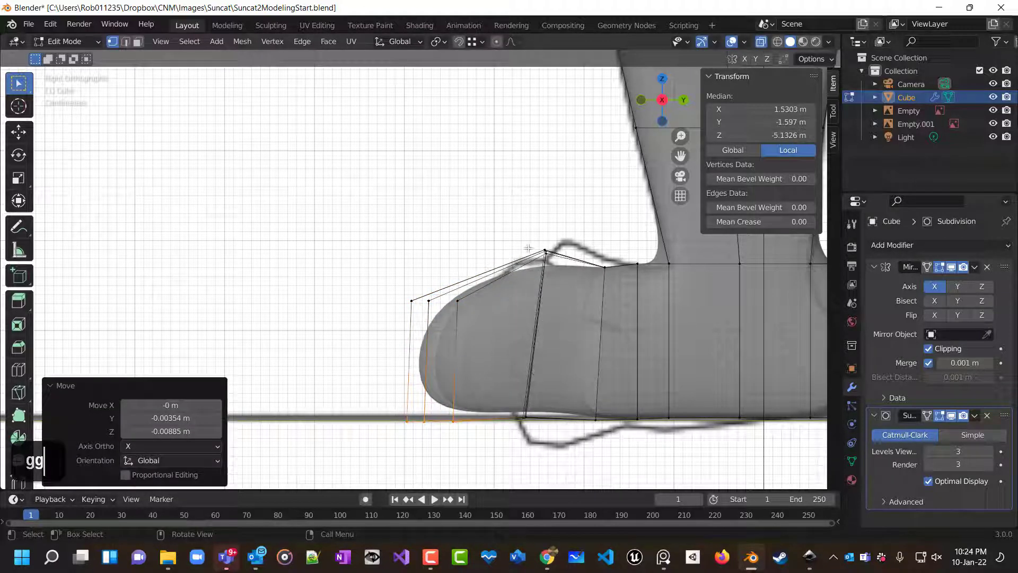
Move the loop's top vertex back and up along the toe outline, then deselect everything.
left_click(560, 264)
key("g")
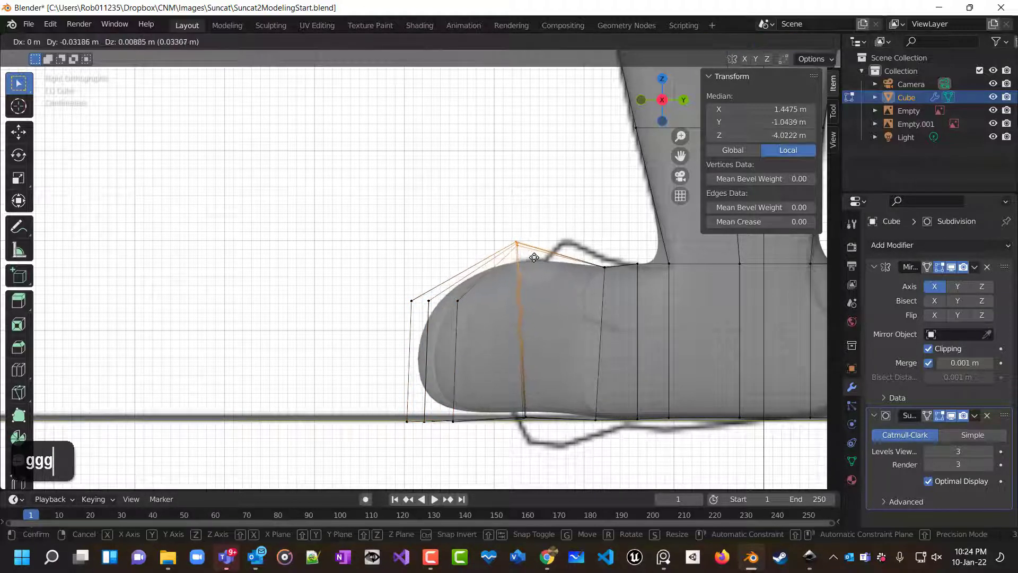
left_click(523, 247)
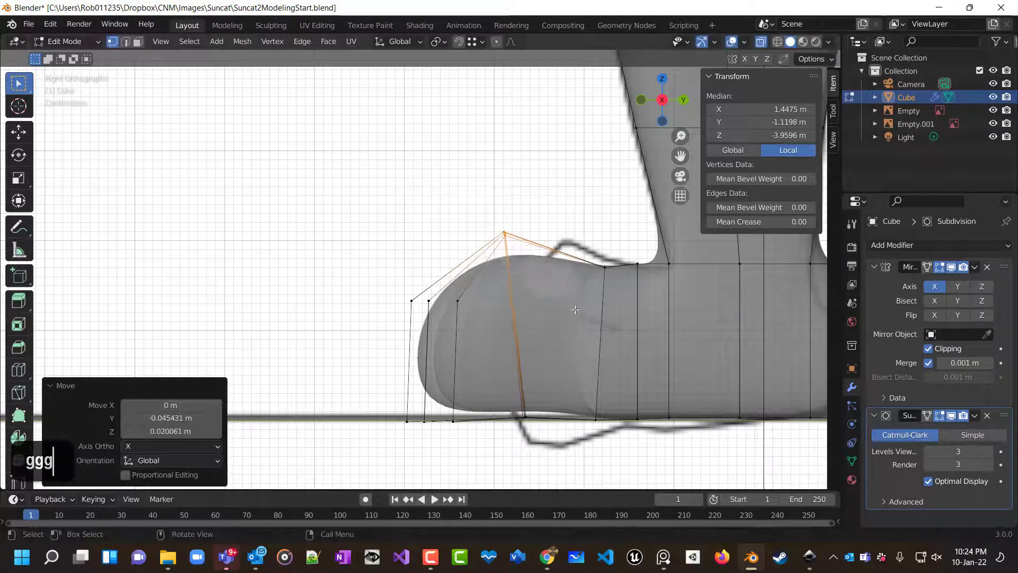
left_click(581, 456)
scroll(587, 400, "down", 6)
middle_click_drag(588, 400, 728, 376)
key("KP_1")
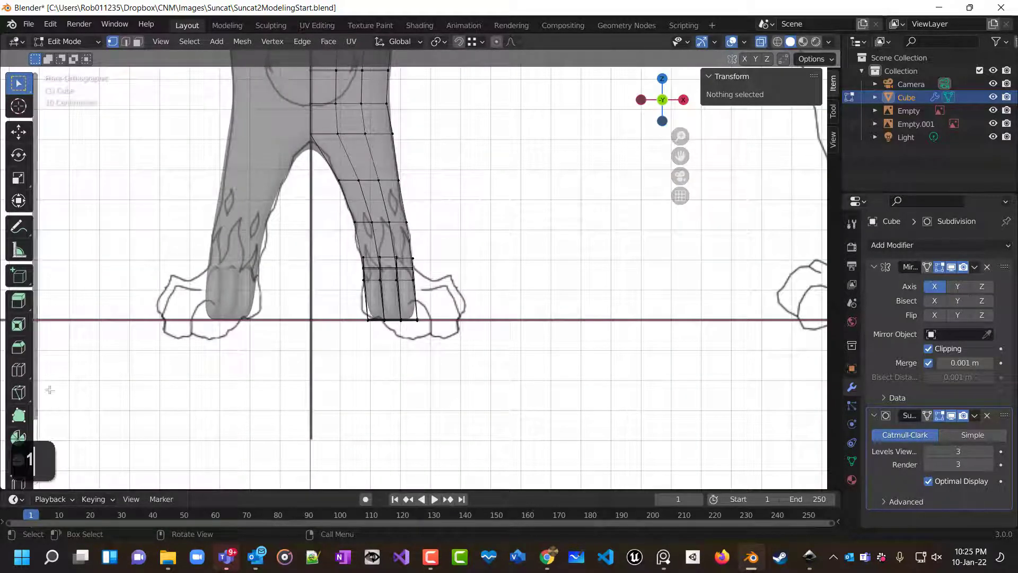
In front view, scale the foot's bottom vertices 2.627 along X and shift them about 0.037 m outward.
left_click_drag(348, 312, 445, 342)
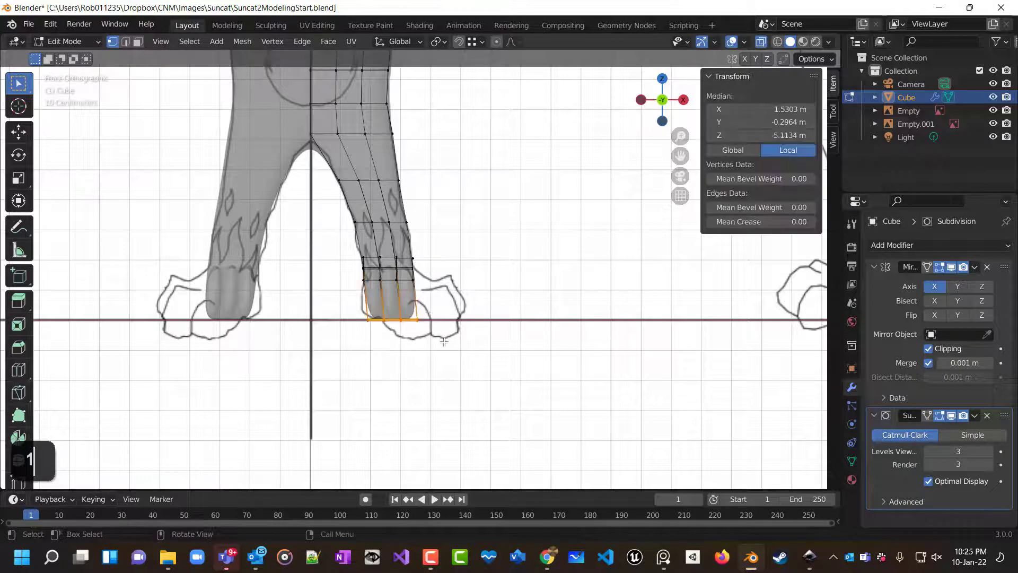
key("s")
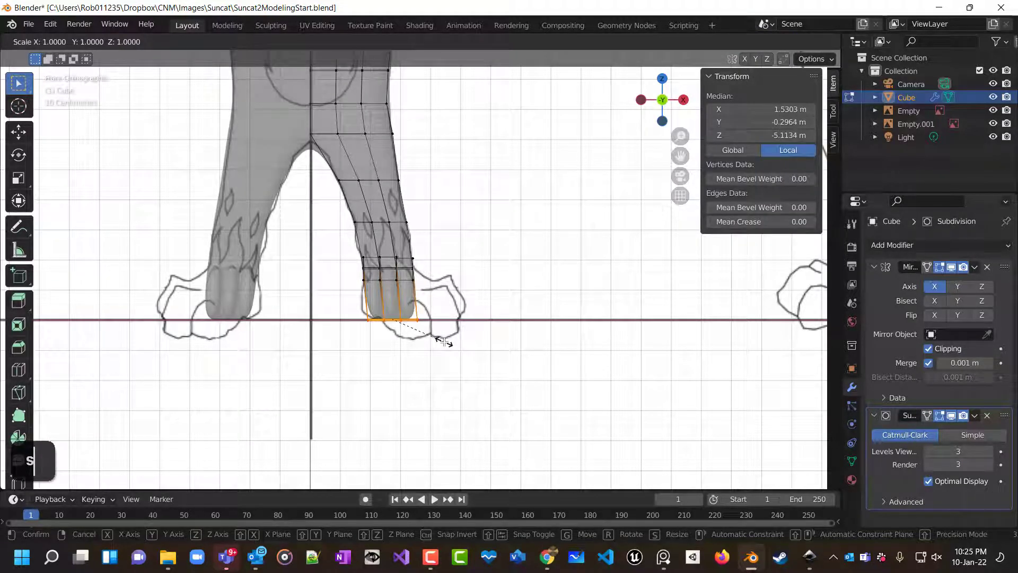
key("x")
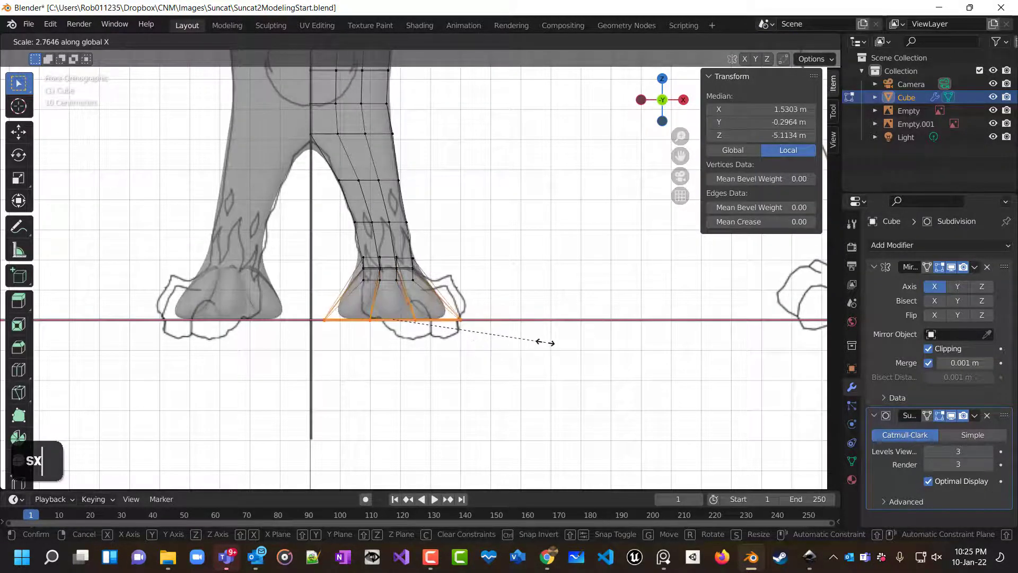
left_click(538, 343)
key("g")
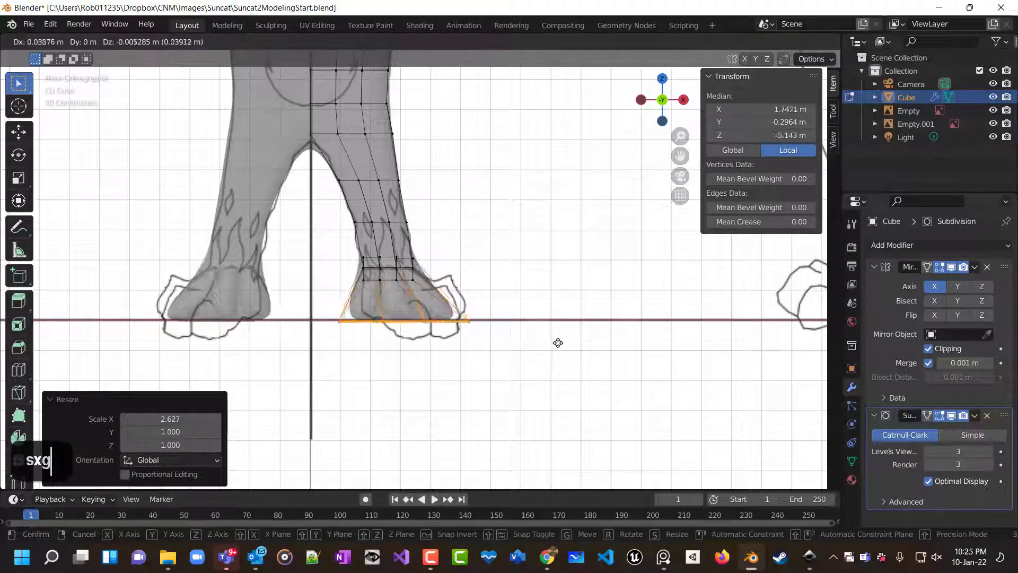
left_click(548, 346)
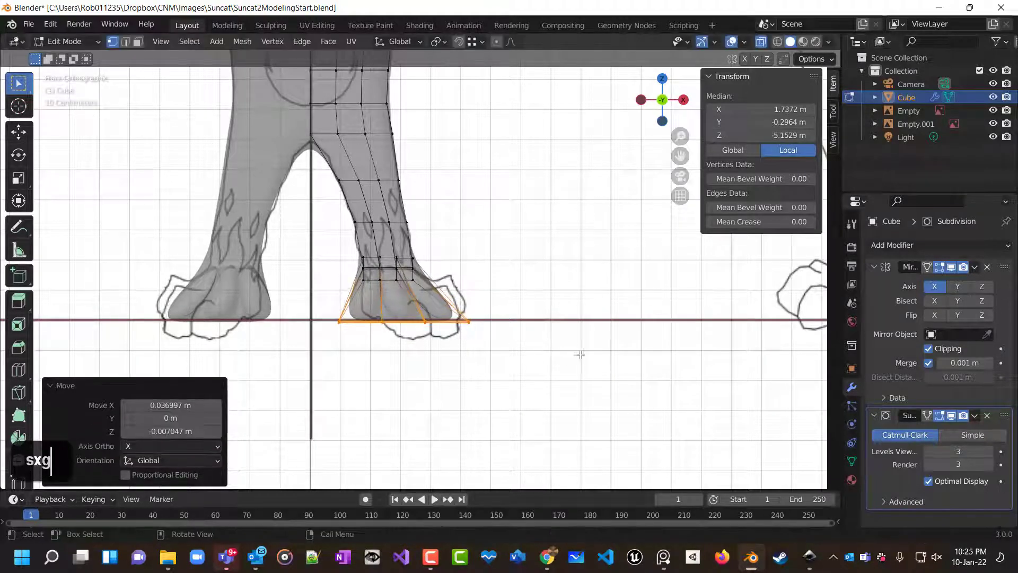
Move a vertex on top of the foot between the toes about 0.096 m along X in top view.
double_click(598, 357)
middle_click_drag(598, 357, 482, 417)
scroll(478, 470, "left", 20)
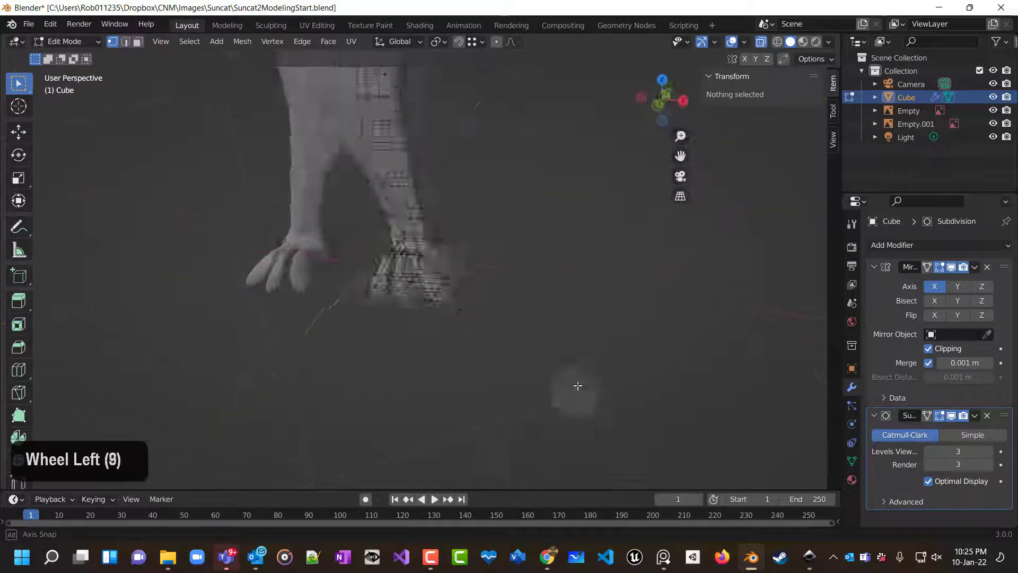
scroll(567, 392, "left", 20)
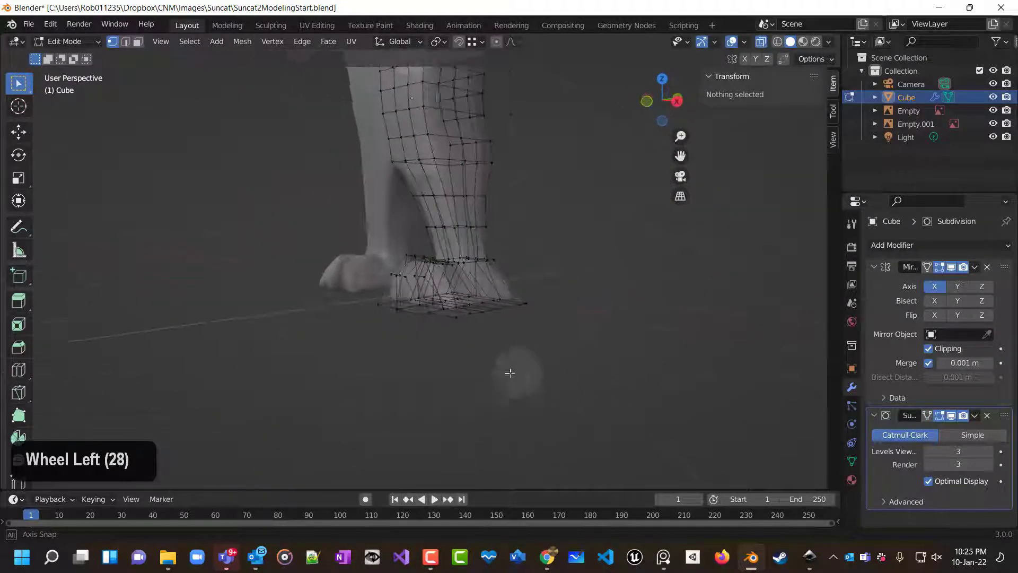
scroll(582, 386, "left", 5)
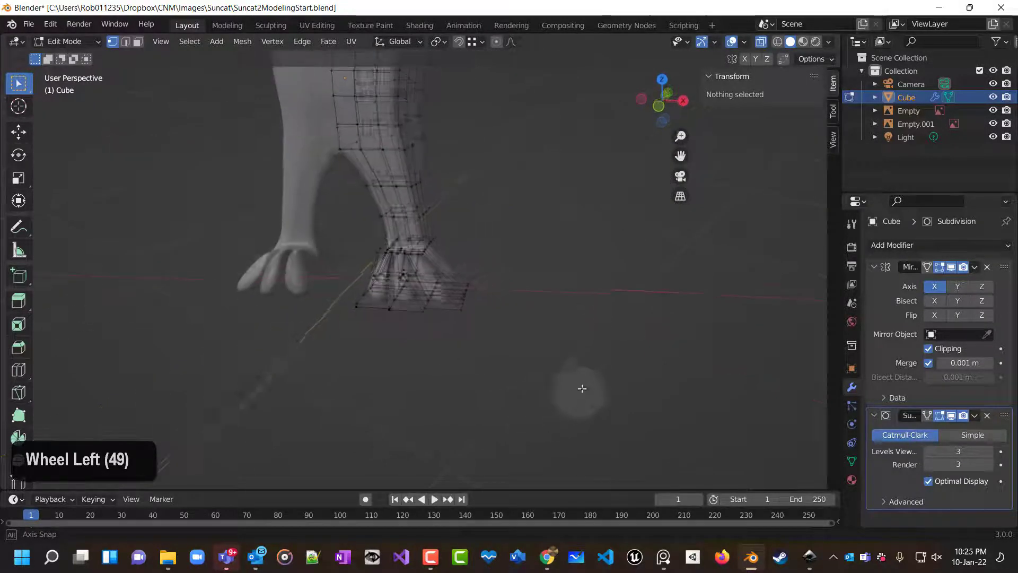
scroll(505, 338, "up", 5)
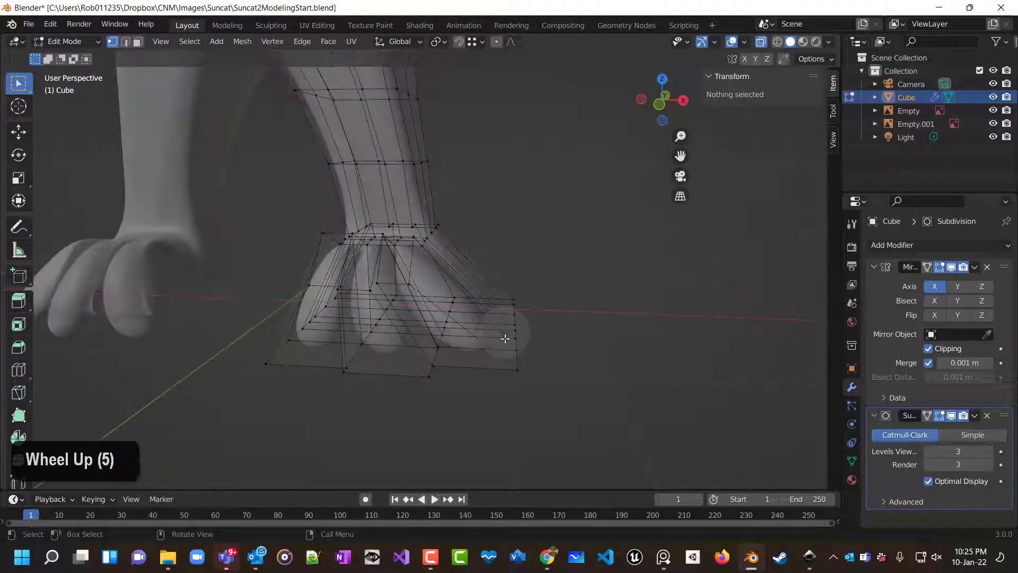
middle_click_drag(506, 352, 548, 380)
middle_click_drag(463, 313, 418, 366)
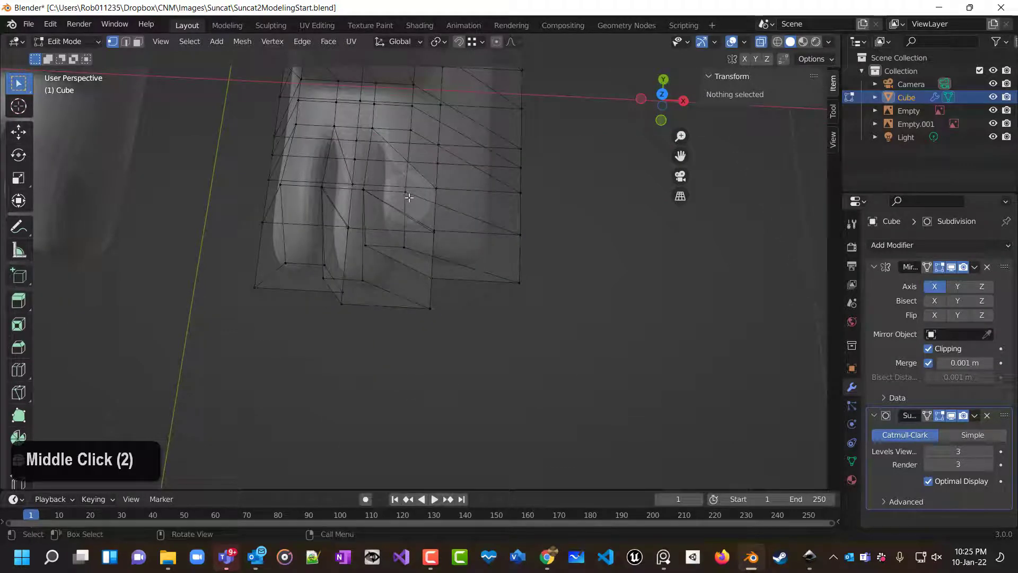
right_click(422, 209)
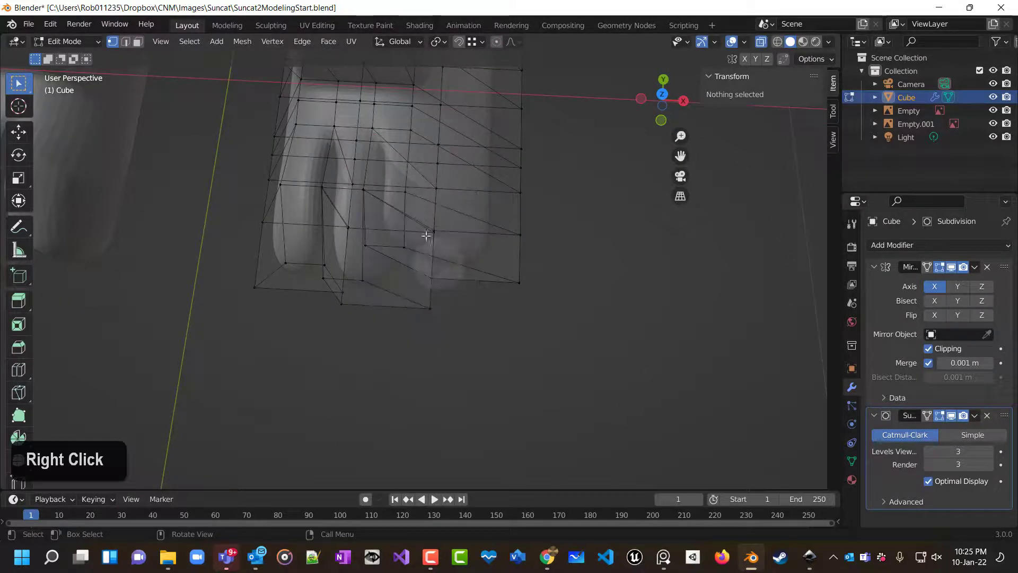
left_click(405, 192)
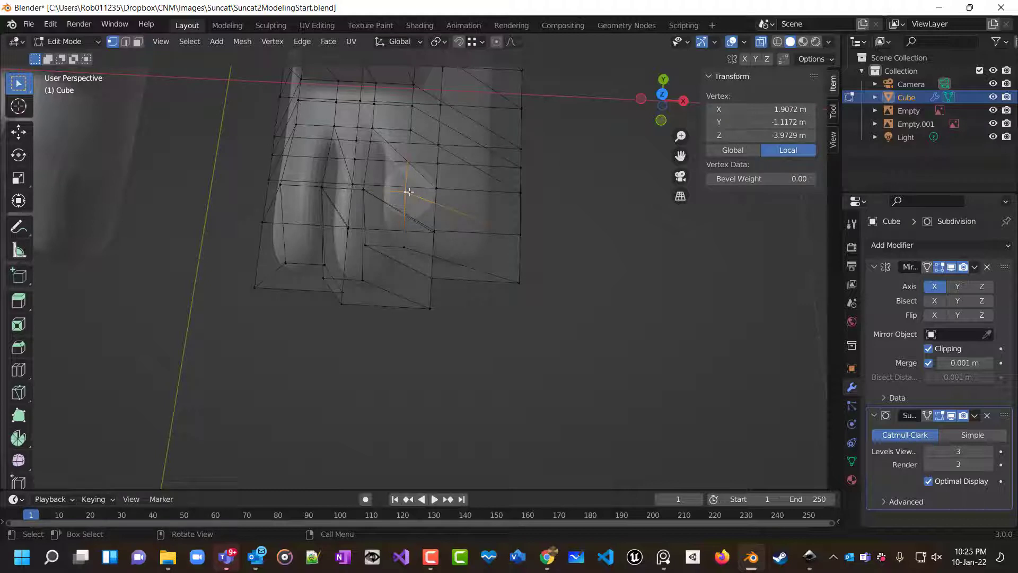
key("g")
right_click(427, 196)
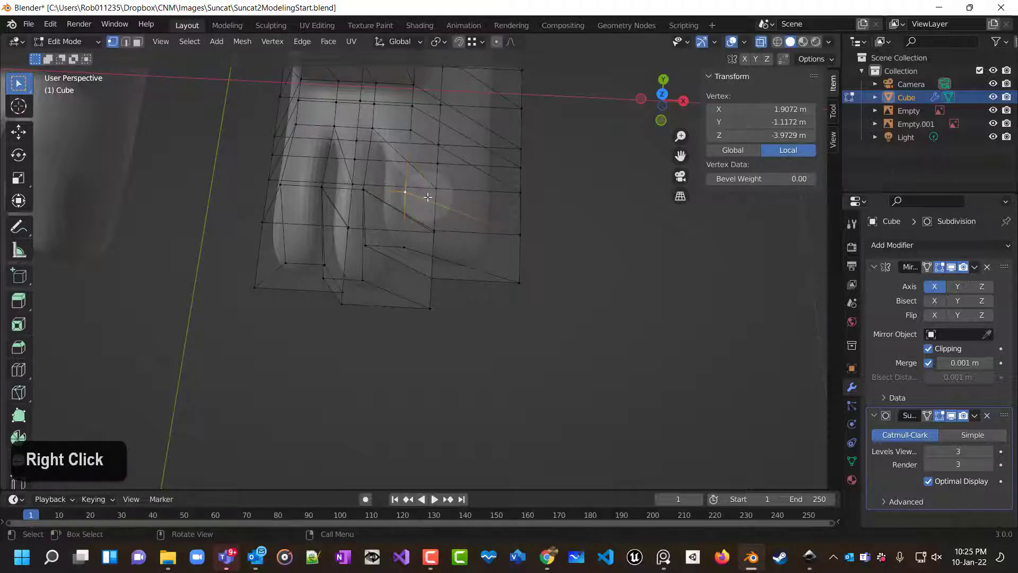
key("KP_7")
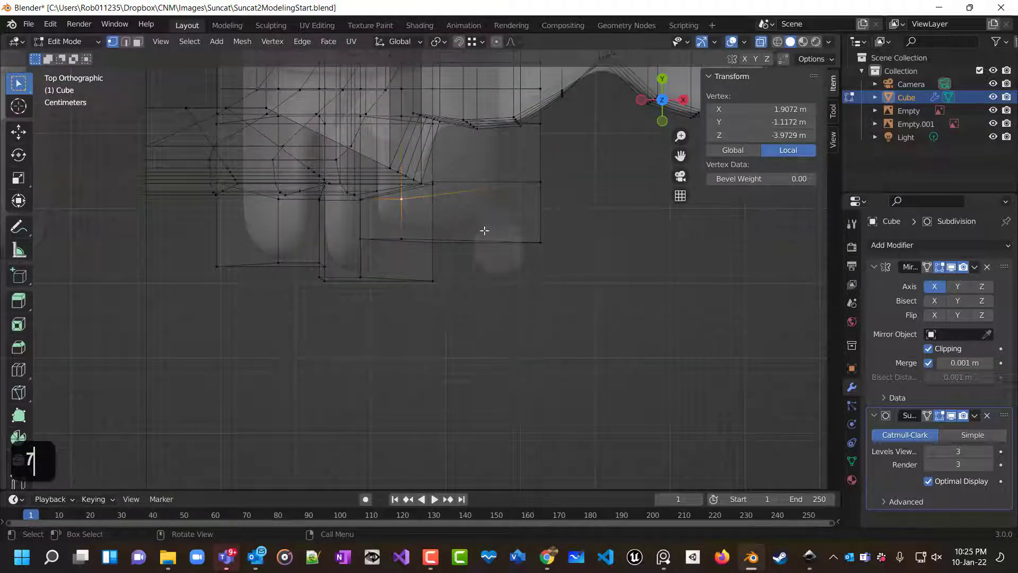
key("g")
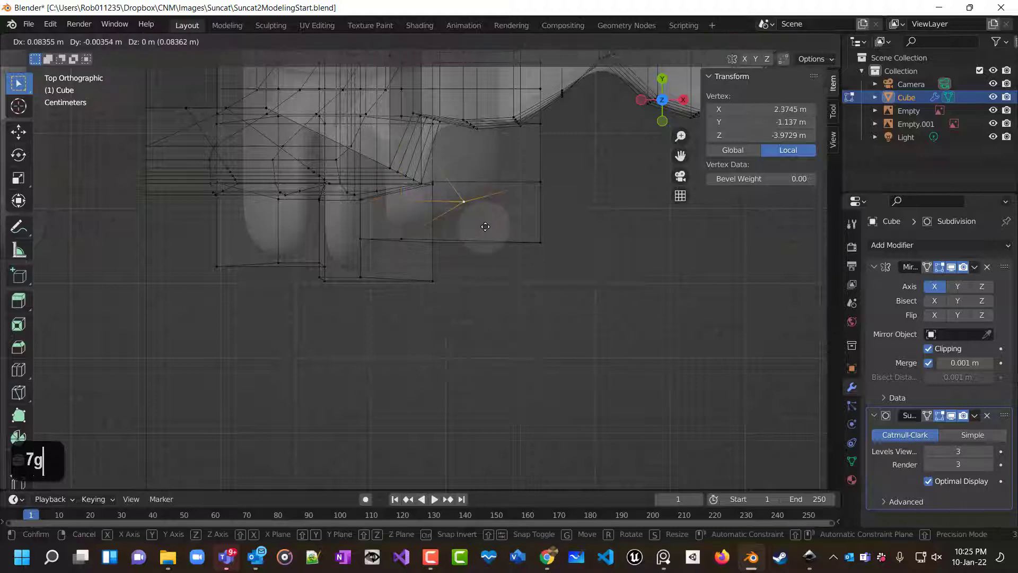
left_click(494, 218)
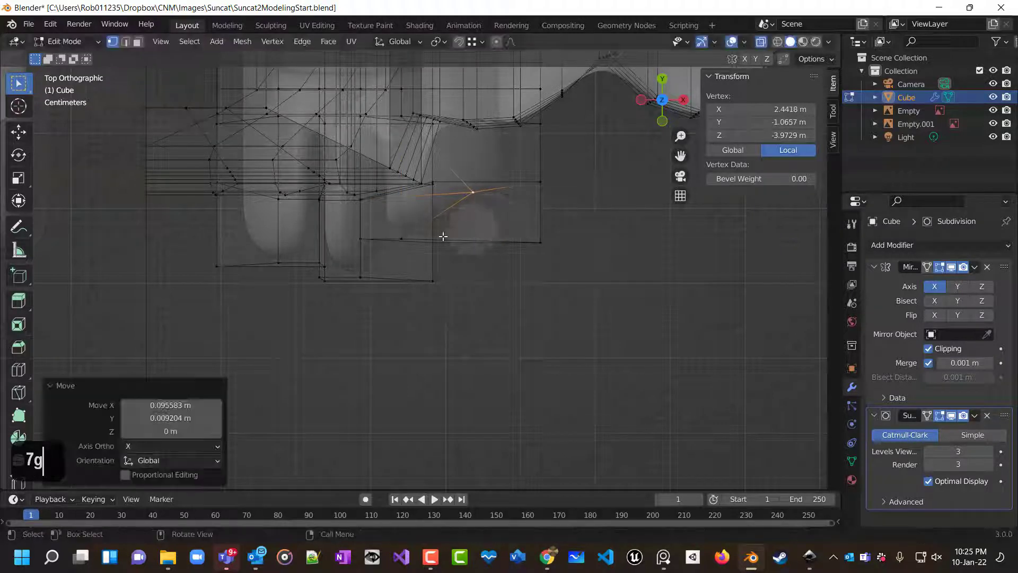
Move another vertex between the toes about 0.076 m along X in top view.
left_click(404, 238)
key("g")
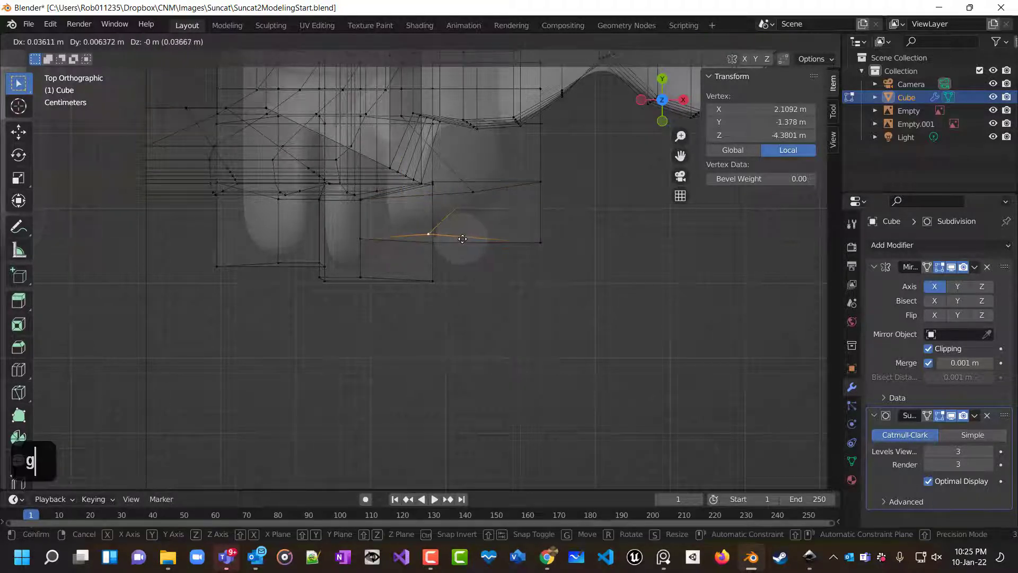
left_click(381, 234)
key("g")
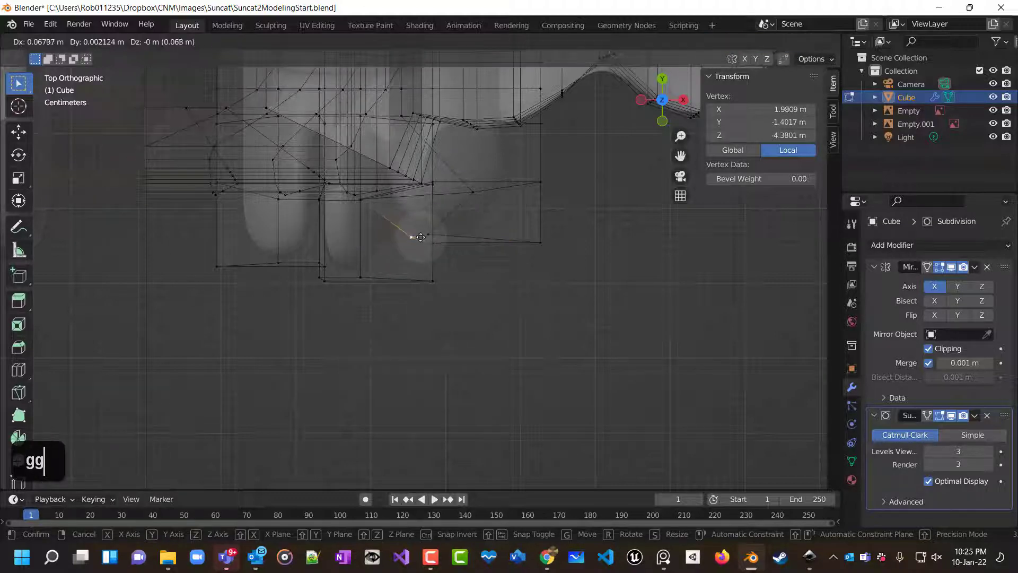
left_click(428, 235)
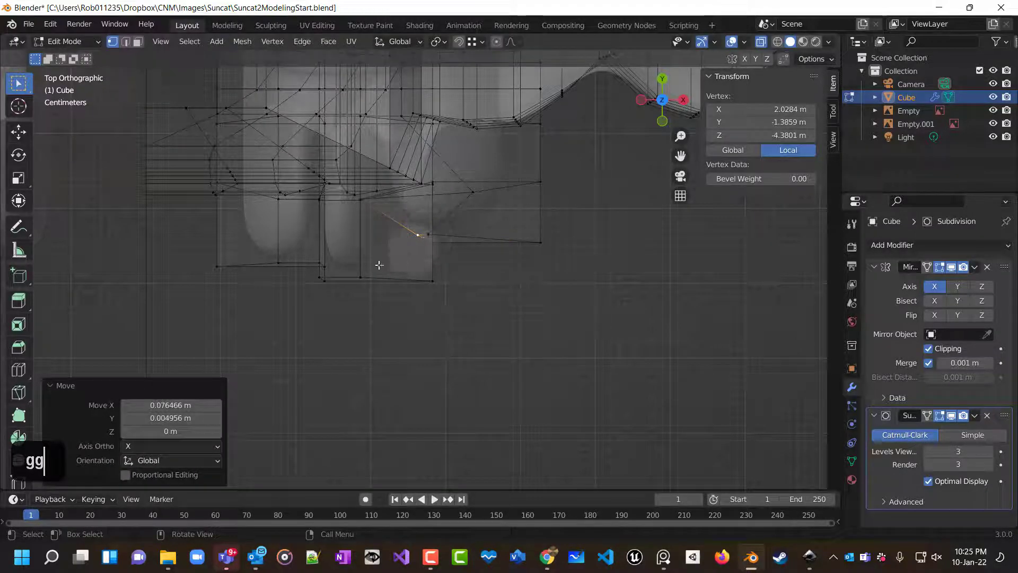
Reposition a third vertex between the toes, adjusting it again in perspective view to separate the toes.
left_click(364, 204)
key("g")
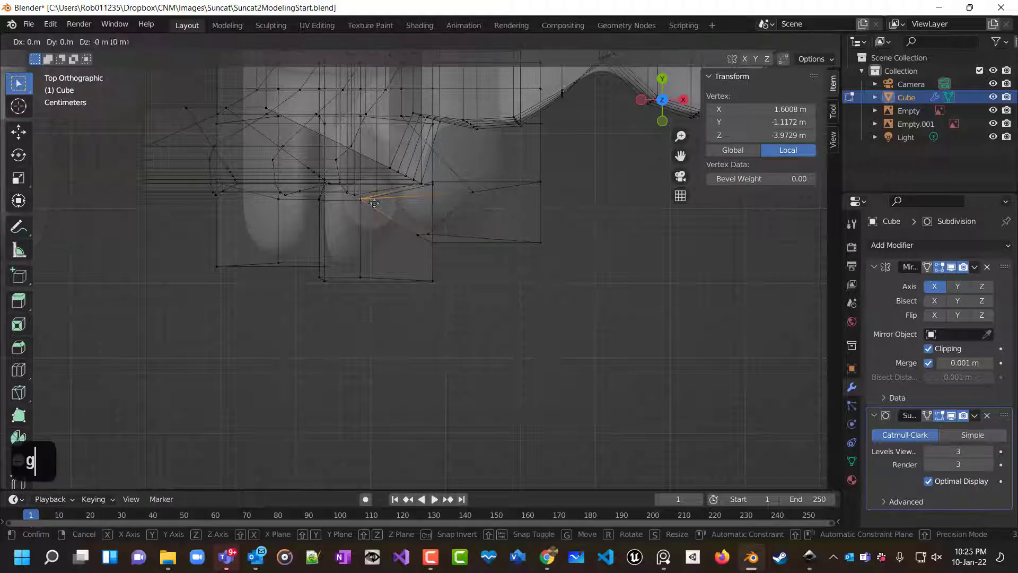
left_click(410, 199)
middle_click_drag(495, 272, 532, 191)
key("g")
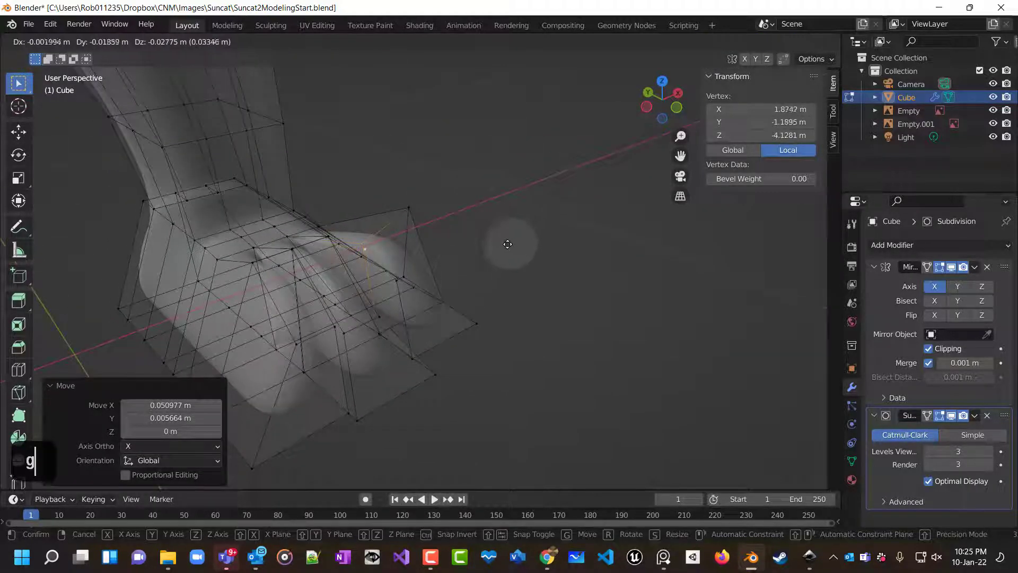
left_click(506, 239)
scroll(493, 255, "down", 3)
scroll(315, 290, "up", 2)
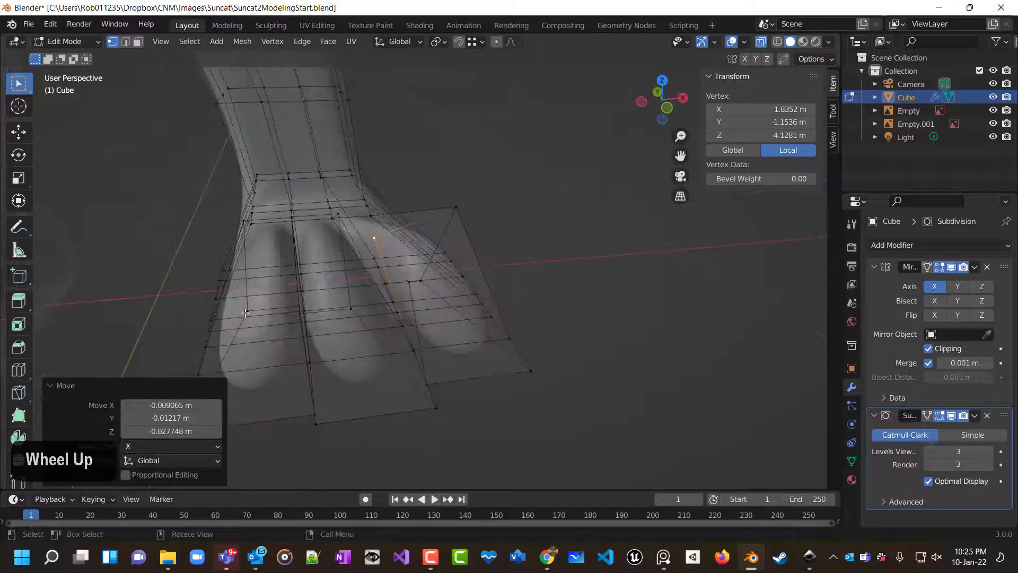
Move a vertex on the foot's outer toe edge about 0.07 m along negative X in perspective view.
middle_click_drag(245, 313, 267, 227)
scroll(266, 225, "down", 1)
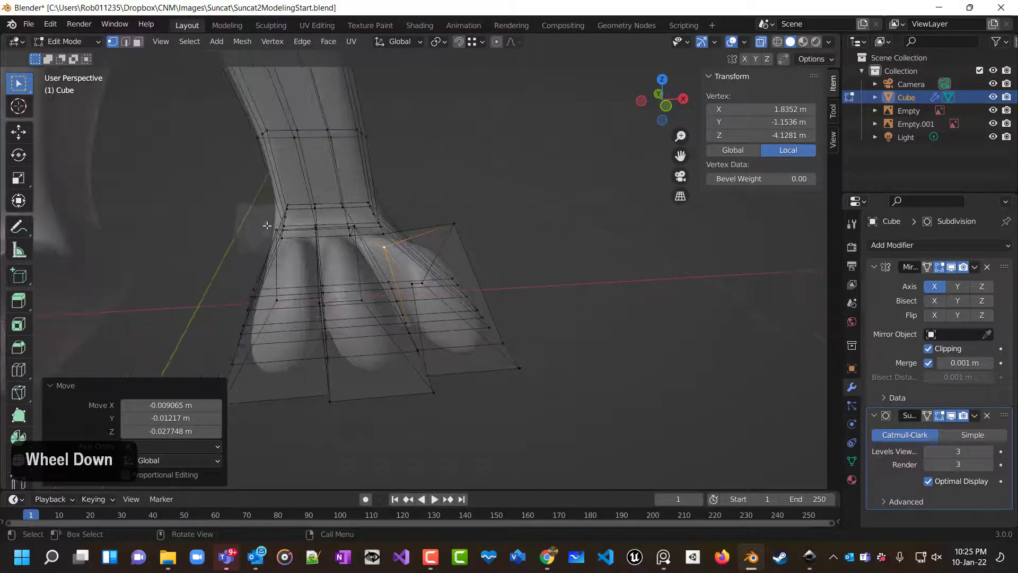
left_click(272, 229)
key("g")
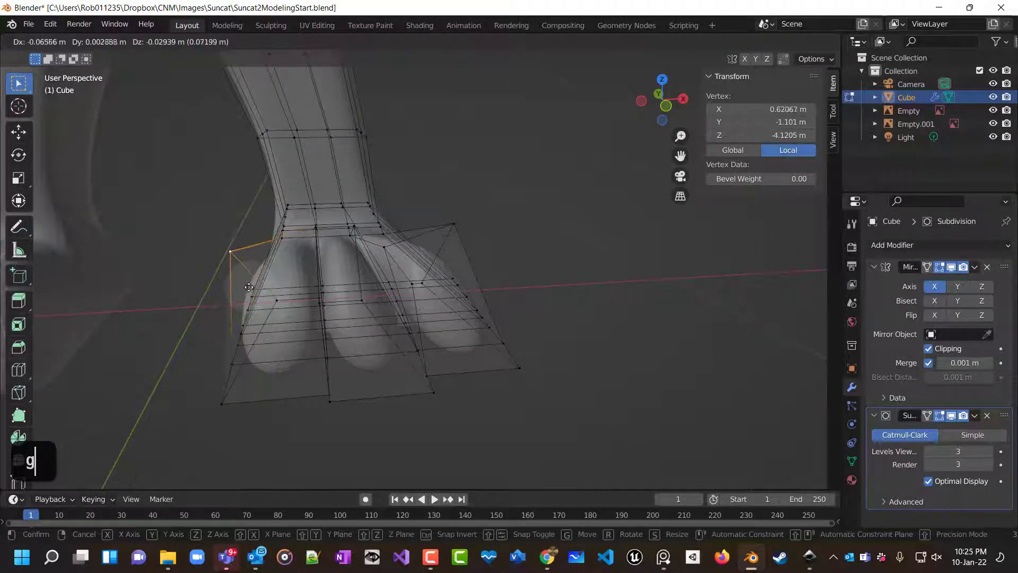
left_click(250, 287)
Nudge a vertex on top of the foot between the toes about 0.016 m along X.
scroll(371, 223, "down", 2)
scroll(406, 193, "up", 2)
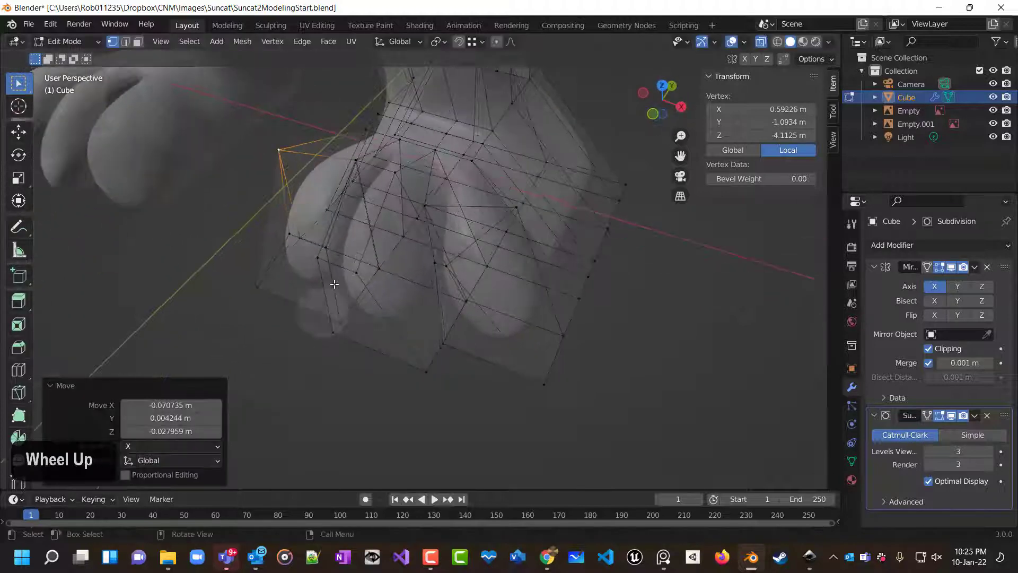
left_click(406, 193)
key("g")
left_click(407, 186)
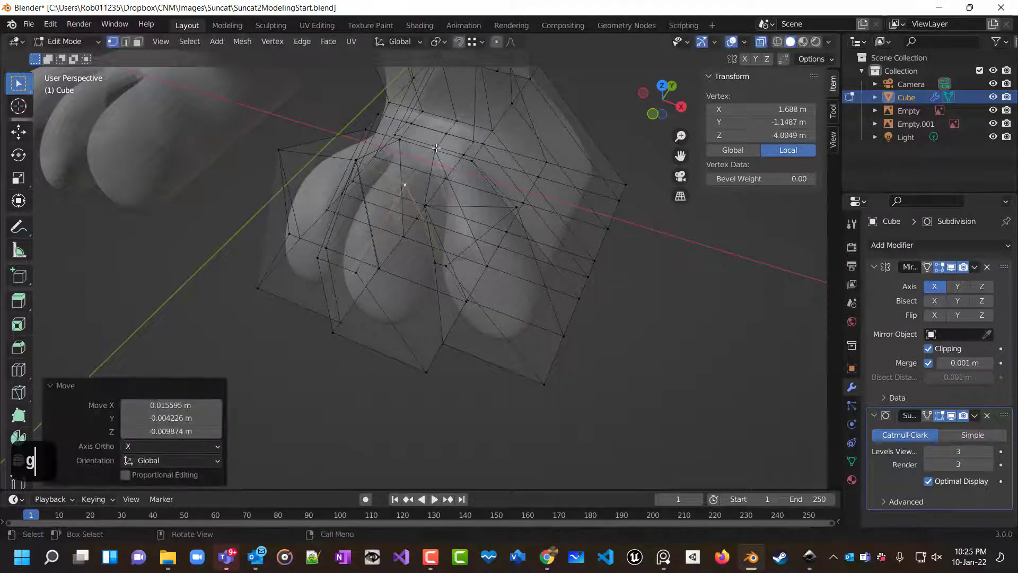
Reposition two more vertices across the top of the foot between the toes to refine the toe shapes.
left_click(436, 148)
key("g")
left_click(448, 154)
left_click(395, 140)
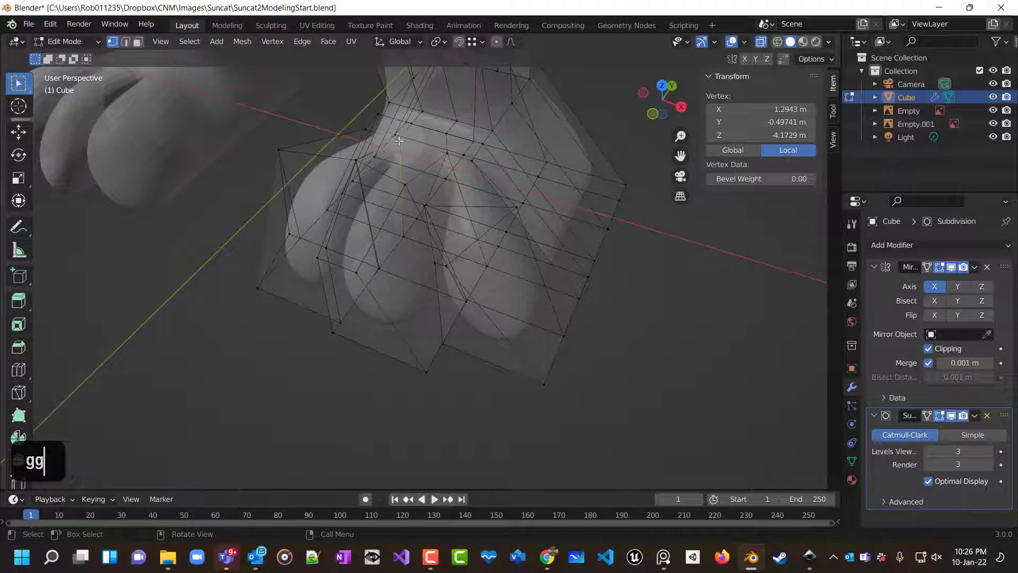
key("g")
left_click(399, 143)
Move a vertex near the back of the foot's top about 0.07 m along X and nudge it further.
left_click(473, 165)
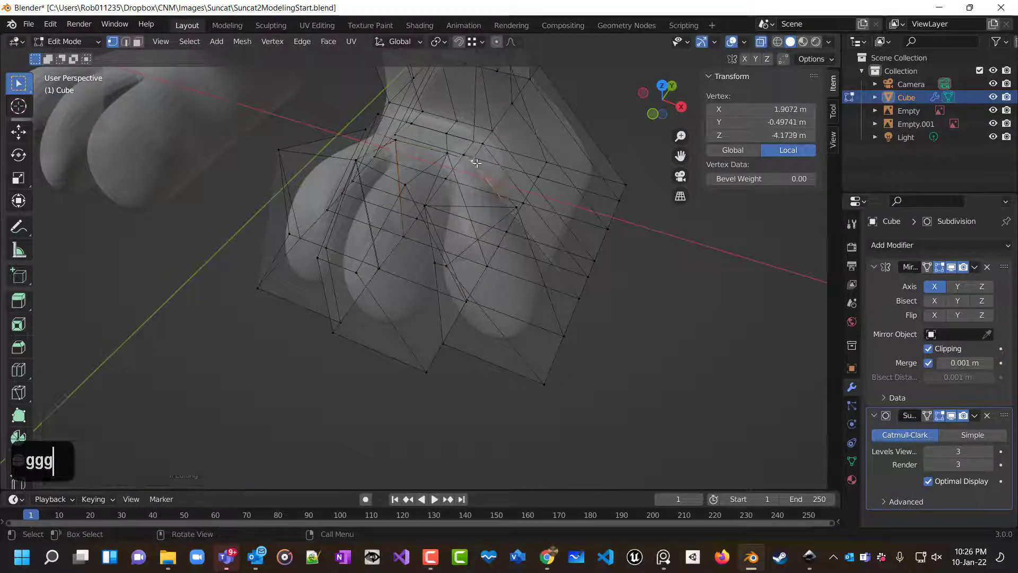
key("g")
left_click(534, 174)
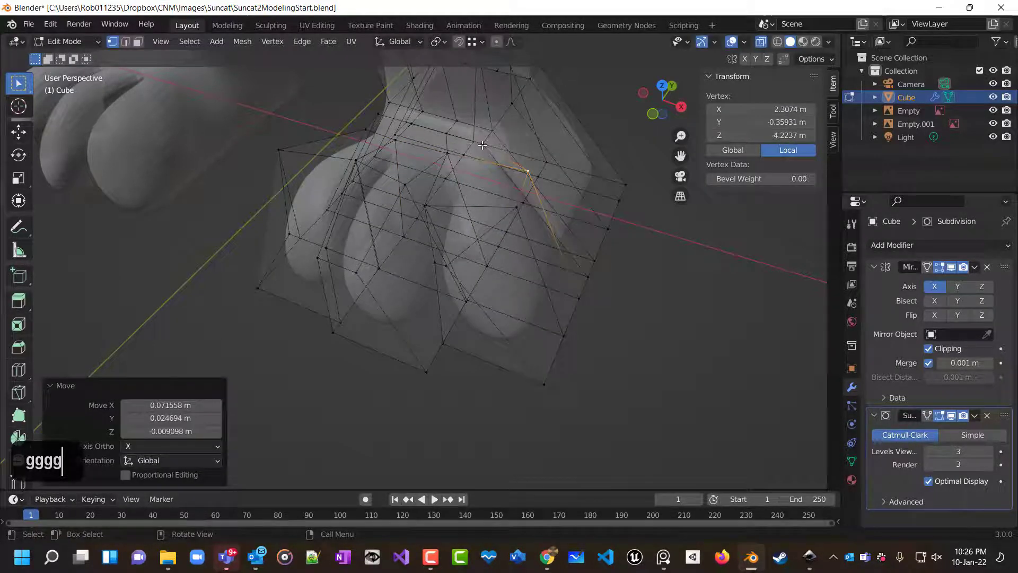
key("g")
left_click(513, 140)
left_click(489, 136)
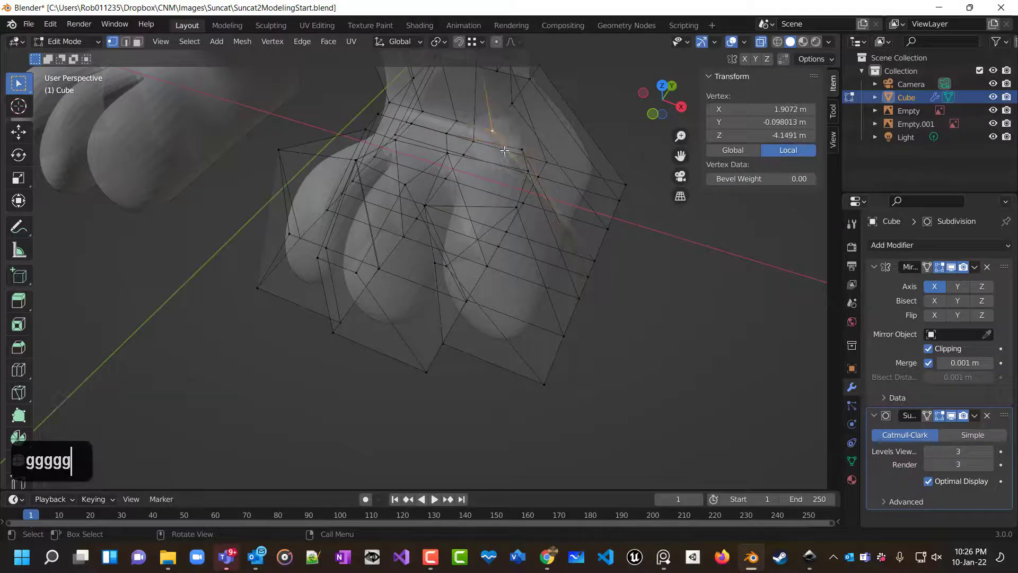
left_click(631, 222)
middle_click_drag(678, 245, 329, 253)
scroll(539, 220, "down", 3)
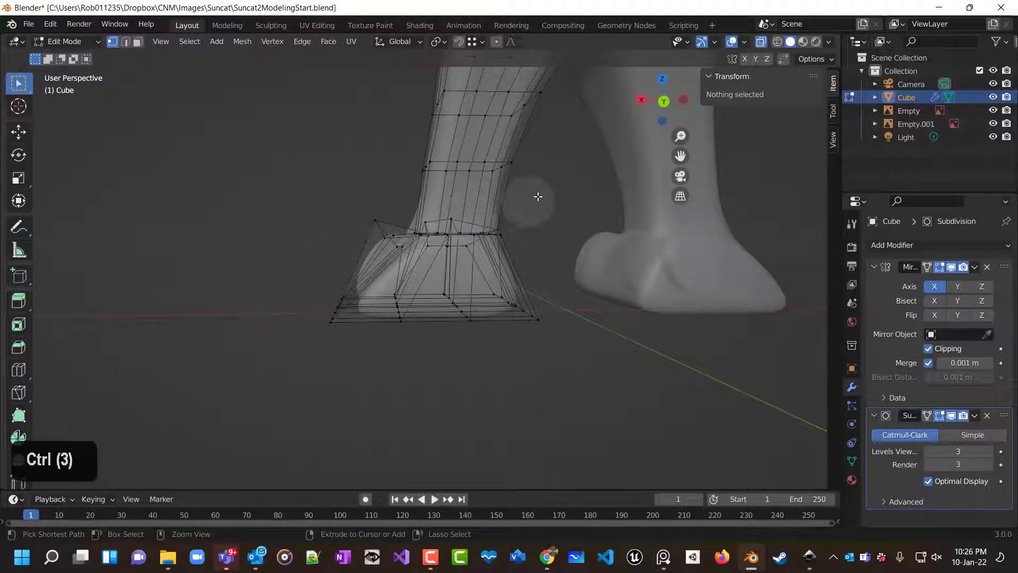
Insert an edge loop around the ankle just above the foot.
key("ctrl+r")
left_click(475, 209)
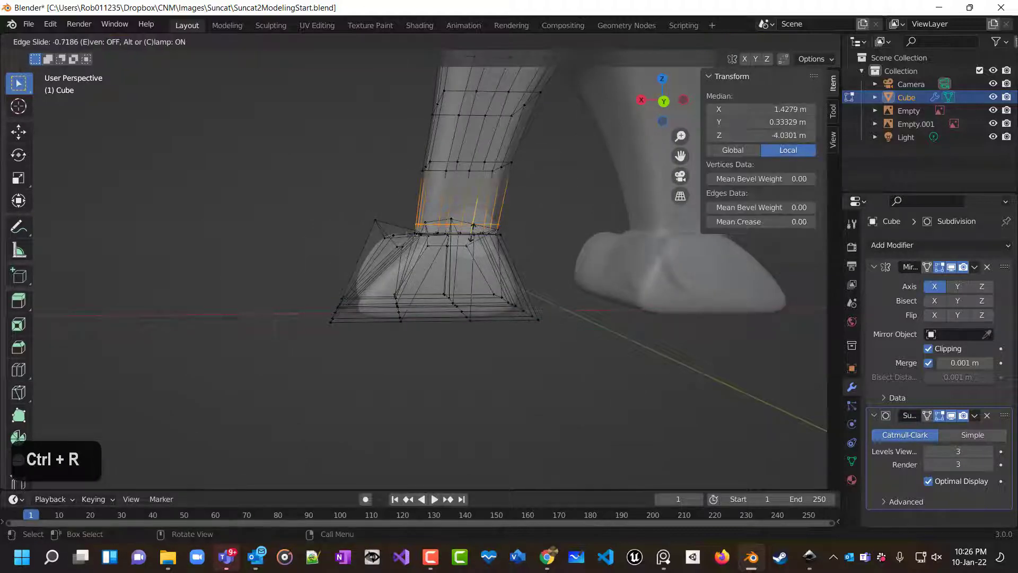
left_click(472, 228)
Inspect the leg, foot and body mesh from several angles.
middle_click_drag(583, 296, 600, 268)
scroll(674, 302, "down", 2)
left_click(593, 298)
scroll(597, 296, "down", 5)
scroll(482, 259, "up", 5)
scroll(477, 254, "down", 3)
scroll(475, 256, "up", 3)
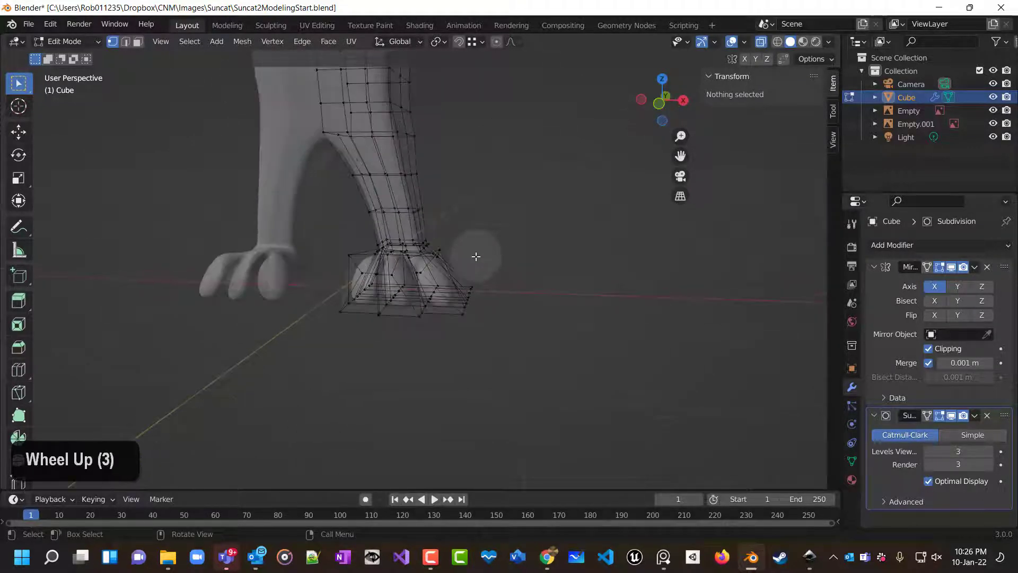
middle_click_drag(476, 256, 443, 298)
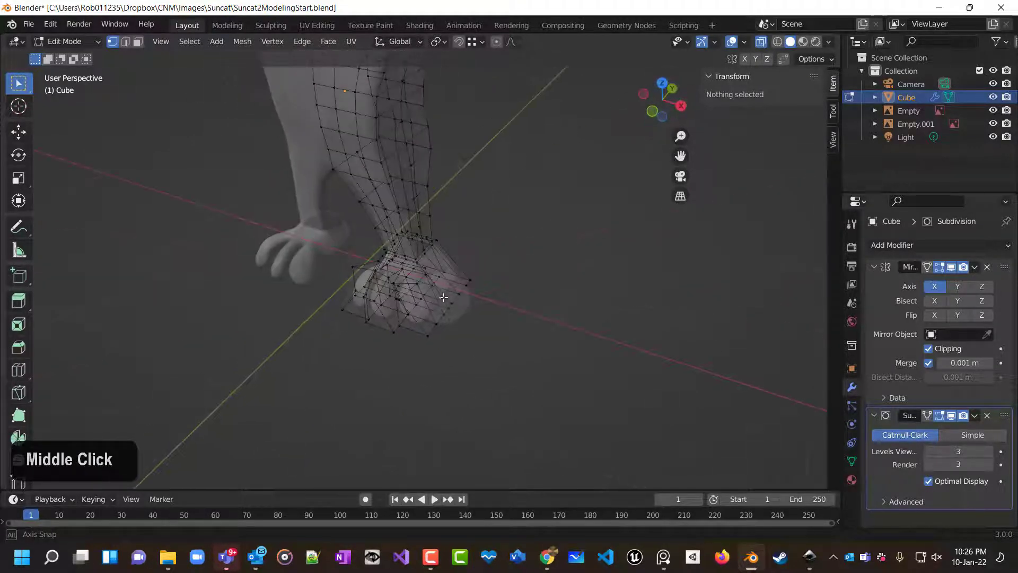
middle_click_drag(487, 212, 443, 318)
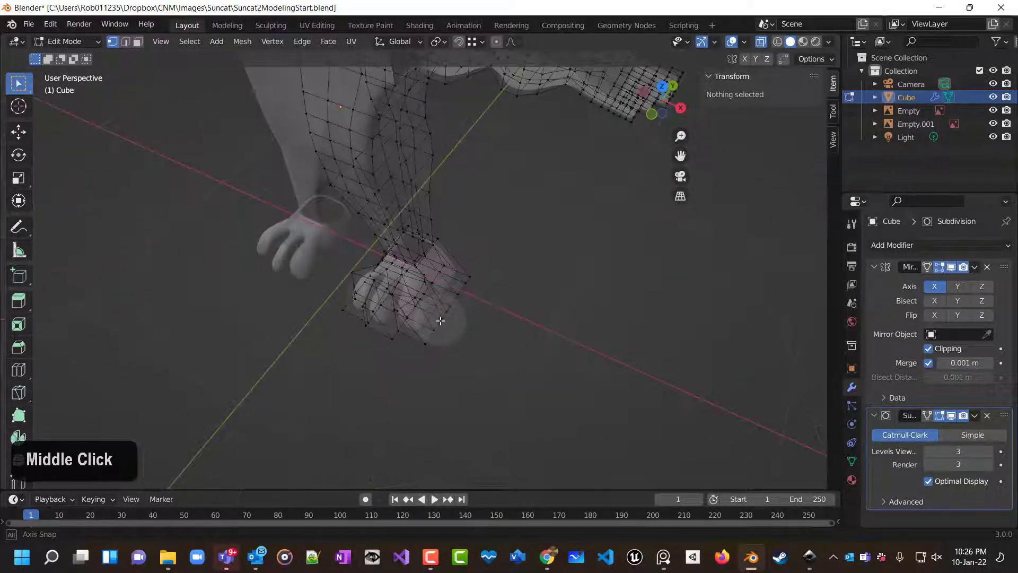
scroll(457, 156, "up", 3)
scroll(513, 409, "down", 1, "shift")
middle_click_drag(486, 205, 456, 297, "shift")
scroll(514, 408, "up", 1)
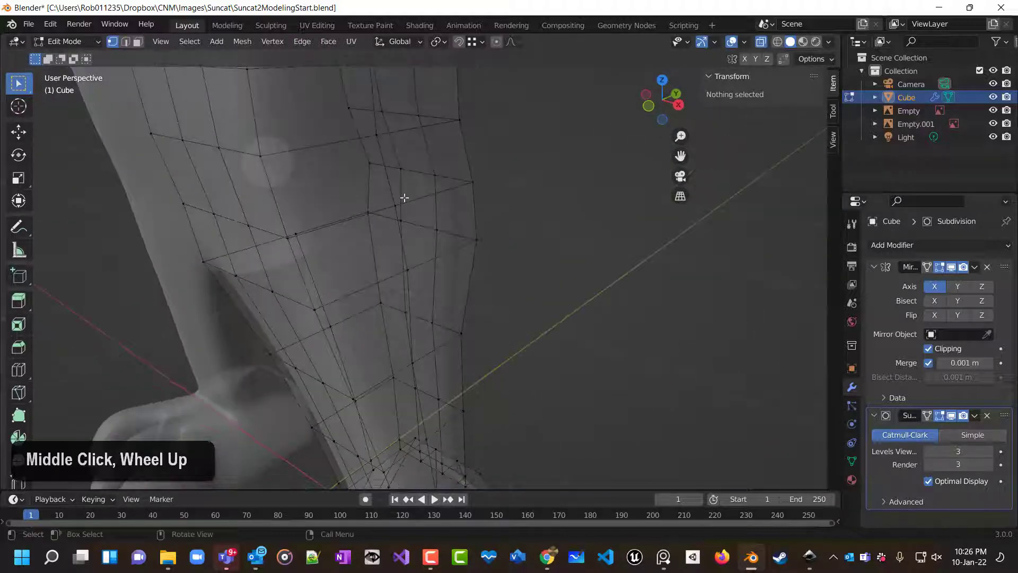
scroll(466, 225, "down", 5)
scroll(465, 225, "up", 1)
scroll(386, 55, "down", 3)
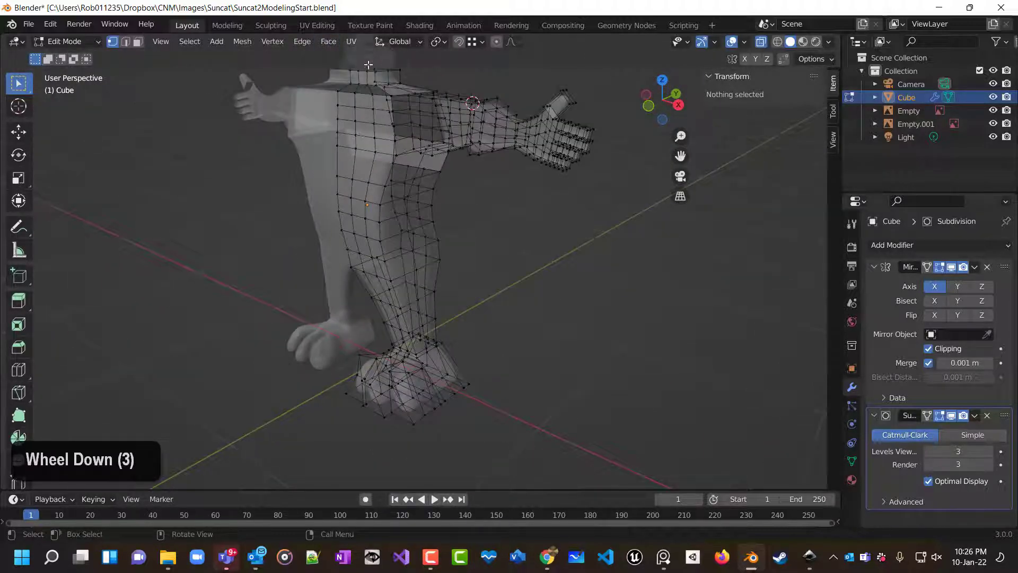
scroll(419, 117, "down", 5)
scroll(418, 117, "up", 2)
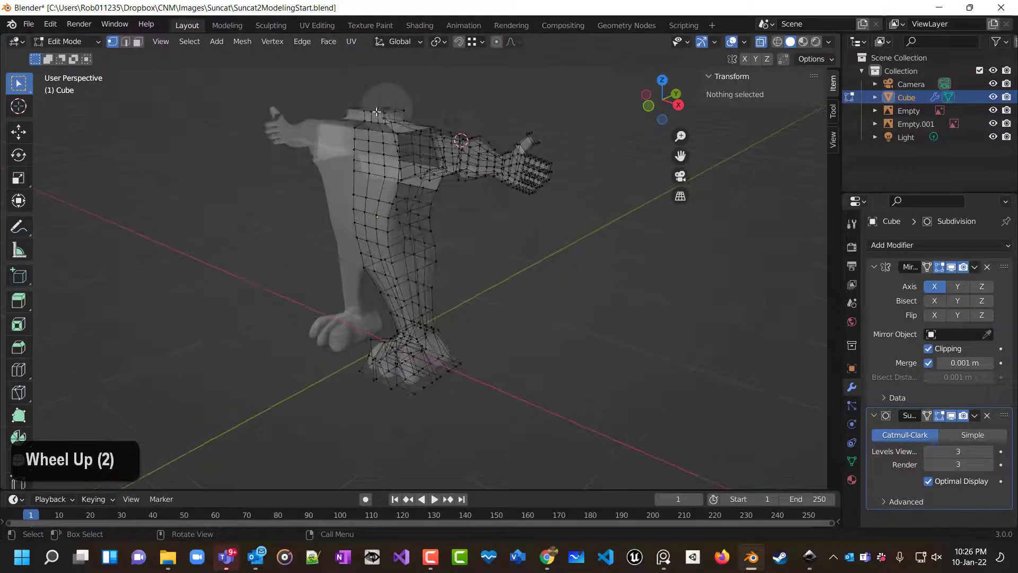
scroll(433, 147, "down", 1)
middle_click_drag(432, 147, 610, 202)
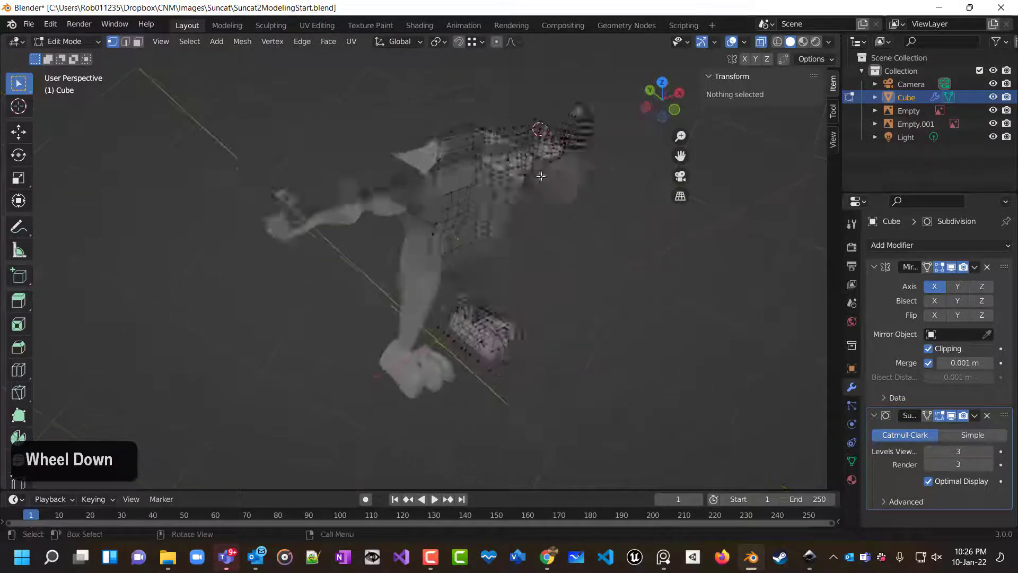
scroll(610, 202, "up", 1)
Turn off X-ray, switch to Object Mode and examine the whole body from the front.
left_click(761, 44)
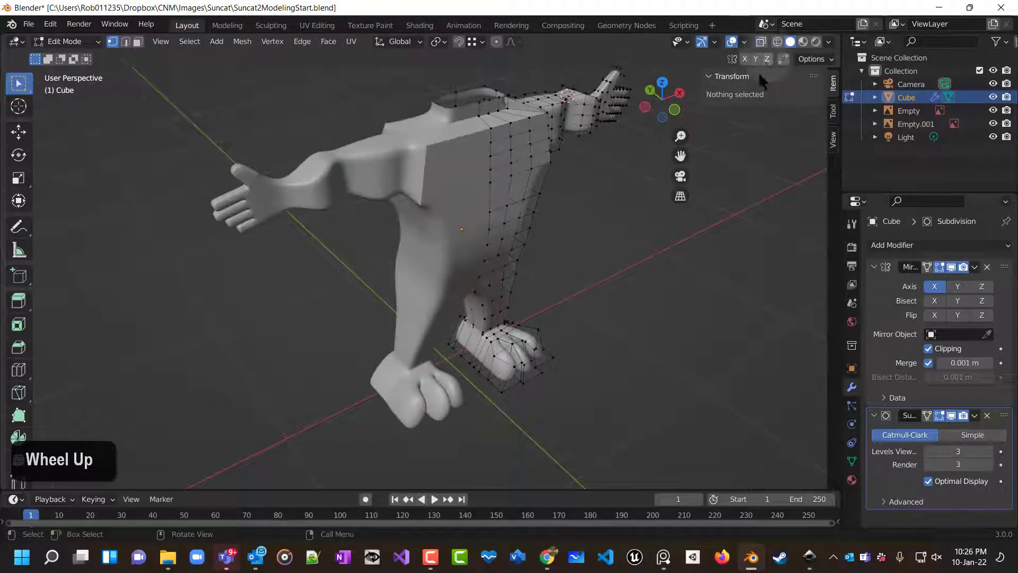
key("Tab")
middle_click_drag(636, 204, 529, 198)
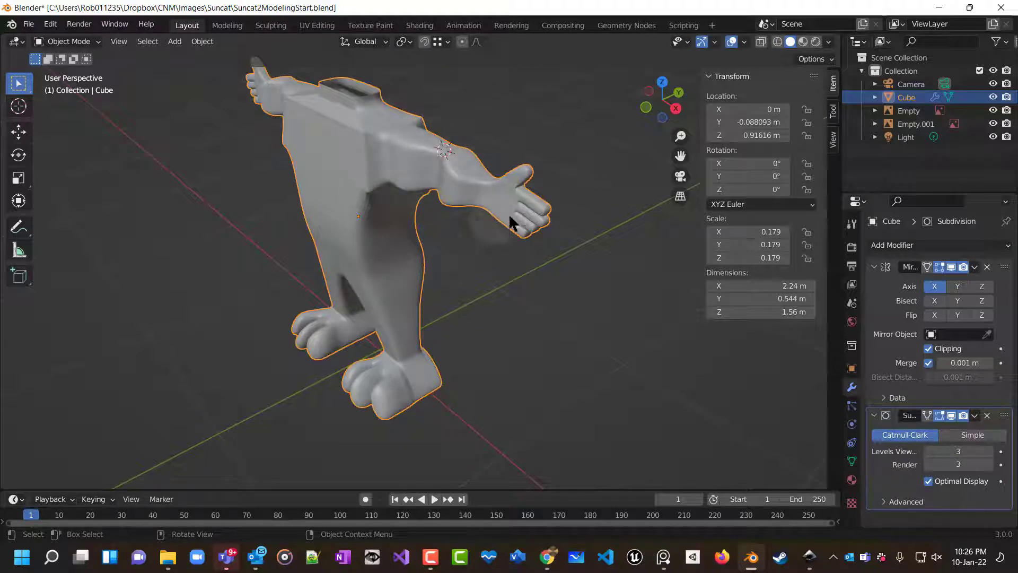
middle_click_drag(510, 221, 370, 234)
scroll(369, 234, "down", 3)
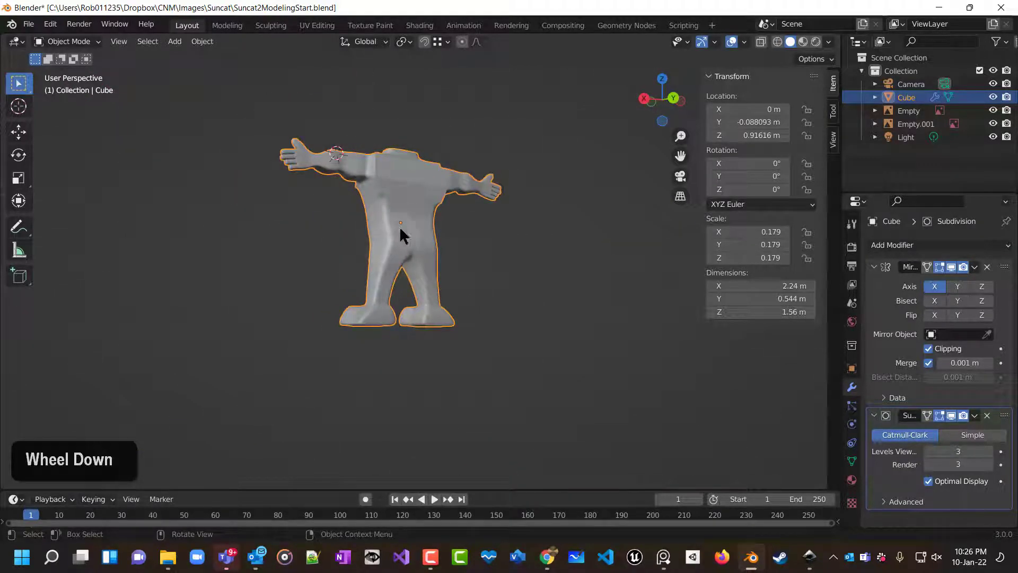
middle_click_drag(475, 219, 523, 279)
scroll(523, 278, "left", 20)
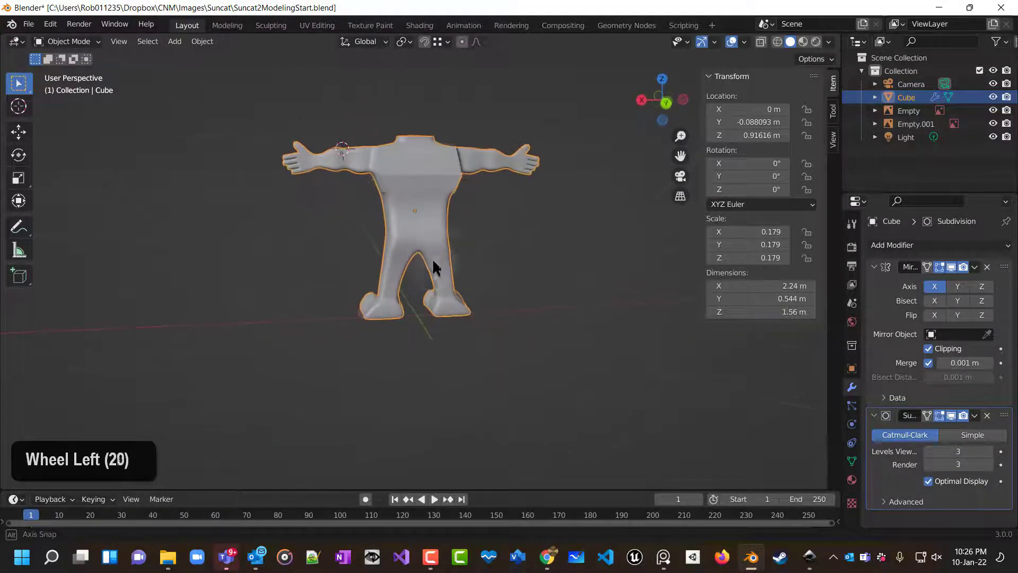
scroll(439, 275, "left", 4)
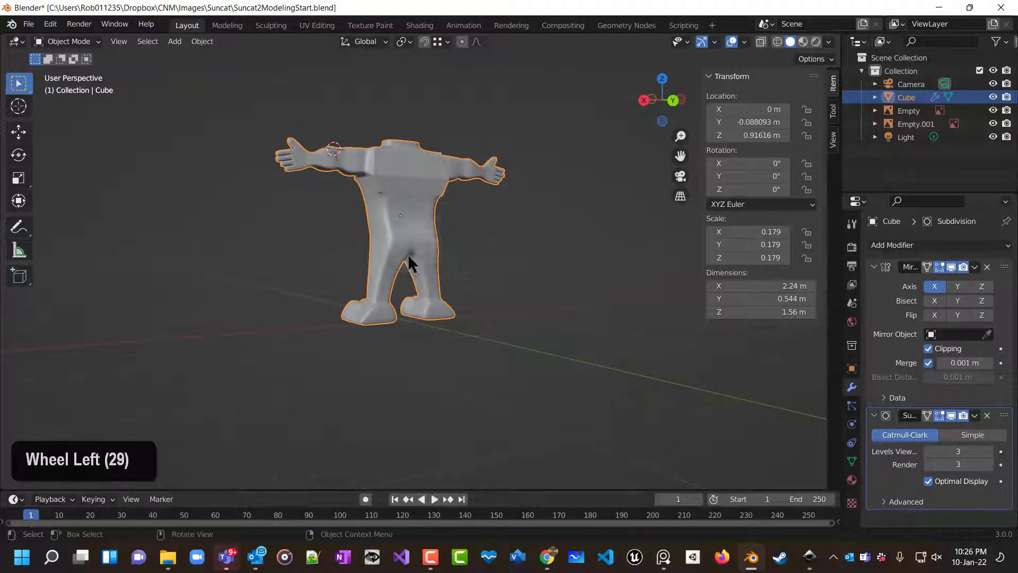
middle_click_drag(408, 256, 431, 295)
In face select mode, extrude a face on the back of the lower torso about 0.77 m to start a tail.
key("Tab")
scroll(447, 275, "up", 3)
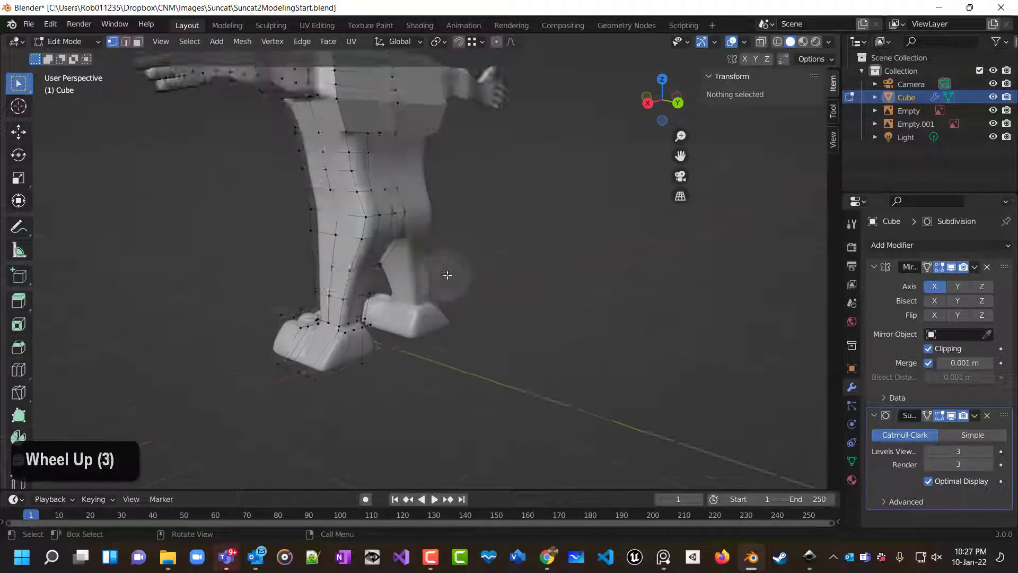
scroll(415, 234, "up", 1)
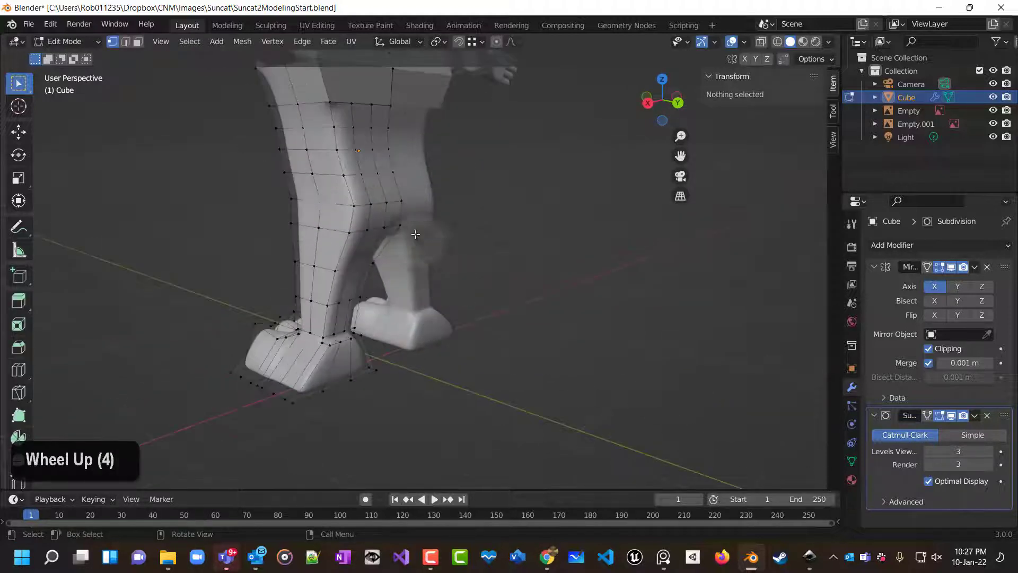
left_click(137, 41)
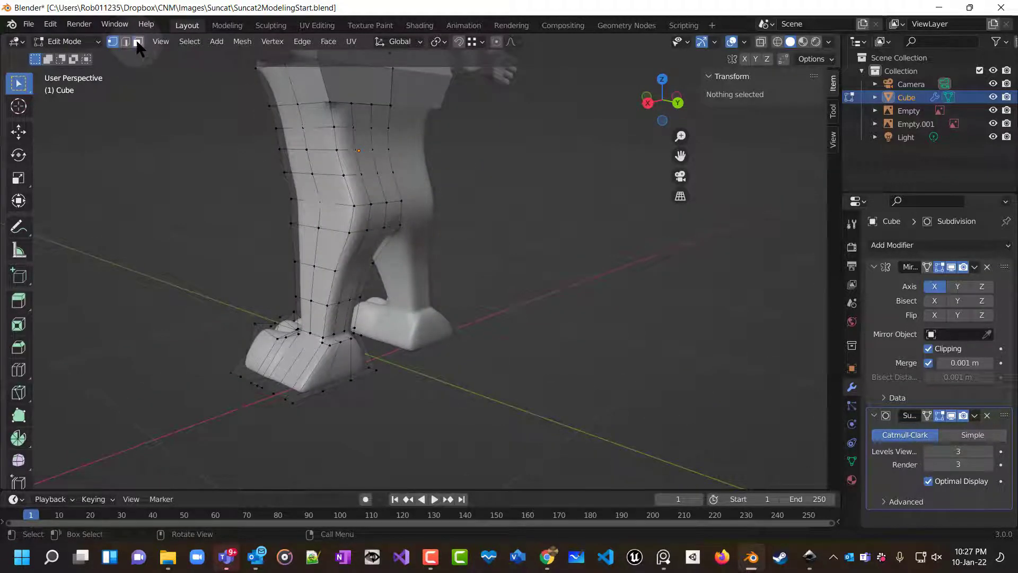
left_click(401, 219)
scroll(627, 304, "down", 4)
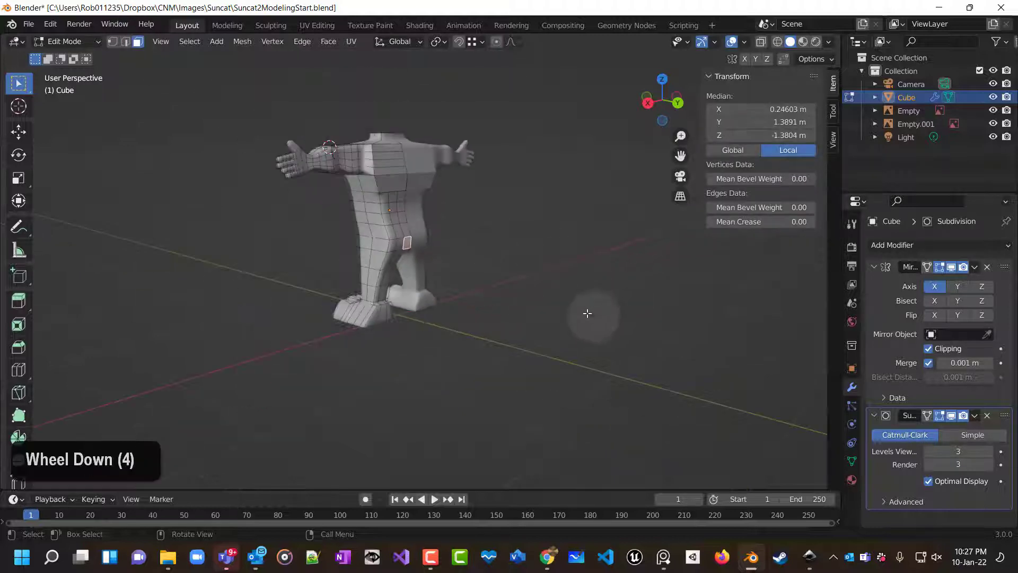
key("e")
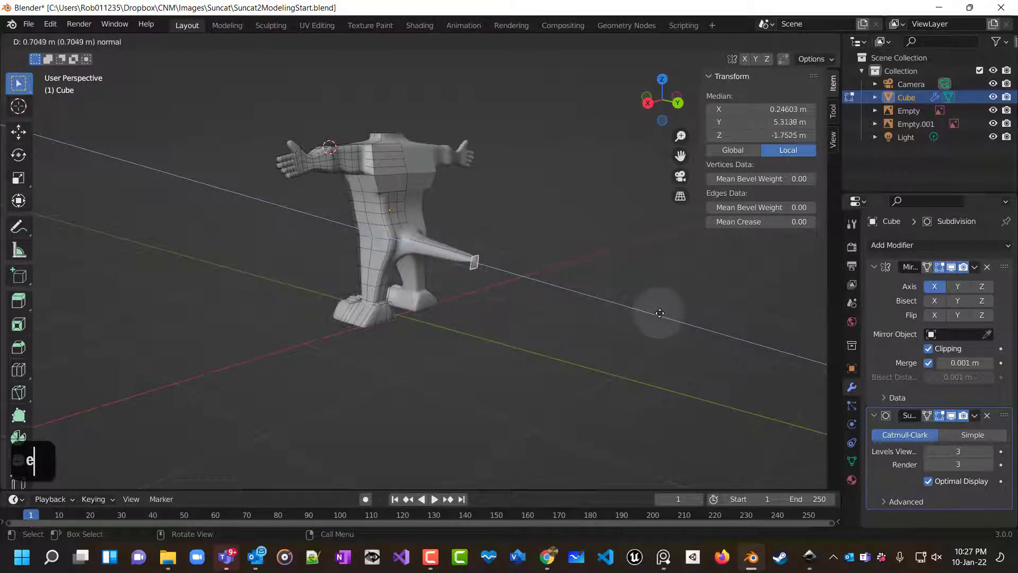
left_click(663, 313)
Add five loop cuts along the extruded tail.
middle_click_drag(531, 320, 566, 336)
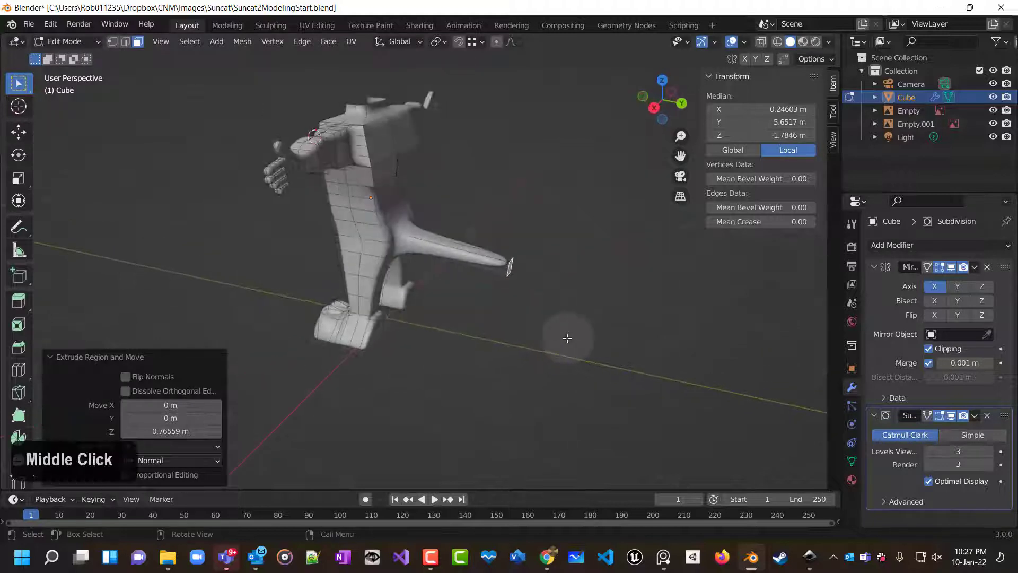
key("ctrl+r")
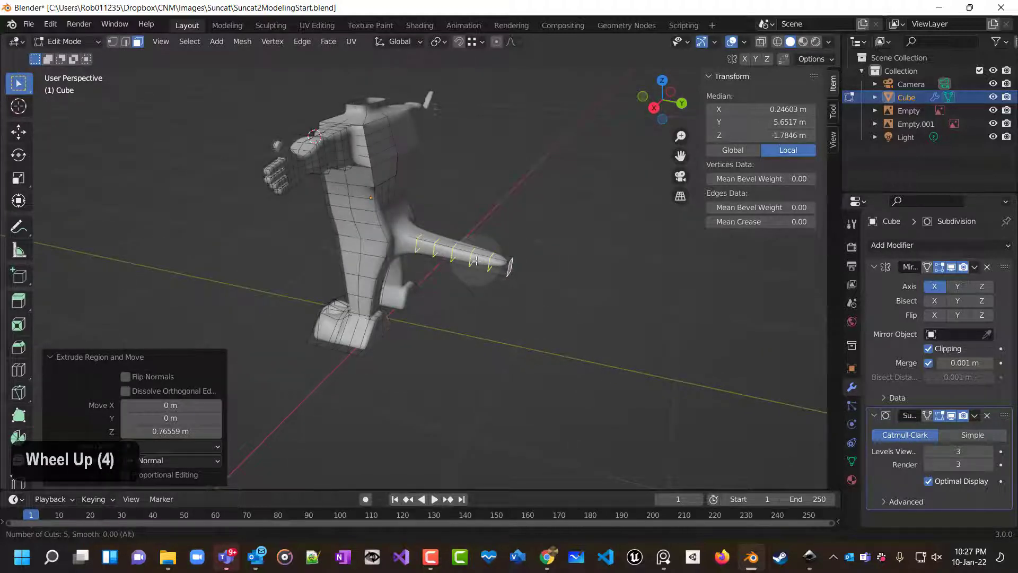
left_click(476, 260)
left_click(473, 303)
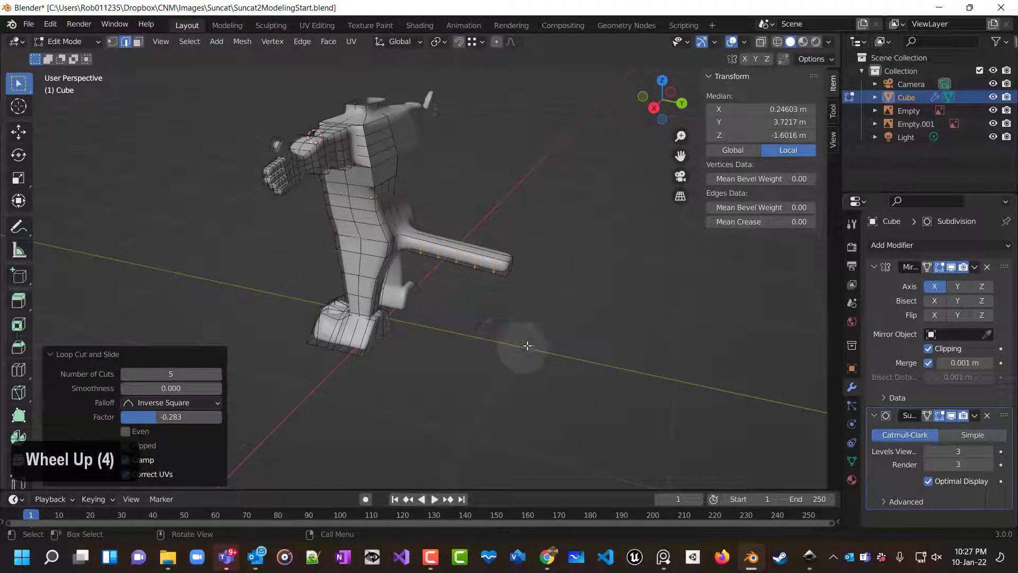
right_click(444, 263)
right_click(482, 302)
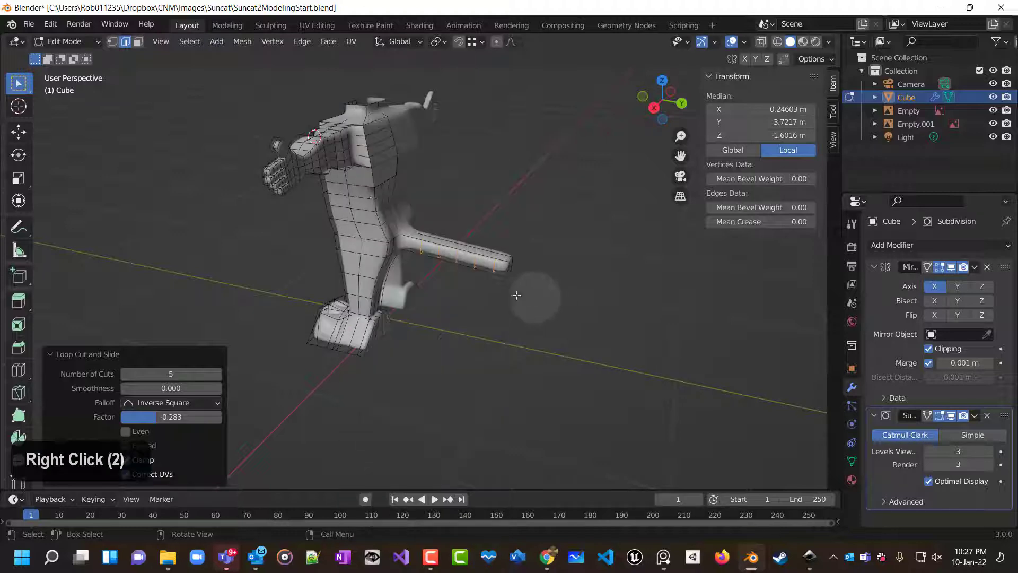
left_click(479, 302)
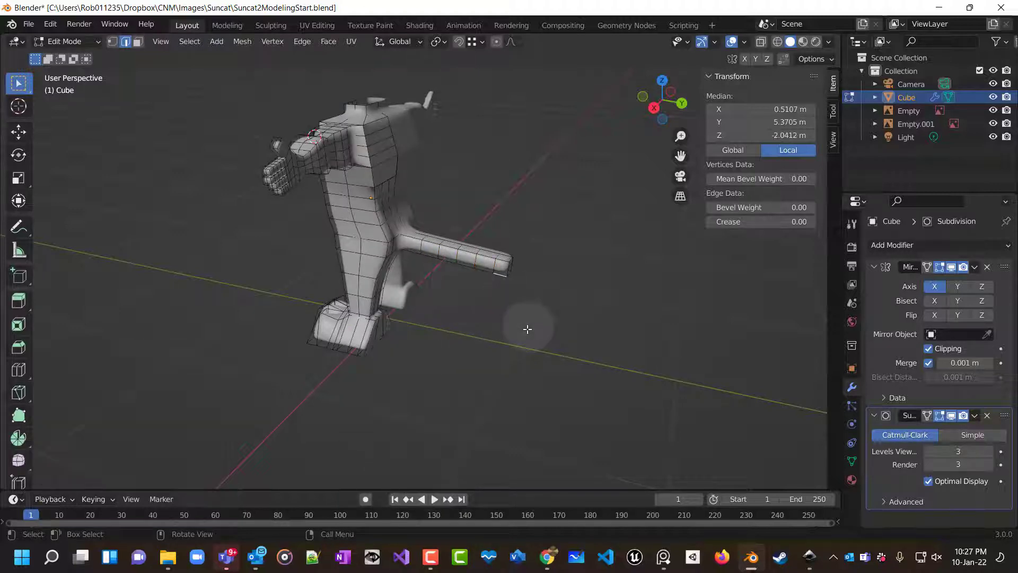
middle_click_drag(525, 325, 643, 322)
scroll(638, 302, "down", 2)
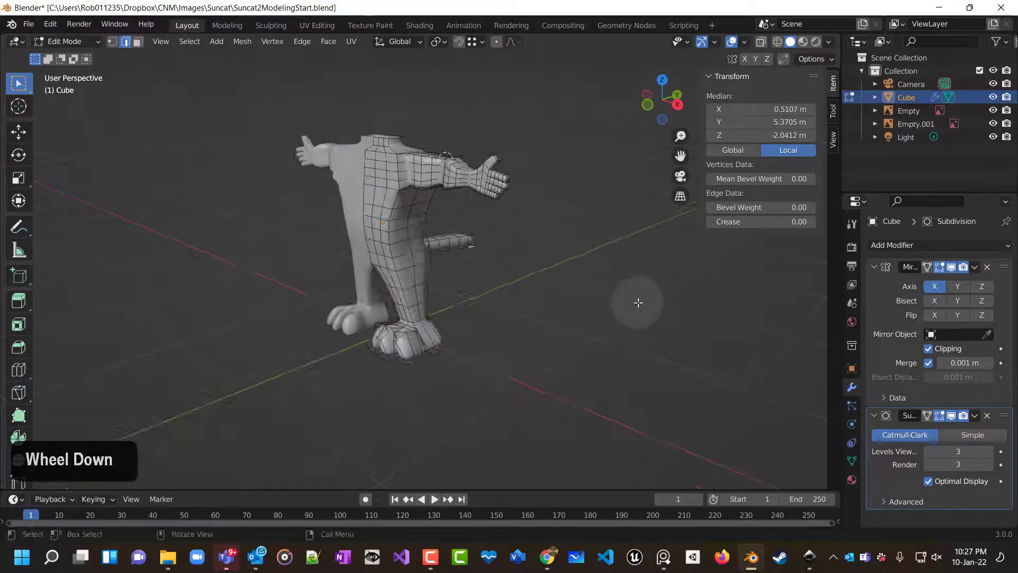